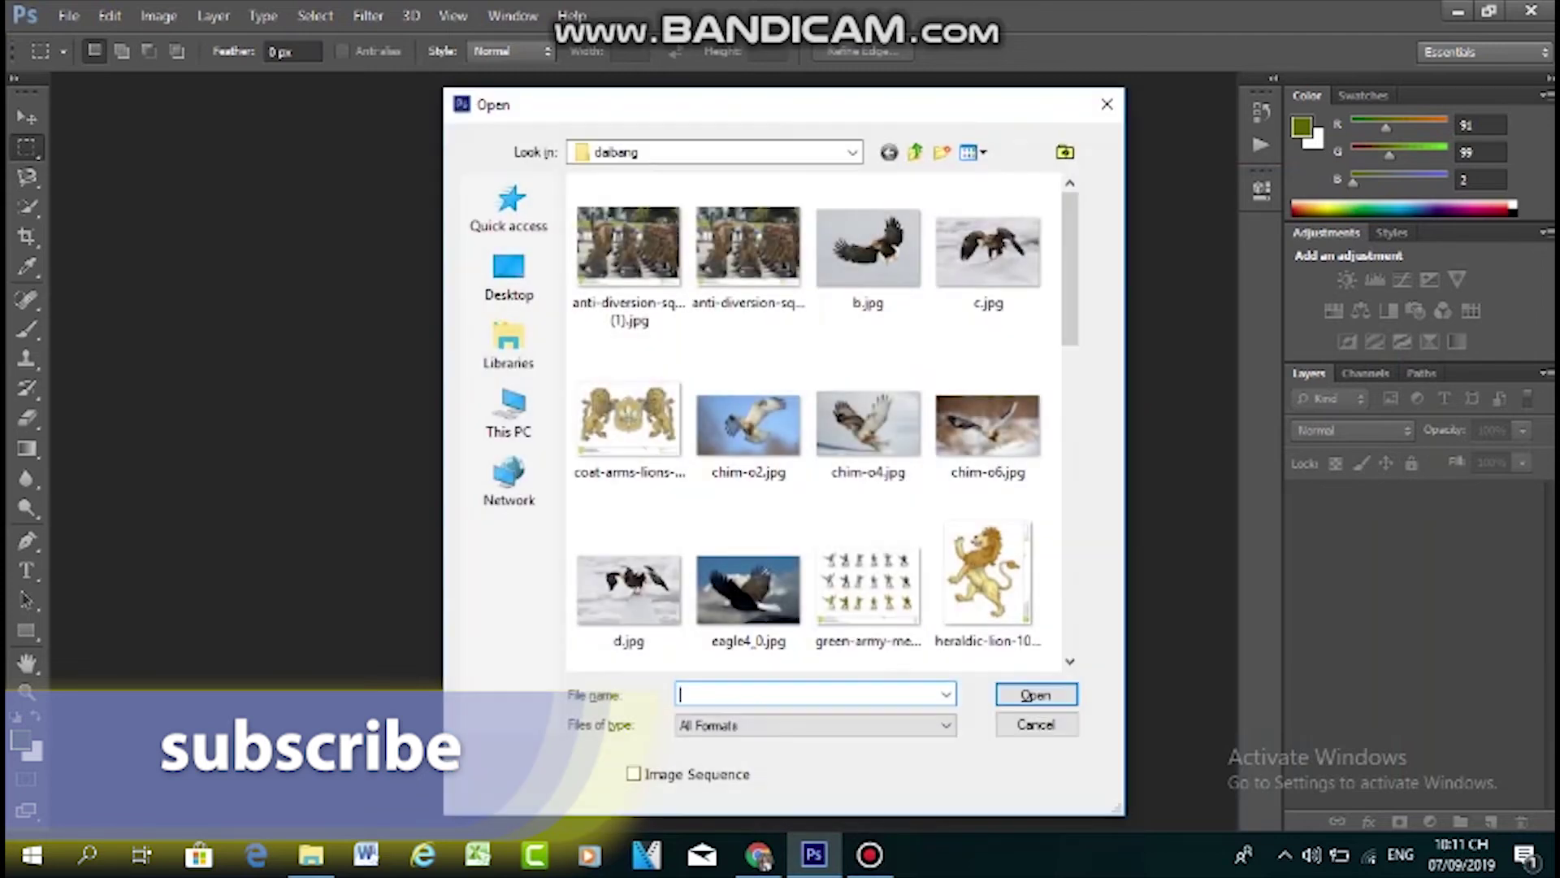
# Open the image mkk.jpg from the daibang folder
pyautogui.scroll(-5, 988, 260)
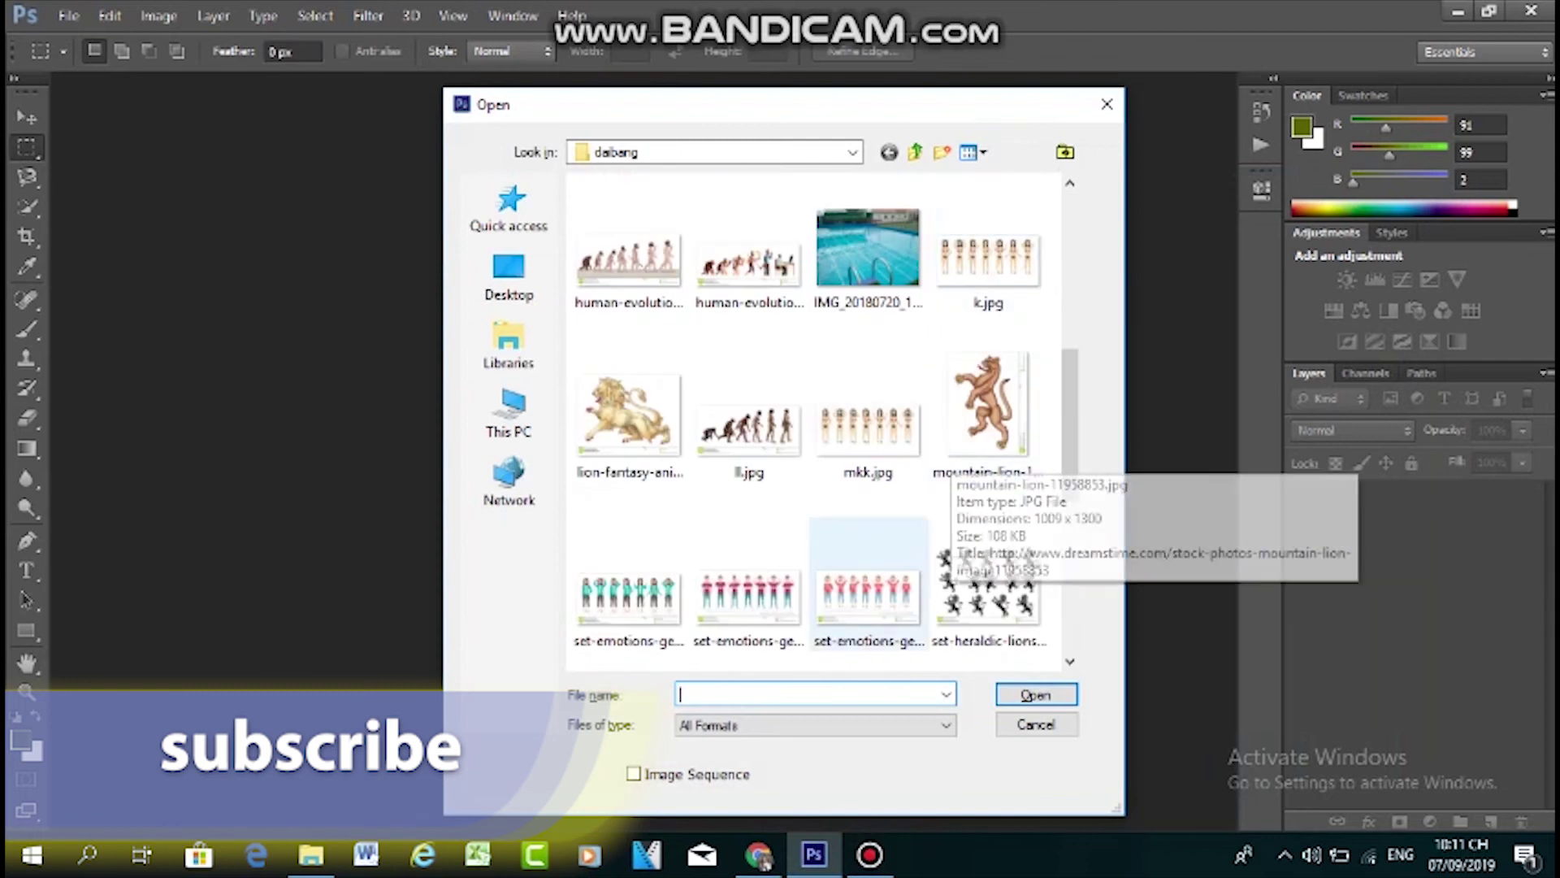
pyautogui.click(868, 418)
pyautogui.press('Return')
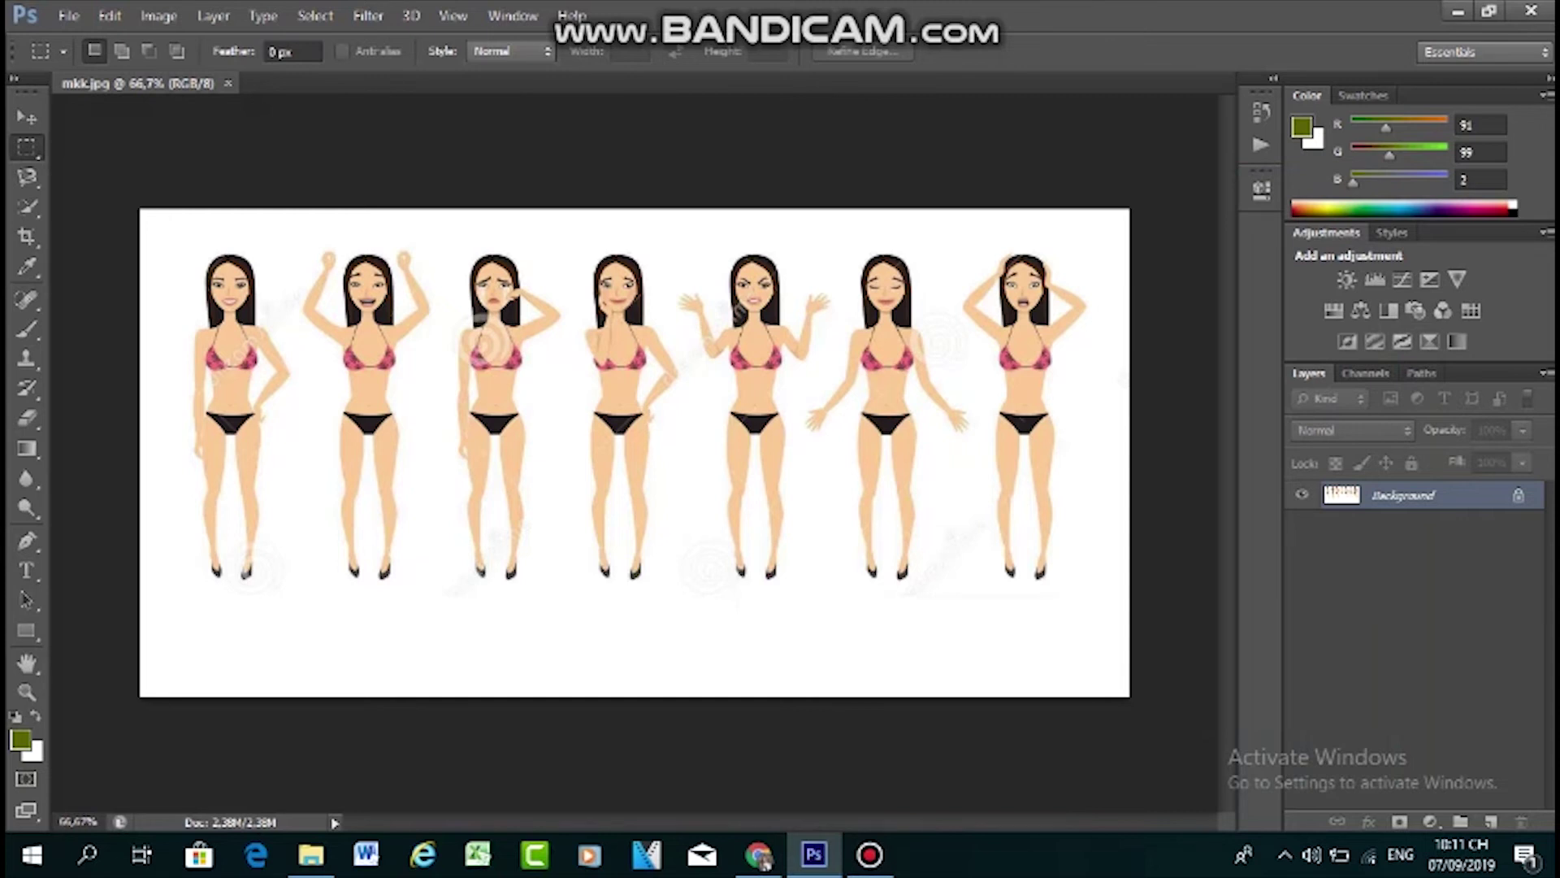
# Create a white 1600 × 1200 pixel RGB document at 72 pixels/inch and convert its Background into a regular layer
pyautogui.hotkey('ctrl', 'n')
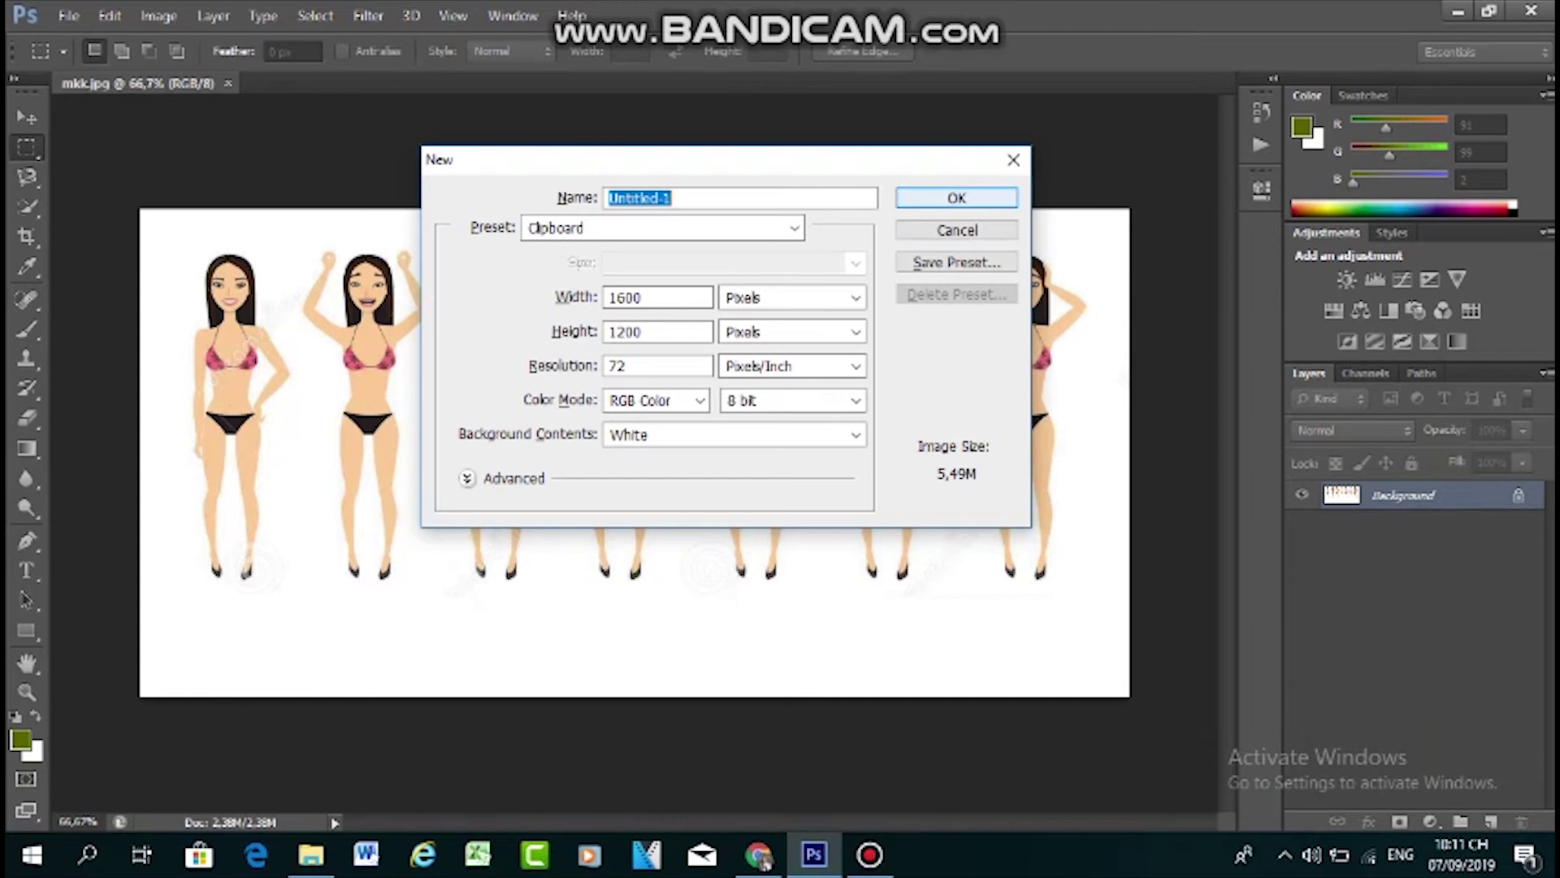
pyautogui.press('Return')
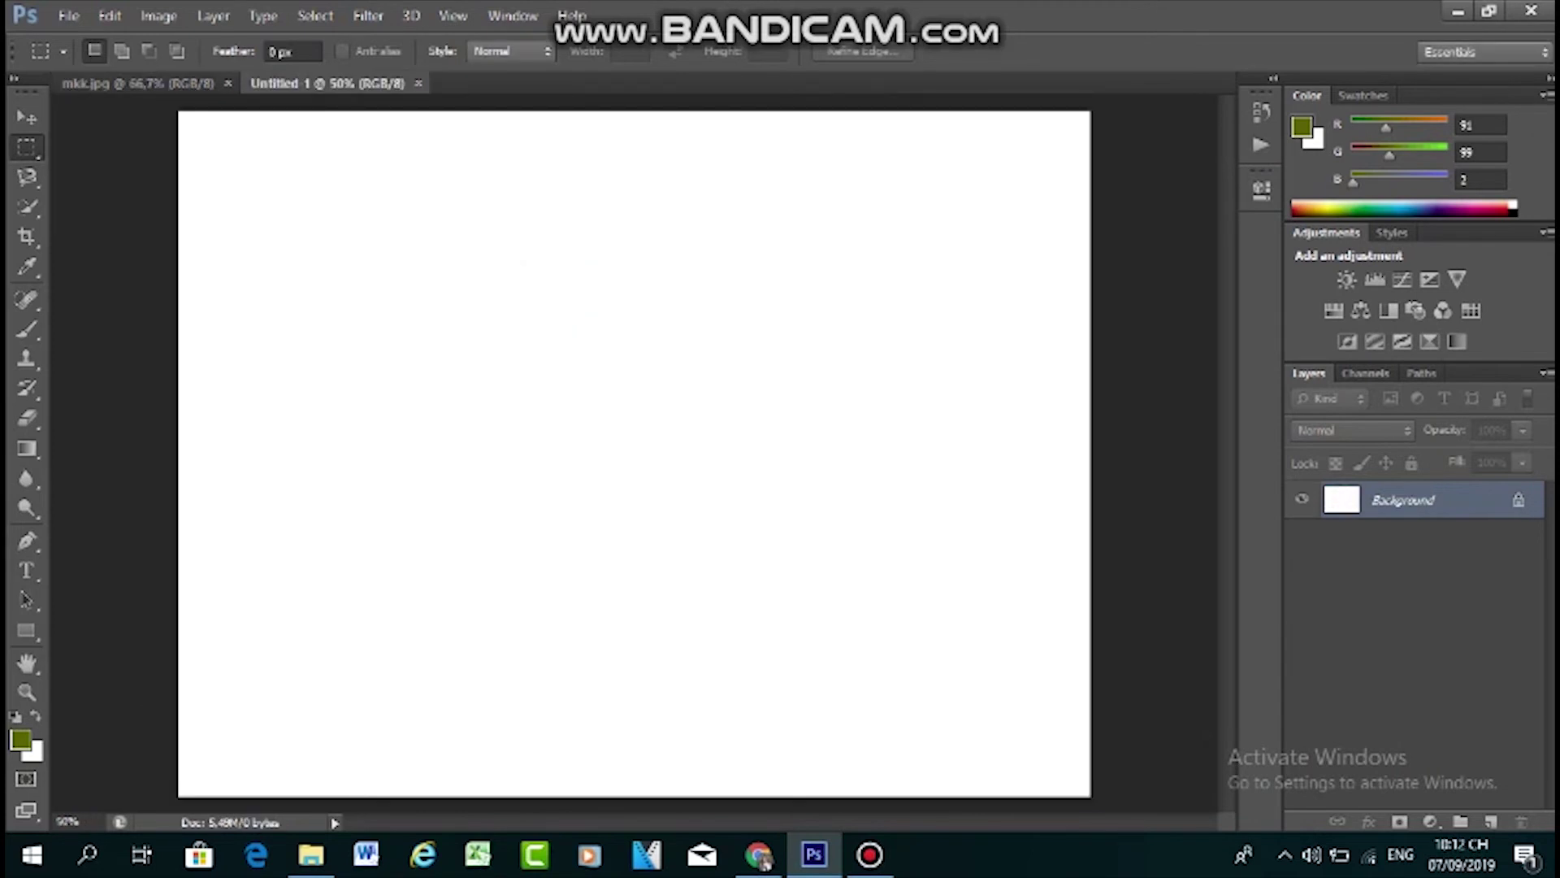
pyautogui.hotkey('ctrl', 'shift', 'n')
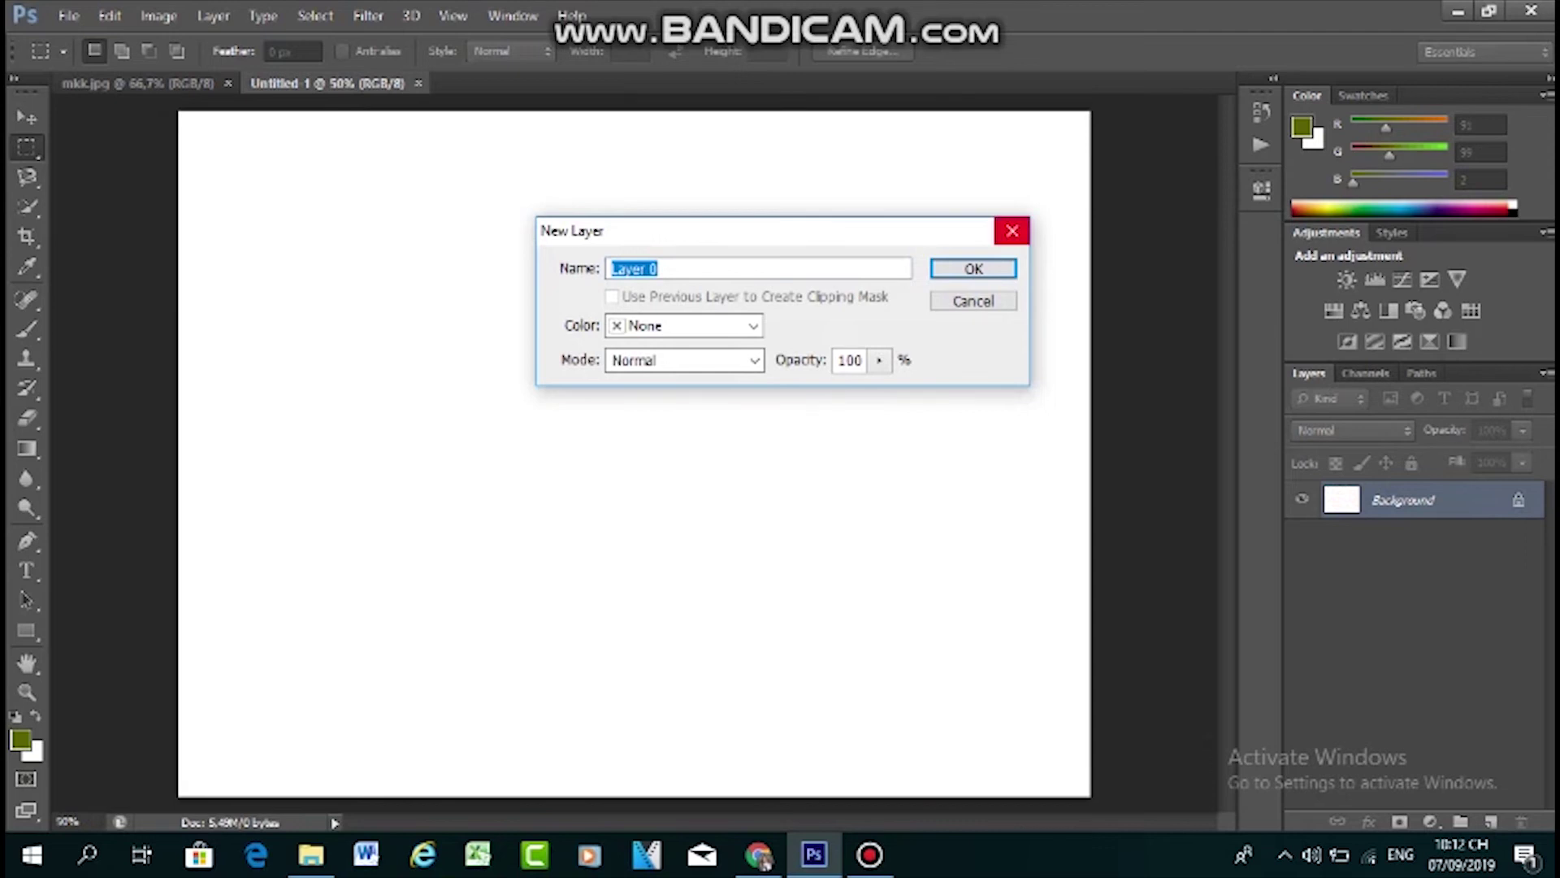
pyautogui.click(1012, 231)
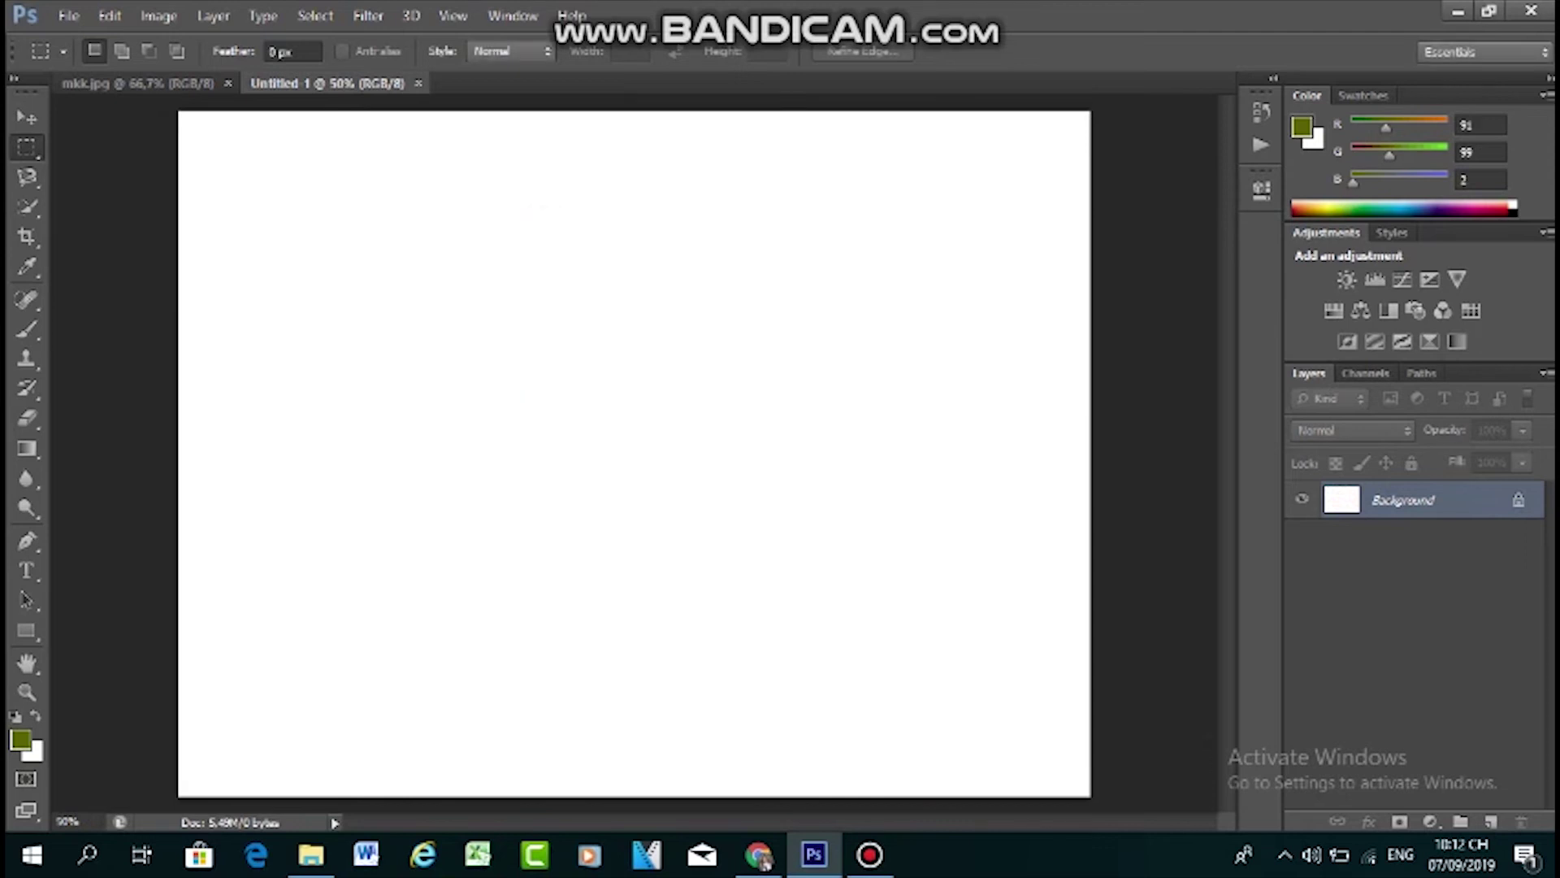
pyautogui.doubleClick(1404, 500)
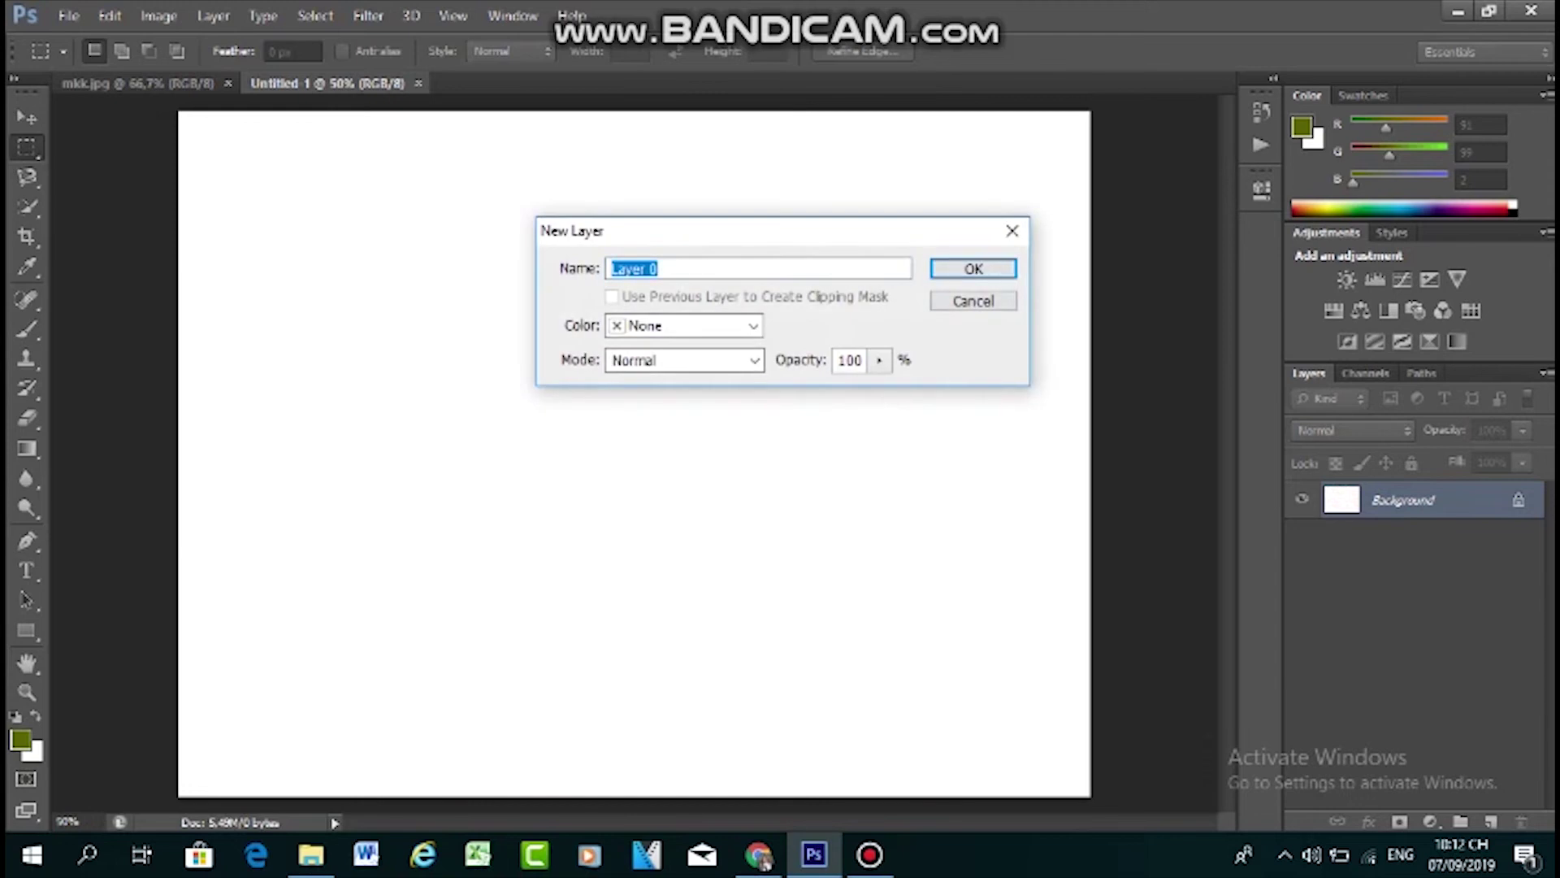
pyautogui.click(974, 268)
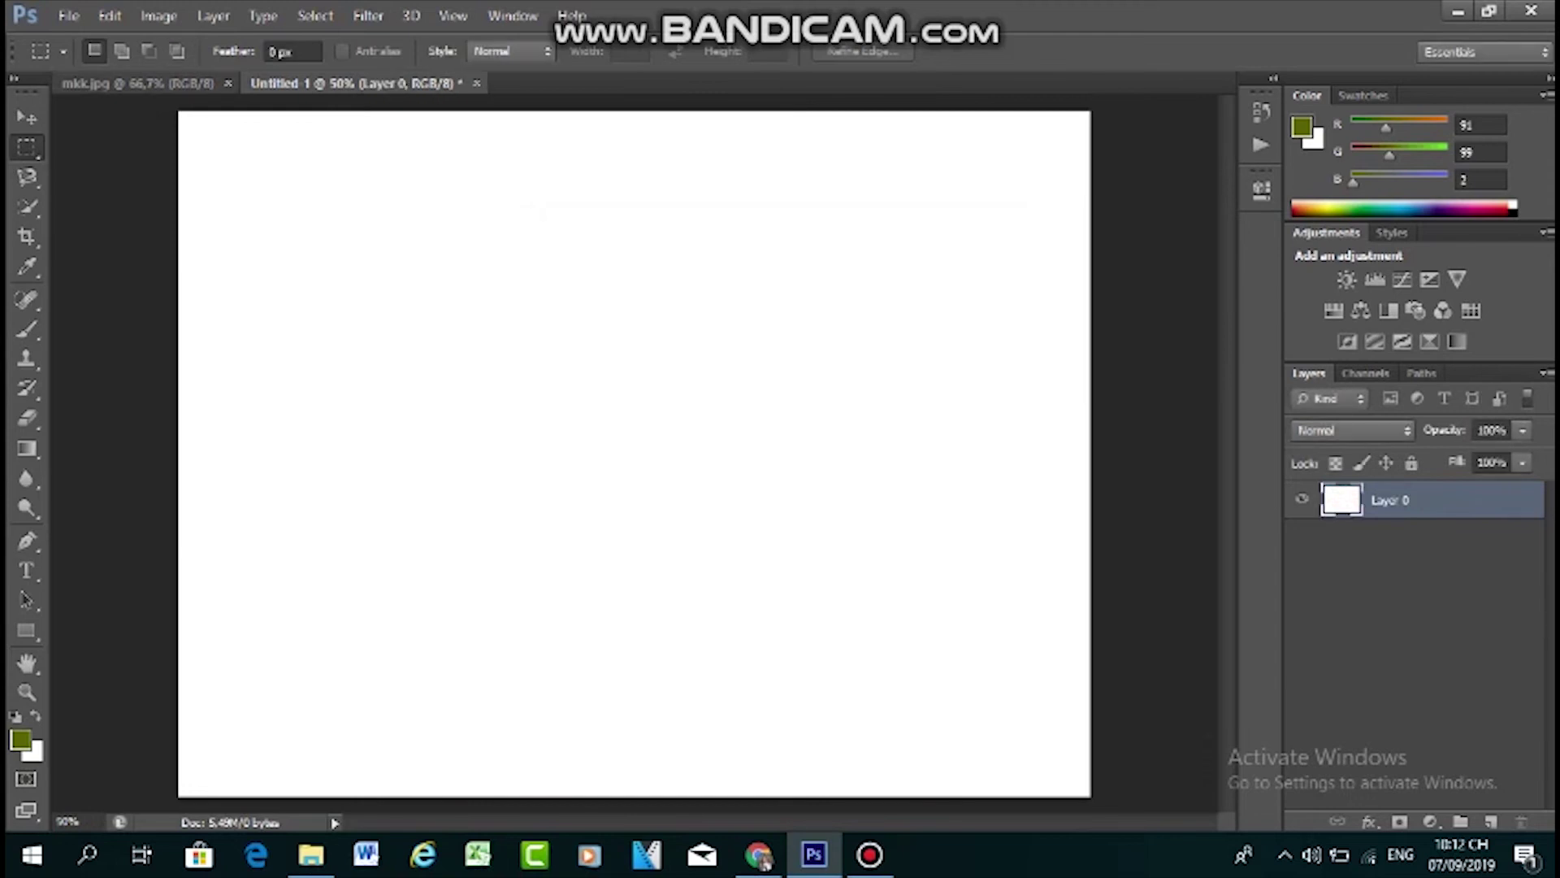
# In mkk.jpg, select the first woman from the left by tracing a closed outline around her with the Magnetic Lasso
pyautogui.click(144, 84)
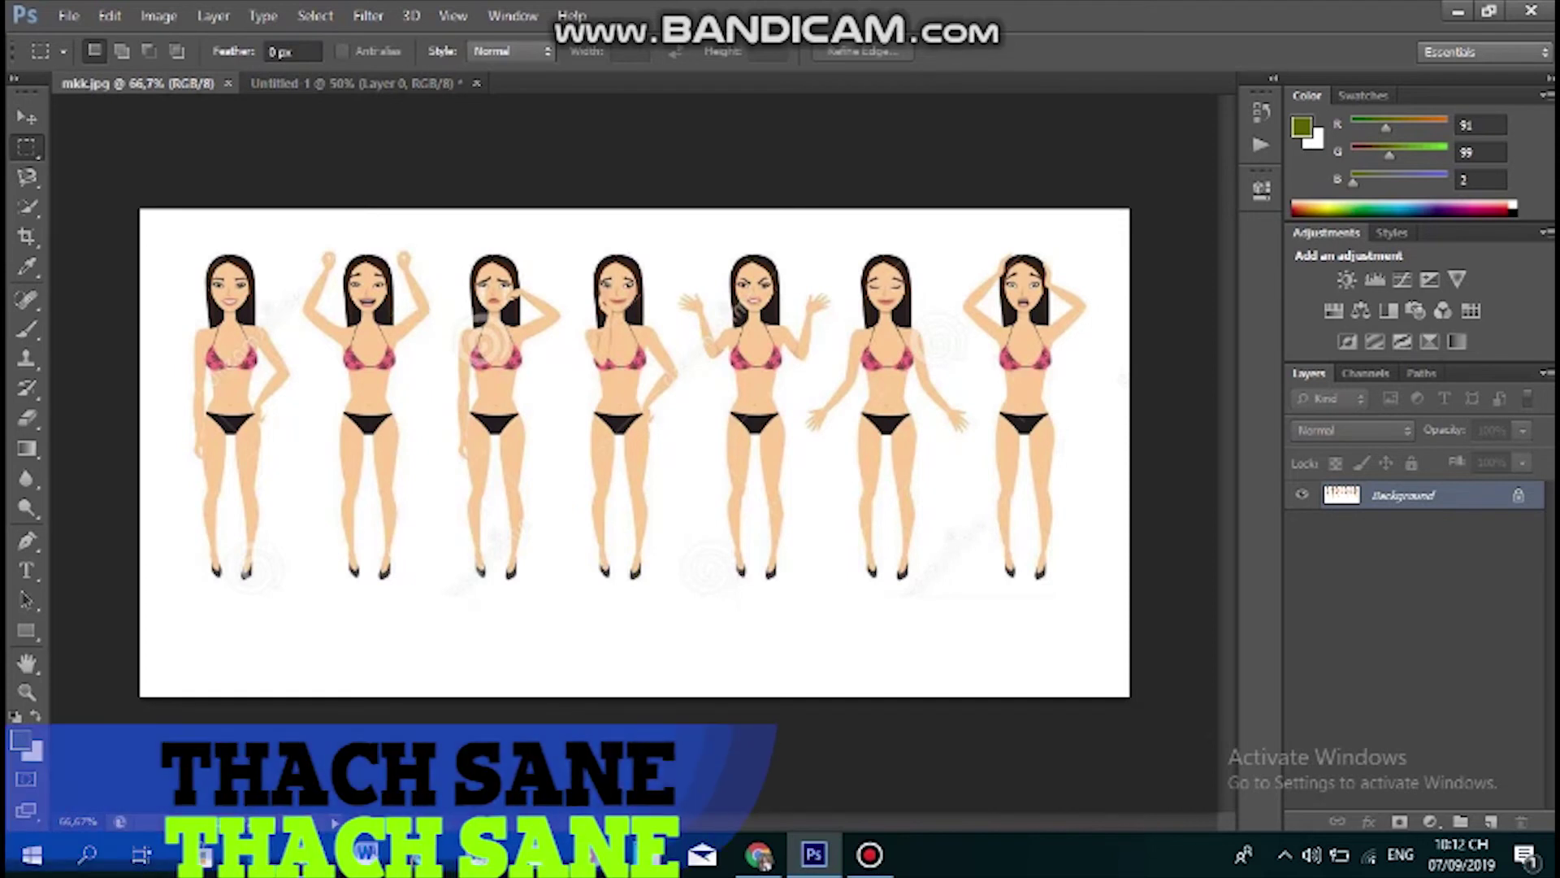
pyautogui.hotkey('ctrl', '+')
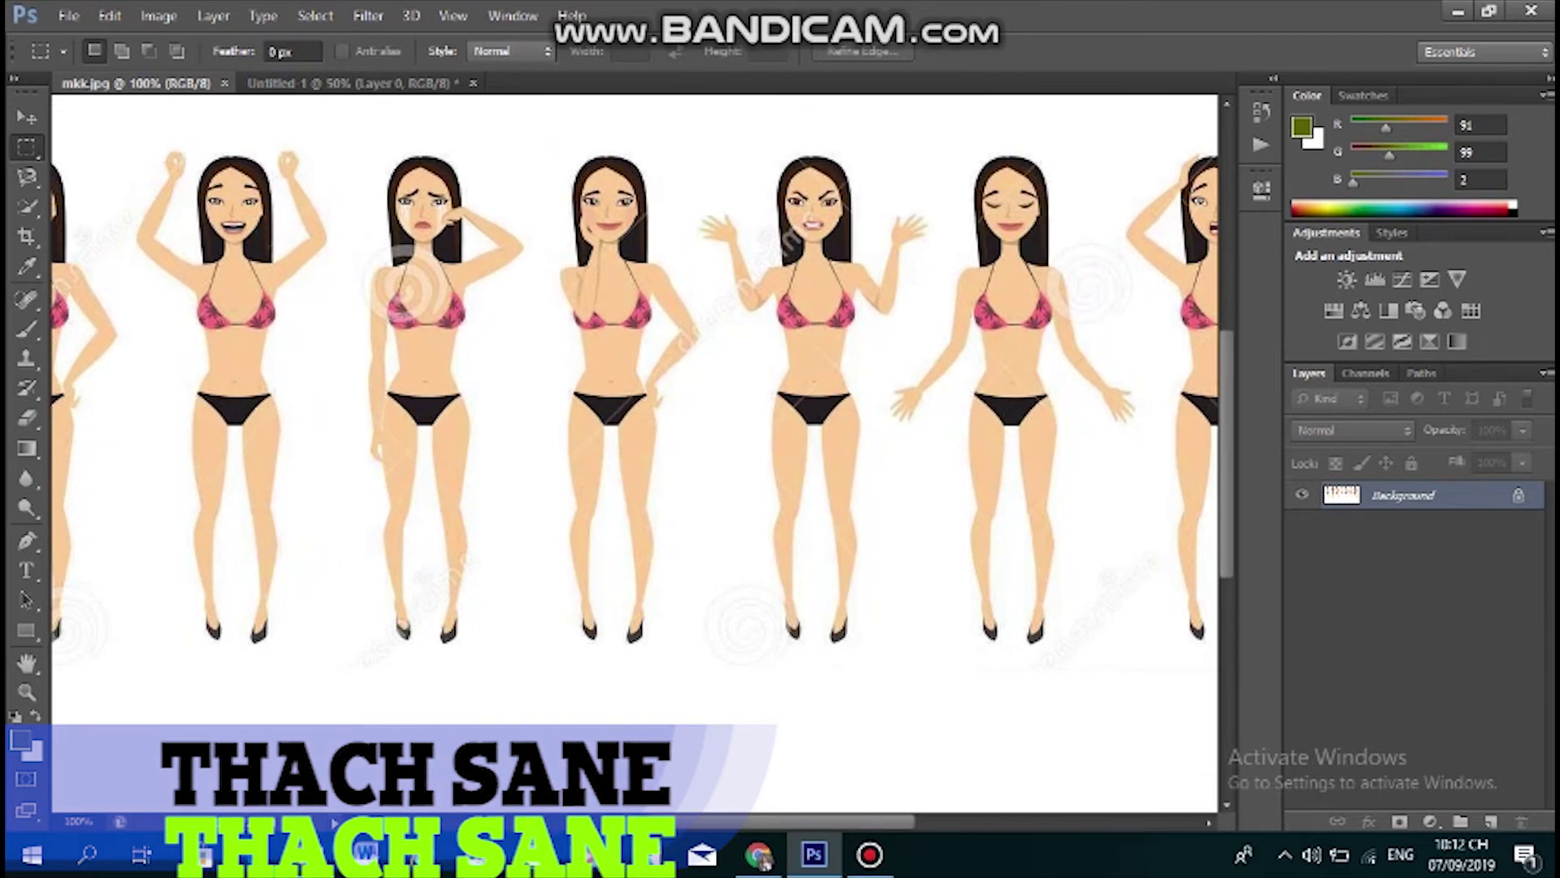
pyautogui.hscroll(-5, 634, 455)
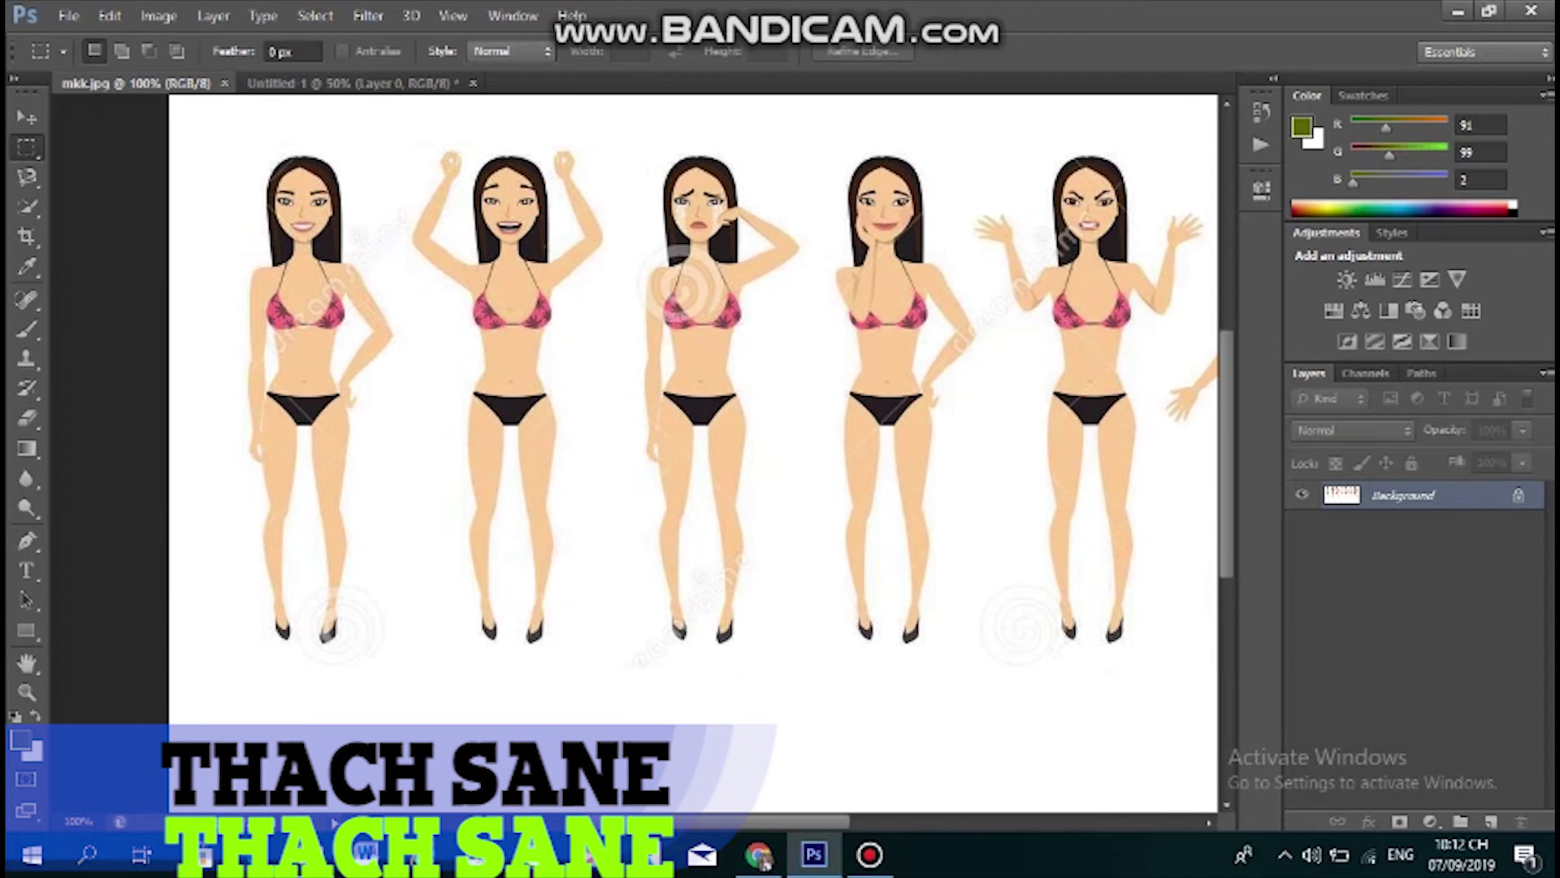
pyautogui.hscroll(-2, 695, 455)
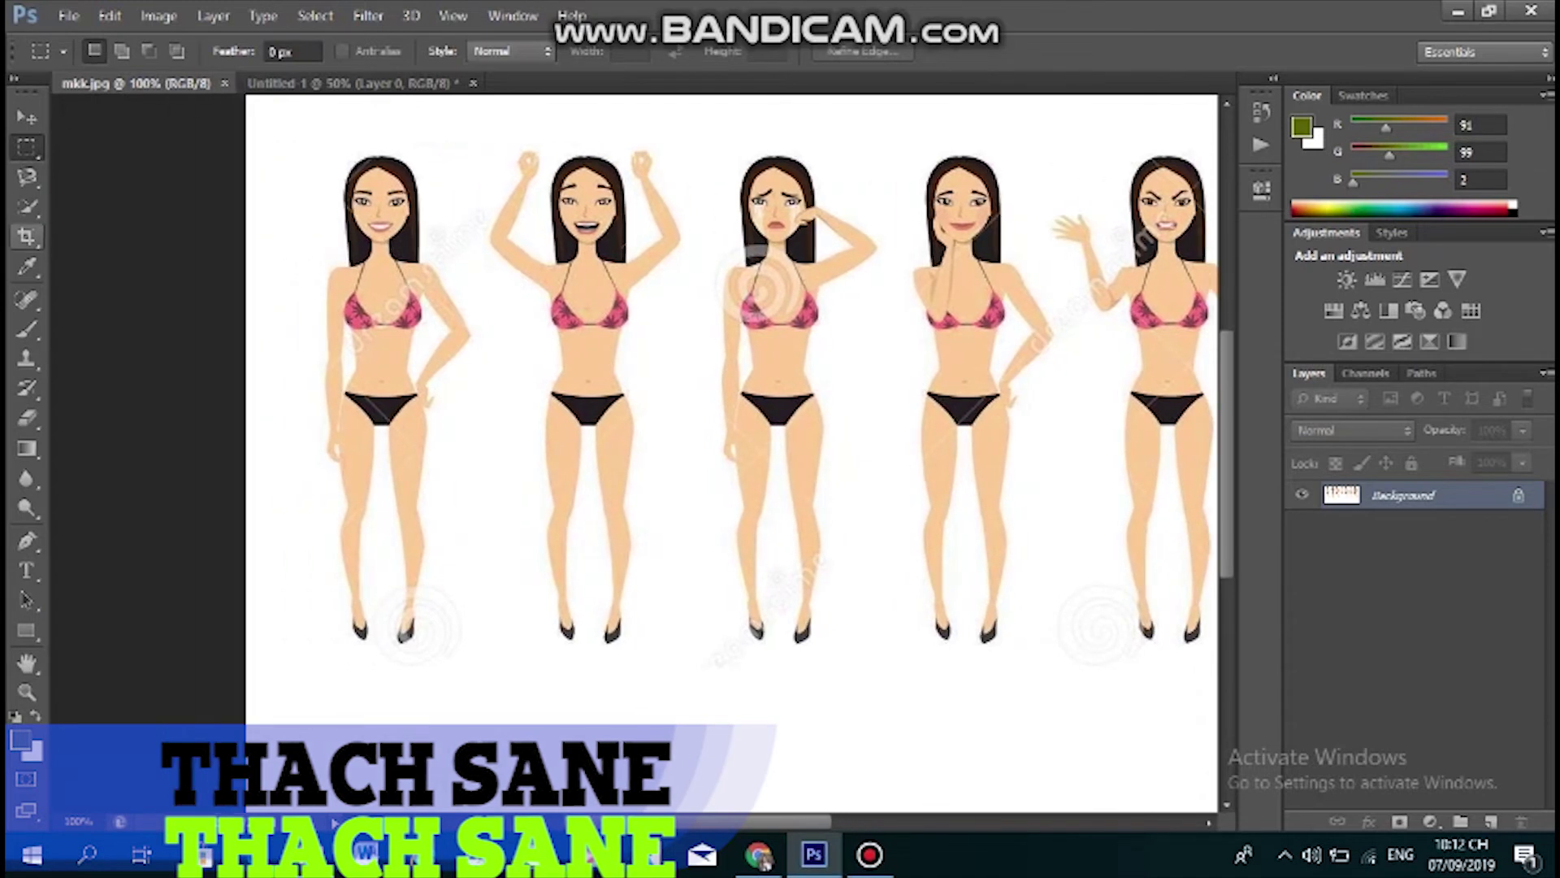
pyautogui.click(27, 176)
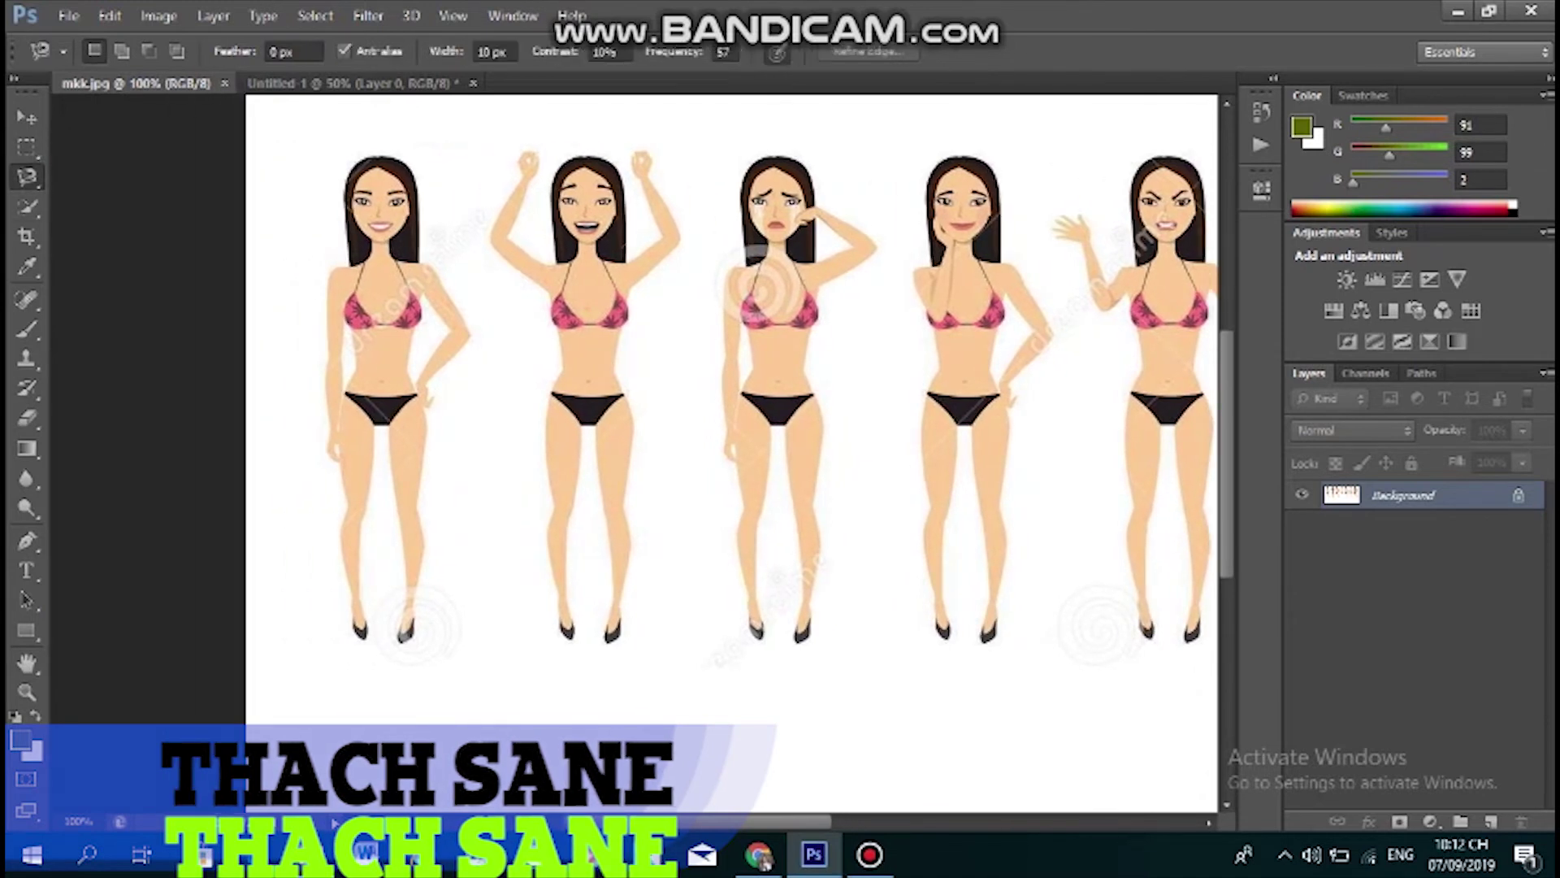
pyautogui.click(148, 196)
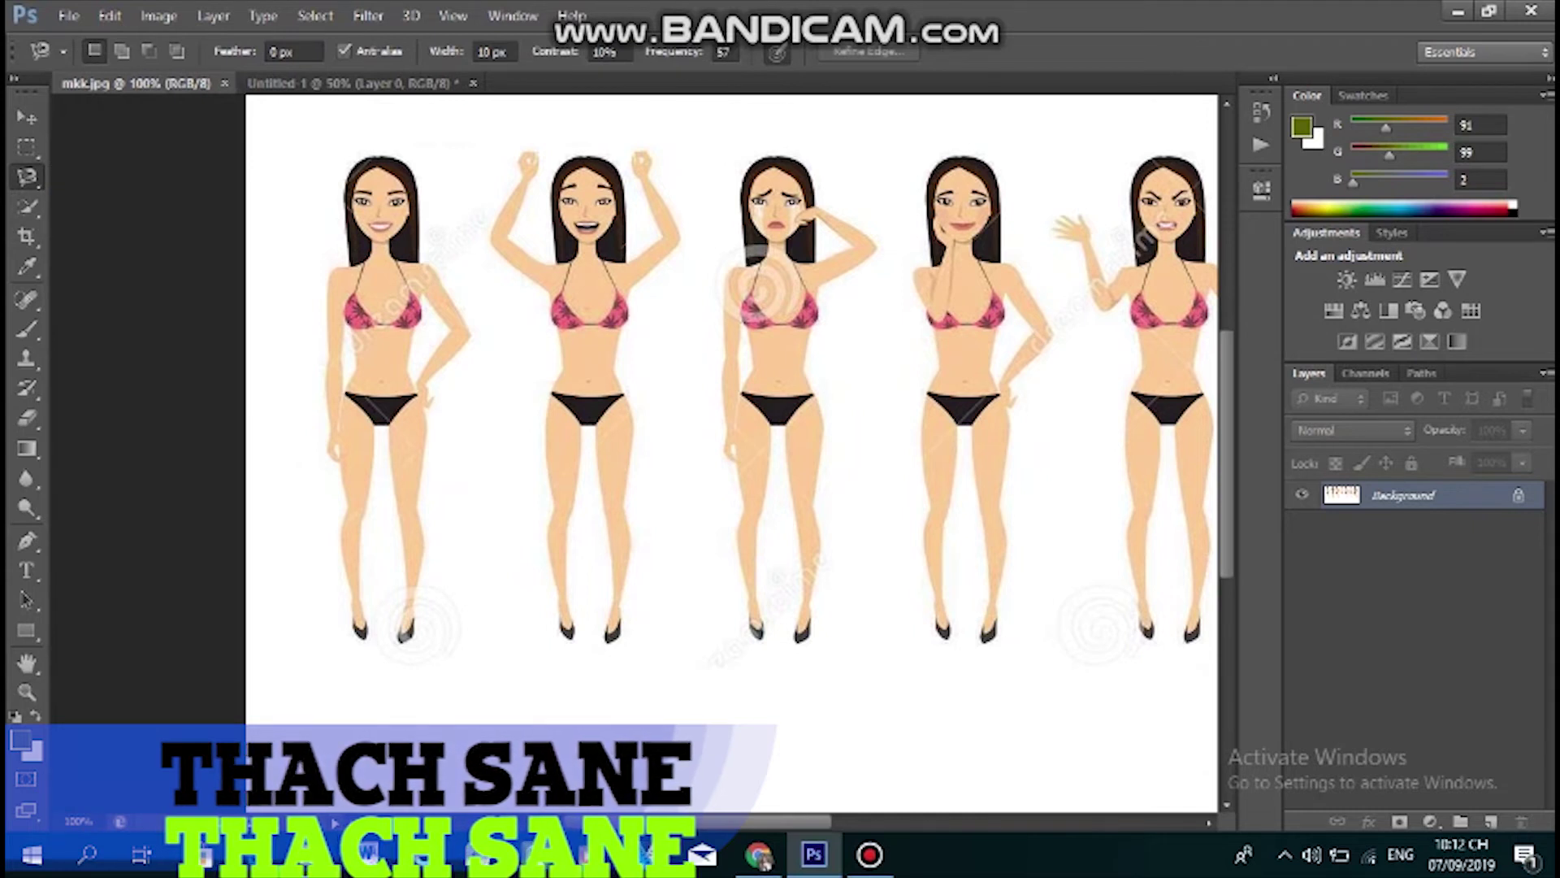
pyautogui.hotkey('ctrl', '+')
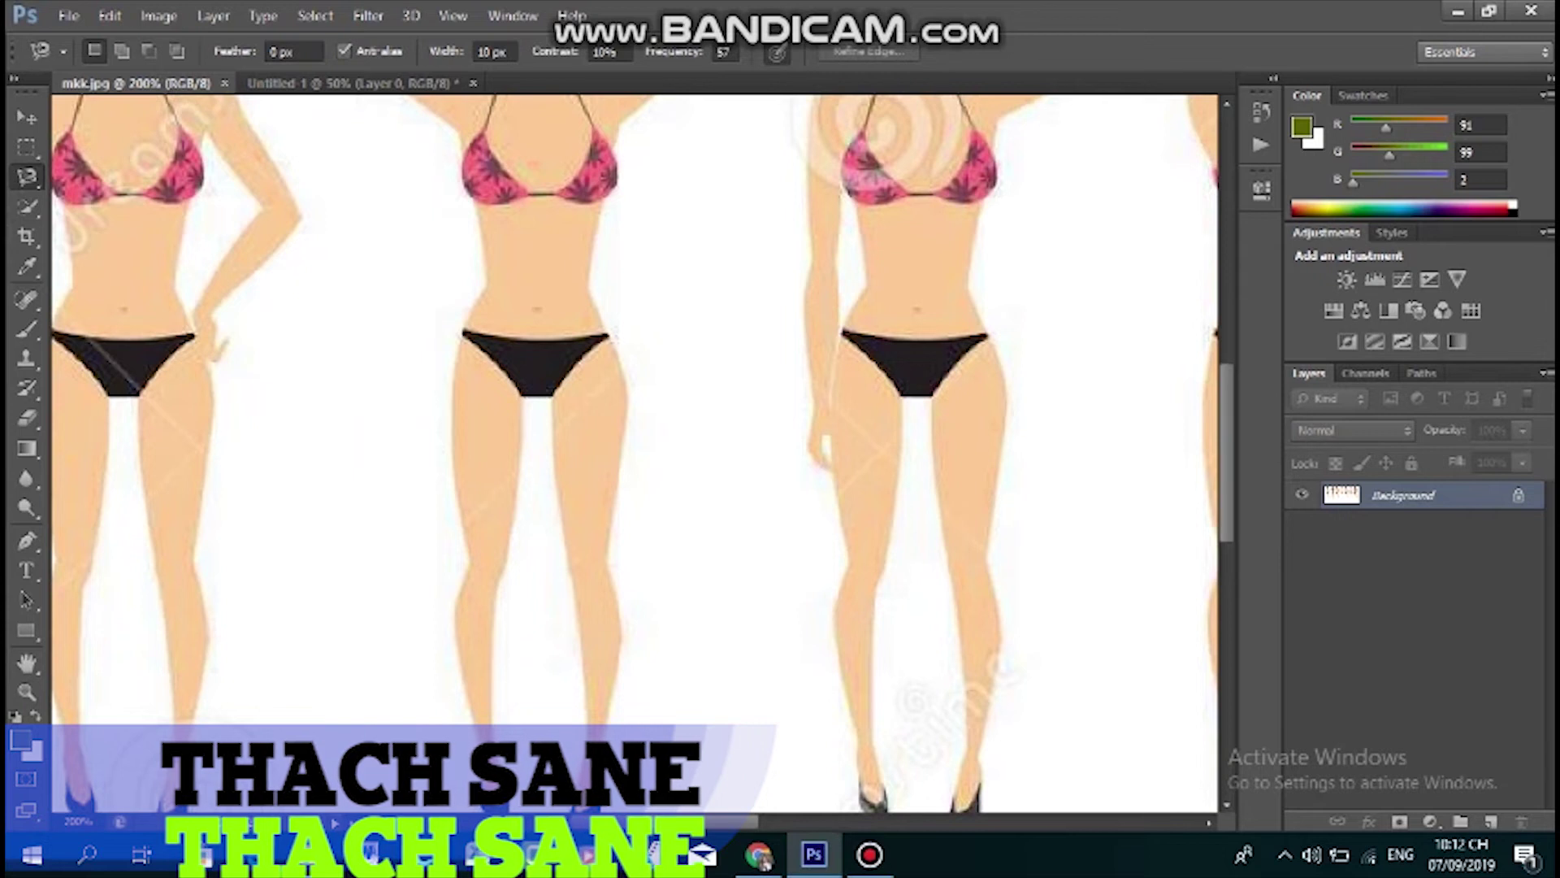
pyautogui.moveTo(643, 822); pyautogui.dragTo(537, 822)
pyautogui.hscroll(1, 812, 455)
pyautogui.scroll(3, 812, 455)
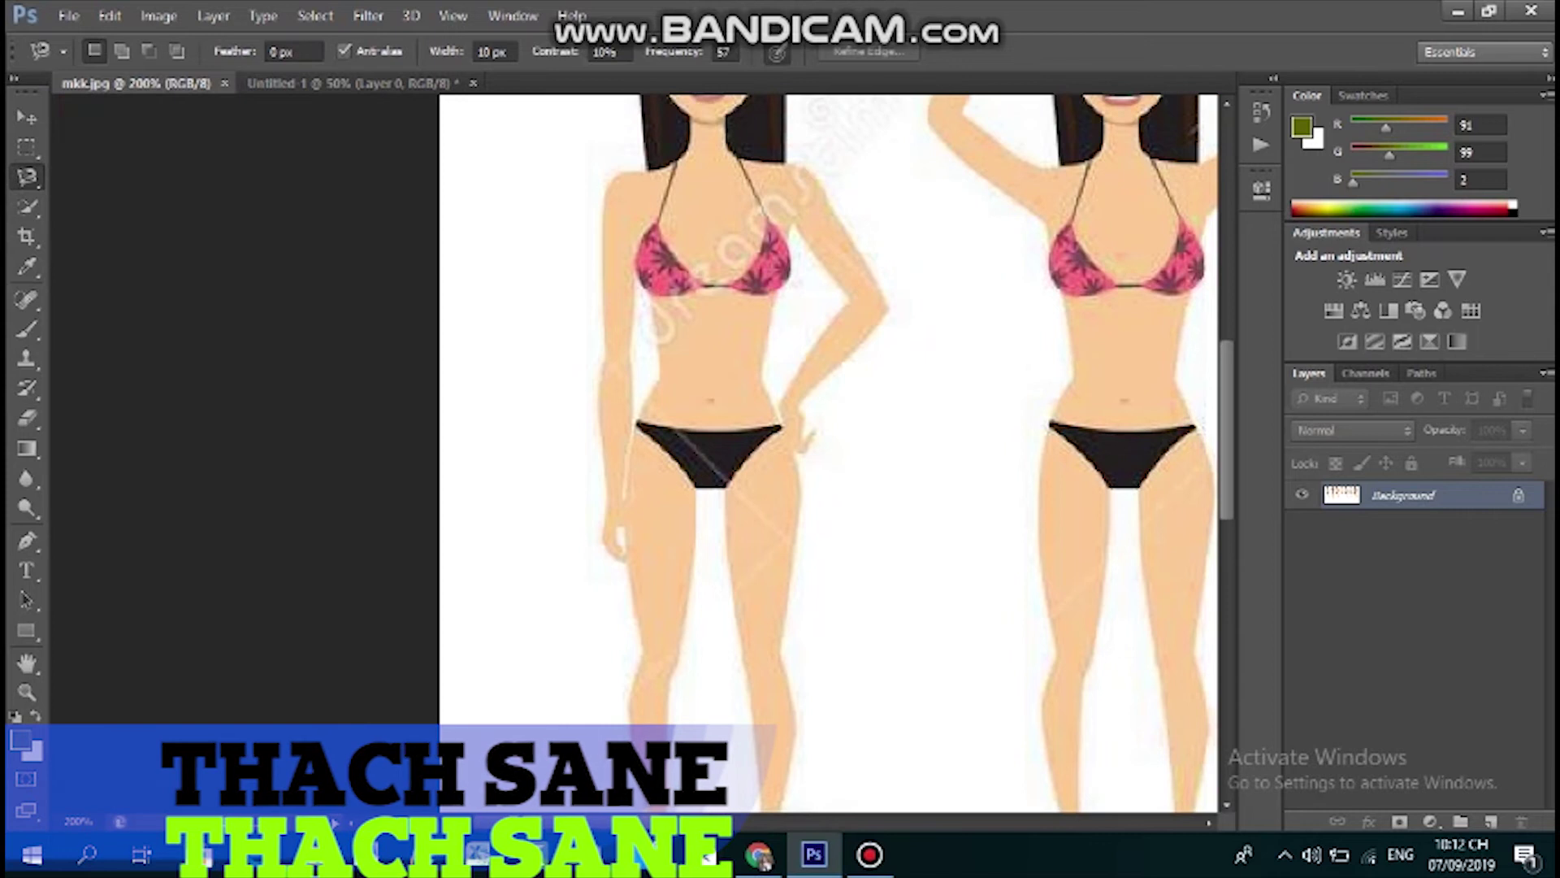
pyautogui.click(599, 539)
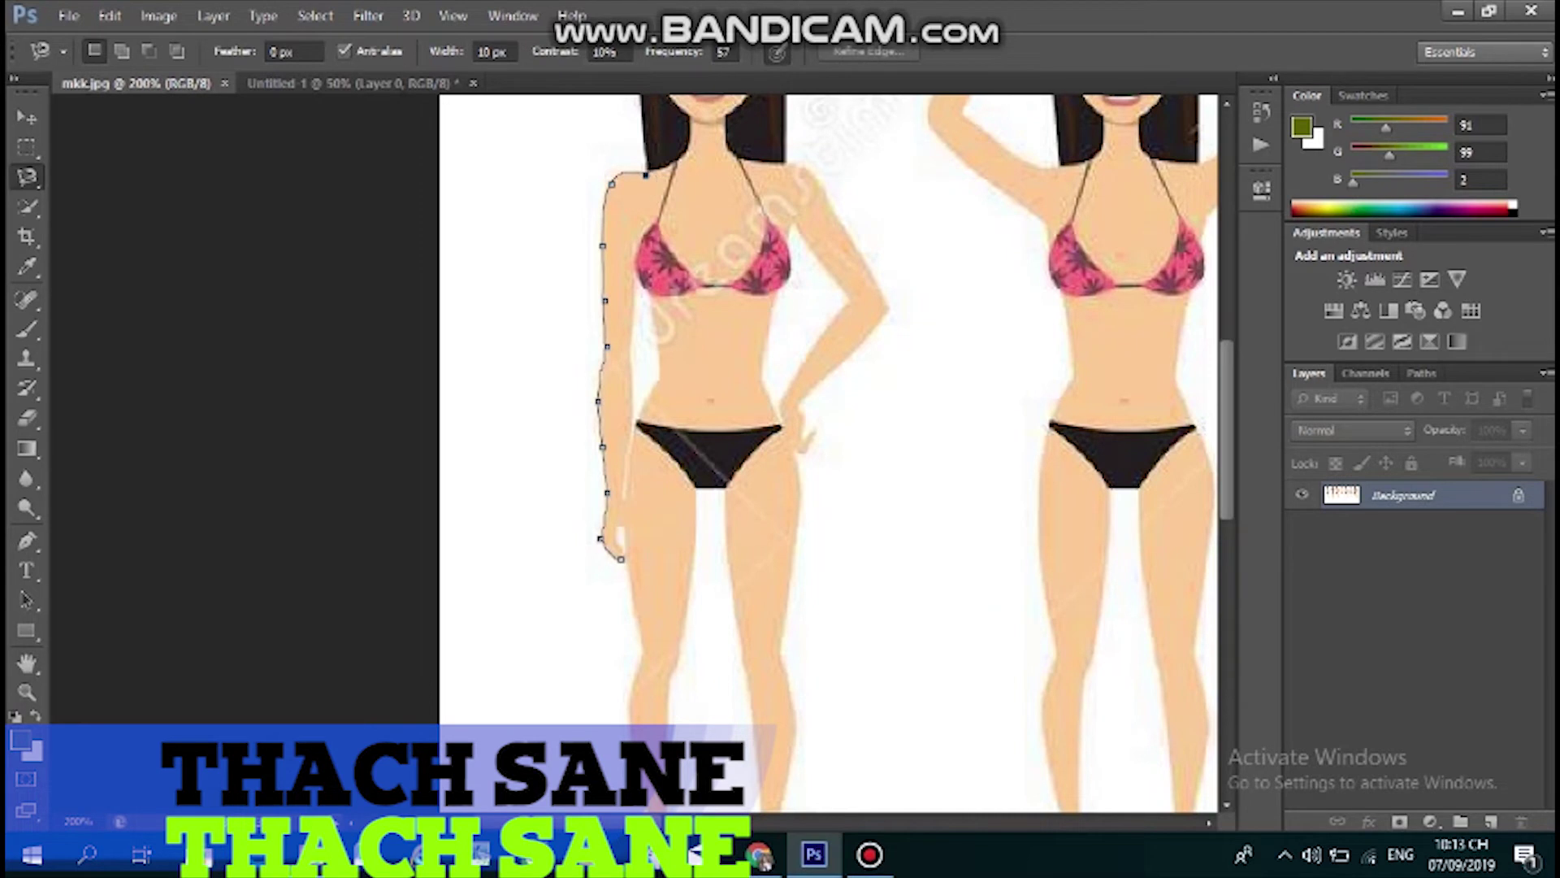
pyautogui.scroll(3, 640, 118)
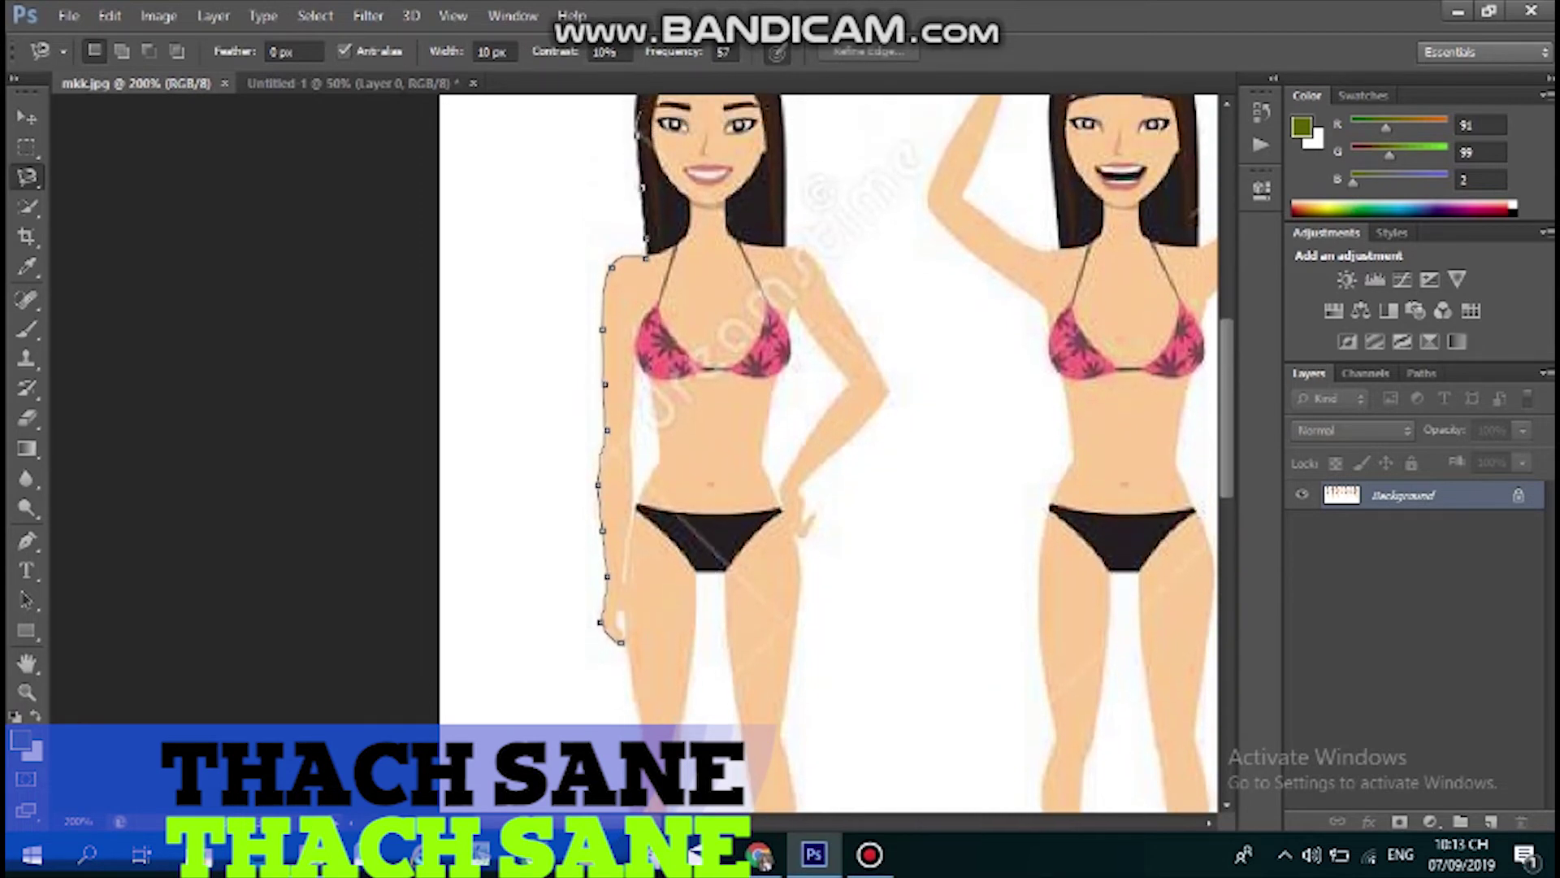
pyautogui.scroll(1, 642, 114)
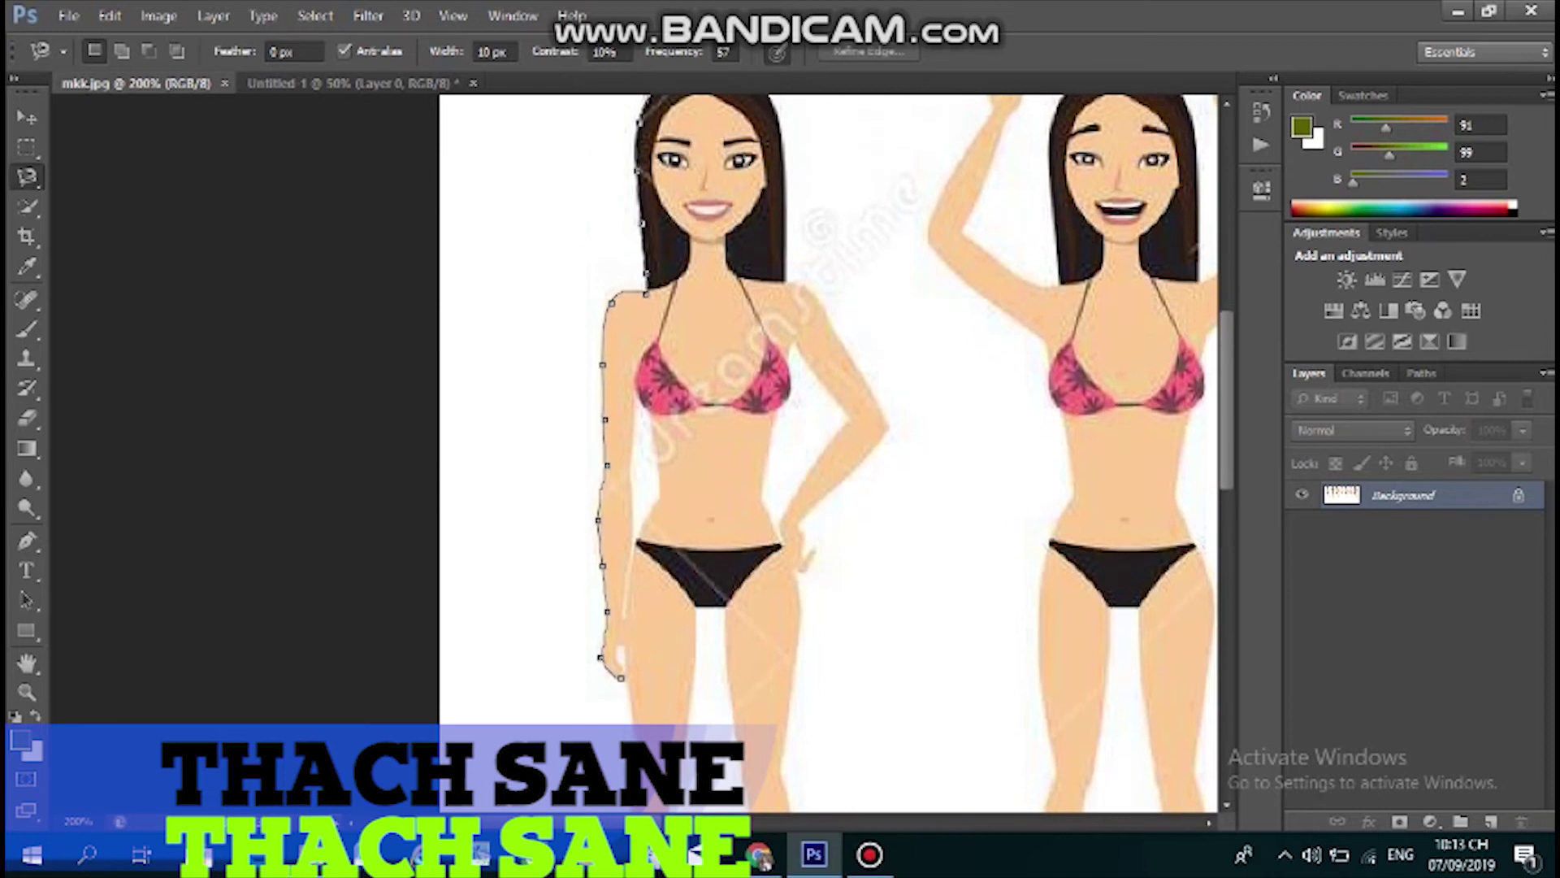
pyautogui.scroll(2, 644, 113)
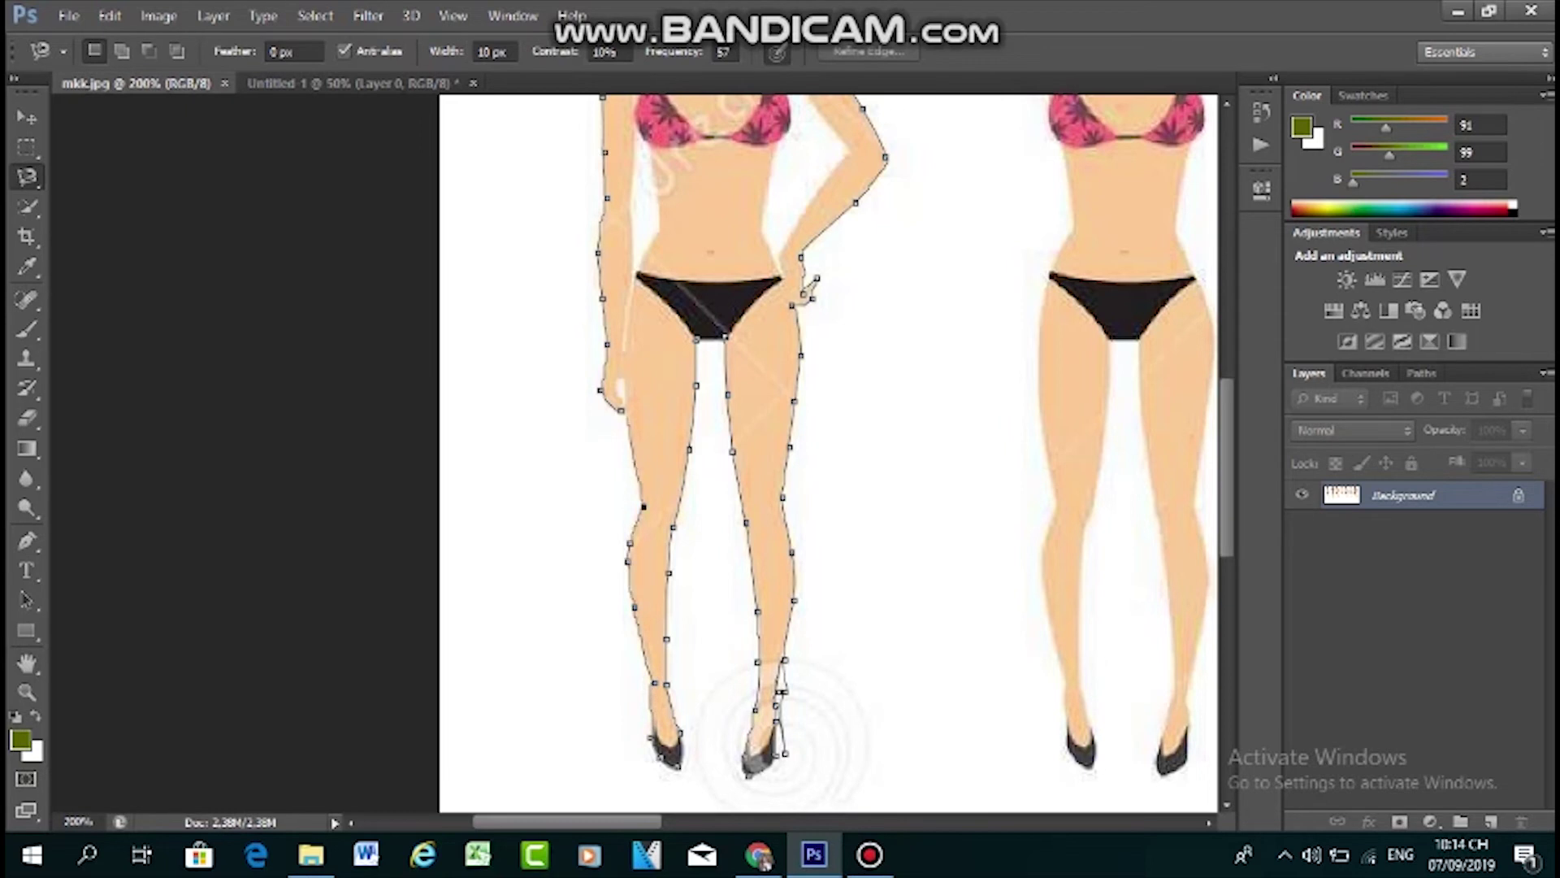
pyautogui.click(622, 410)
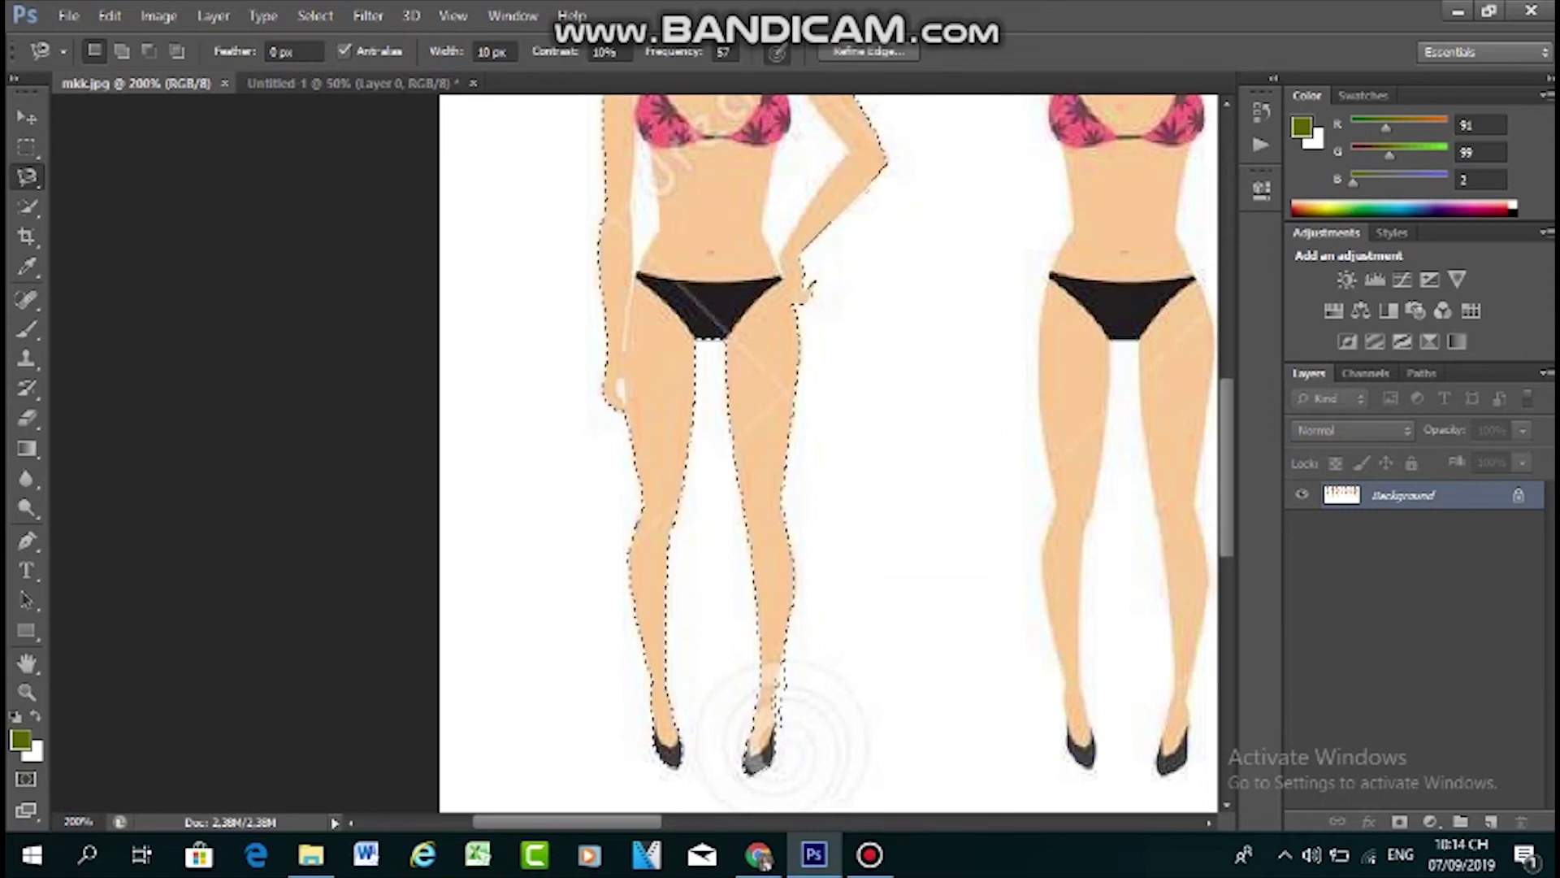
# Copy the selected woman into the Untitled-1 document with the Move tool, placing her slightly below the canvas centre
pyautogui.press('v')
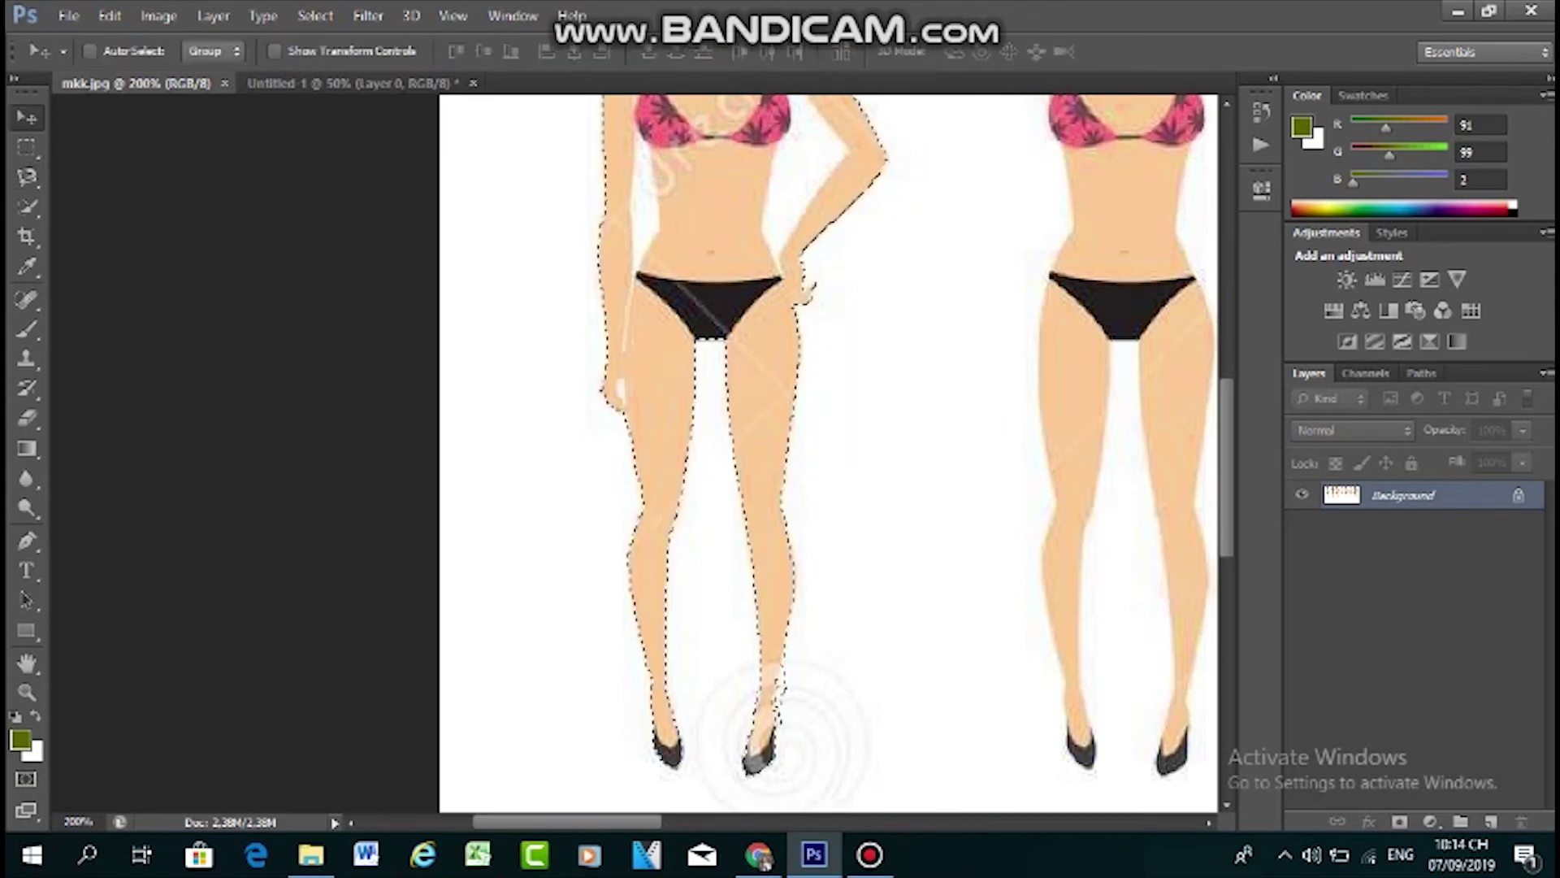
pyautogui.moveTo(697, 143); pyautogui.dragTo(439, 179)
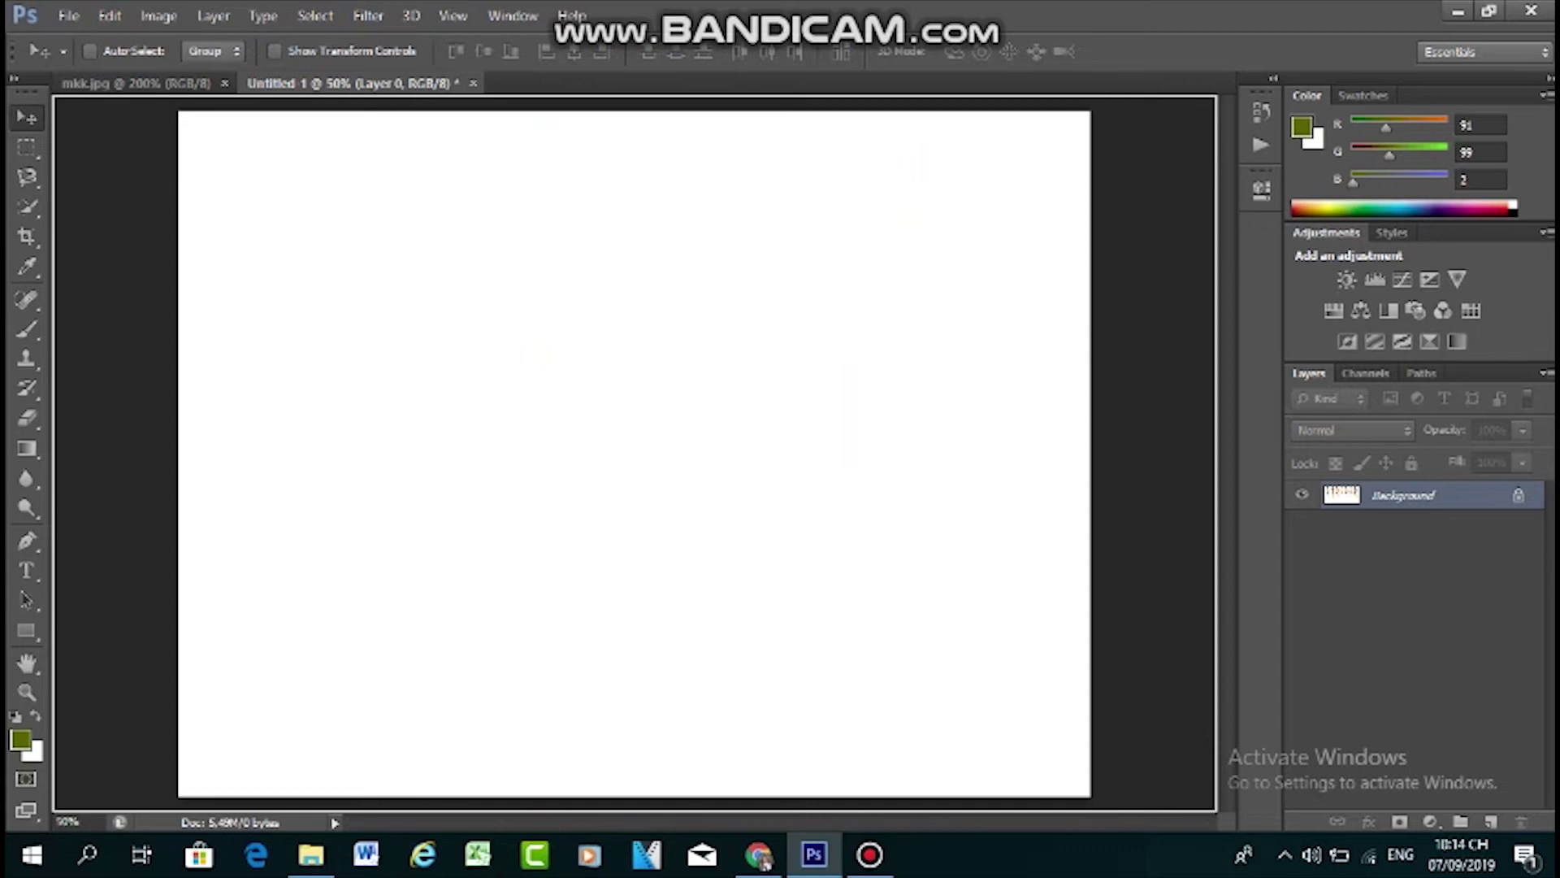
pyautogui.moveTo(350, 83); pyautogui.dragTo(601, 552)
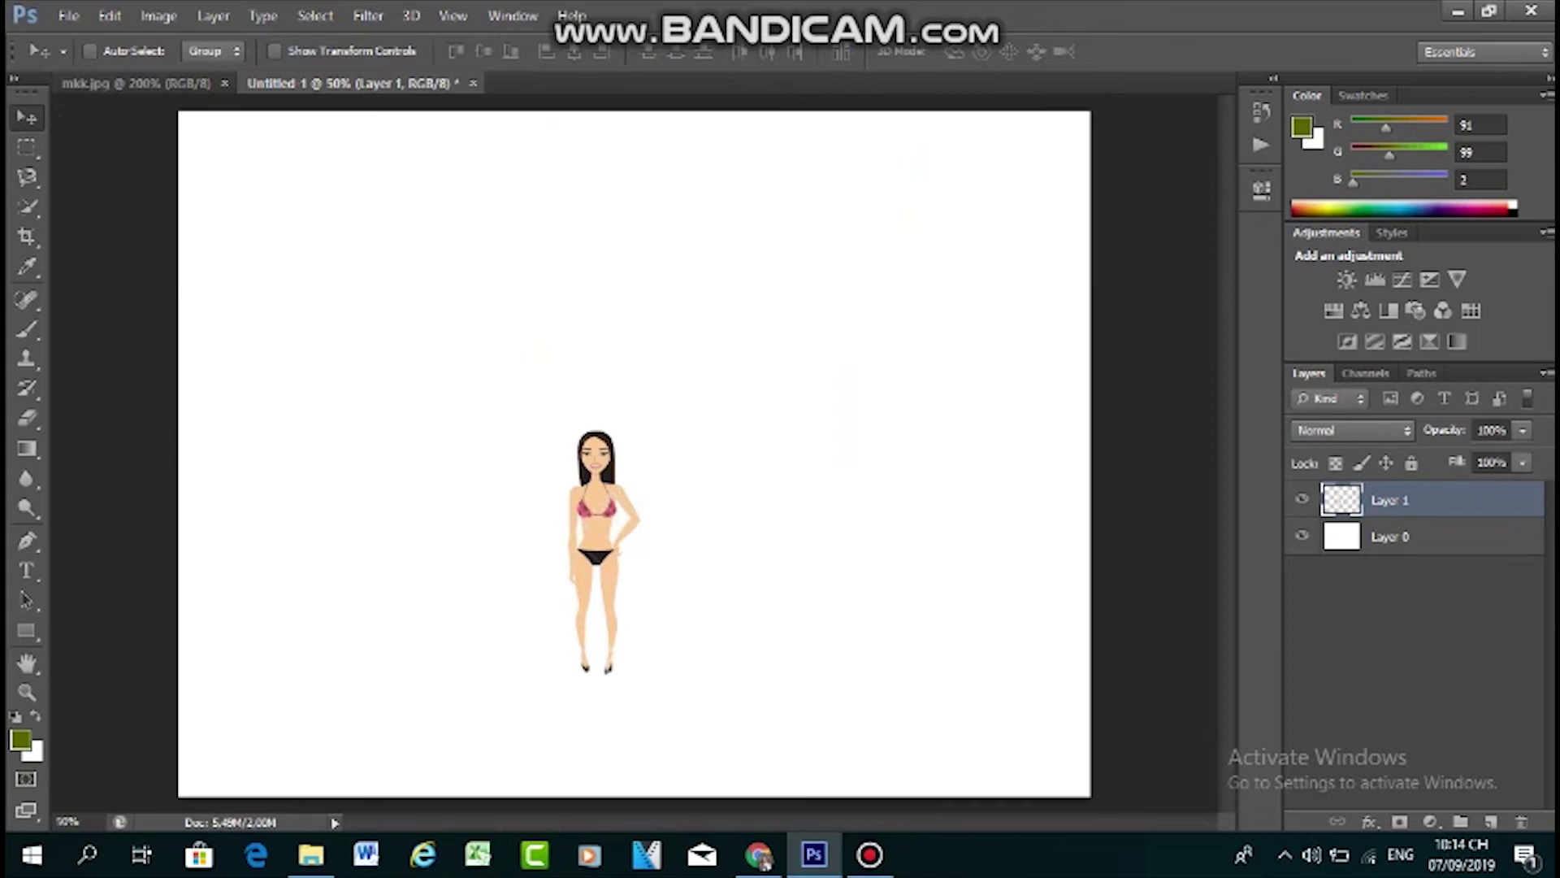
# Back in mkk.jpg, clear the selection and trace the second woman's left edge from the shoe up to the raised elbow with the Magnetic Lasso
pyautogui.click(134, 83)
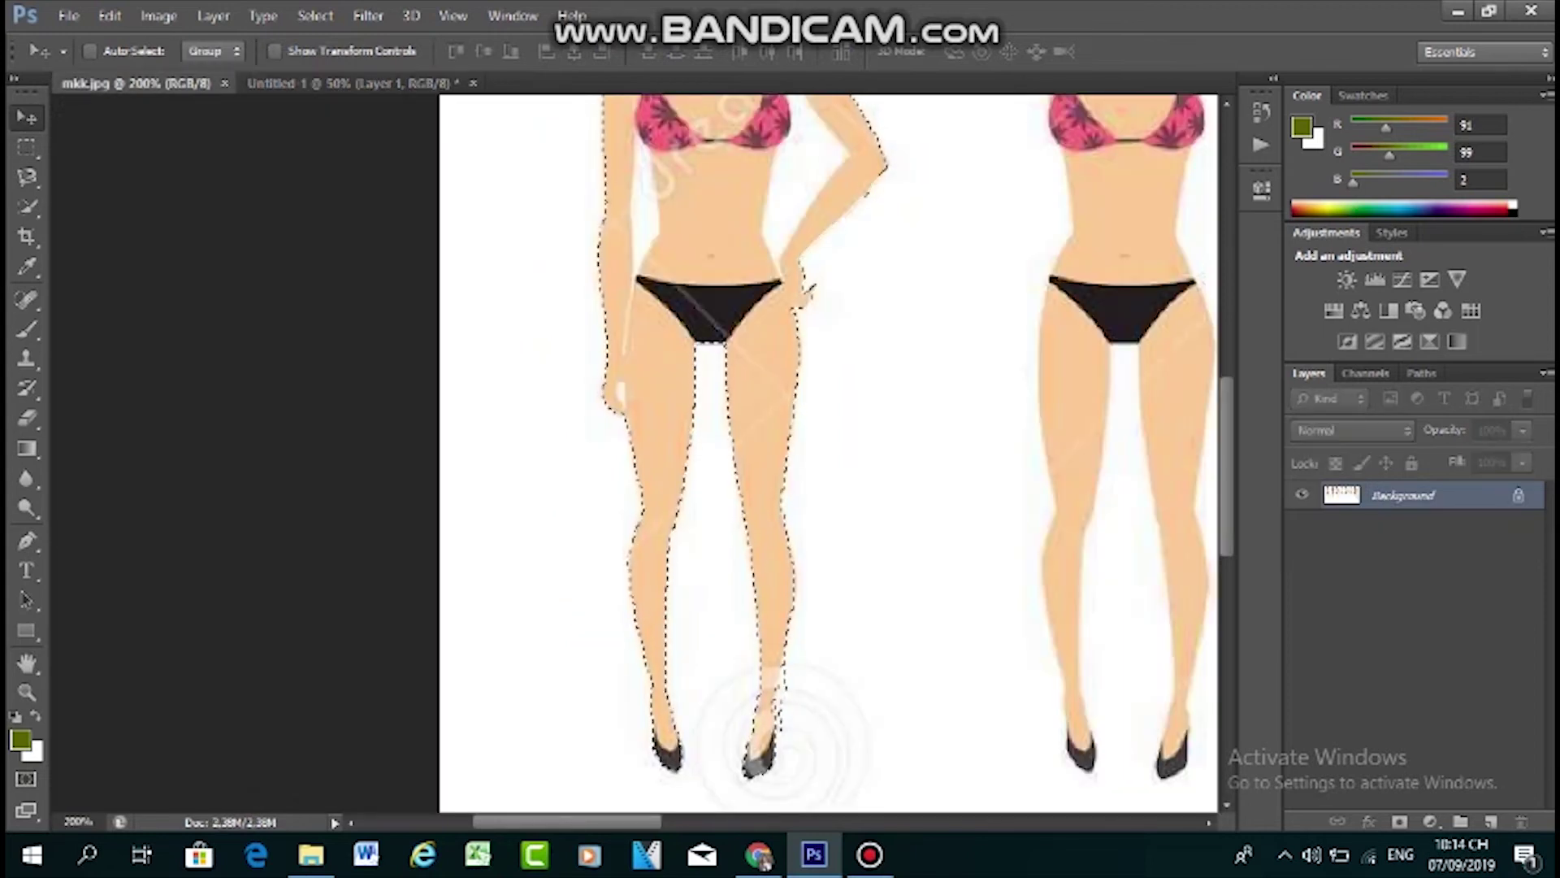
pyautogui.hscroll(5, 829, 455)
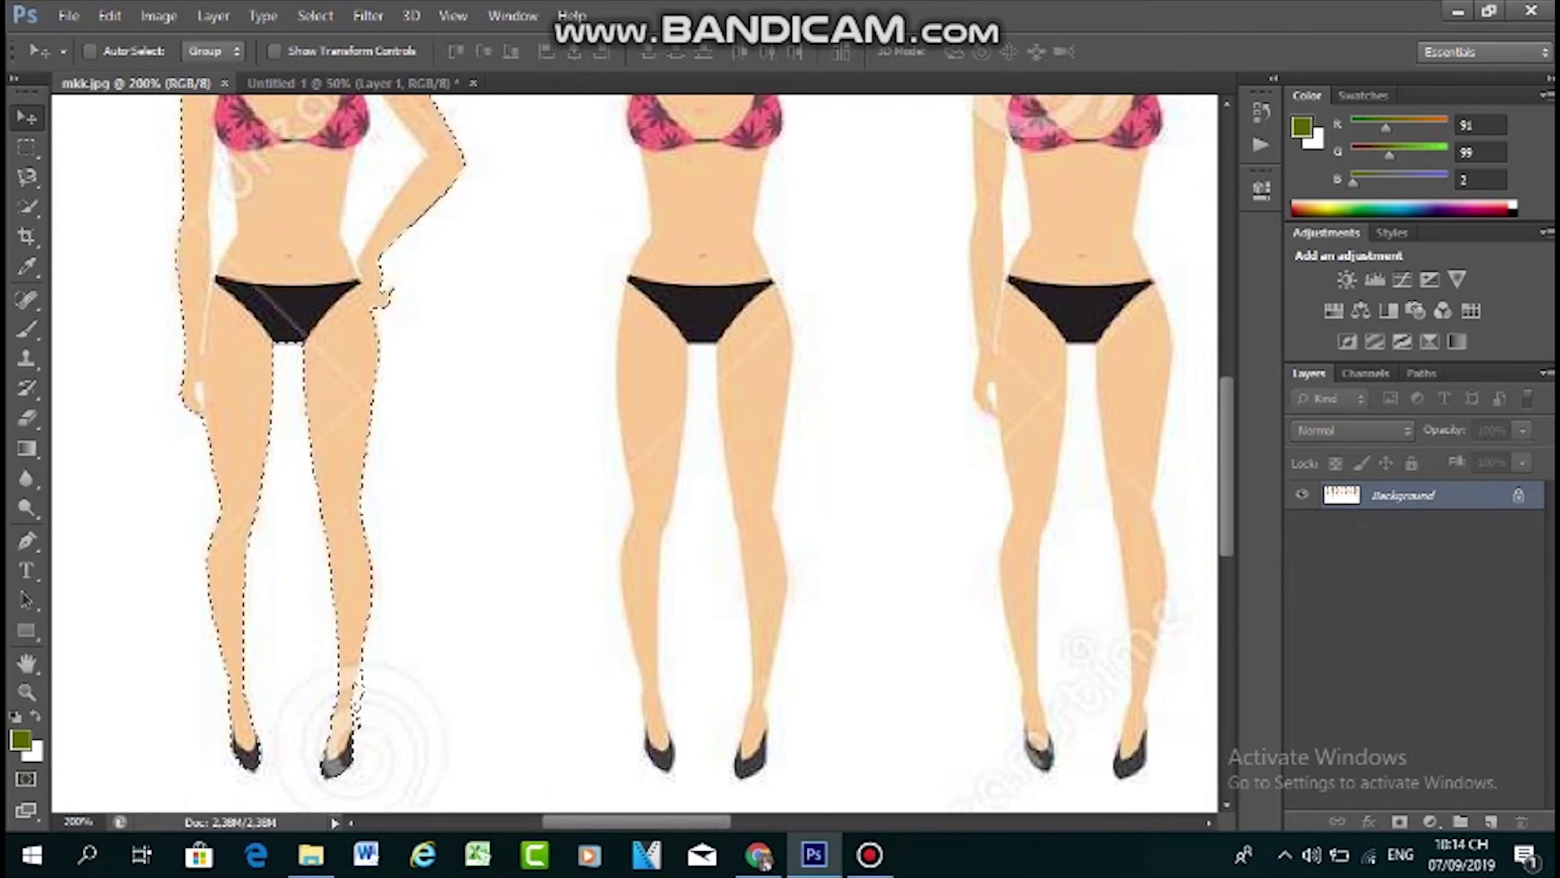
pyautogui.click(27, 176)
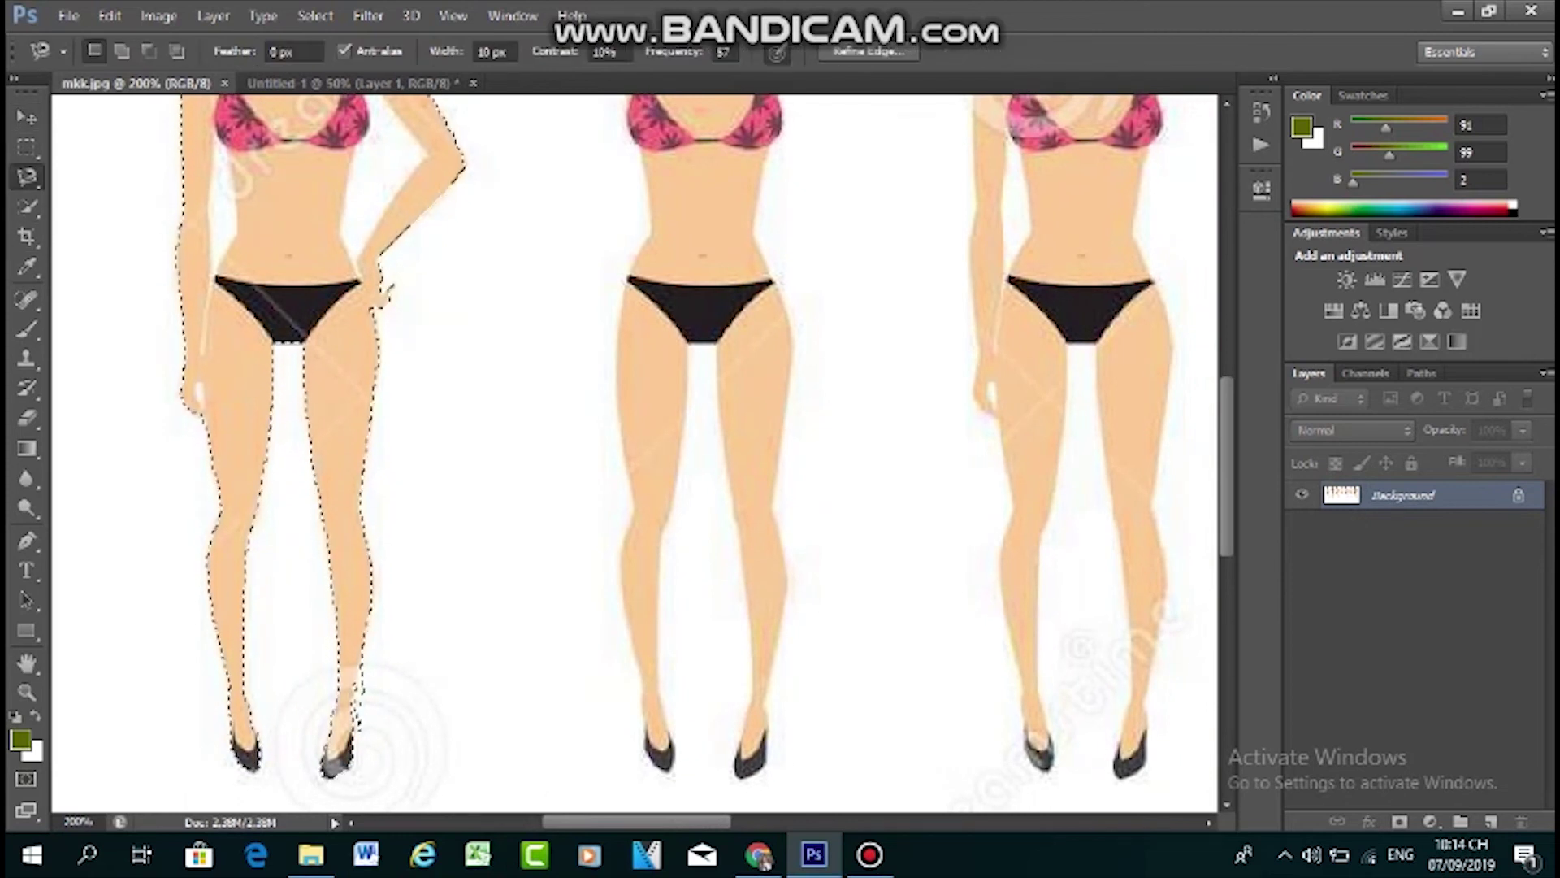
pyautogui.hotkey('ctrl', 'd')
pyautogui.click(644, 749)
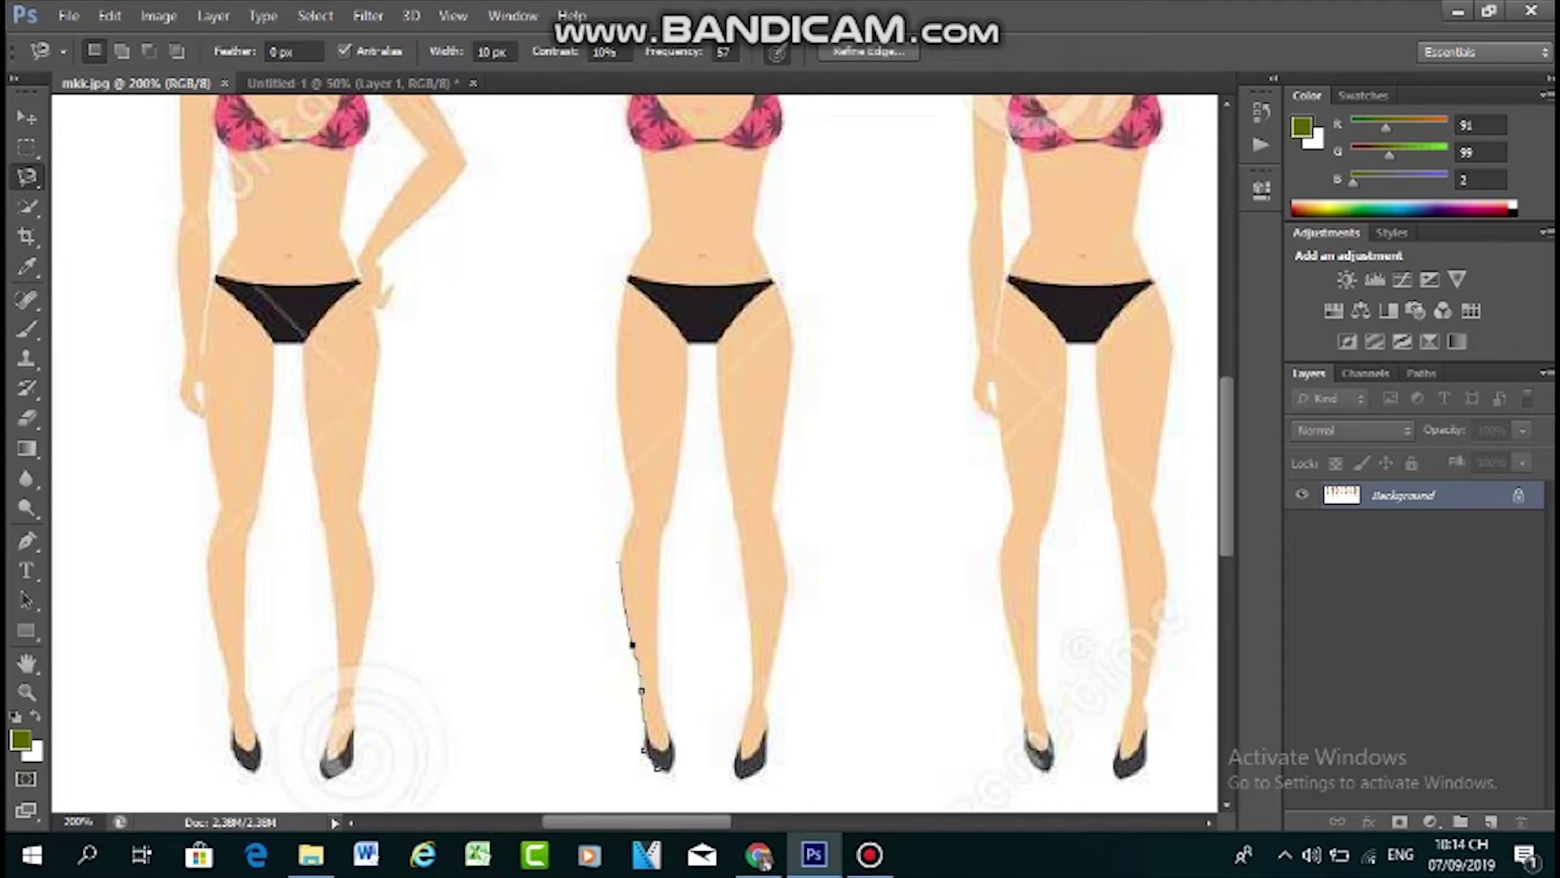
pyautogui.moveTo(633, 514)
pyautogui.mouseDown()
pyautogui.moveTo(617, 354)
pyautogui.moveTo(651, 227)
pyautogui.moveTo(646, 176)
pyautogui.mouseUp()
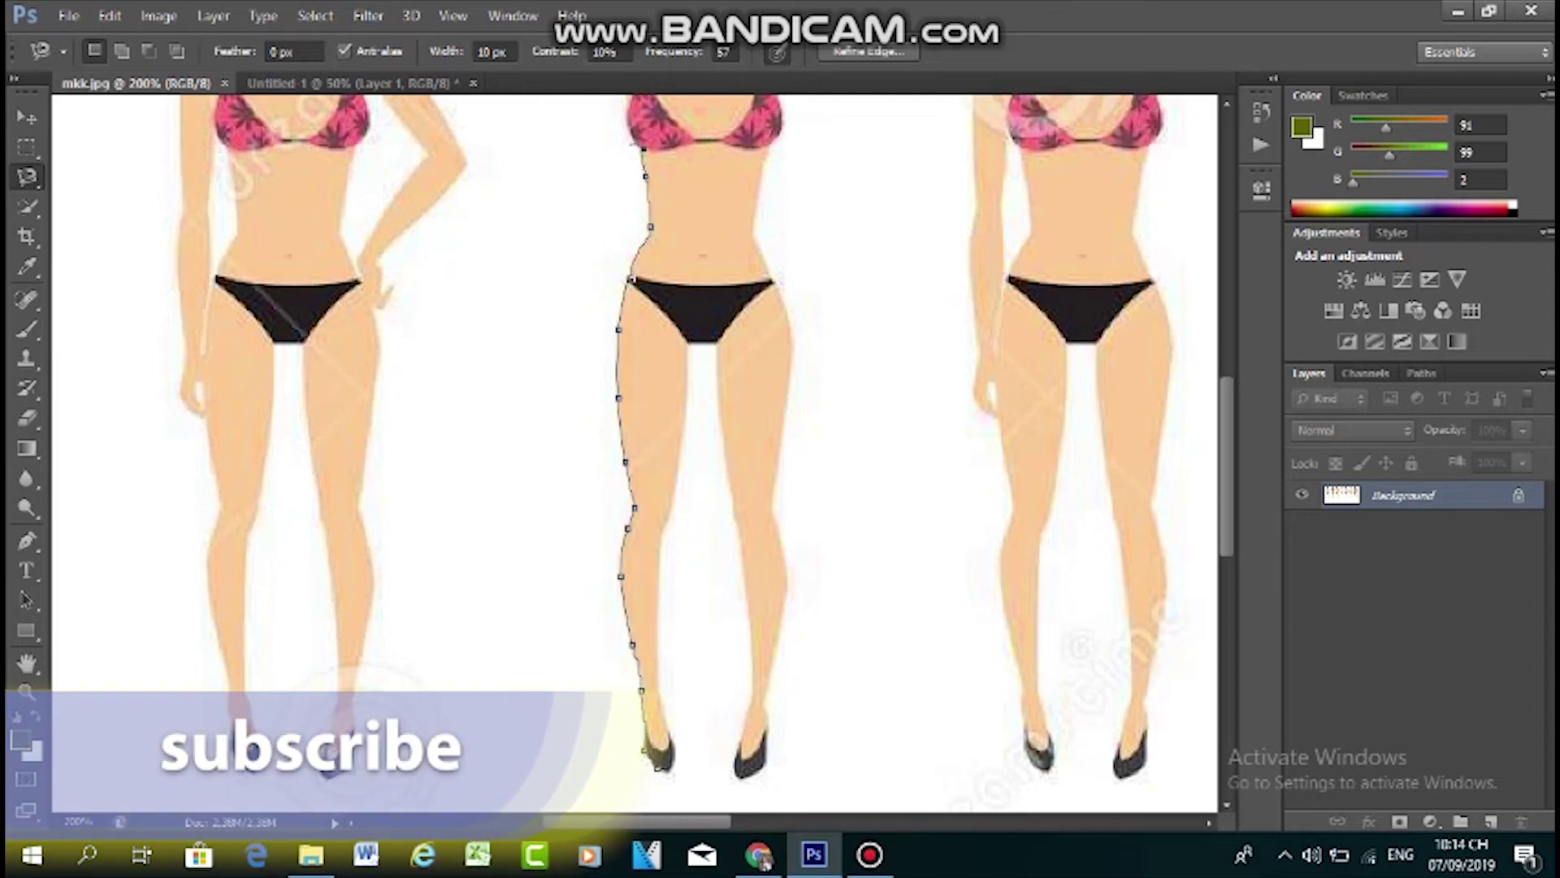
pyautogui.scroll(3, 638, 147)
pyautogui.moveTo(627, 183)
pyautogui.mouseDown()
pyautogui.moveTo(619, 156)
pyautogui.moveTo(556, 109)
pyautogui.moveTo(516, 149)
pyautogui.moveTo(501, 116)
pyautogui.mouseUp()
pyautogui.scroll(3, 555, 109)
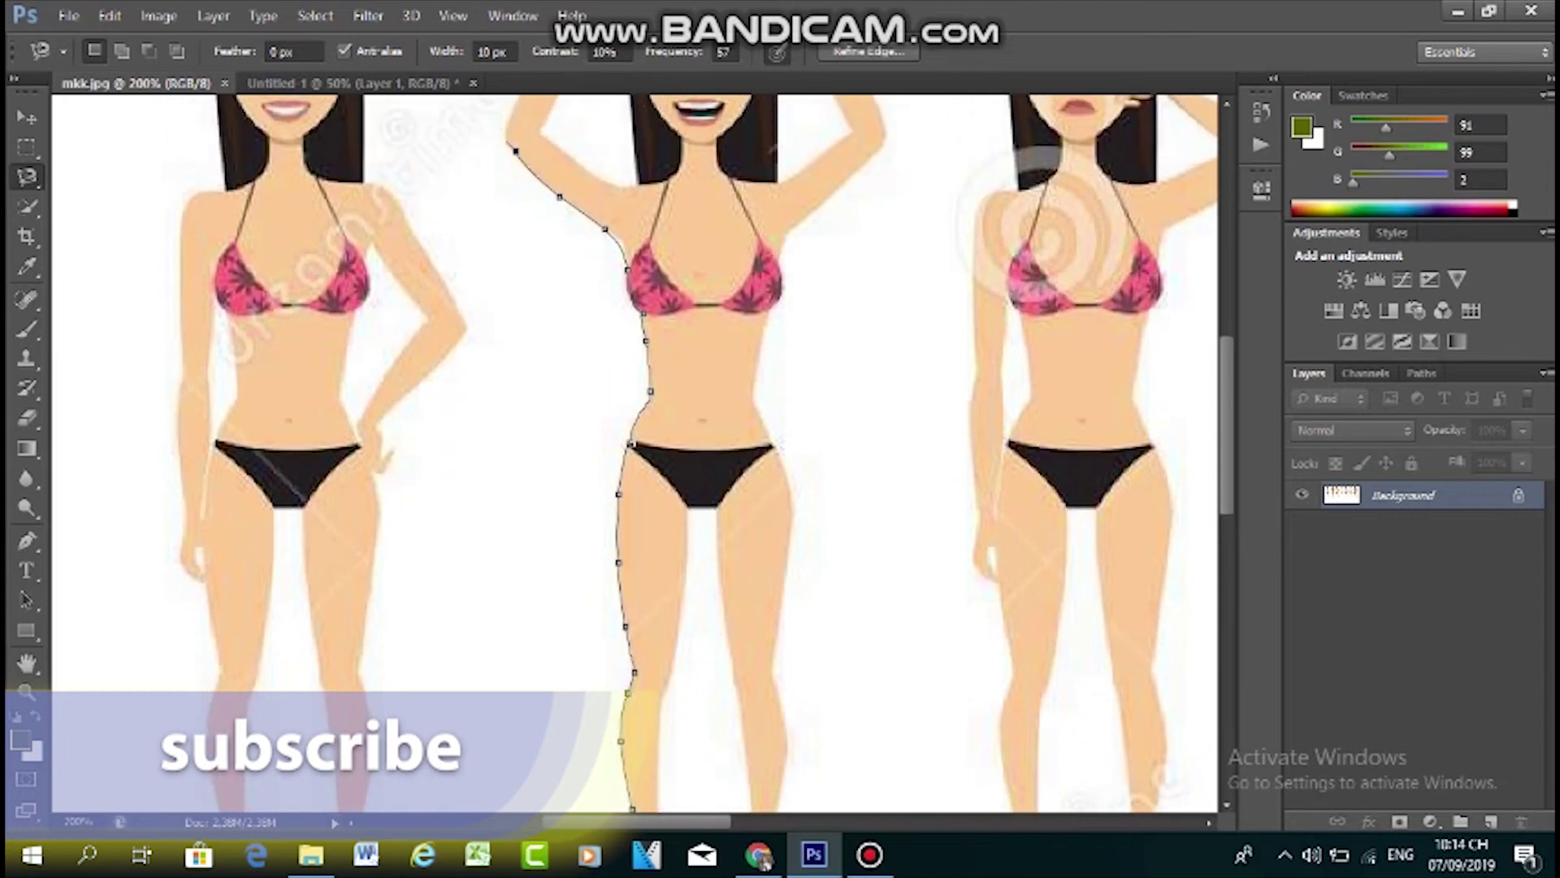
# Continue the Magnetic Lasso outline around the second woman's raised arm and fist on the left, then up the edge of her hair
pyautogui.click(505, 135)
pyautogui.scroll(1, 515, 106)
pyautogui.scroll(3, 522, 102)
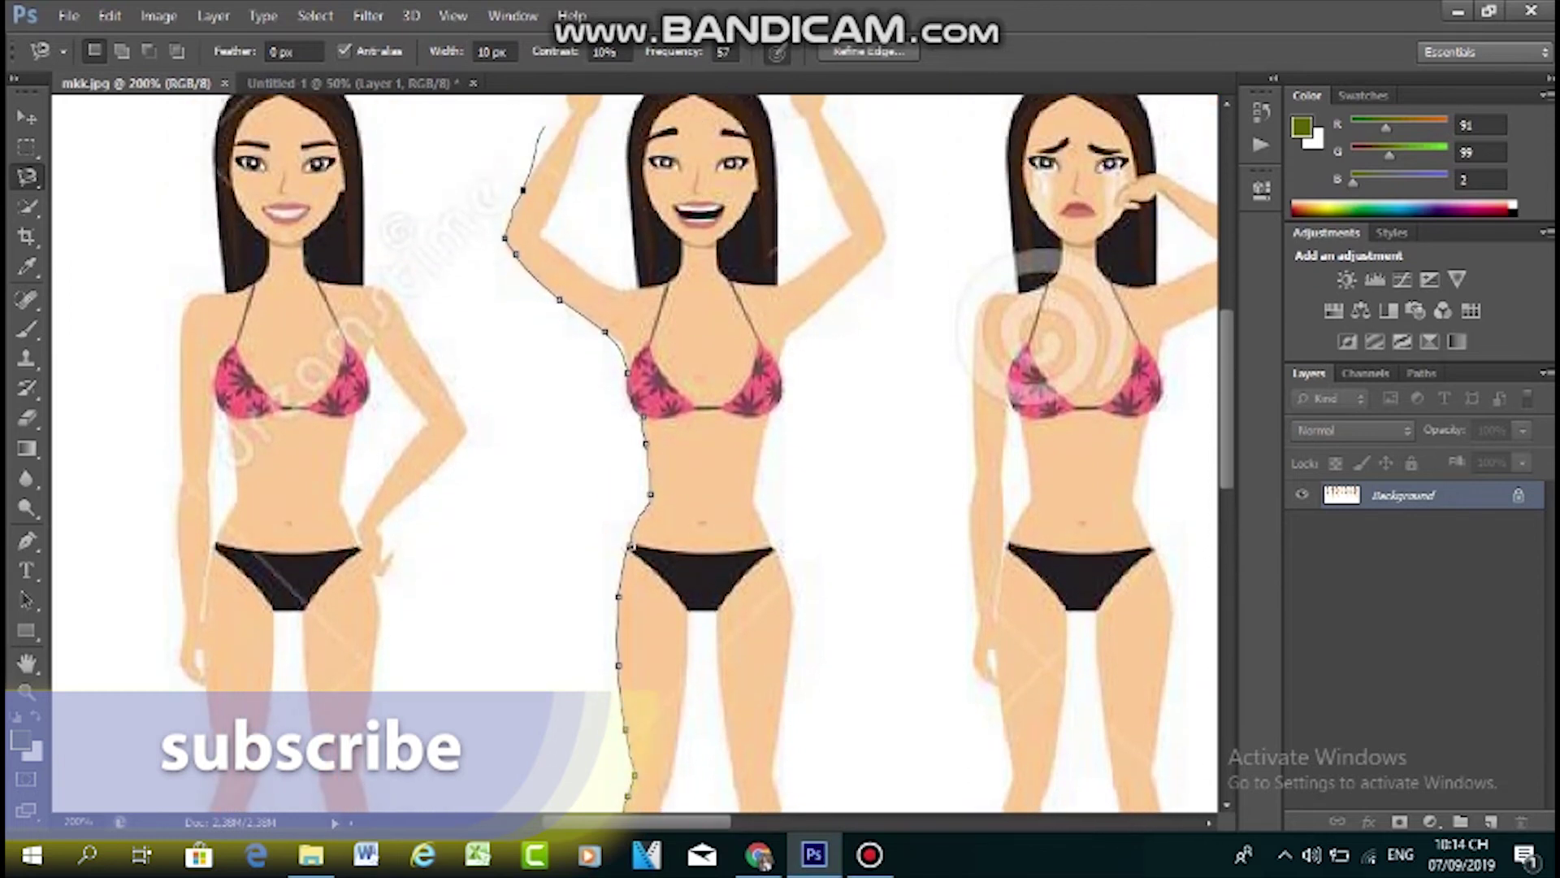
pyautogui.moveTo(537, 144); pyautogui.dragTo(569, 110)
pyautogui.scroll(2, 569, 110)
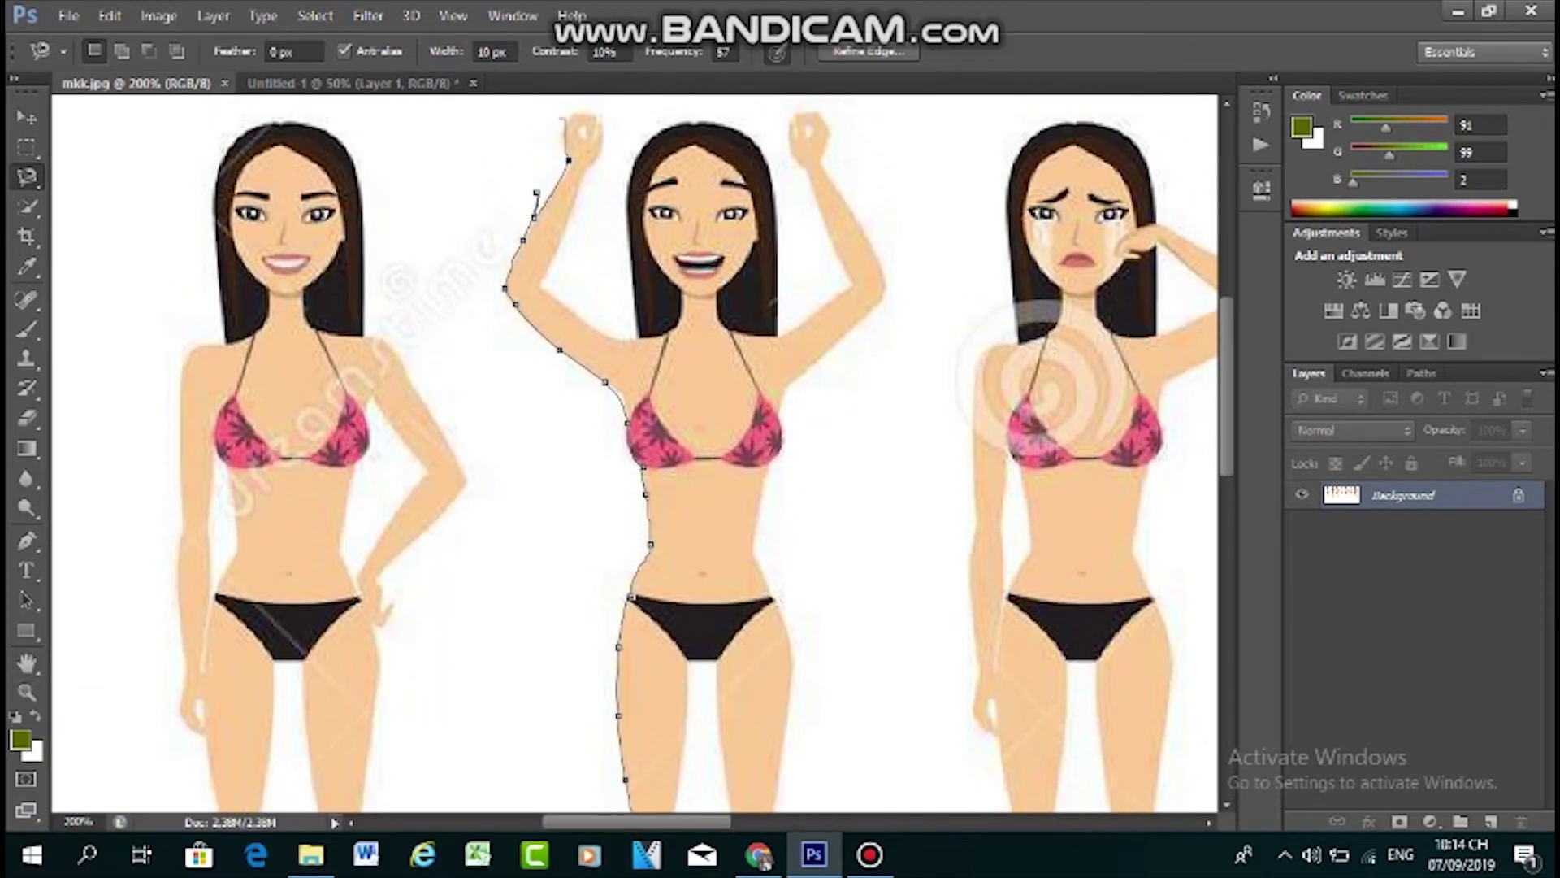
pyautogui.click(566, 123)
pyautogui.click(576, 115)
pyautogui.moveTo(600, 118)
pyautogui.mouseDown()
pyautogui.moveTo(543, 281)
pyautogui.moveTo(623, 333)
pyautogui.moveTo(591, 325)
pyautogui.moveTo(636, 337)
pyautogui.moveTo(628, 171)
pyautogui.mouseUp()
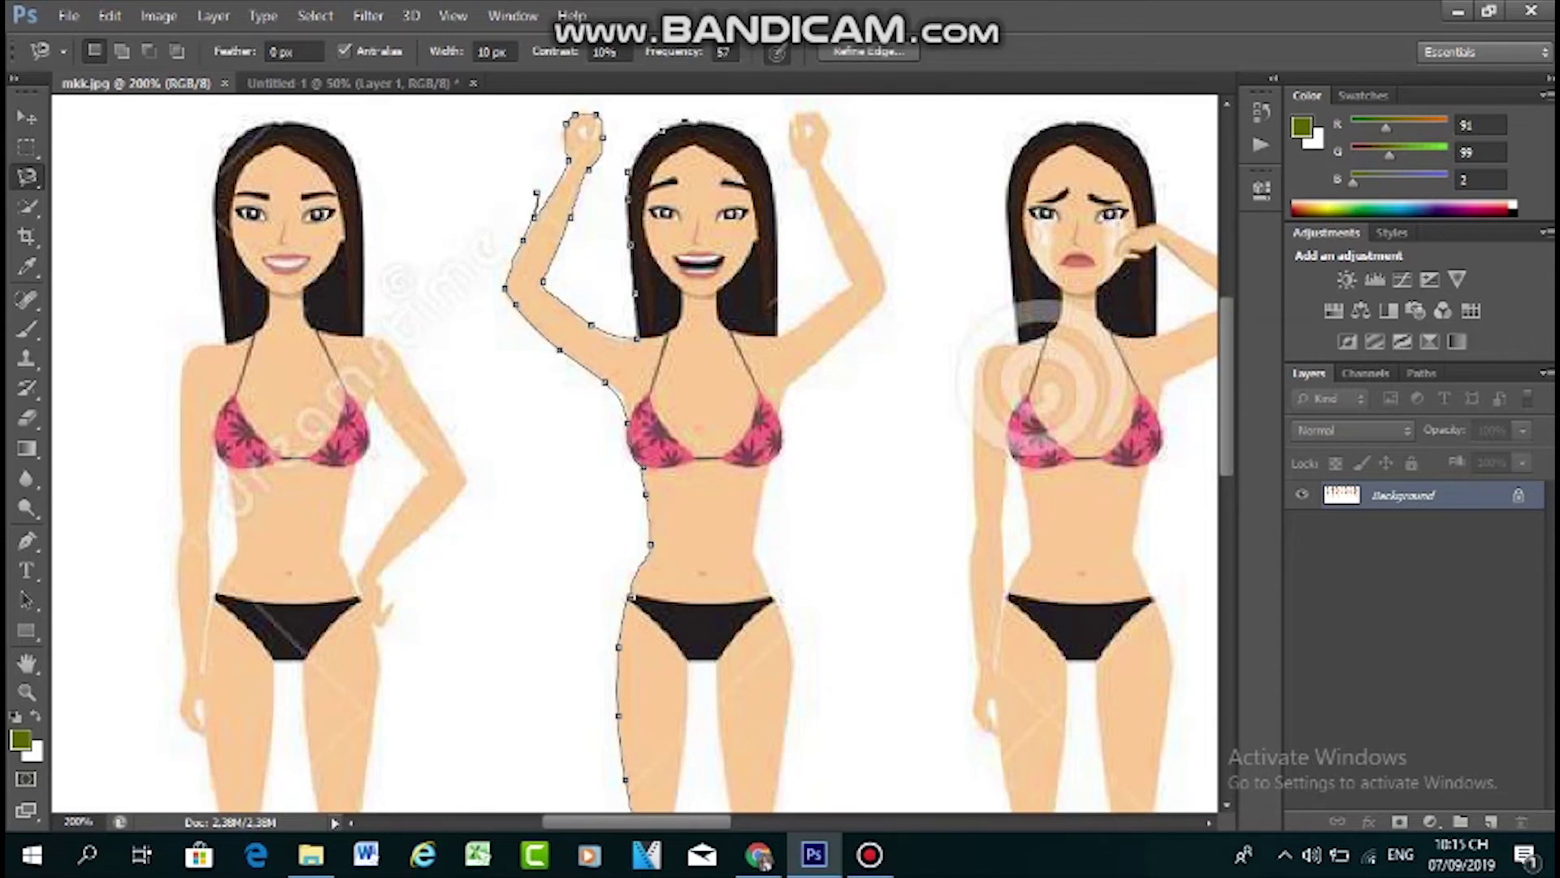
# Continue the Magnetic Lasso outline over the second woman's hair, around her other raised arm, and down her body's right edge to the shoe
pyautogui.moveTo(687, 122)
pyautogui.mouseDown()
pyautogui.moveTo(764, 151)
pyautogui.moveTo(779, 317)
pyautogui.moveTo(845, 289)
pyautogui.moveTo(788, 136)
pyautogui.moveTo(812, 109)
pyautogui.mouseUp()
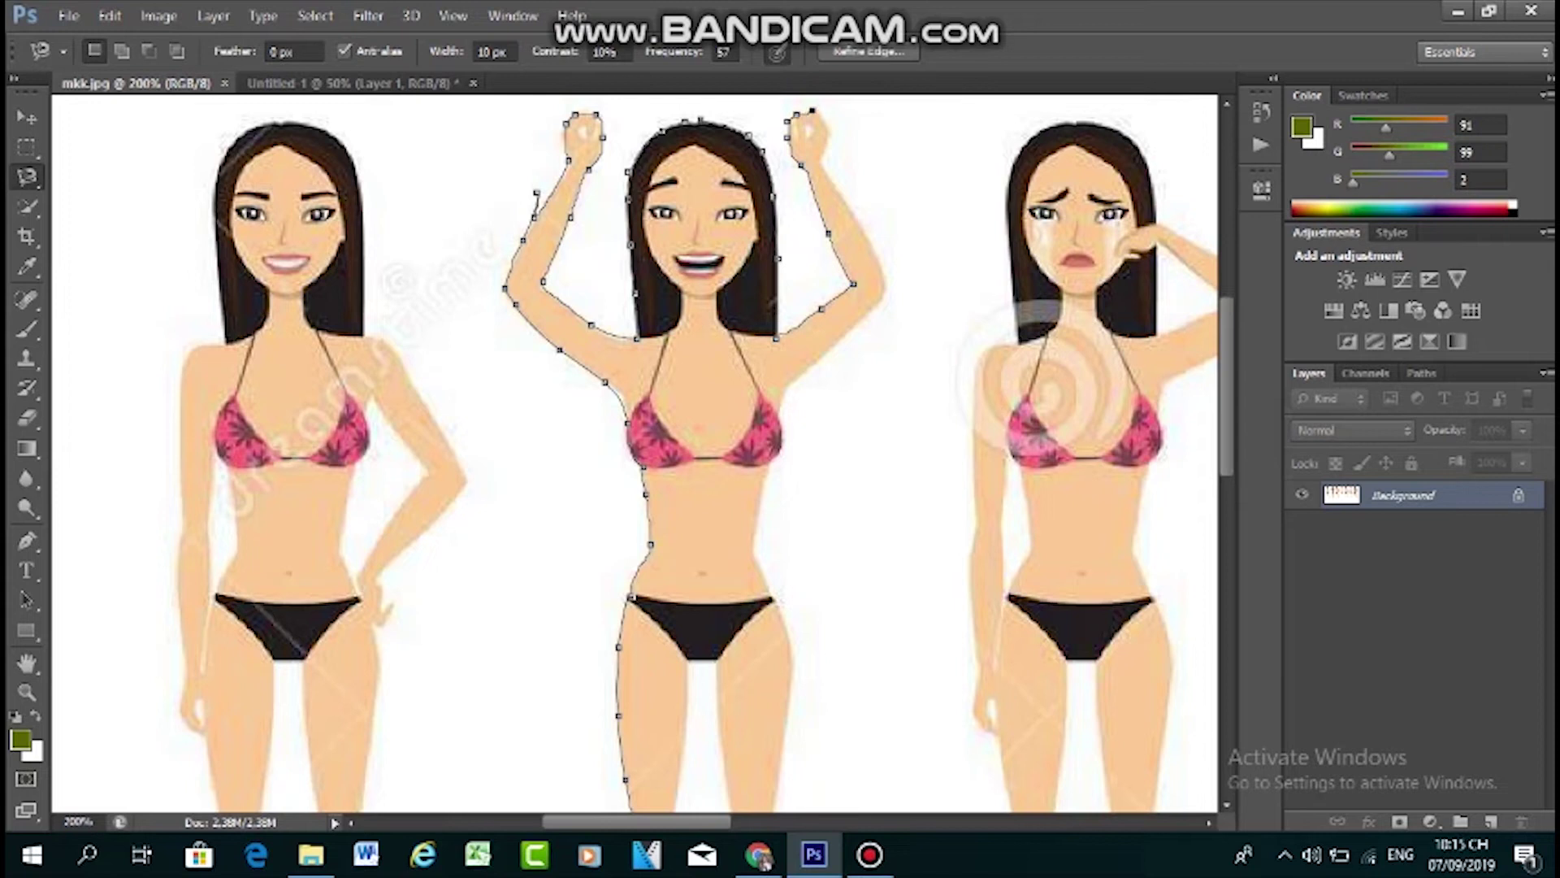
pyautogui.click(827, 122)
pyautogui.click(824, 160)
pyautogui.moveTo(871, 248)
pyautogui.mouseDown()
pyautogui.moveTo(882, 274)
pyautogui.moveTo(852, 334)
pyautogui.moveTo(784, 397)
pyautogui.moveTo(759, 532)
pyautogui.moveTo(788, 639)
pyautogui.moveTo(781, 812)
pyautogui.moveTo(770, 770)
pyautogui.mouseUp()
pyautogui.click(766, 754)
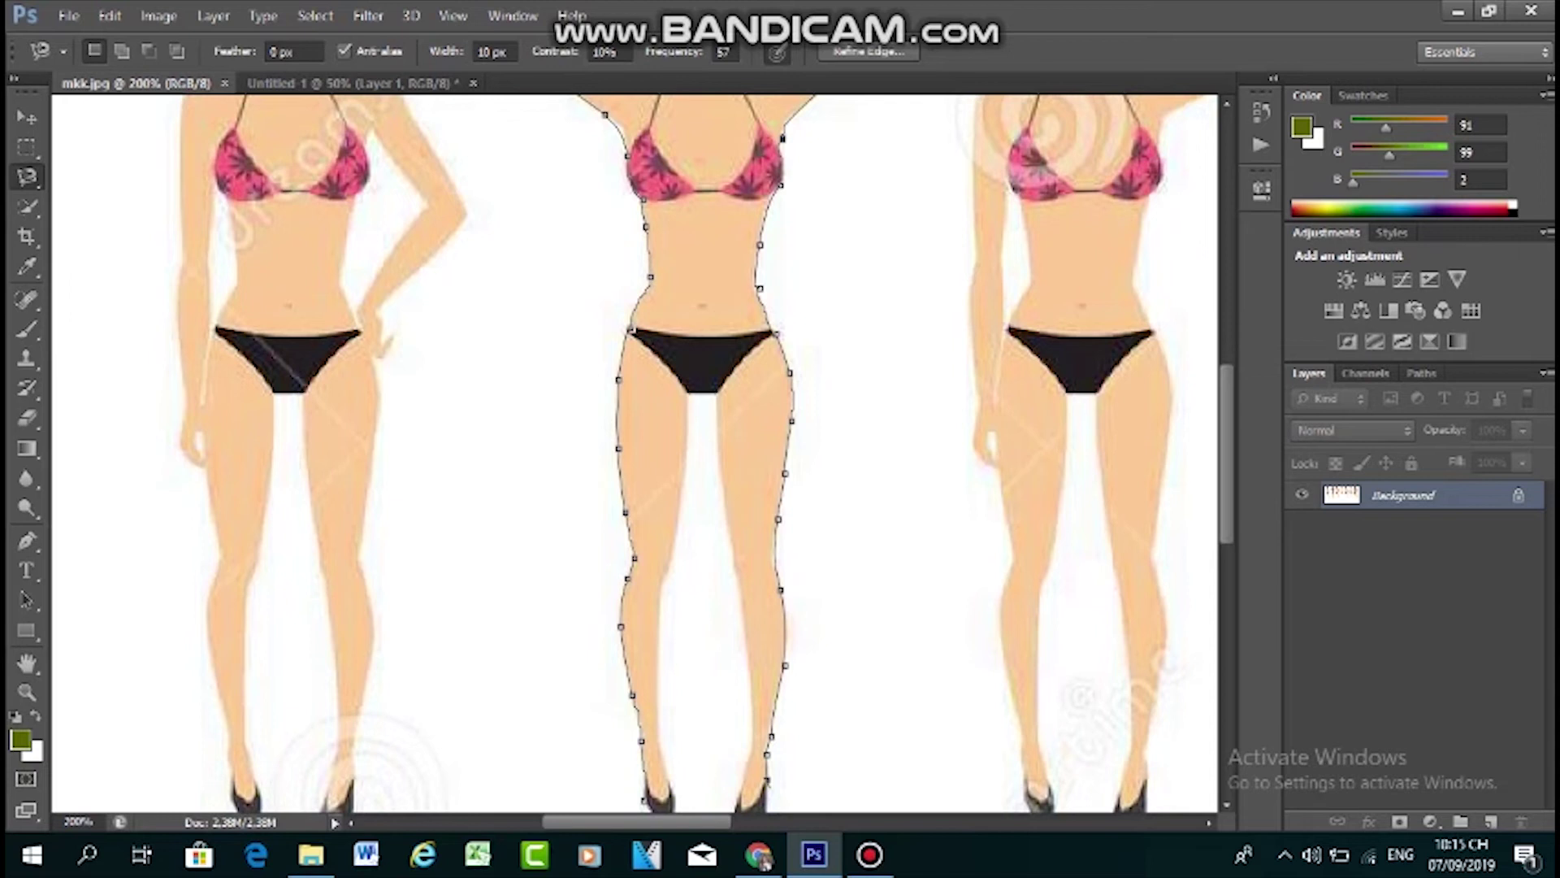
pyautogui.moveTo(768, 781); pyautogui.dragTo(768, 778)
pyautogui.scroll(-1, 768, 798)
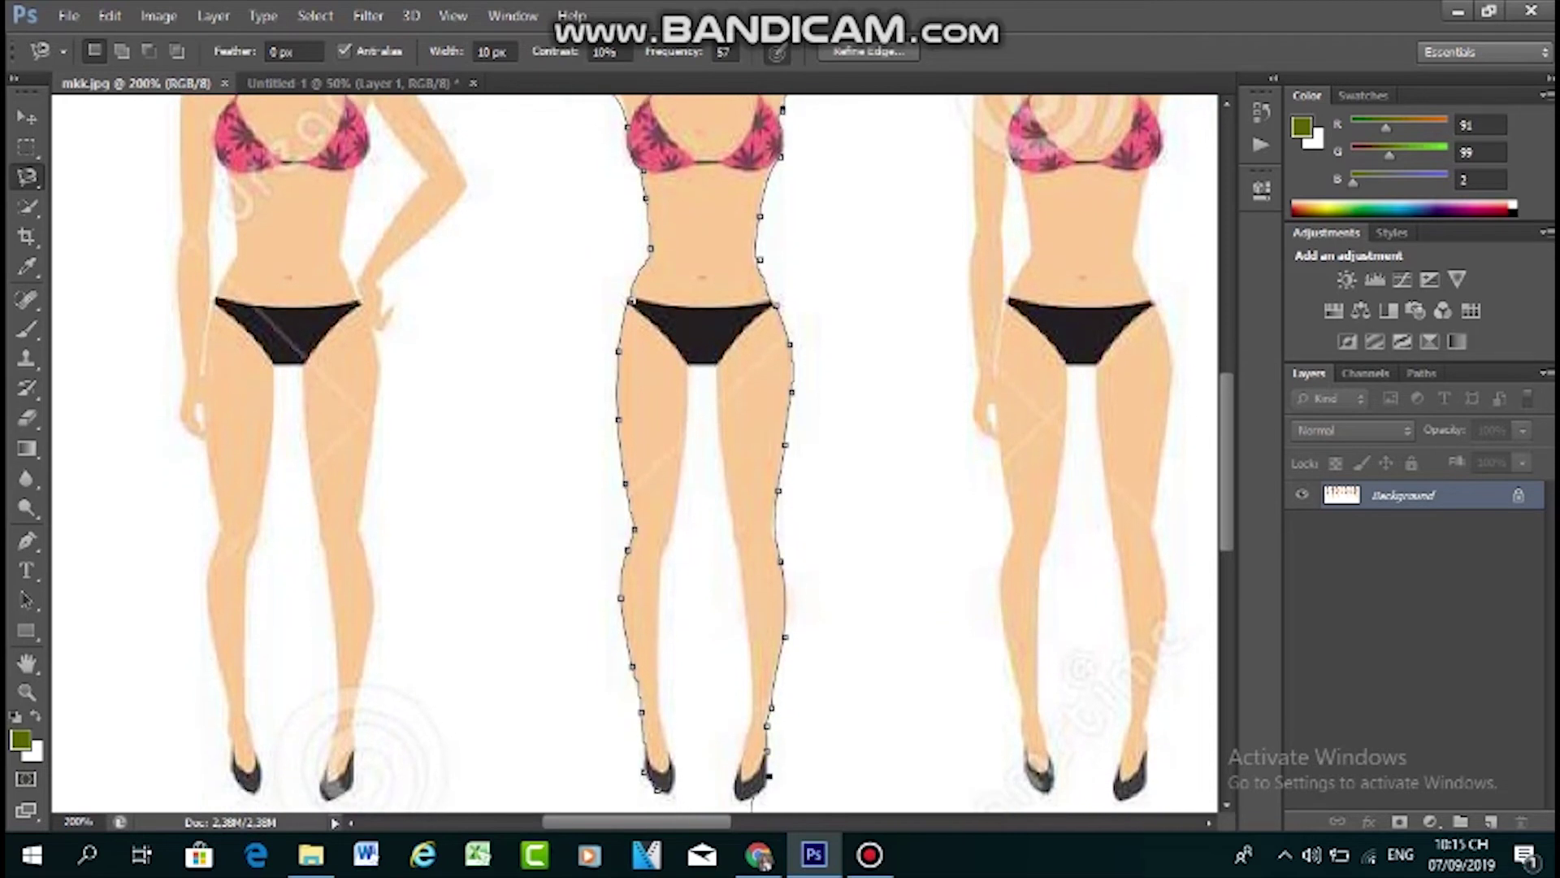
# Trace the second woman's right shoe and inner legs, and close the outline at the left shoe to select her
pyautogui.moveTo(769, 773)
pyautogui.mouseDown()
pyautogui.moveTo(742, 796)
pyautogui.moveTo(751, 707)
pyautogui.moveTo(728, 459)
pyautogui.moveTo(716, 376)
pyautogui.moveTo(719, 390)
pyautogui.moveTo(698, 364)
pyautogui.moveTo(658, 662)
pyautogui.moveTo(673, 750)
pyautogui.mouseUp()
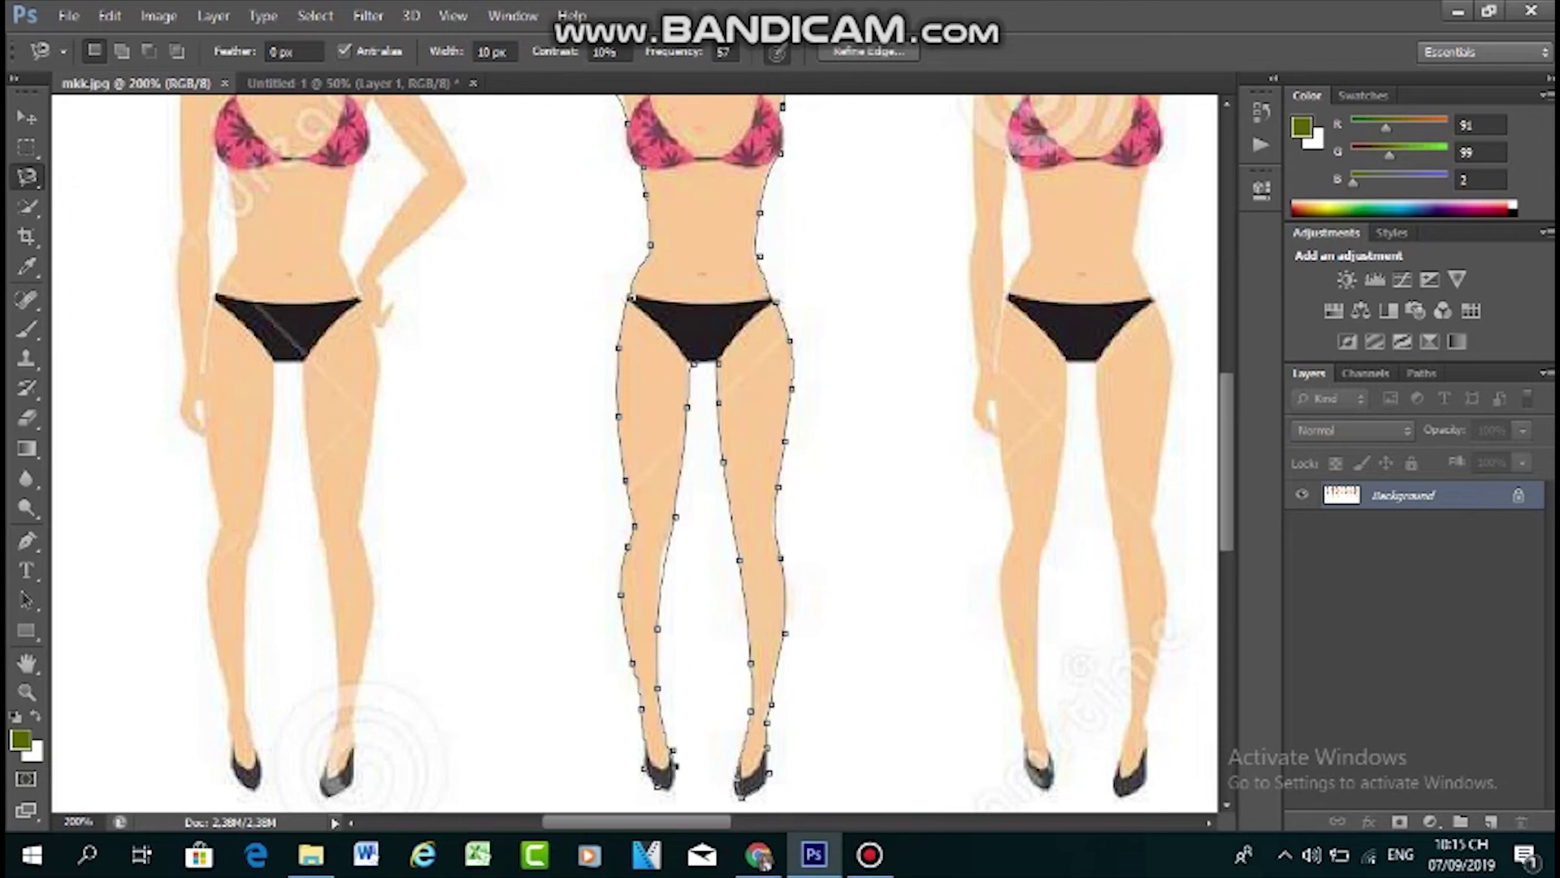
pyautogui.click(663, 790)
pyautogui.doubleClick(662, 786)
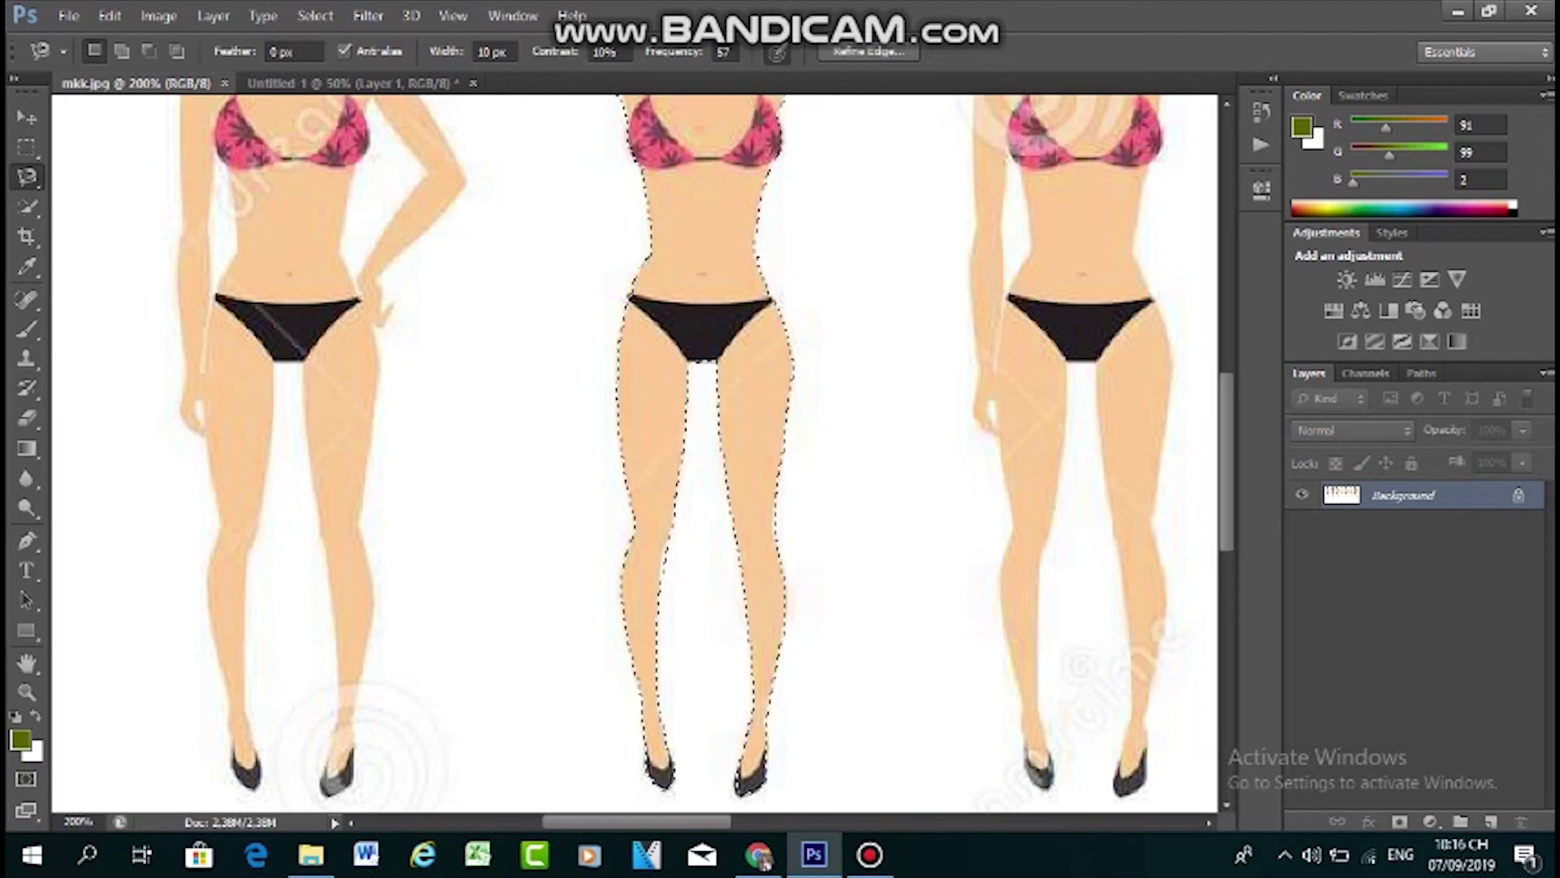
# Copy the selected second woman into the Untitled-1 document with the Move tool, placing her above and to the right of the first woman
pyautogui.click(27, 117)
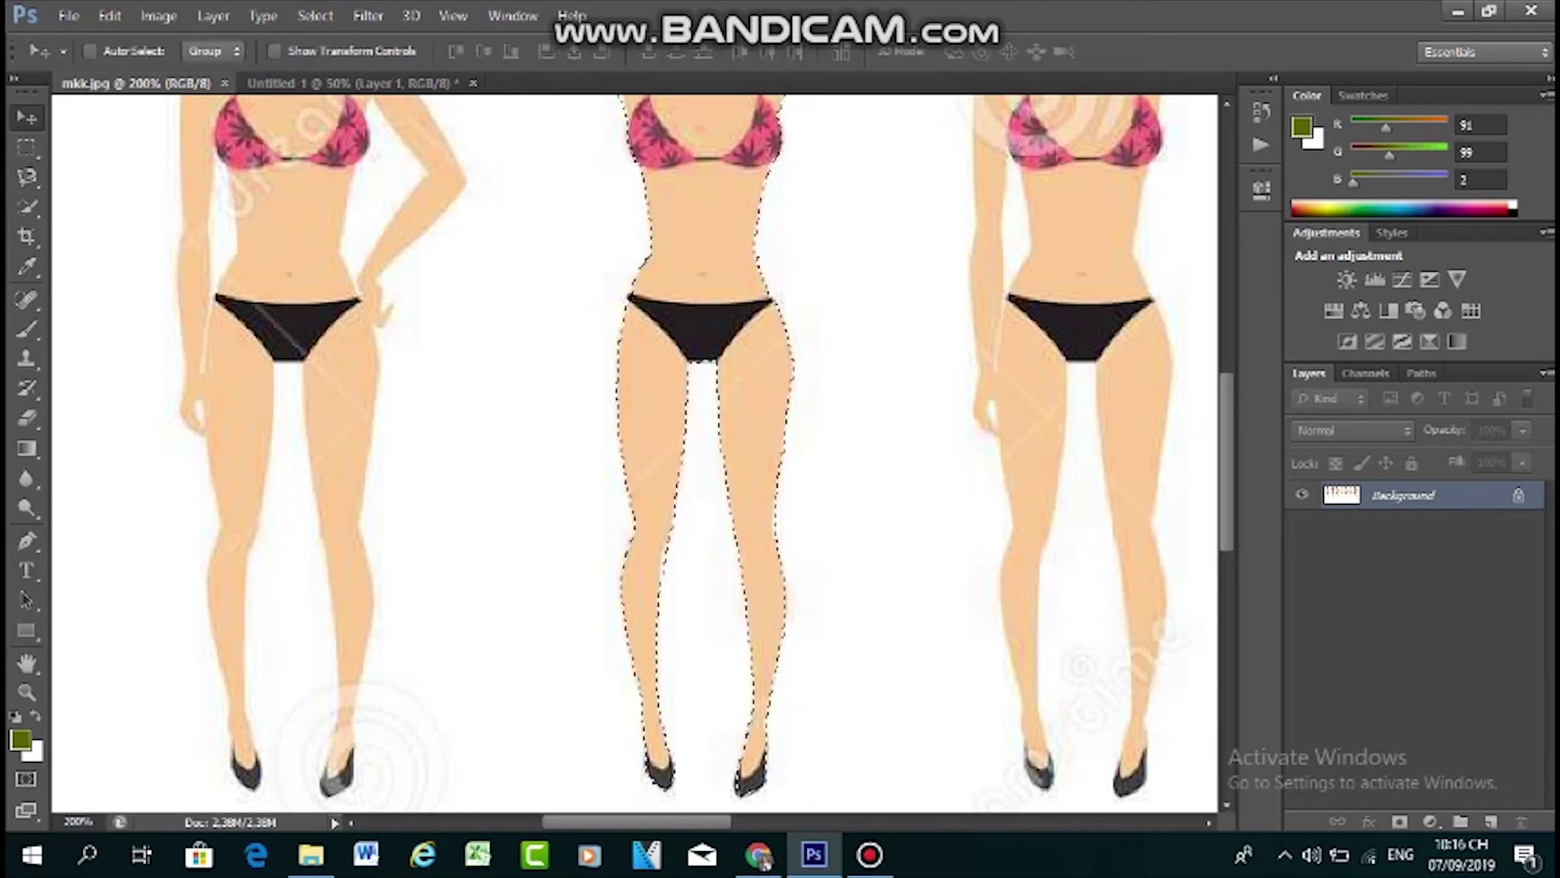
pyautogui.moveTo(751, 282); pyautogui.dragTo(601, 488)
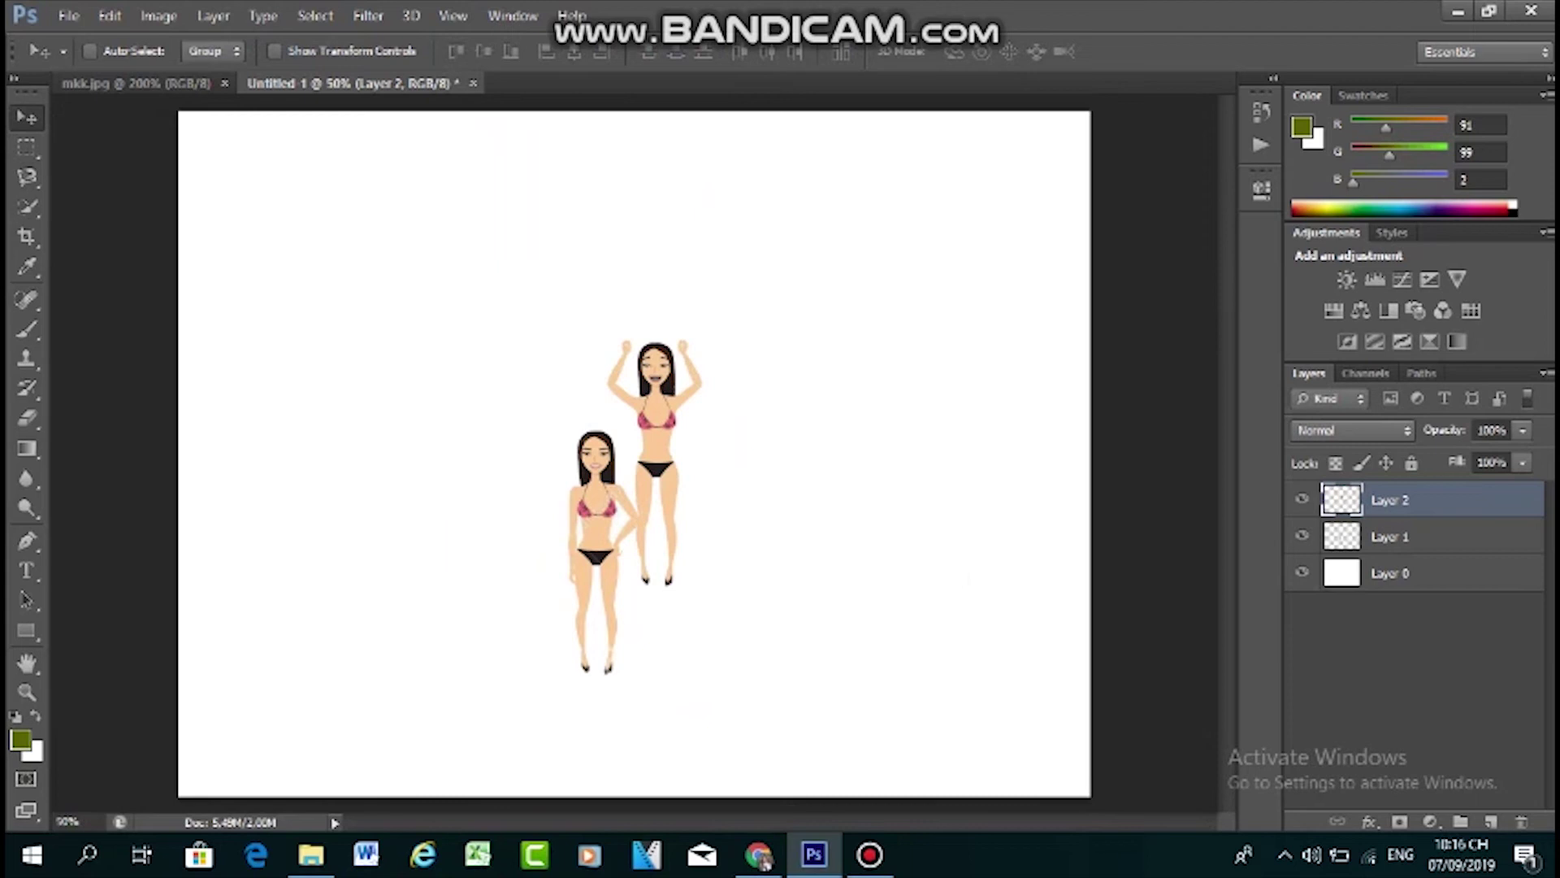
pyautogui.hotkey('ctrl', '+')
pyautogui.hotkey('ctrl', '+')
pyautogui.hotkey('ctrl', '+')
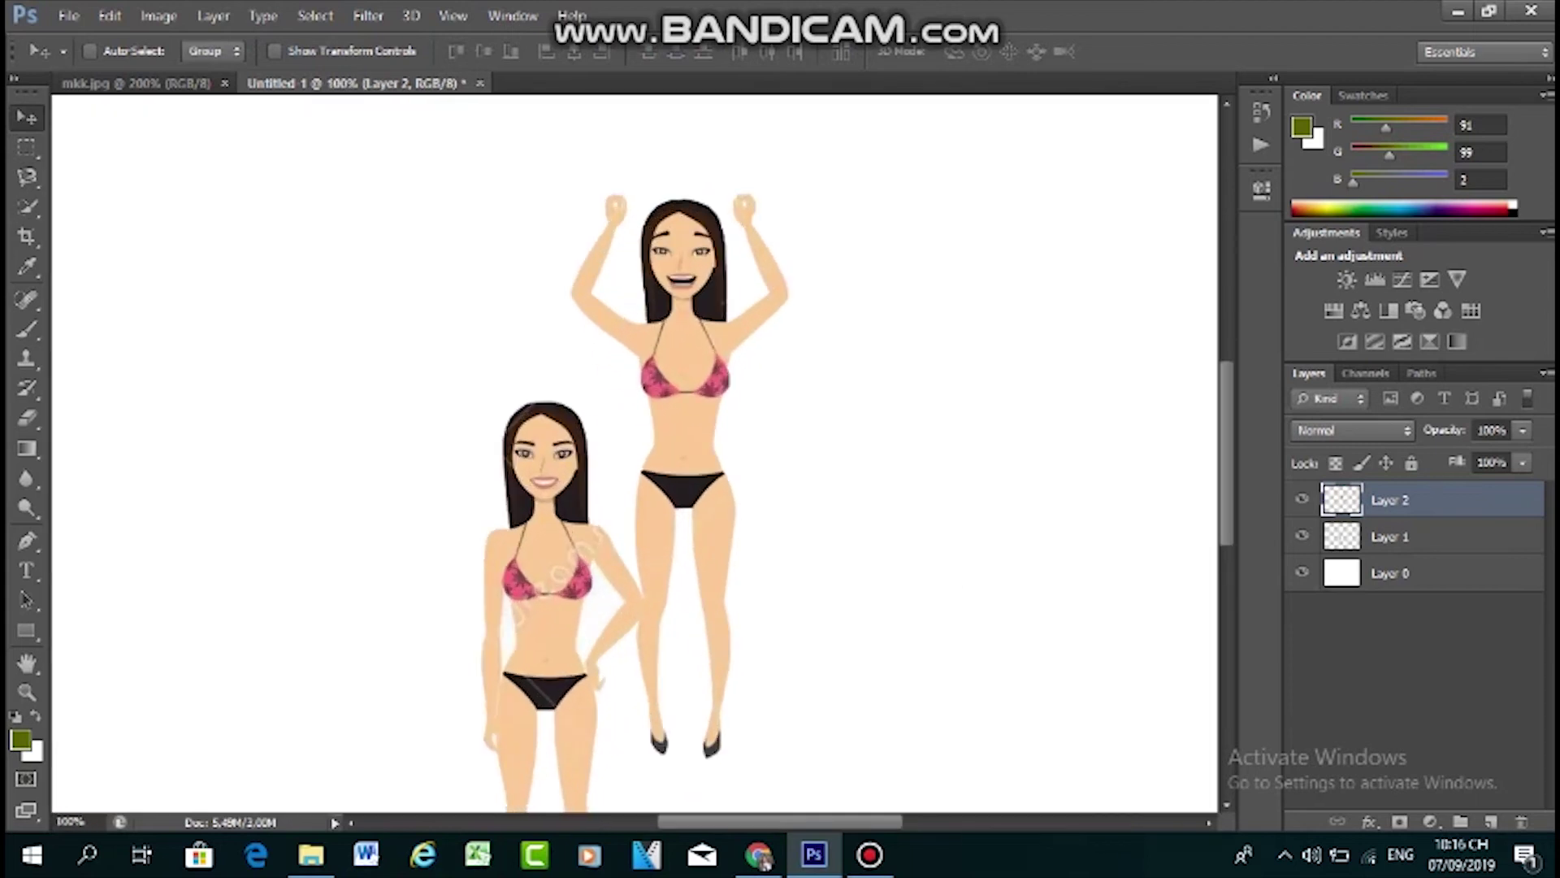
# Switch to the Eraser tool and reduce its brush size to 10 px
pyautogui.scroll(-3, 634, 454)
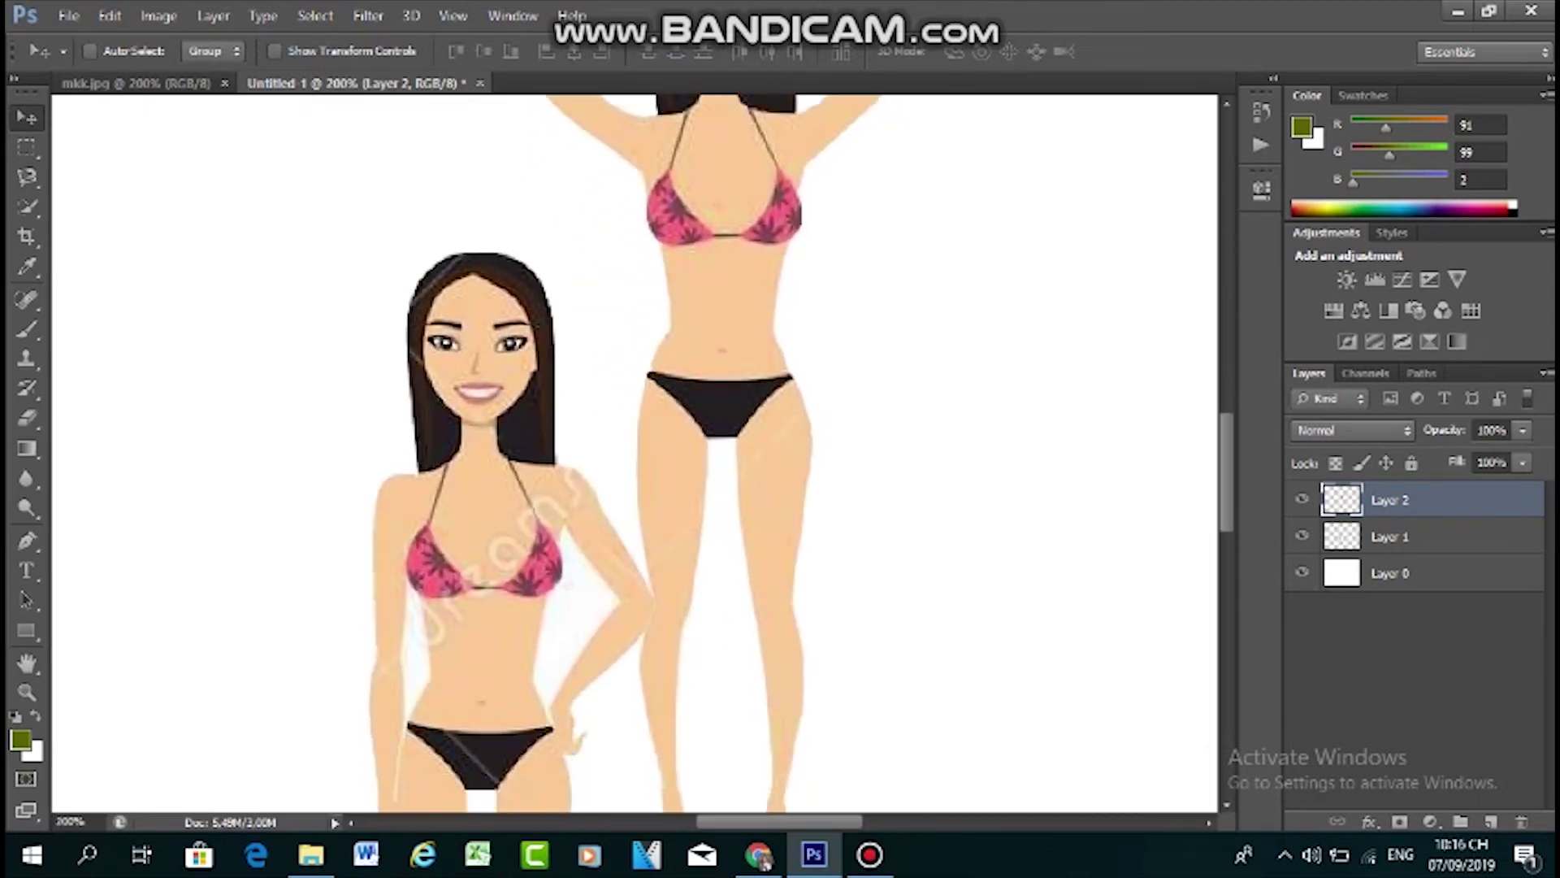
pyautogui.press('m')
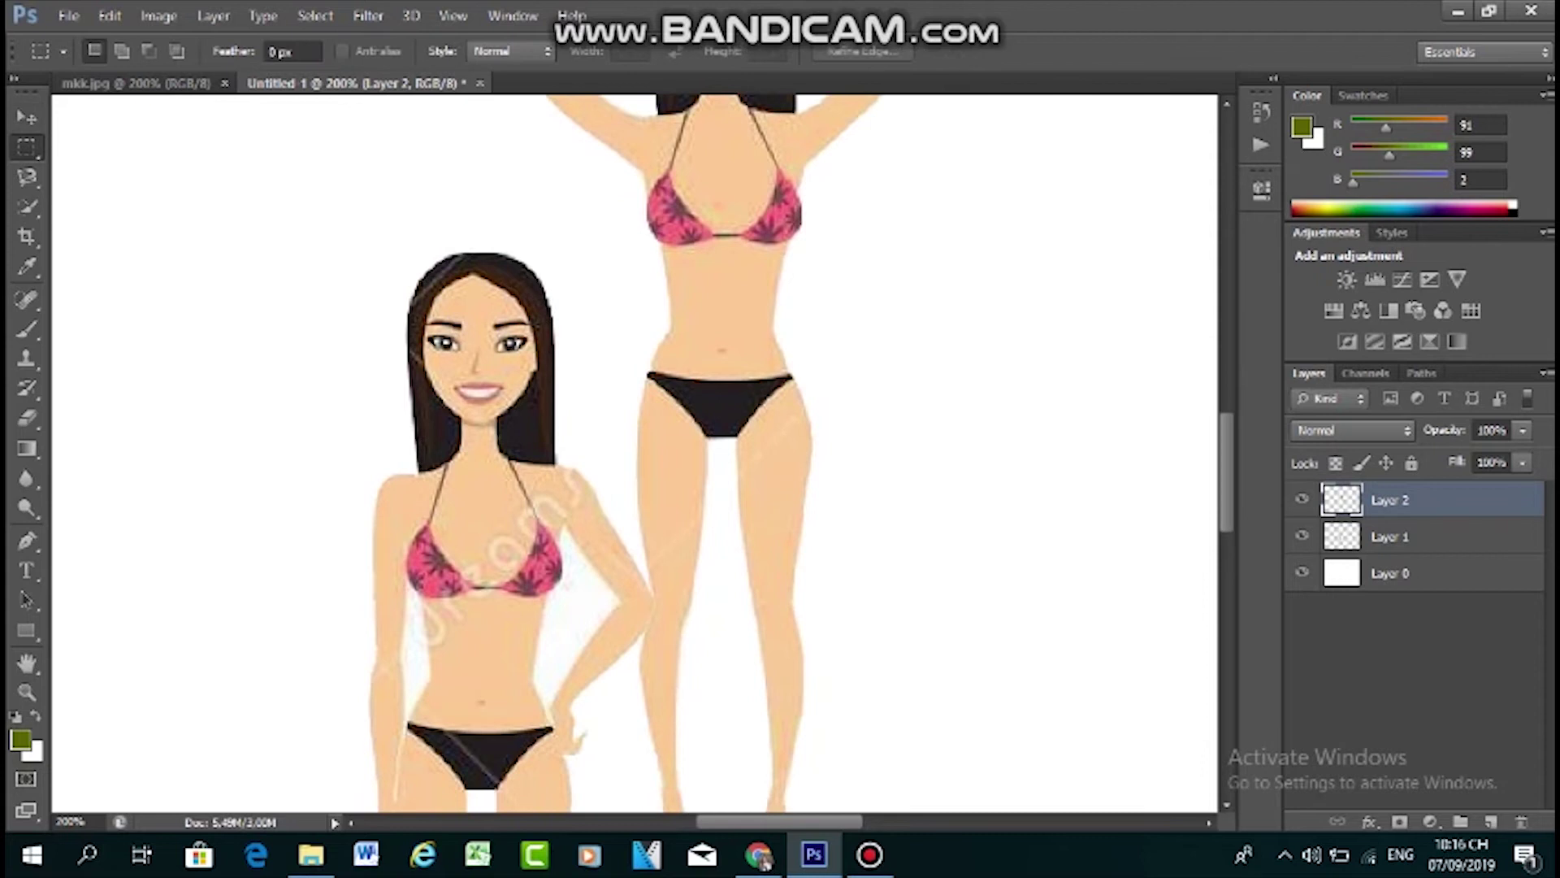
pyautogui.scroll(-5, 634, 454)
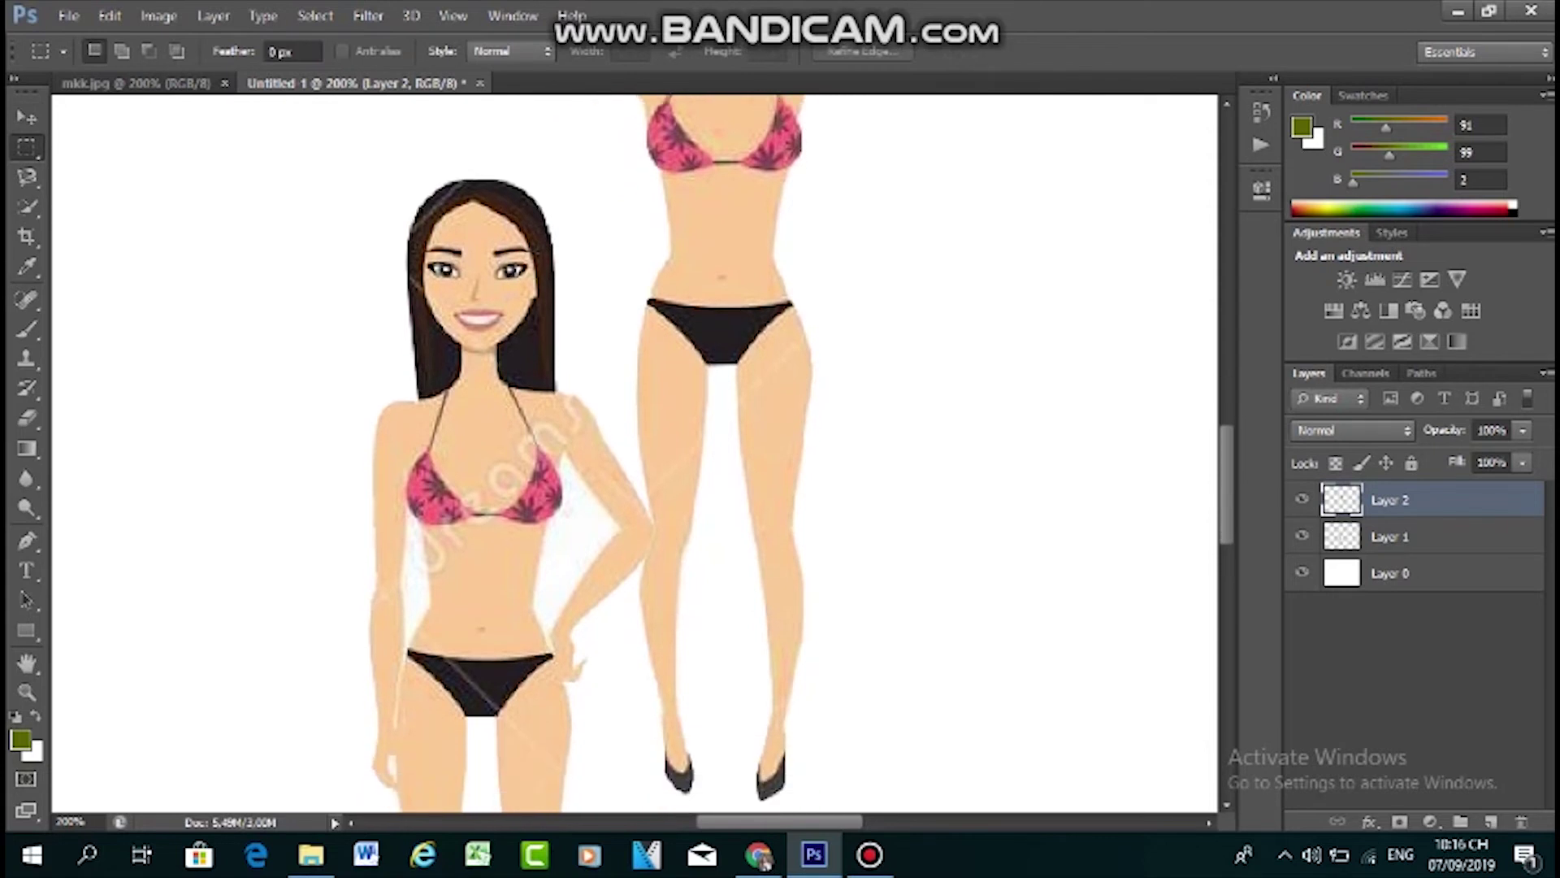
pyautogui.scroll(-1, 634, 453)
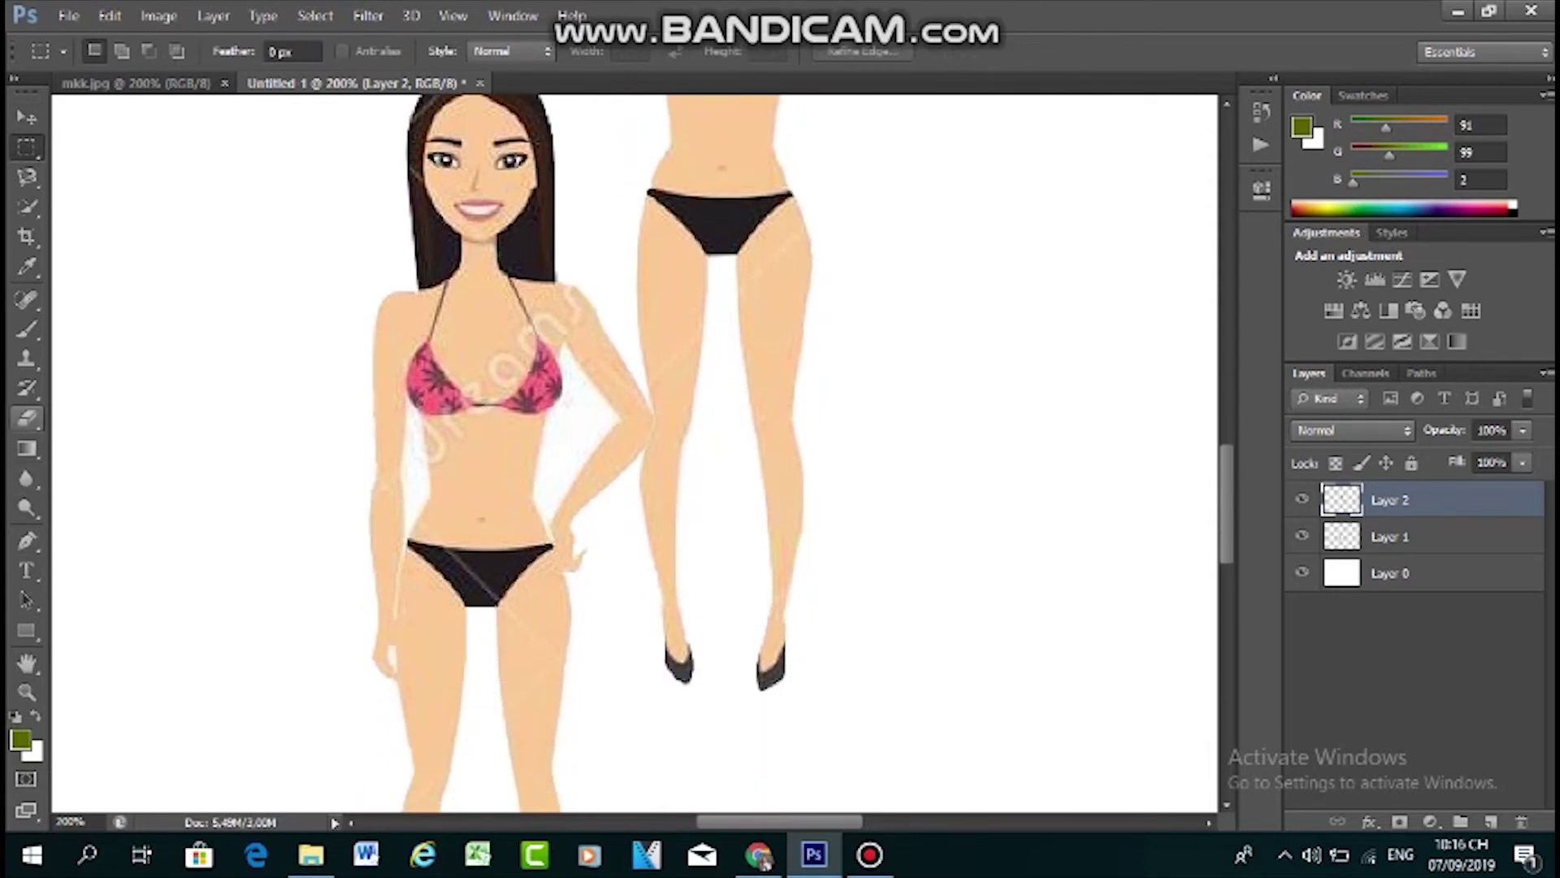
pyautogui.click(26, 418)
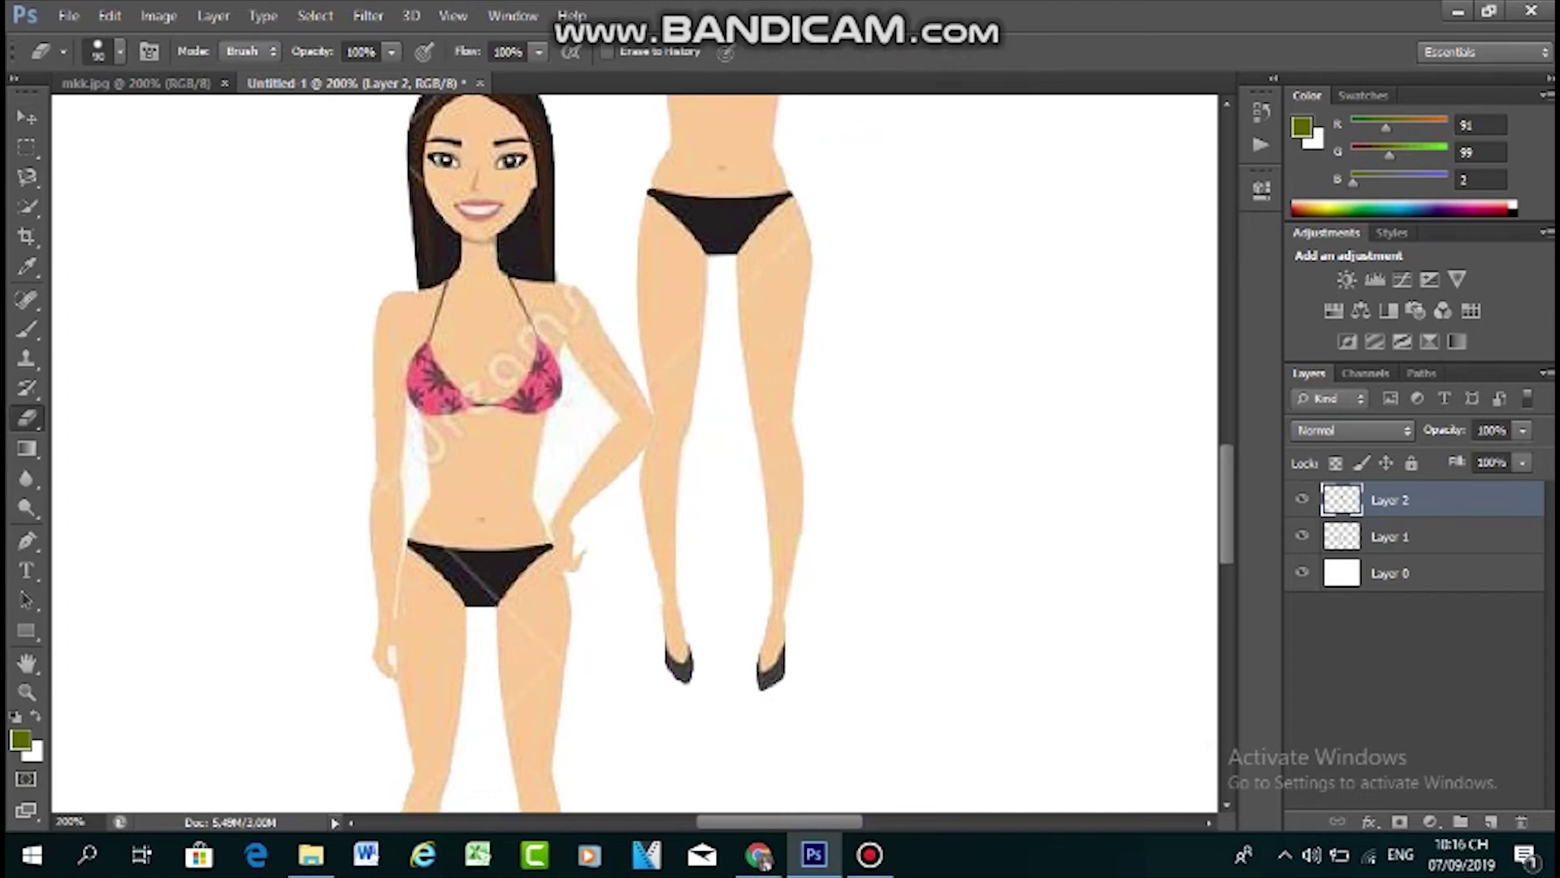
pyautogui.press('[')
pyautogui.press('[')
pyautogui.press('[')
pyautogui.press('[')
# Set the foreground colour to black and fill Layer 0 with it at 100% opacity in Normal mode
pyautogui.click(1390, 573)
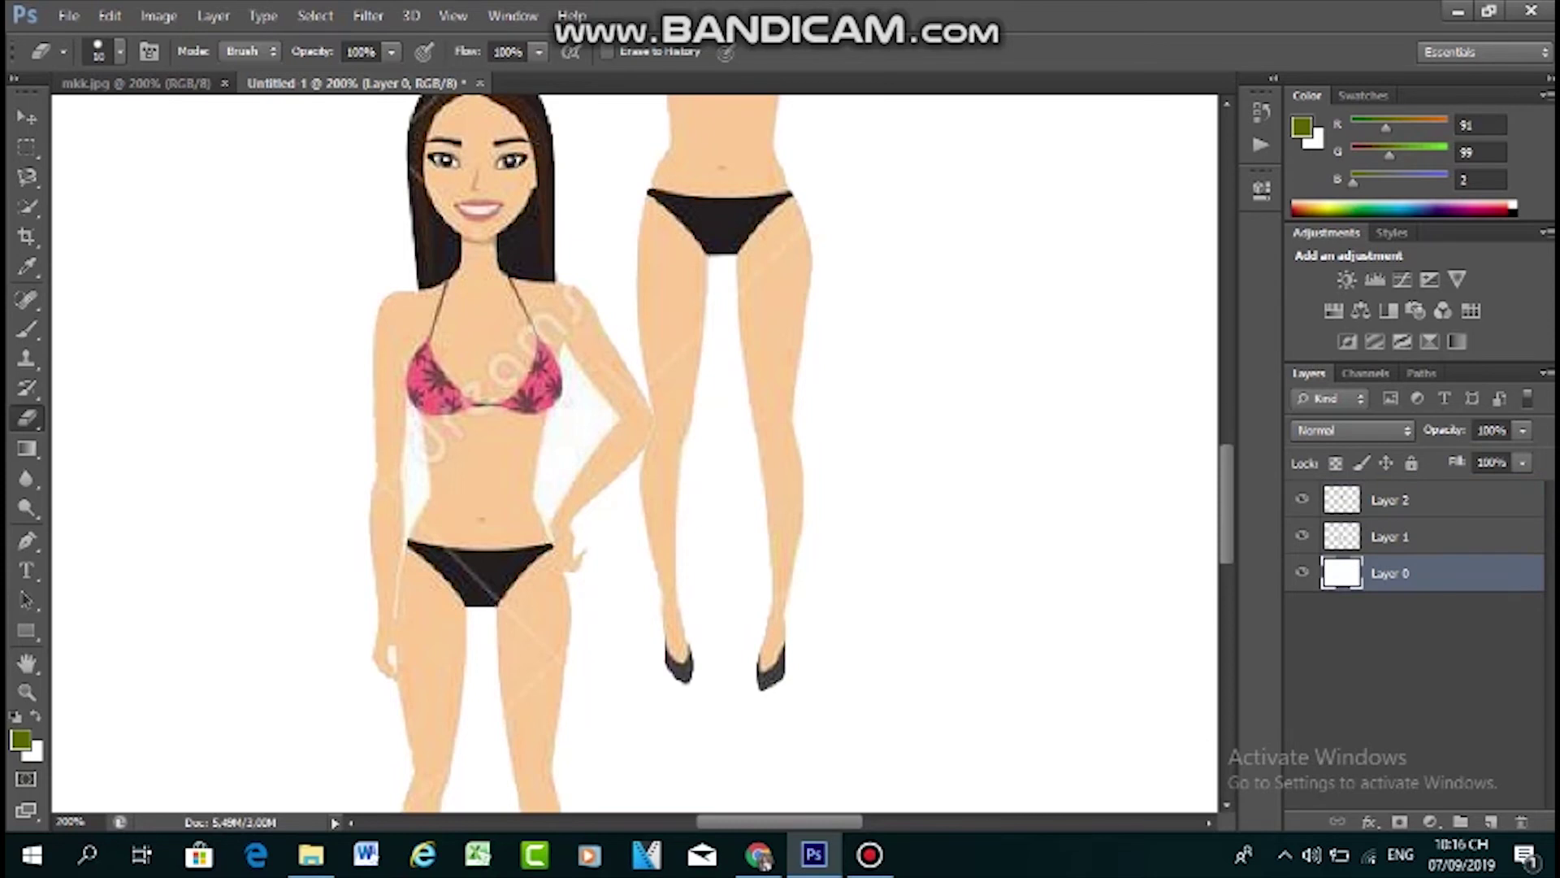
pyautogui.click(21, 739)
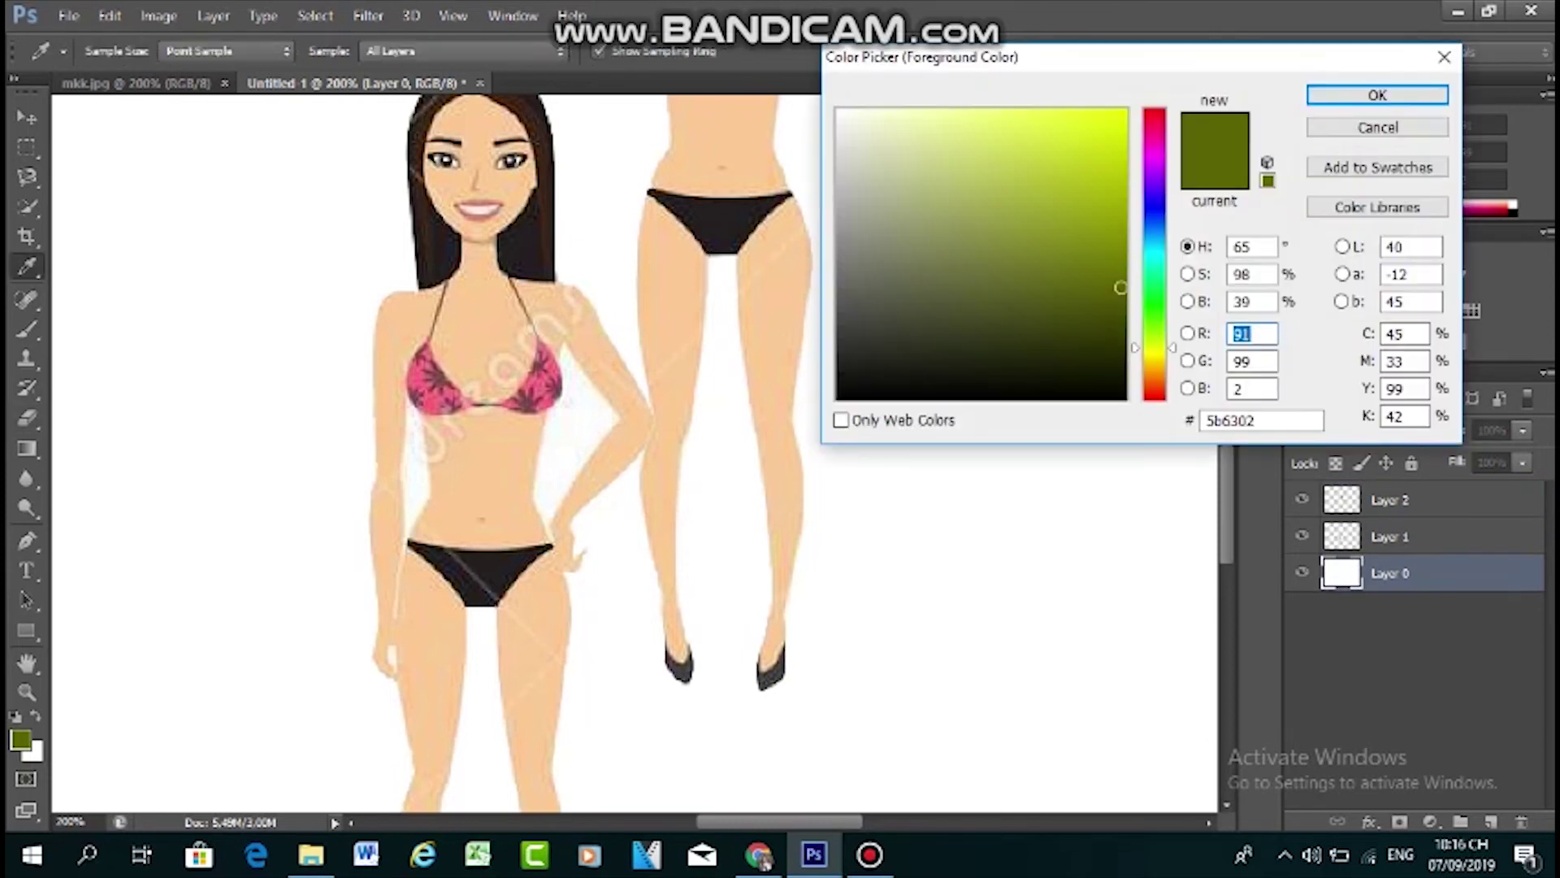
pyautogui.click(839, 398)
pyautogui.click(1378, 95)
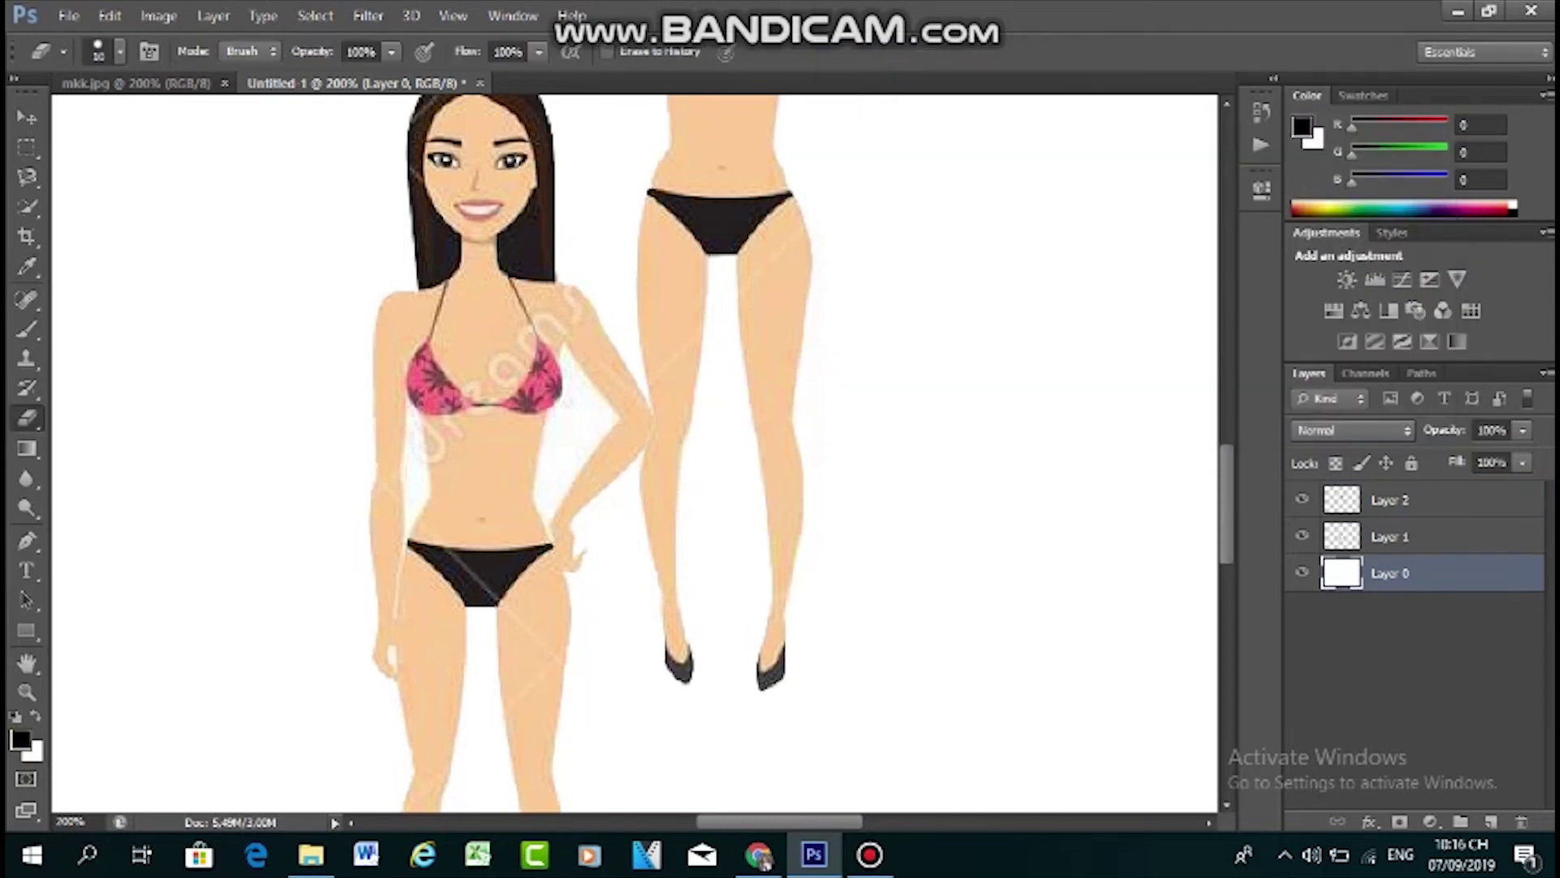
pyautogui.hotkey('shift', 'F5')
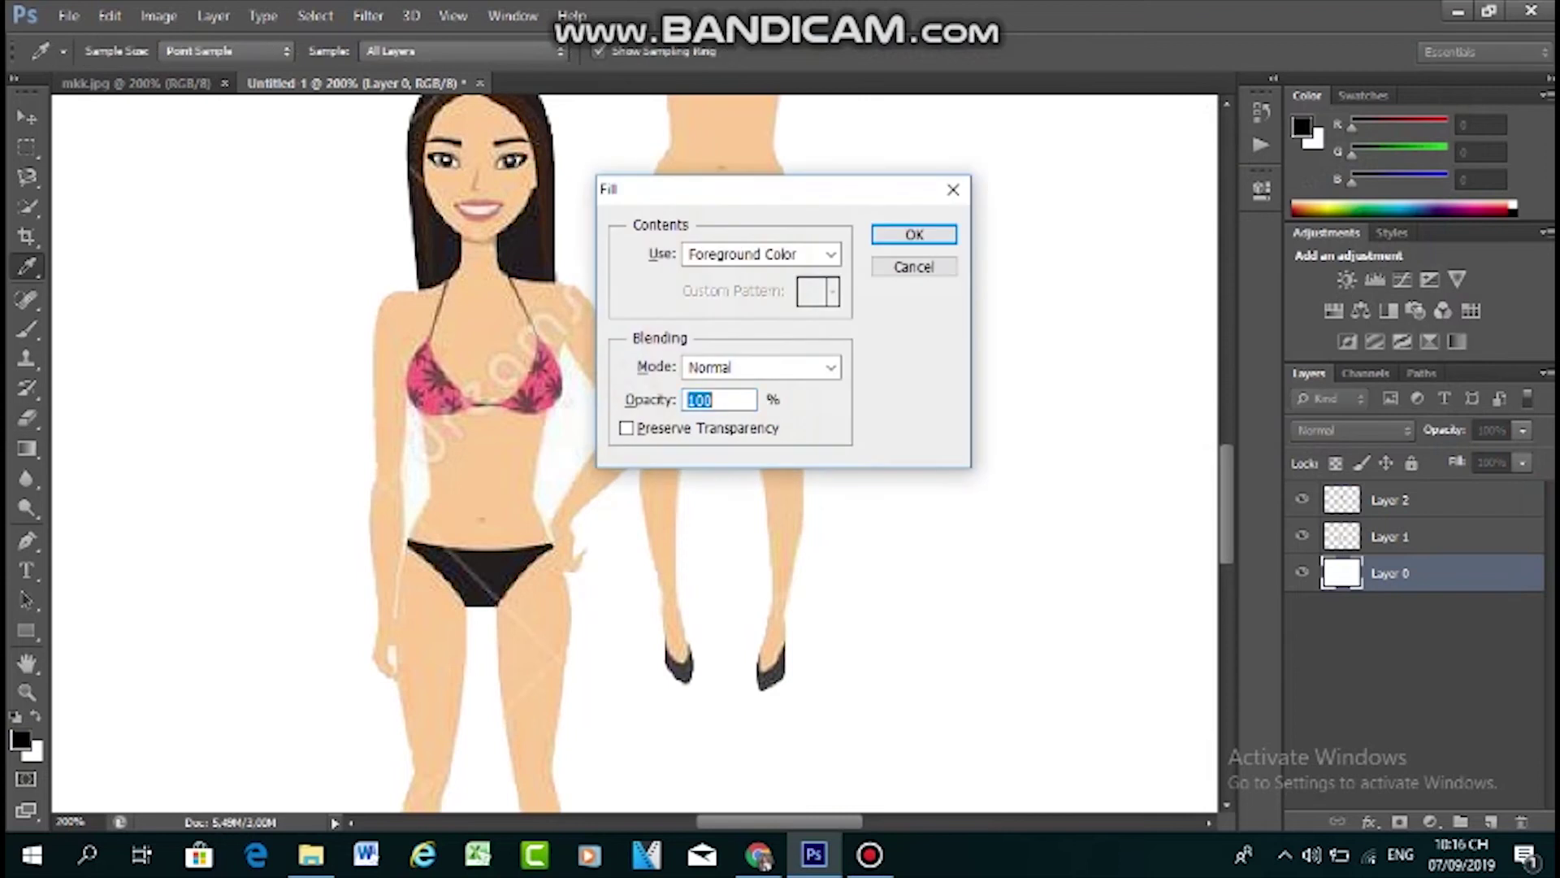
pyautogui.press('Return')
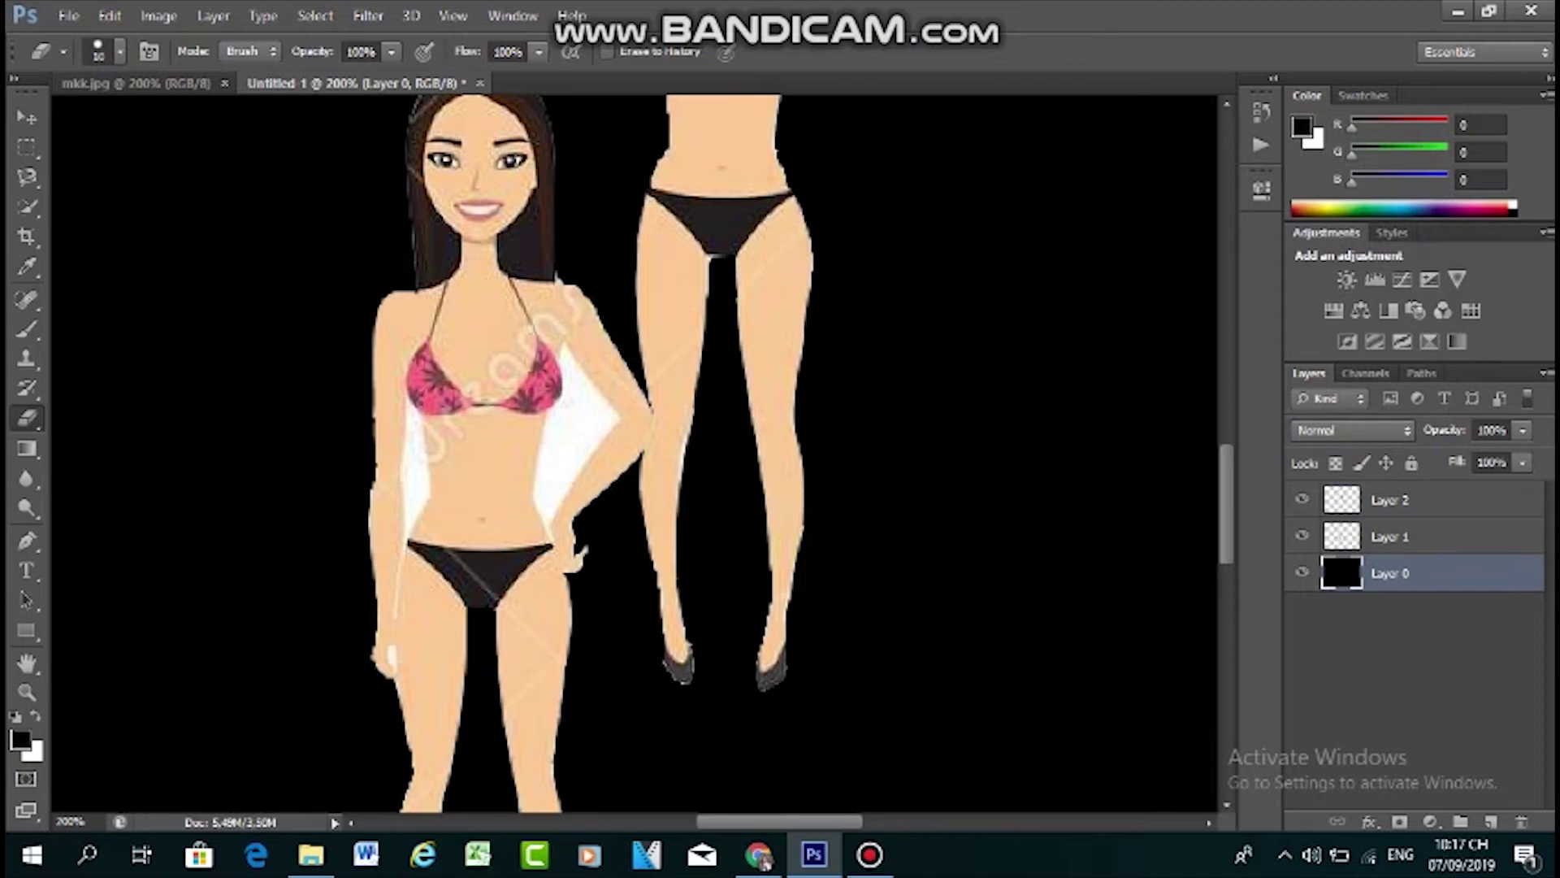
# With a soft round 10 px Eraser at 0% hardness, erase the white area between the first woman's torso and bent arm on Layer 1
pyautogui.click(119, 51)
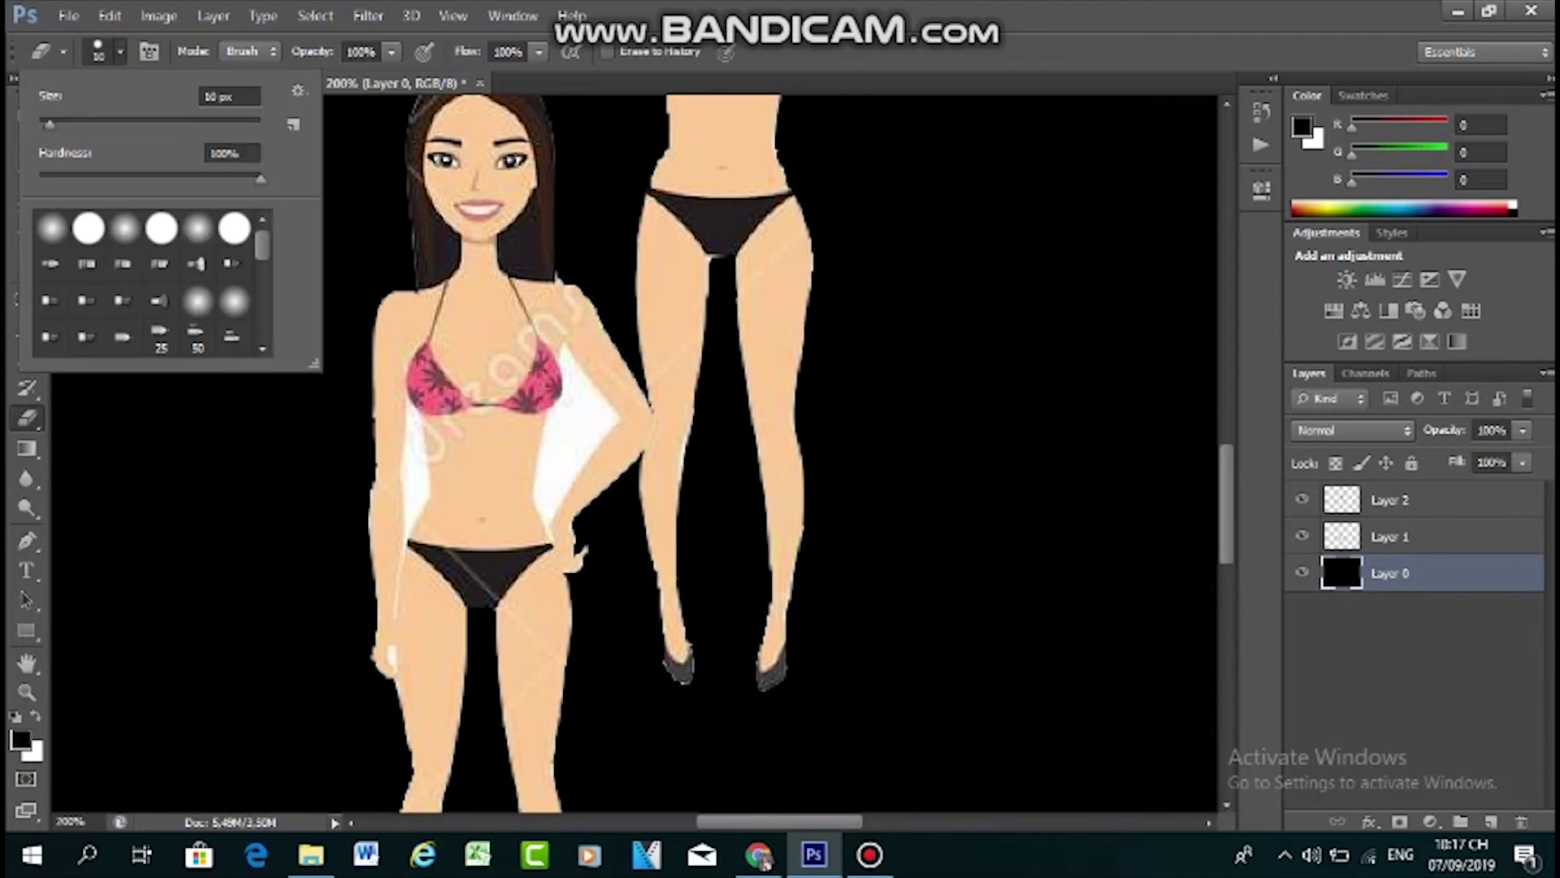
pyautogui.doubleClick(52, 228)
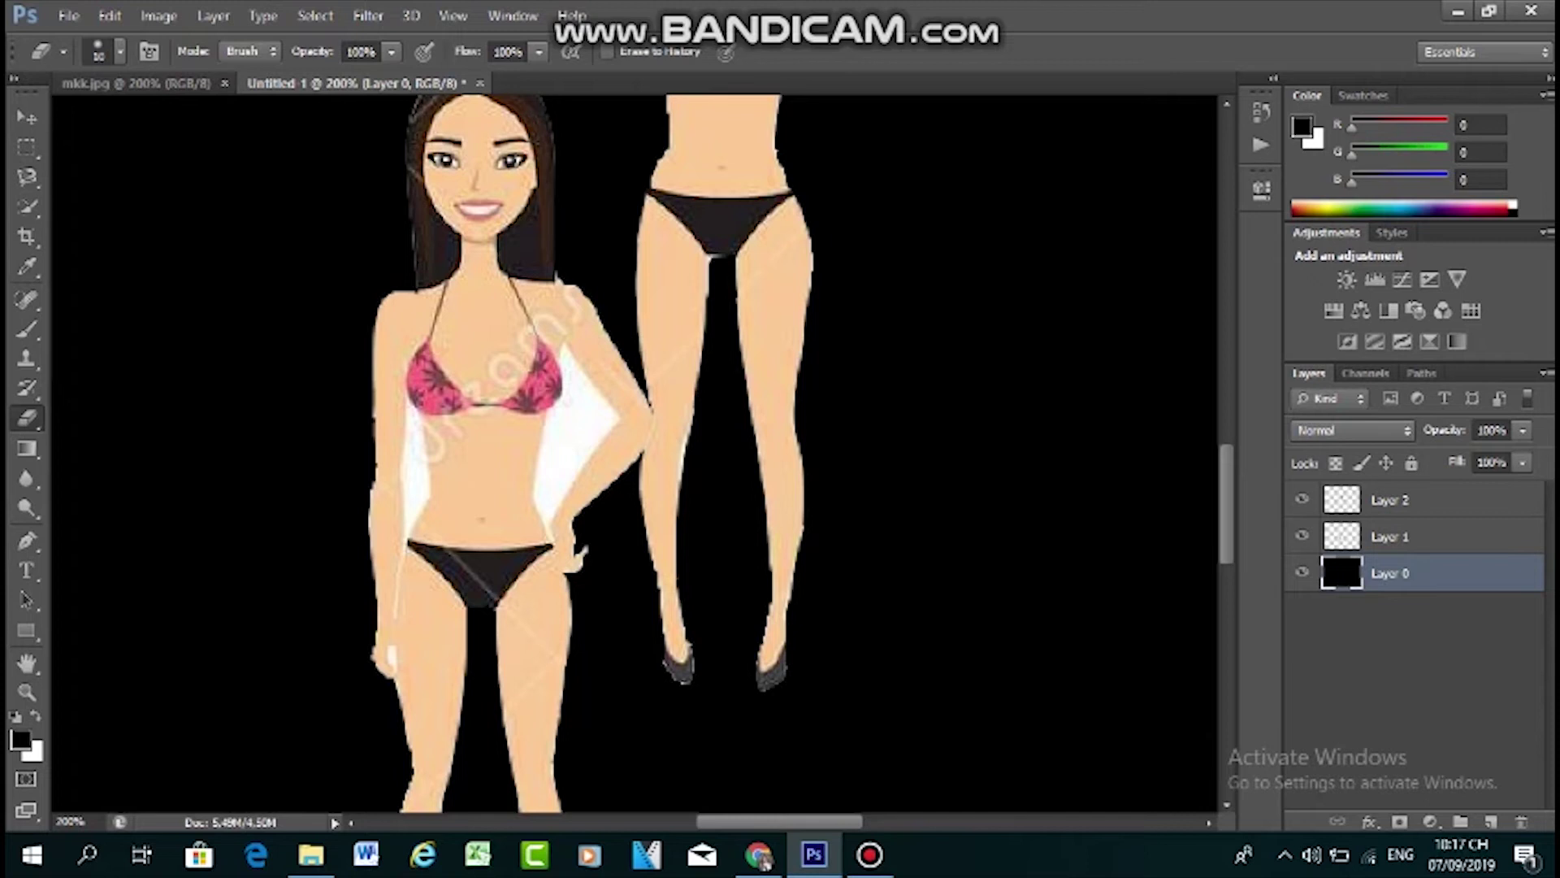
pyautogui.click(1391, 536)
pyautogui.moveTo(567, 422); pyautogui.dragTo(553, 494)
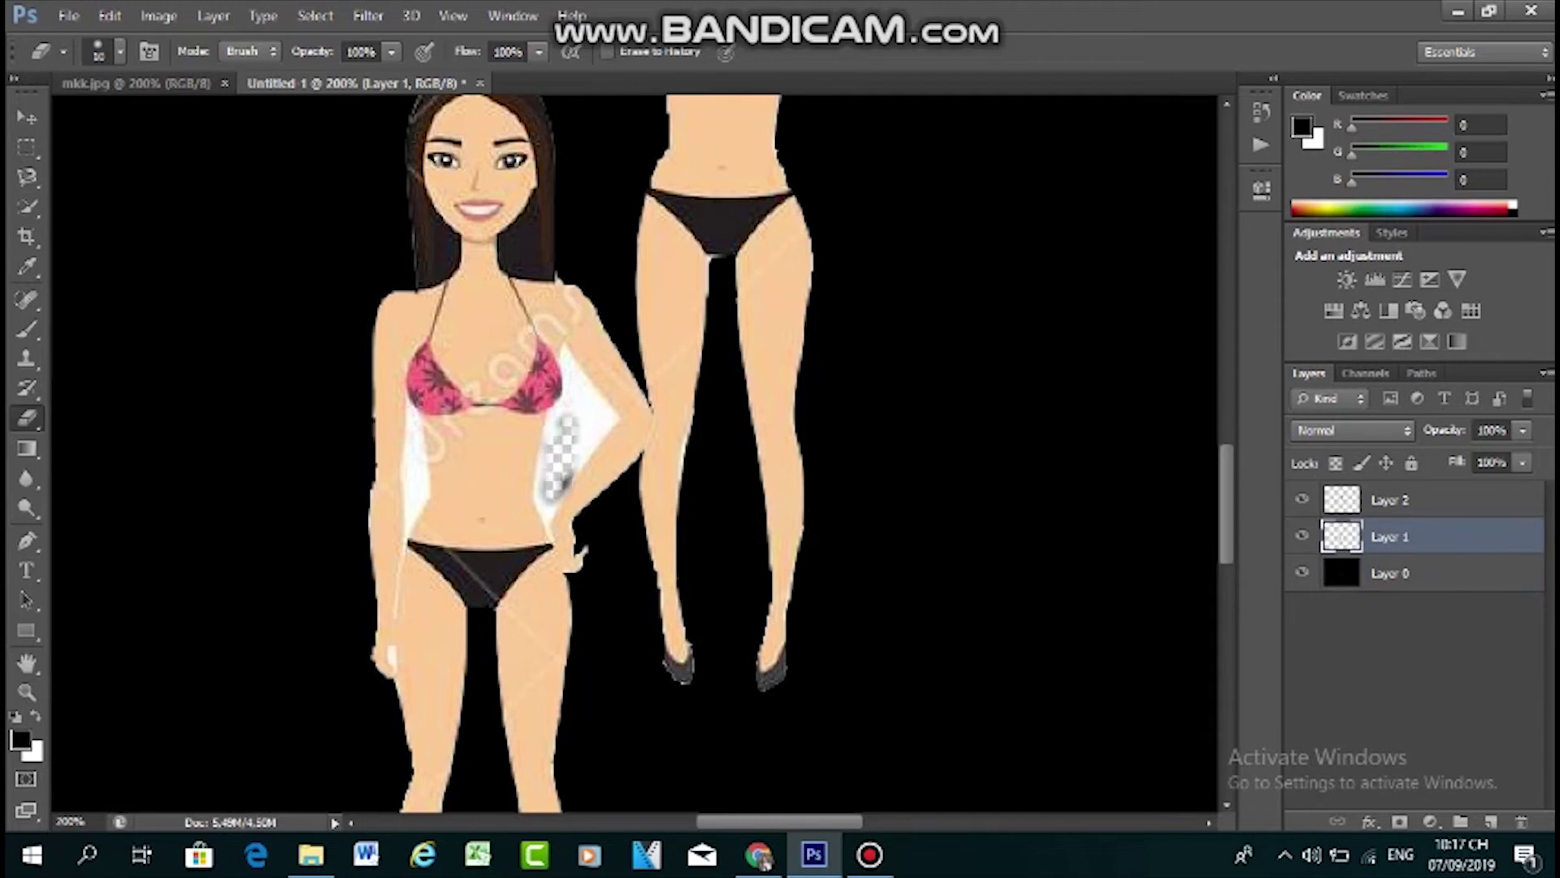
pyautogui.click(120, 51)
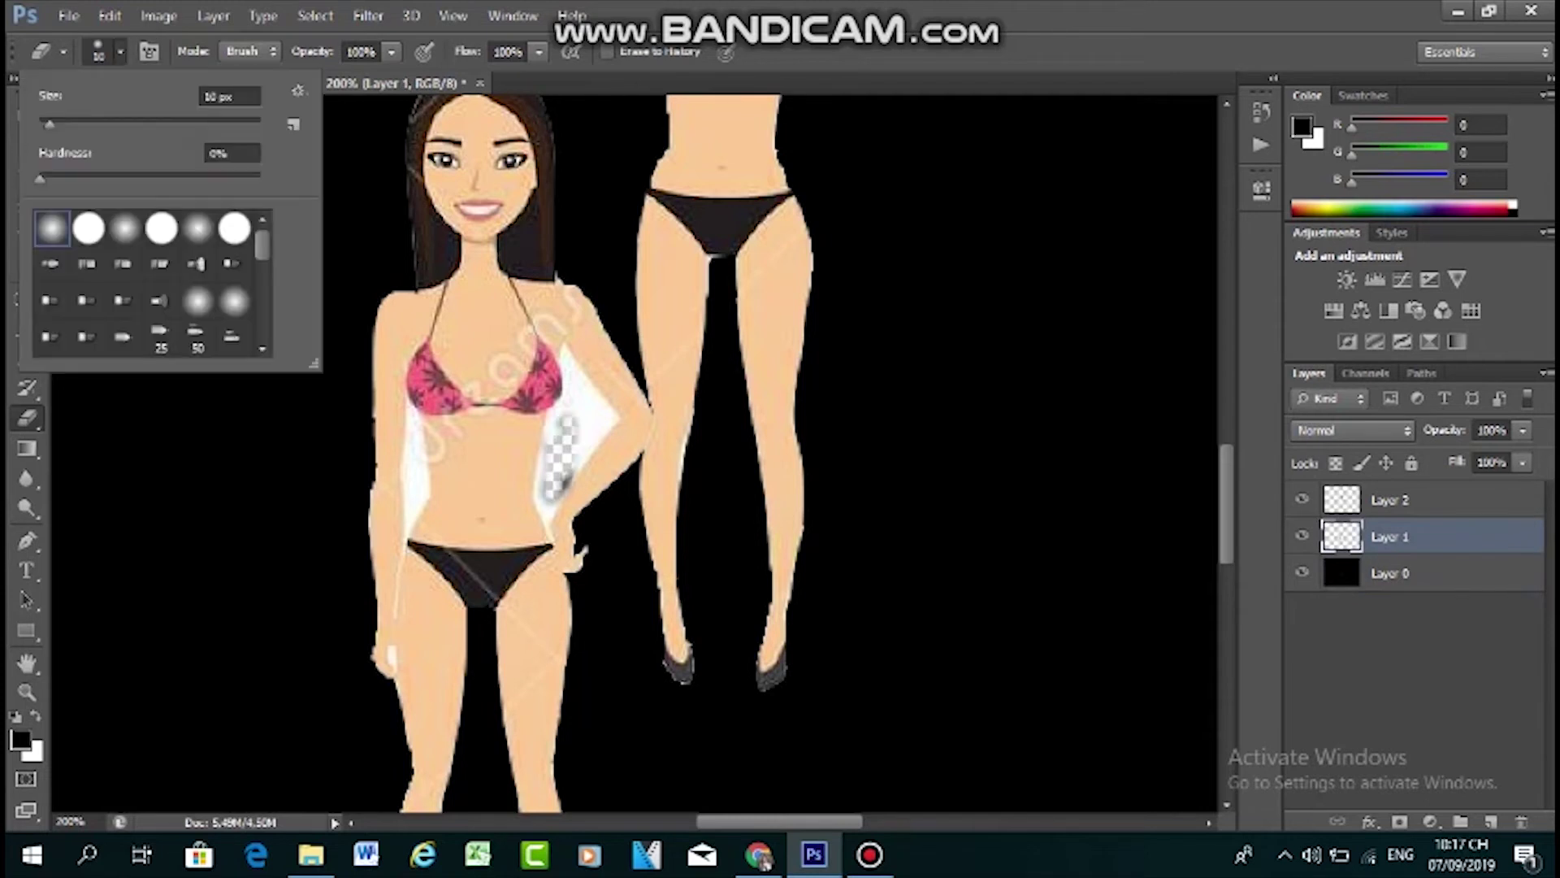
pyautogui.press('Escape')
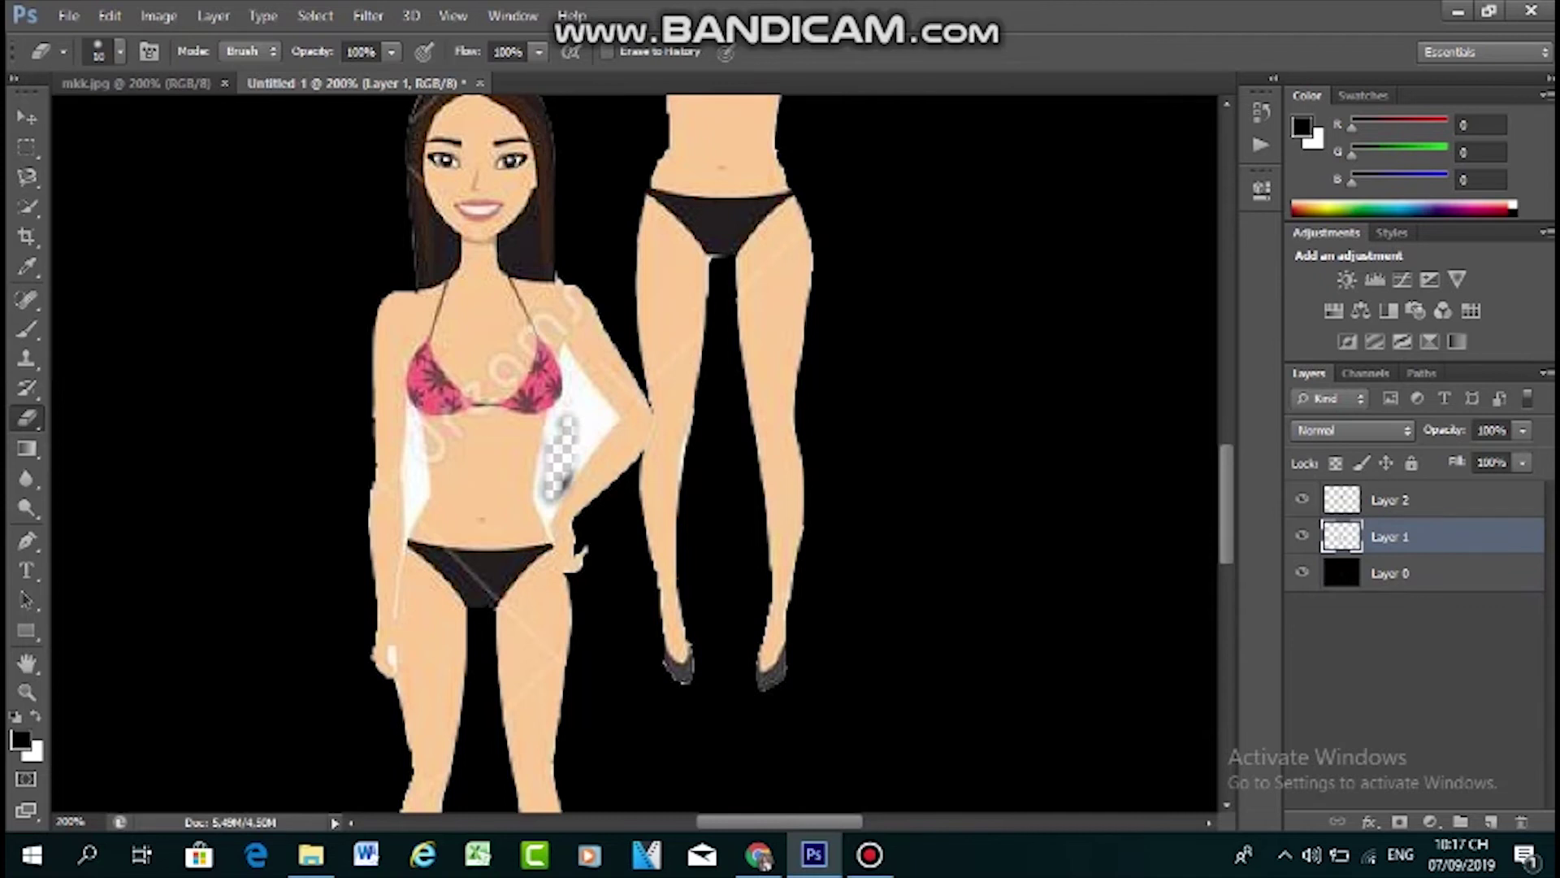
pyautogui.moveTo(576, 410)
pyautogui.mouseDown()
pyautogui.moveTo(580, 457)
pyautogui.moveTo(543, 459)
pyautogui.moveTo(574, 402)
pyautogui.moveTo(567, 361)
pyautogui.moveTo(592, 449)
pyautogui.moveTo(547, 492)
pyautogui.moveTo(541, 443)
pyautogui.moveTo(562, 391)
pyautogui.moveTo(543, 429)
pyautogui.moveTo(593, 390)
pyautogui.moveTo(604, 436)
pyautogui.mouseUp()
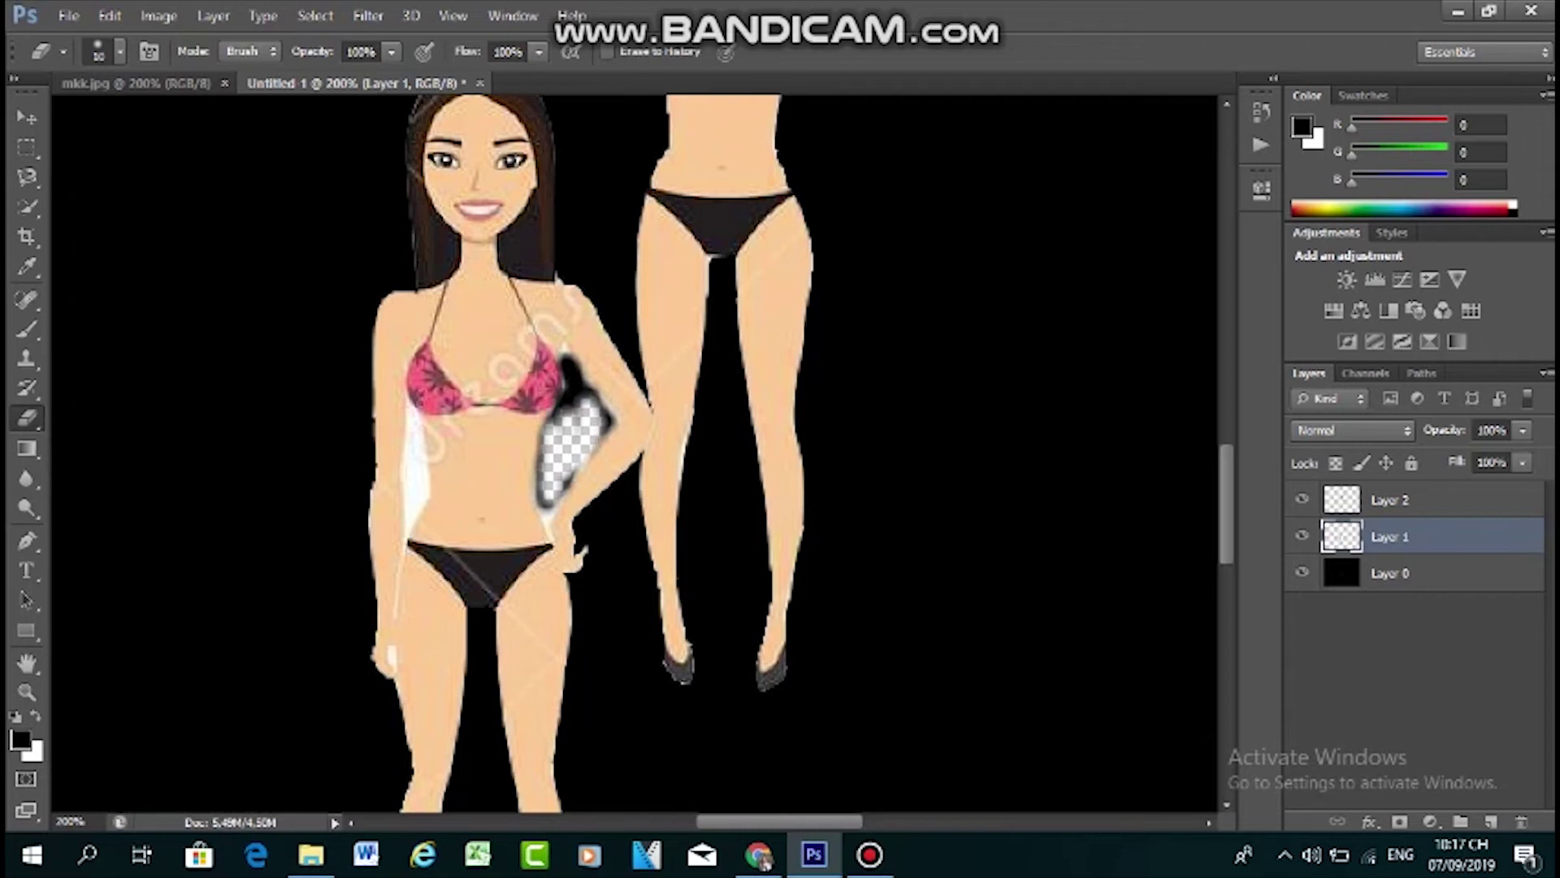
pyautogui.moveTo(541, 496); pyautogui.dragTo(545, 502)
# Erase the white gap between the first woman's torso and her straight arm
pyautogui.moveTo(413, 436); pyautogui.dragTo(417, 511)
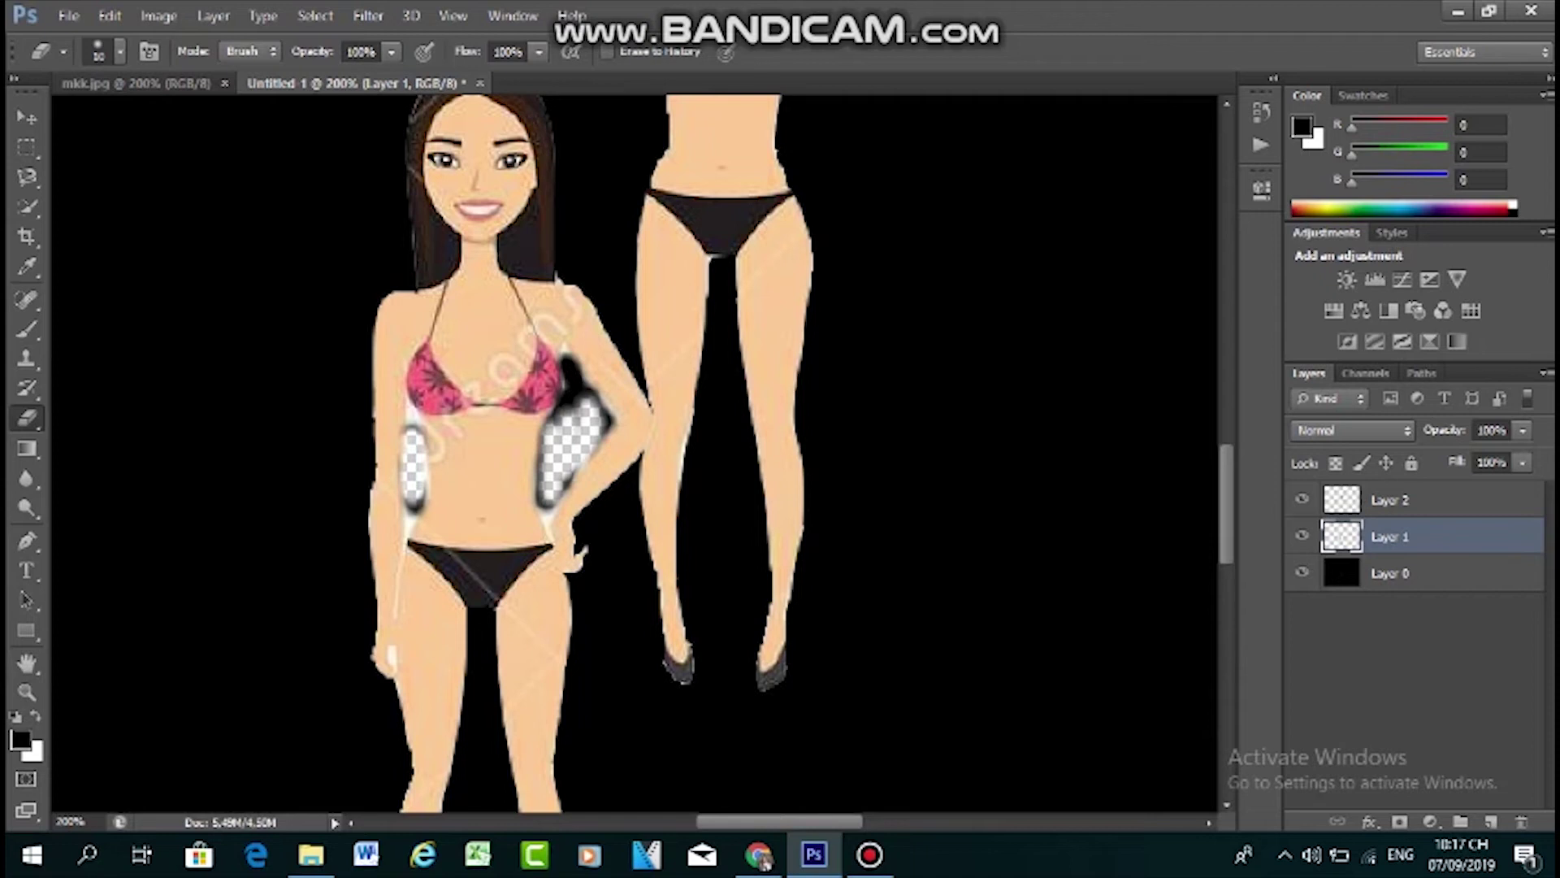
pyautogui.click(411, 514)
pyautogui.click(406, 523)
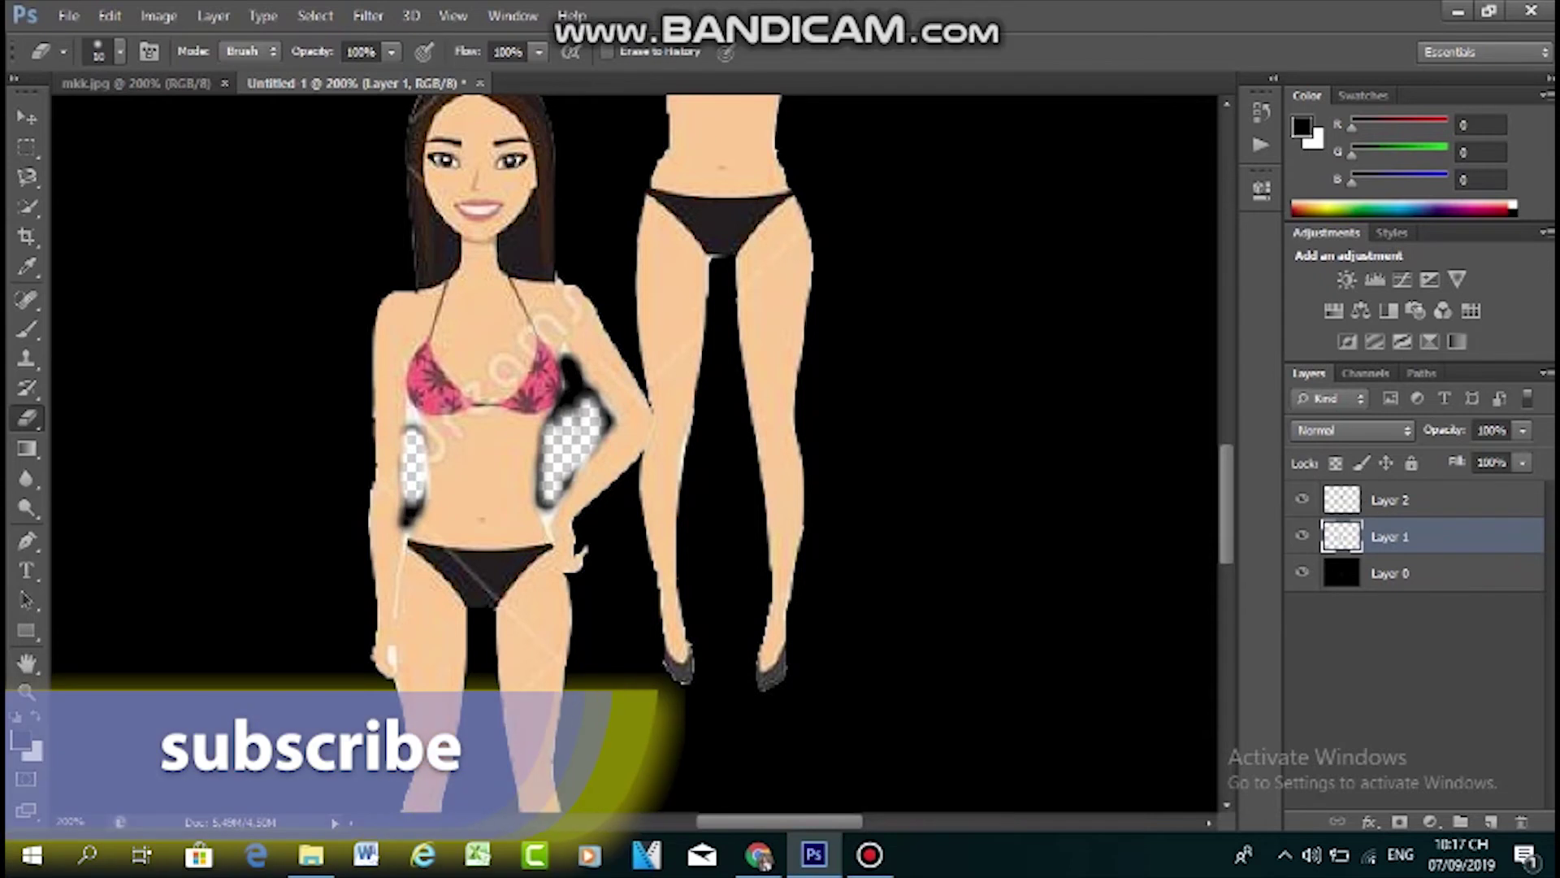
pyautogui.moveTo(423, 443); pyautogui.dragTo(413, 418)
# Reduce the Eraser to 5 px and erase the white spot inside the hand of the first woman's straight arm
pyautogui.scroll(-1, 591, 453)
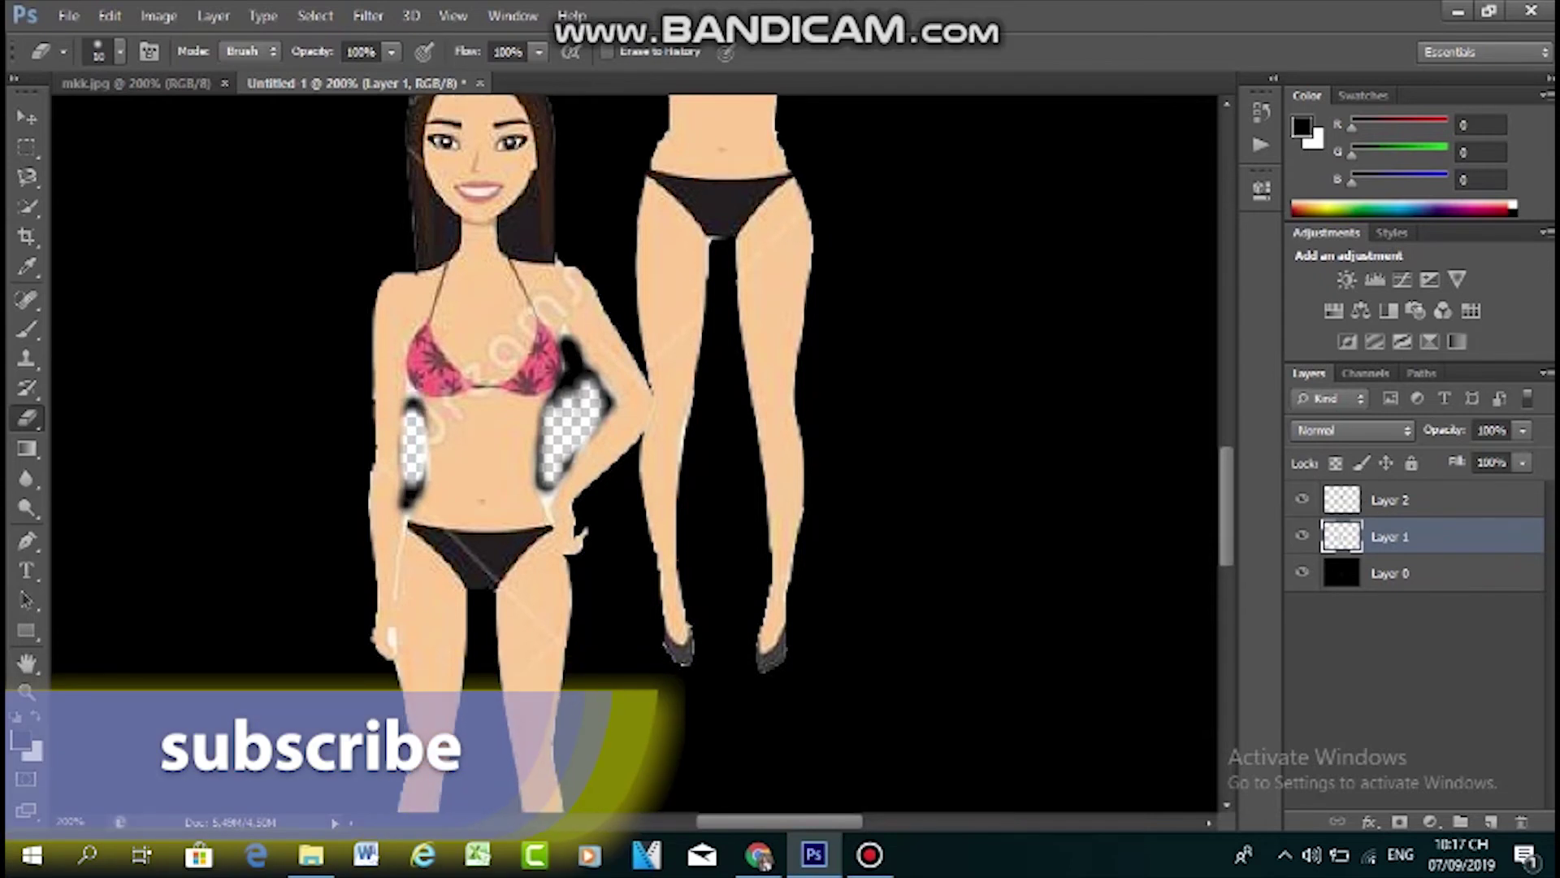
pyautogui.scroll(-3, 591, 454)
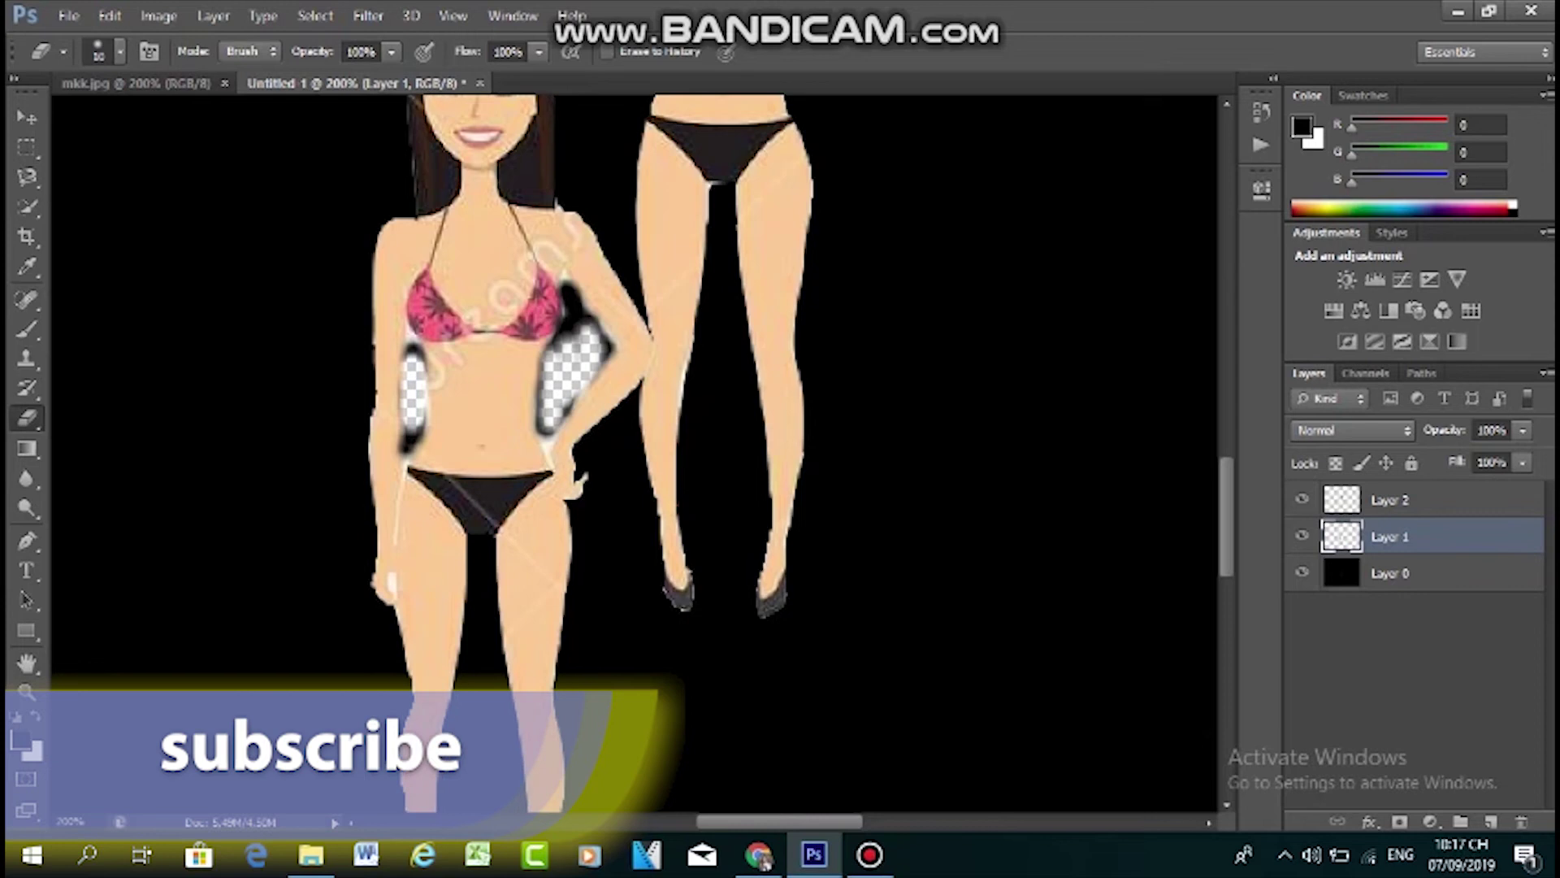
pyautogui.press('[')
pyautogui.press('[')
pyautogui.press('[')
pyautogui.moveTo(392, 577); pyautogui.dragTo(390, 593)
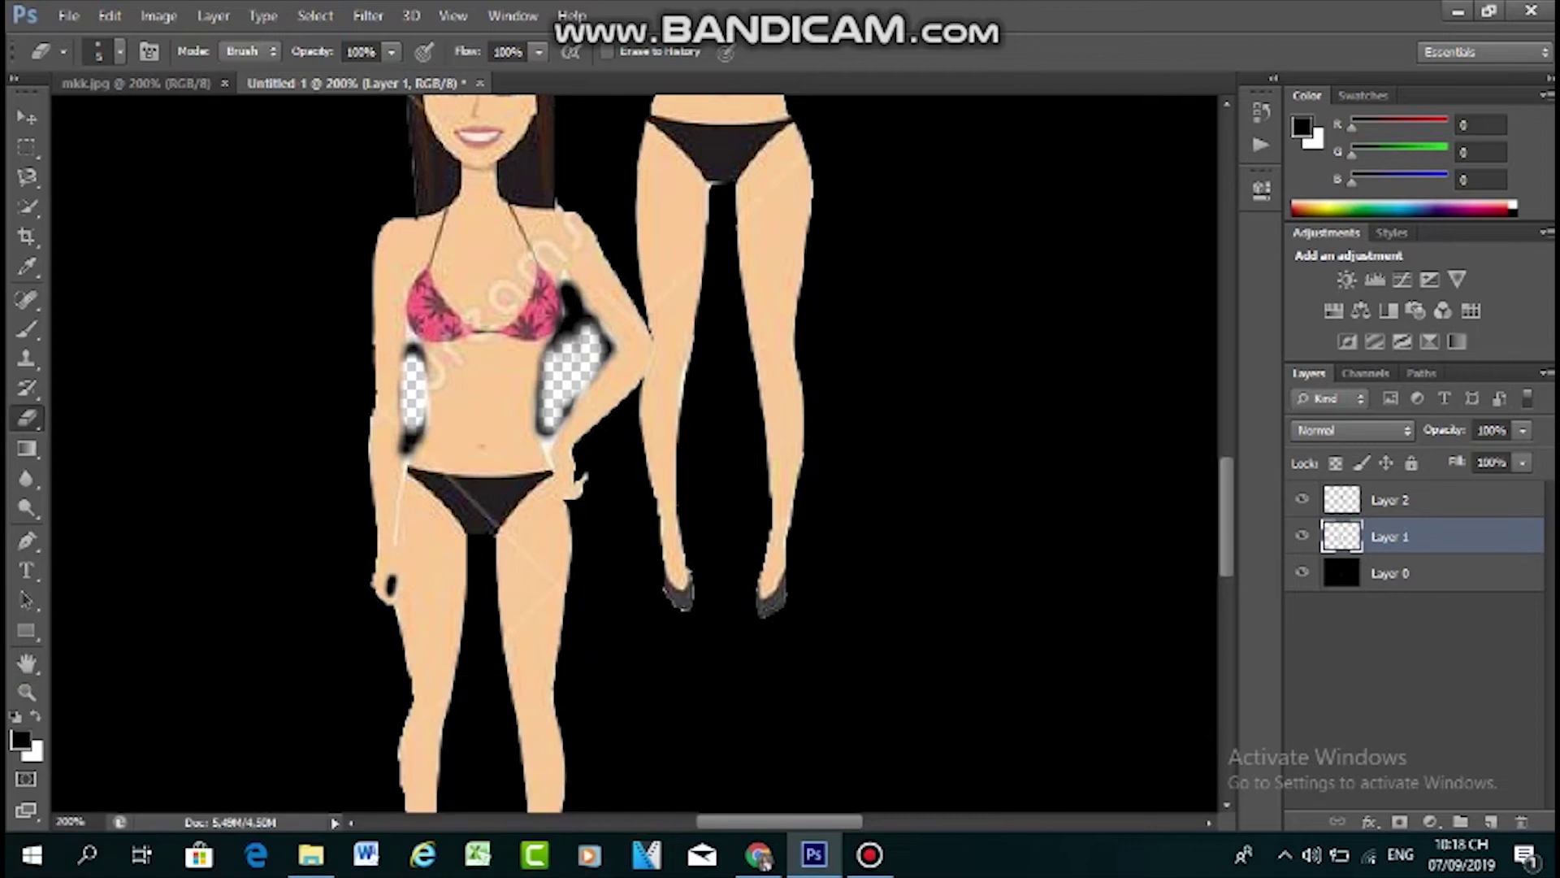
# Try to erase the white speck between the first woman's hair tip and shoulder
pyautogui.scroll(1, 392, 592)
pyautogui.scroll(1, 638, 453)
pyautogui.moveTo(559, 281); pyautogui.dragTo(561, 287)
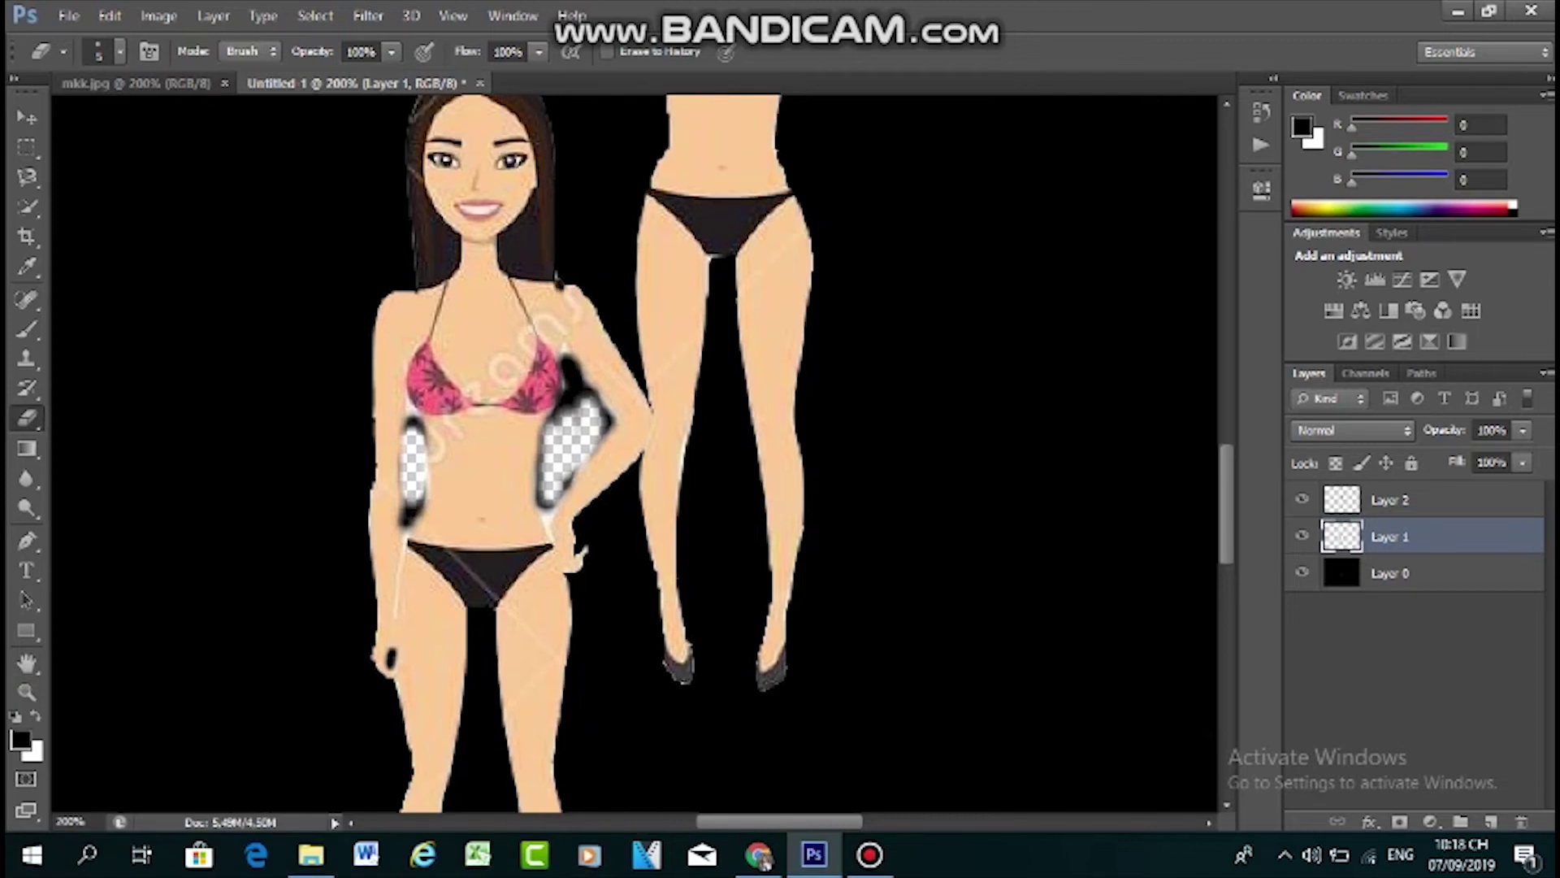
pyautogui.hotkey('ctrl', 'z')
# Erase the leftover white fringes inside the first woman's bent arm, beside her waist above the hand, and below the opposite armpit
pyautogui.moveTo(585, 375); pyautogui.dragTo(615, 416)
pyautogui.moveTo(547, 528)
pyautogui.mouseDown()
pyautogui.moveTo(552, 510)
pyautogui.moveTo(557, 530)
pyautogui.mouseUp()
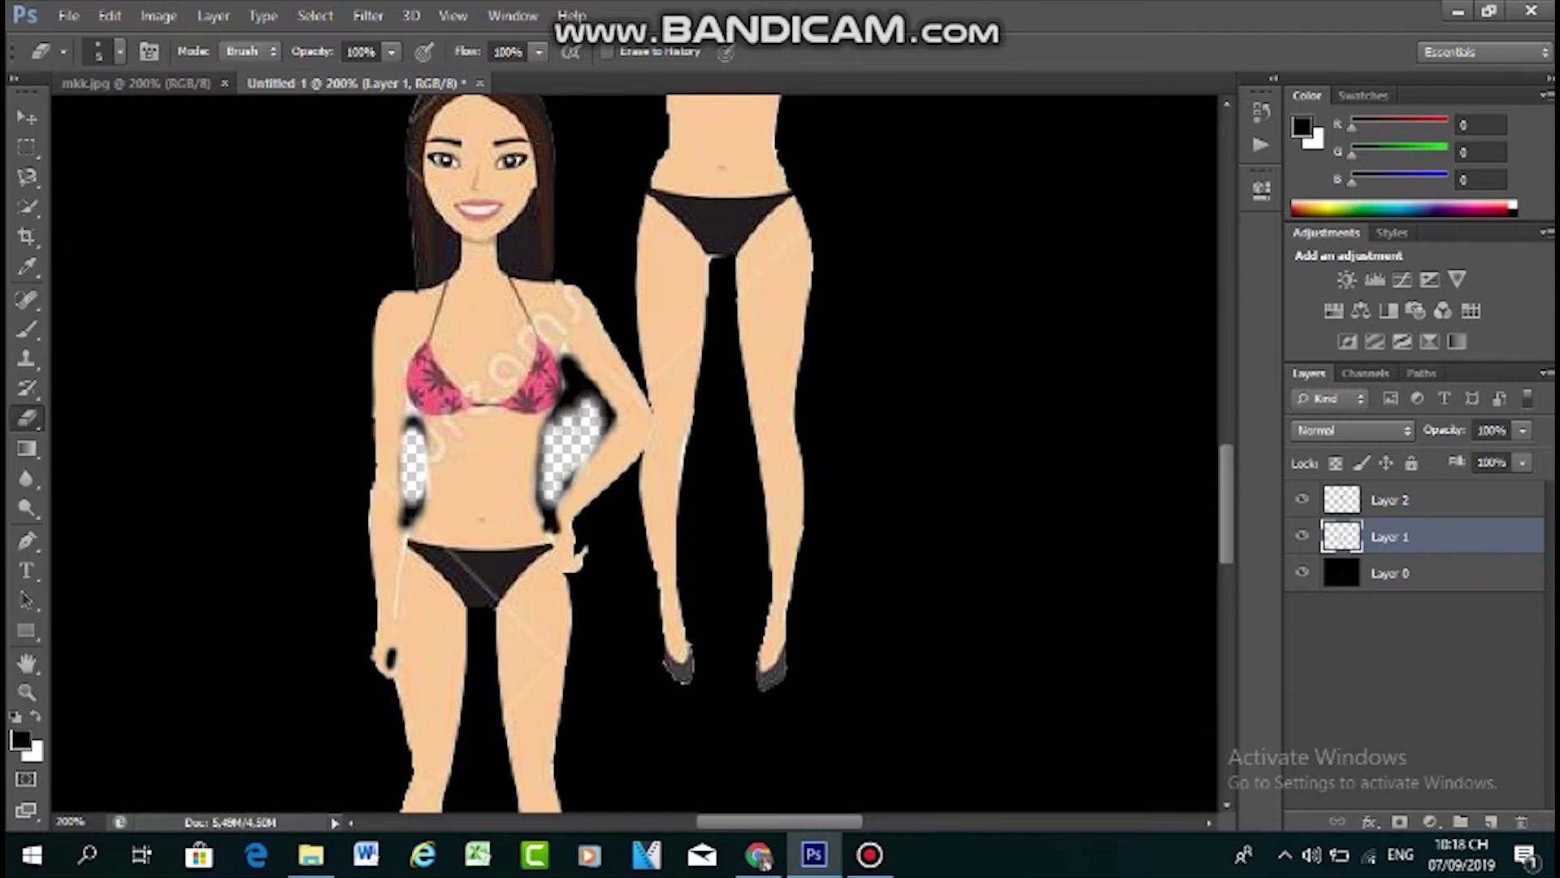
pyautogui.hotkey('ctrl', 'z')
pyautogui.moveTo(545, 512); pyautogui.dragTo(550, 513)
pyautogui.moveTo(411, 417); pyautogui.dragTo(410, 406)
# On Layer 2, erase the white spots inside the second woman's two raised fists
pyautogui.scroll(10, 634, 455)
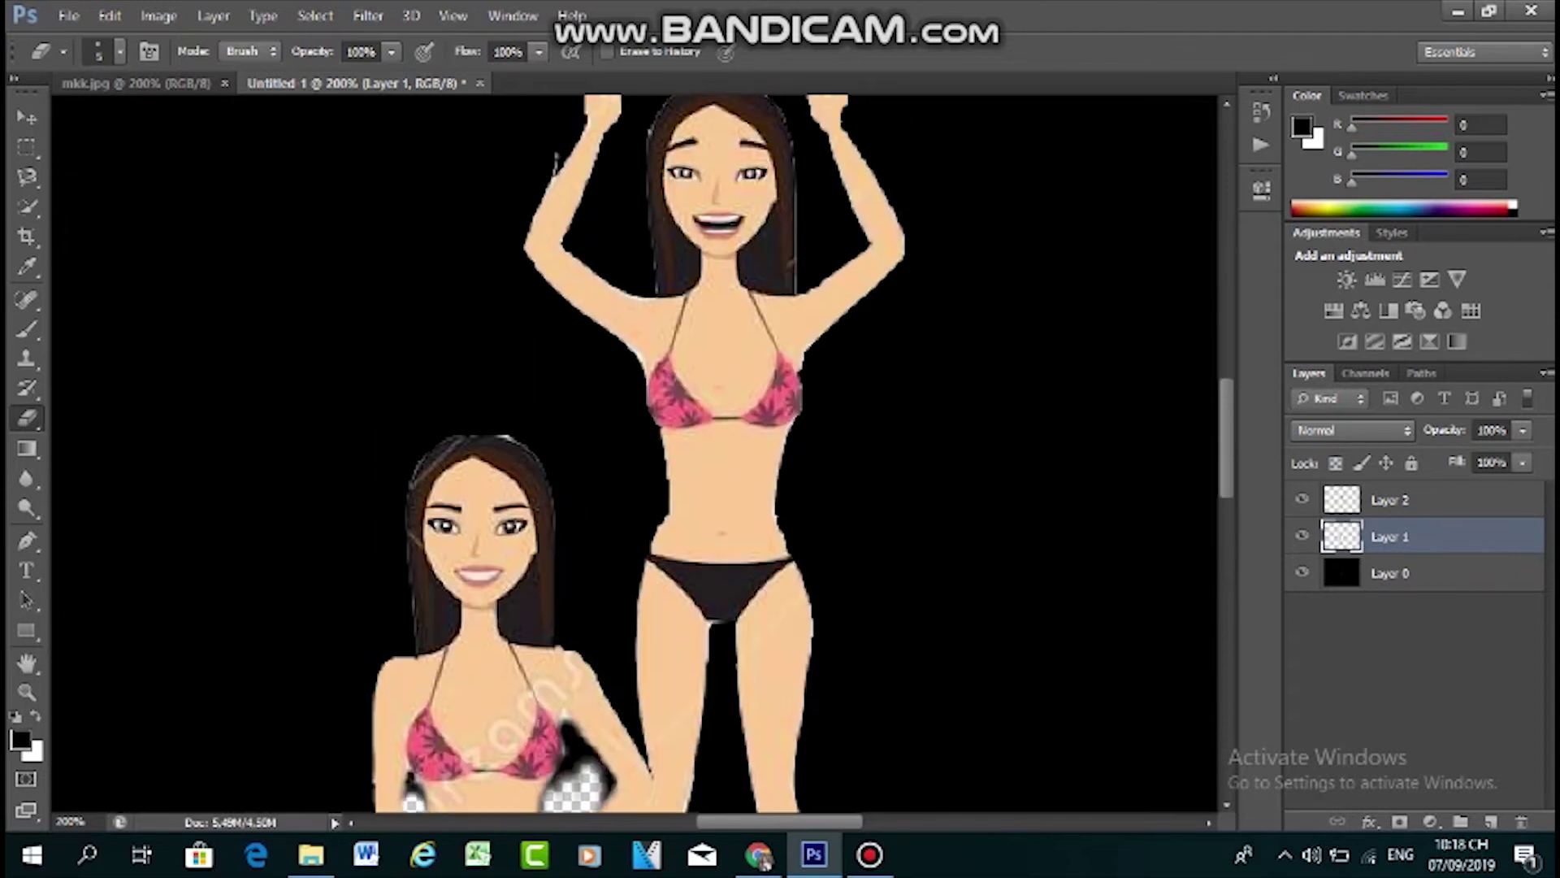
pyautogui.scroll(1, 634, 455)
pyautogui.click(1392, 500)
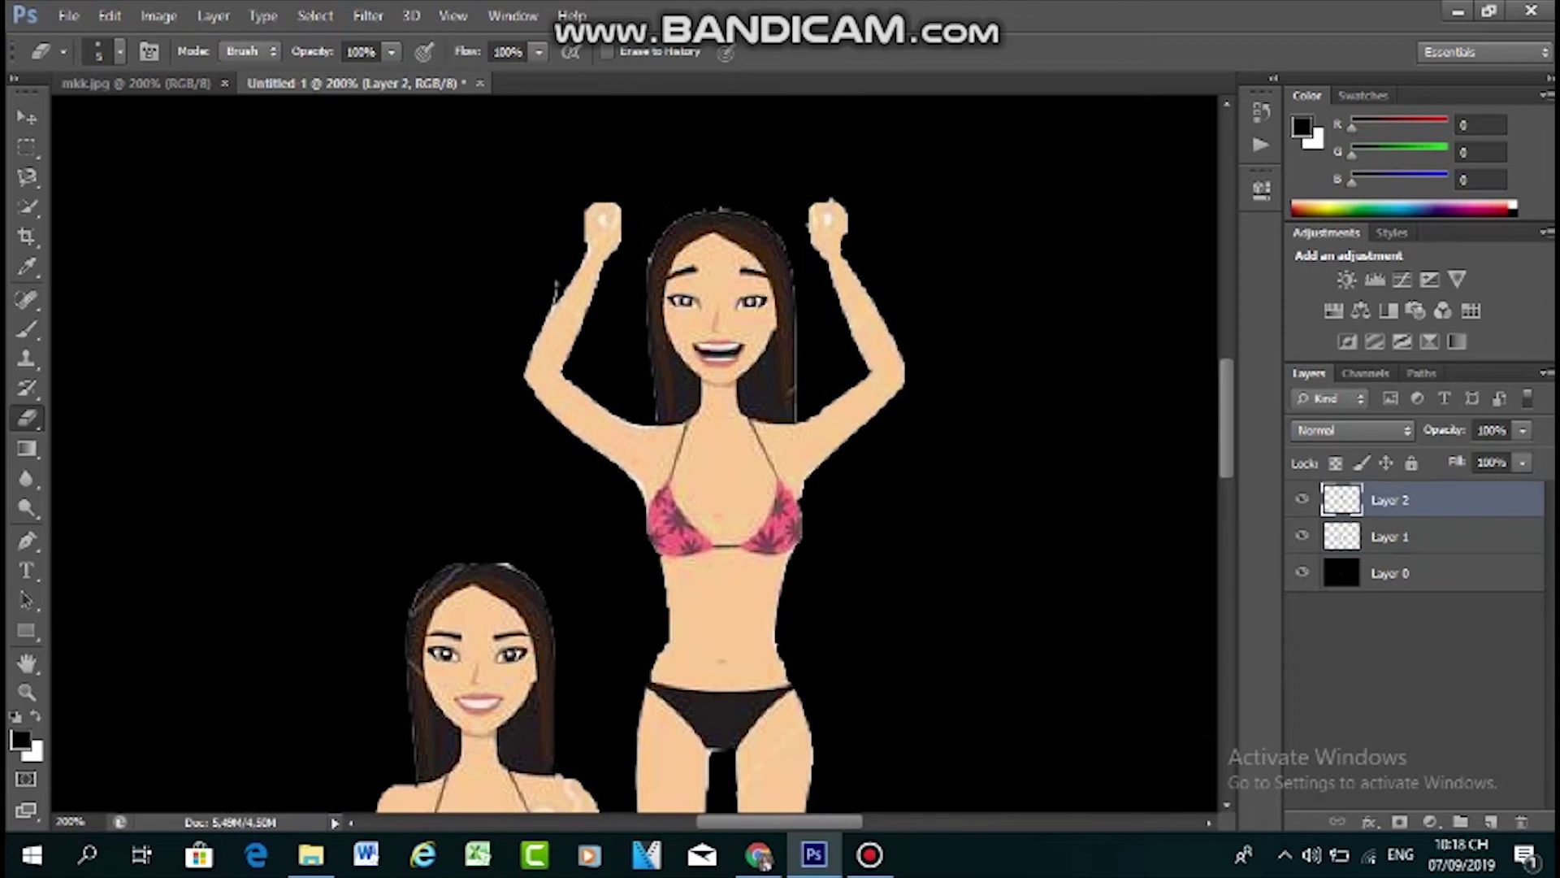
pyautogui.click(603, 220)
pyautogui.click(829, 219)
pyautogui.scroll(-10, 634, 455)
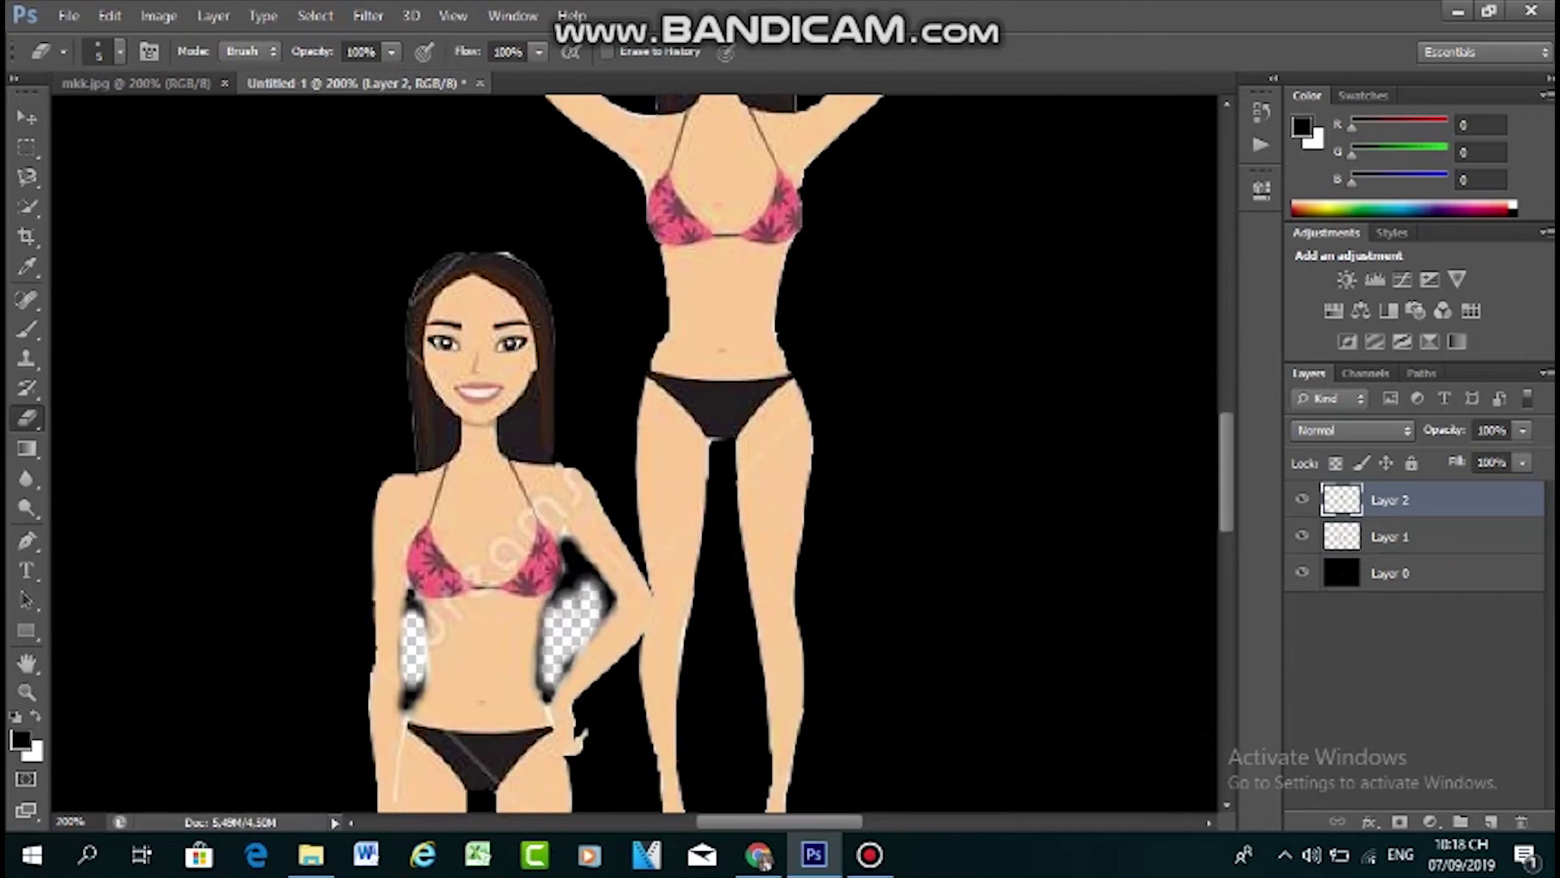
pyautogui.scroll(-2, 634, 455)
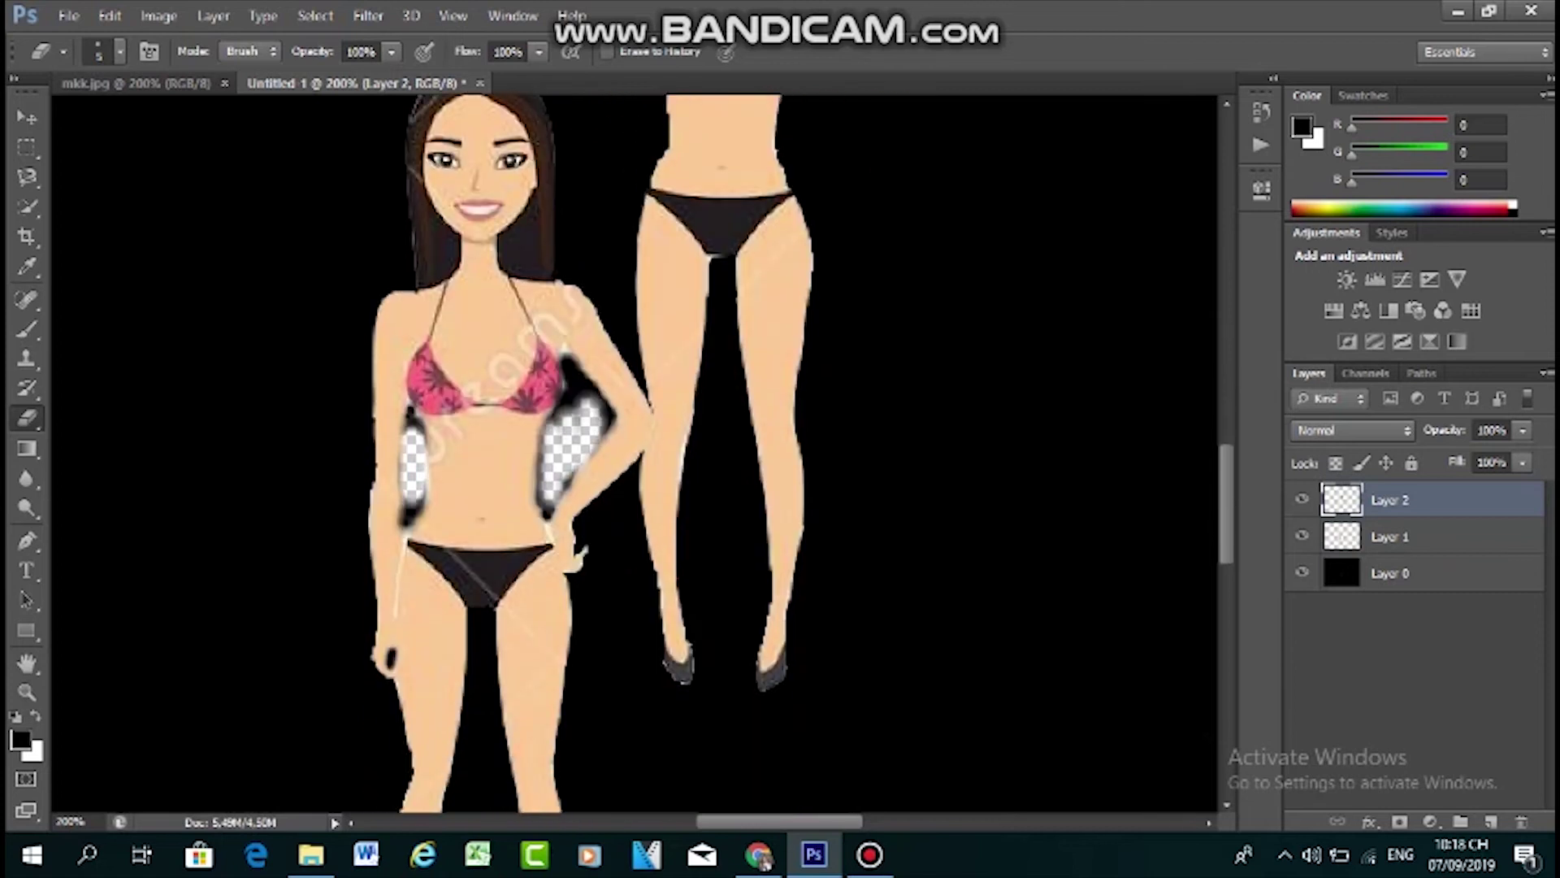
# Move the second woman on Layer 2 directly over the first woman so that their heads and bodies line up
pyautogui.scroll(-3, 634, 461)
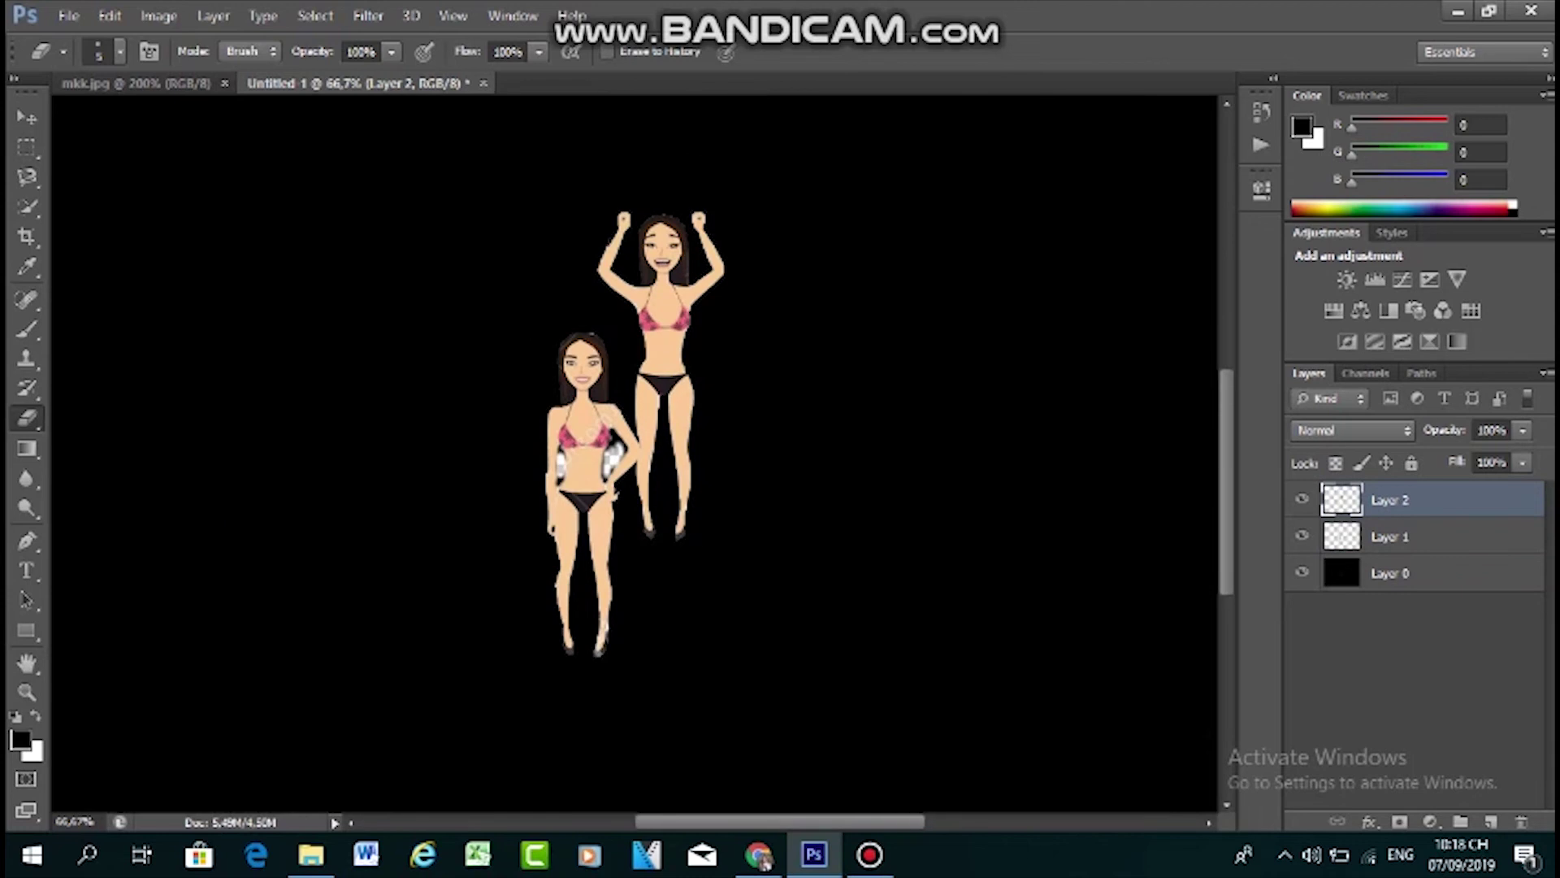
pyautogui.press('v')
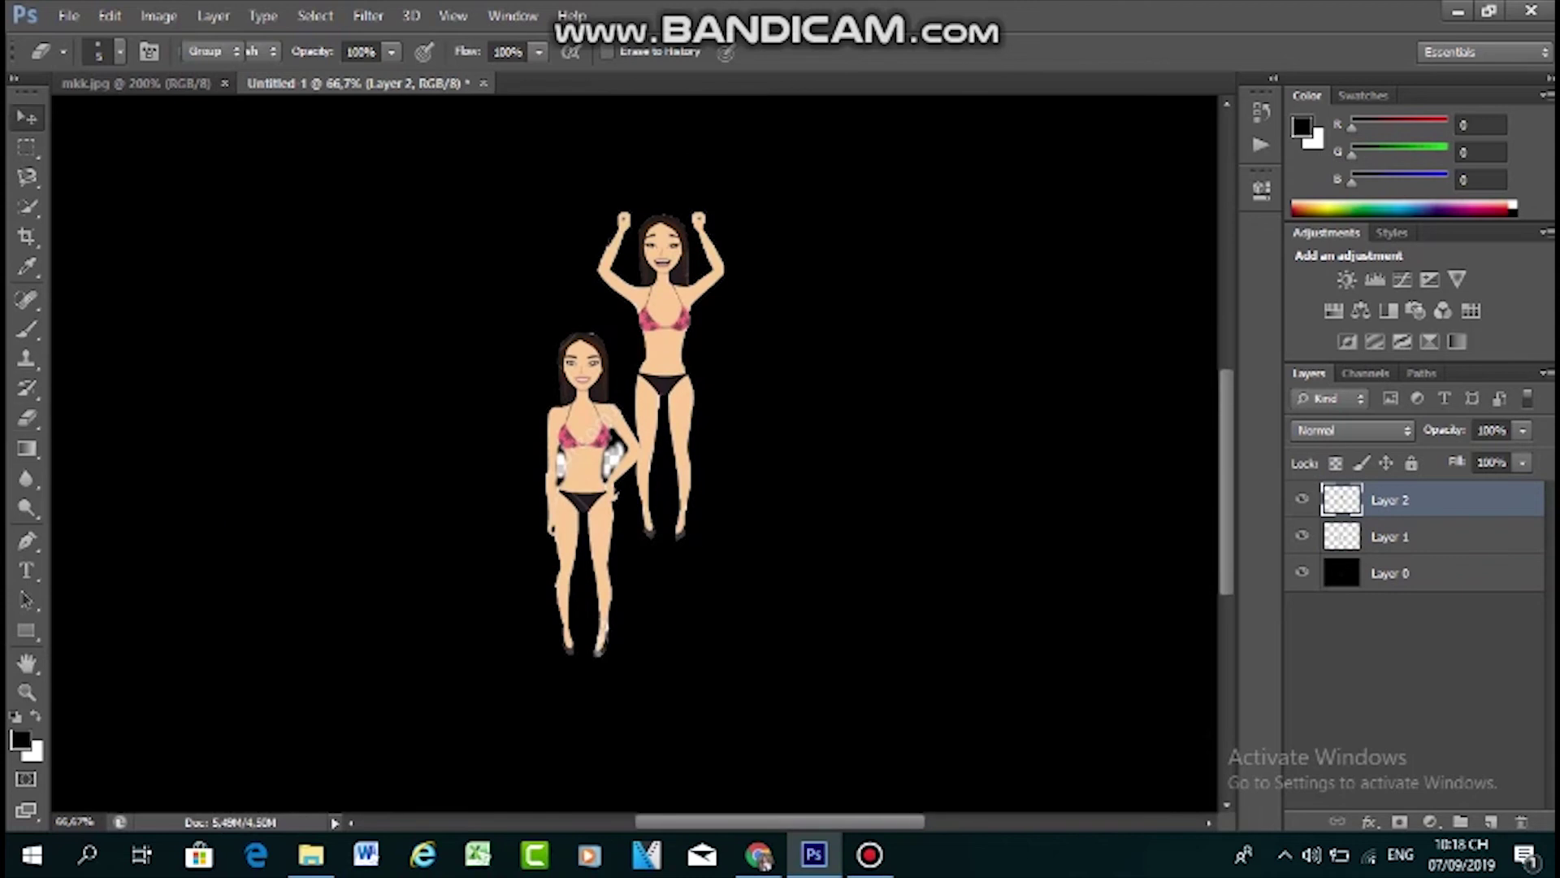
pyautogui.moveTo(689, 264)
pyautogui.mouseDown()
pyautogui.moveTo(644, 372)
pyautogui.moveTo(613, 372)
pyautogui.mouseUp()
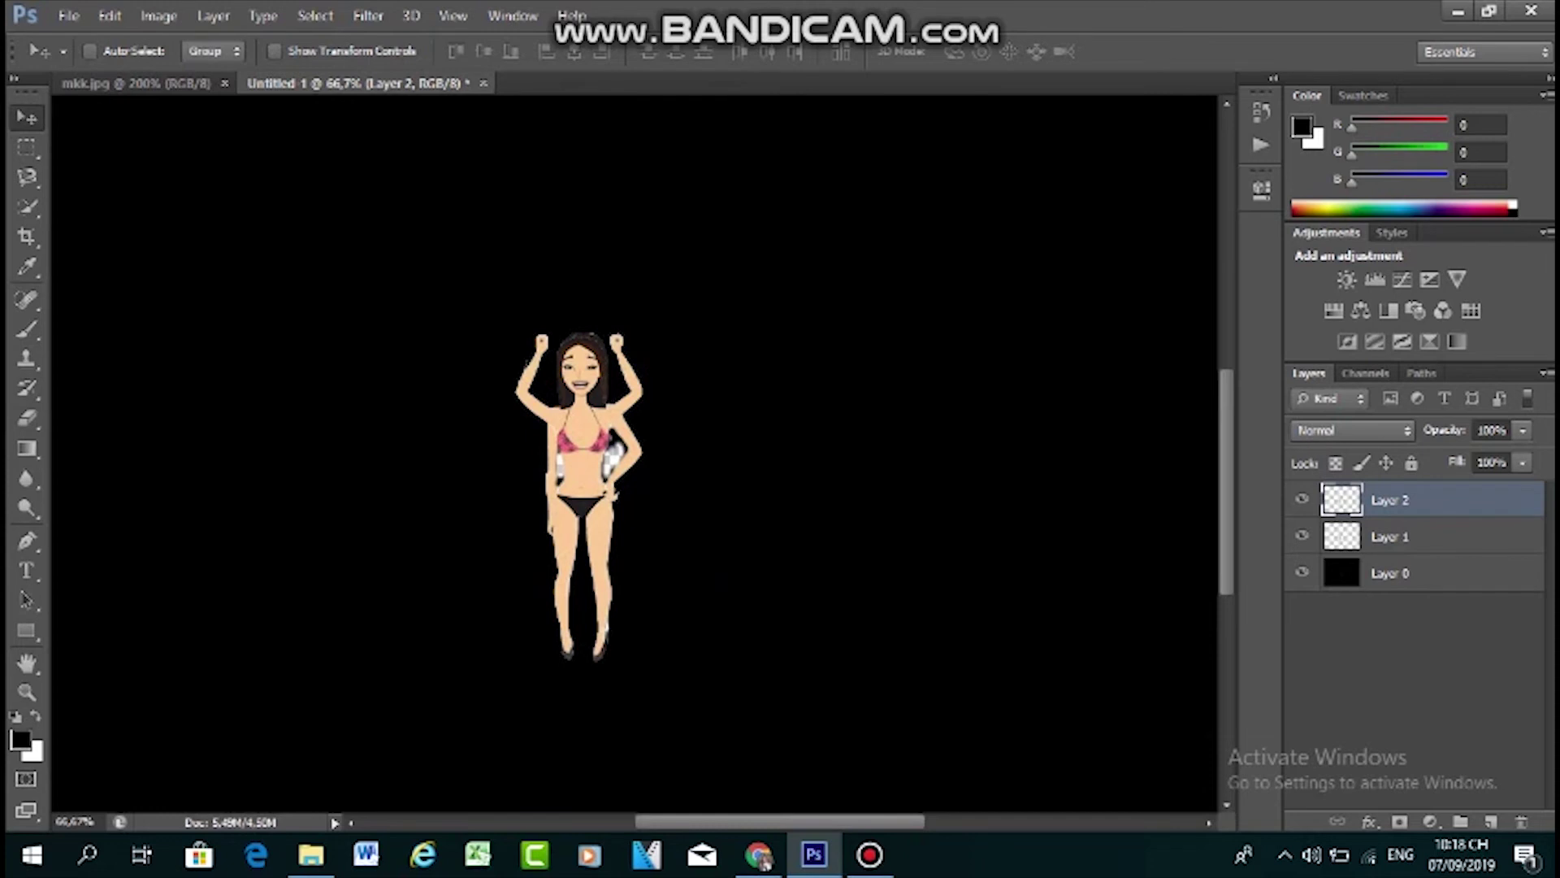
# Make Layer 0 active and set the foreground colour to light grey, RGB 200, 200, 200
pyautogui.click(1391, 574)
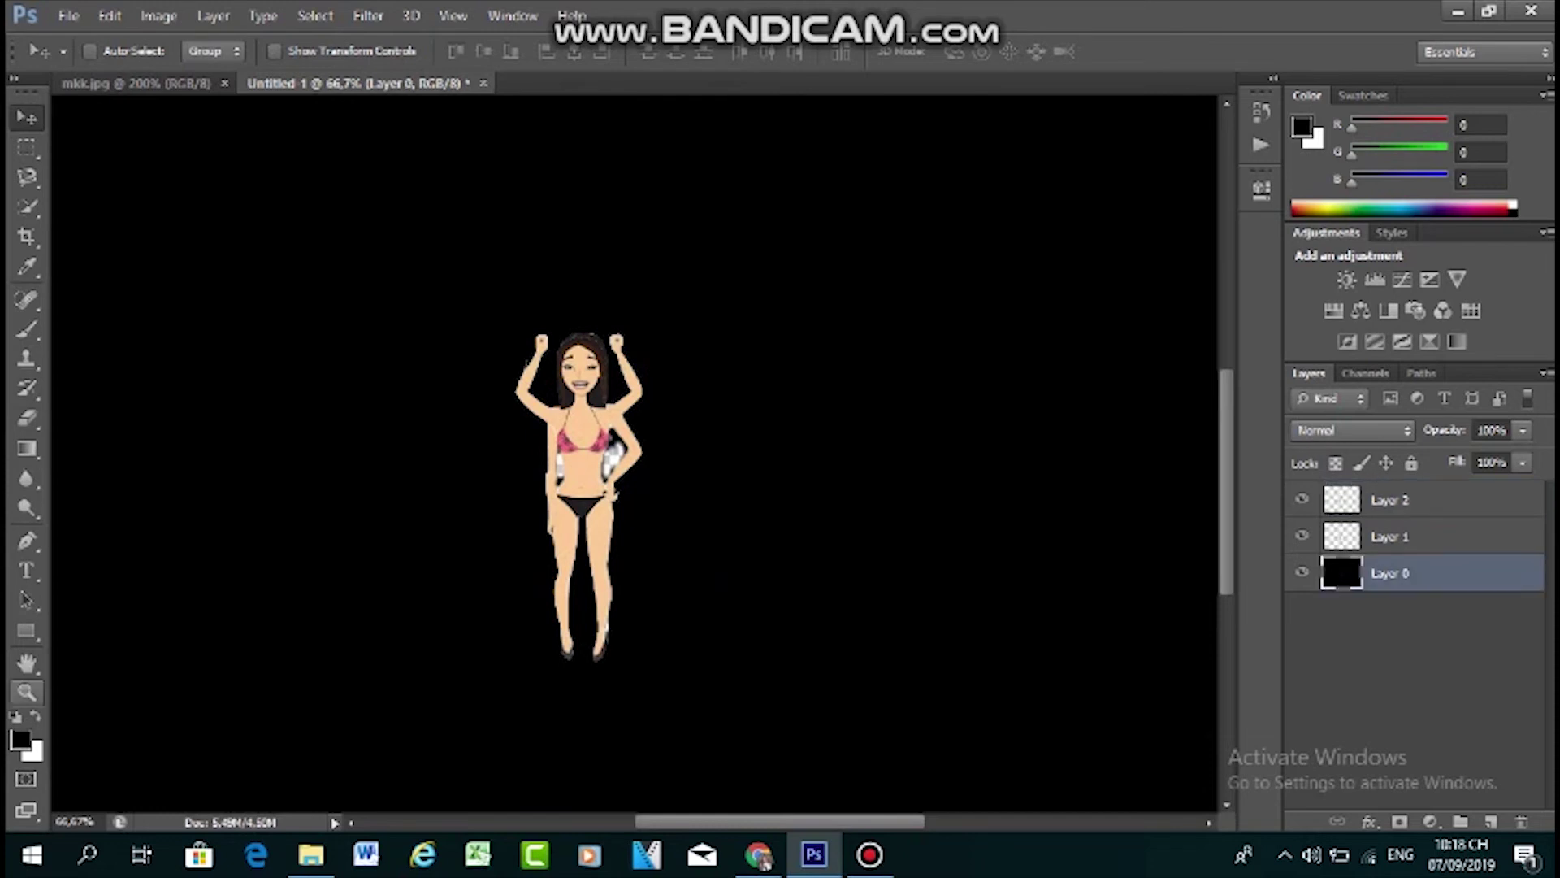
pyautogui.press('i')
pyautogui.click(20, 739)
pyautogui.moveTo(855, 193); pyautogui.dragTo(838, 171)
pyautogui.click(1378, 95)
pyautogui.press('Return')
pyautogui.press('v')
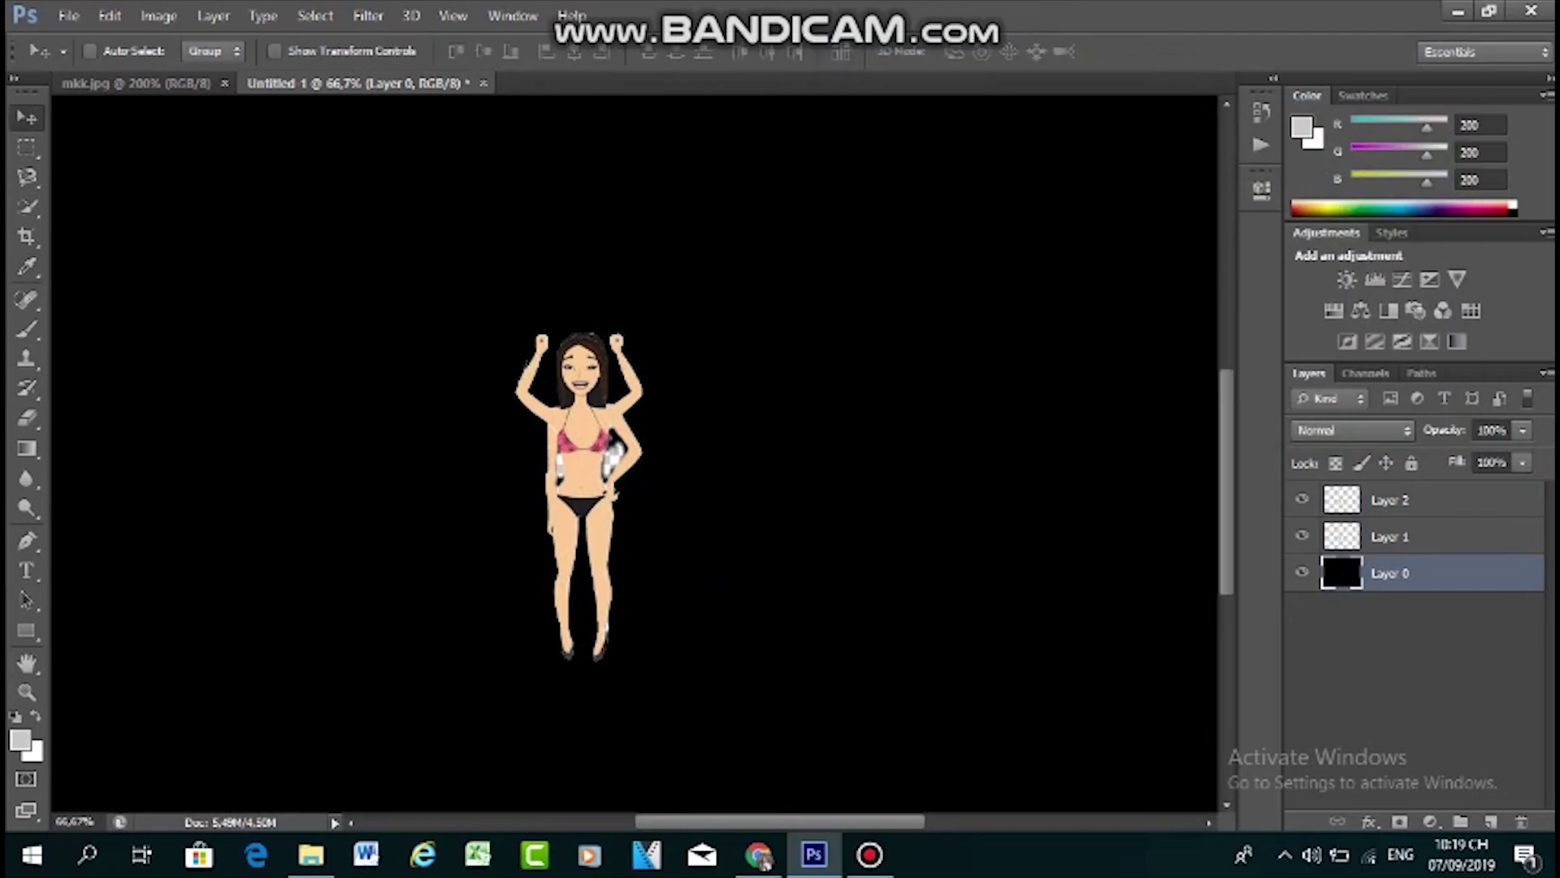
# Fill Layer 0 with the foreground colour in Normal mode at 100% opacity
pyautogui.press('i')
pyautogui.hotkey('shift', 'F5')
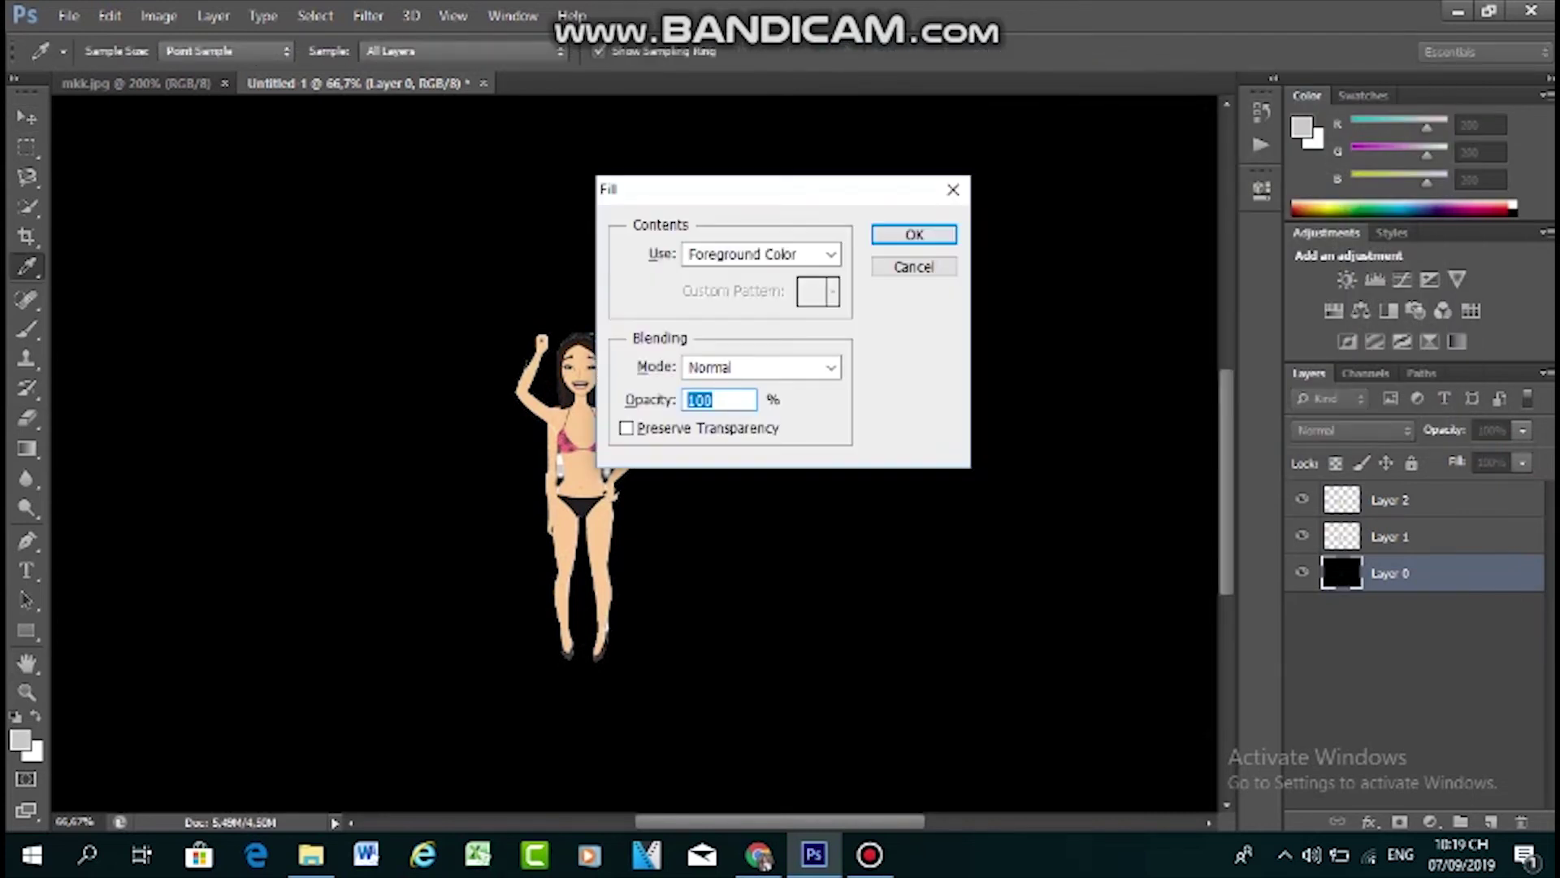
pyautogui.press('Return')
pyautogui.press('v')
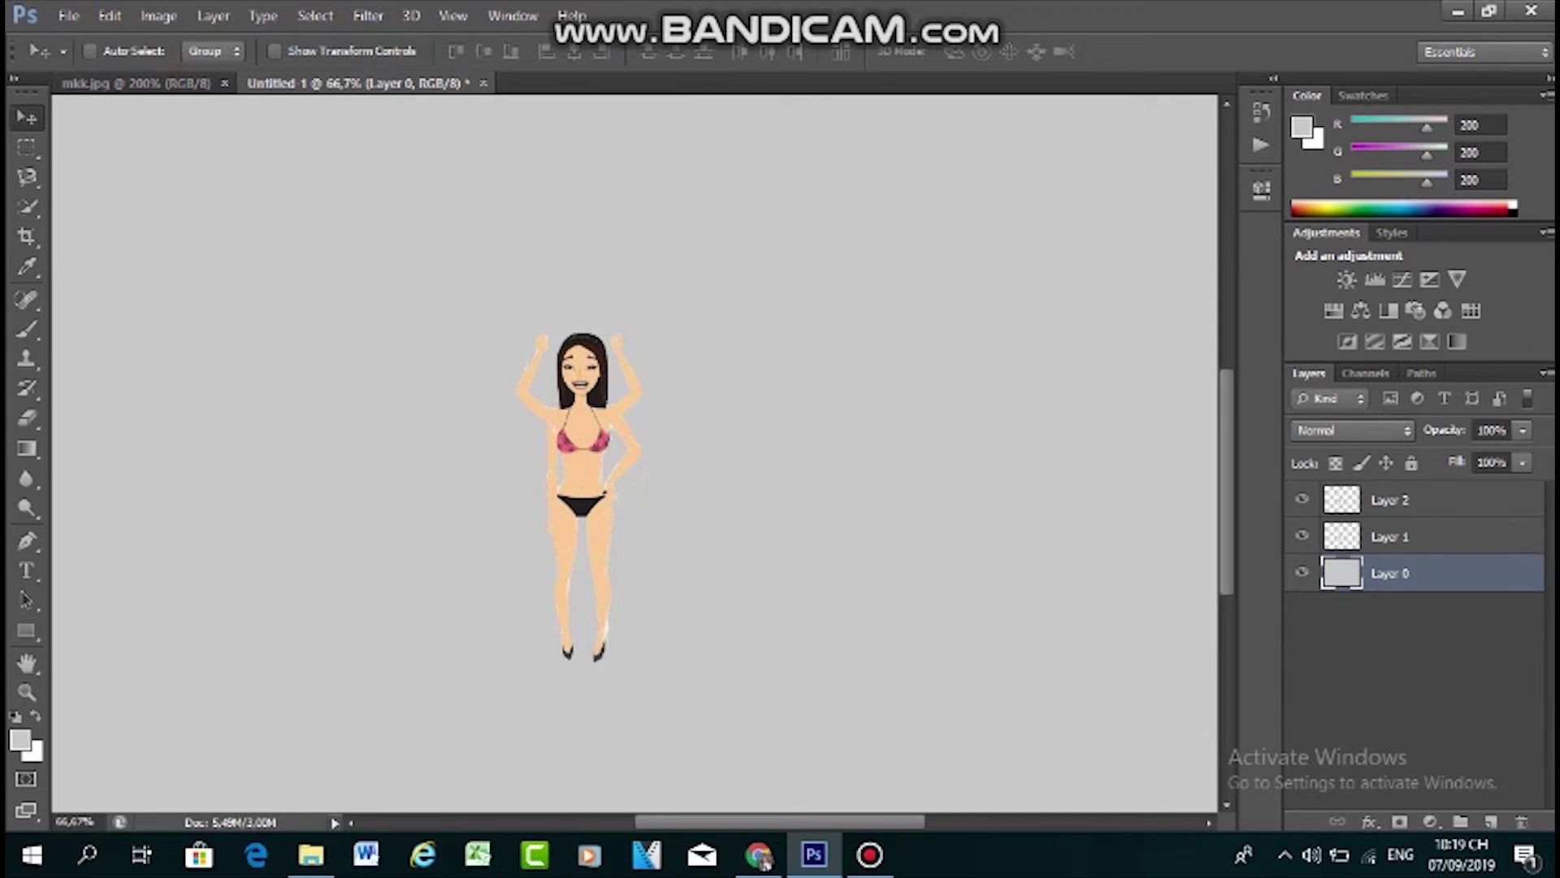
# Enlarge the Eraser brush to 15 px and make Layer 2 active
pyautogui.click(27, 418)
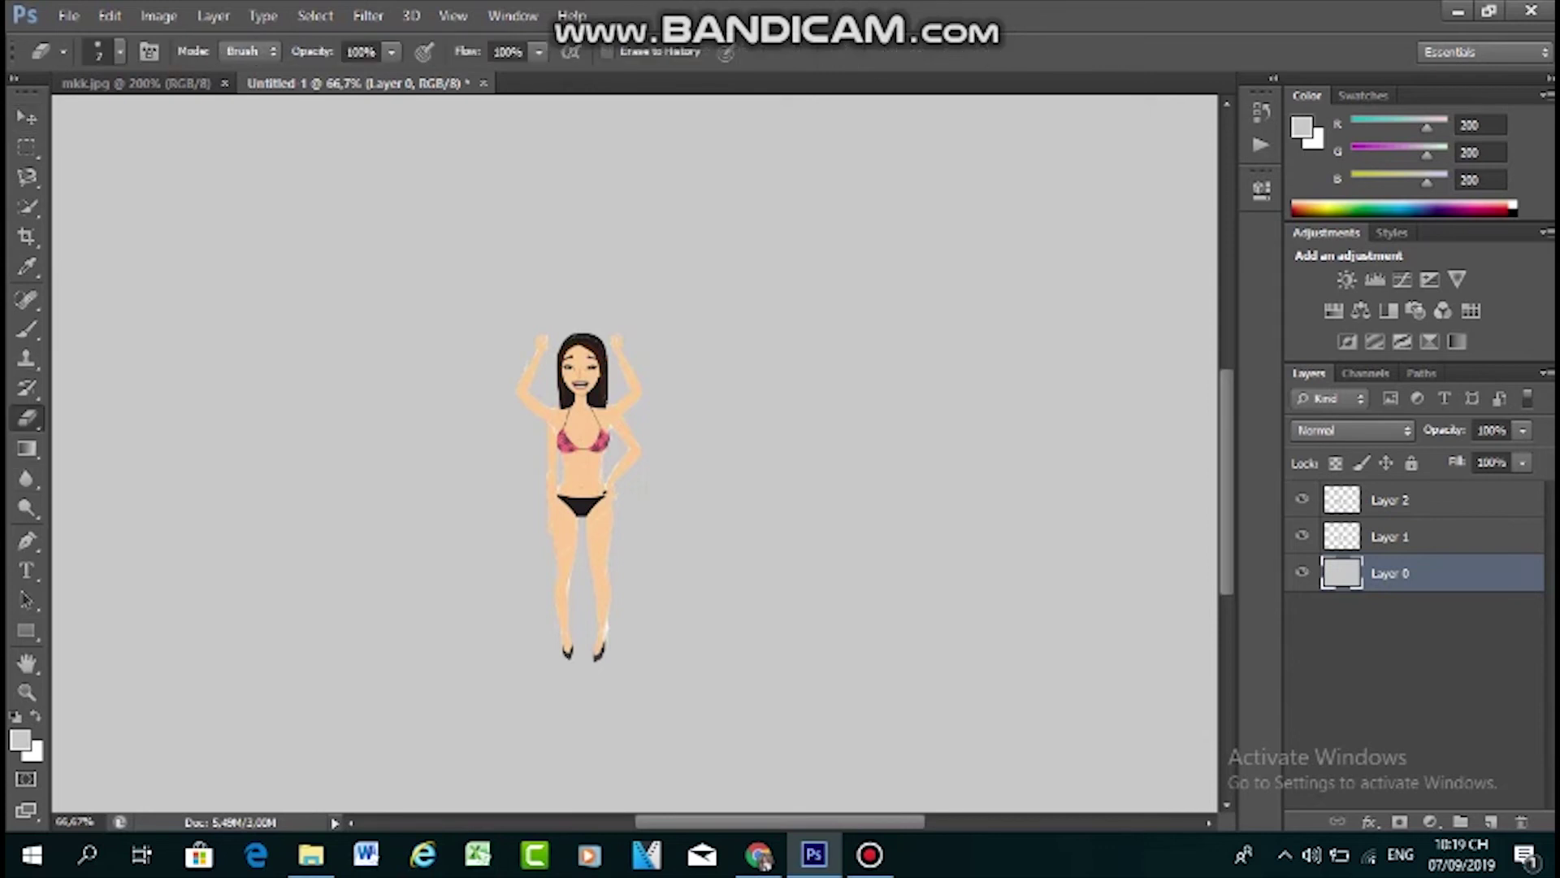
pyautogui.press(']')
pyautogui.hotkey('ctrl', '+')
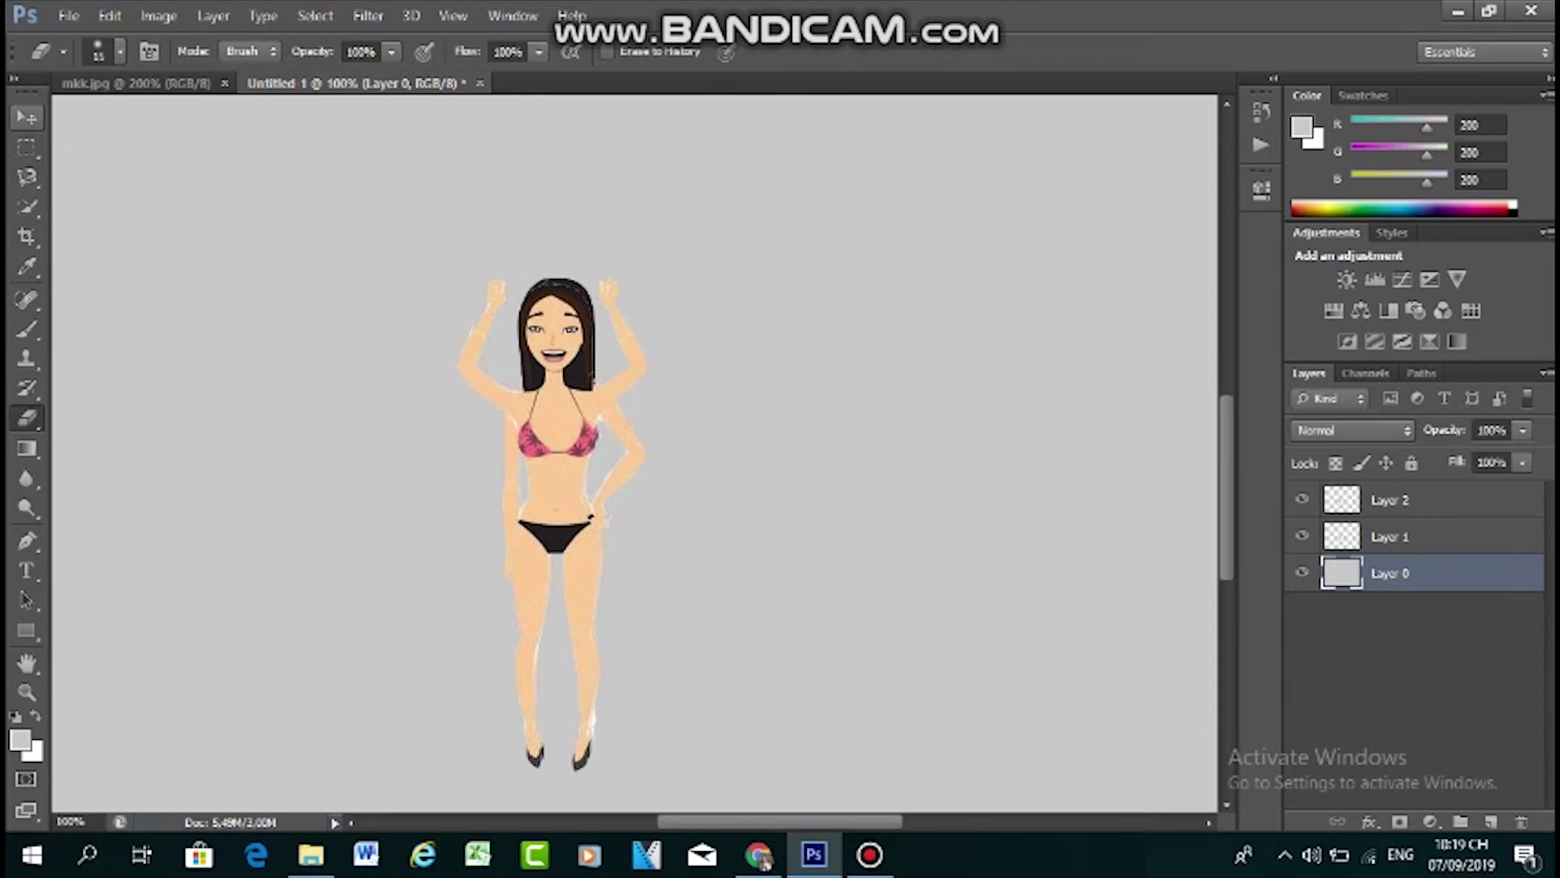
pyautogui.click(120, 51)
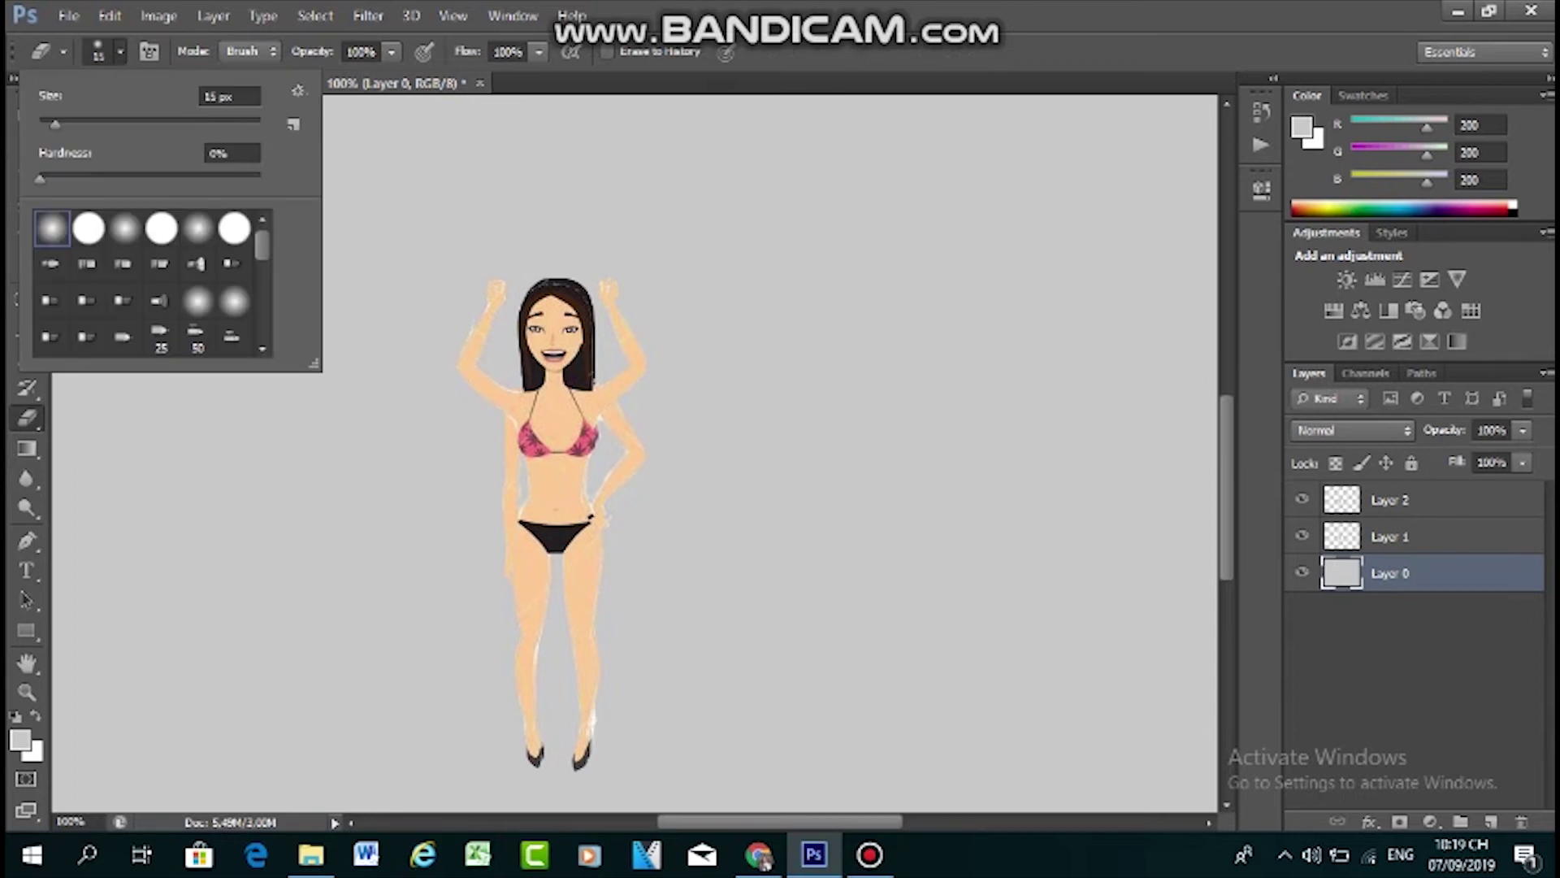
pyautogui.click(120, 51)
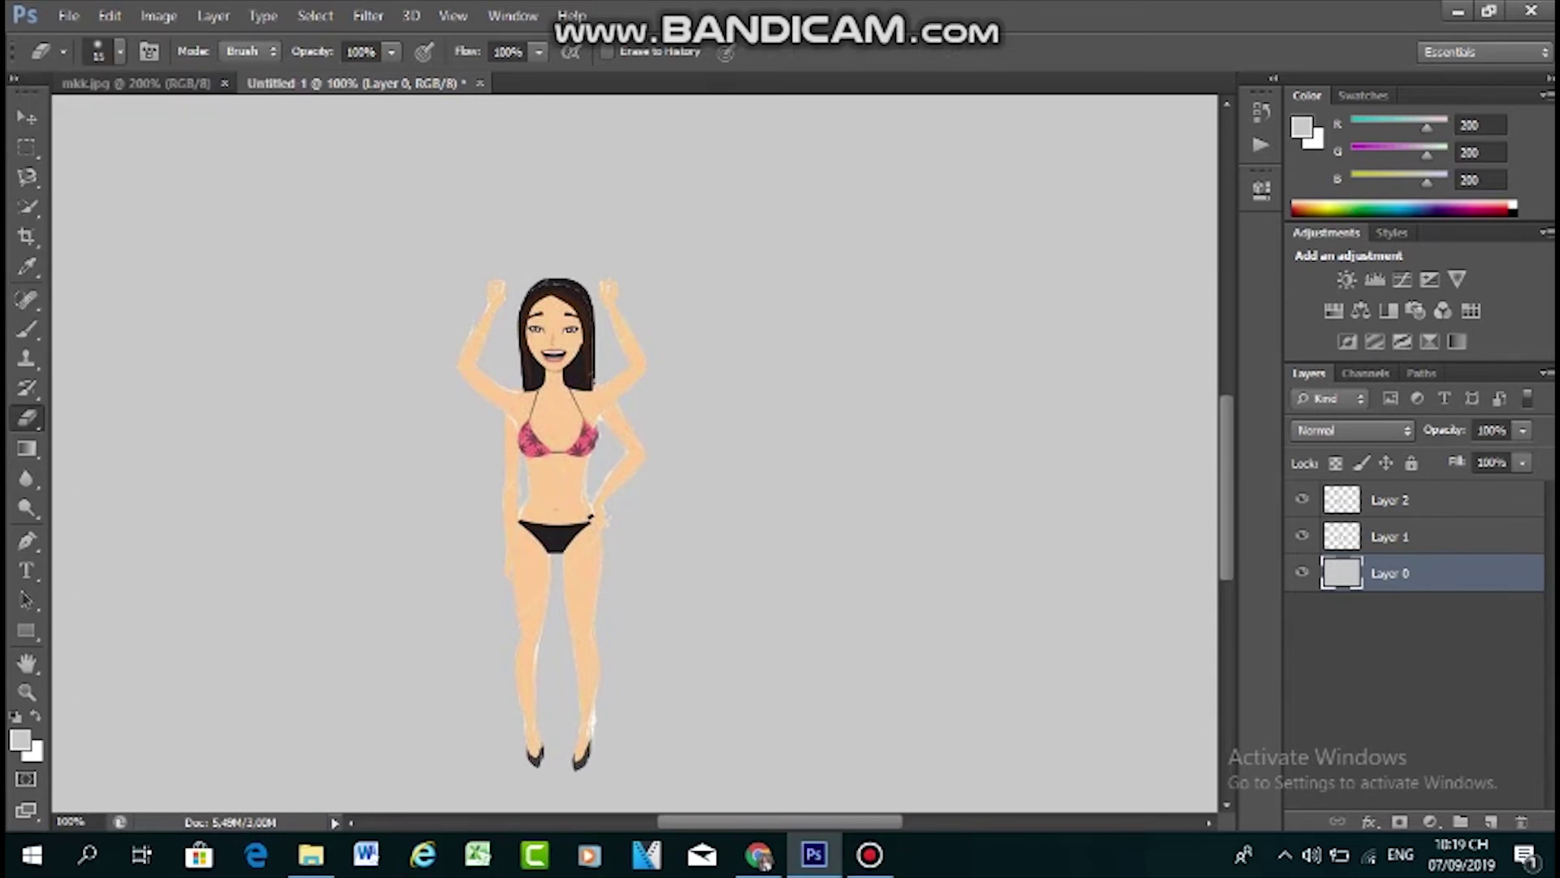
pyautogui.click(1392, 537)
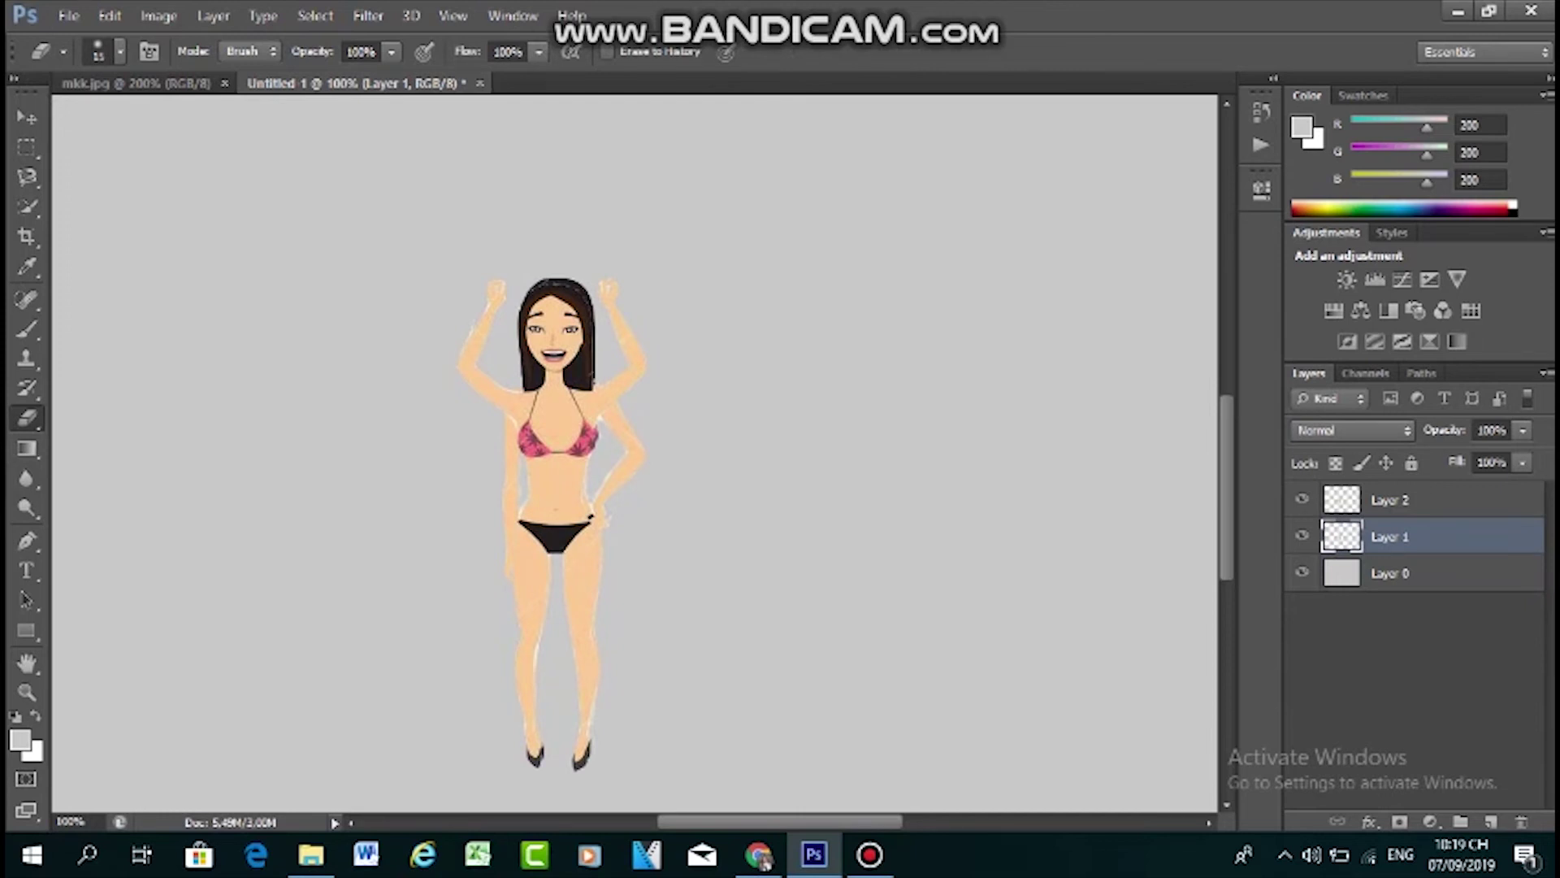
pyautogui.click(1391, 499)
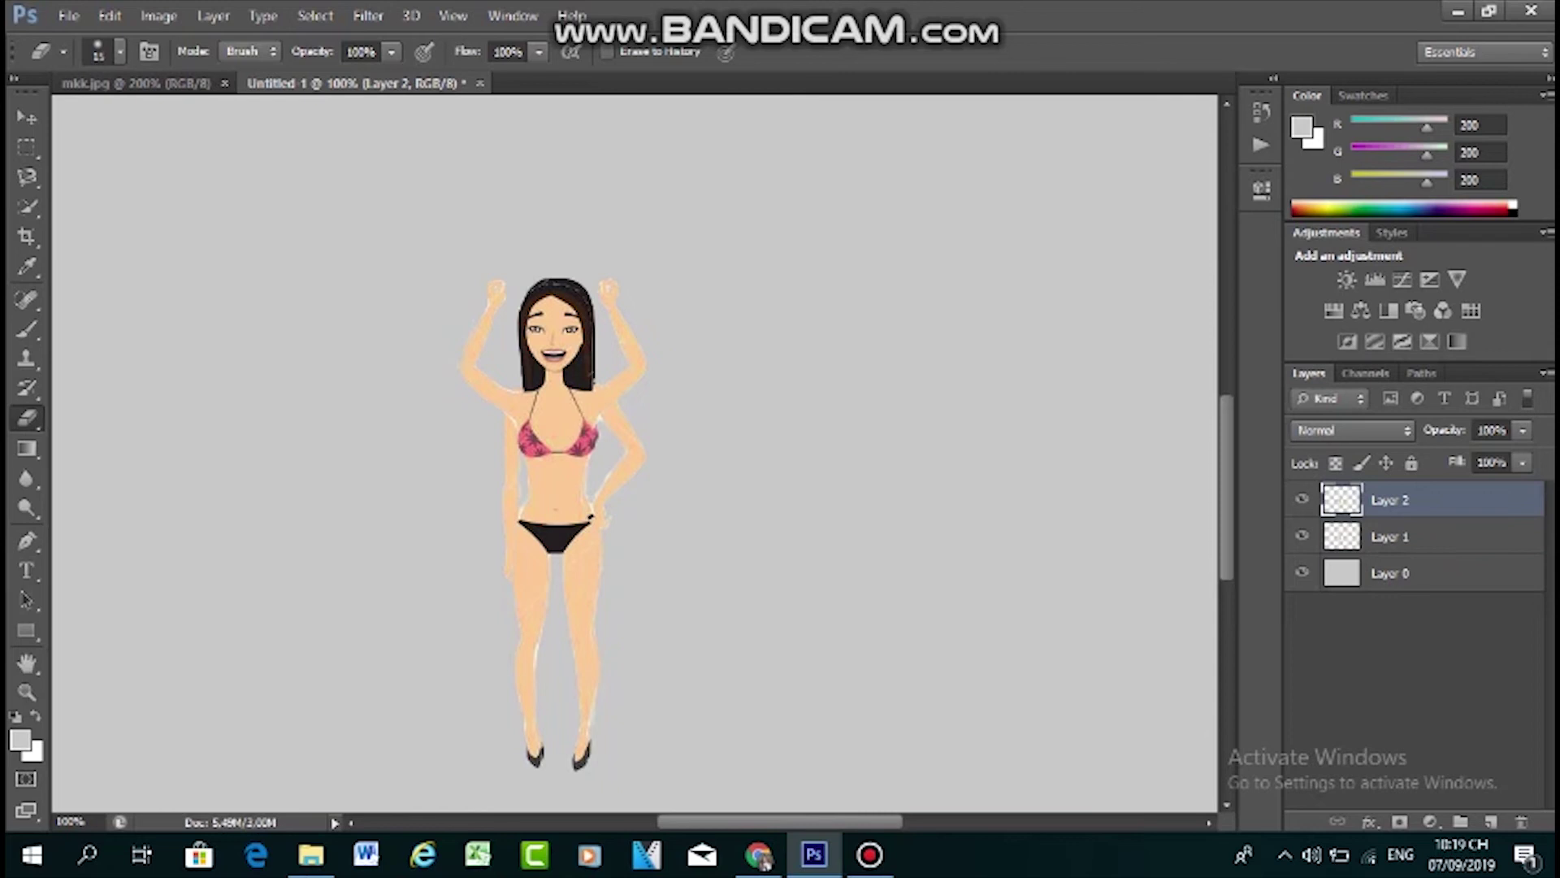
# In mkk.jpg, outline the third, crying woman with the Magnetic Lasso, including the gap between her legs, and close the selection
pyautogui.scroll(-5, 634, 455)
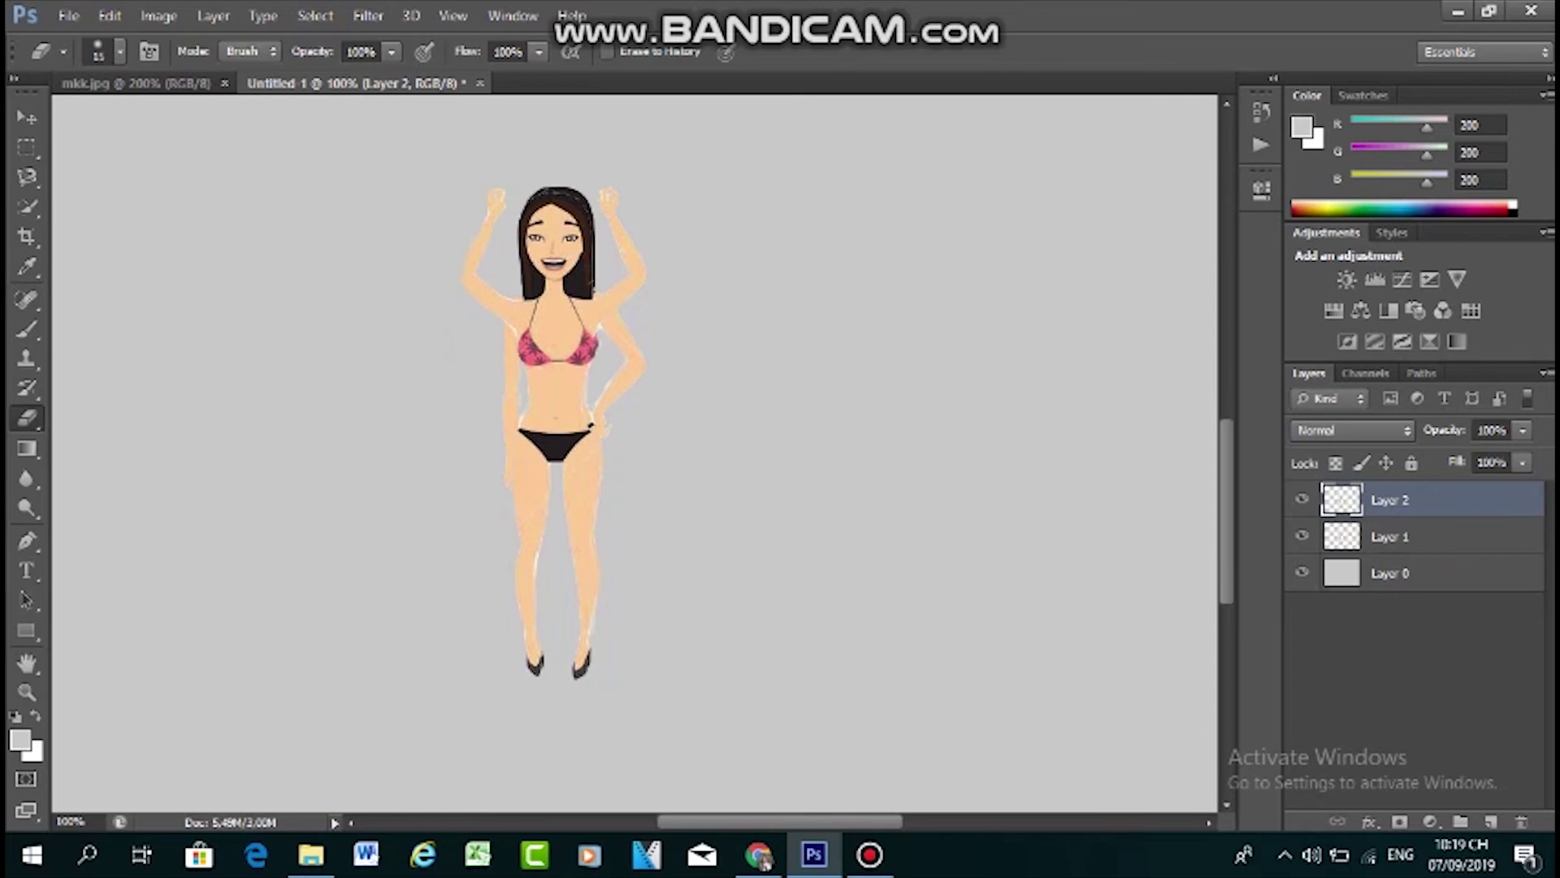
pyautogui.hotkey('ctrl', '-')
pyautogui.hotkey('ctrl', '-')
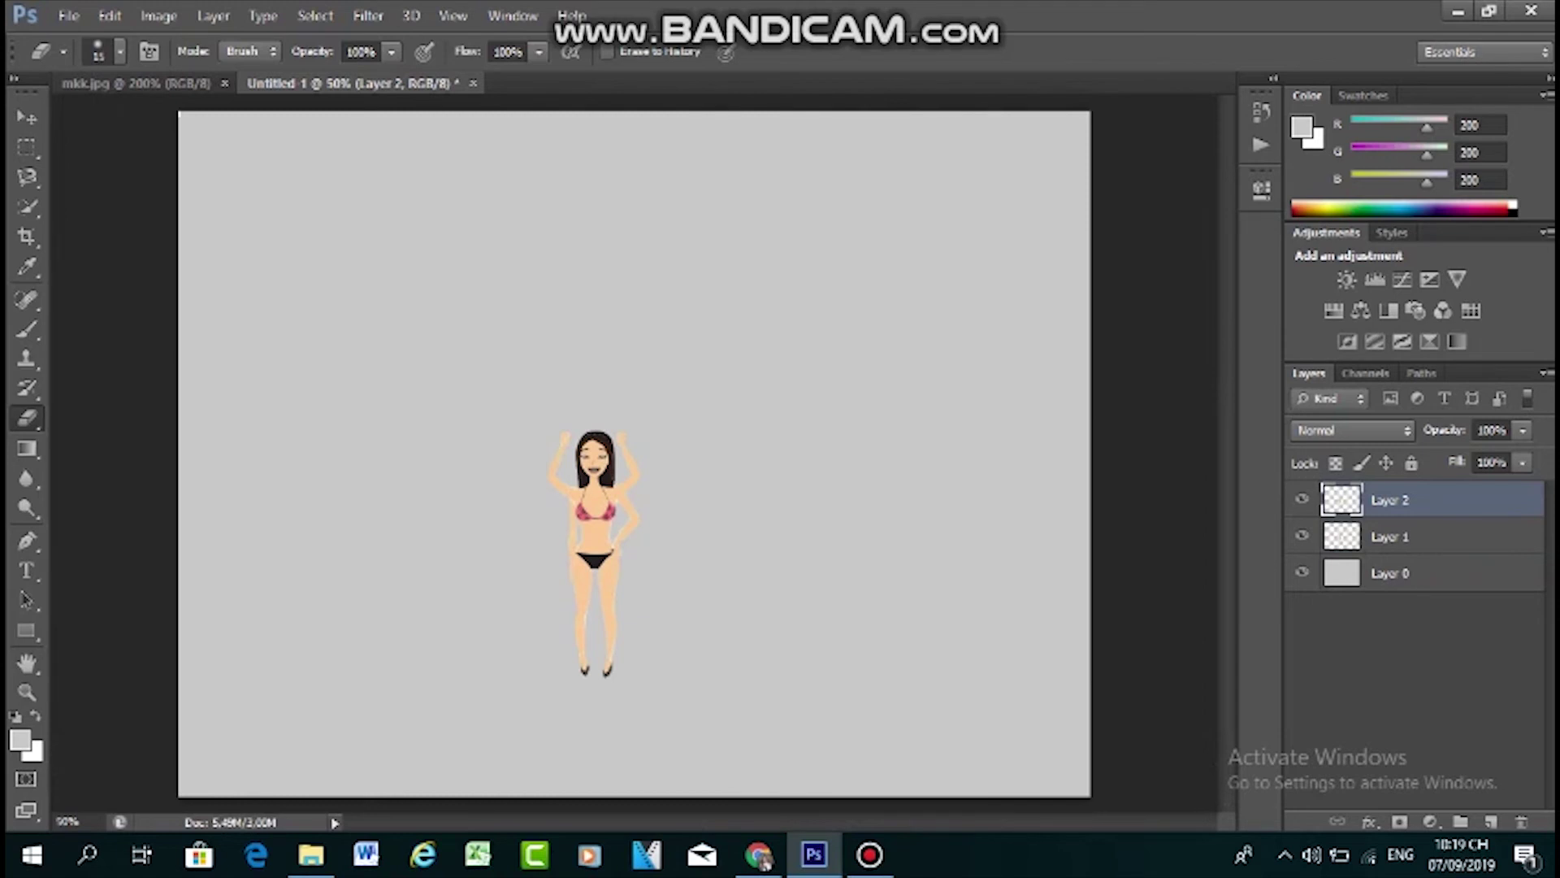
pyautogui.click(136, 84)
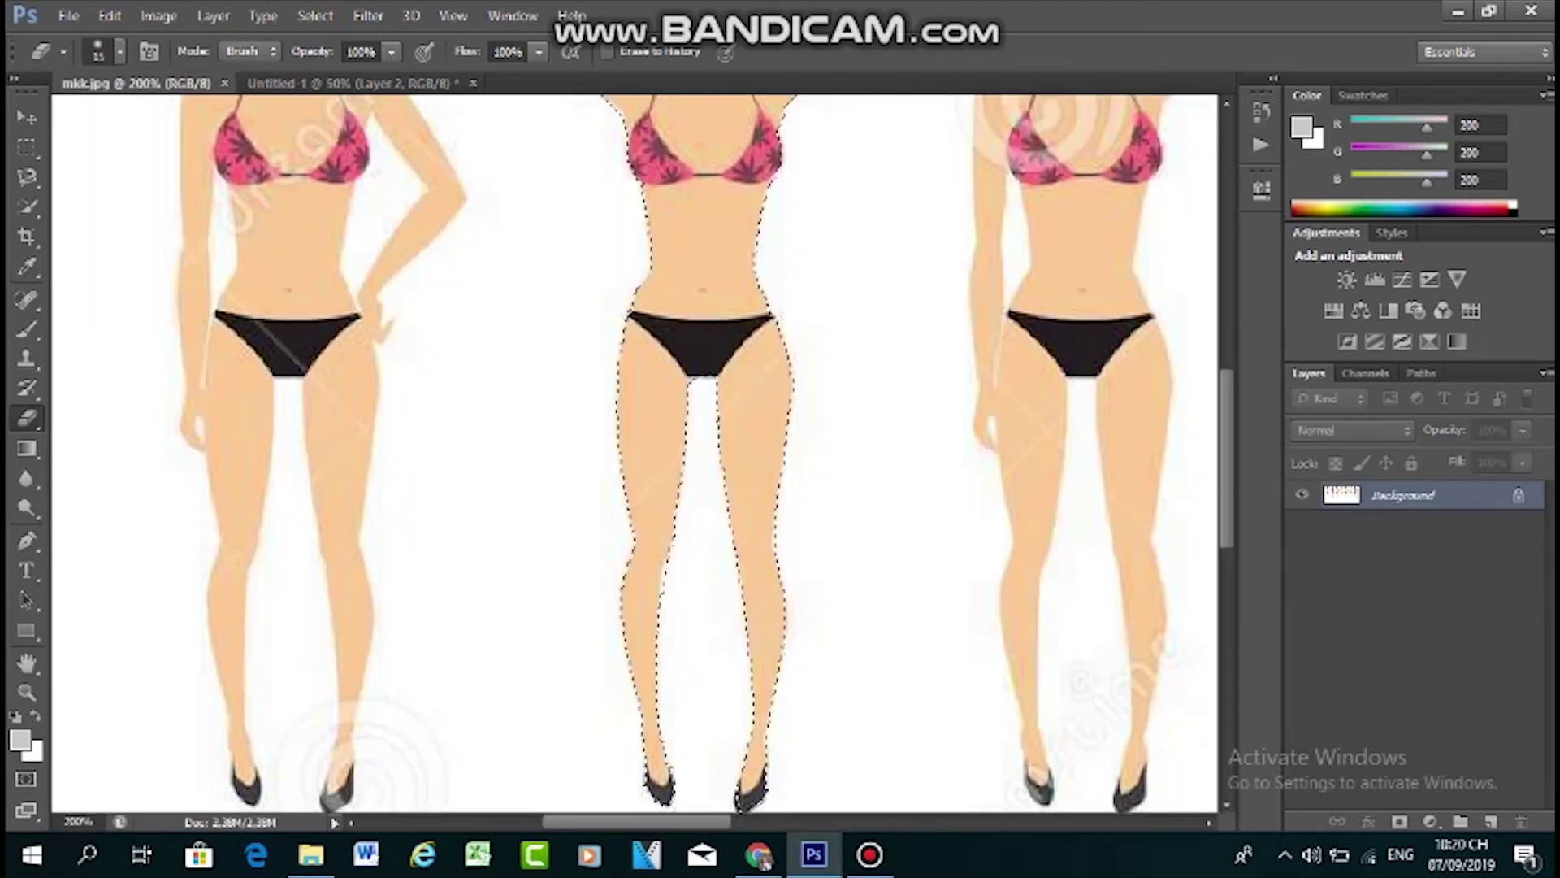
pyautogui.hscroll(5, 634, 455)
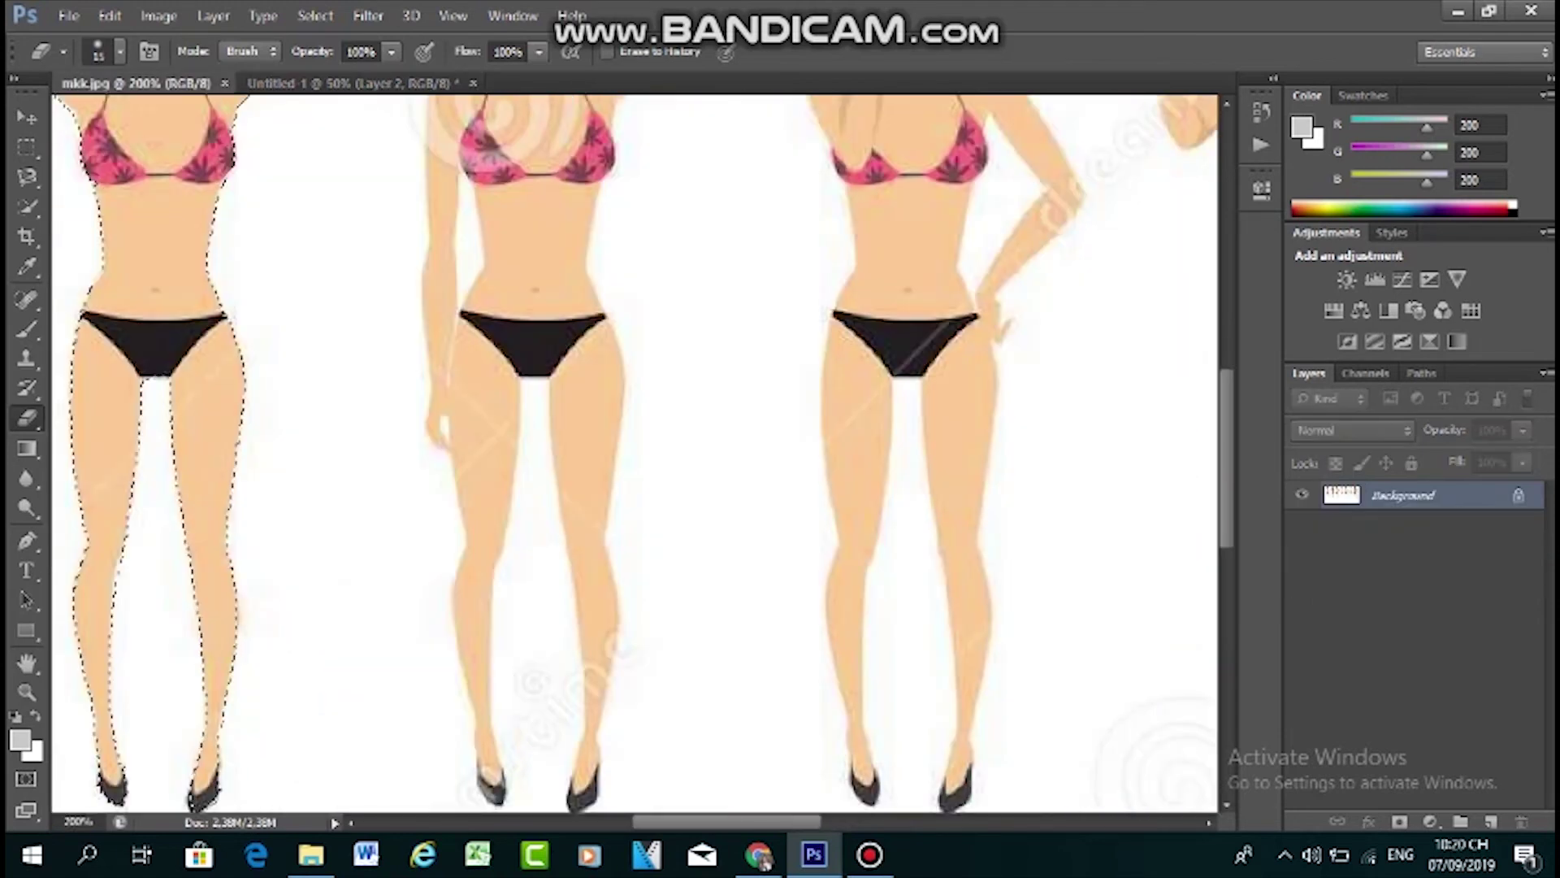
pyautogui.scroll(-3, 642, 454)
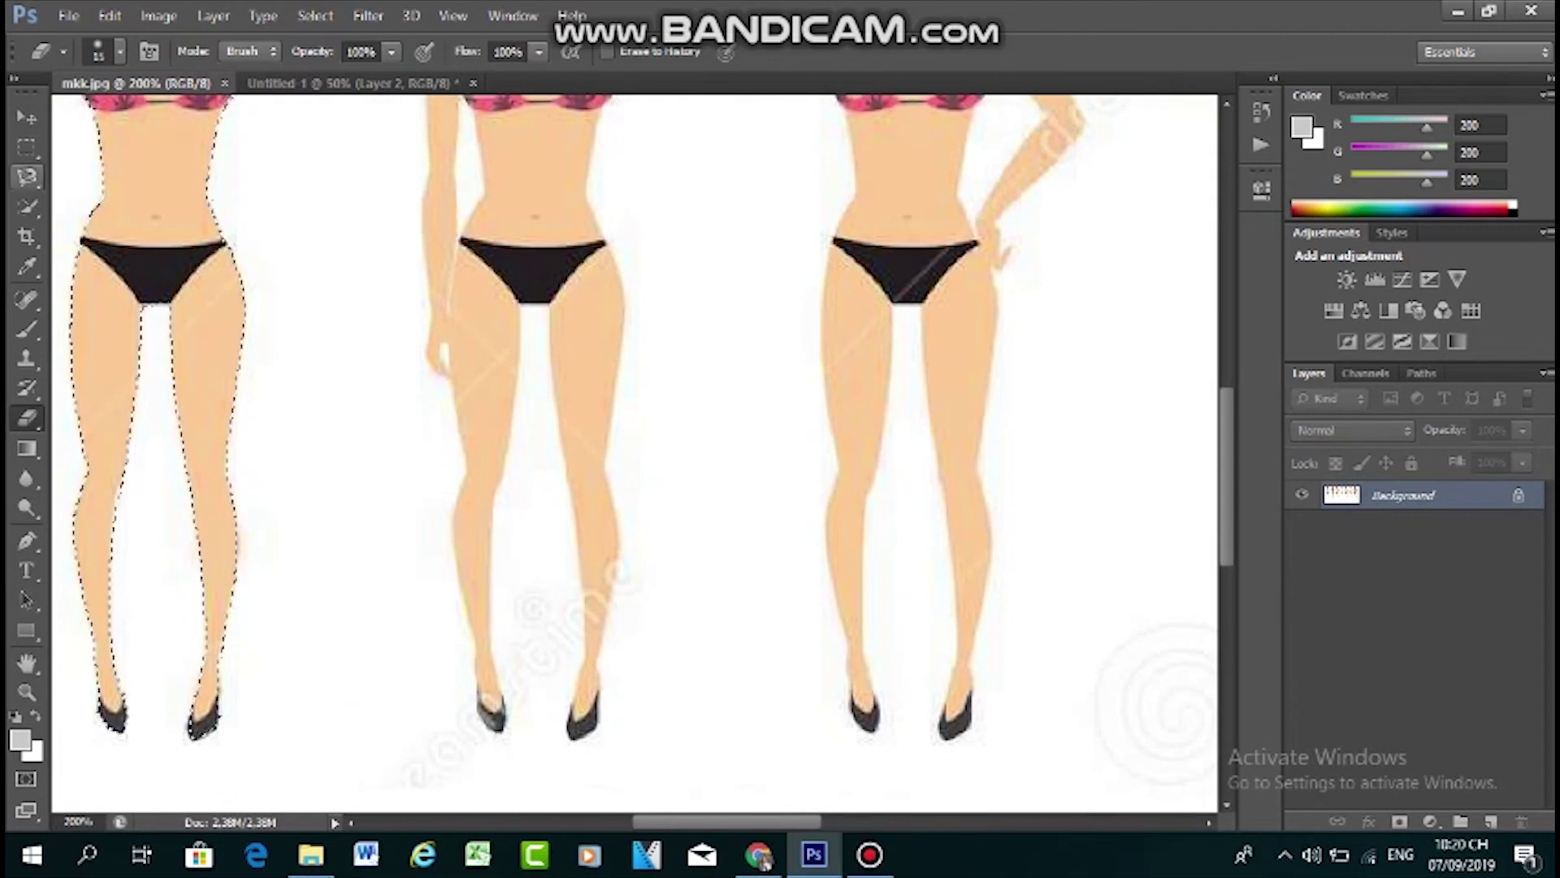
pyautogui.click(26, 175)
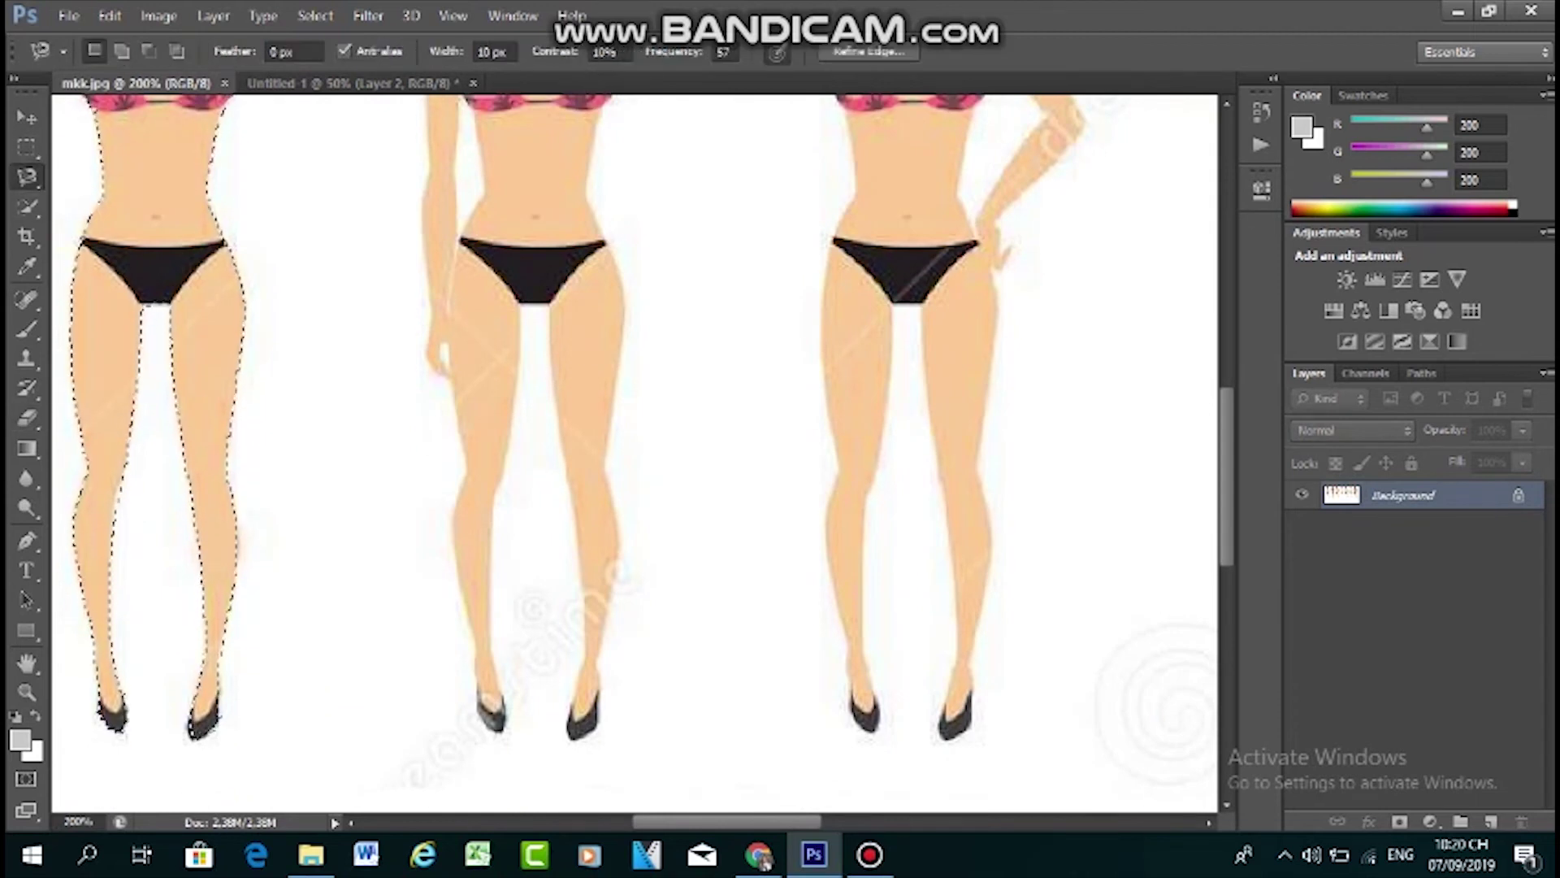
pyautogui.click(488, 726)
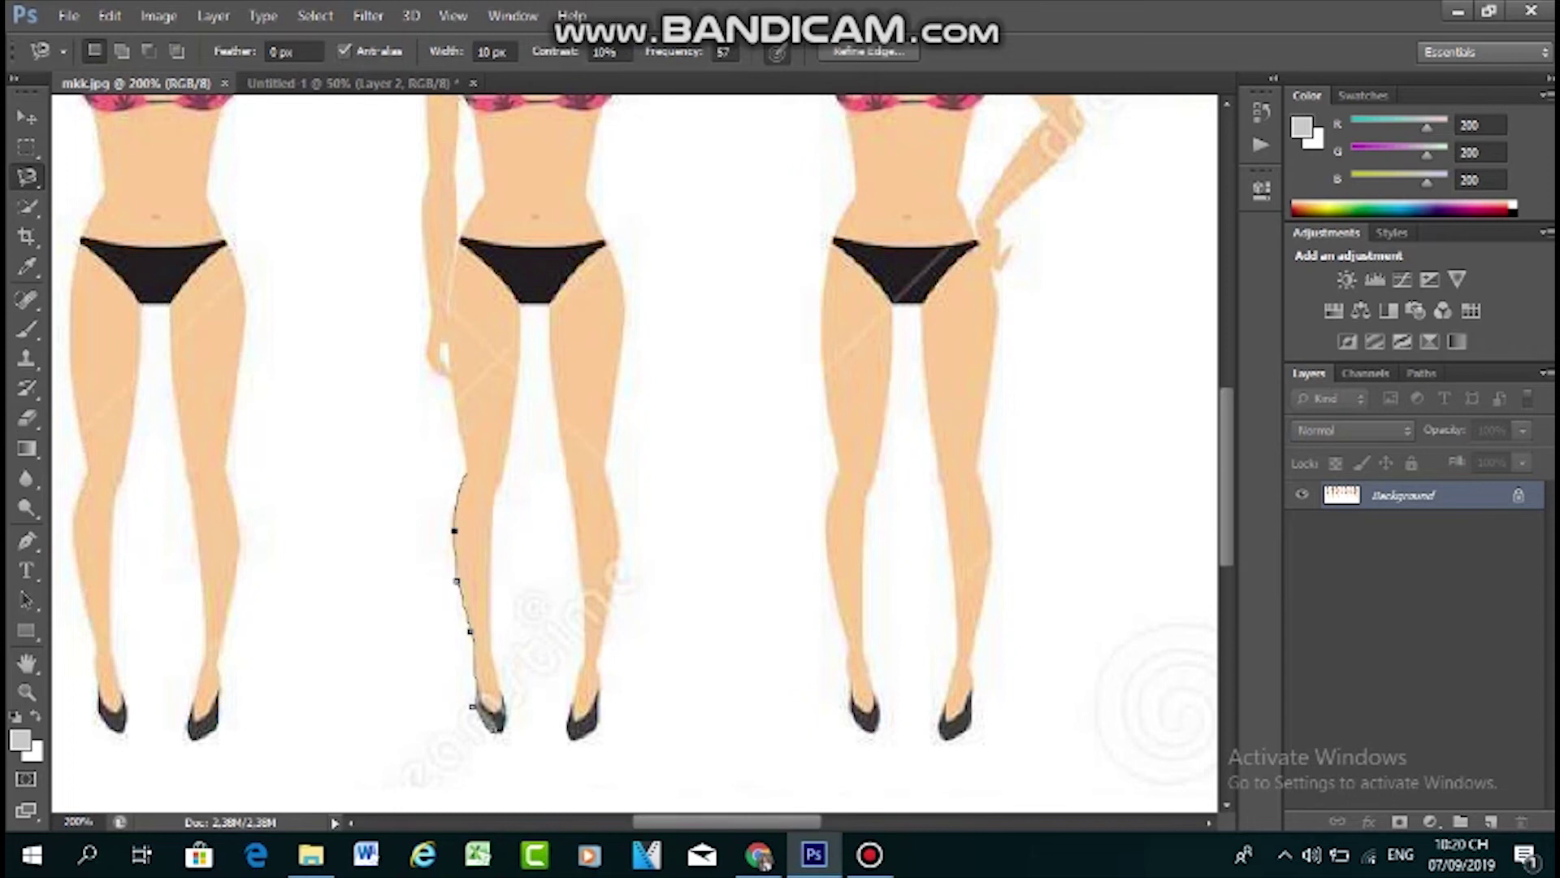
pyautogui.moveTo(463, 475)
pyautogui.mouseDown()
pyautogui.moveTo(451, 380)
pyautogui.moveTo(429, 367)
pyautogui.moveTo(428, 99)
pyautogui.moveTo(475, 99)
pyautogui.moveTo(465, 139)
pyautogui.moveTo(489, 95)
pyautogui.moveTo(512, 113)
pyautogui.moveTo(603, 116)
pyautogui.moveTo(561, 120)
pyautogui.moveTo(580, 130)
pyautogui.mouseUp()
pyautogui.moveTo(608, 188)
pyautogui.mouseDown()
pyautogui.moveTo(730, 309)
pyautogui.moveTo(638, 370)
pyautogui.moveTo(615, 418)
pyautogui.moveTo(588, 561)
pyautogui.moveTo(629, 660)
pyautogui.moveTo(620, 811)
pyautogui.moveTo(609, 768)
pyautogui.mouseUp()
pyautogui.click(607, 734)
pyautogui.click(602, 778)
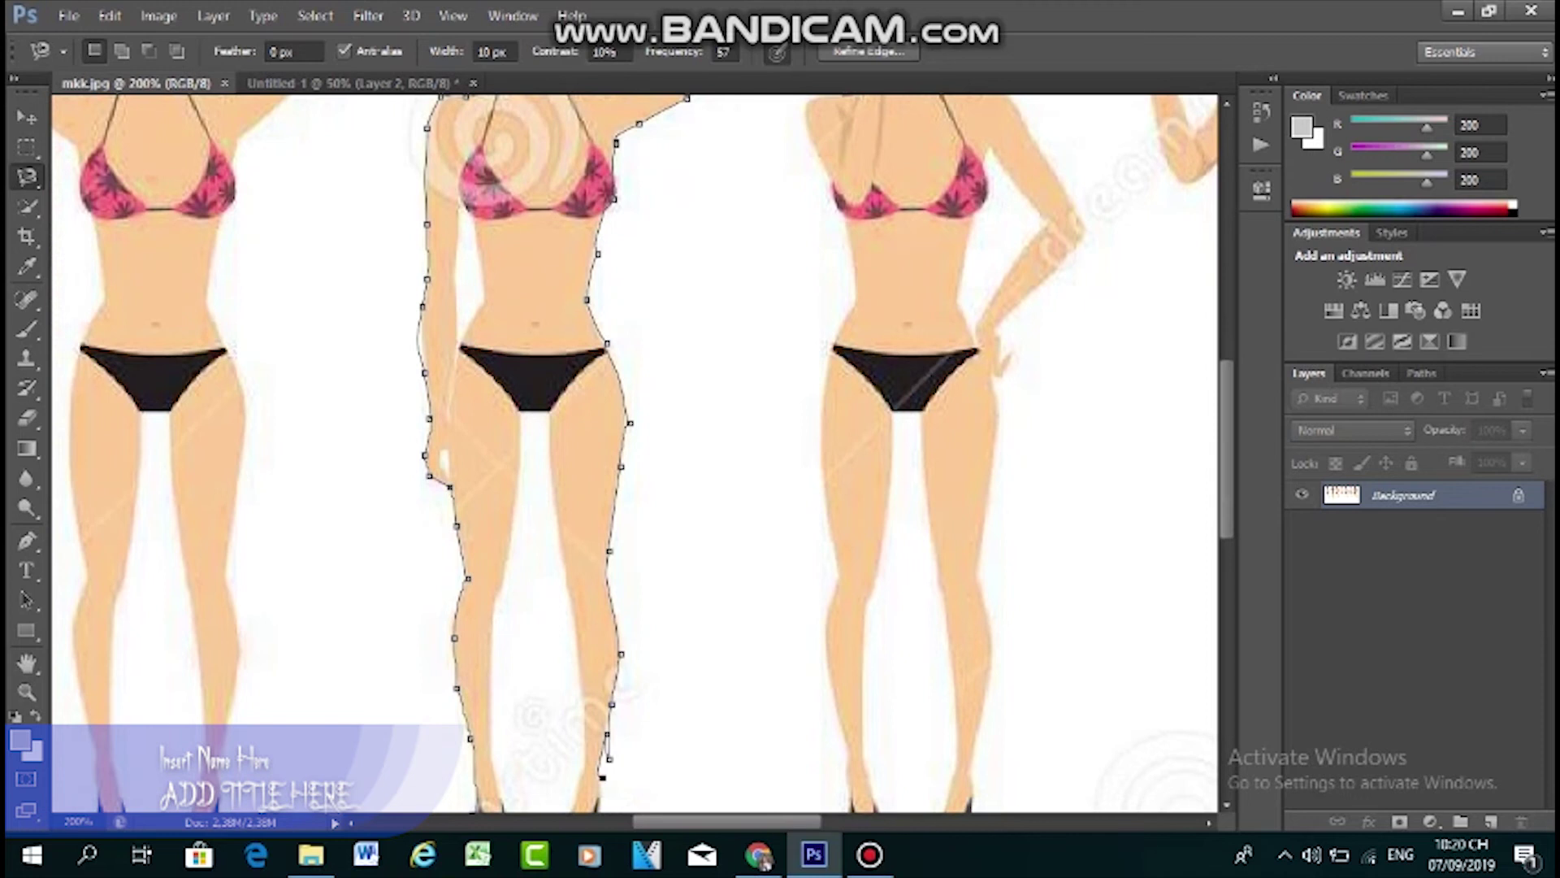
pyautogui.moveTo(604, 798)
pyautogui.mouseDown()
pyautogui.moveTo(571, 782)
pyautogui.moveTo(567, 754)
pyautogui.moveTo(584, 680)
pyautogui.moveTo(550, 357)
pyautogui.mouseUp()
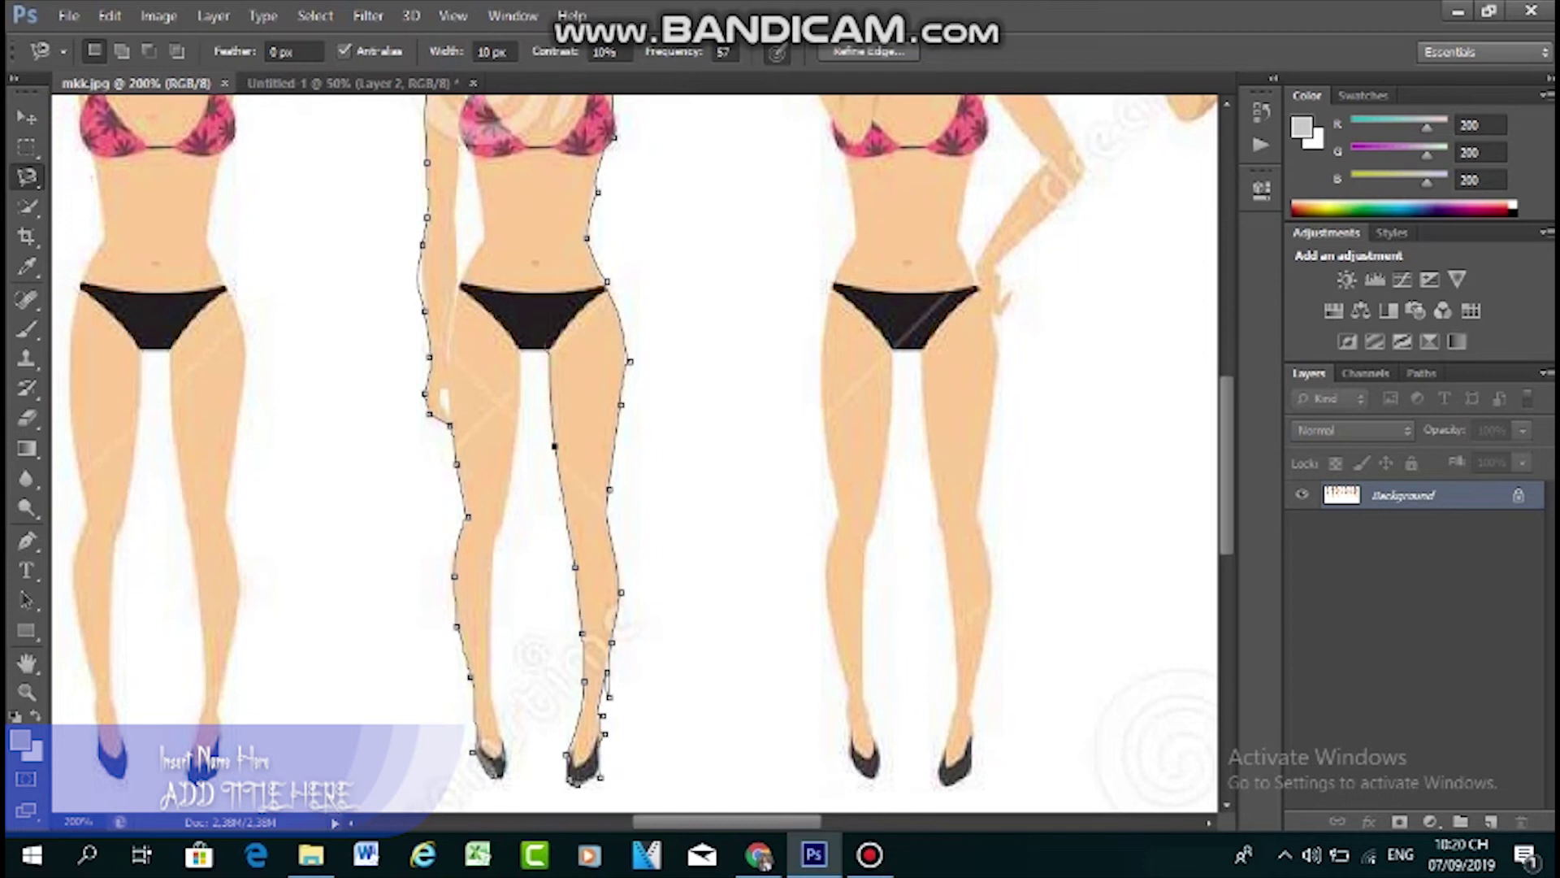
pyautogui.moveTo(553, 446)
pyautogui.mouseDown()
pyautogui.moveTo(549, 353)
pyautogui.moveTo(487, 609)
pyautogui.moveTo(502, 778)
pyautogui.mouseUp()
pyautogui.click(502, 777)
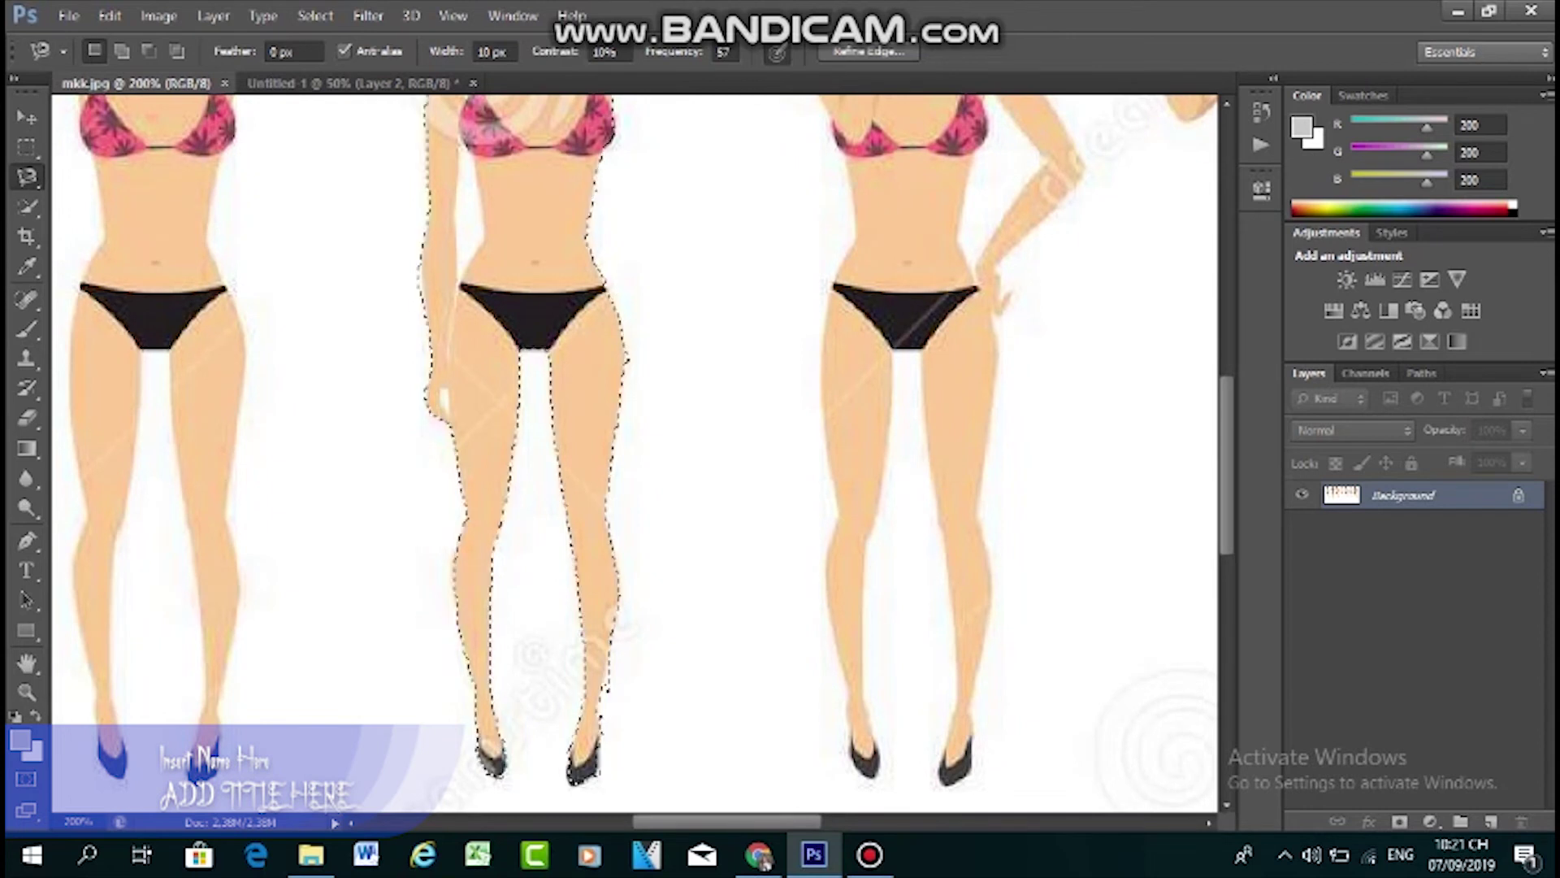
# Move the selected crying woman into Untitled-1 as a new layer and place her over the other two women
pyautogui.click(27, 118)
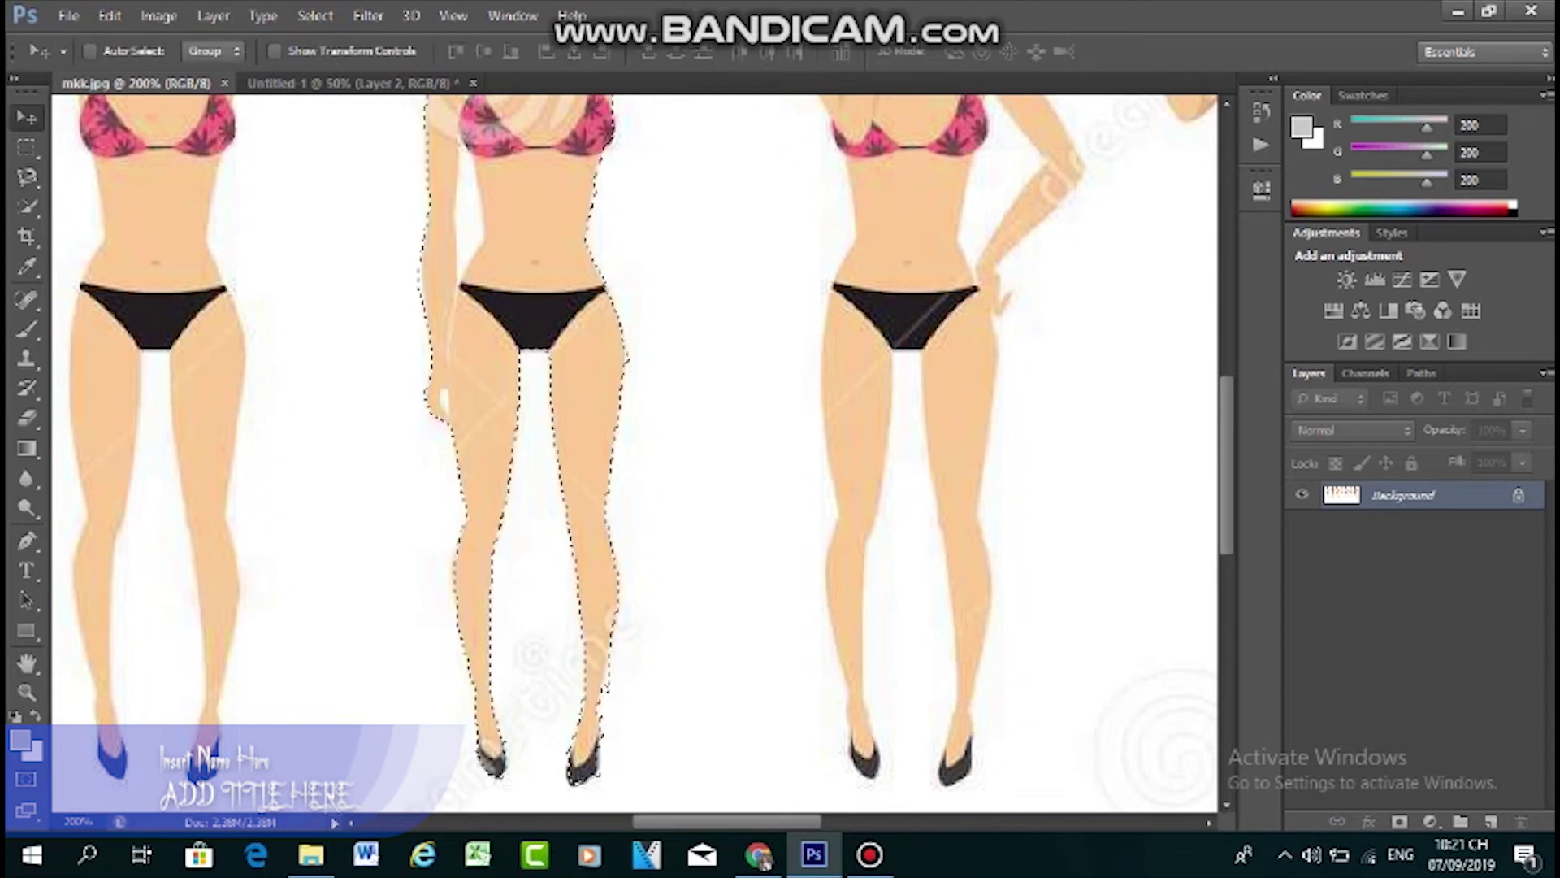
pyautogui.moveTo(539, 366); pyautogui.dragTo(392, 145)
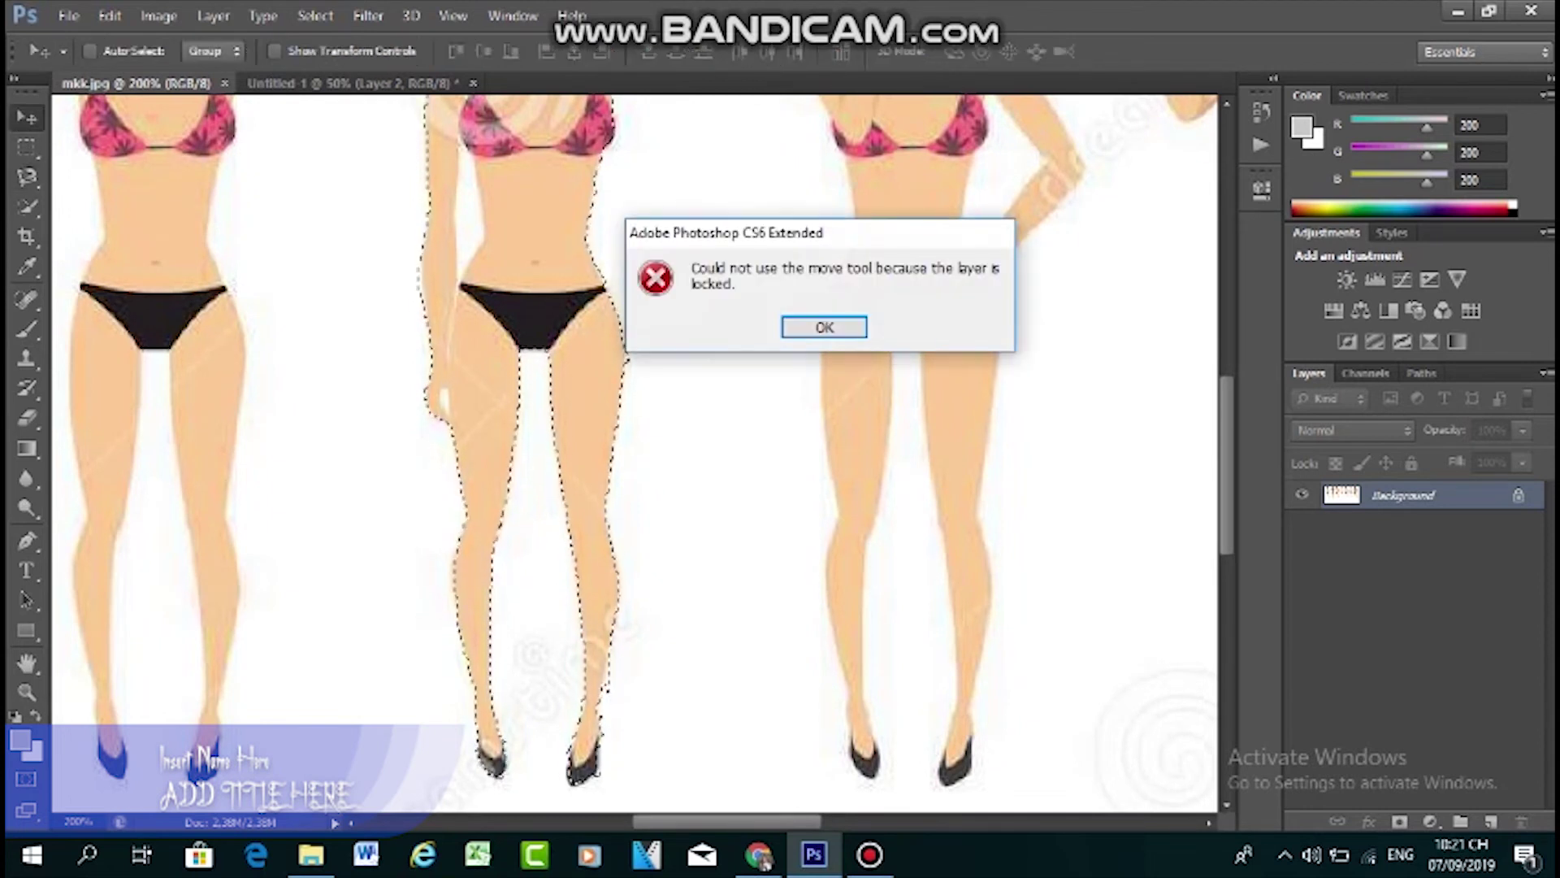
pyautogui.press('Return')
pyautogui.moveTo(526, 271); pyautogui.dragTo(524, 264)
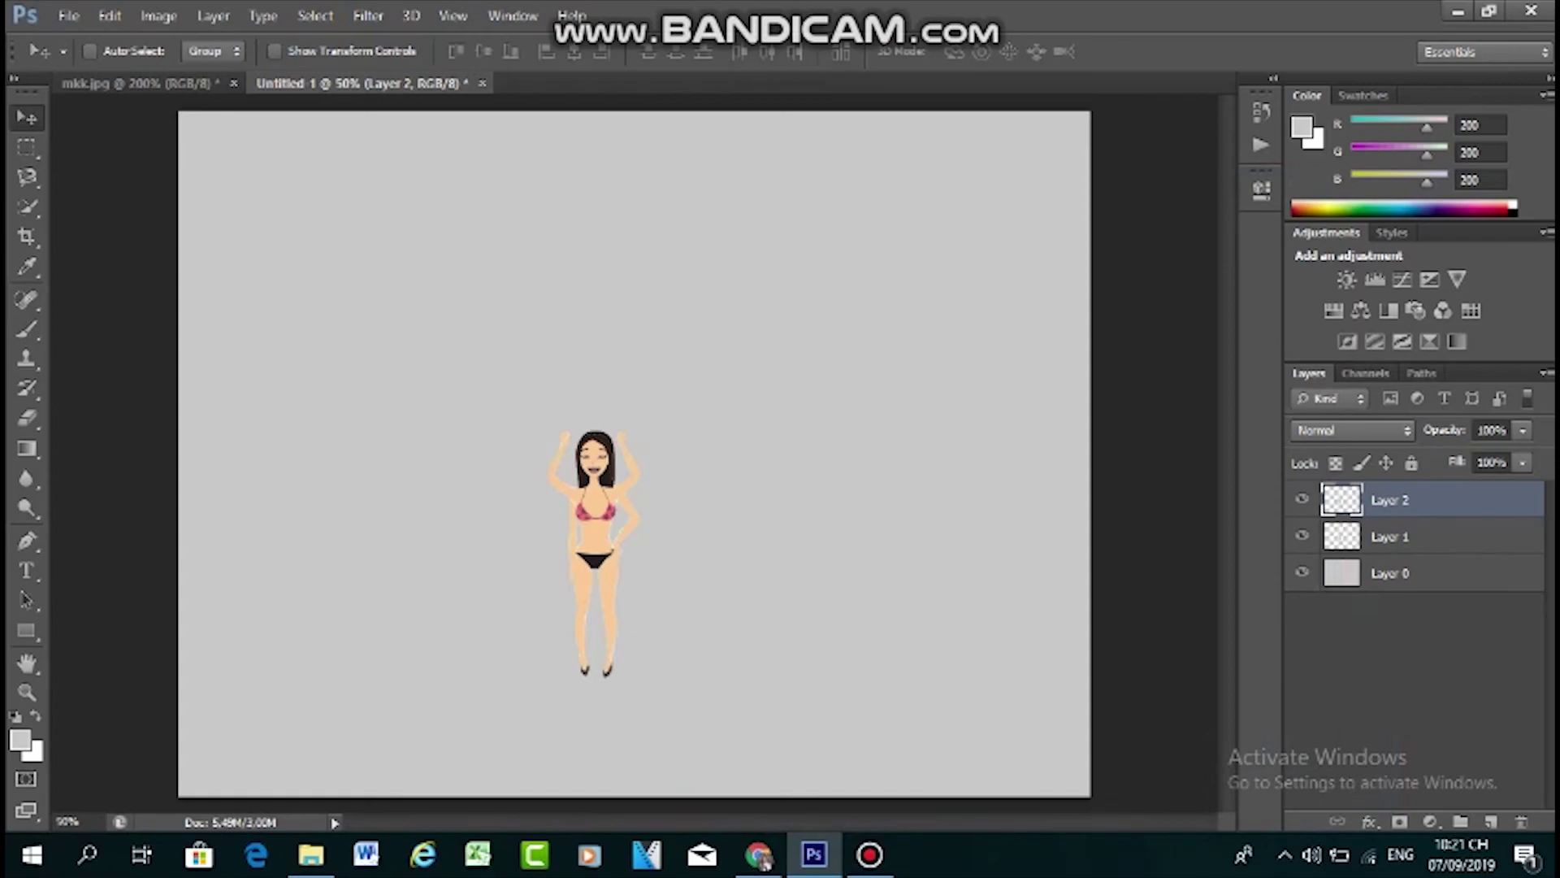
pyautogui.click(141, 84)
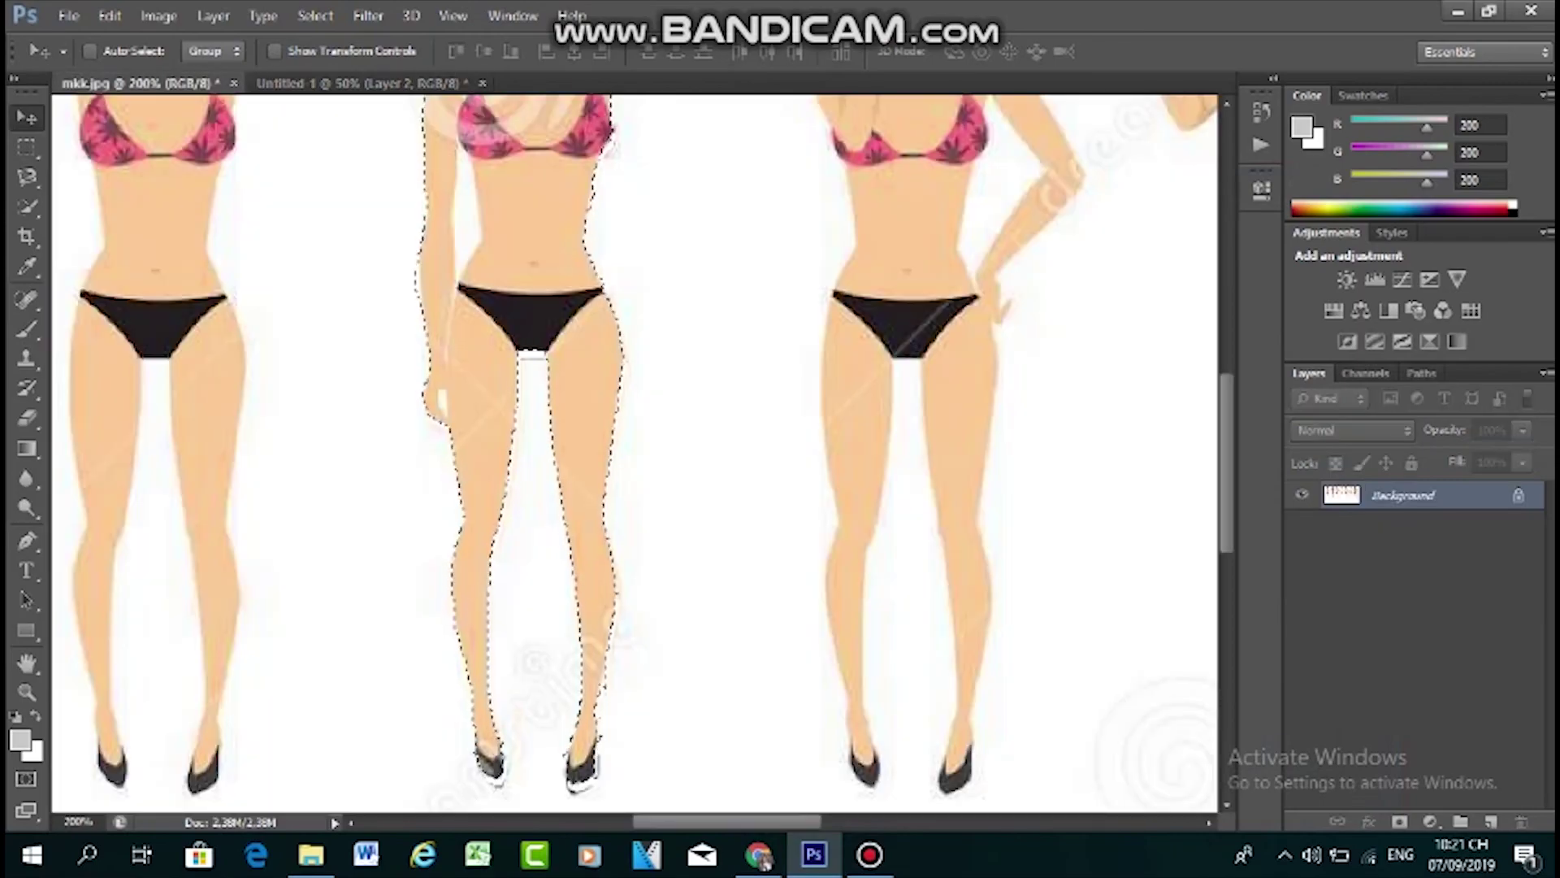
pyautogui.moveTo(569, 272); pyautogui.dragTo(620, 475)
pyautogui.moveTo(608, 464); pyautogui.dragTo(619, 466)
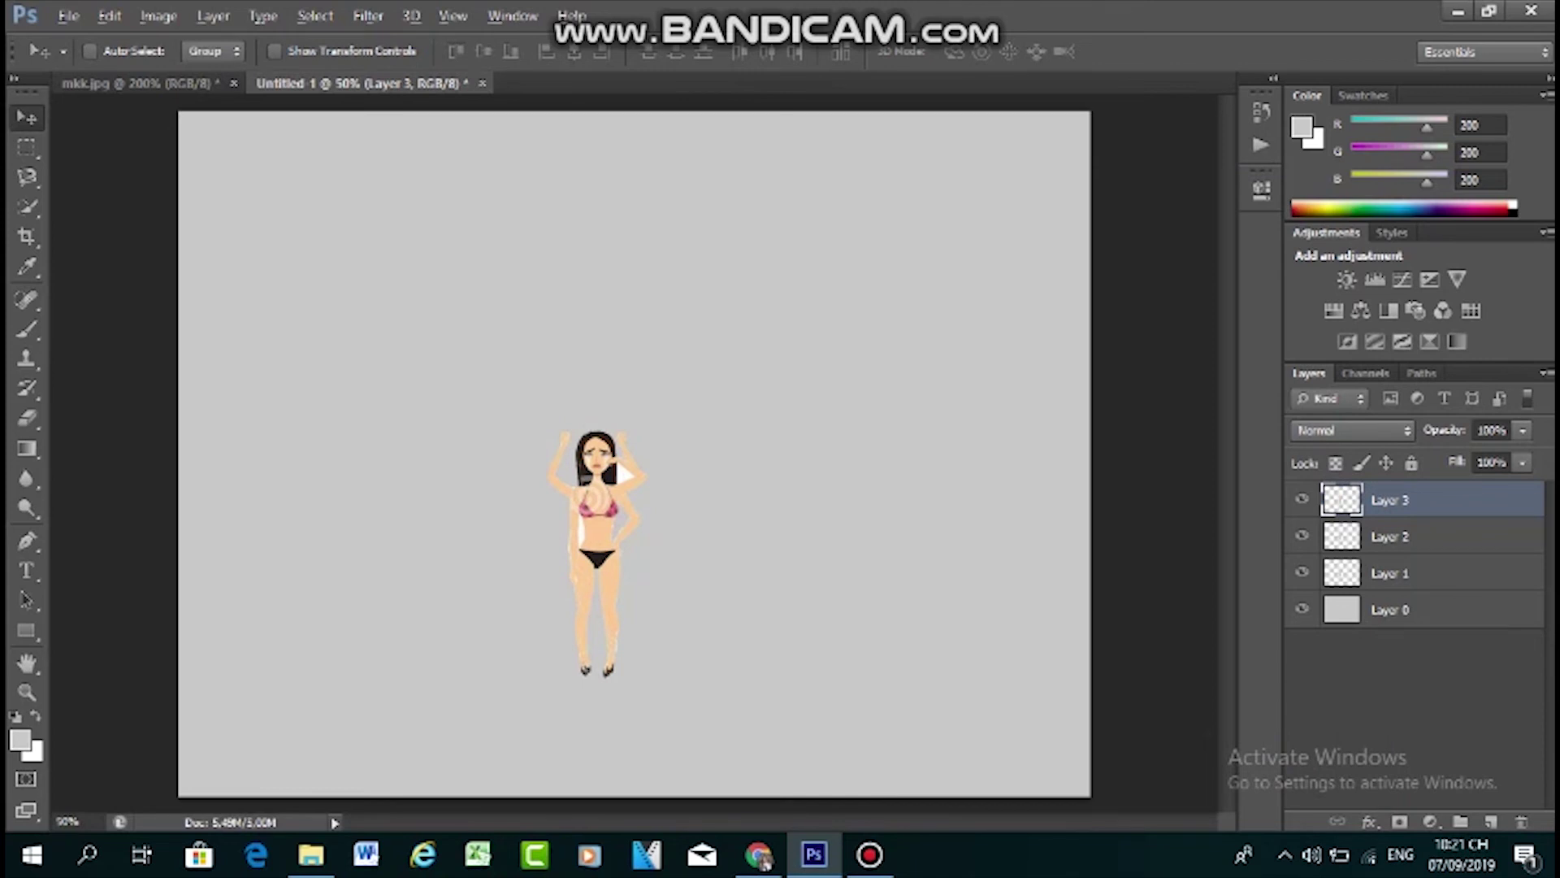
# On Layer 3, erase the white areas inside the crying woman's raised arm and between her straight arm and waist
pyautogui.hotkey('ctrl', '+')
pyautogui.hotkey('ctrl', '+')
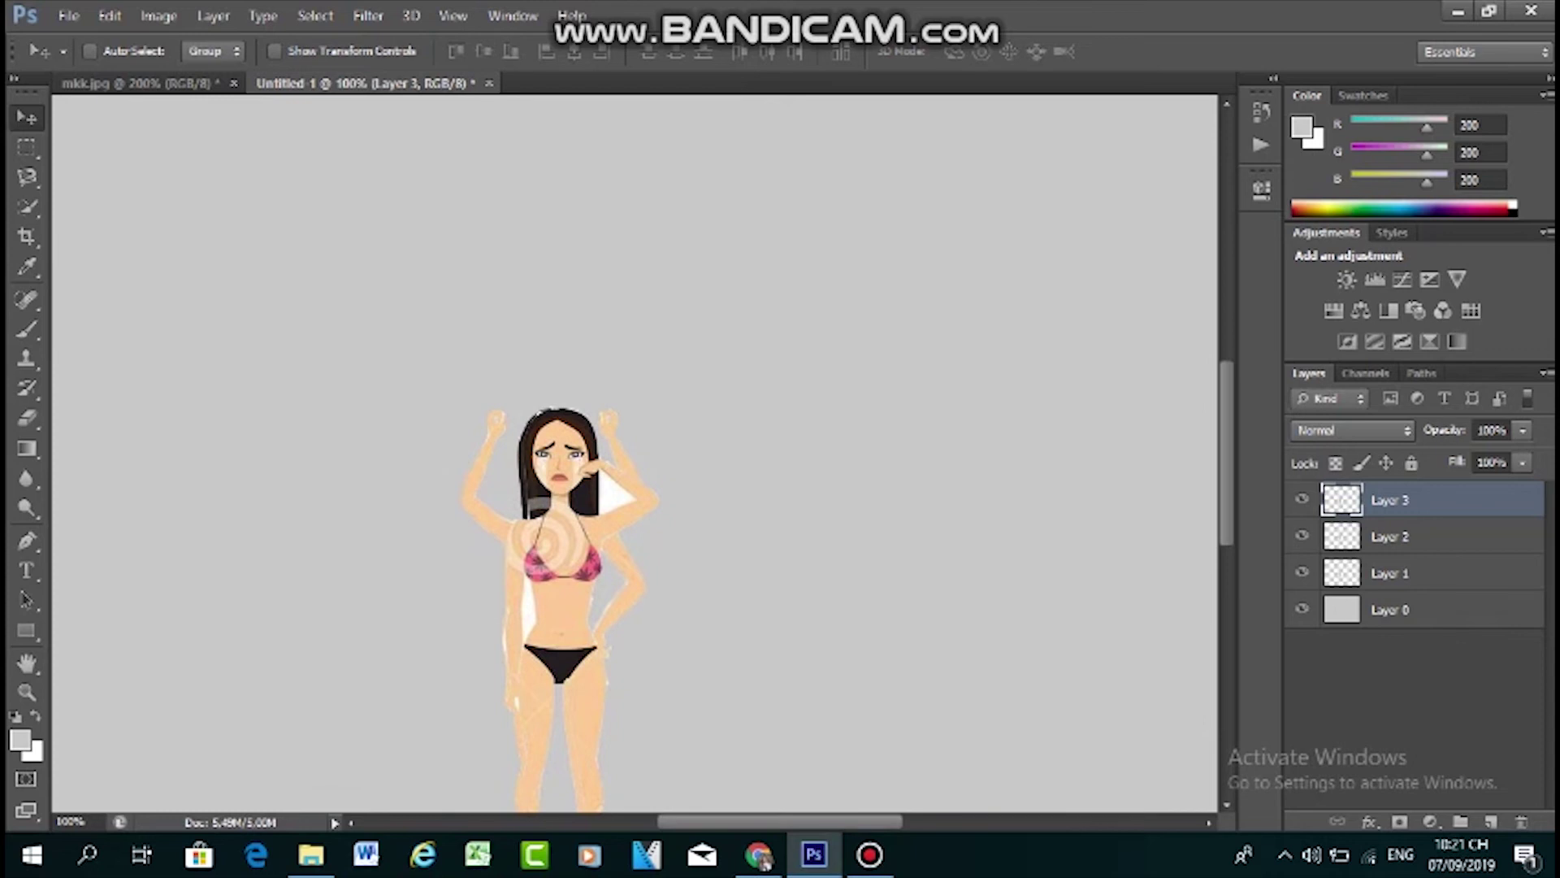
pyautogui.scroll(-3, 561, 520)
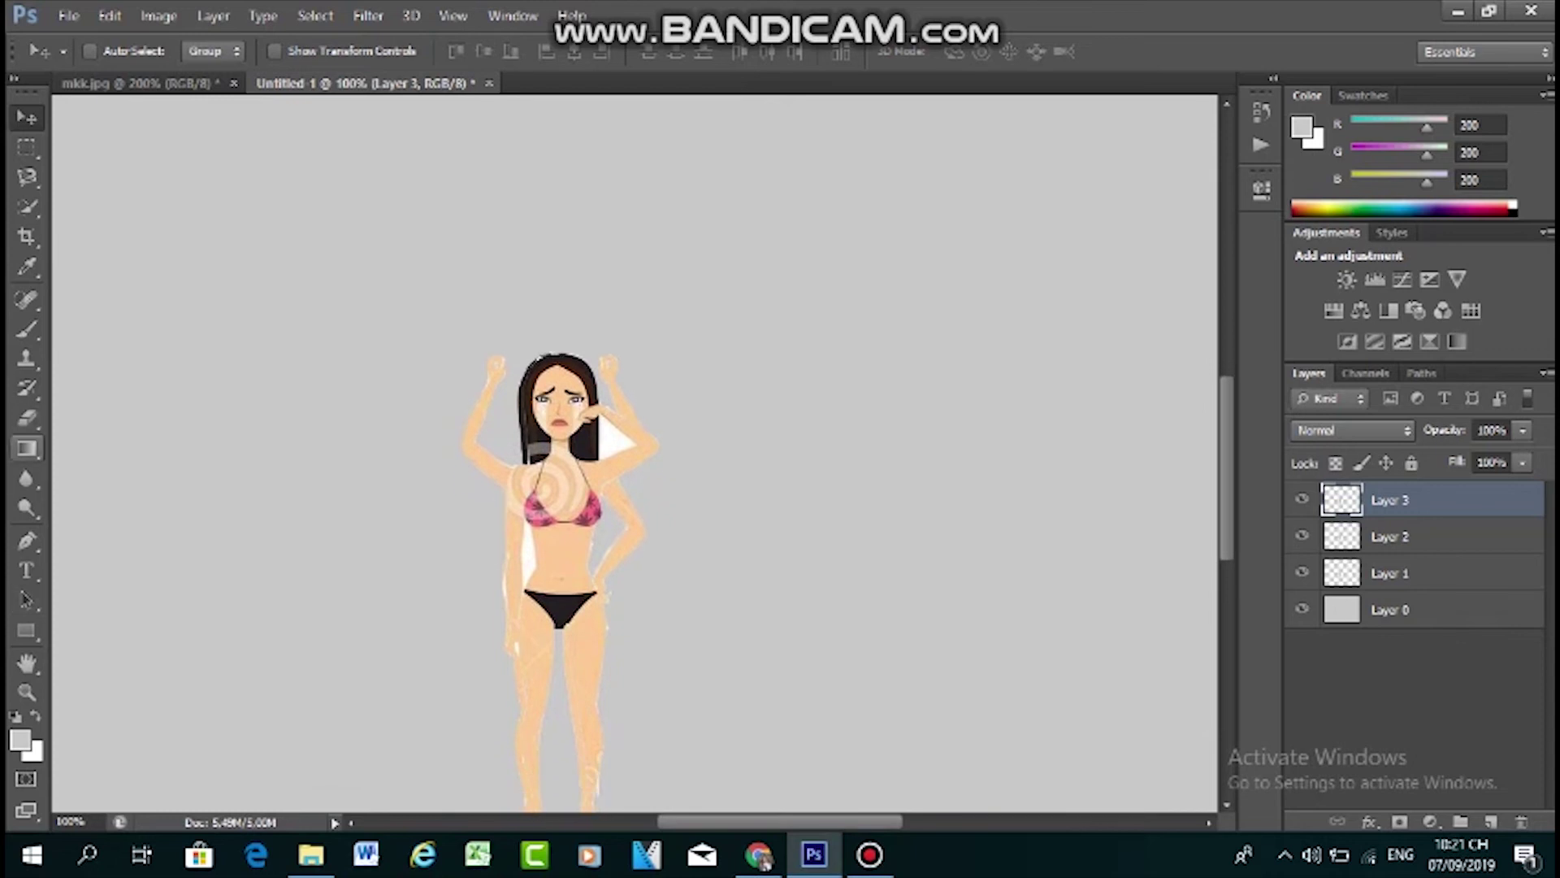
pyautogui.click(27, 419)
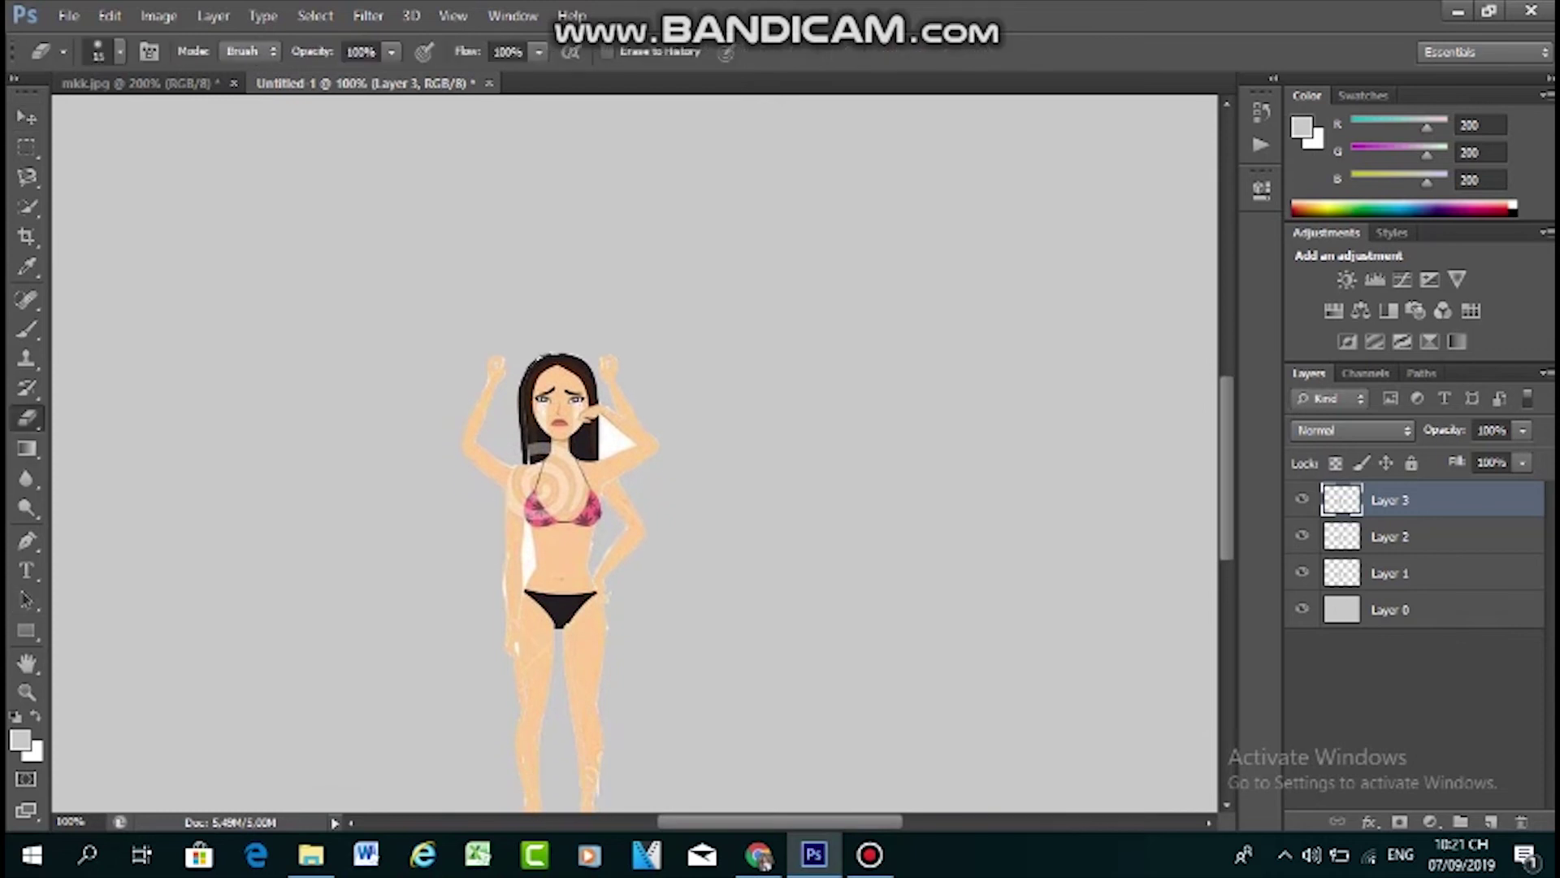
pyautogui.moveTo(601, 433); pyautogui.dragTo(625, 444)
pyautogui.moveTo(603, 429); pyautogui.dragTo(614, 433)
pyautogui.moveTo(527, 524); pyautogui.dragTo(528, 573)
pyautogui.scroll(-4, 561, 455)
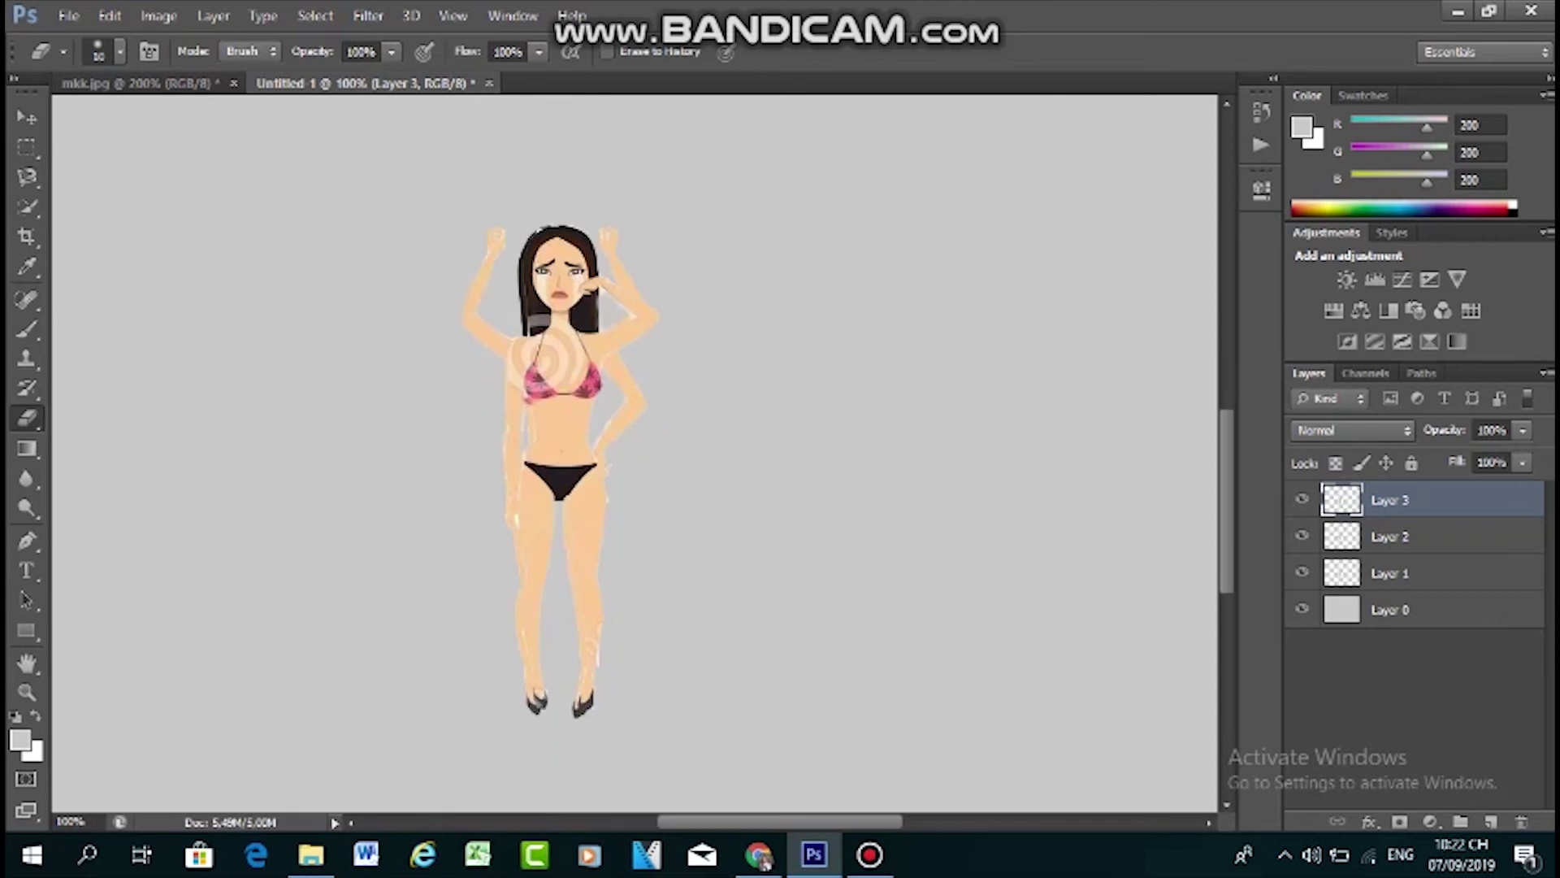
# In mkk.jpg, outline the woman with a hand on her cheek using the Magnetic Lasso, including the gap between her legs, and close the selection
pyautogui.click(138, 83)
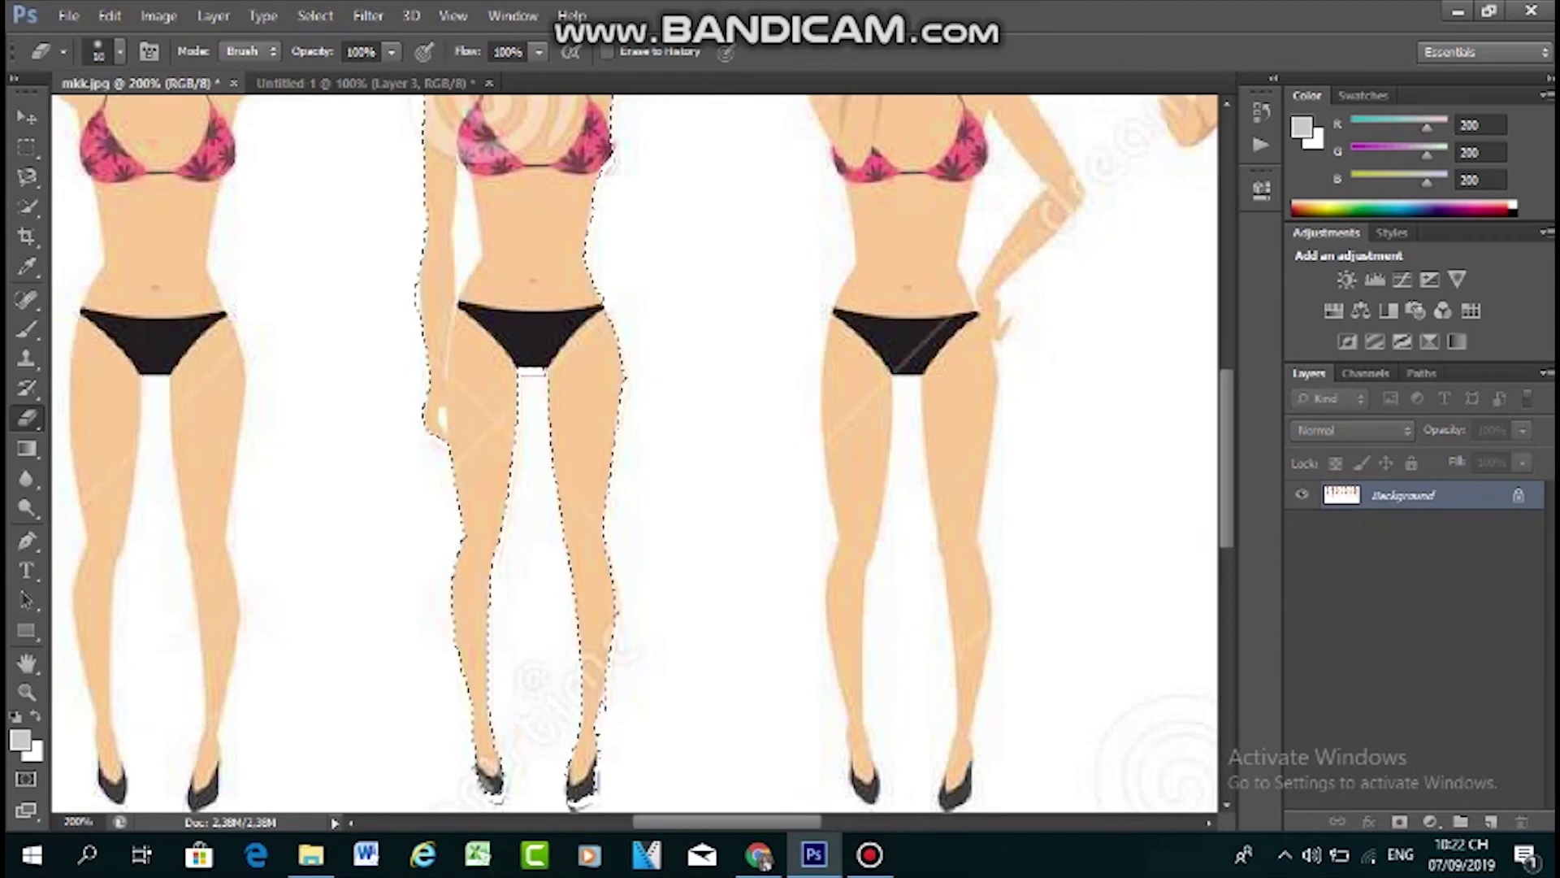
pyautogui.hscroll(10, 633, 455)
pyautogui.scroll(7, 634, 455)
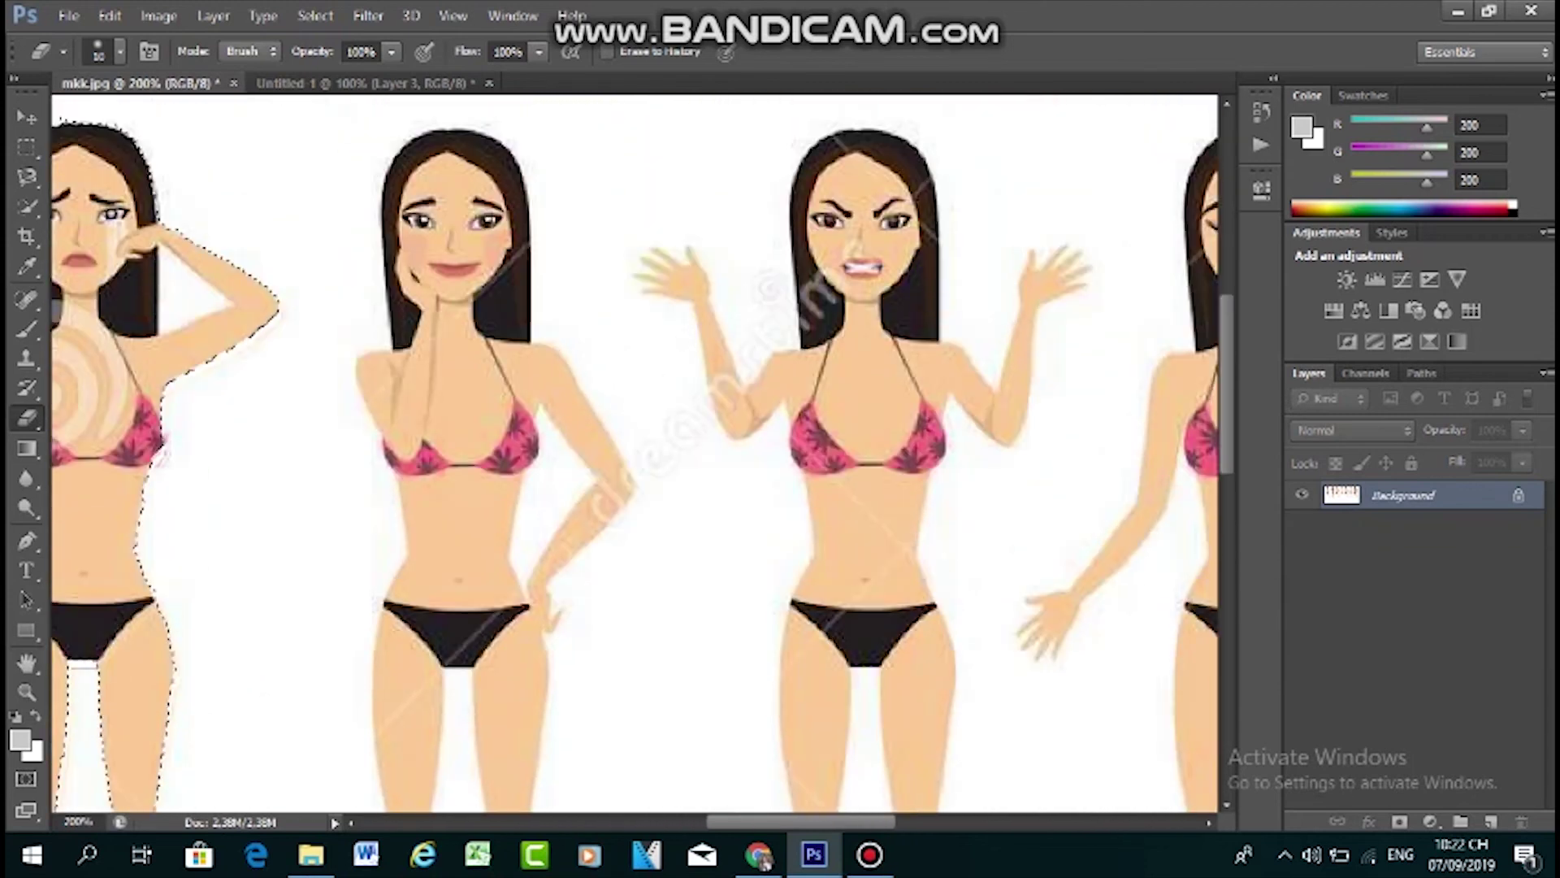
pyautogui.scroll(2, 634, 455)
pyautogui.click(27, 177)
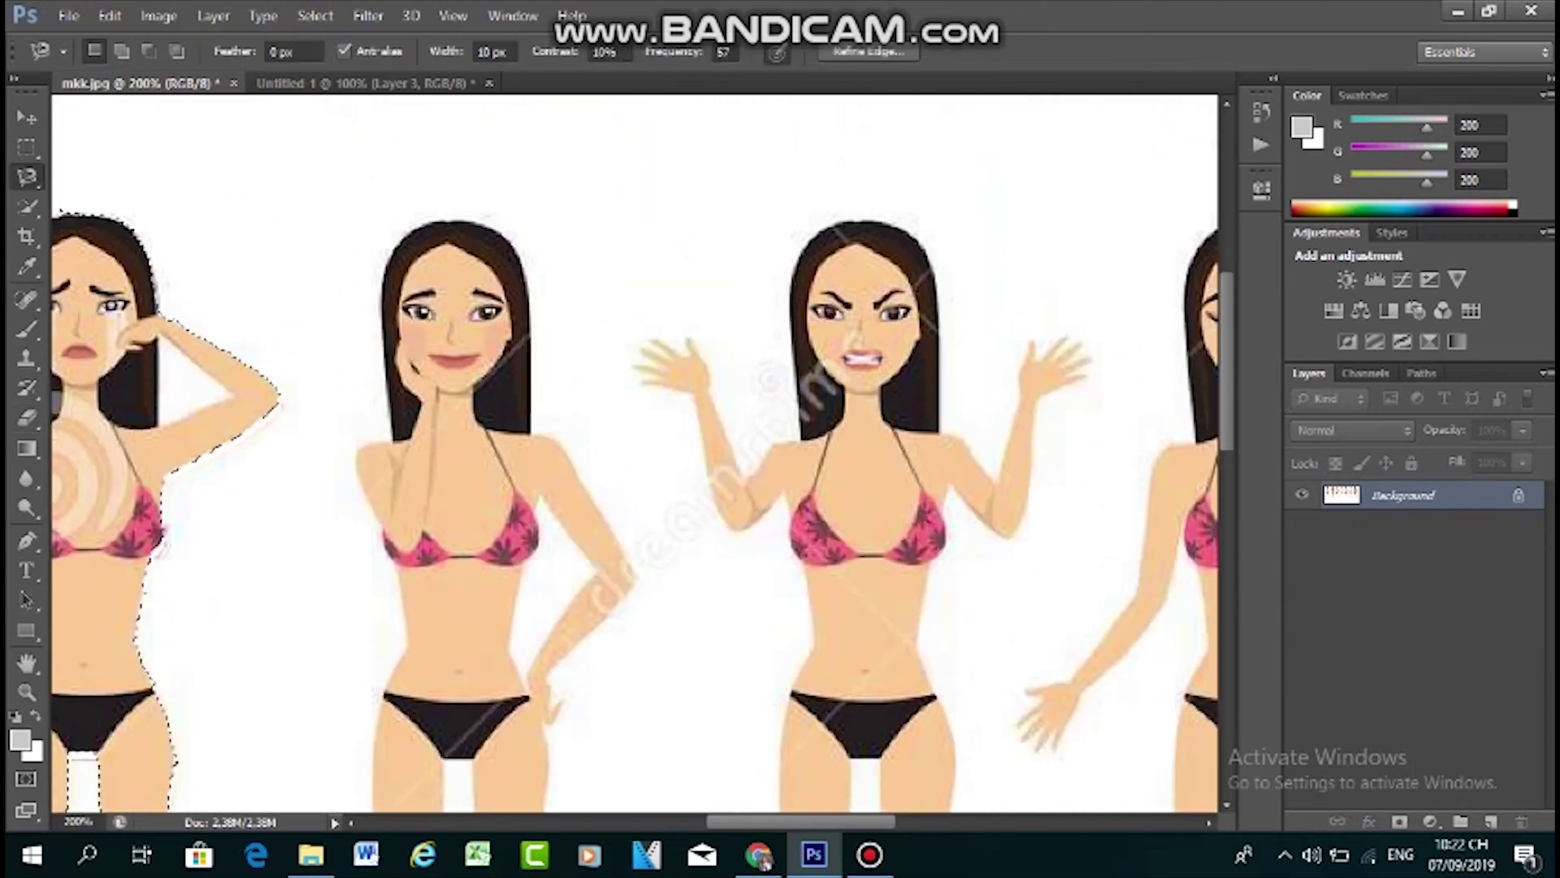
pyautogui.click(394, 437)
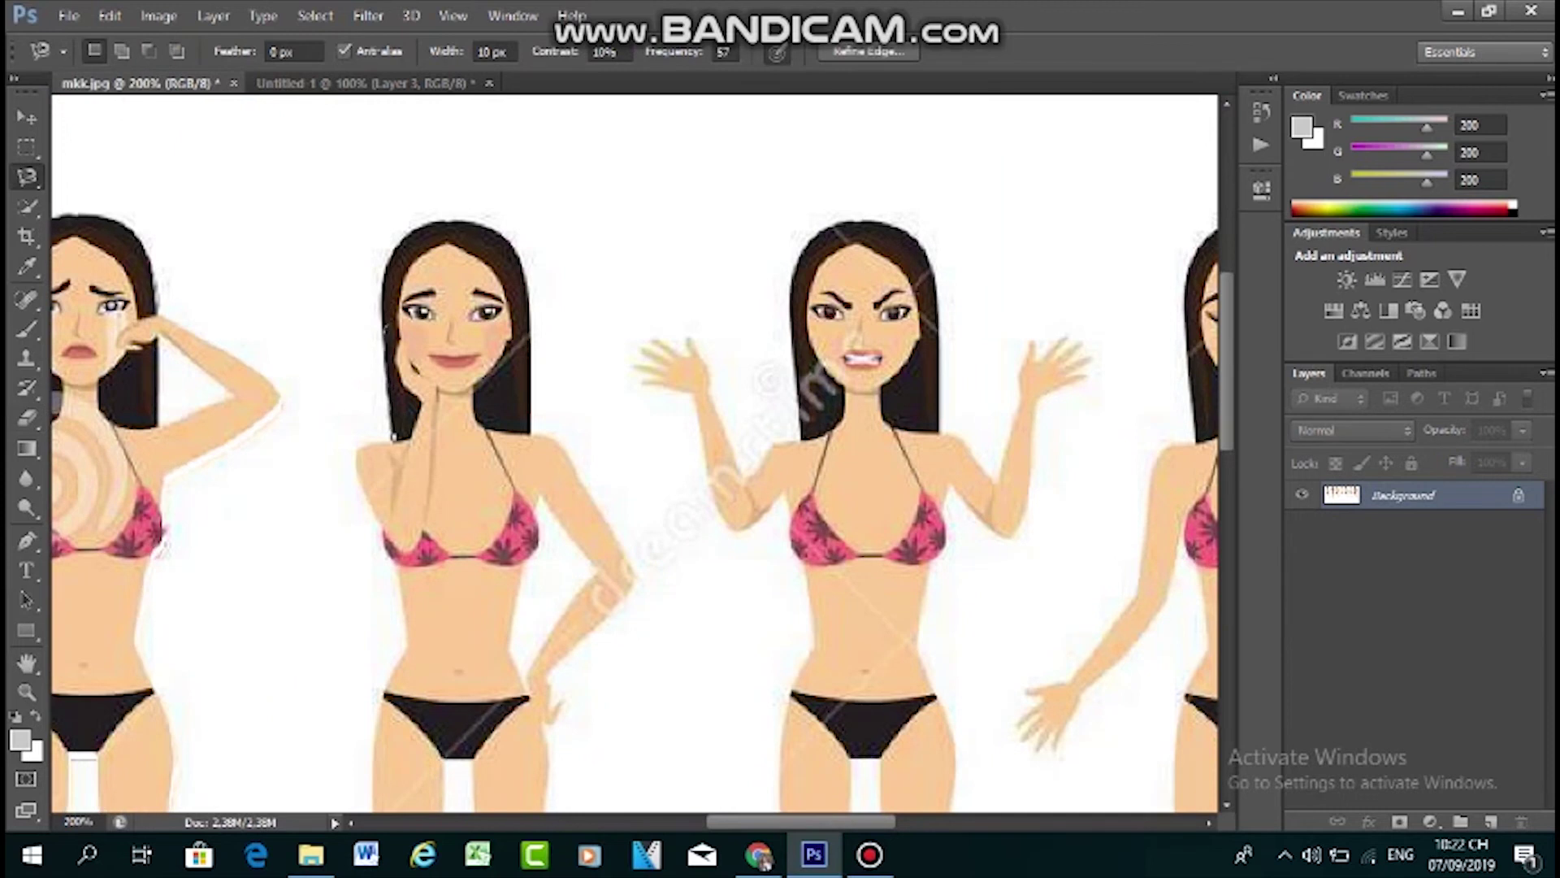
pyautogui.click(384, 282)
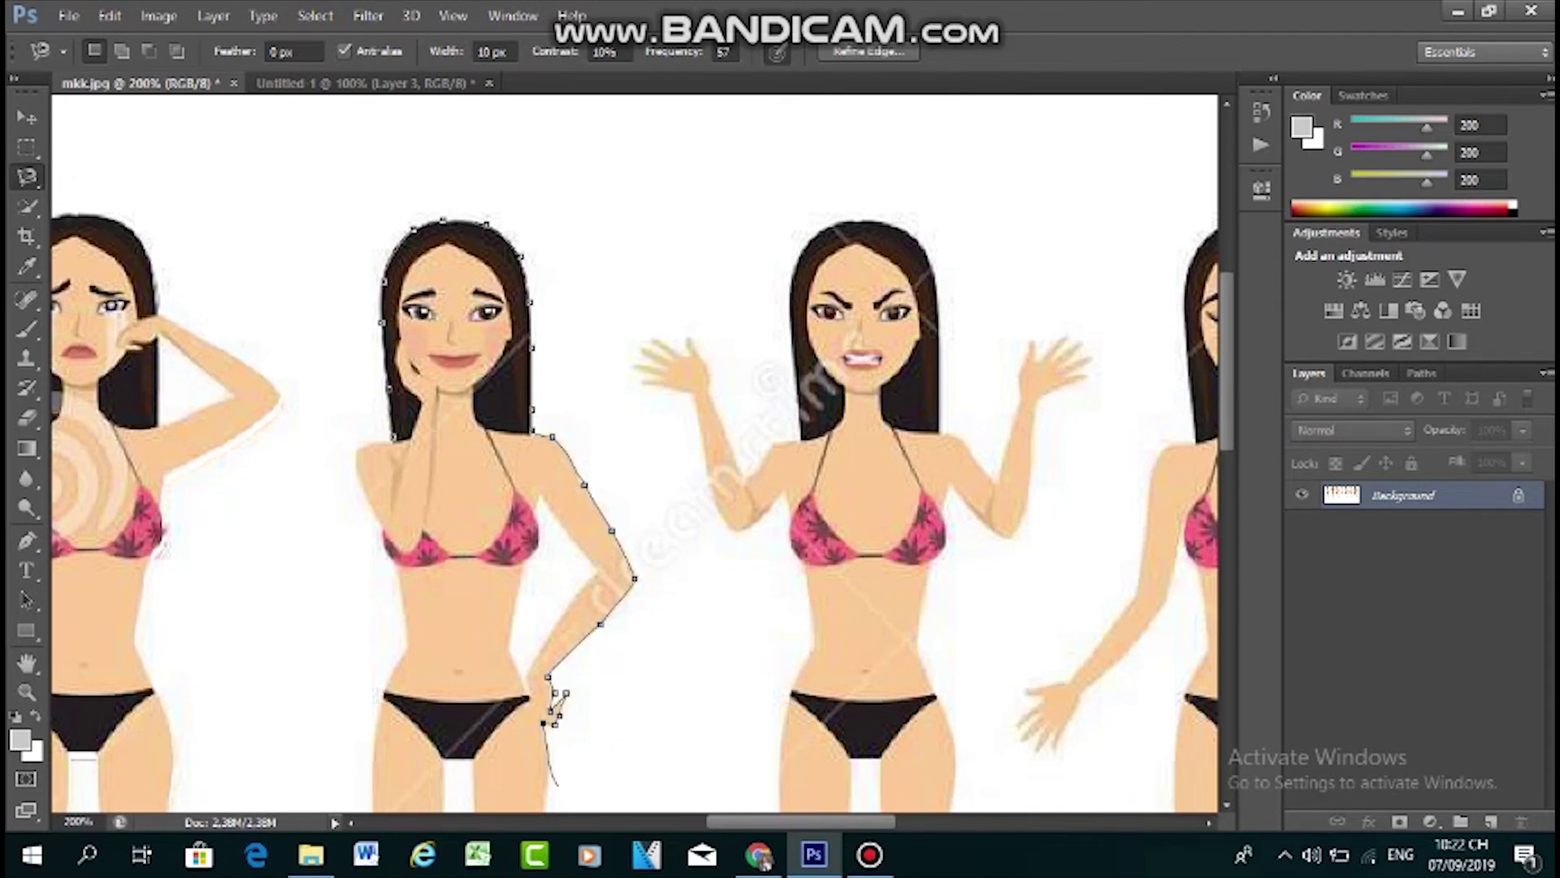
pyautogui.scroll(-5, 556, 699)
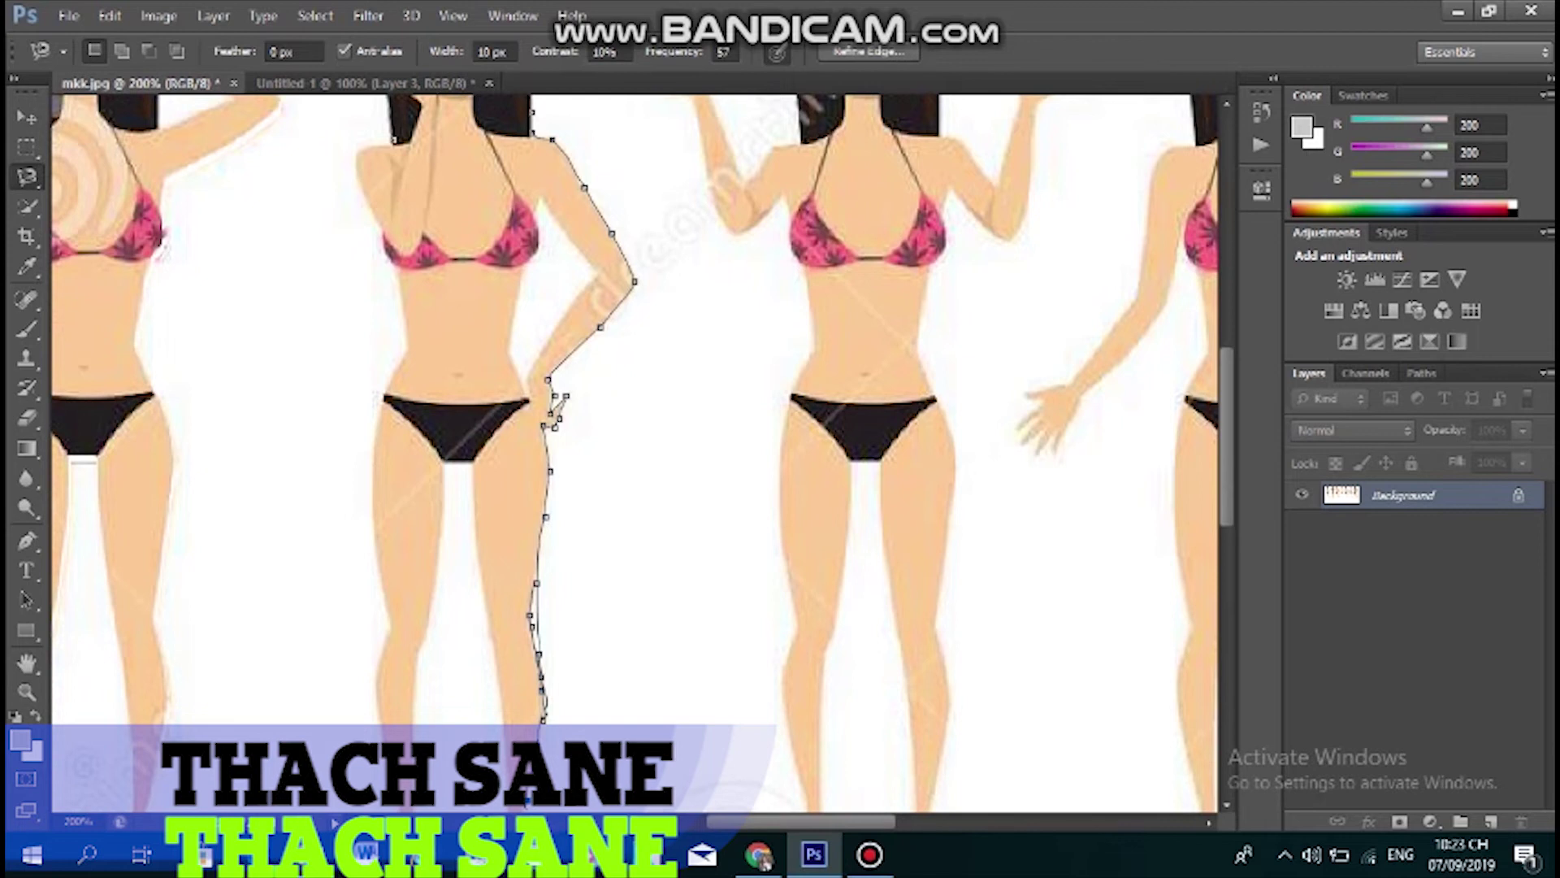
pyautogui.scroll(-2, 526, 780)
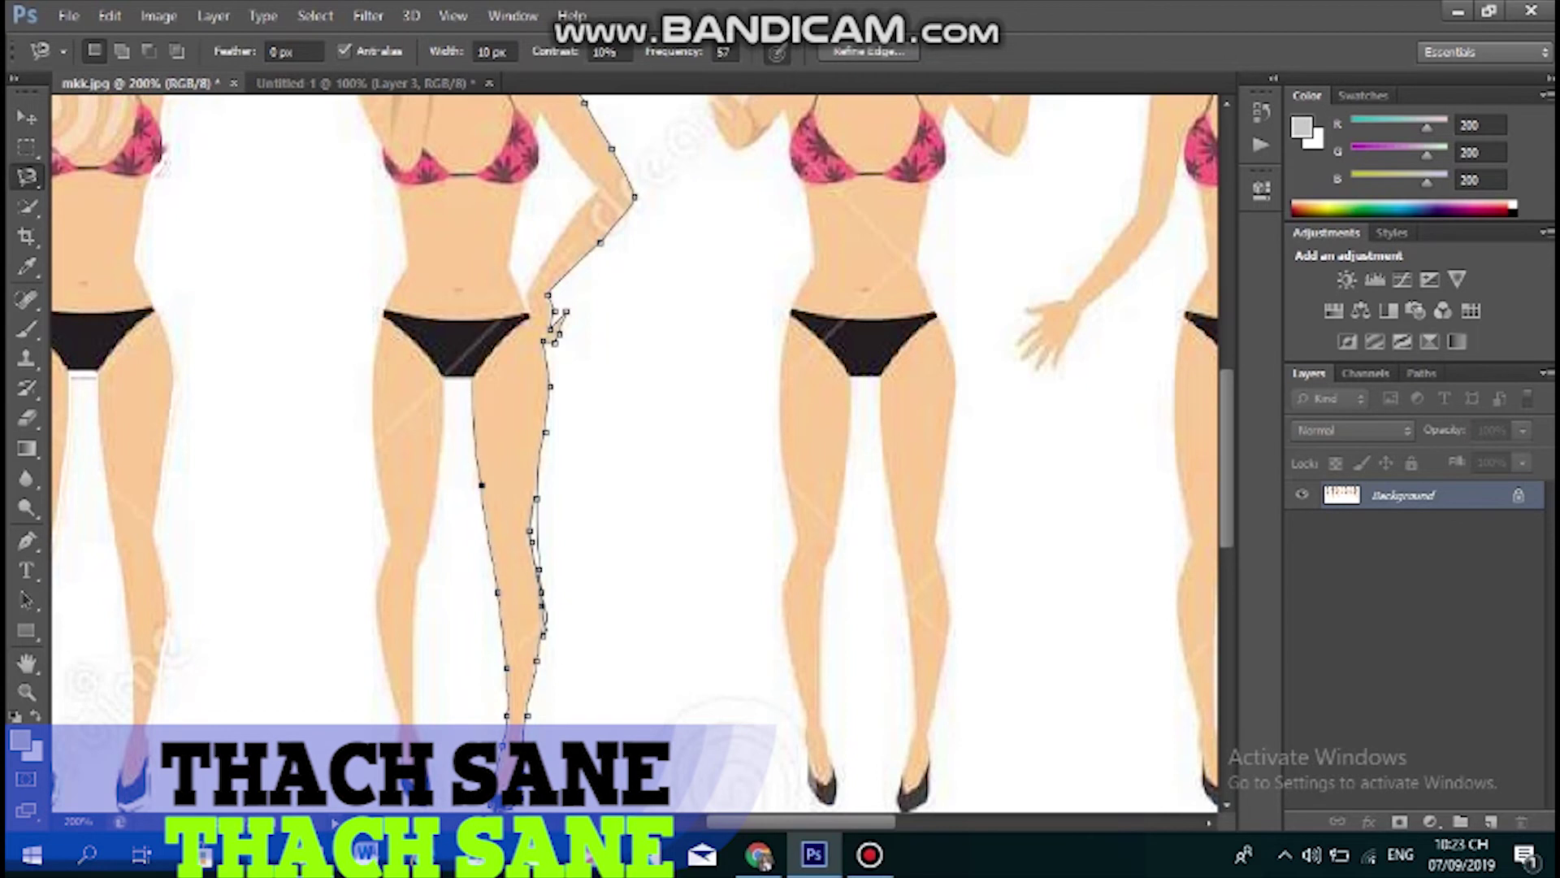
pyautogui.click(473, 379)
pyautogui.moveTo(471, 376)
pyautogui.mouseDown()
pyautogui.moveTo(439, 377)
pyautogui.moveTo(411, 543)
pyautogui.moveTo(414, 720)
pyautogui.mouseUp()
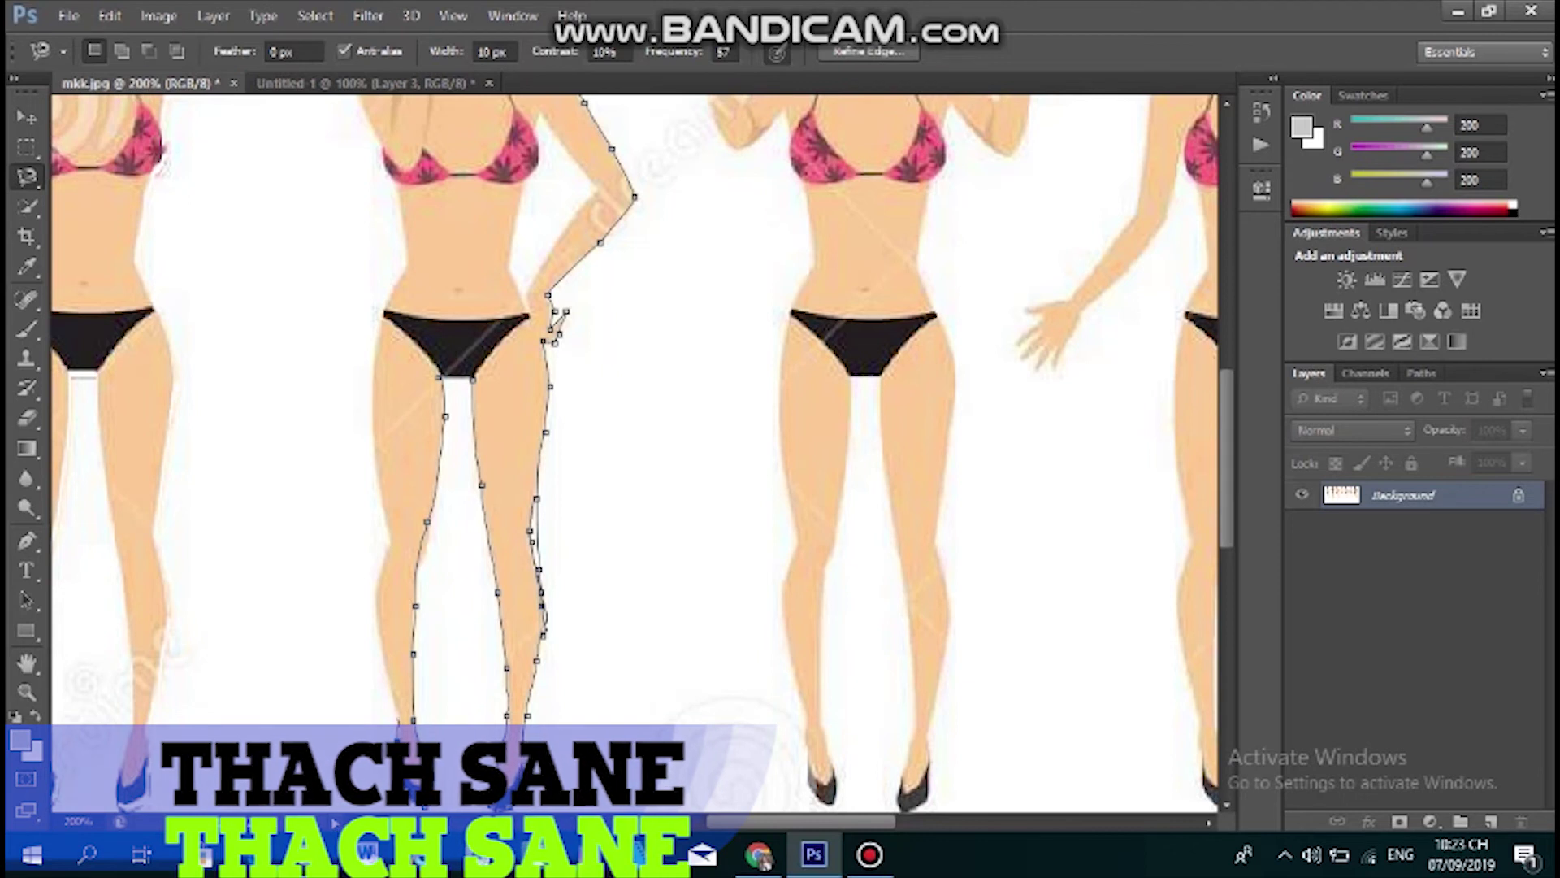
pyautogui.moveTo(397, 711)
pyautogui.mouseDown()
pyautogui.moveTo(378, 667)
pyautogui.moveTo(389, 539)
pyautogui.moveTo(372, 386)
pyautogui.moveTo(400, 215)
pyautogui.moveTo(363, 99)
pyautogui.moveTo(342, 96)
pyautogui.moveTo(374, 192)
pyautogui.mouseUp()
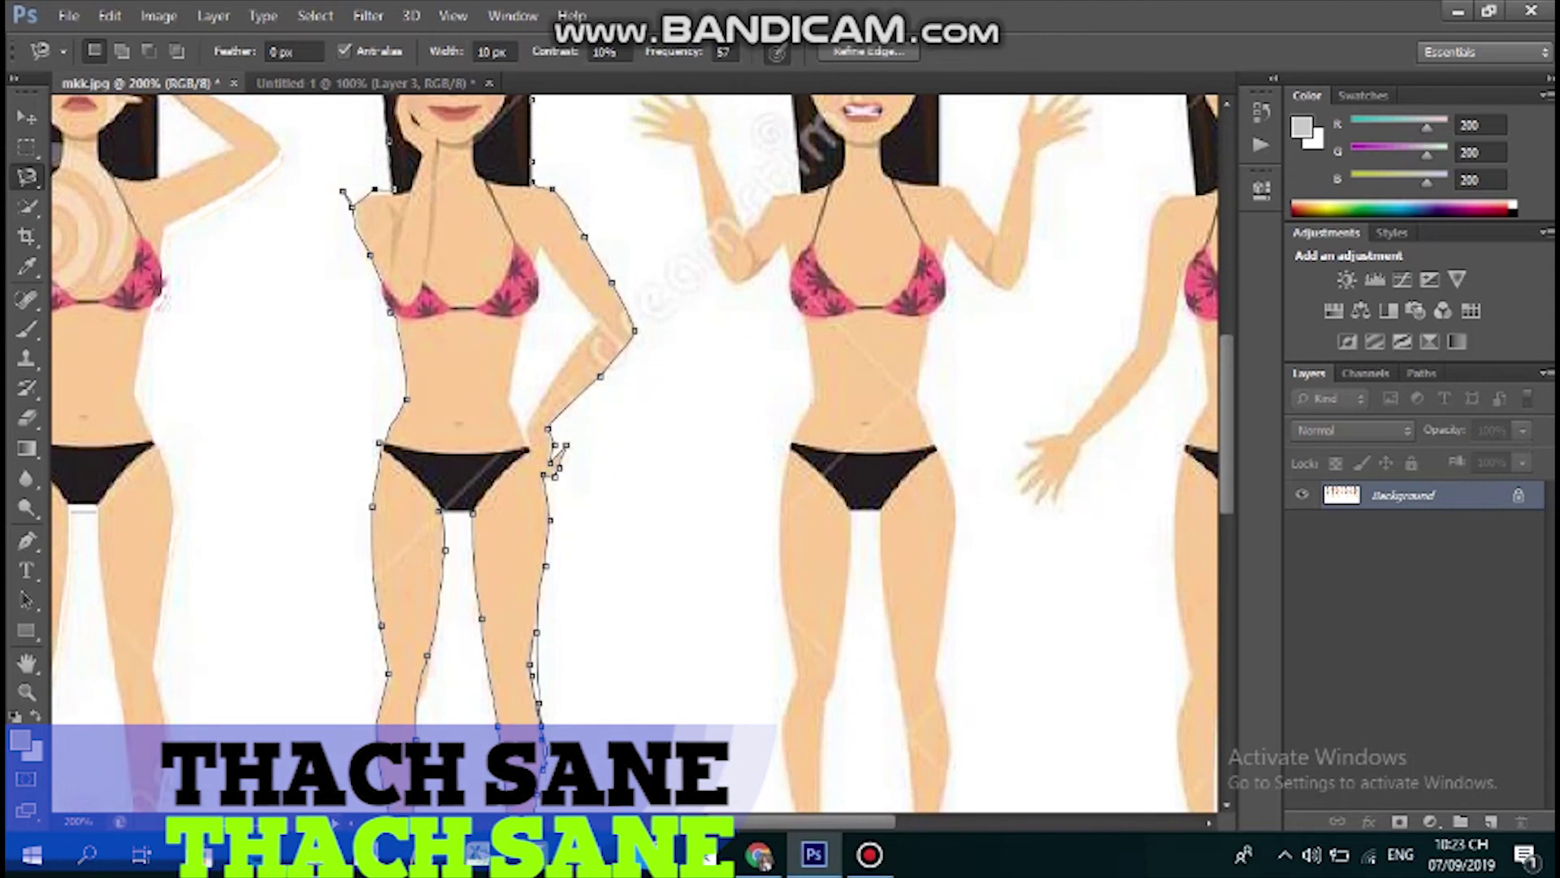
pyautogui.doubleClick(374, 192)
# Move the selected hand-on-cheek woman into Untitled-1 as a new layer and align her over the other women
pyautogui.press('v')
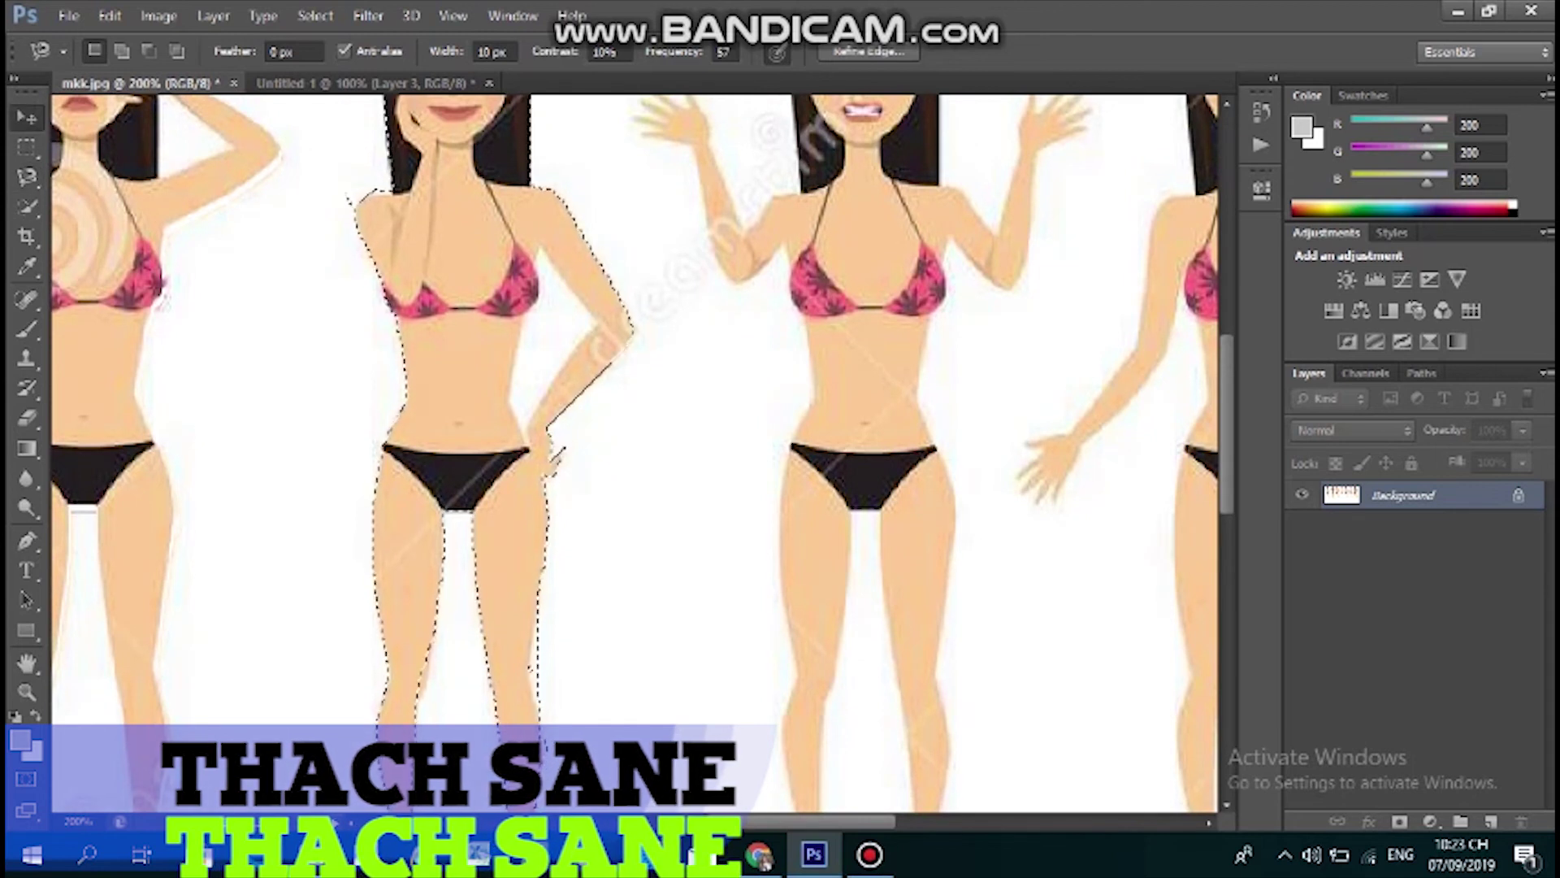
pyautogui.moveTo(462, 363); pyautogui.dragTo(396, 85)
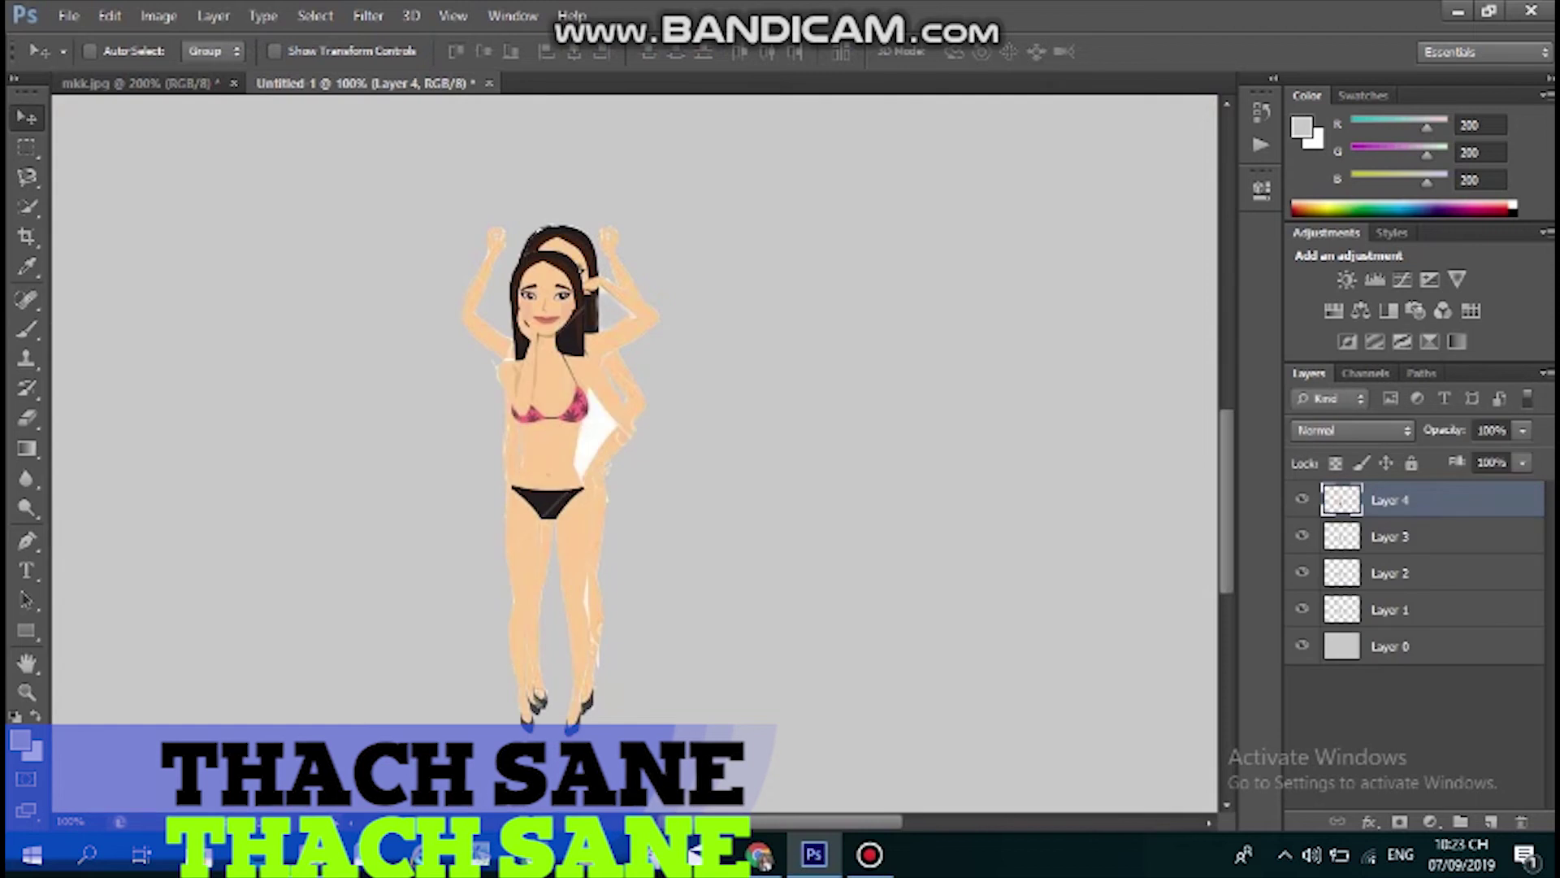
pyautogui.moveTo(547, 382); pyautogui.dragTo(561, 357)
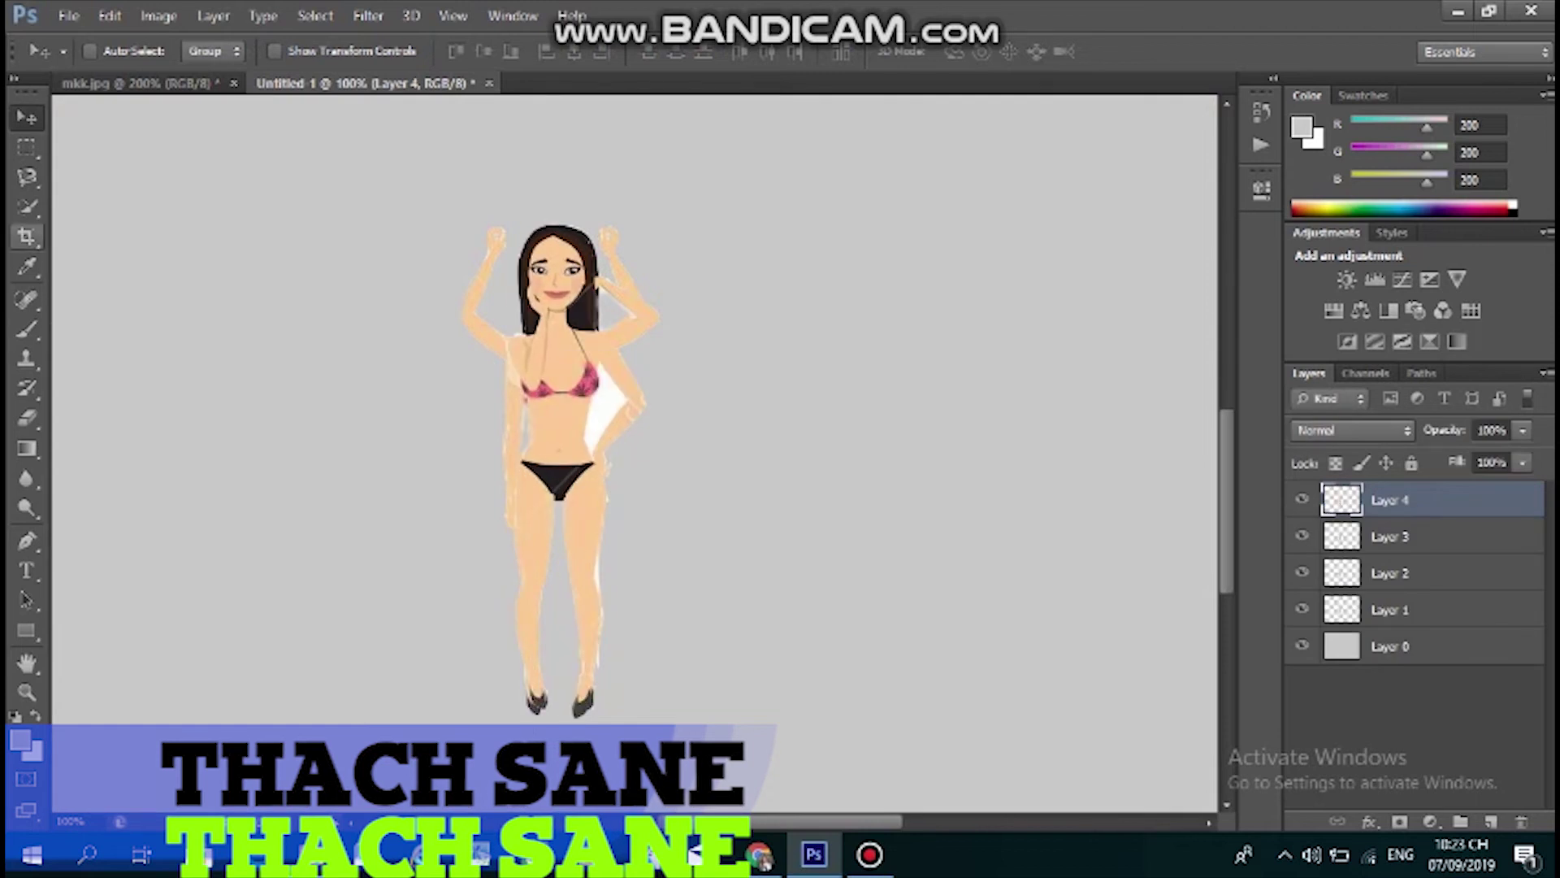
# Erase the white area between the hand-on-cheek woman's bent arm and her waist on Layer 4
pyautogui.press('e')
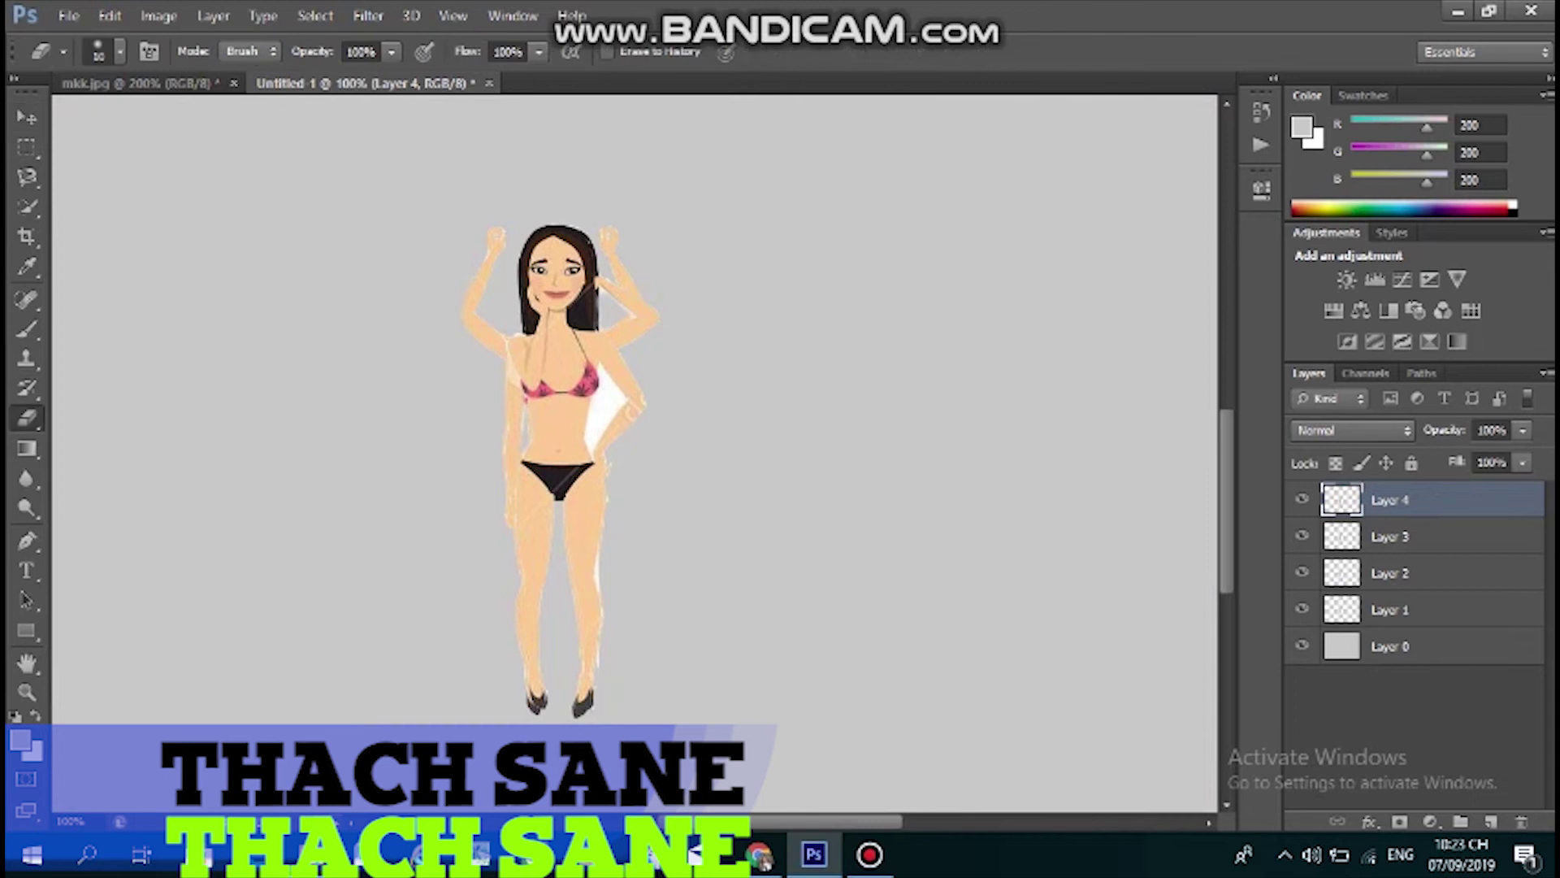
pyautogui.moveTo(600, 400); pyautogui.dragTo(600, 436)
pyautogui.moveTo(603, 377); pyautogui.dragTo(615, 396)
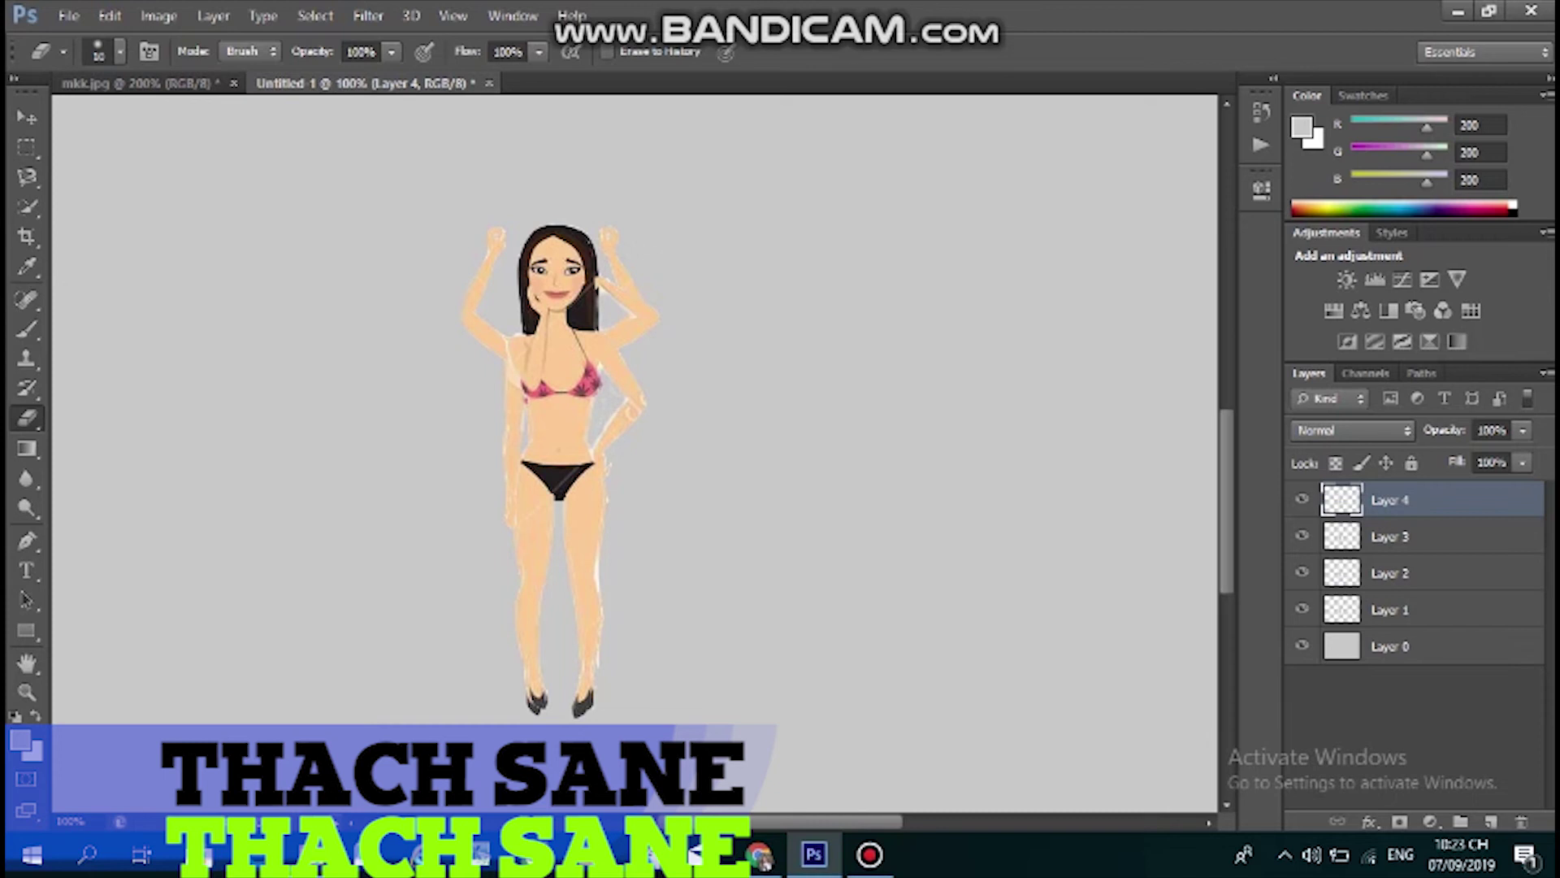
pyautogui.scroll(-1, 633, 452)
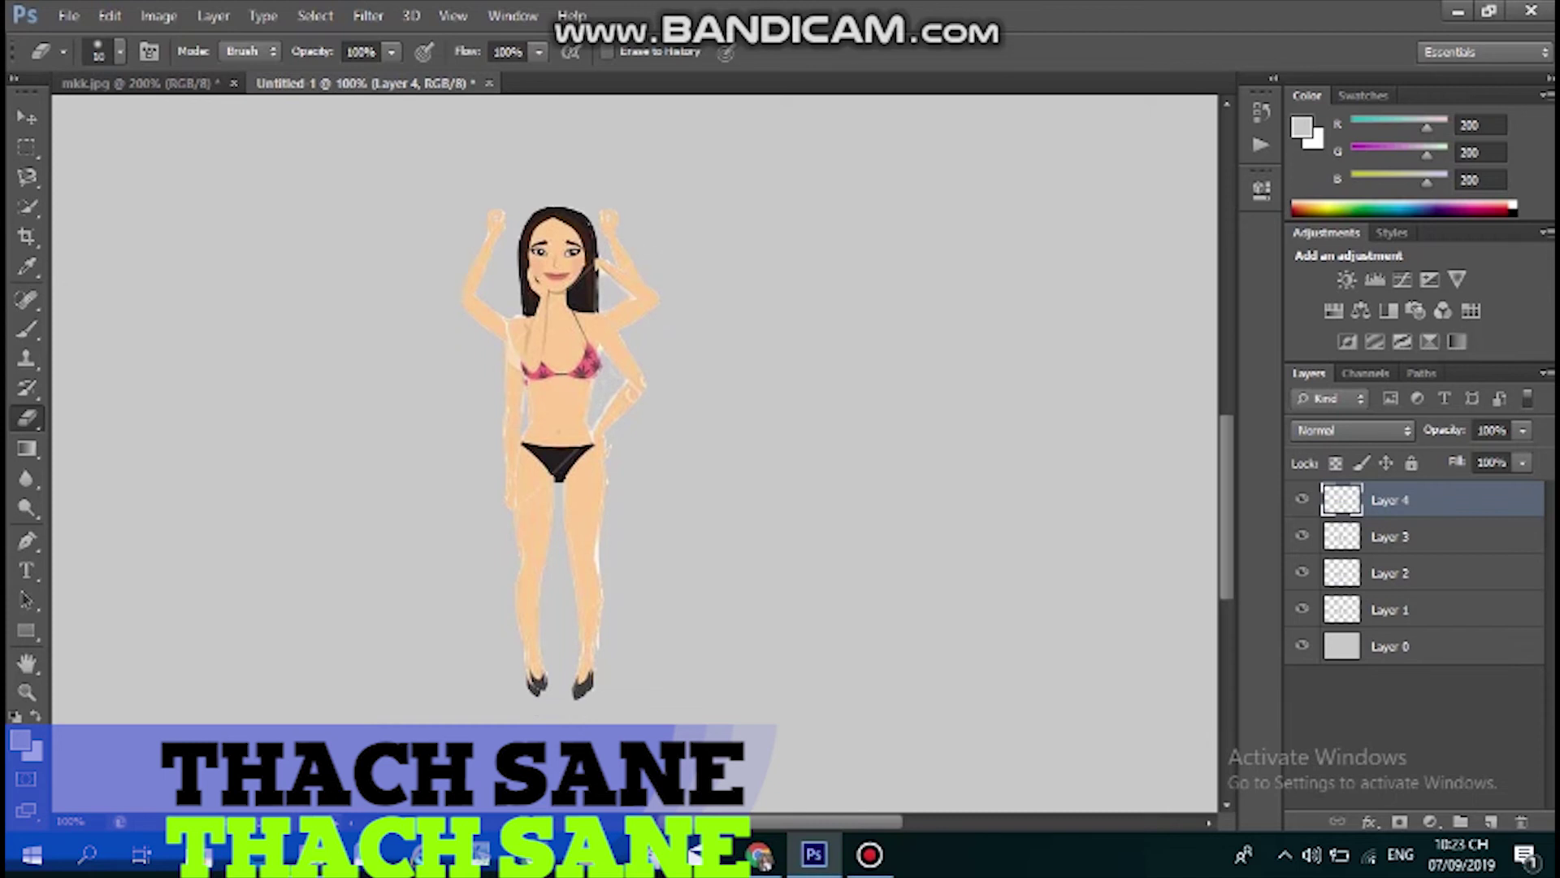
pyautogui.hotkey('ctrl', '-')
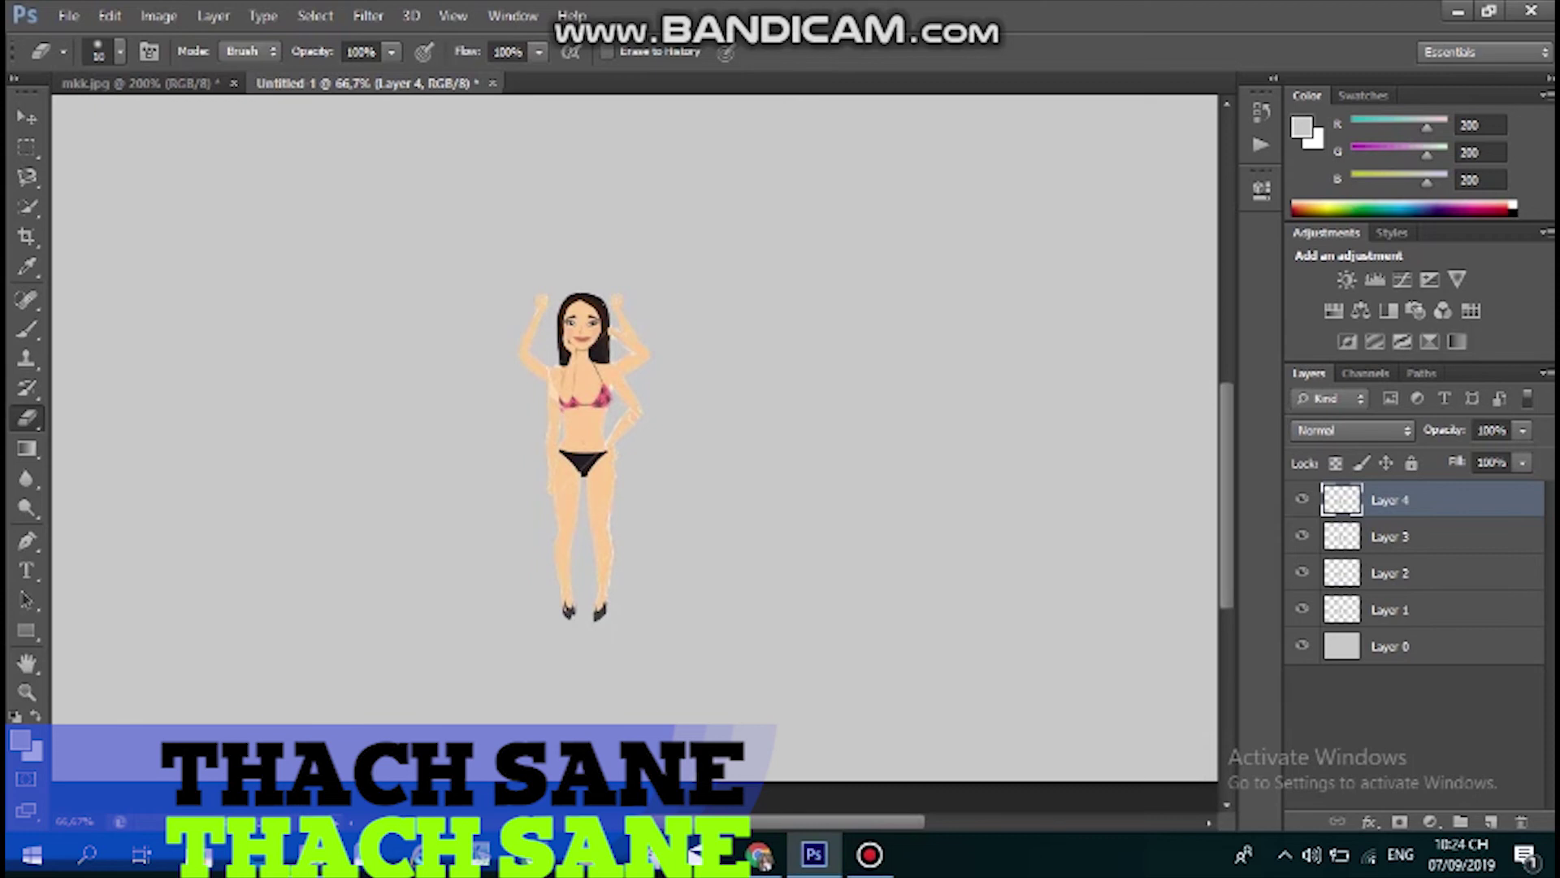
# In mkk.jpg, trace the angry woman with the Magnetic Lasso from her hair around one raised hand and down around both legs
pyautogui.click(145, 84)
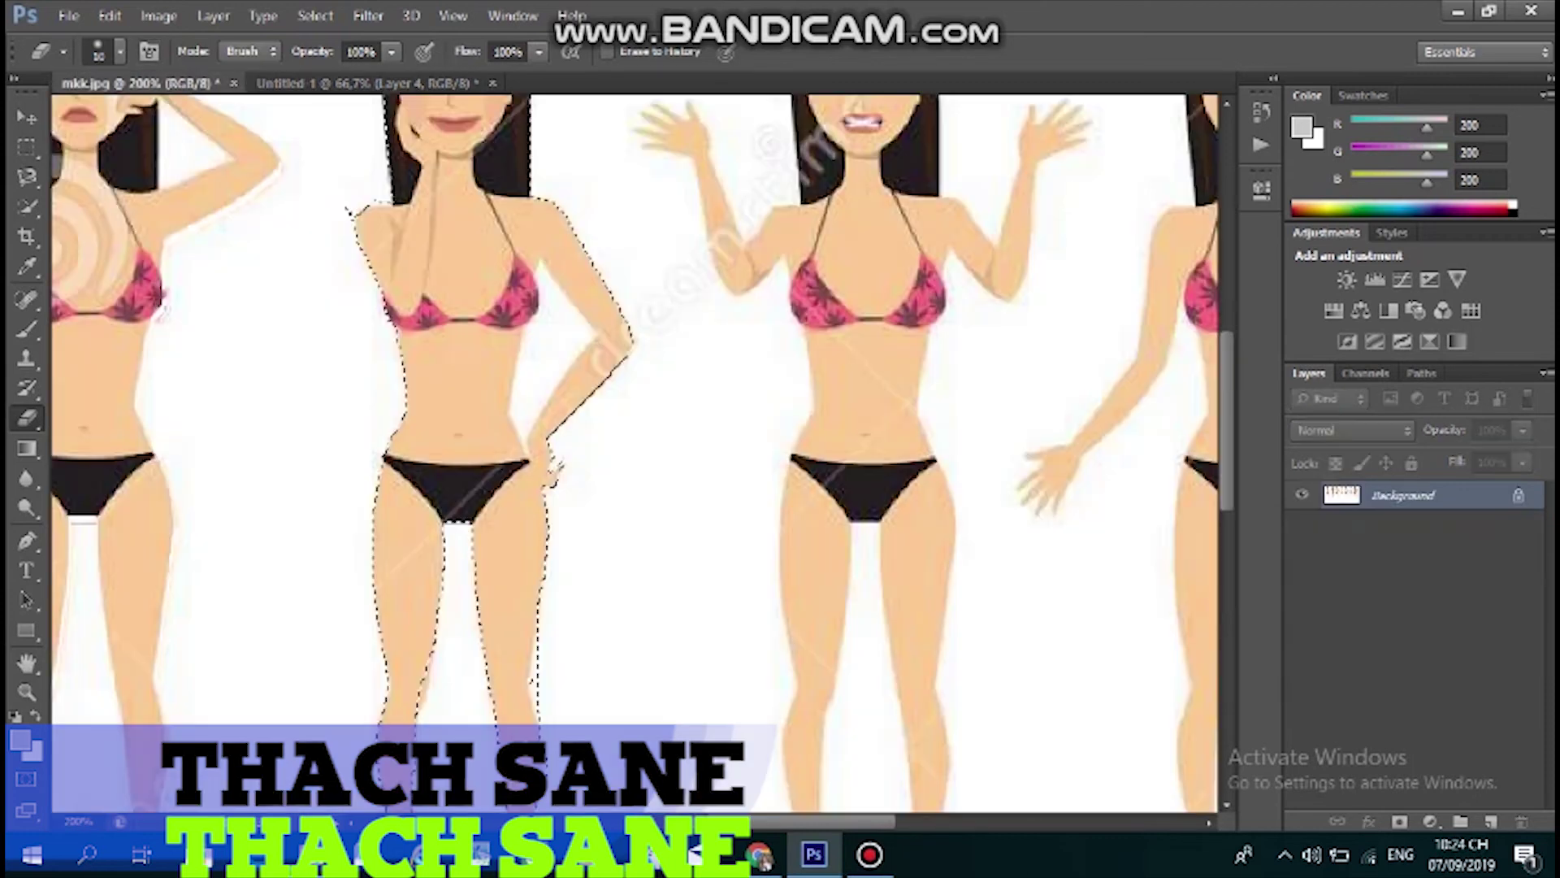
pyautogui.hotkey('ctrl', '-')
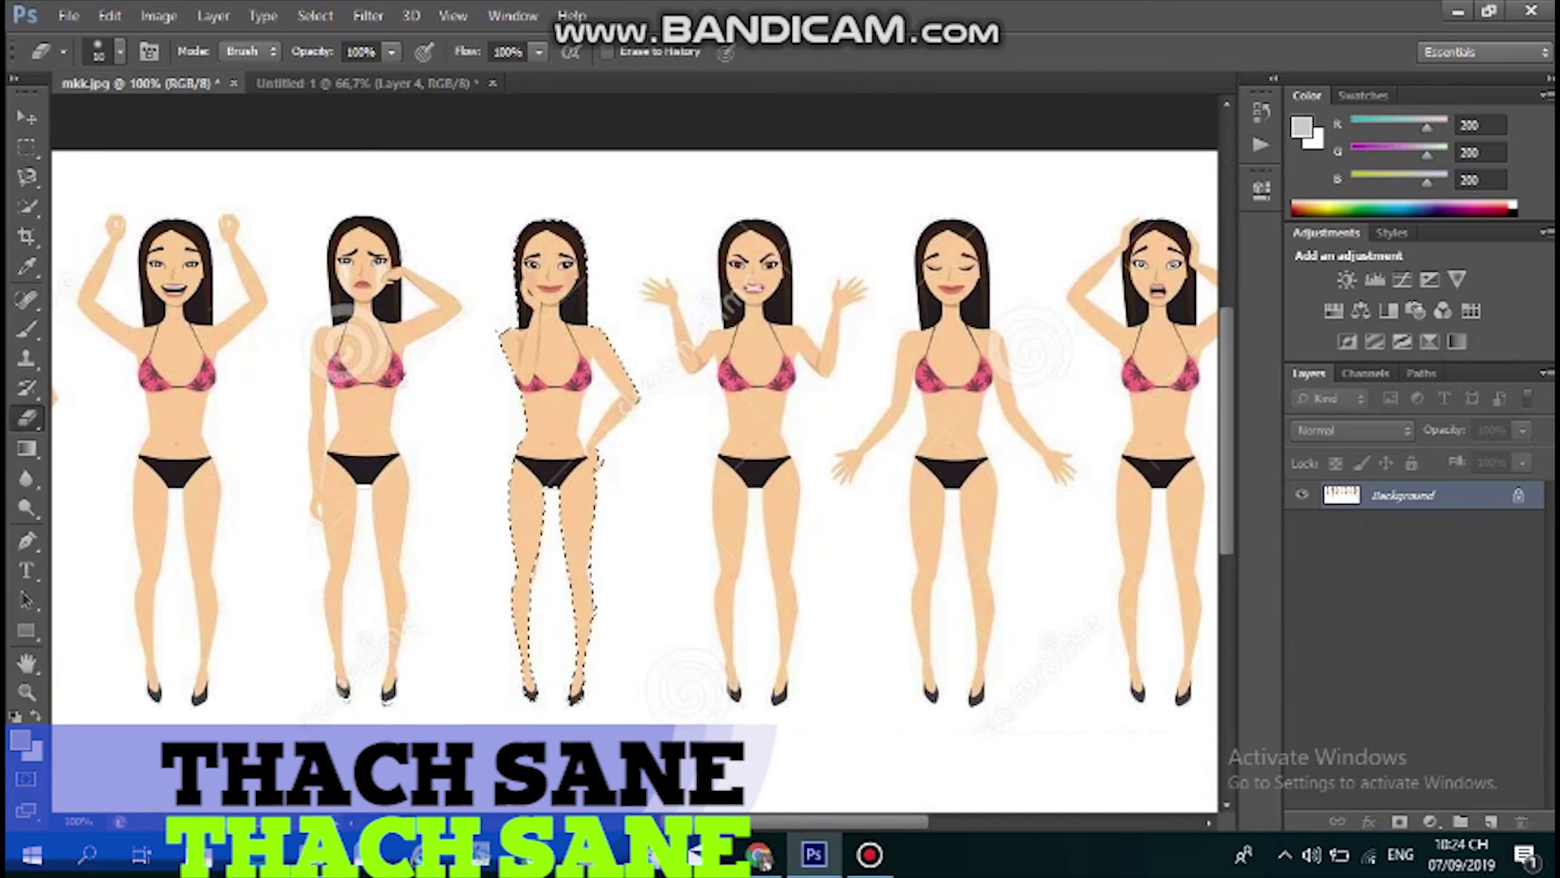
pyautogui.hscroll(5, 634, 480)
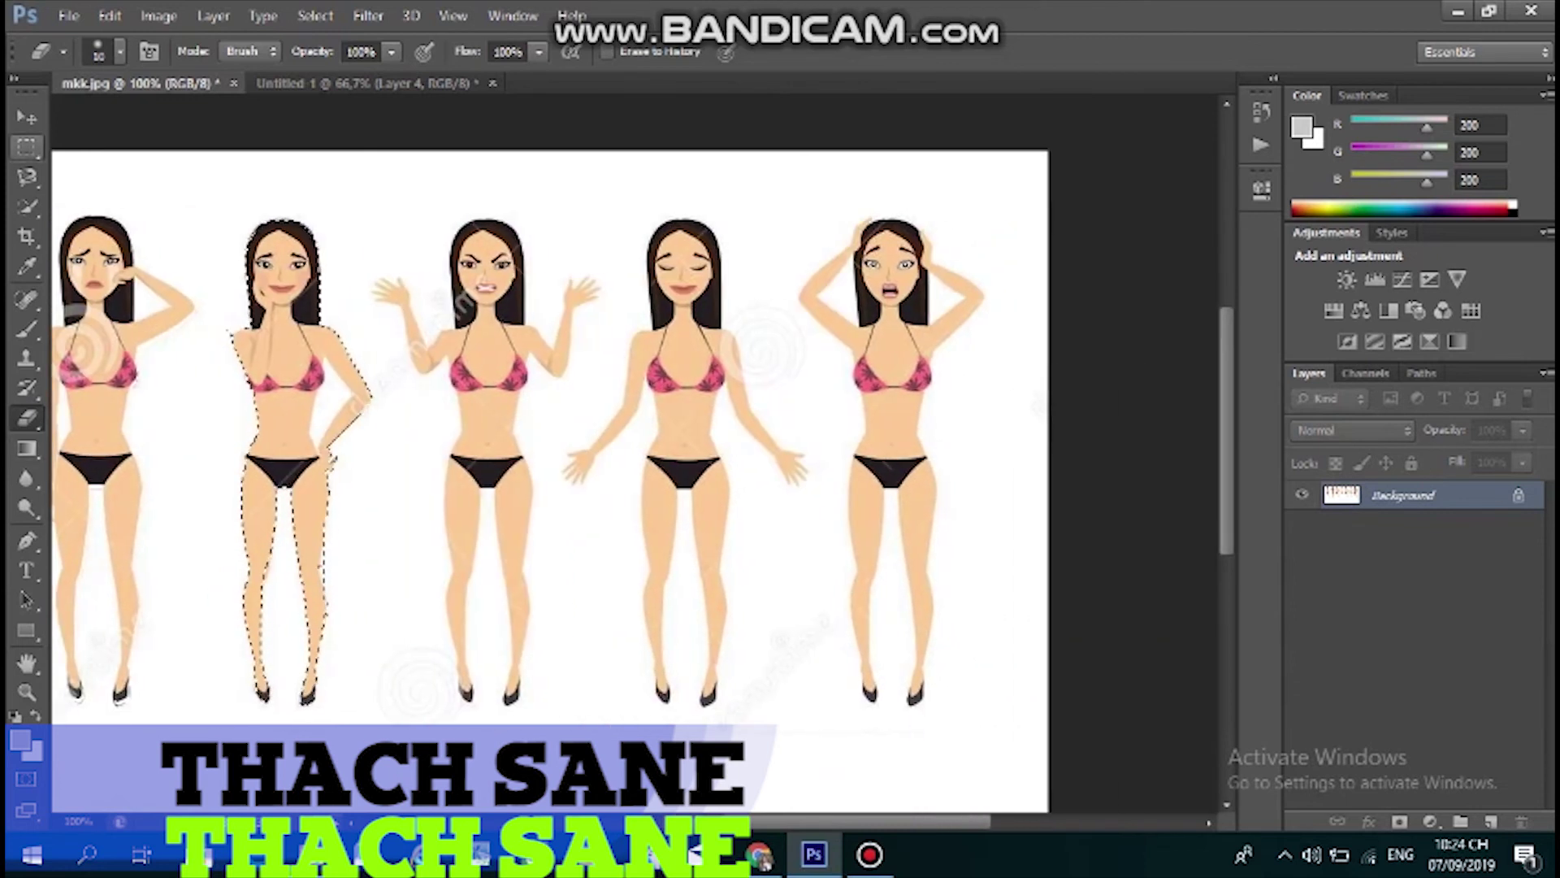
pyautogui.click(27, 176)
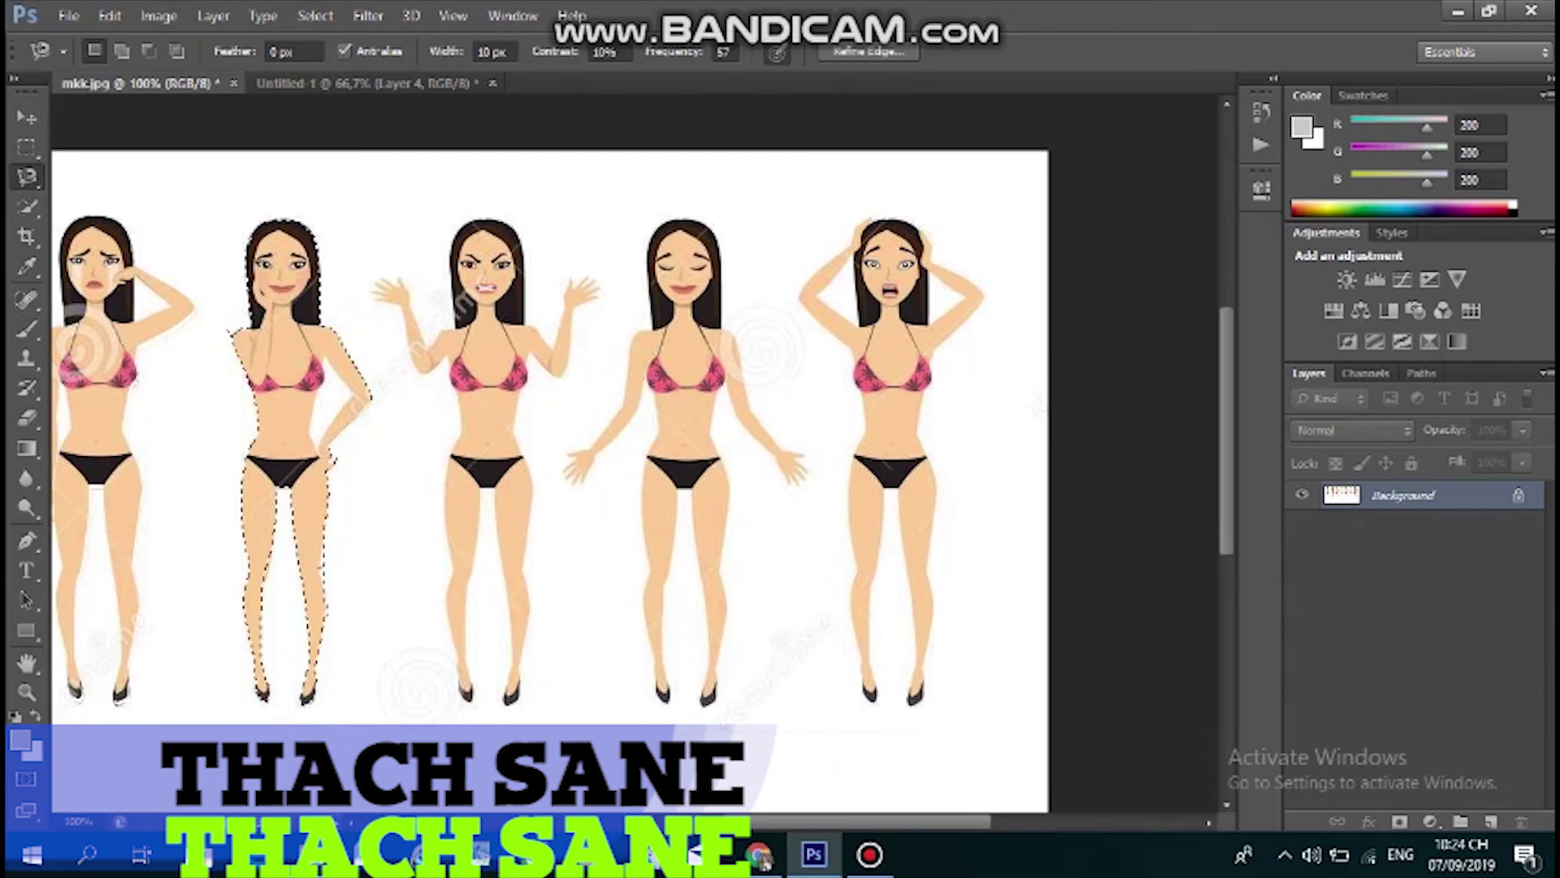
pyautogui.click(456, 324)
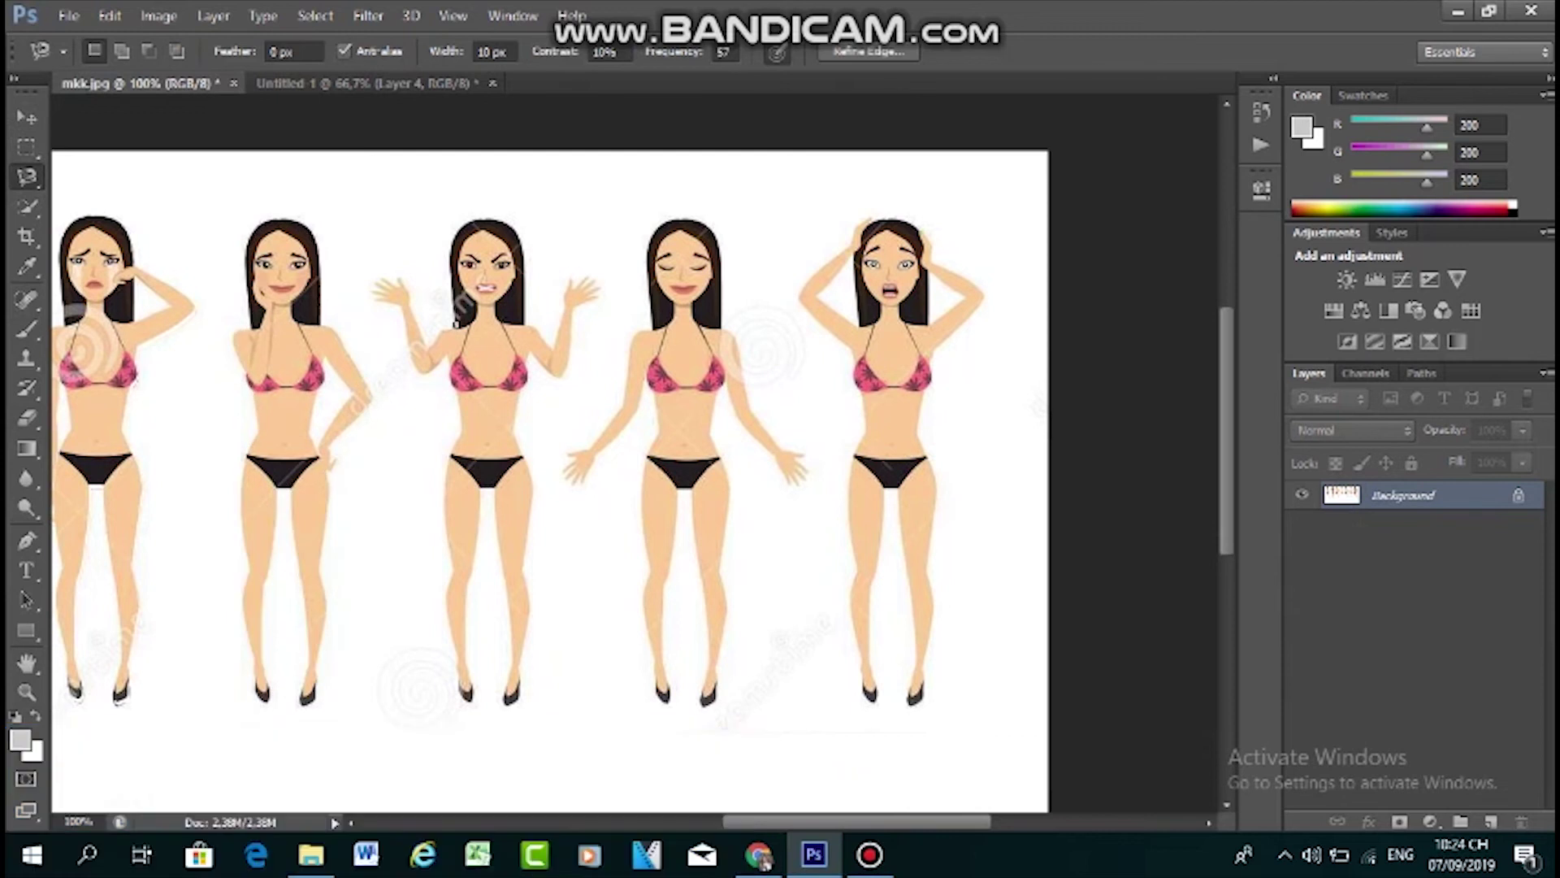
pyautogui.click(450, 241)
pyautogui.scroll(1, 524, 325)
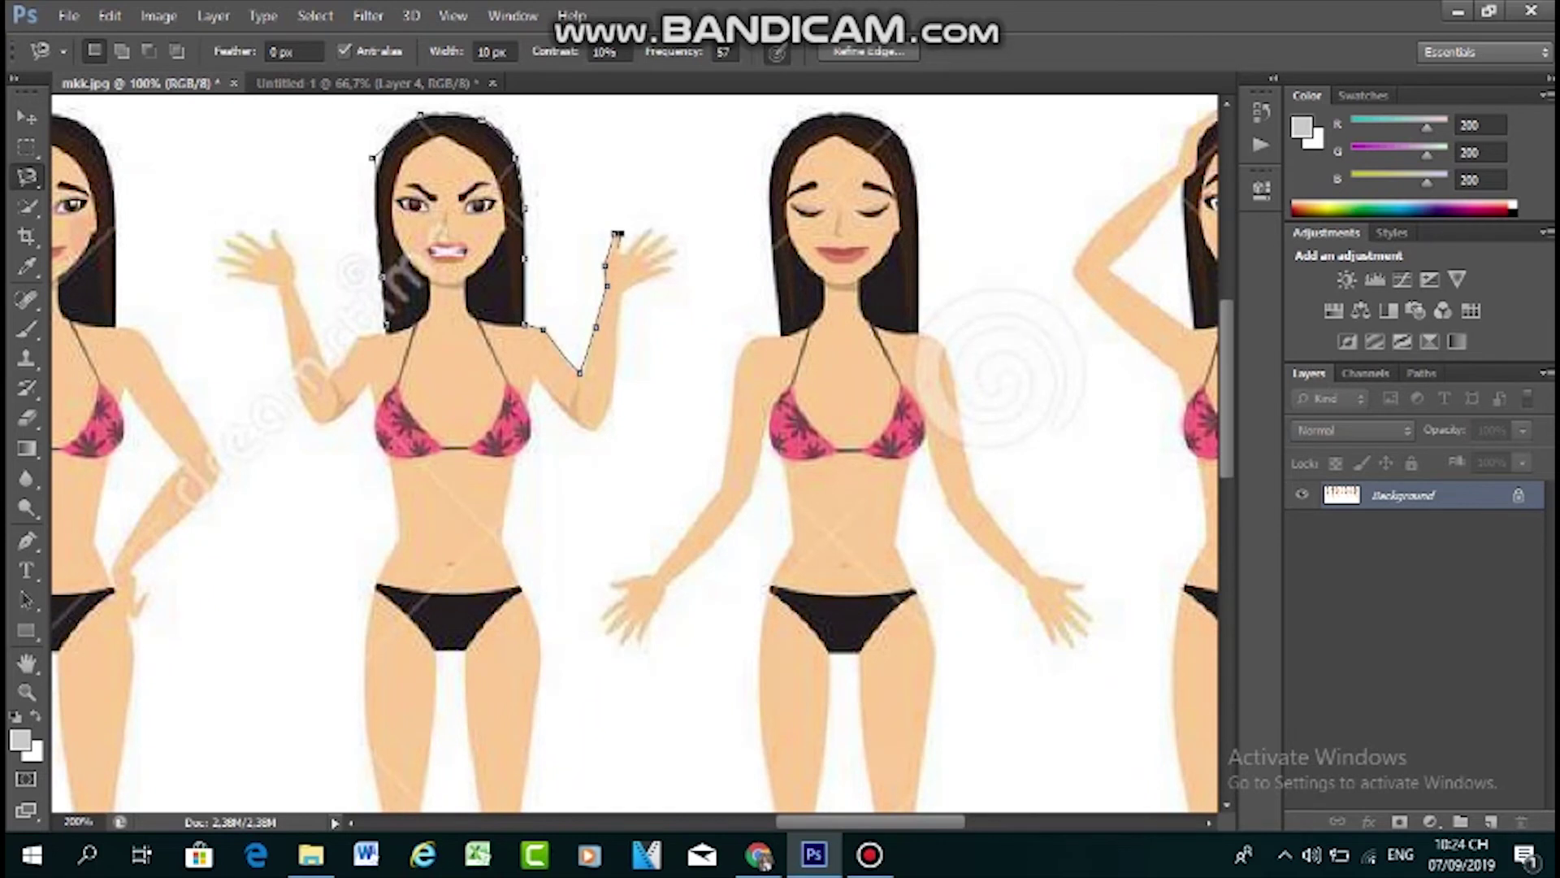
pyautogui.click(648, 225)
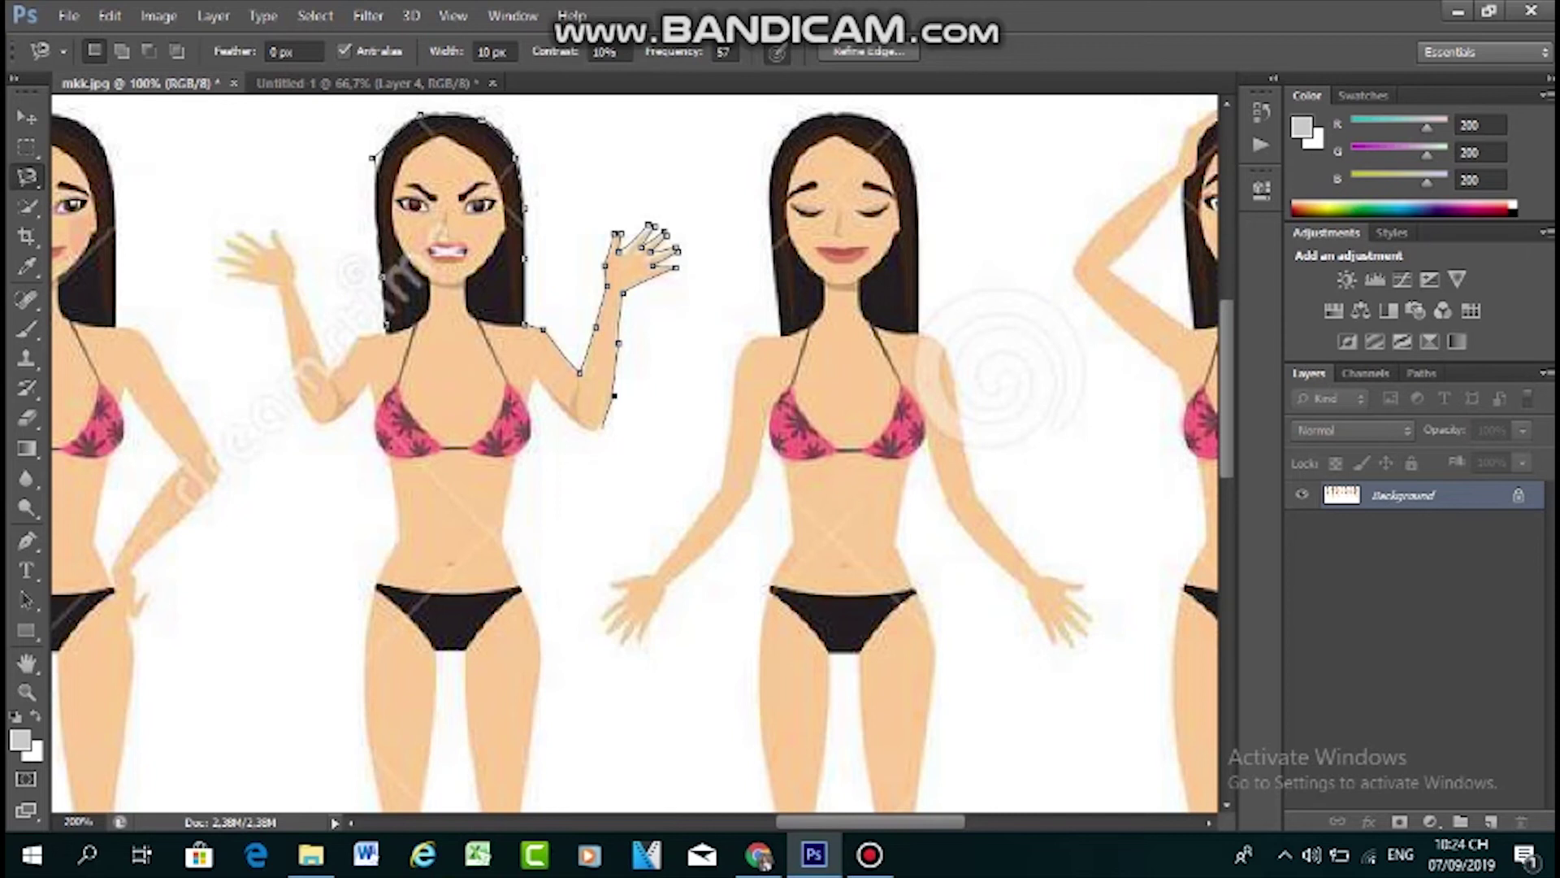
pyautogui.click(601, 430)
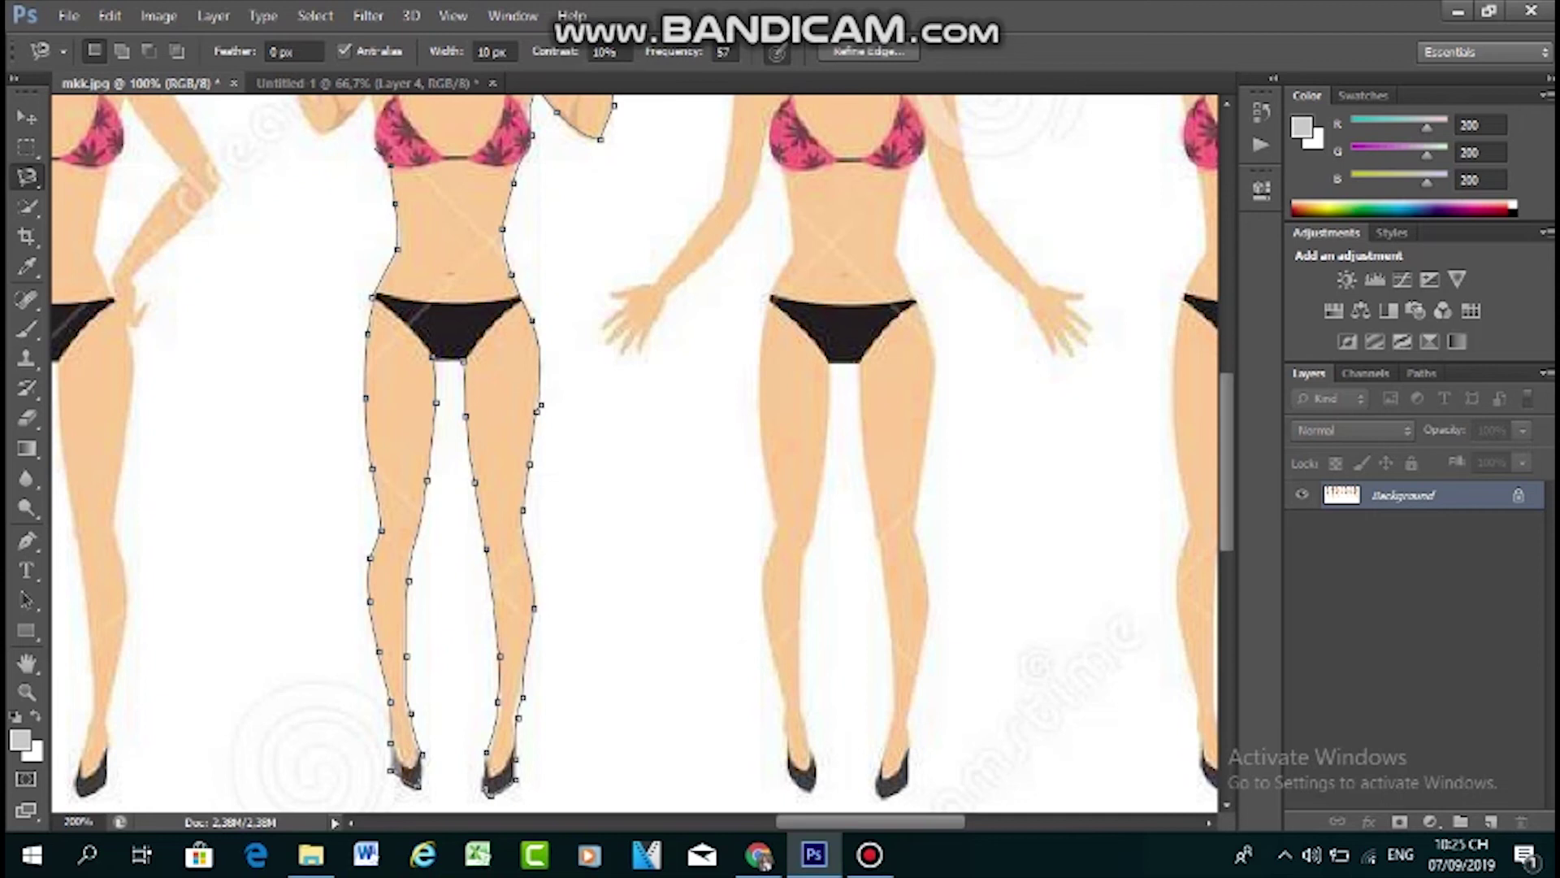
# Continue the outline around the angry woman's other raised arm and its fingers, and close the selection at her shoulder
pyautogui.scroll(3, 374, 110)
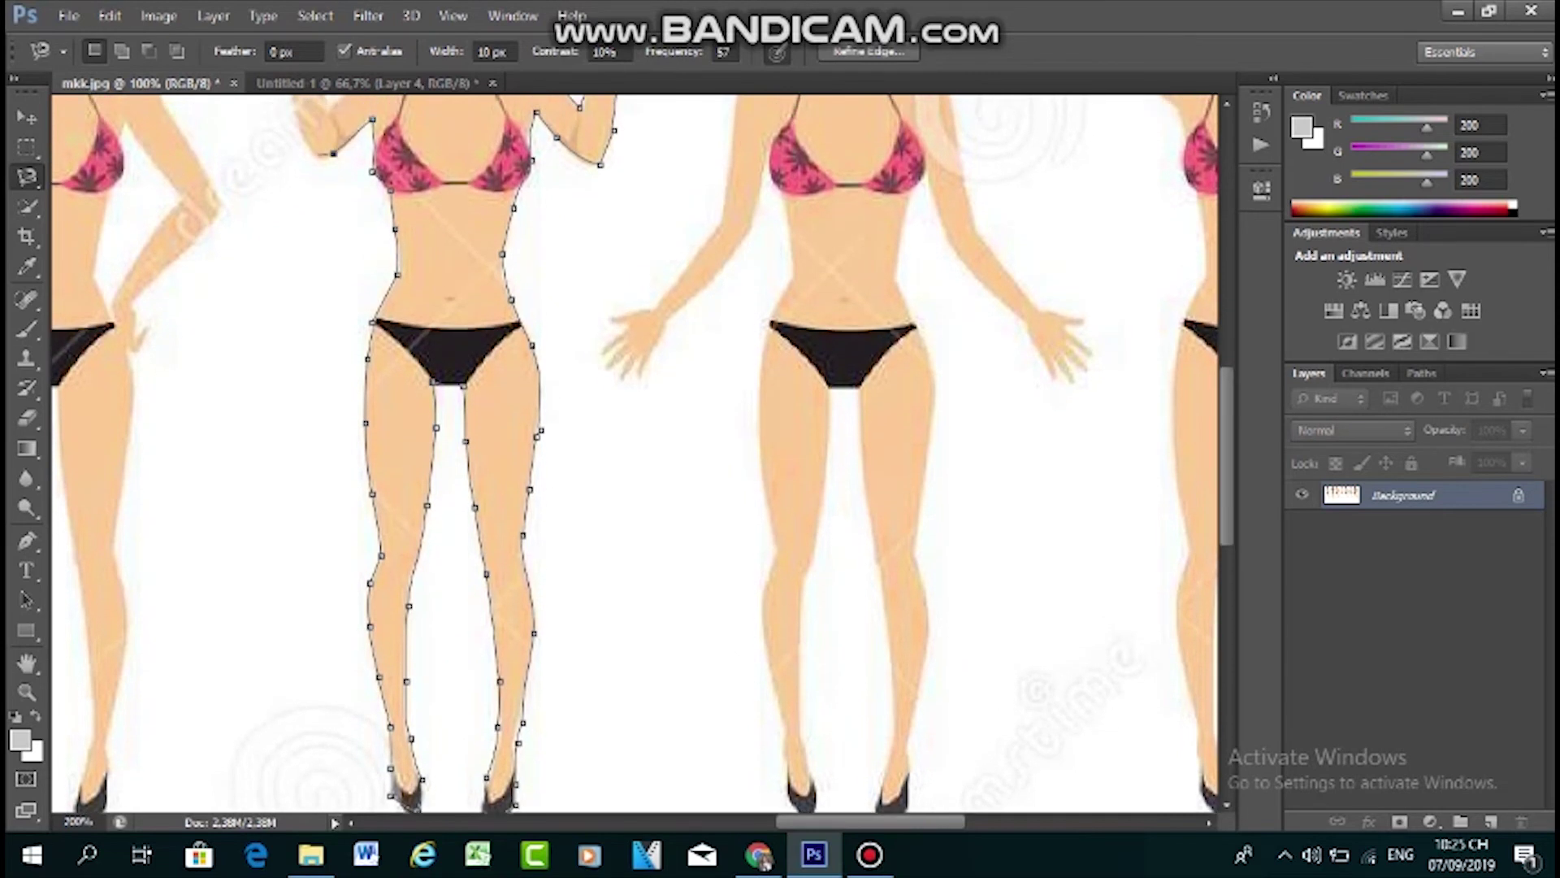
pyautogui.scroll(3, 301, 148)
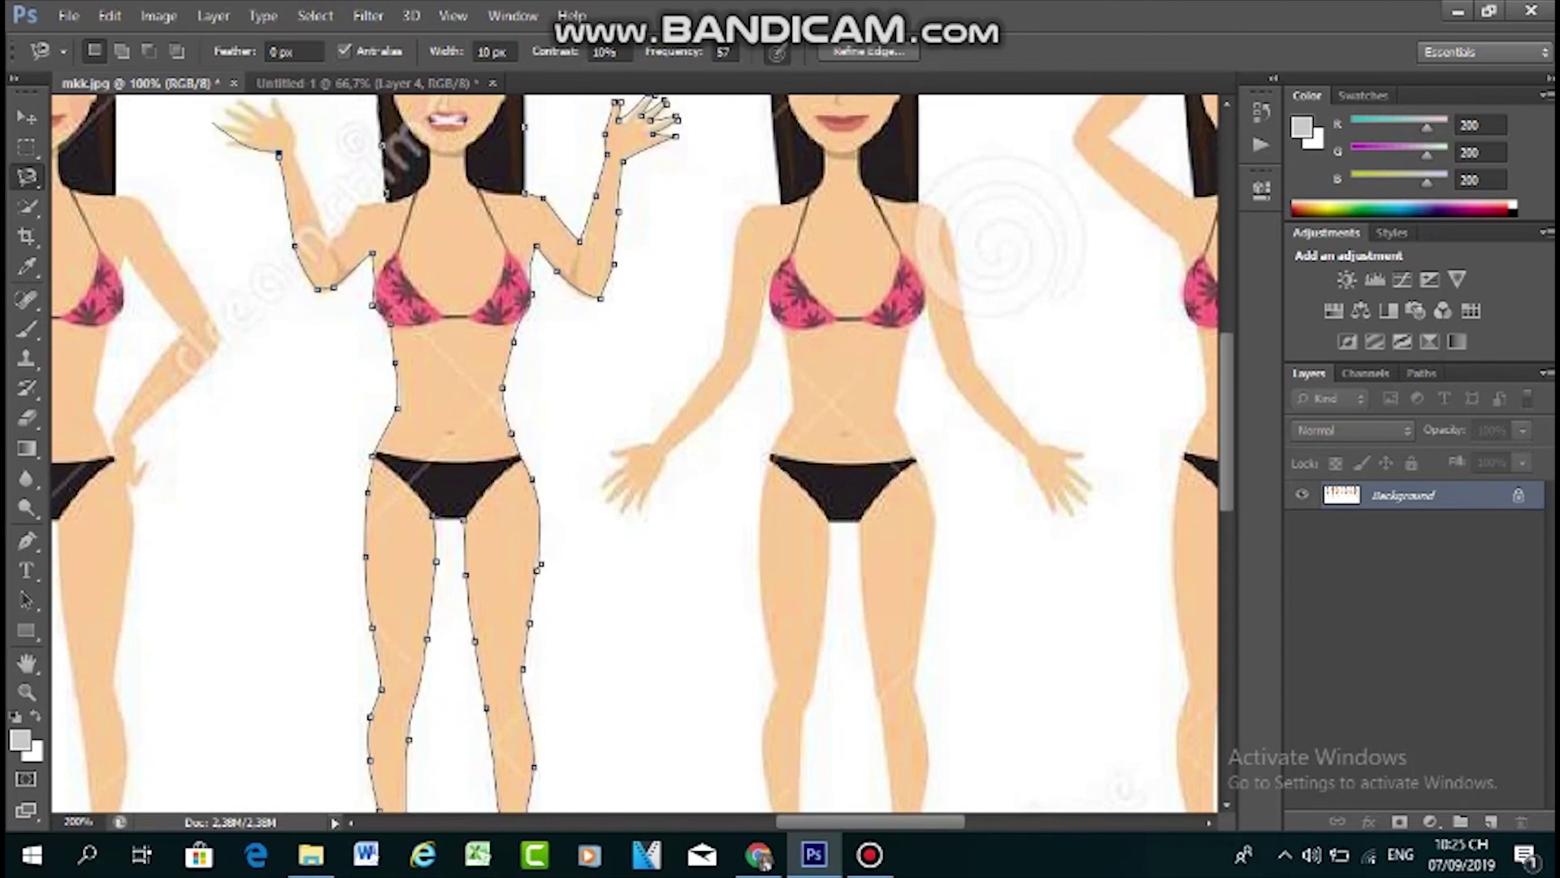
pyautogui.scroll(1, 212, 124)
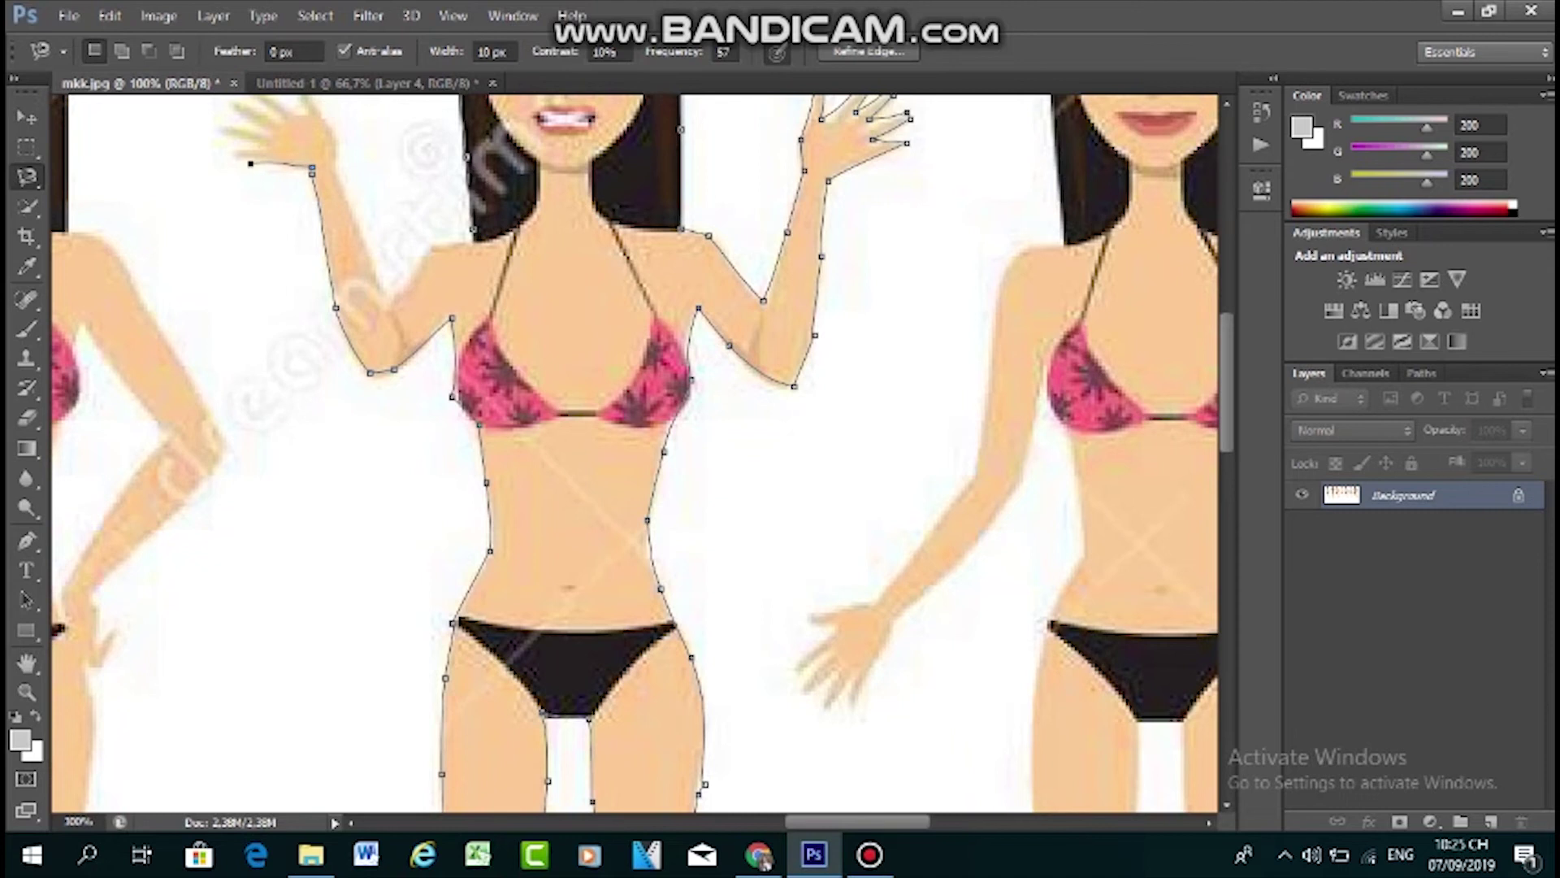
pyautogui.click(230, 150)
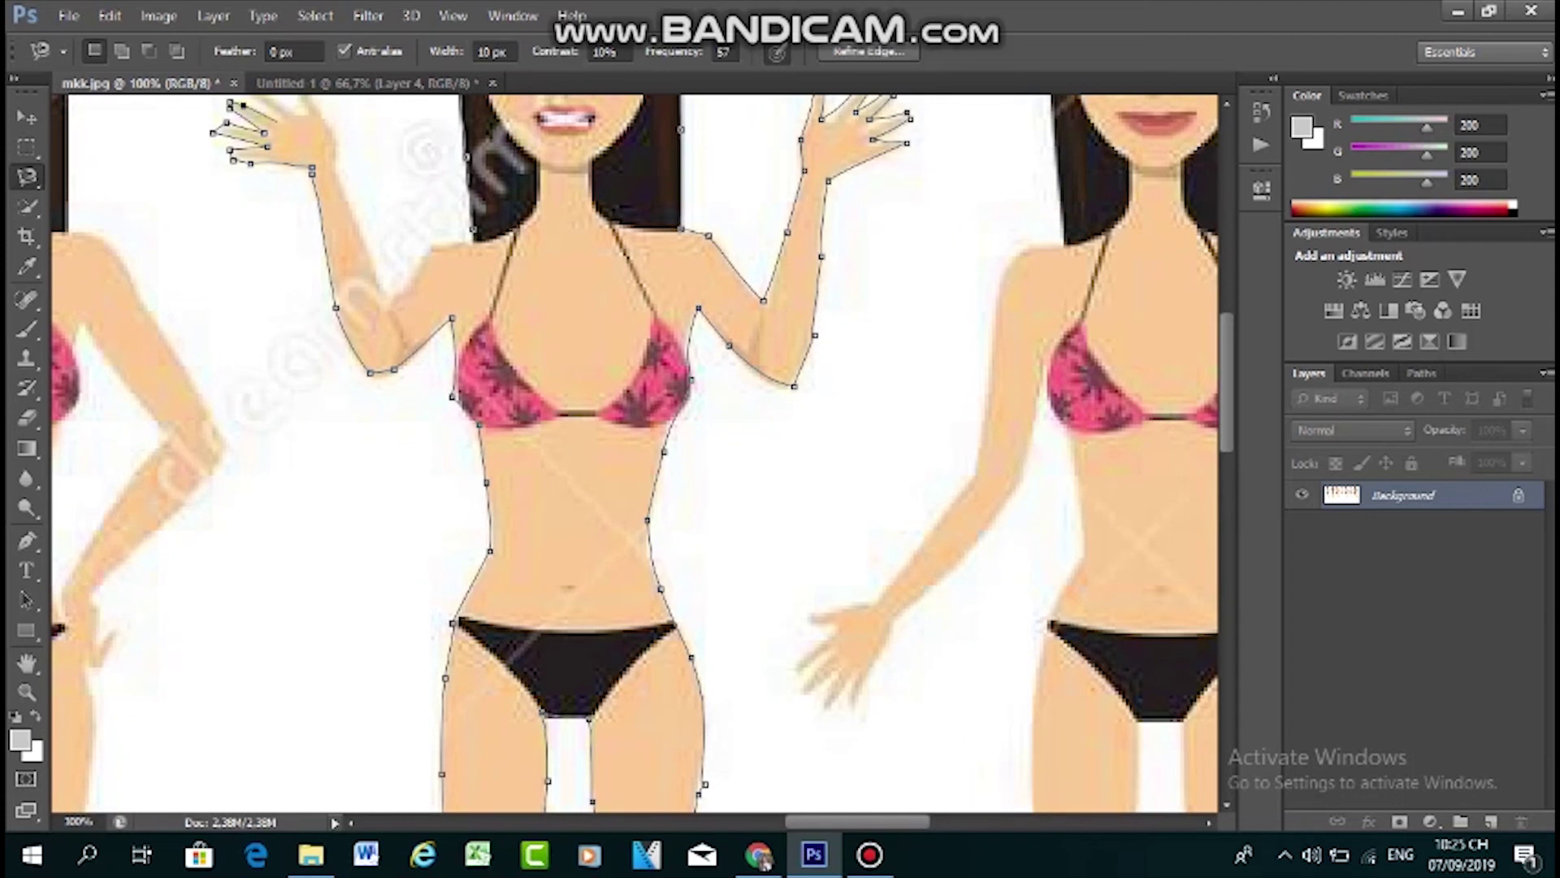
pyautogui.scroll(3, 258, 102)
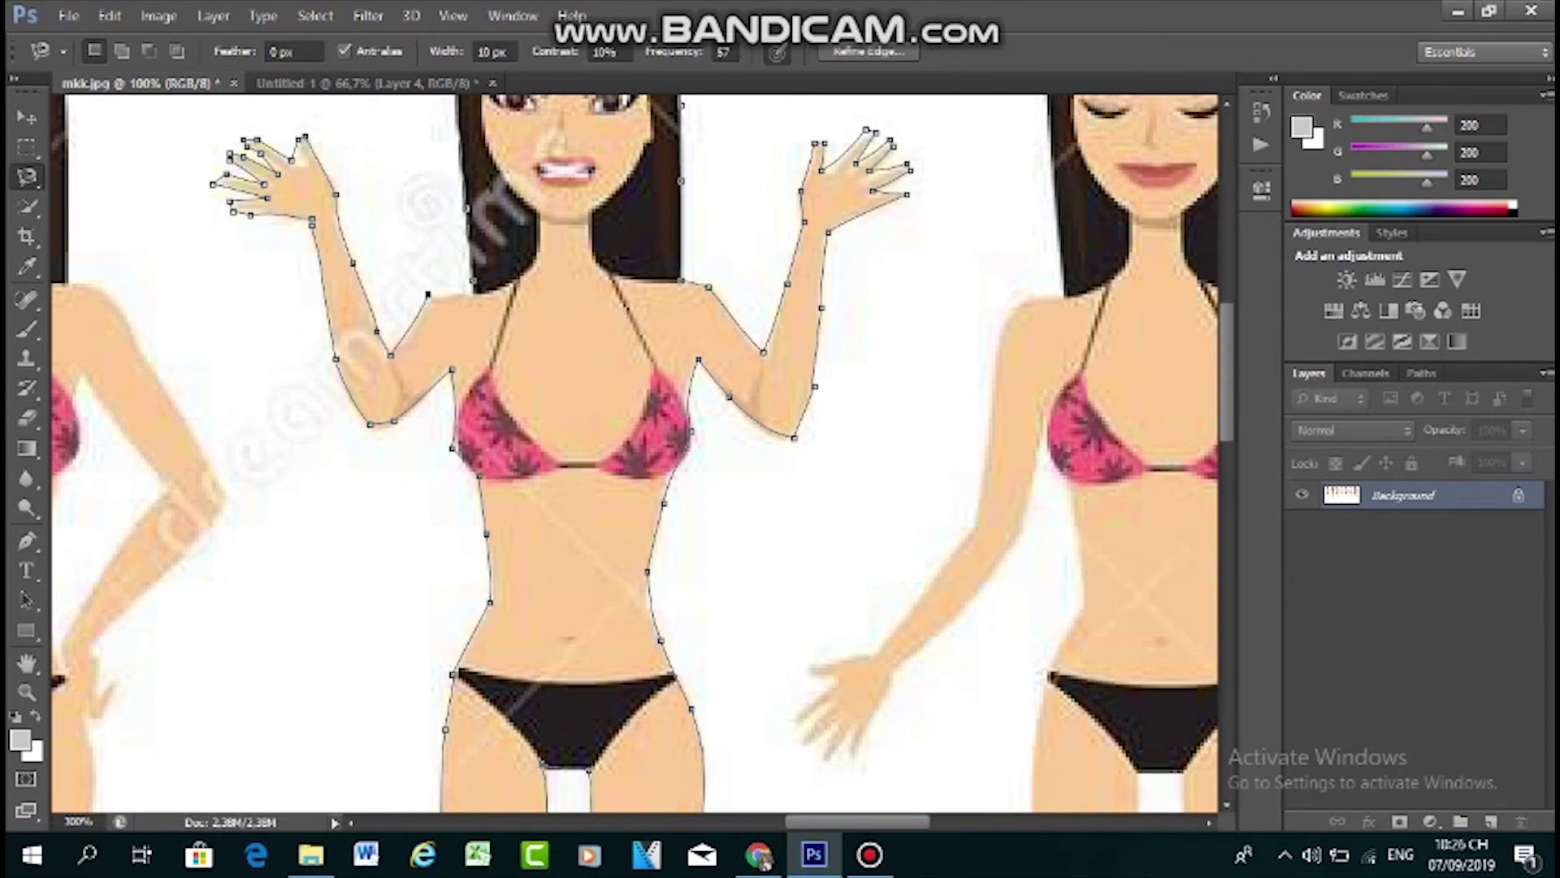
pyautogui.press('Return')
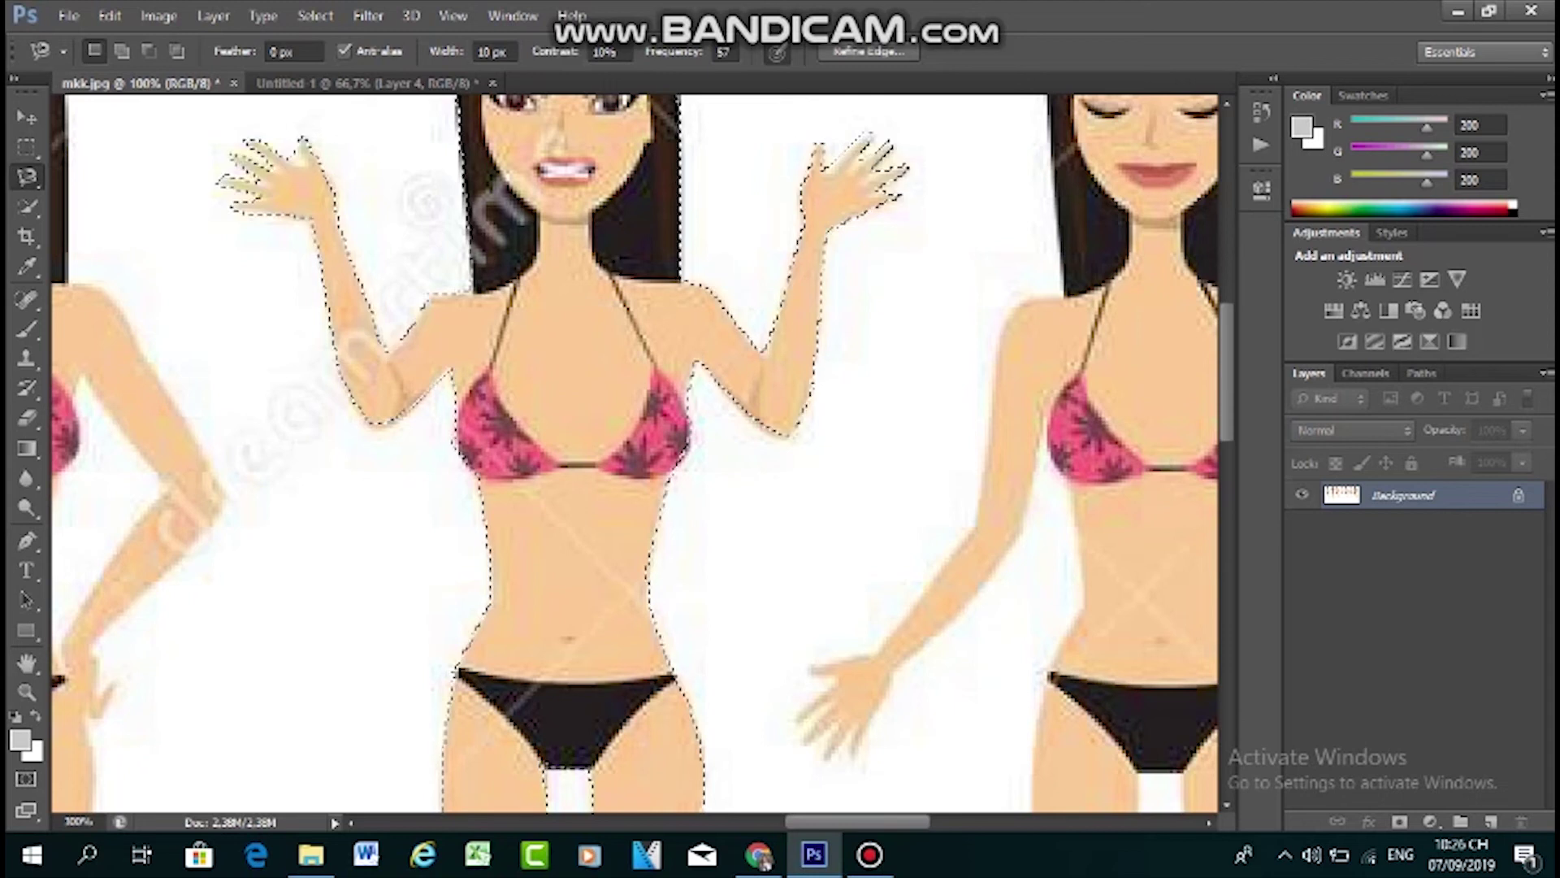
# Move the selected angry woman into Untitled-1 as a new layer and align her over the other women
pyautogui.press('v')
pyautogui.moveTo(610, 392); pyautogui.dragTo(392, 86)
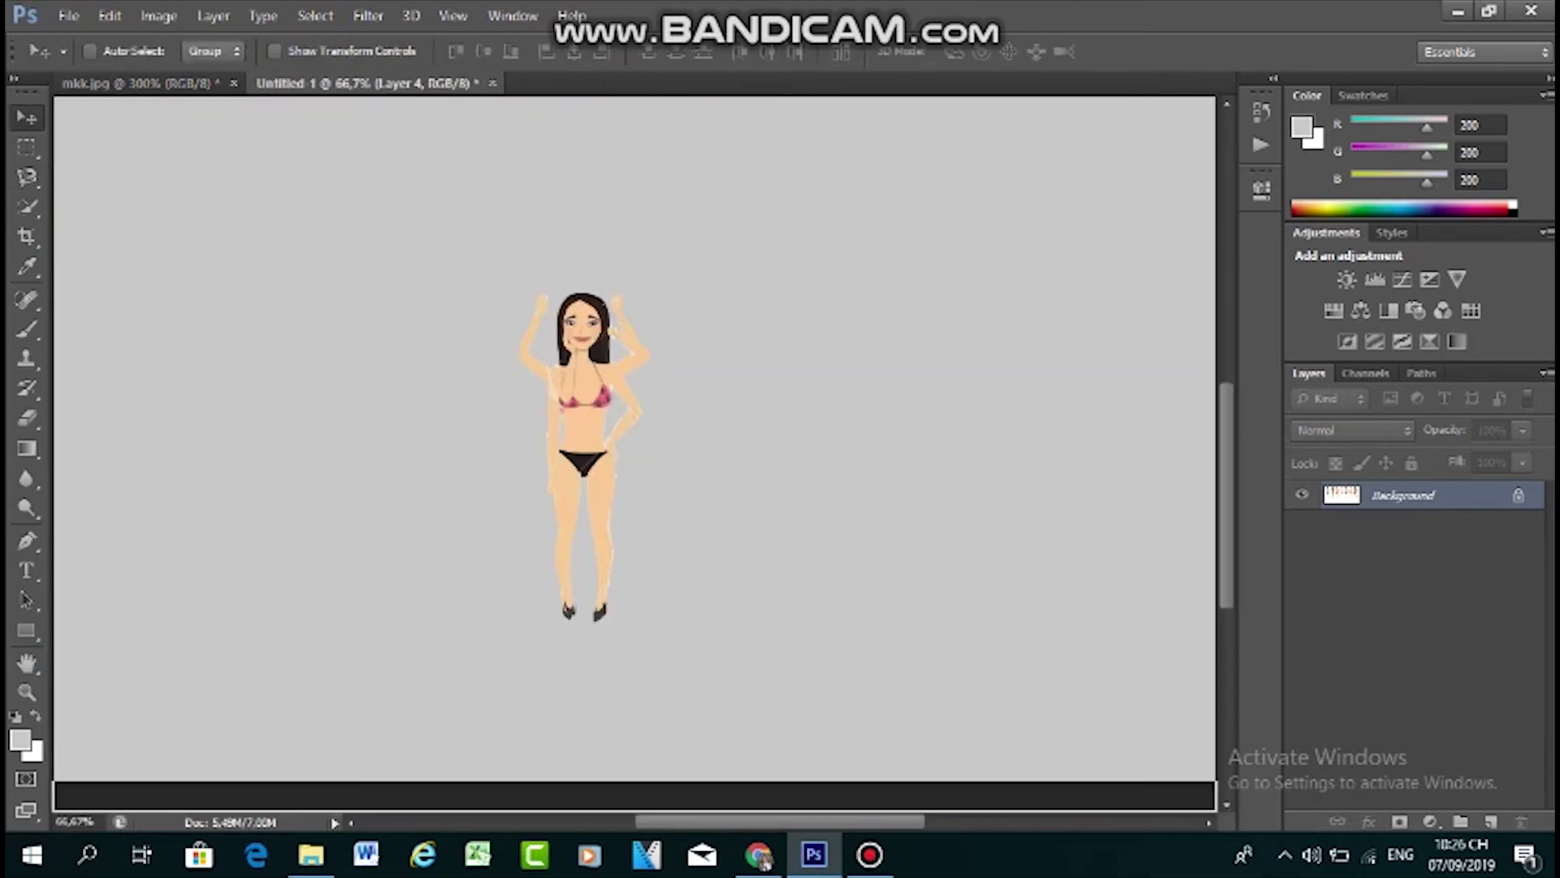
pyautogui.moveTo(596, 390); pyautogui.dragTo(605, 325)
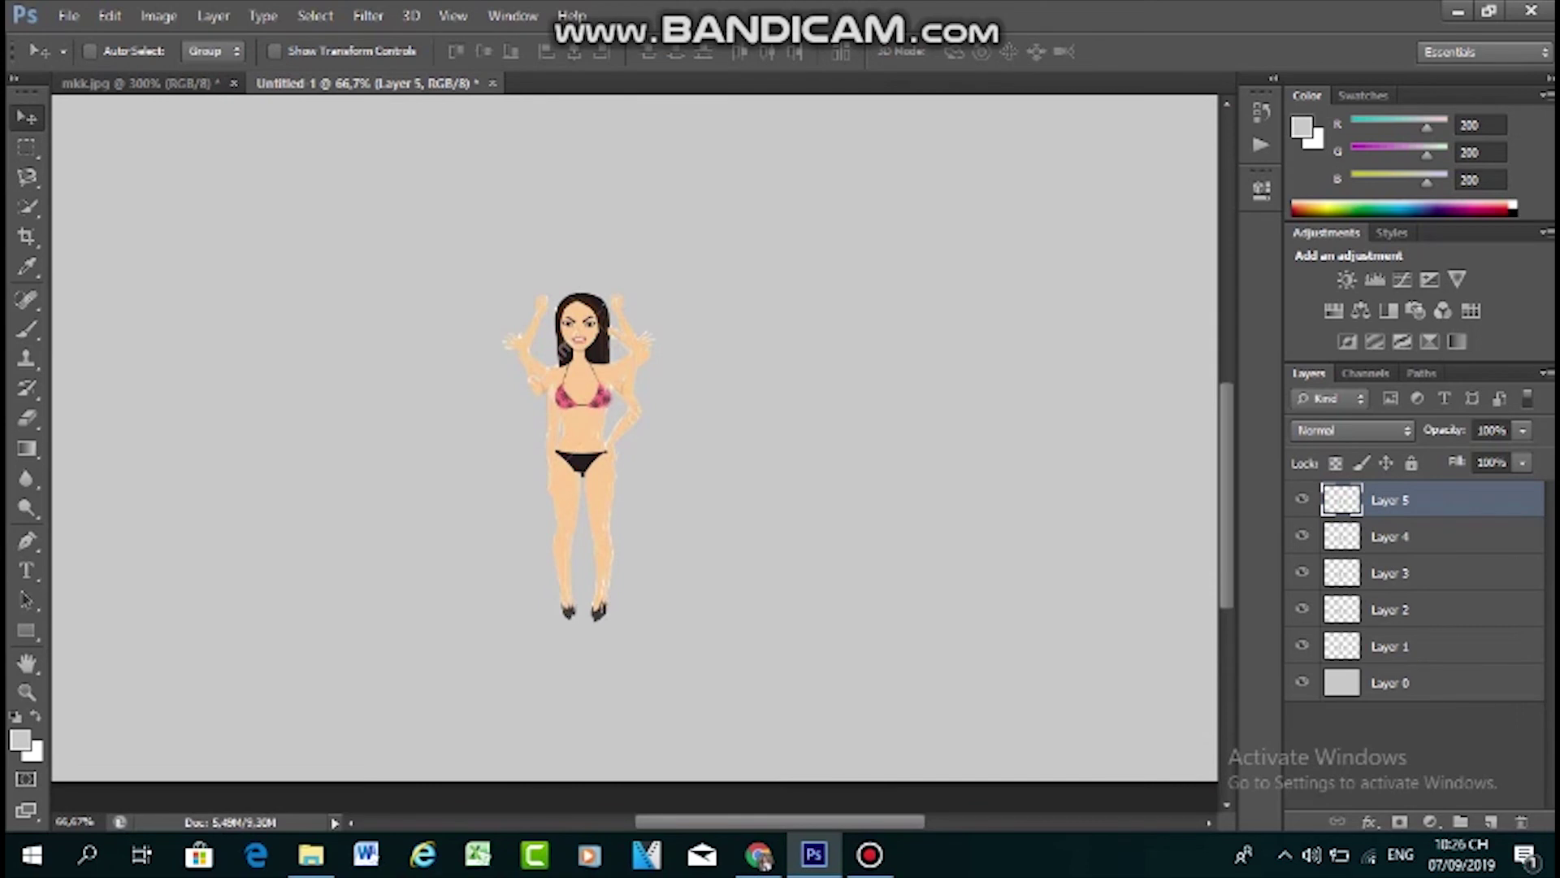
# In mkk.jpg, clear the old selection and trace the closed-eyed woman's hair with the Magnetic Lasso, over her head and down to the far shoulder
pyautogui.click(139, 83)
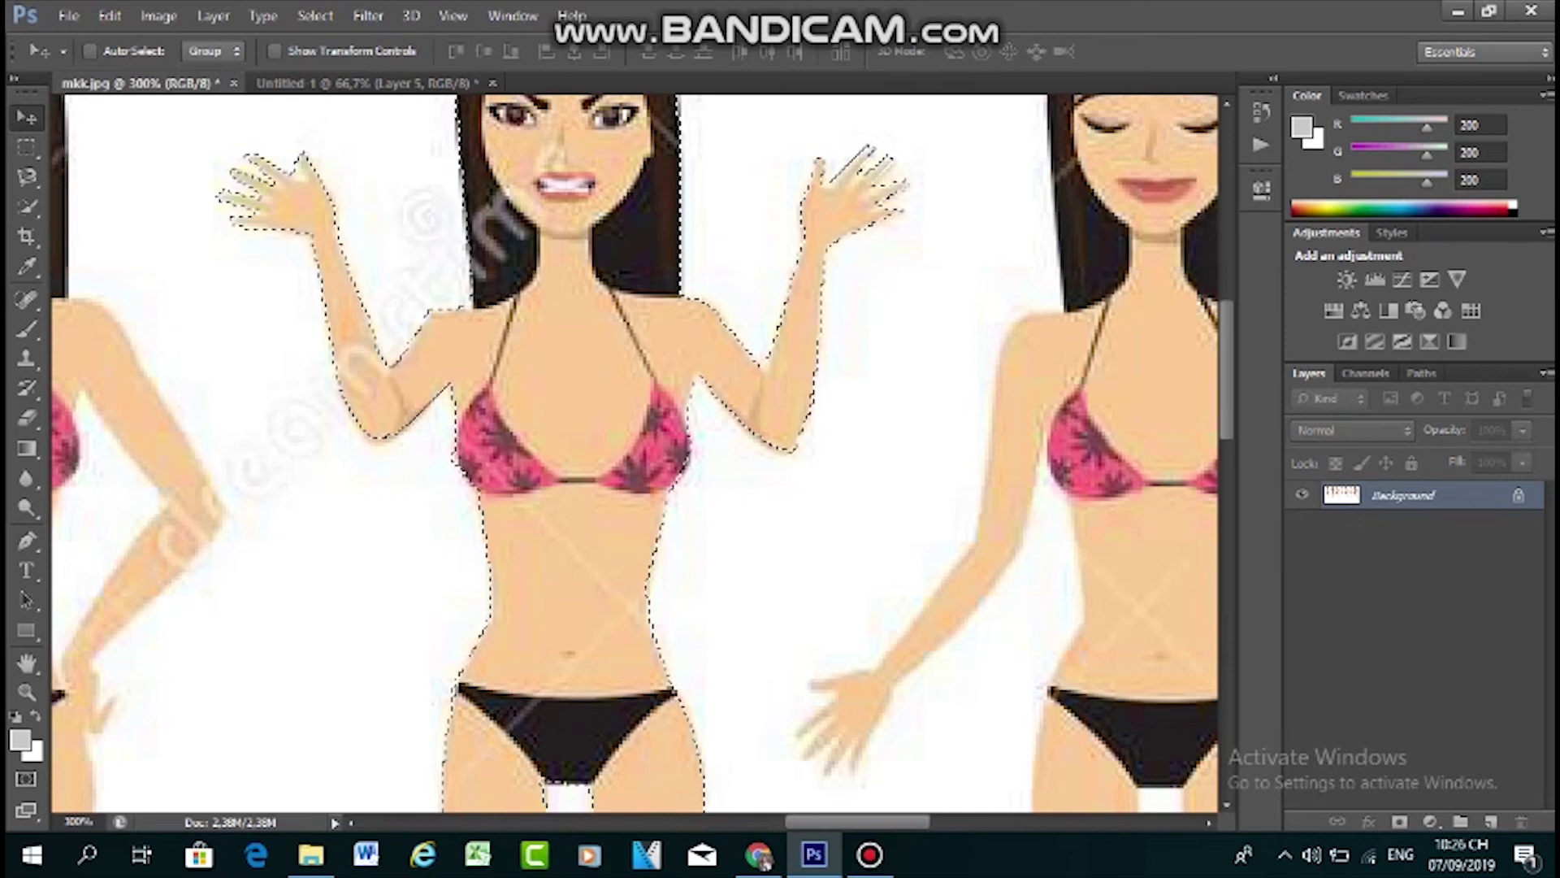
pyautogui.hscroll(2, 634, 453)
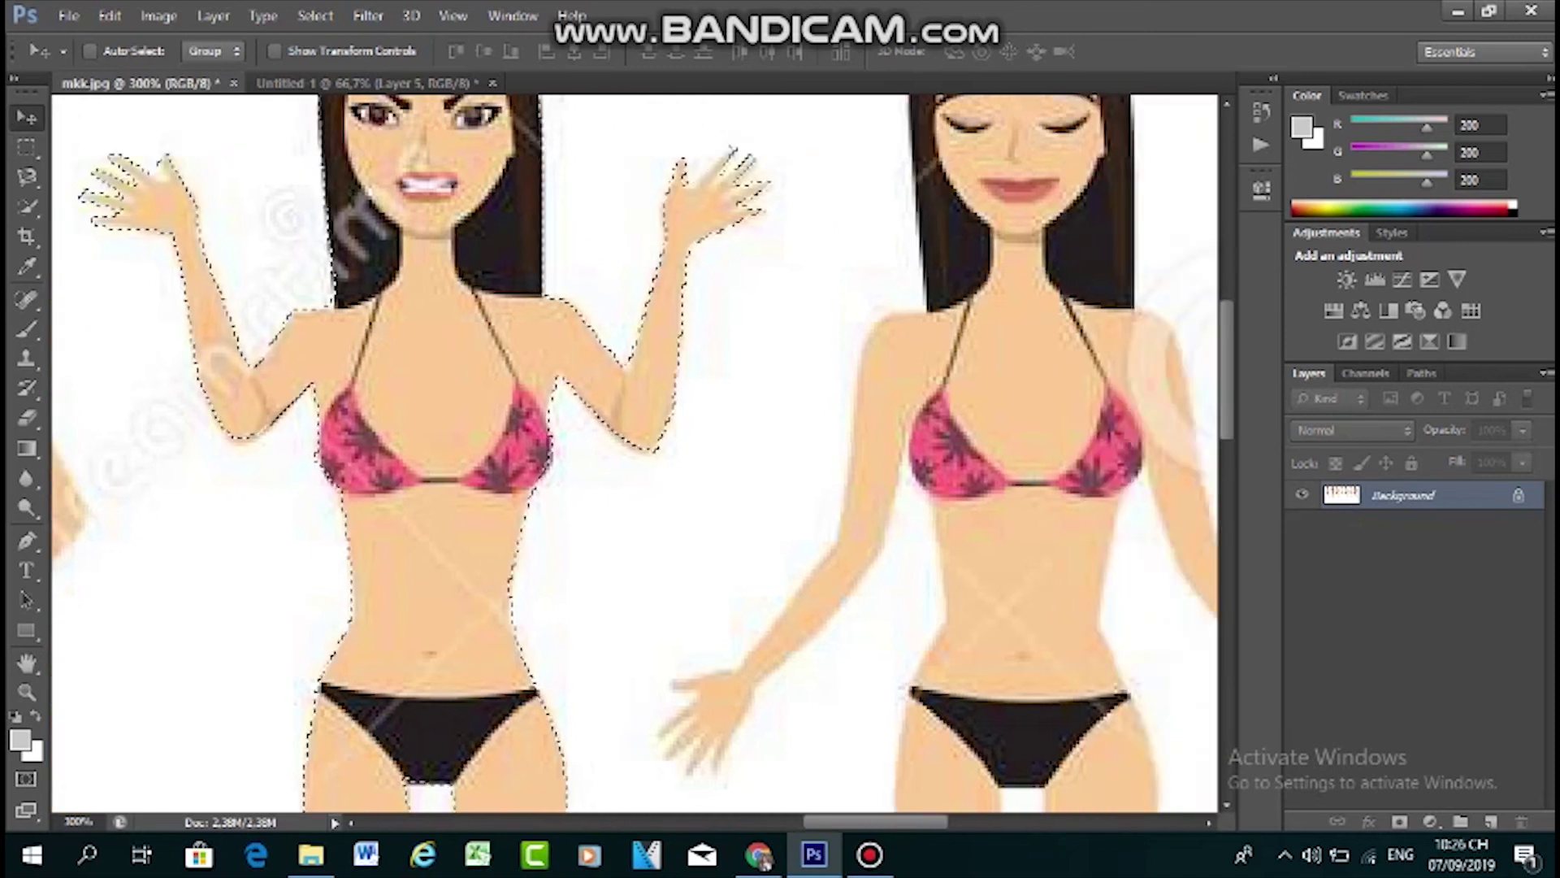
pyautogui.moveTo(875, 822); pyautogui.dragTo(914, 821)
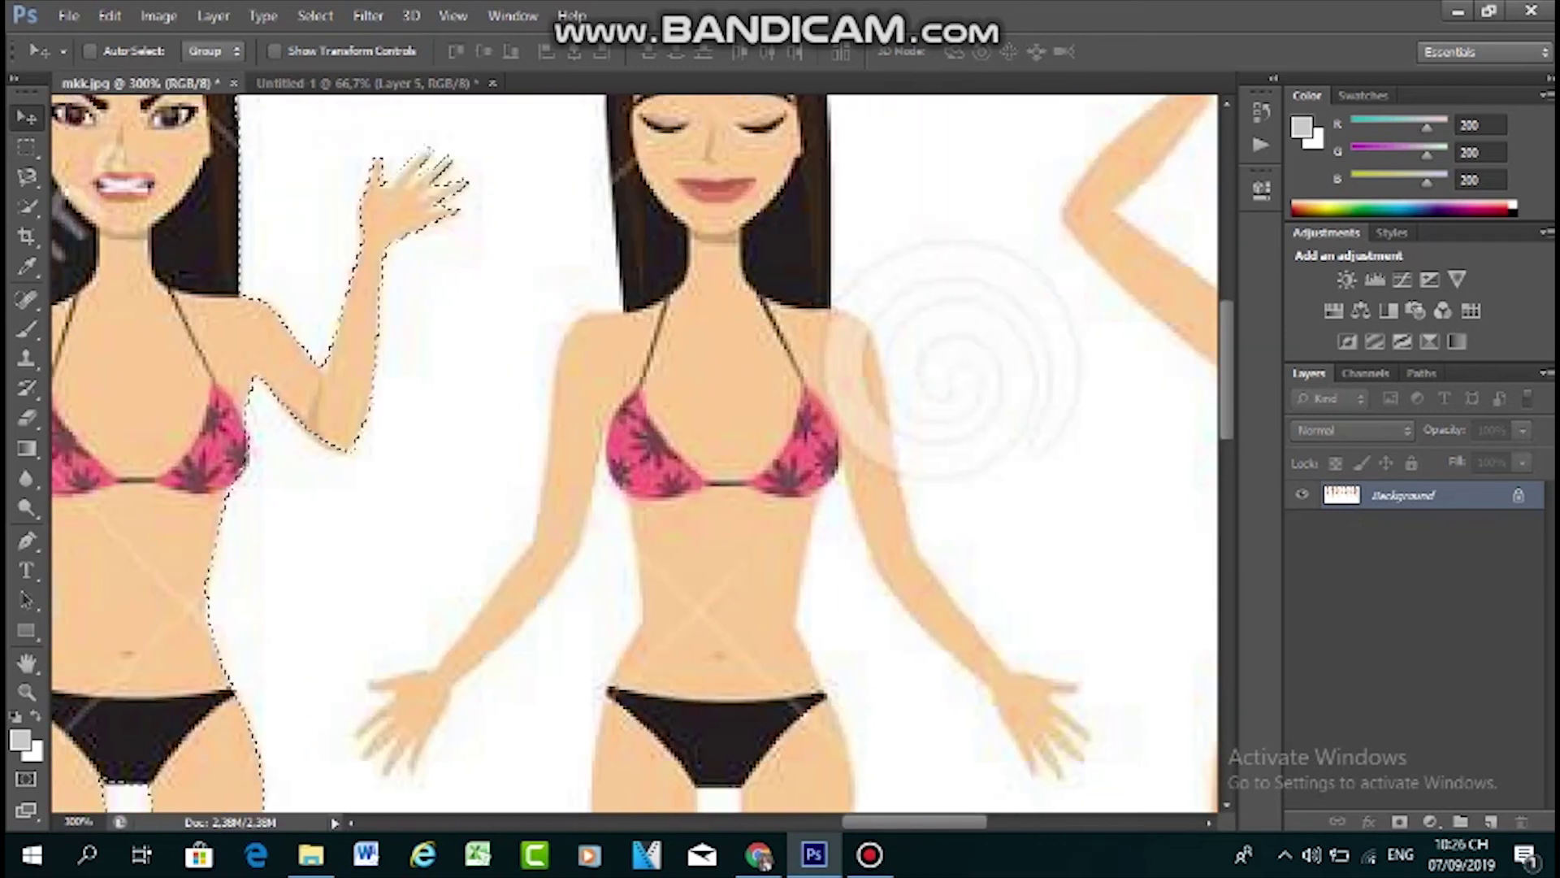
pyautogui.scroll(2, 634, 452)
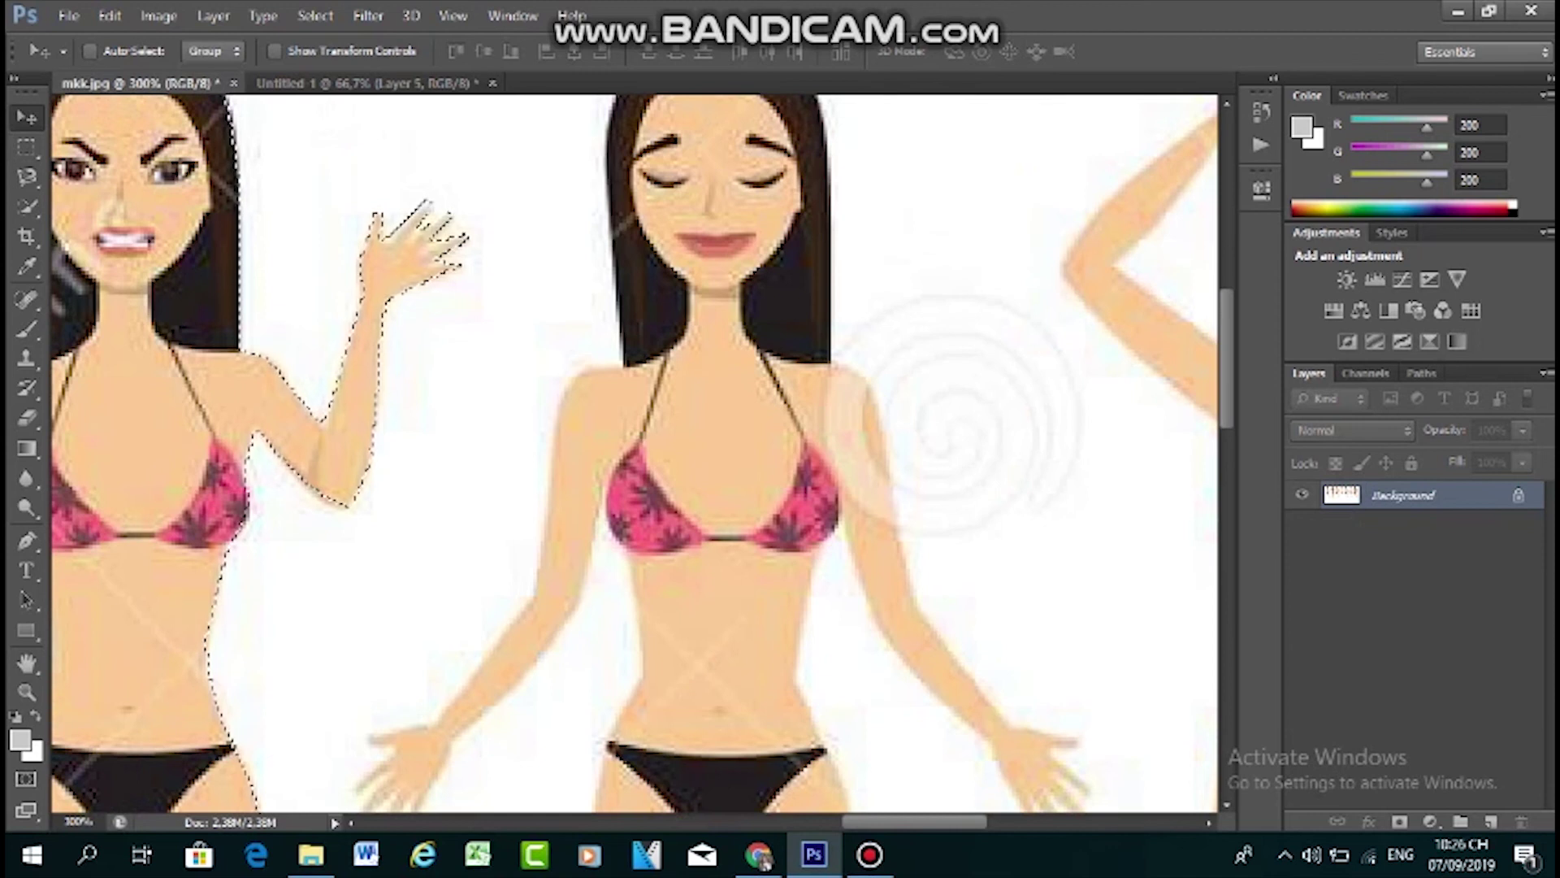
pyautogui.press('l')
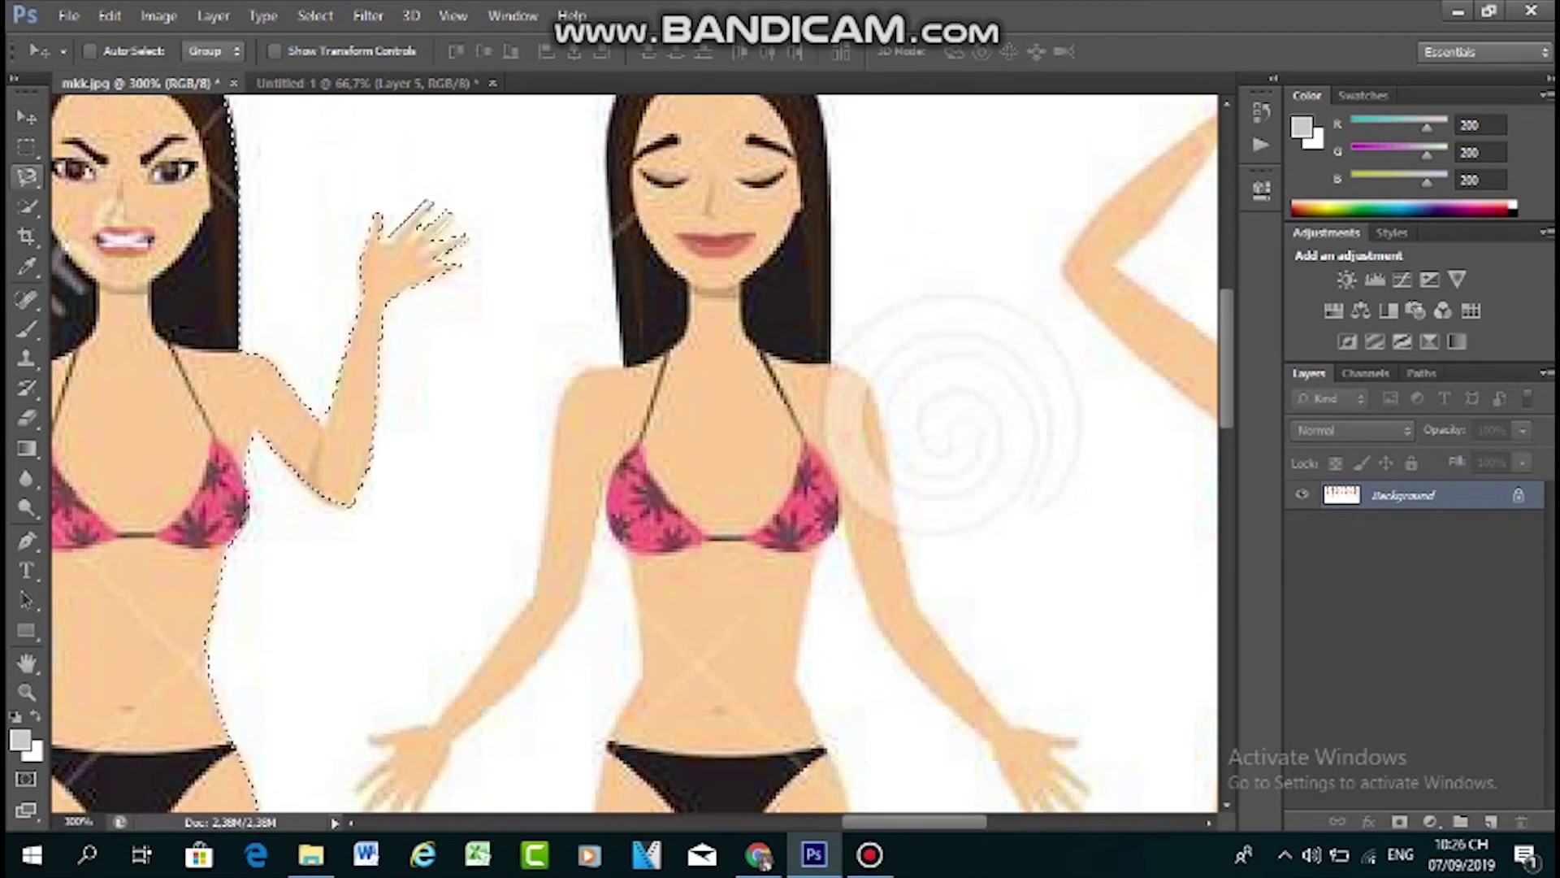
pyautogui.hotkey('ctrl', 'd')
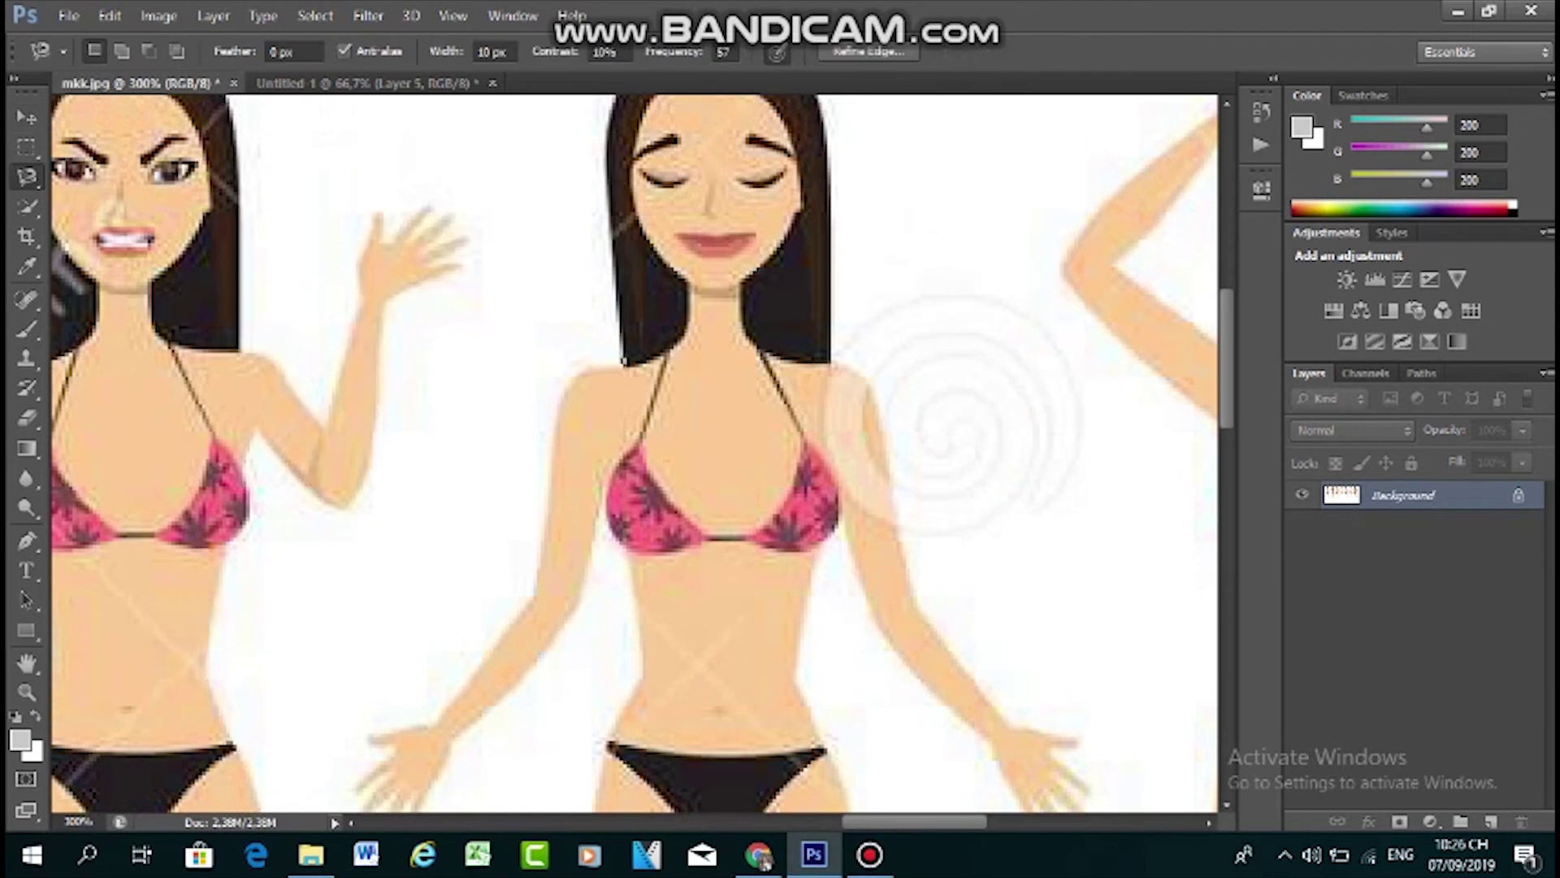
pyautogui.click(623, 354)
pyautogui.scroll(6, 637, 106)
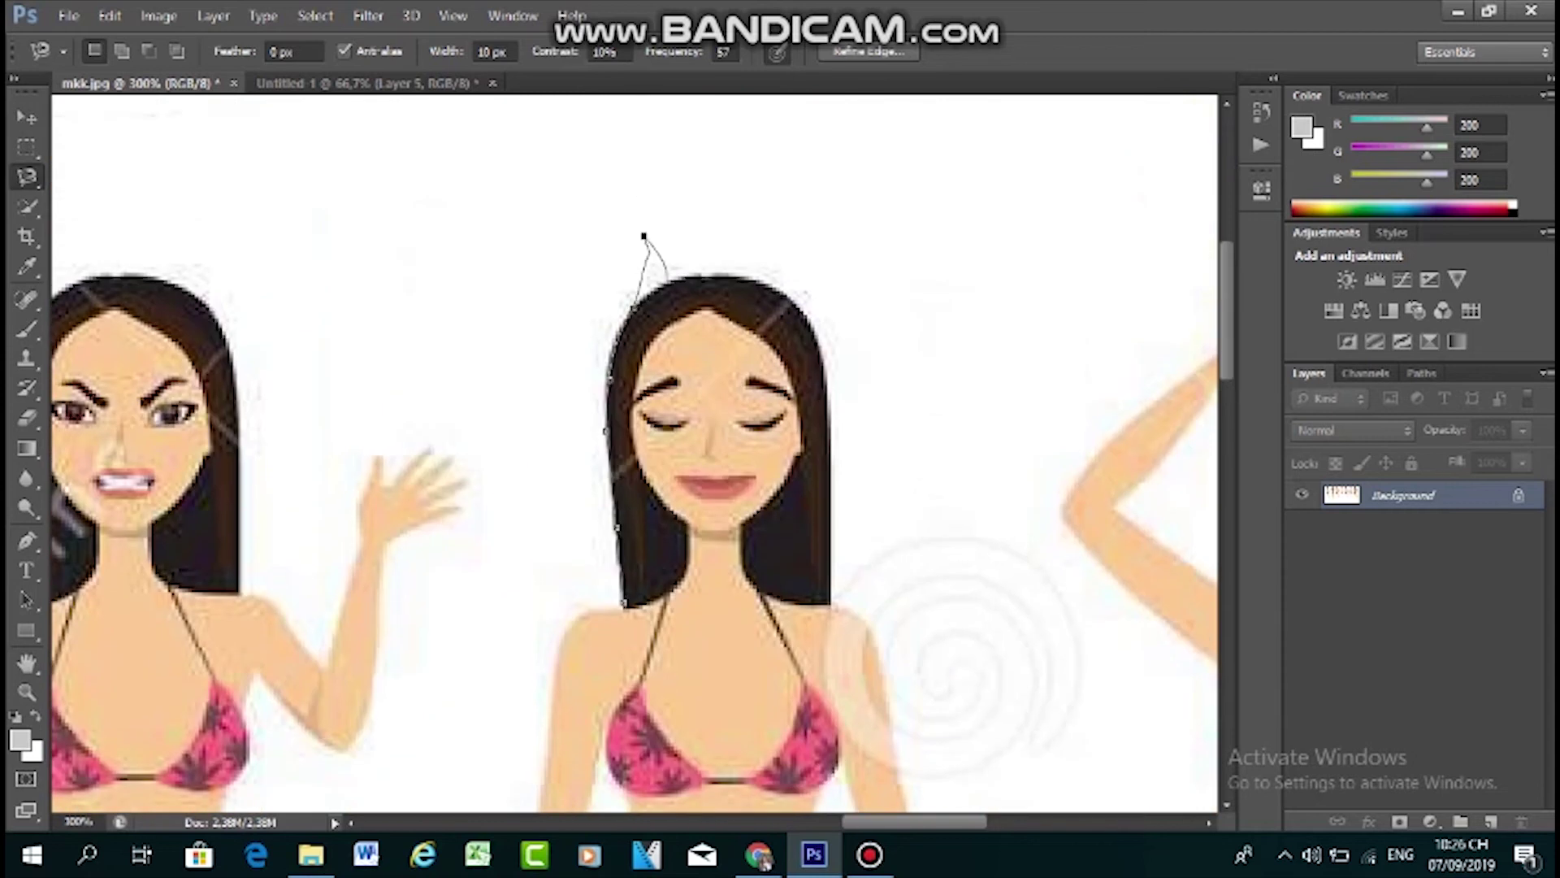
pyautogui.click(637, 294)
pyautogui.click(664, 277)
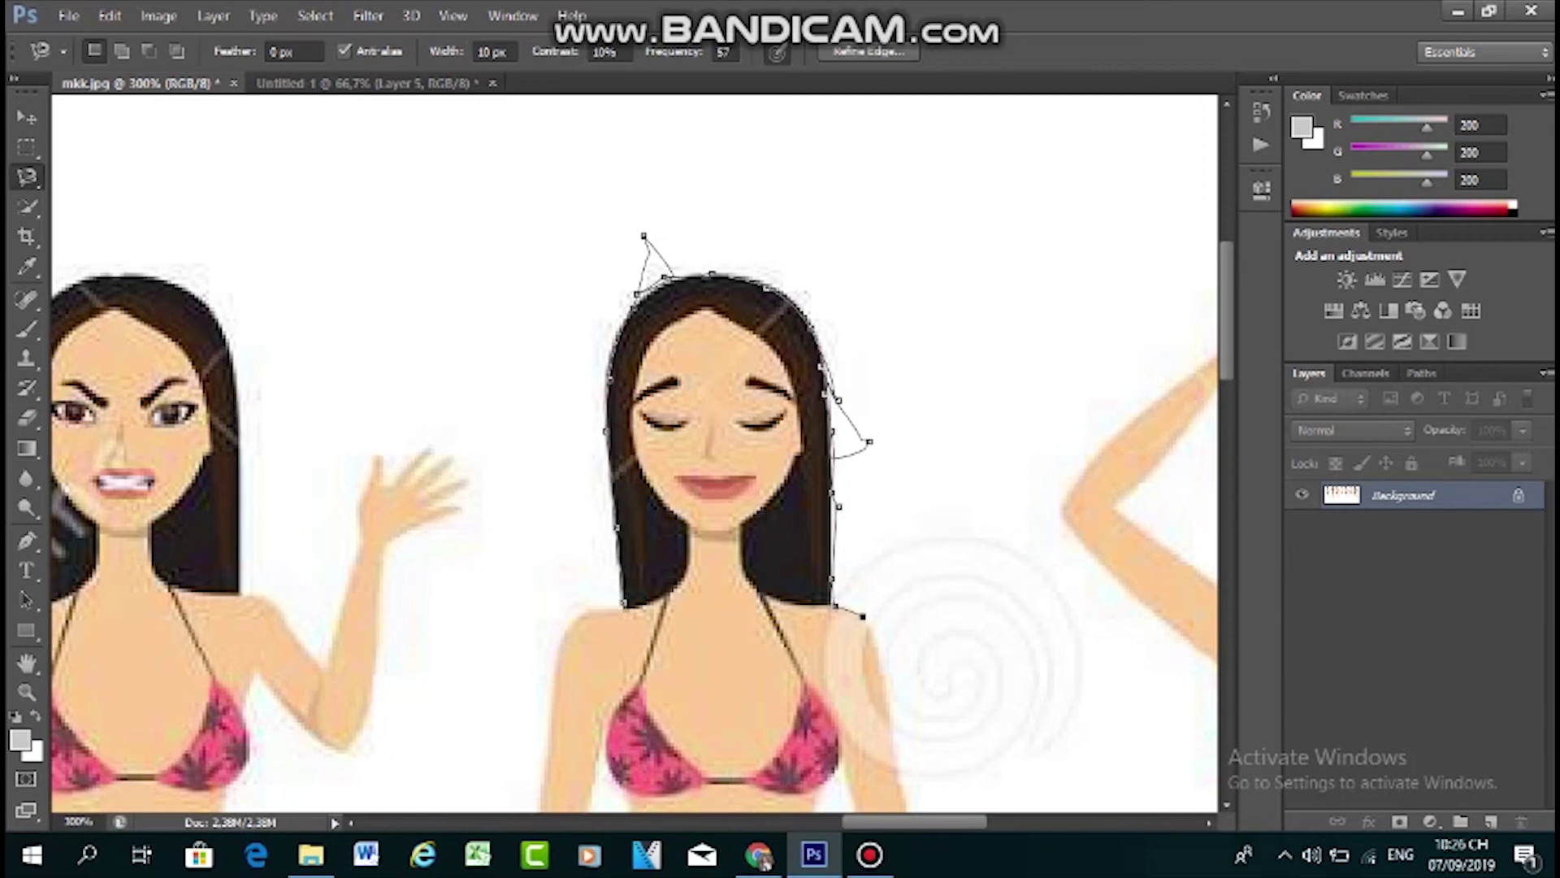
# Continue the outline down the closed-eyed woman's lowered arm, around each finger of that hand, and back up to her armpit
pyautogui.scroll(-4, 902, 792)
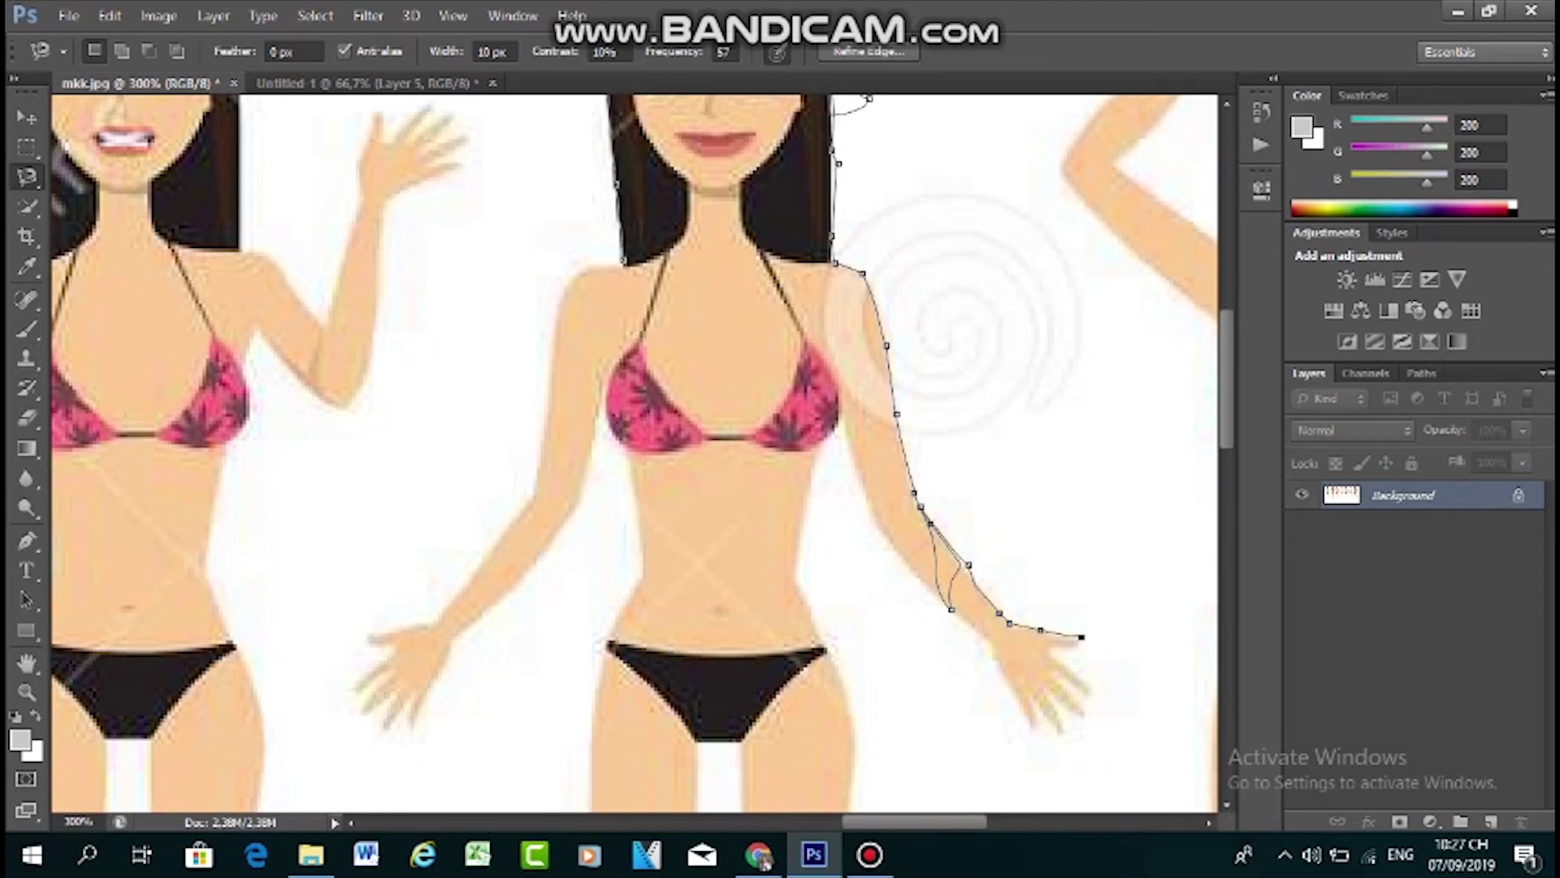
pyautogui.click(1079, 650)
pyautogui.click(1060, 677)
pyautogui.click(1085, 723)
pyautogui.click(1068, 729)
pyautogui.click(1033, 699)
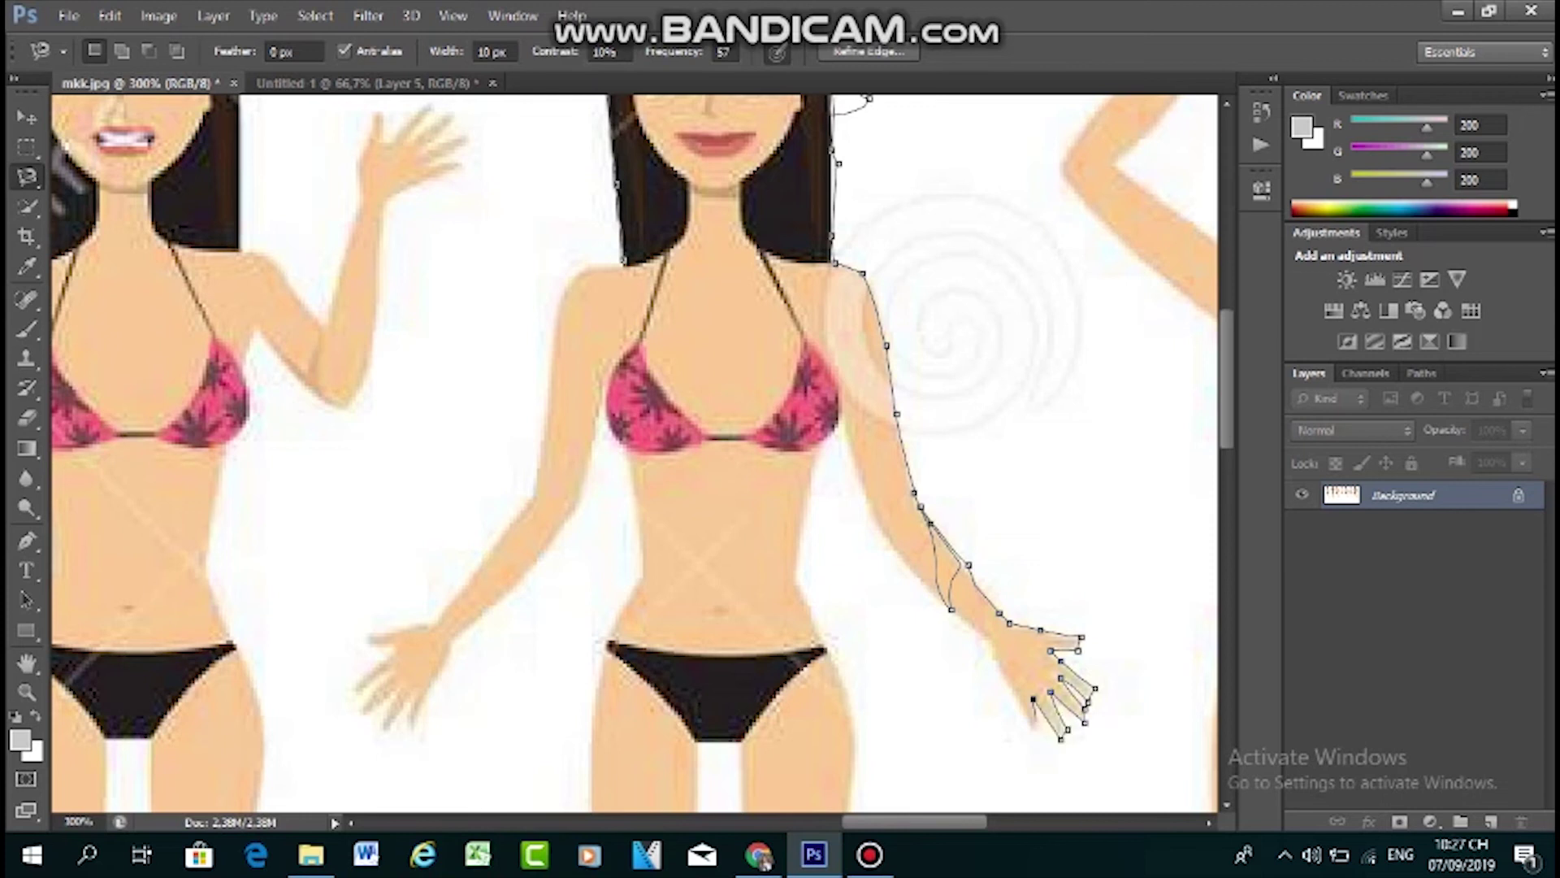
pyautogui.click(1041, 726)
pyautogui.click(996, 661)
pyautogui.click(930, 602)
pyautogui.click(883, 534)
pyautogui.click(840, 412)
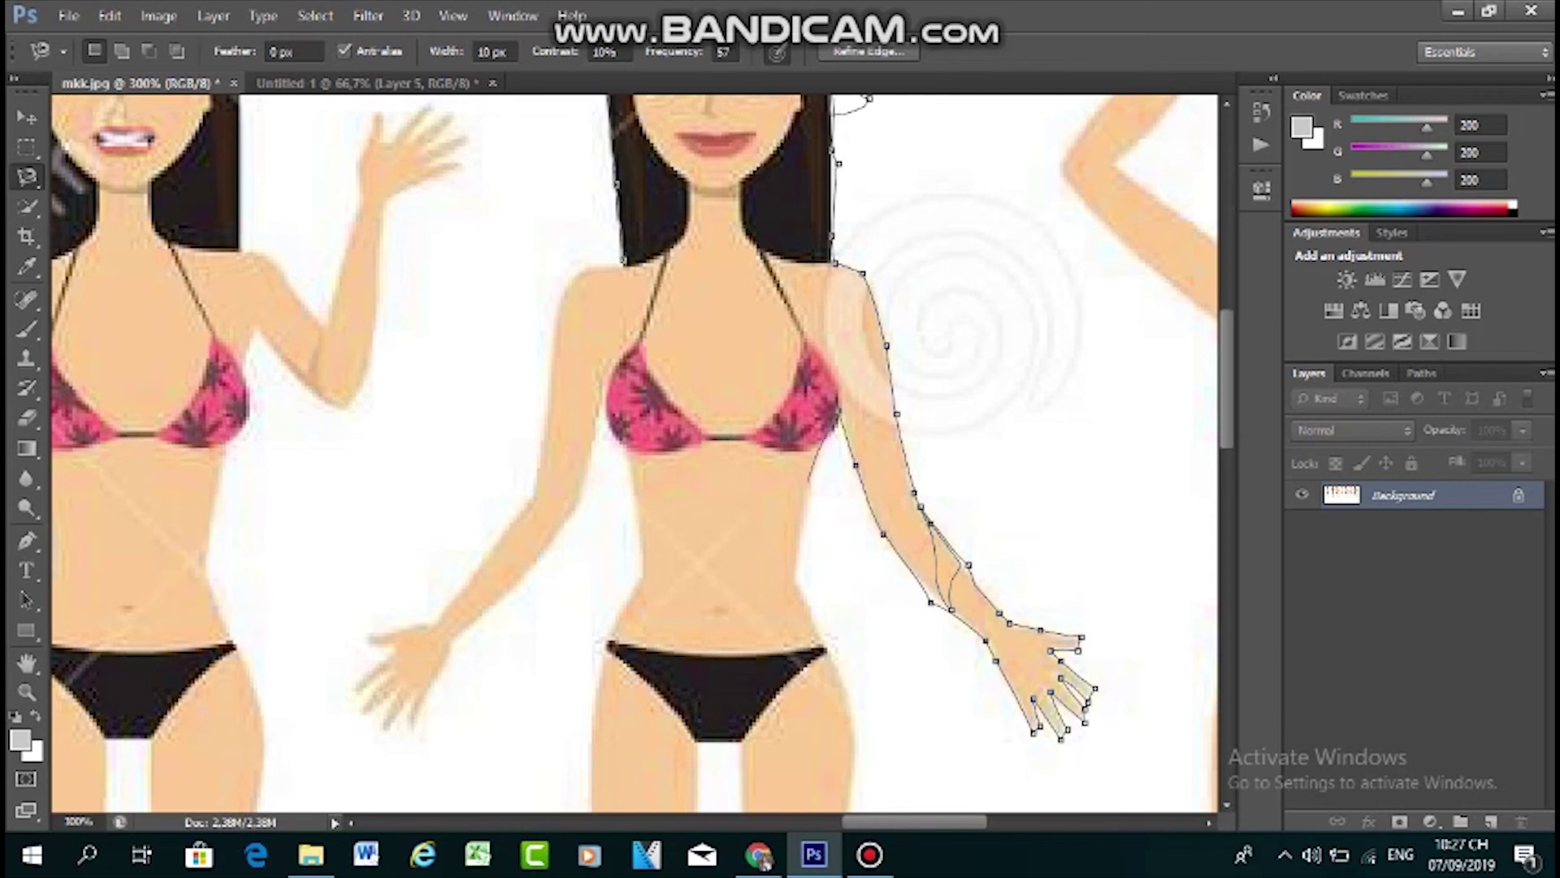
# Continue the outline around the closed-eyed woman's waist, both legs, and other arm and hand, closing the selection at her hair
pyautogui.click(801, 584)
pyautogui.click(829, 648)
pyautogui.scroll(-5, 859, 749)
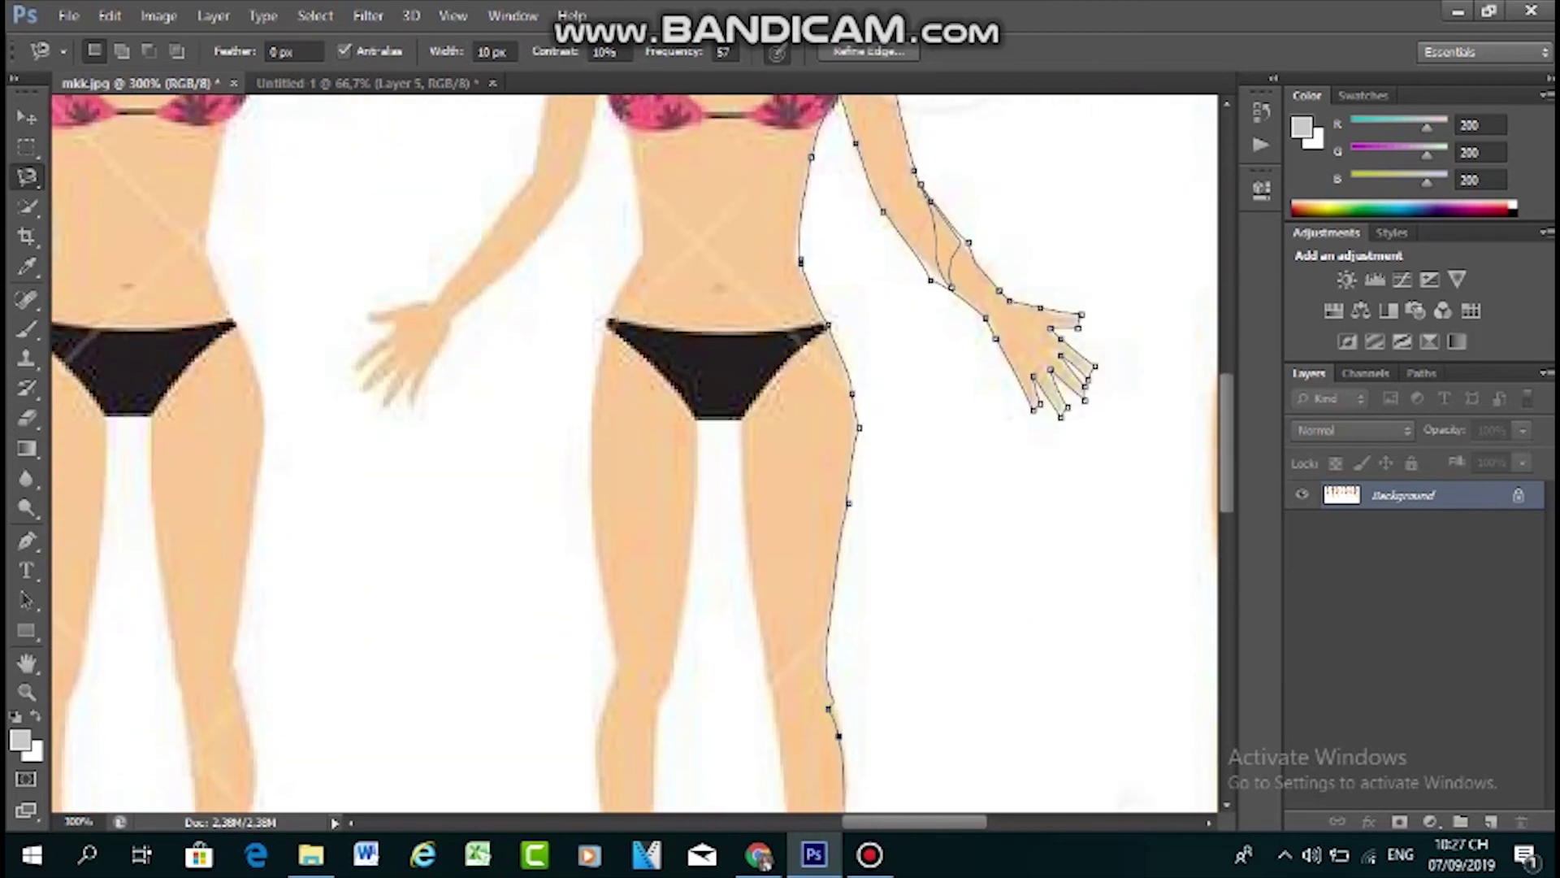
pyautogui.scroll(-2, 837, 764)
pyautogui.scroll(-4, 830, 782)
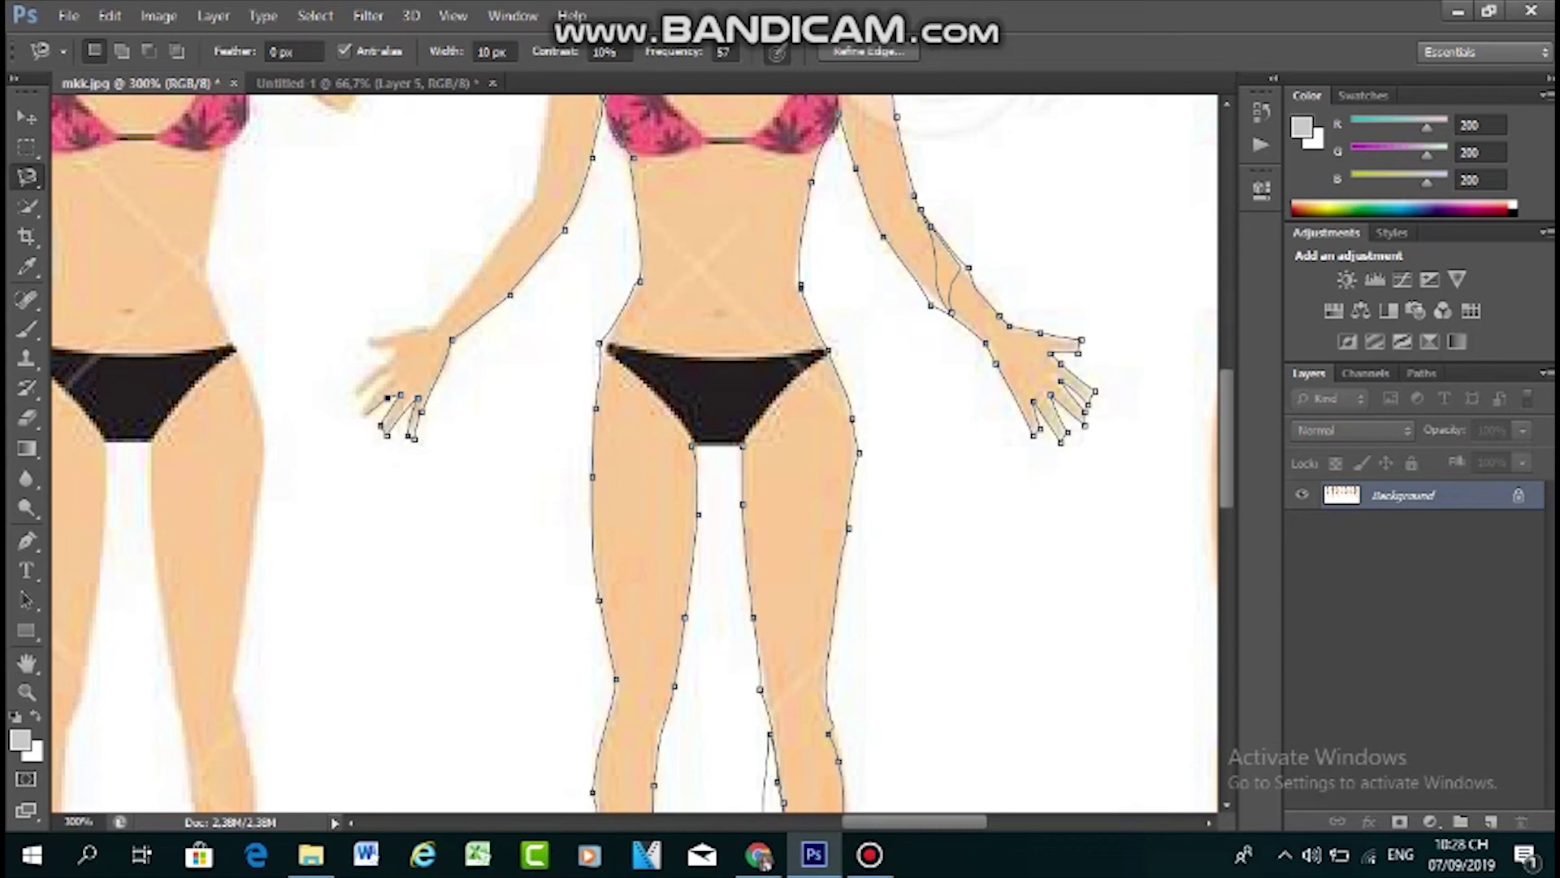
pyautogui.click(361, 415)
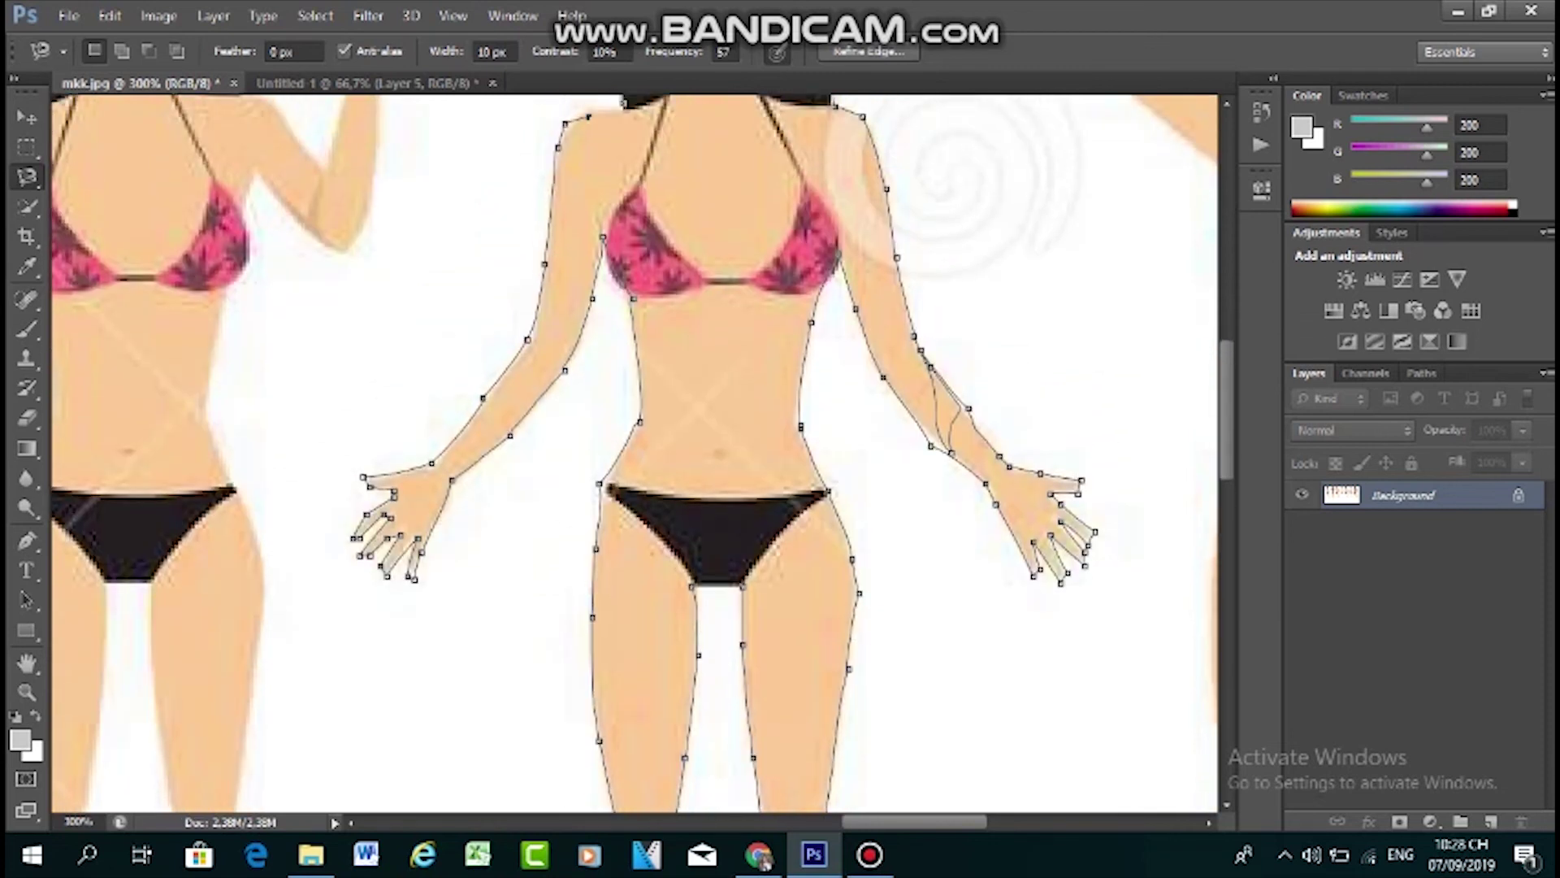
pyautogui.click(624, 105)
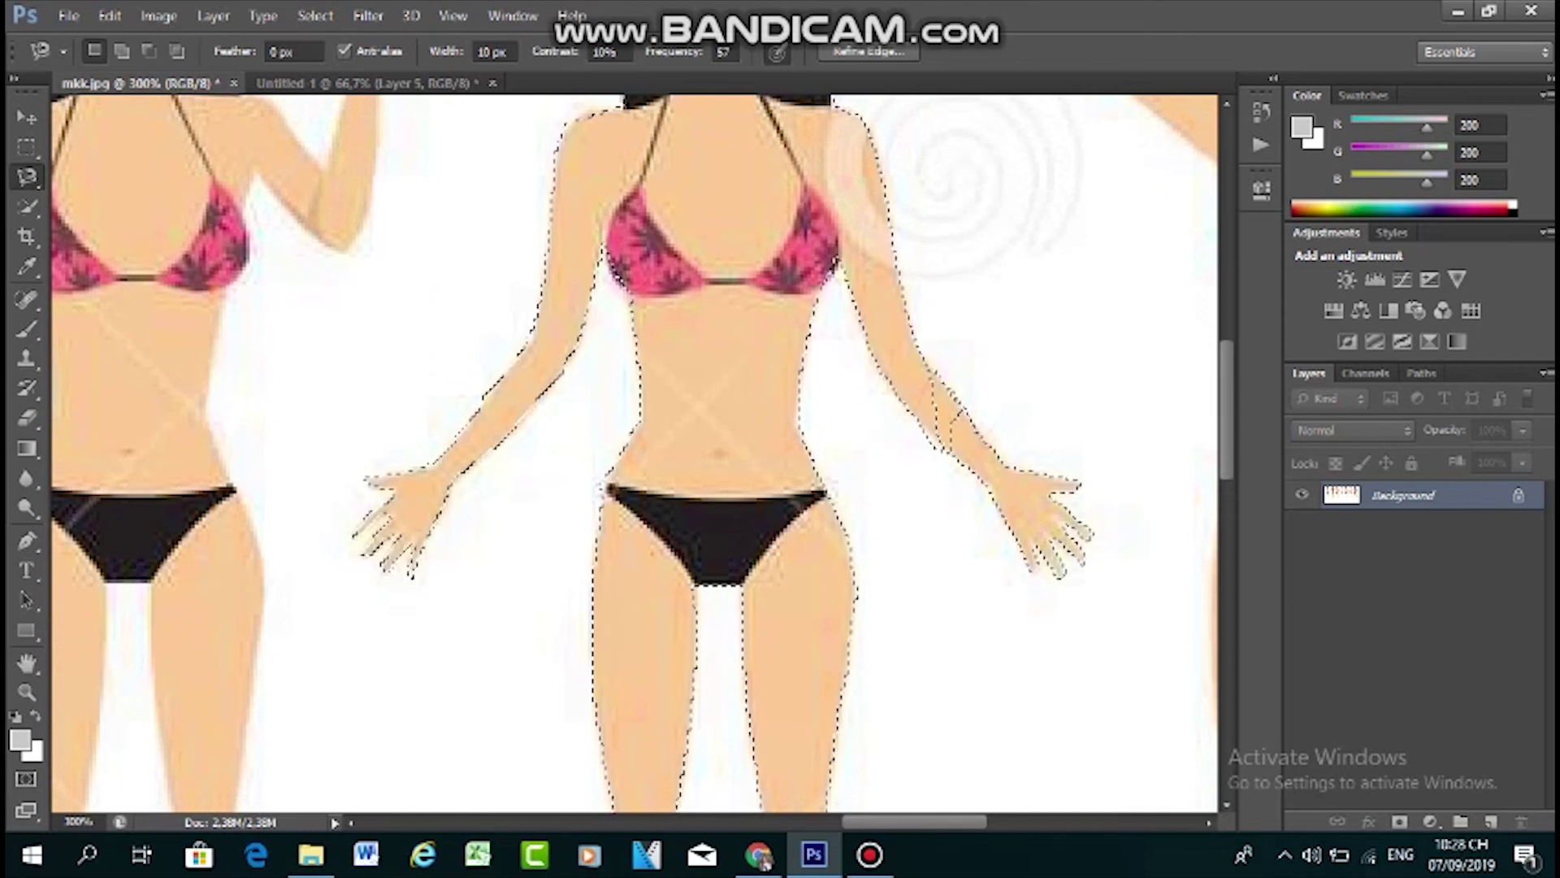
# Move the selected closed-eyed woman into Untitled-1 as a new layer and align her over the other women
pyautogui.press('v')
pyautogui.moveTo(707, 270)
pyautogui.mouseDown()
pyautogui.moveTo(477, 78)
pyautogui.moveTo(439, 98)
pyautogui.moveTo(423, 83)
pyautogui.moveTo(471, 243)
pyautogui.moveTo(592, 412)
pyautogui.moveTo(591, 386)
pyautogui.moveTo(586, 404)
pyautogui.mouseUp()
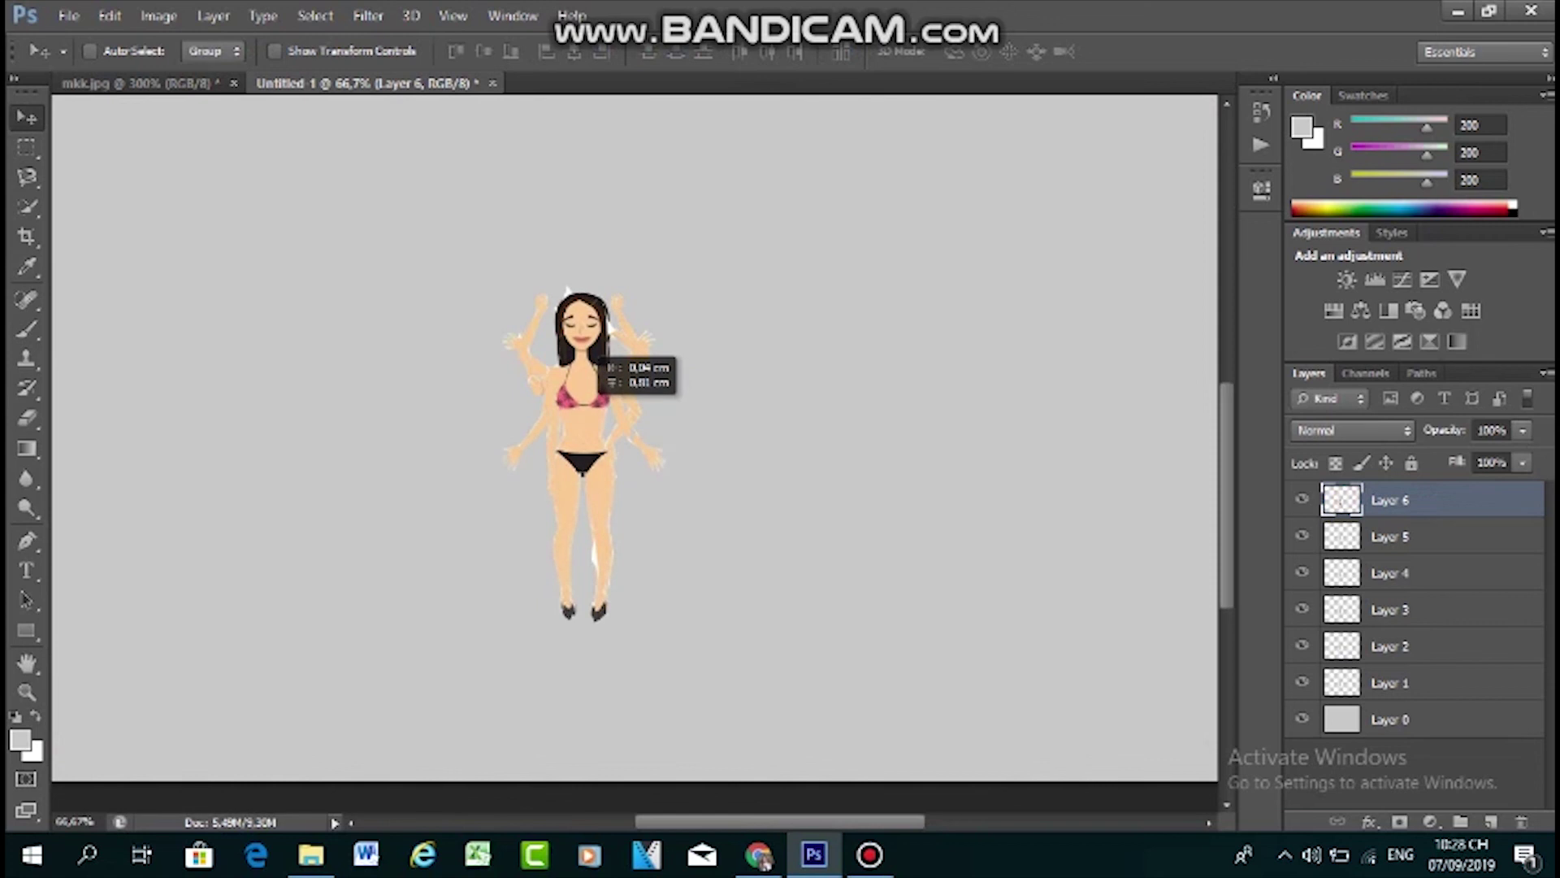
pyautogui.moveTo(608, 325); pyautogui.dragTo(608, 325)
pyautogui.press('e')
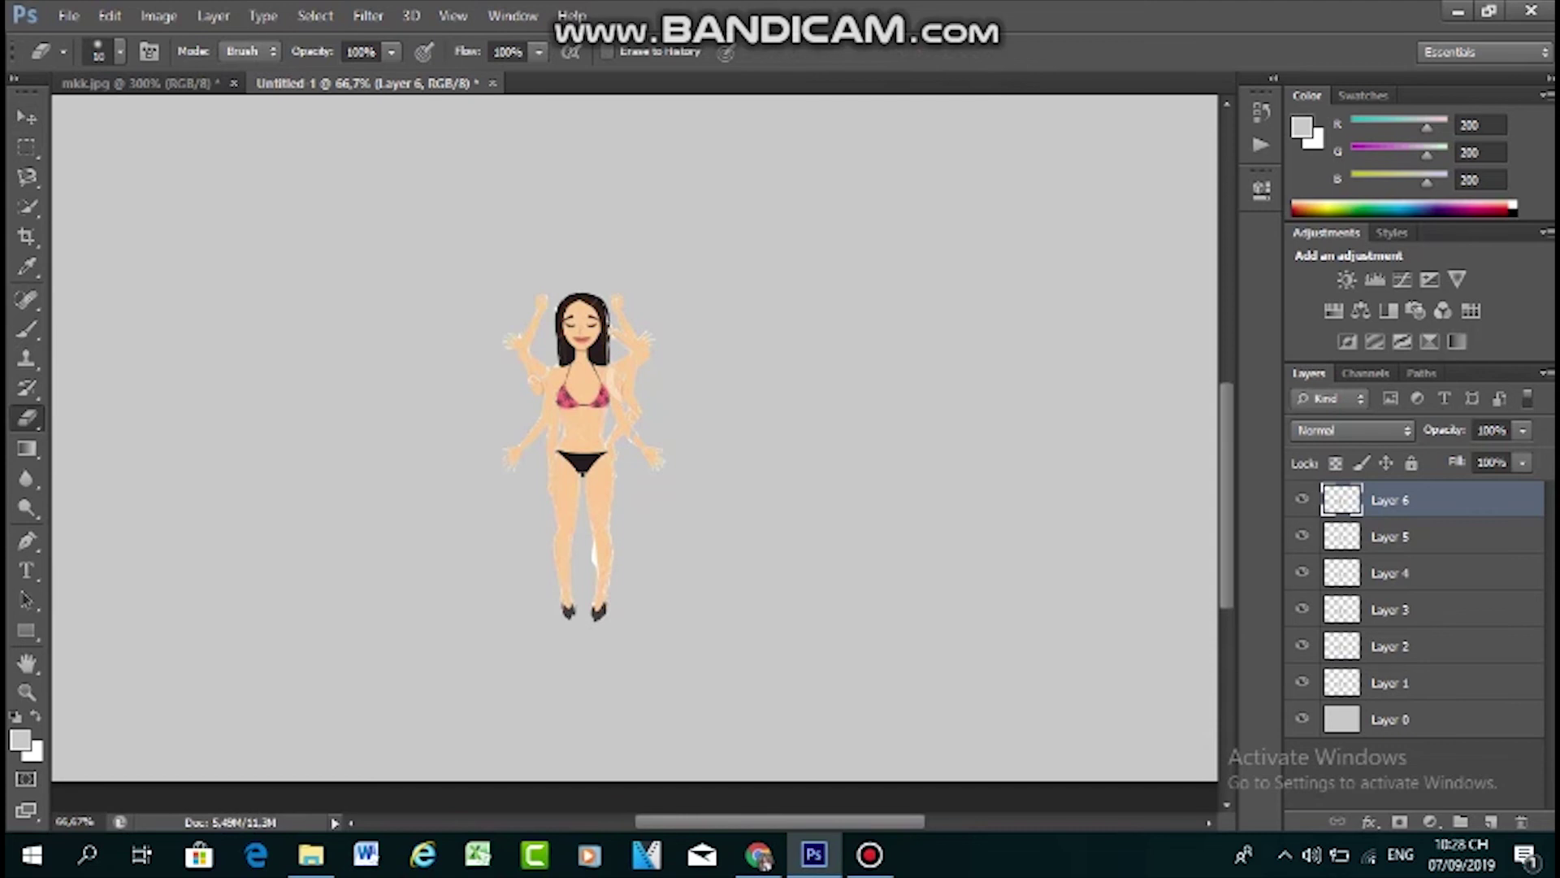
pyautogui.press('m')
pyautogui.press('v')
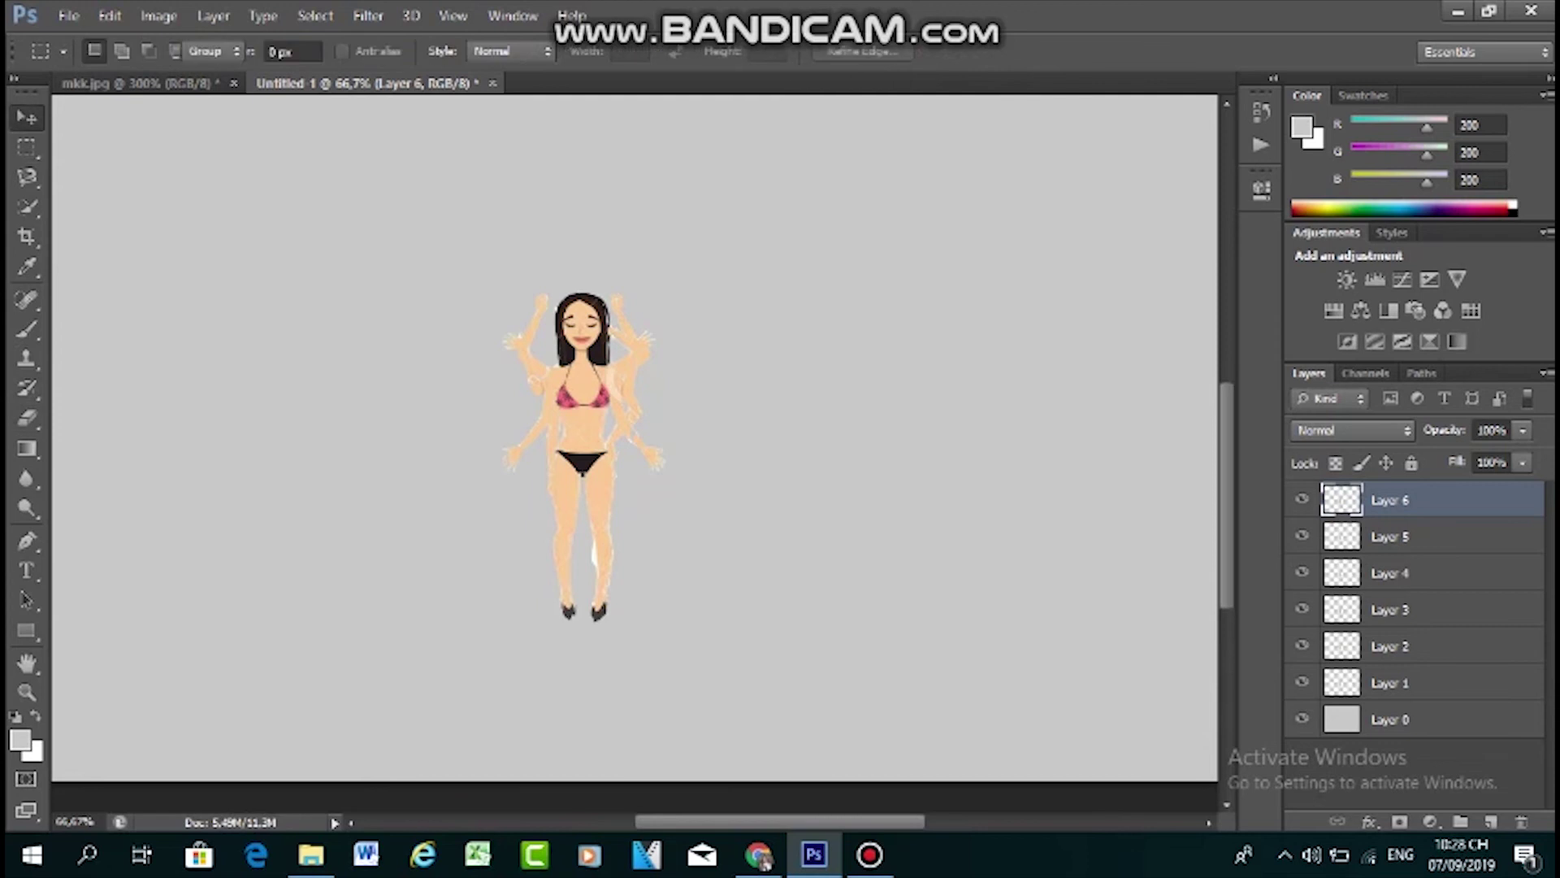
pyautogui.moveTo(609, 327)
pyautogui.mouseDown()
pyautogui.moveTo(613, 352)
pyautogui.moveTo(609, 327)
pyautogui.mouseUp()
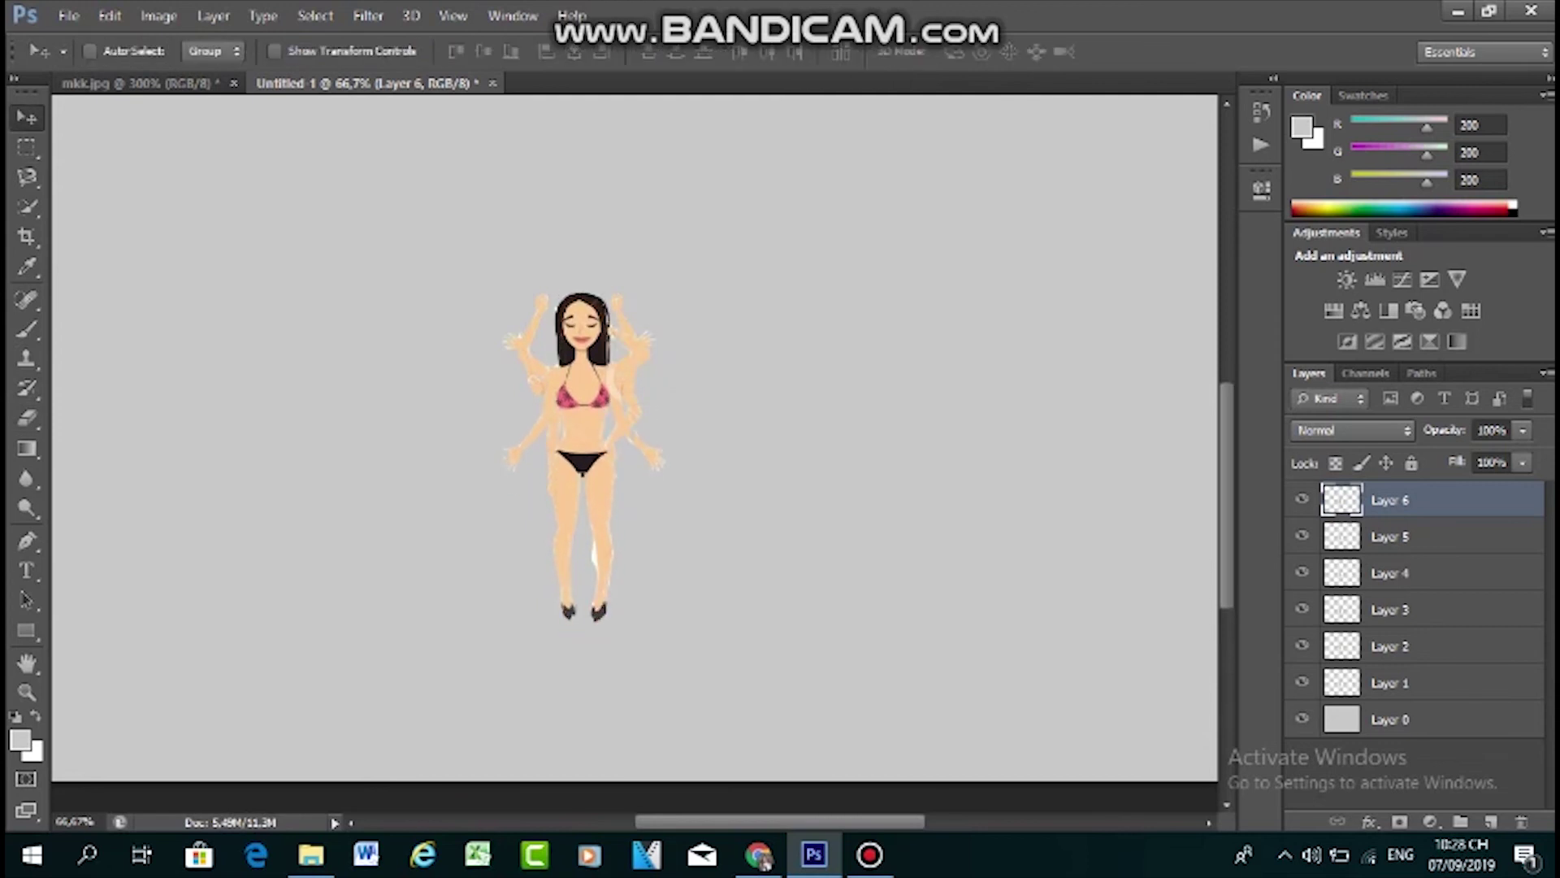
# In mkk.jpg, trace the shocked woman with the Magnetic Lasso from her hair over her head and around one raised arm to her waist
pyautogui.click(163, 83)
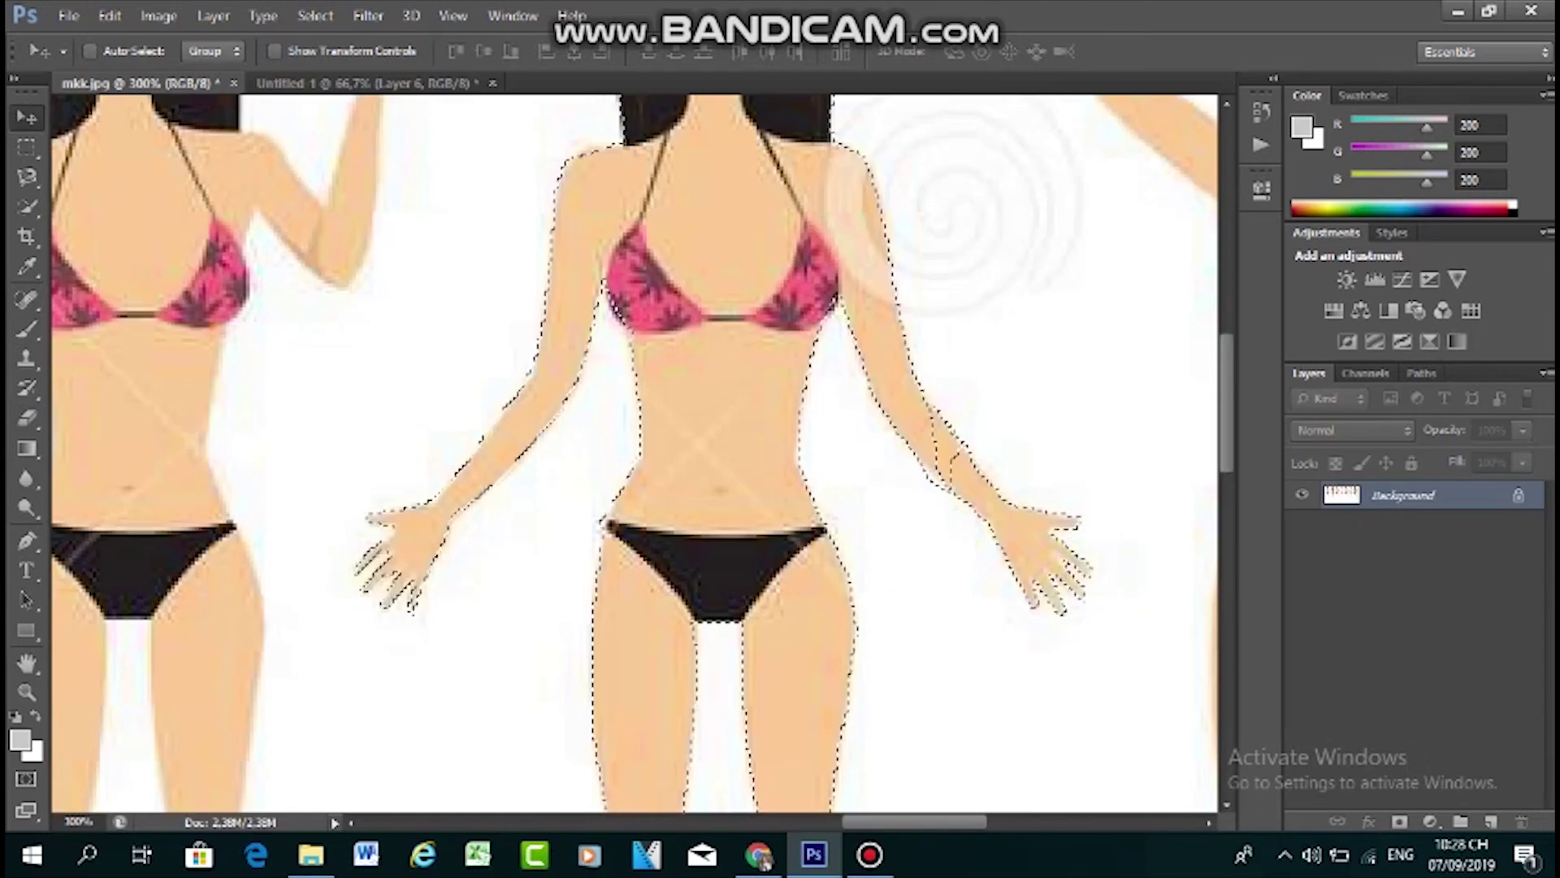
pyautogui.hscroll(2, 634, 455)
pyautogui.hscroll(5, 634, 455)
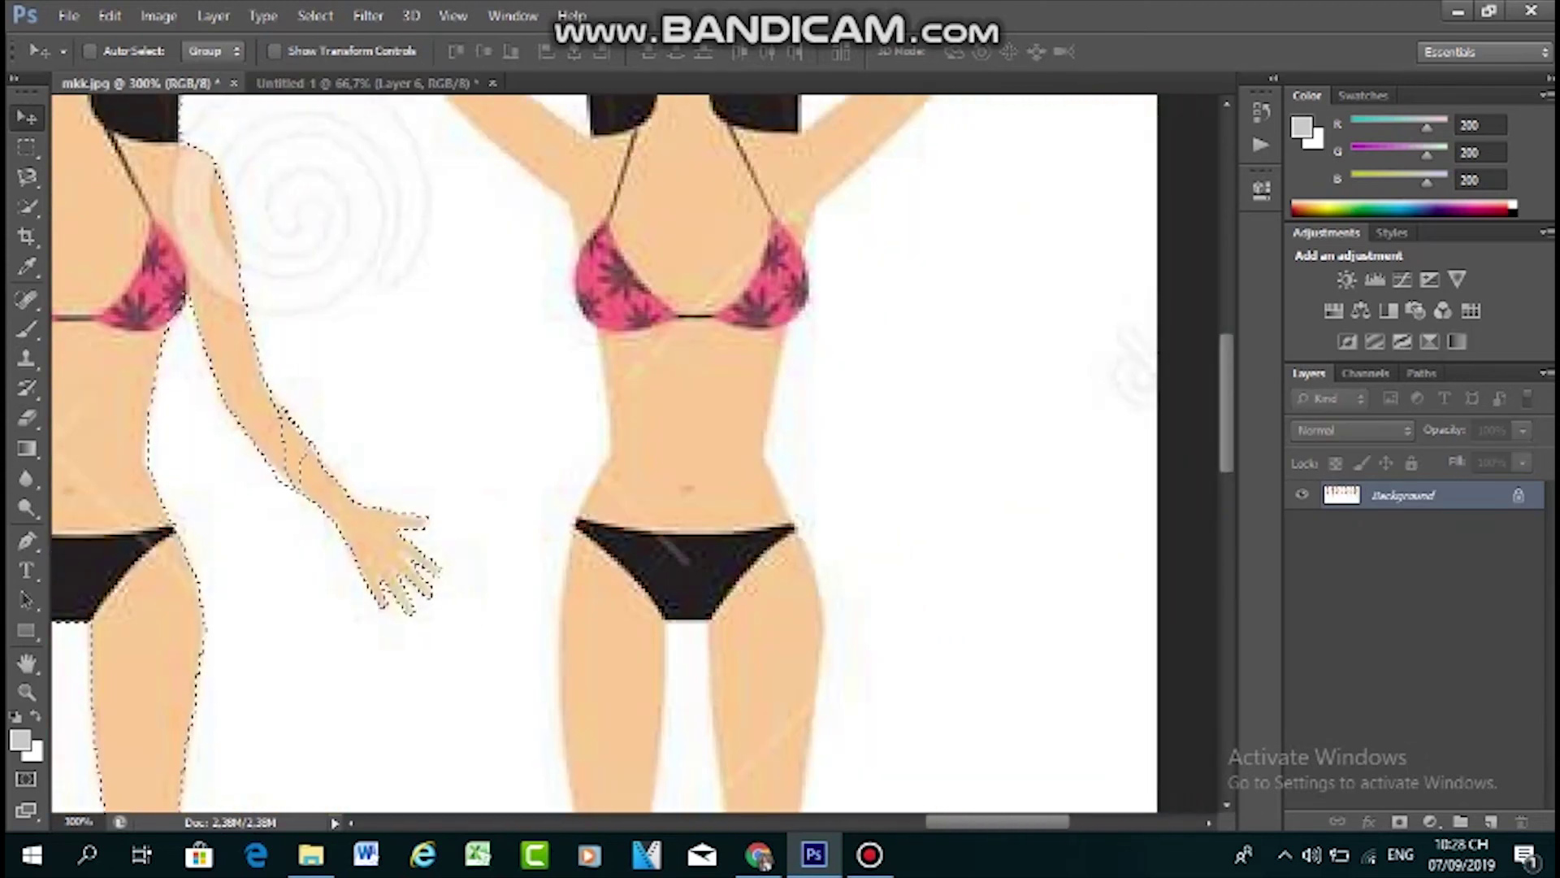
pyautogui.scroll(2, 634, 455)
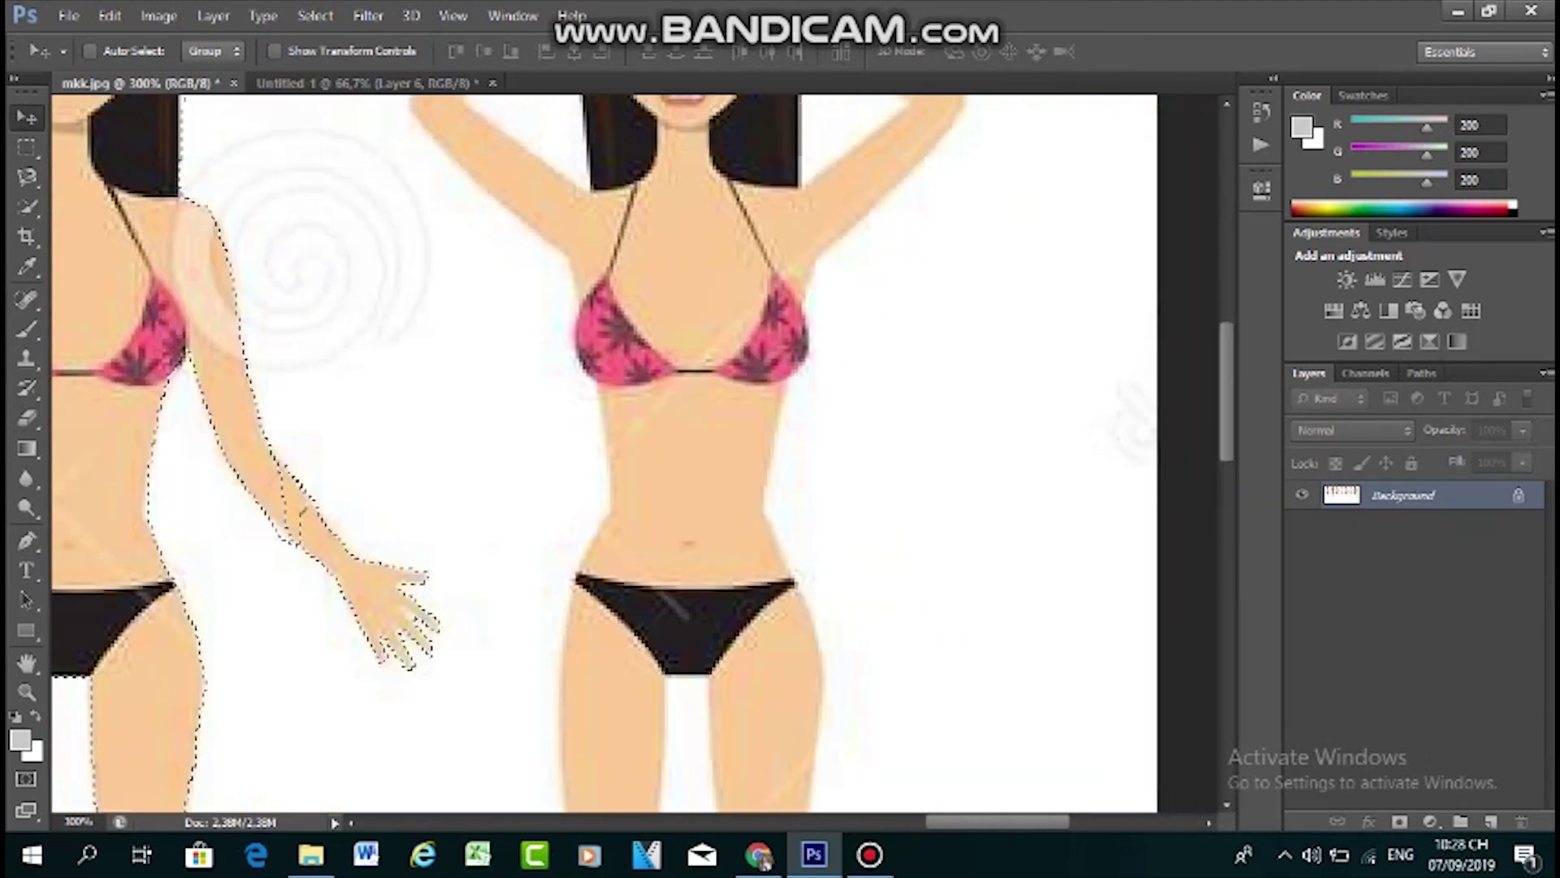
pyautogui.scroll(3, 633, 455)
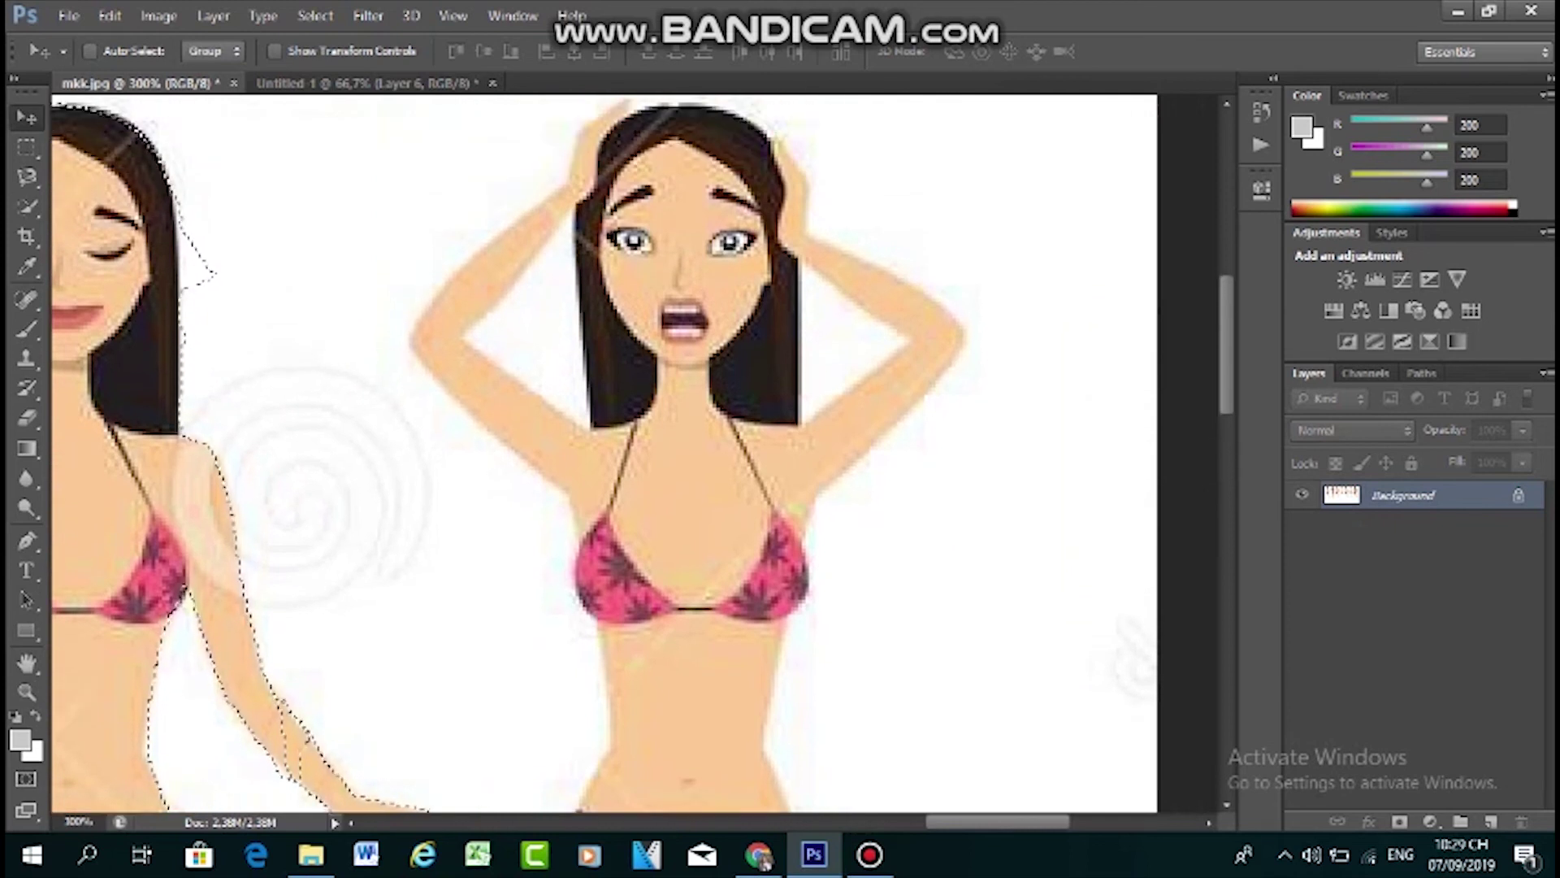
pyautogui.press('l')
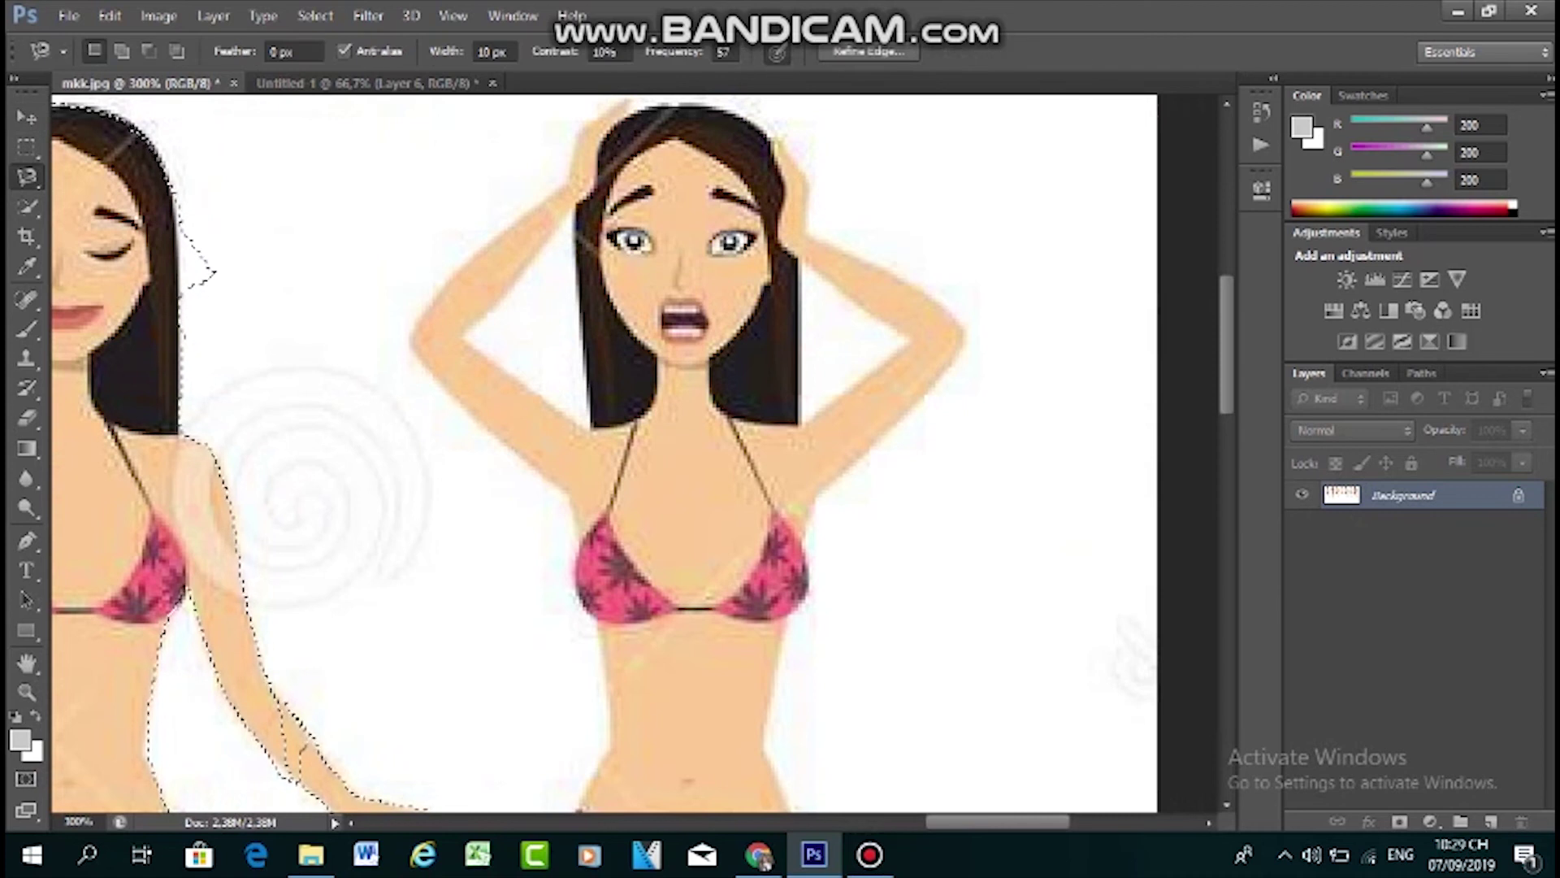
pyautogui.click(584, 419)
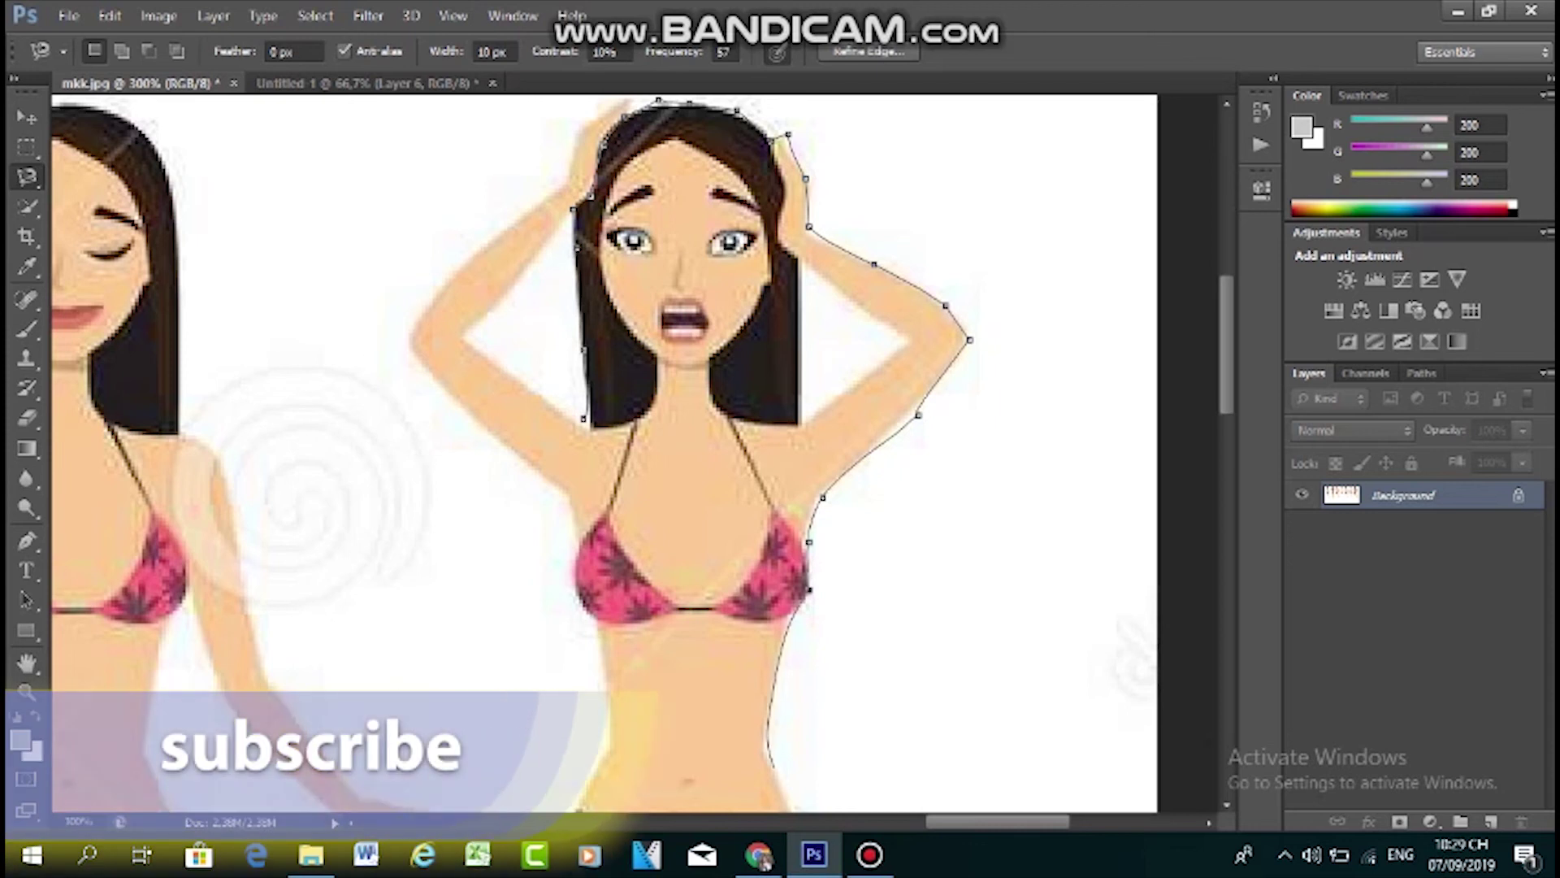
# Continue the outline around the shocked woman's legs and other raised arm, and close the selection at her head
pyautogui.scroll(-6, 776, 768)
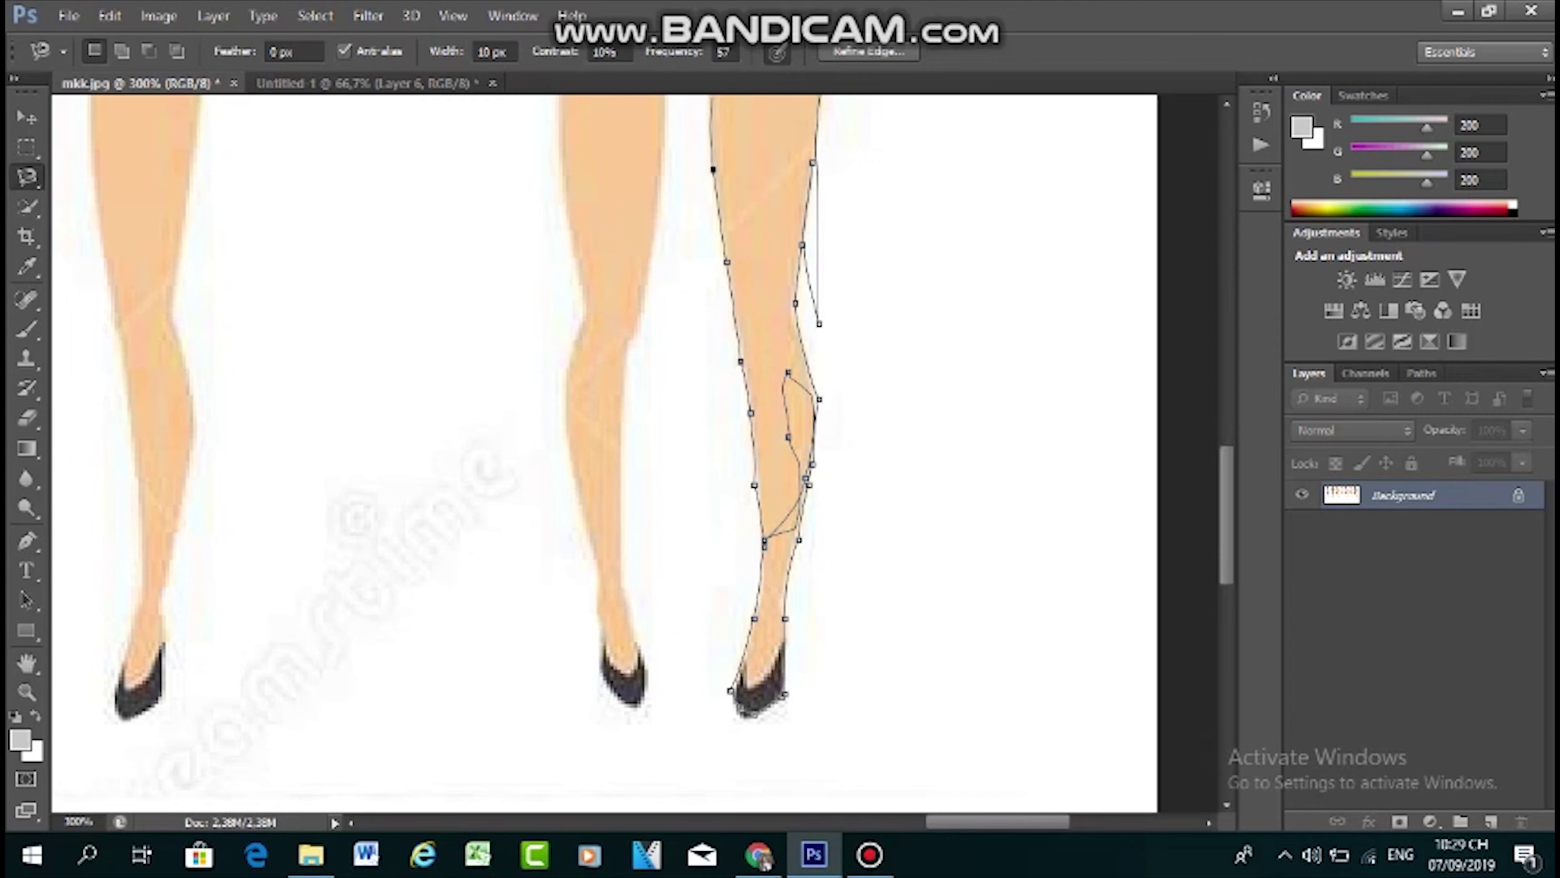
pyautogui.scroll(3, 712, 110)
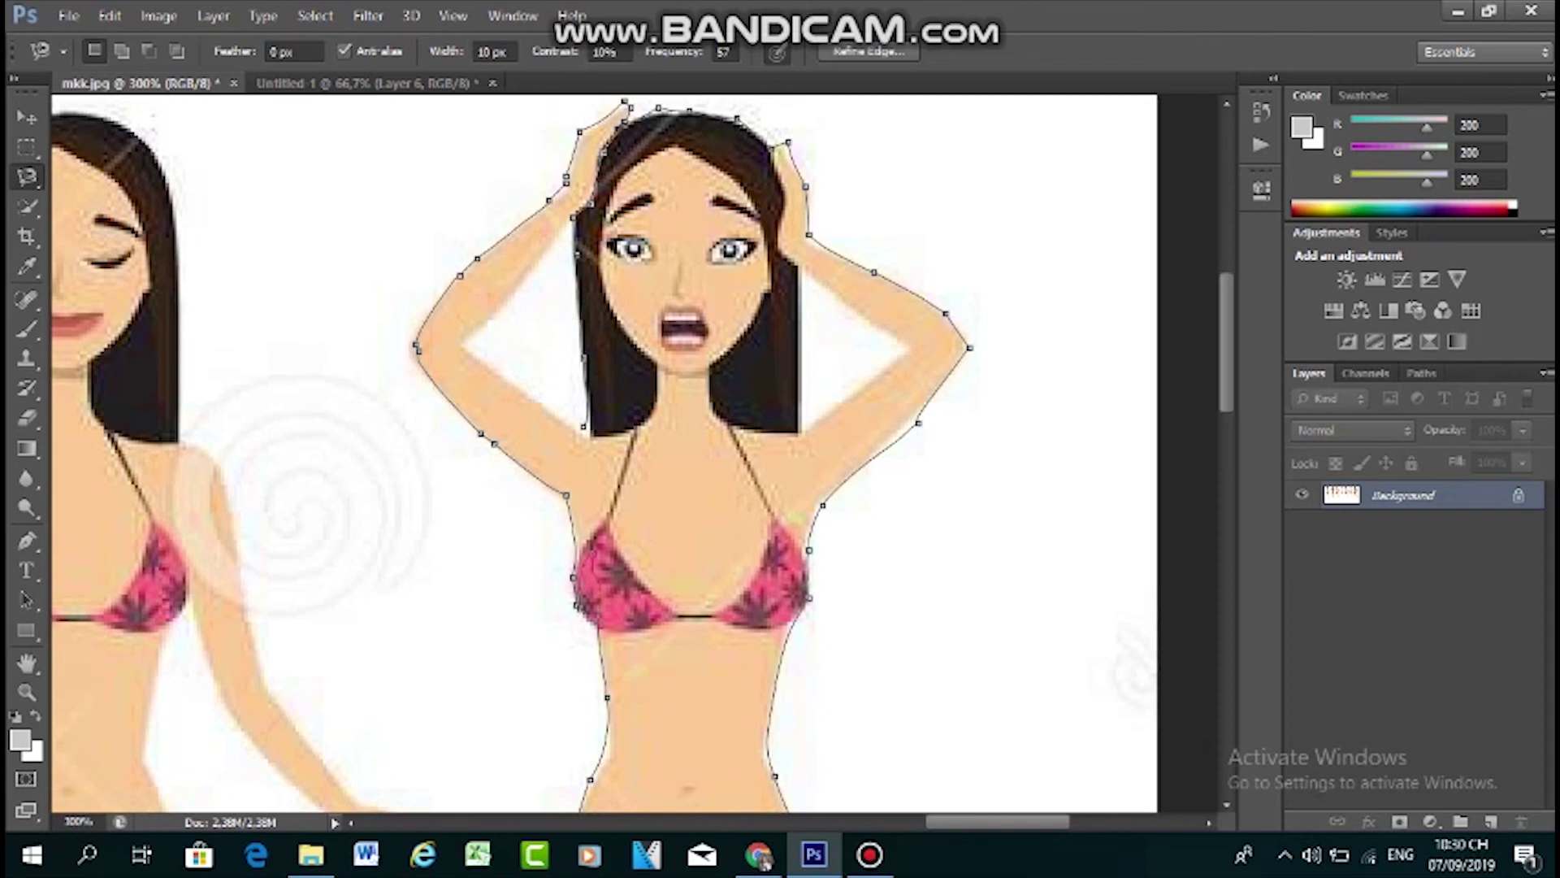
pyautogui.doubleClick(636, 114)
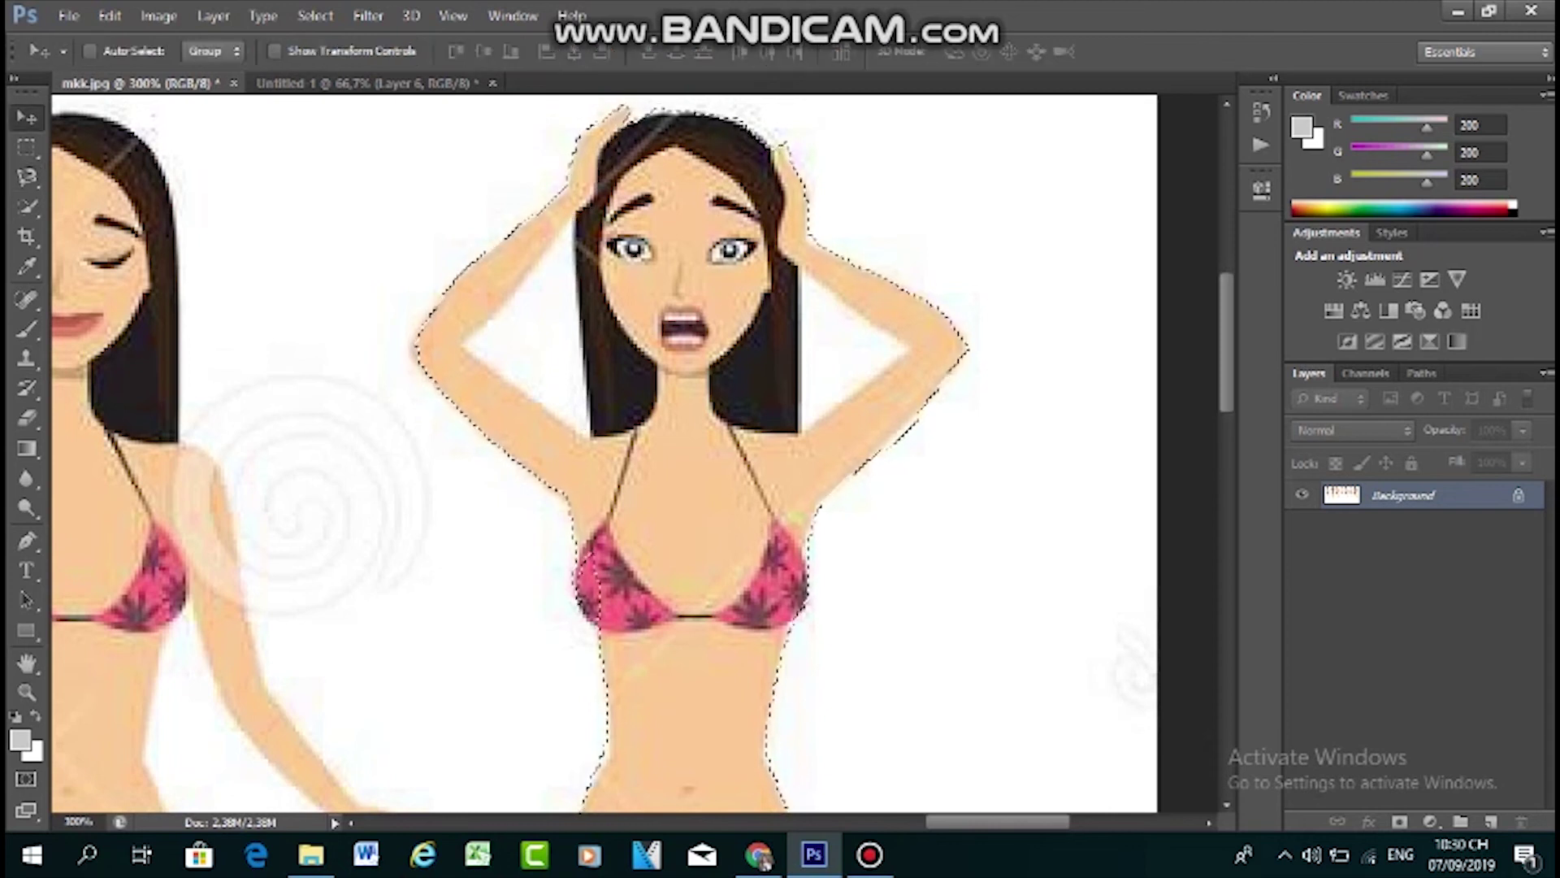
# Move the selected shocked woman into Untitled-1 as a new layer and align her over the other women
pyautogui.moveTo(699, 324)
pyautogui.mouseDown()
pyautogui.moveTo(480, 126)
pyautogui.moveTo(455, 61)
pyautogui.moveTo(439, 89)
pyautogui.moveTo(585, 327)
pyautogui.mouseUp()
pyautogui.moveTo(581, 455); pyautogui.dragTo(600, 333)
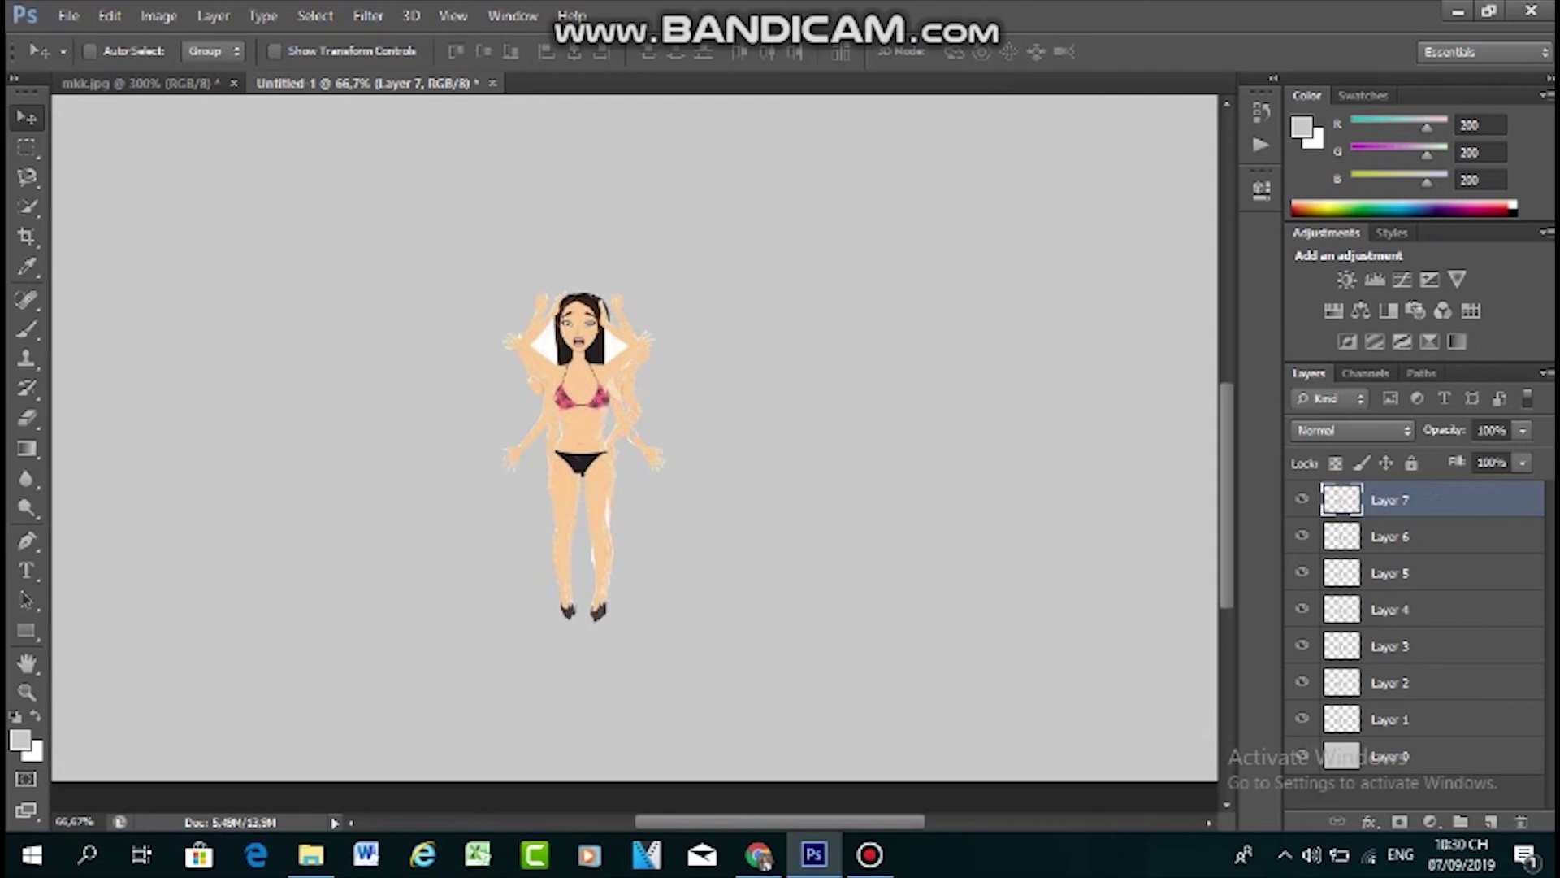
pyautogui.moveTo(600, 357)
pyautogui.mouseDown()
pyautogui.moveTo(610, 366)
pyautogui.moveTo(603, 351)
pyautogui.mouseUp()
pyautogui.press('c')
pyautogui.press('v')
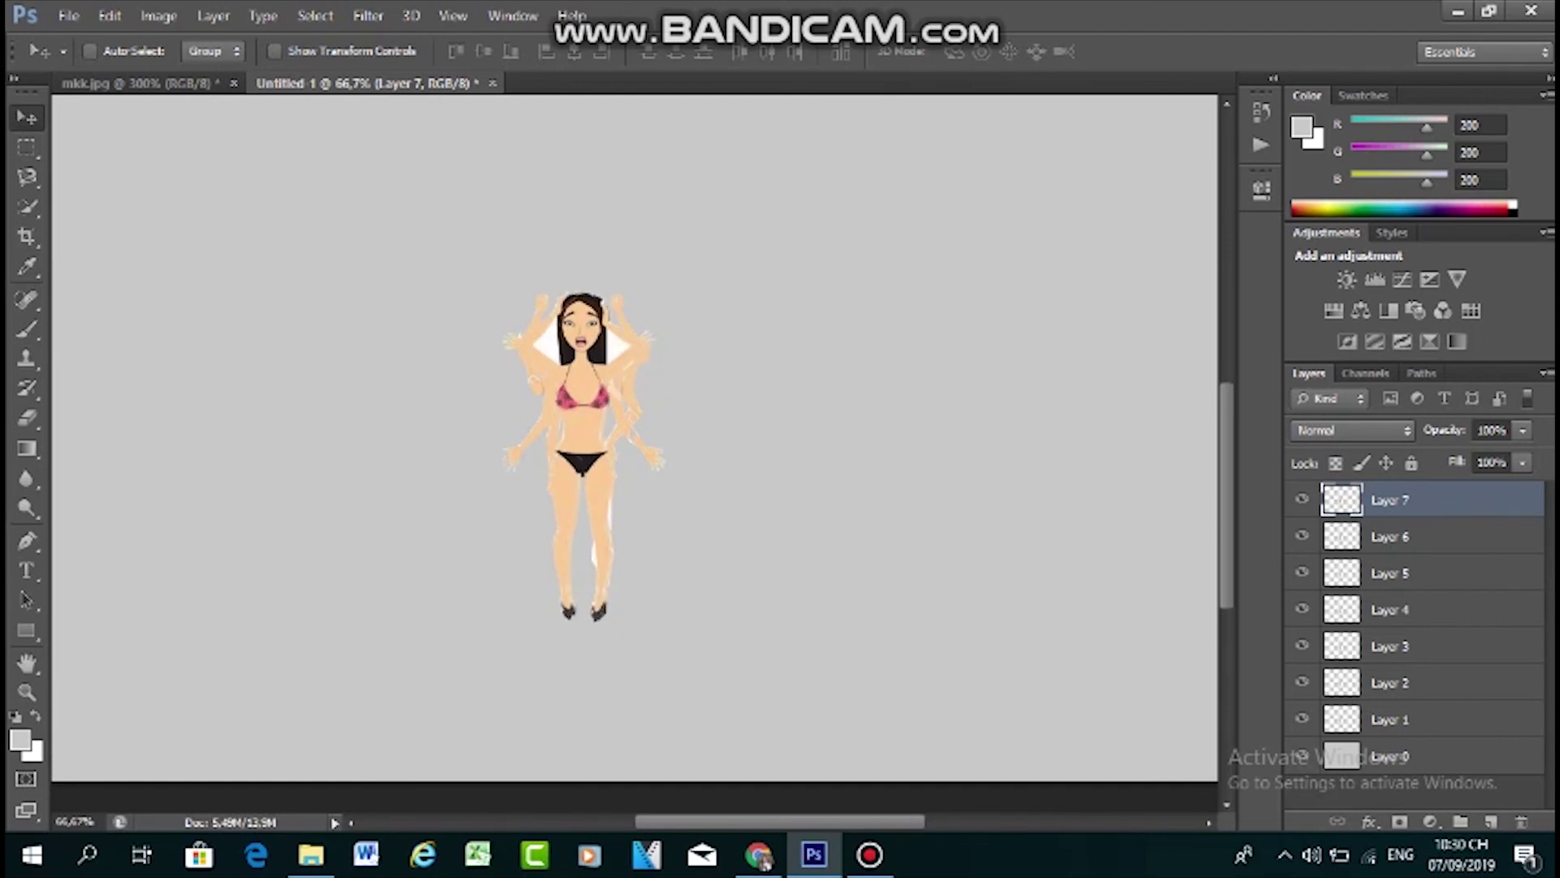
# Erase the white areas between the shocked woman's raised arms and her hair on Layer 7
pyautogui.hotkey('ctrl', '+')
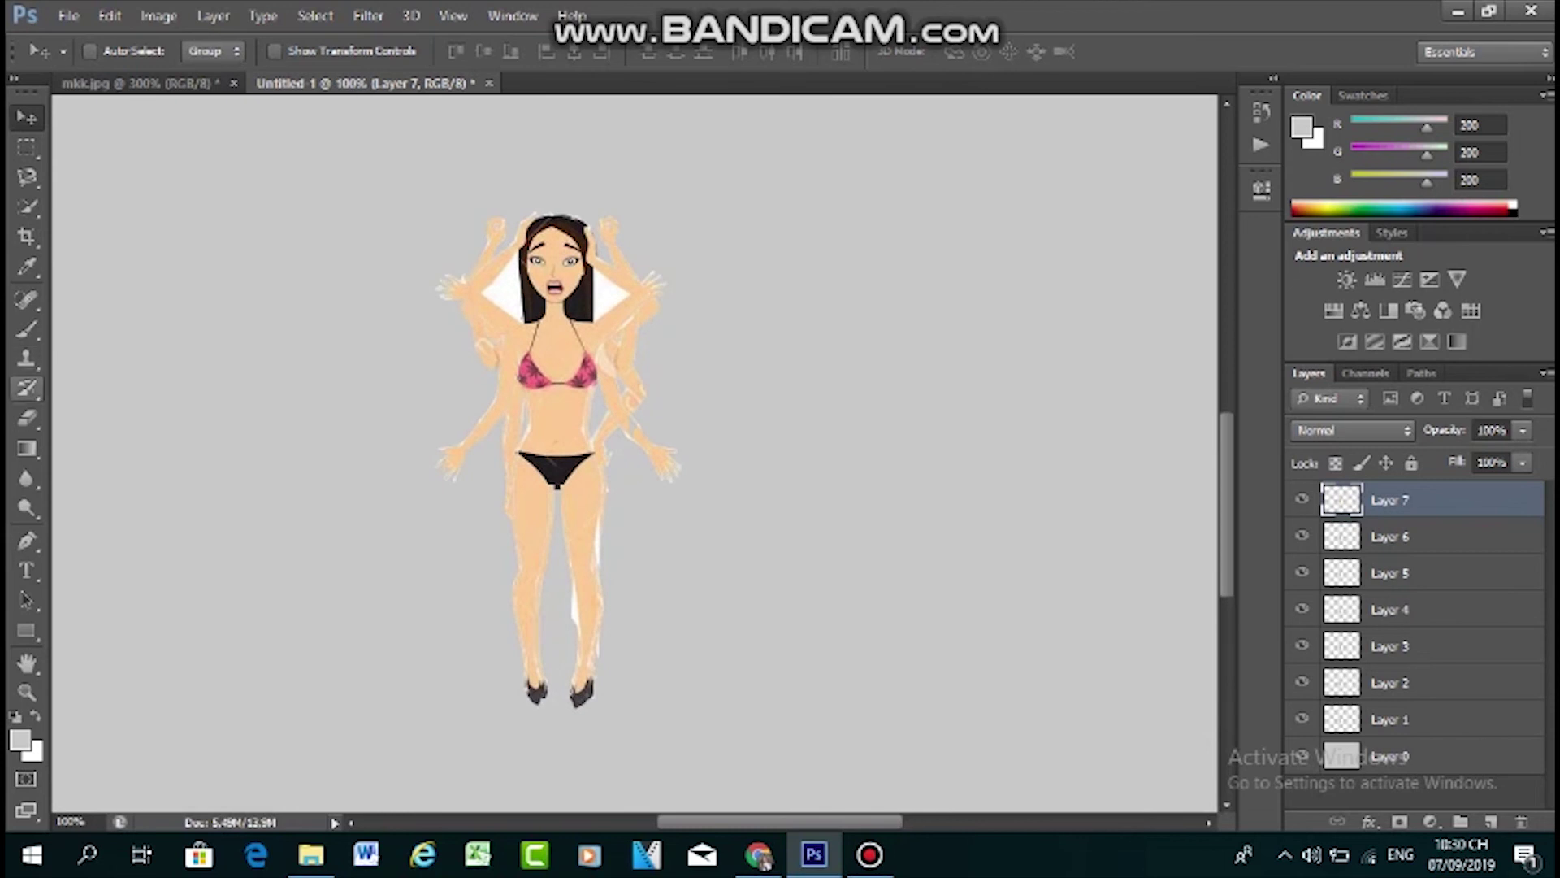
pyautogui.click(27, 417)
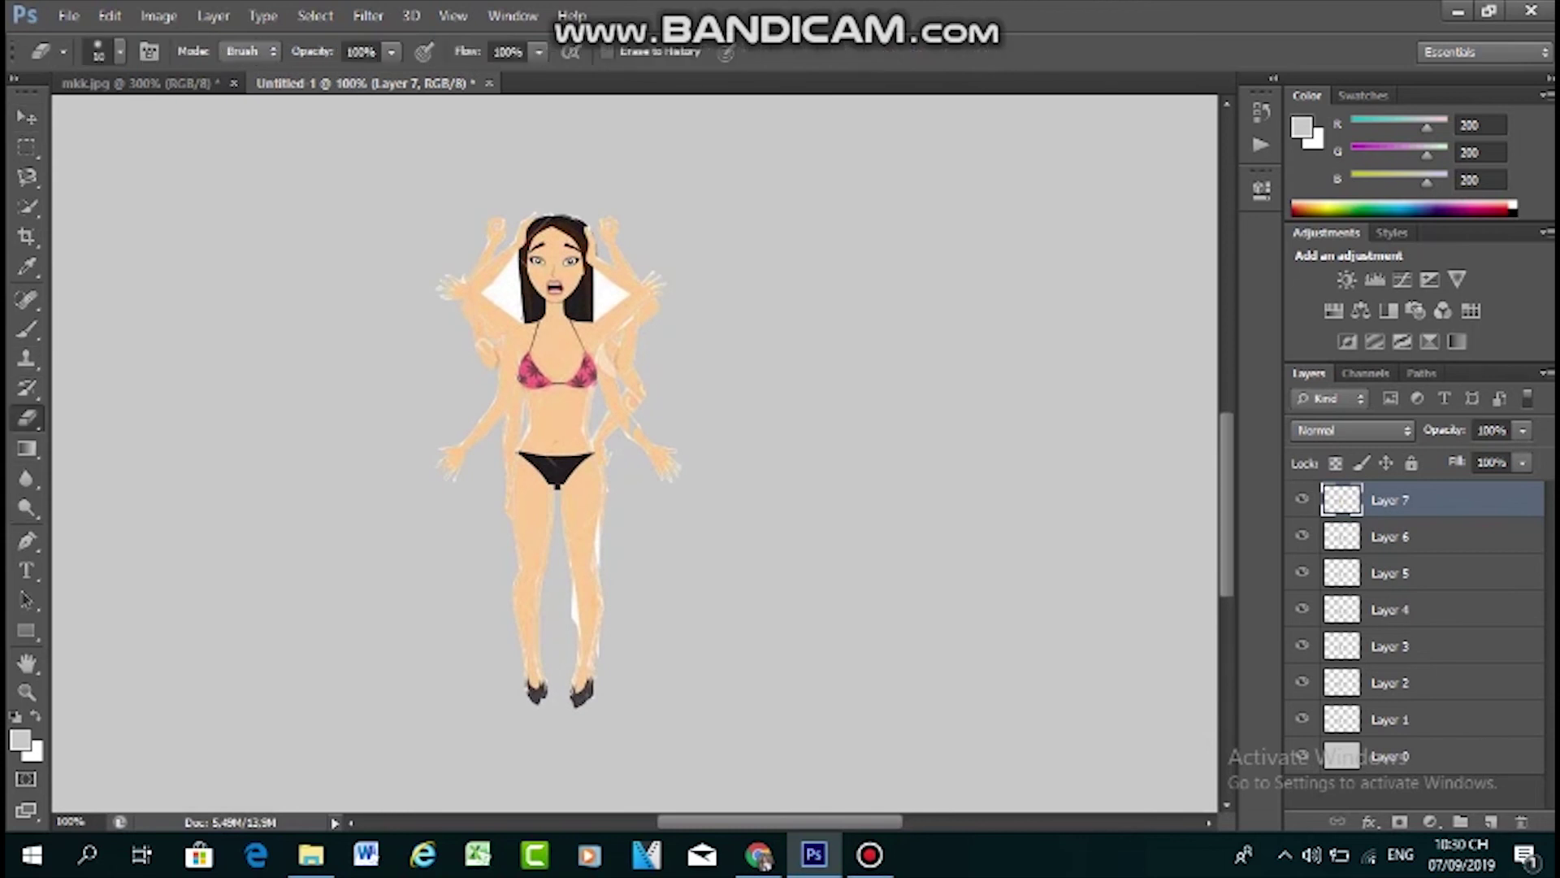
pyautogui.moveTo(514, 265); pyautogui.dragTo(519, 309)
pyautogui.click(504, 308)
pyautogui.moveTo(488, 292)
pyautogui.mouseDown()
pyautogui.moveTo(502, 278)
pyautogui.moveTo(502, 294)
pyautogui.mouseUp()
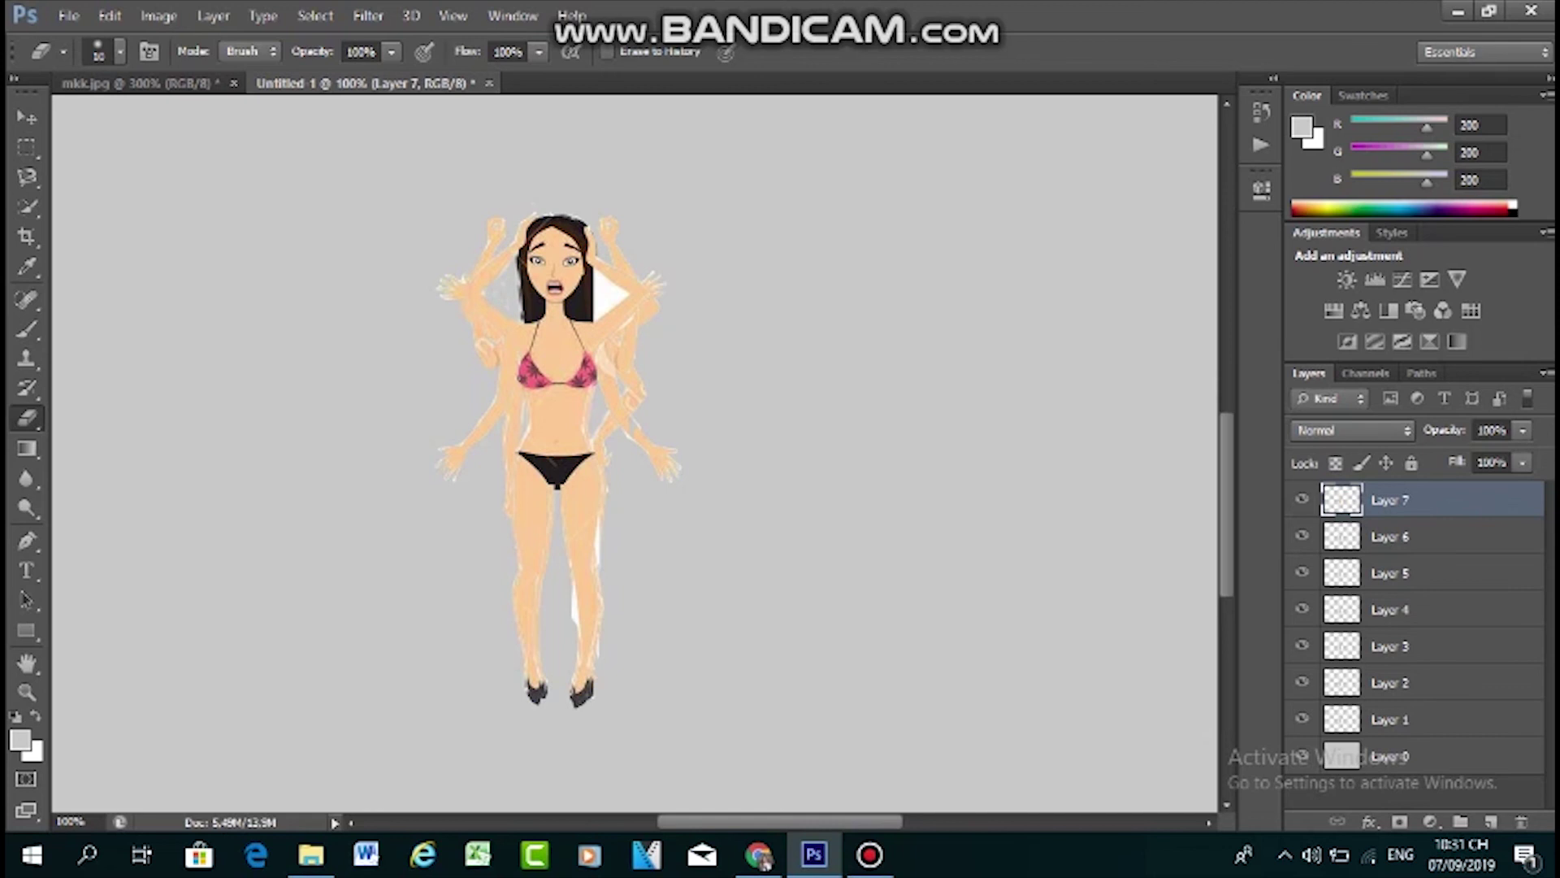
pyautogui.moveTo(597, 277)
pyautogui.mouseDown()
pyautogui.moveTo(622, 296)
pyautogui.moveTo(599, 310)
pyautogui.mouseUp()
pyautogui.moveTo(597, 284); pyautogui.dragTo(600, 298)
pyautogui.hotkey('ctrl', '-')
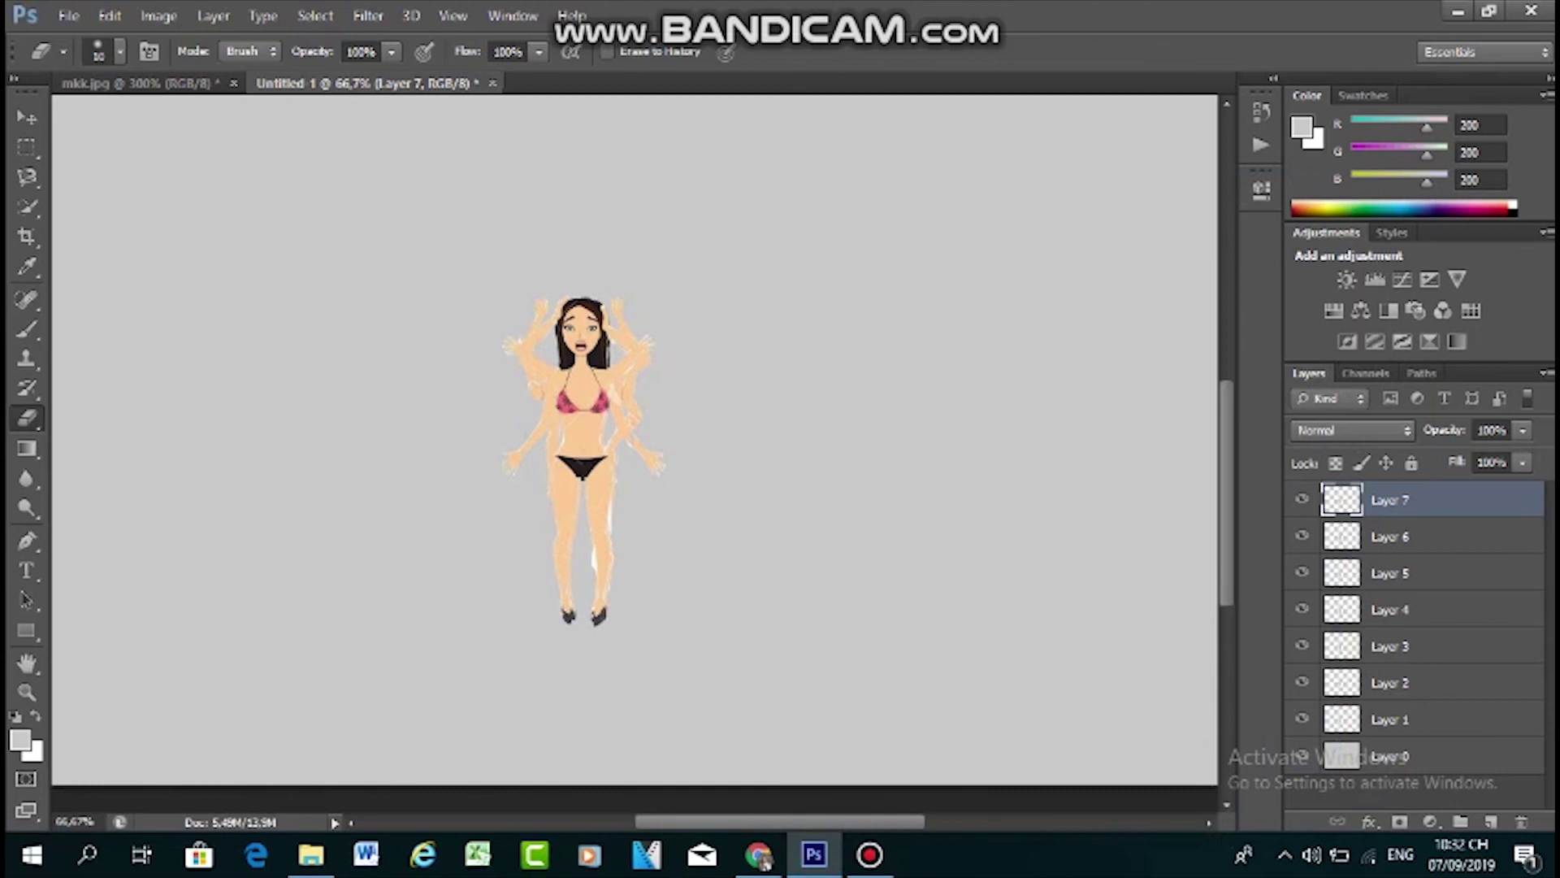
# Set the foreground color to white (ffffff) and fill Layer 0 with it at 100% opacity in Normal mode
pyautogui.click(1392, 755)
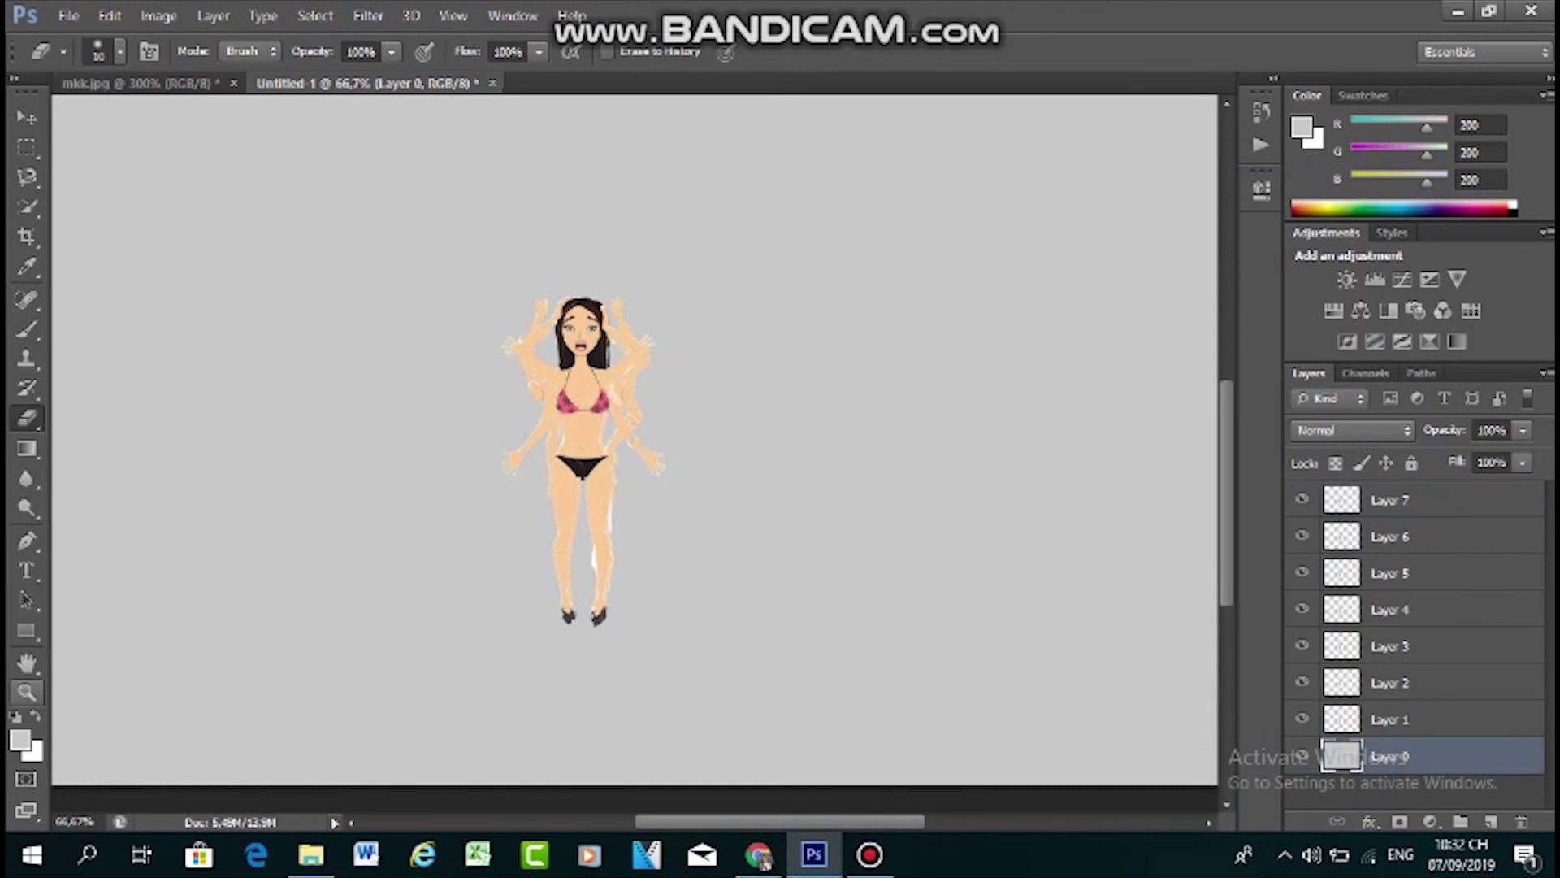
pyautogui.click(20, 740)
pyautogui.click(838, 109)
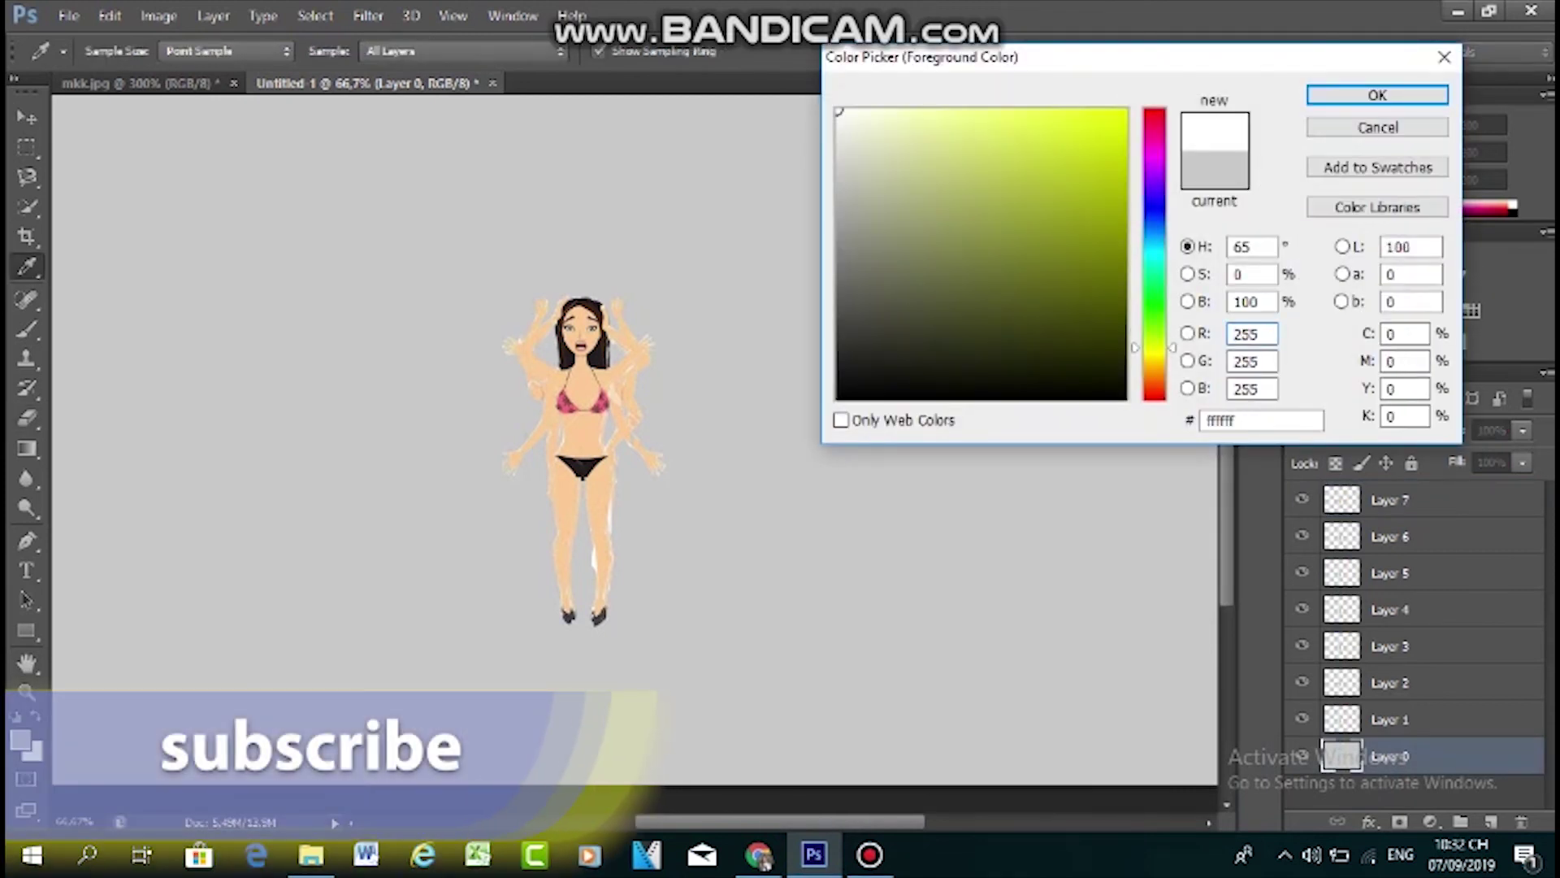
pyautogui.click(1378, 95)
pyautogui.press('e')
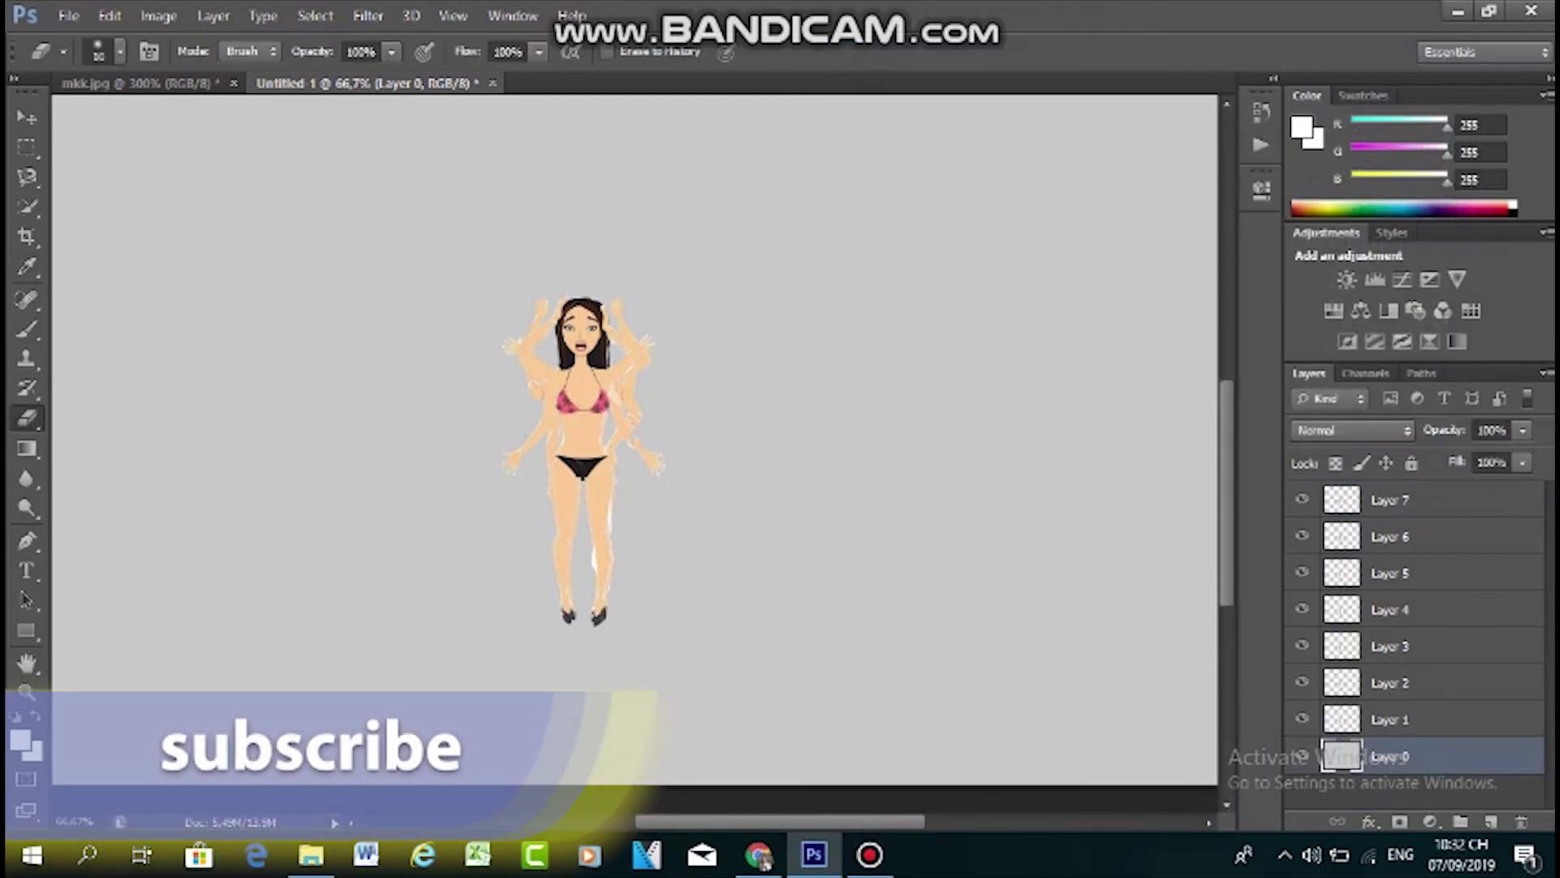
pyautogui.hotkey('shift', 'F5')
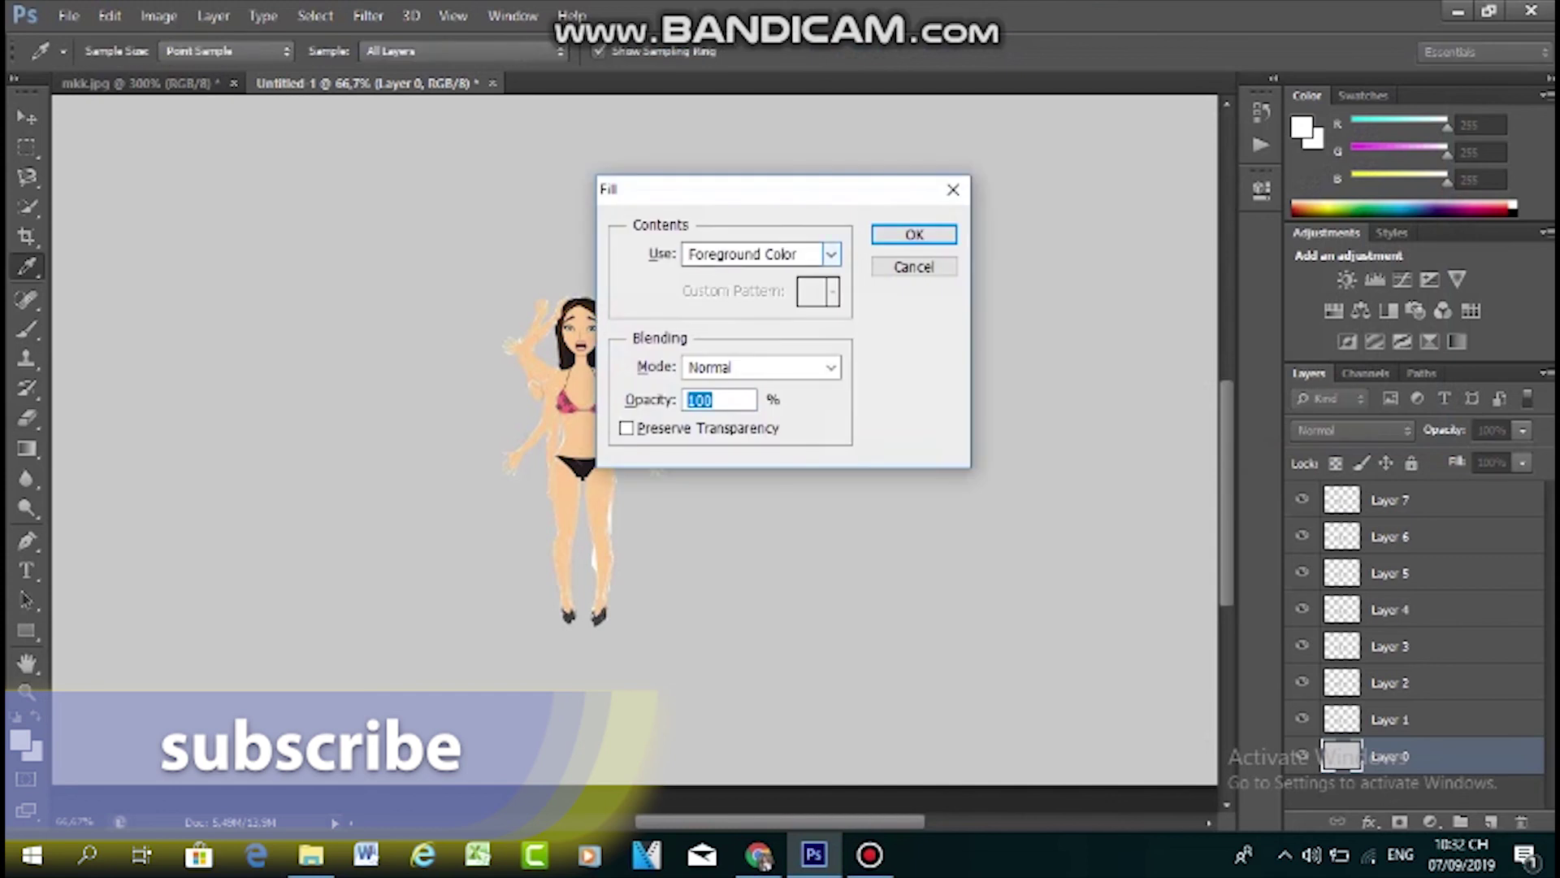
pyautogui.click(914, 235)
pyautogui.press('Return')
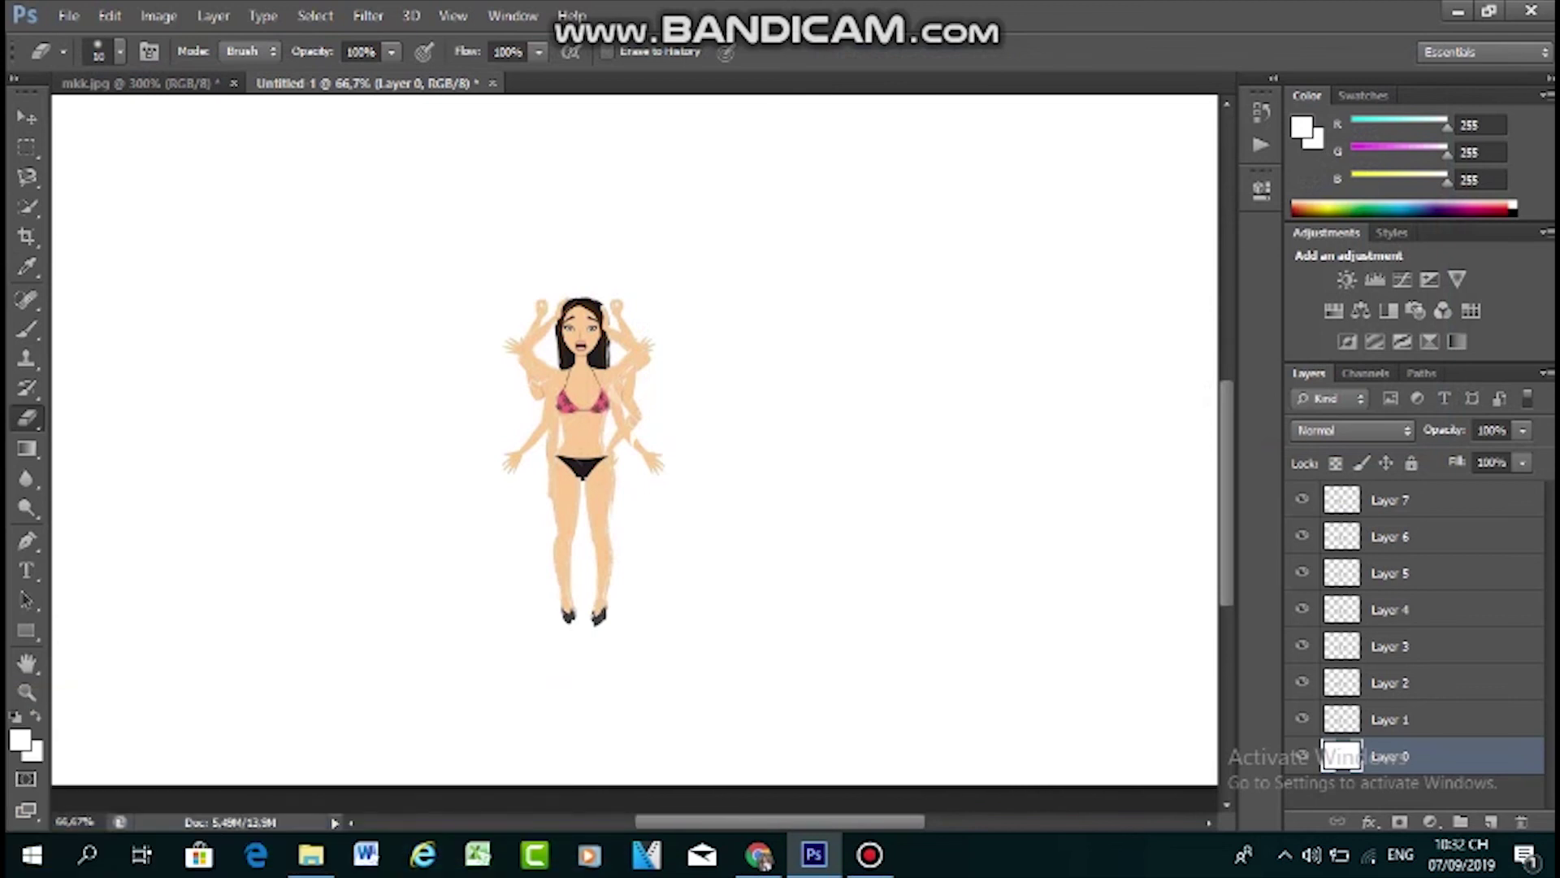
# Show the Timeline for the layered document and convert it to a frame animation
pyautogui.click(513, 15)
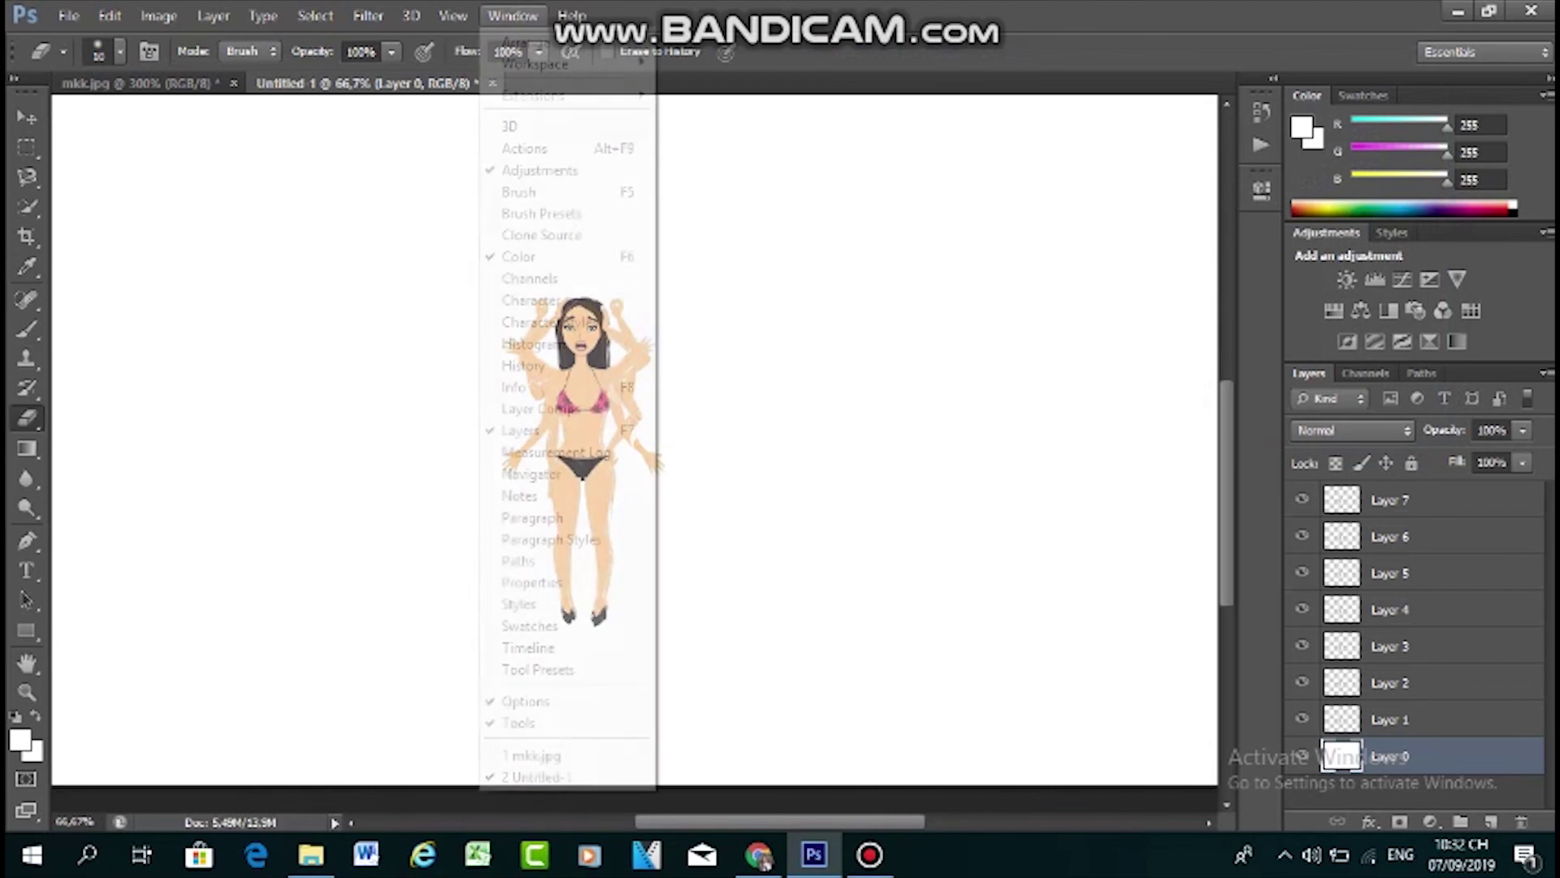
pyautogui.click(529, 647)
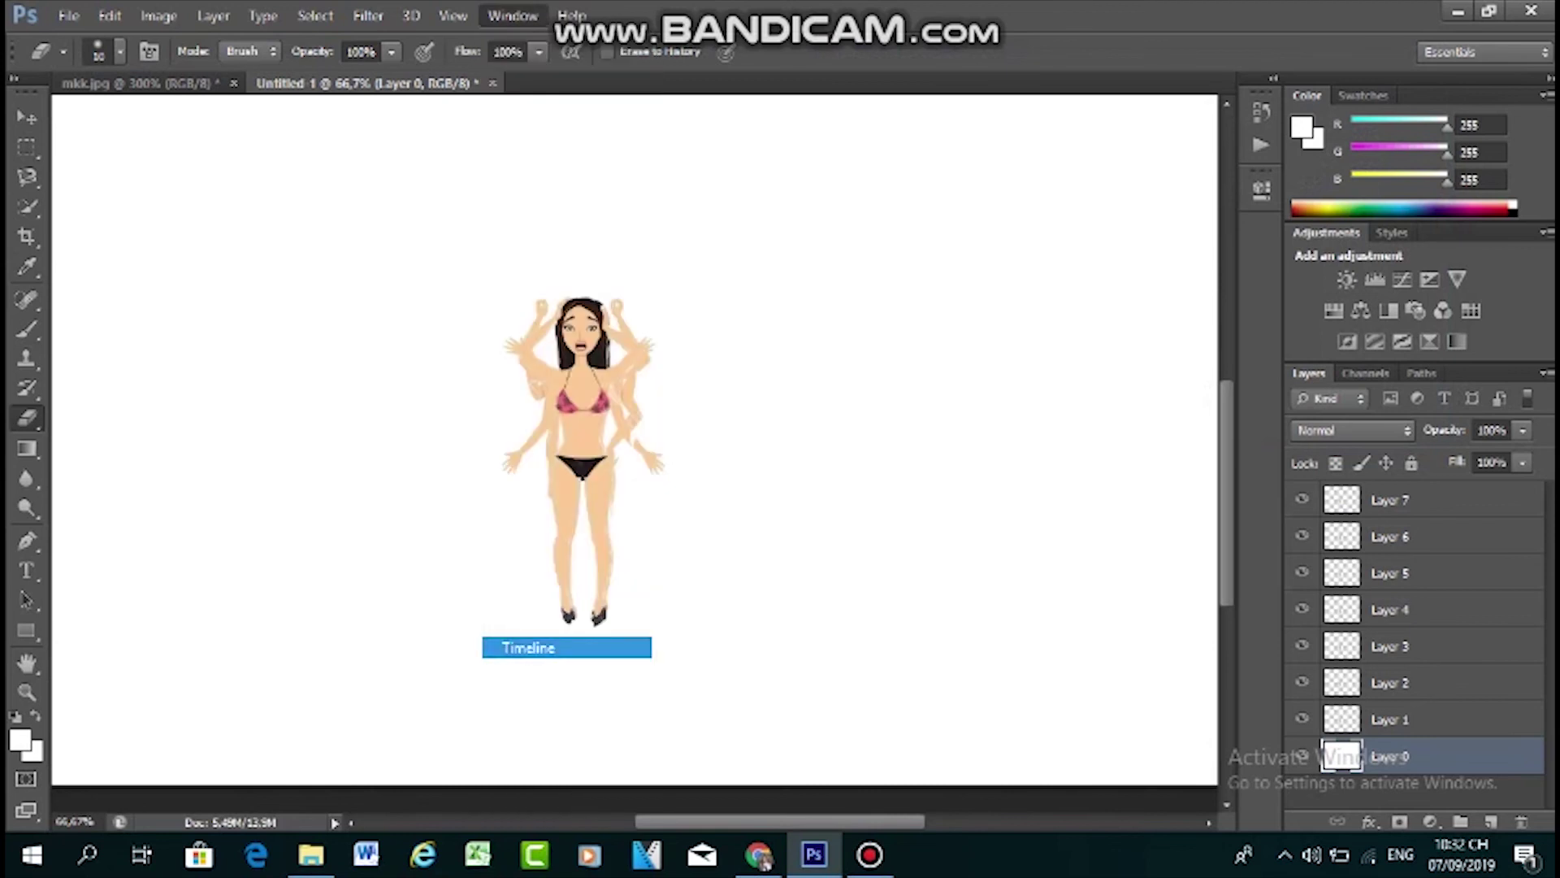
pyautogui.click(662, 751)
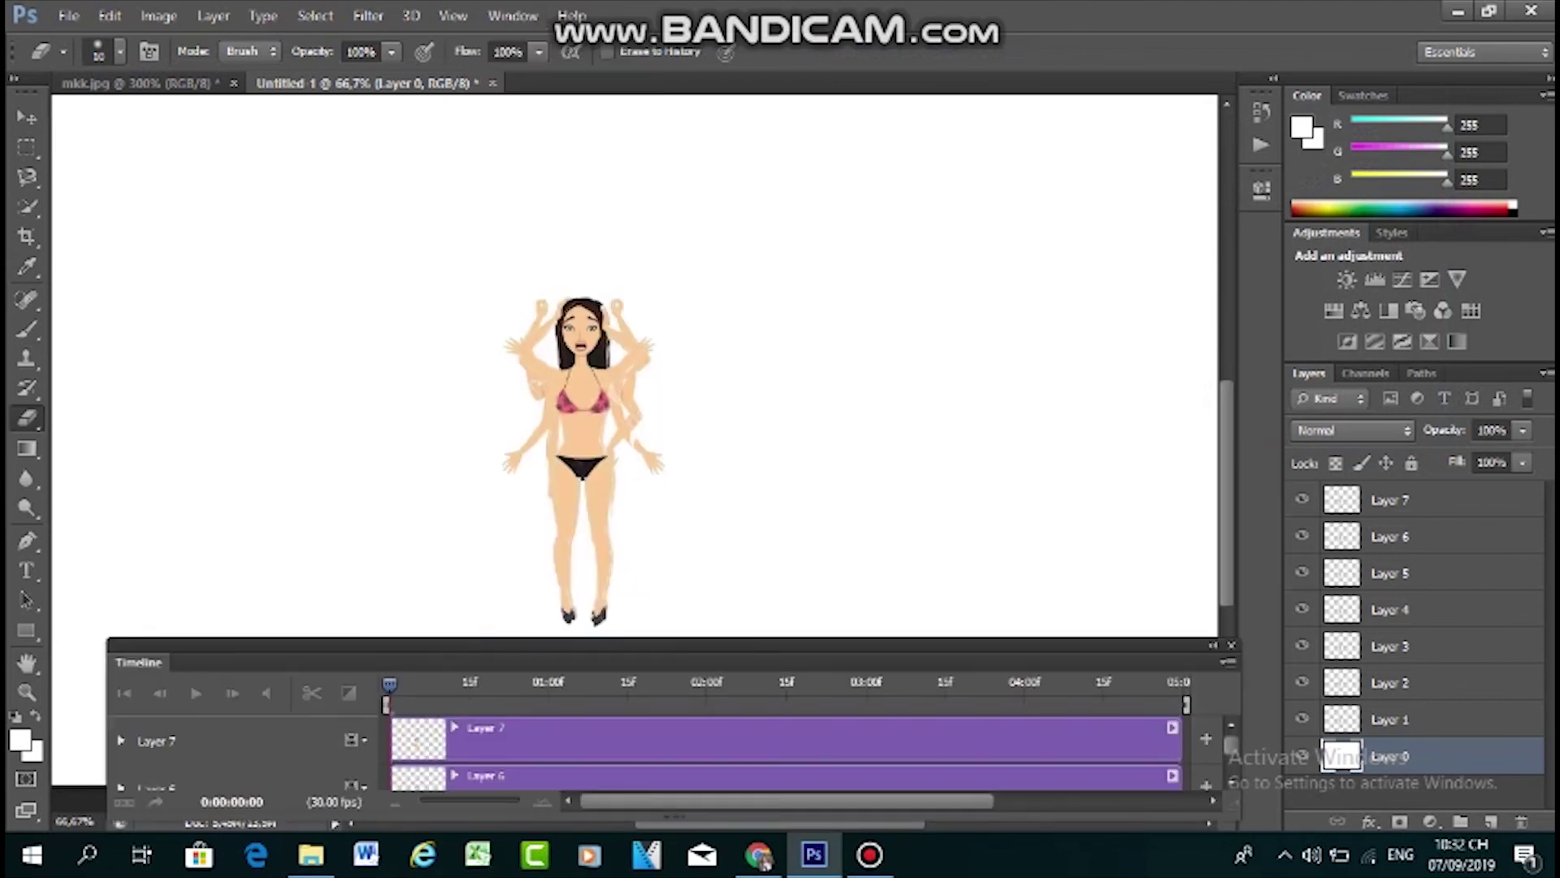
pyautogui.click(123, 802)
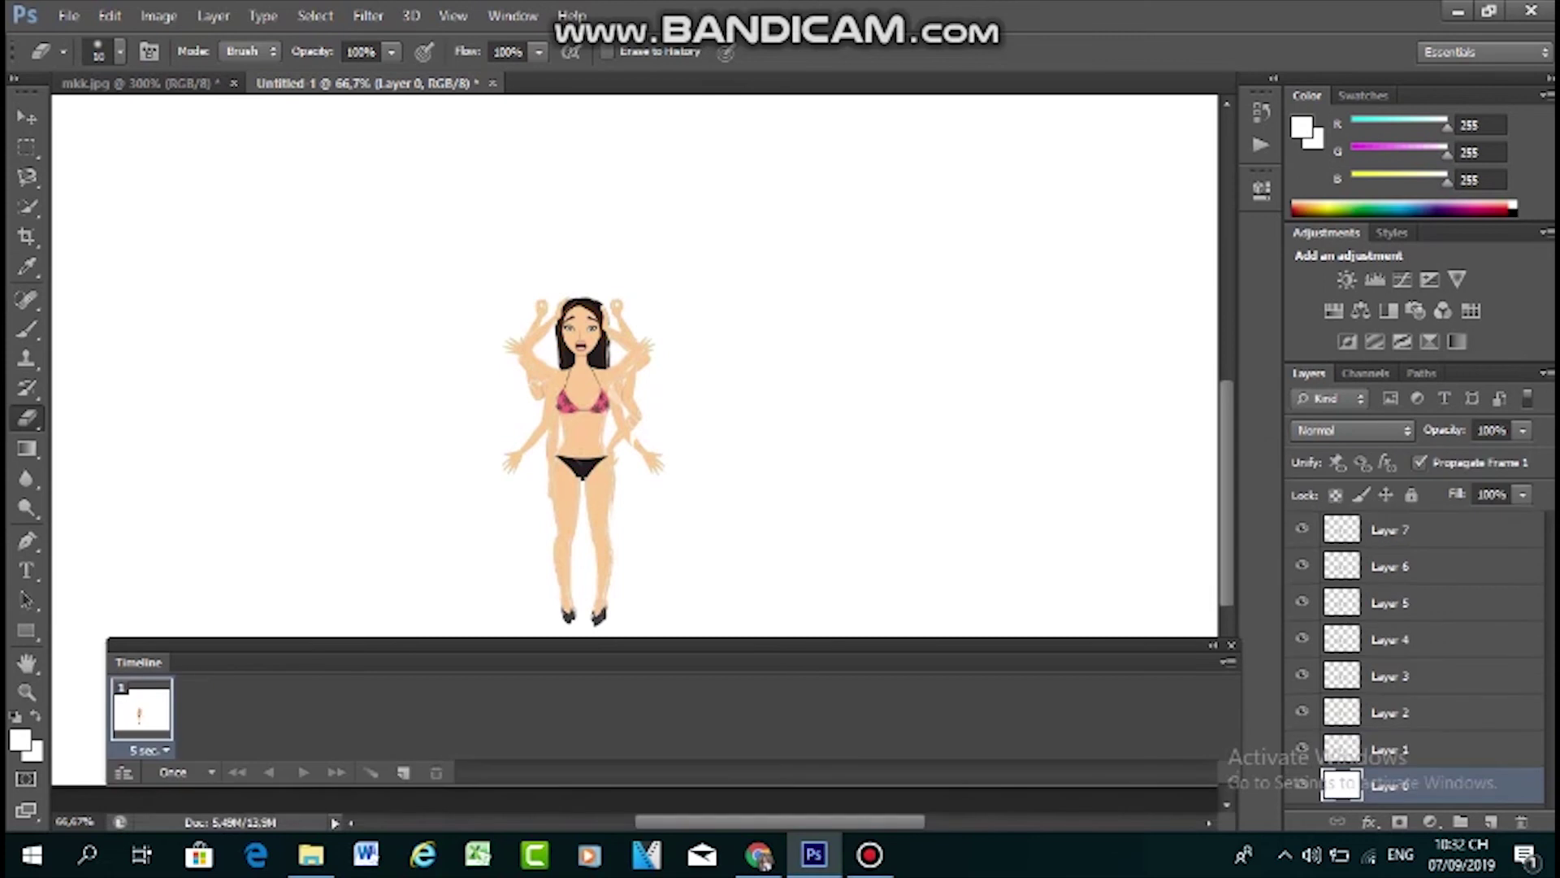
# Reposition the Timeline and duplicate the first frame until there are seven frames, deleting the surplus eighth frame
pyautogui.moveTo(325, 646); pyautogui.dragTo(263, 692)
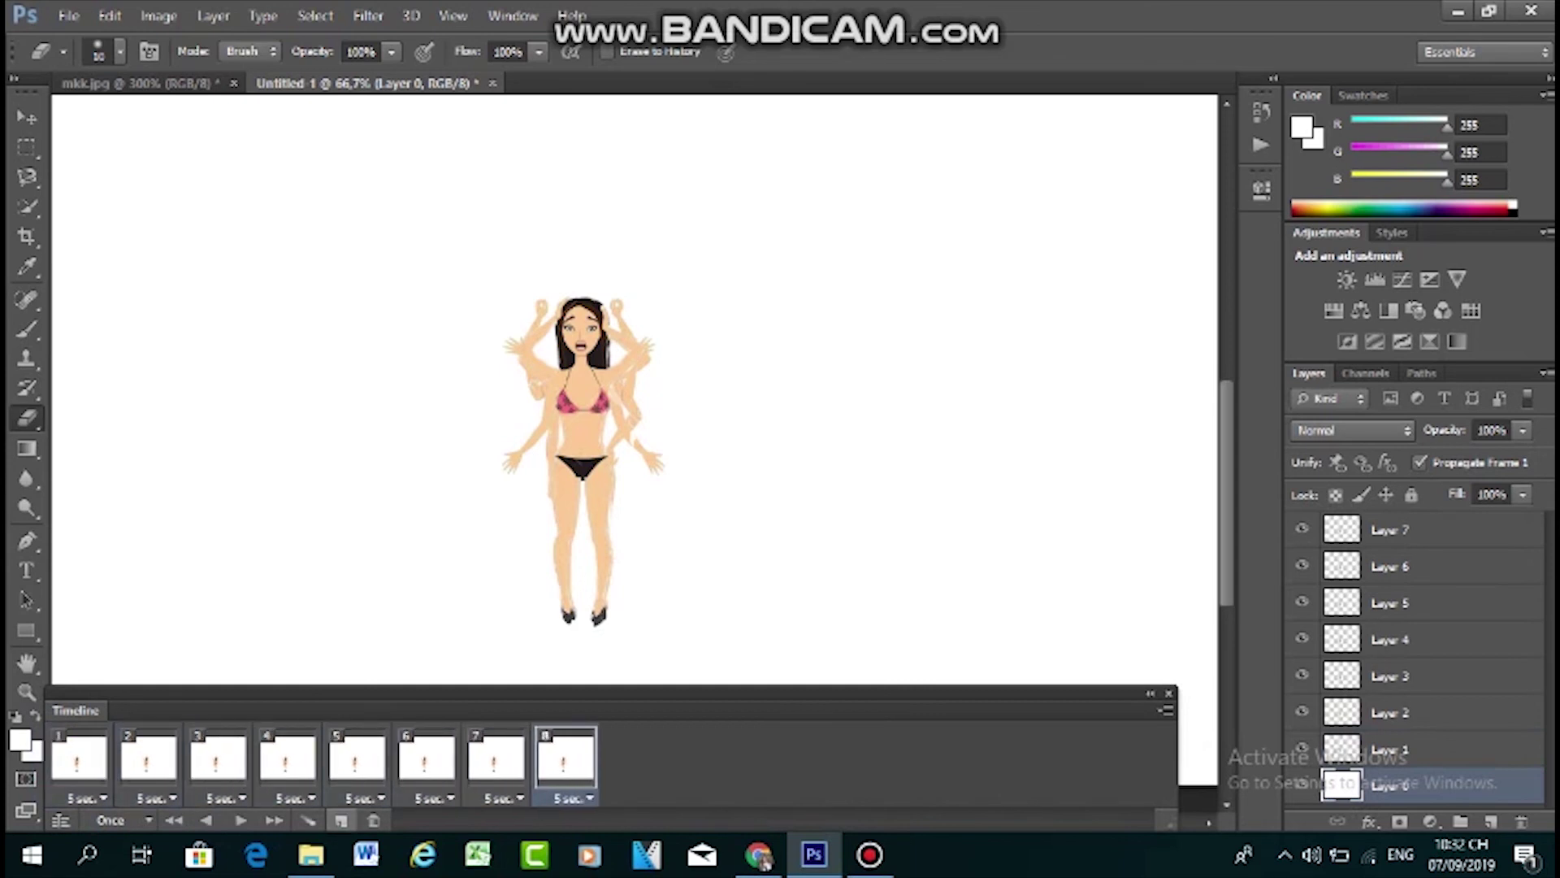
pyautogui.click(374, 821)
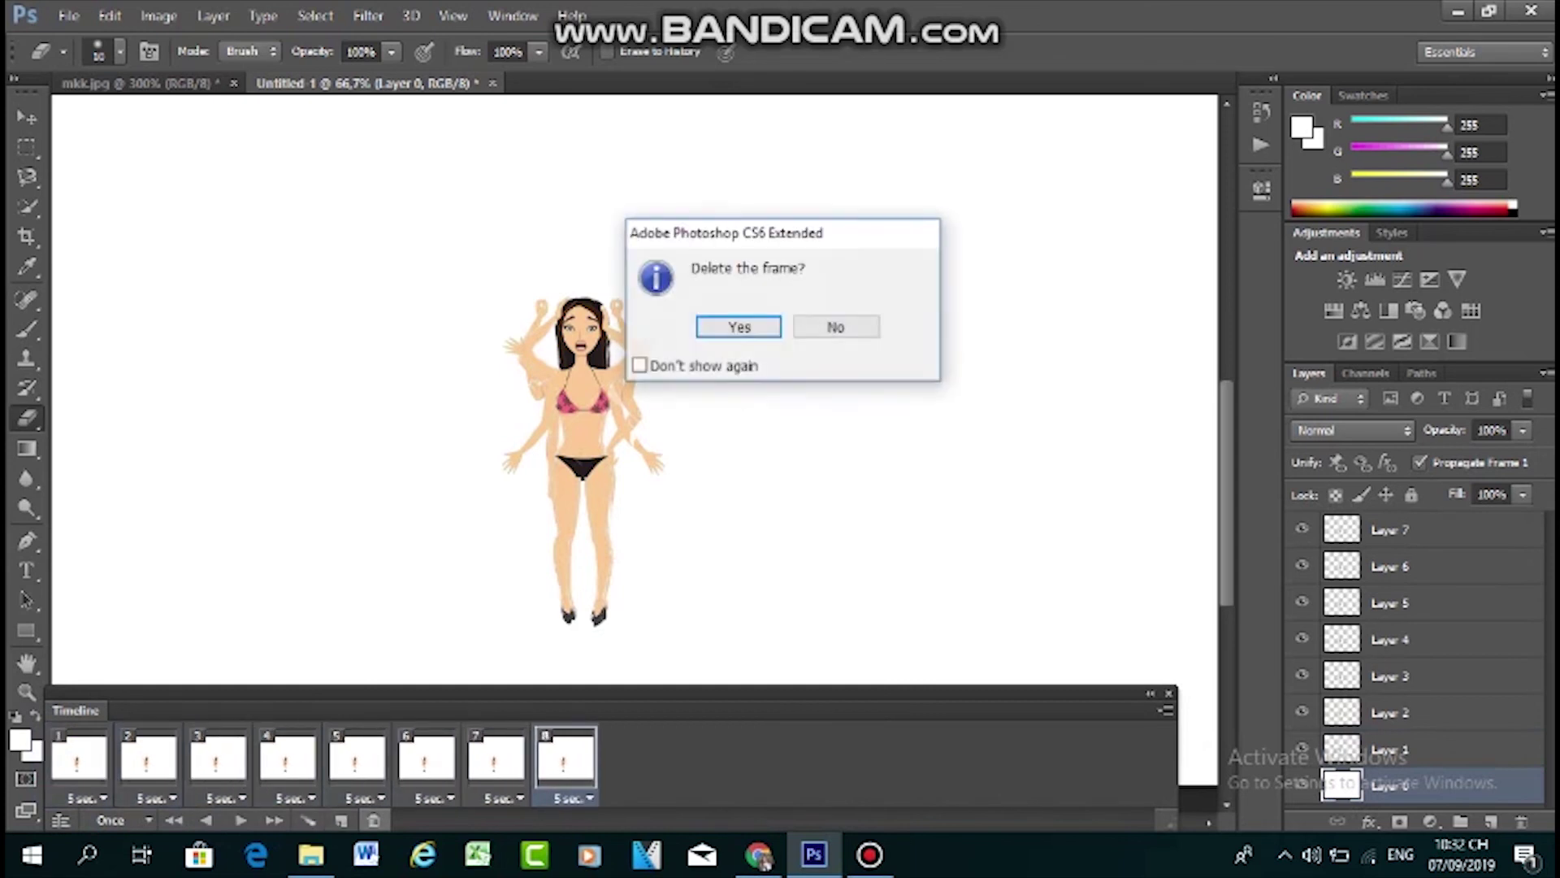
pyautogui.press('Return')
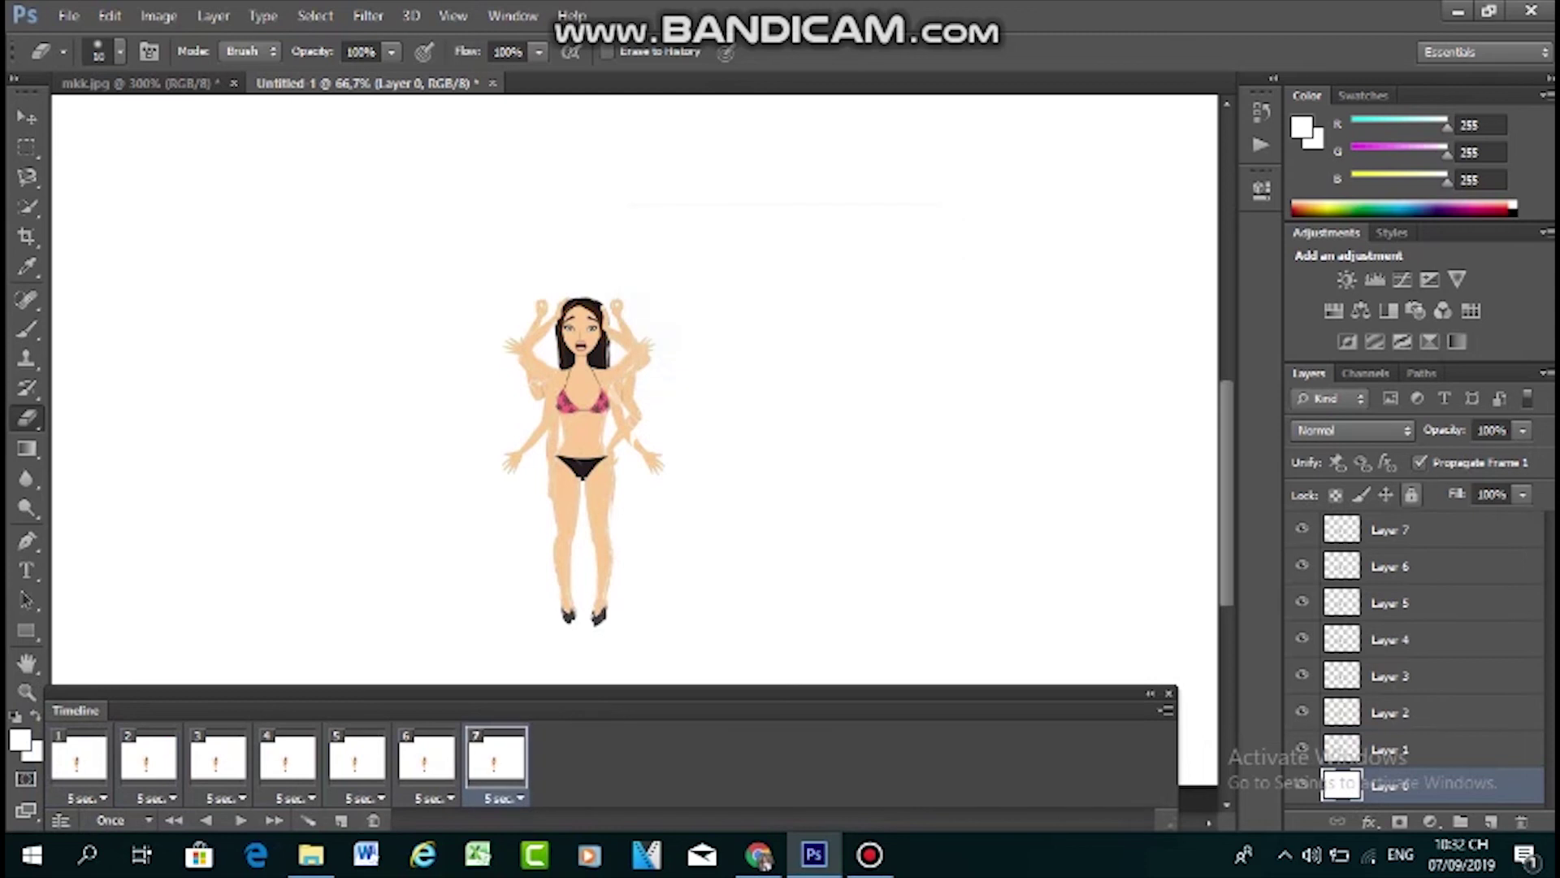
# Hide Layers 2 through 7 in frame 7, keeping Layer 1 visible over the background
pyautogui.click(1302, 529)
pyautogui.click(1302, 565)
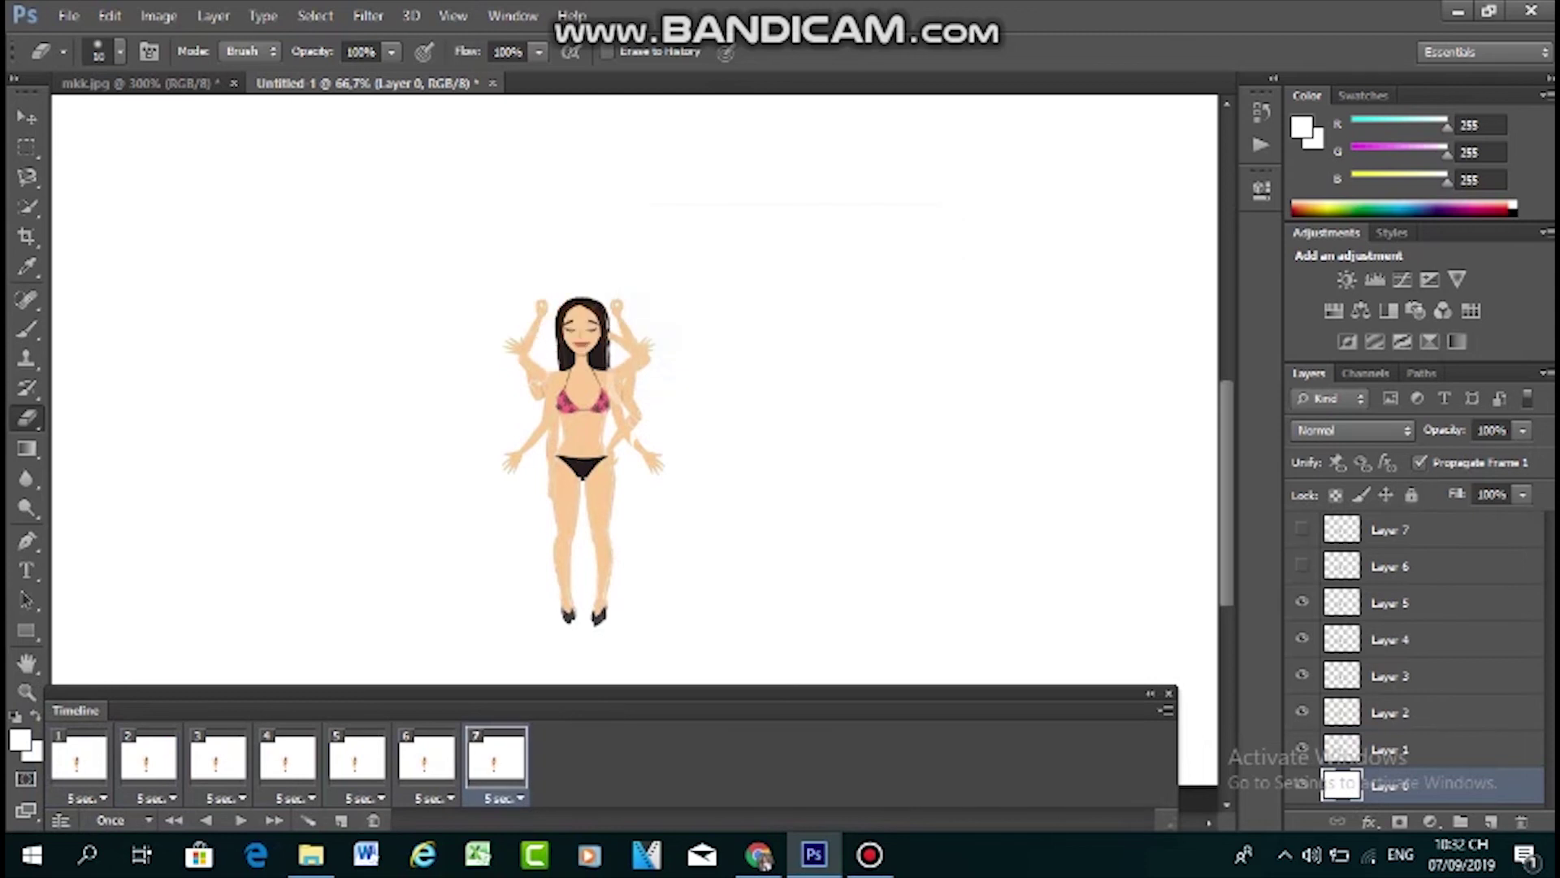
pyautogui.click(1302, 602)
pyautogui.click(1302, 639)
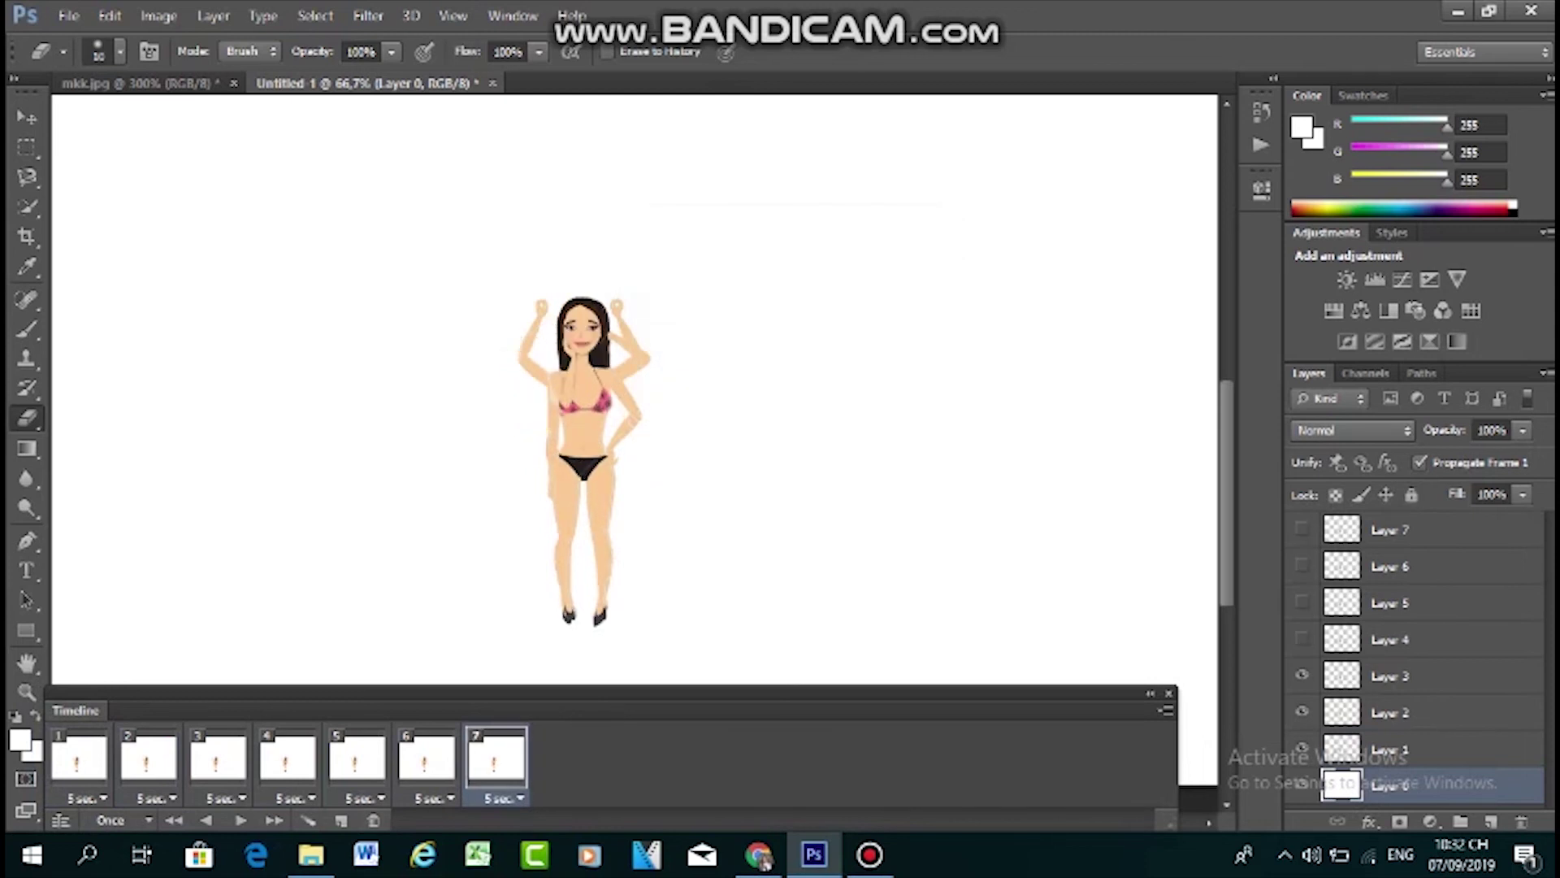
pyautogui.click(1302, 675)
pyautogui.click(1302, 712)
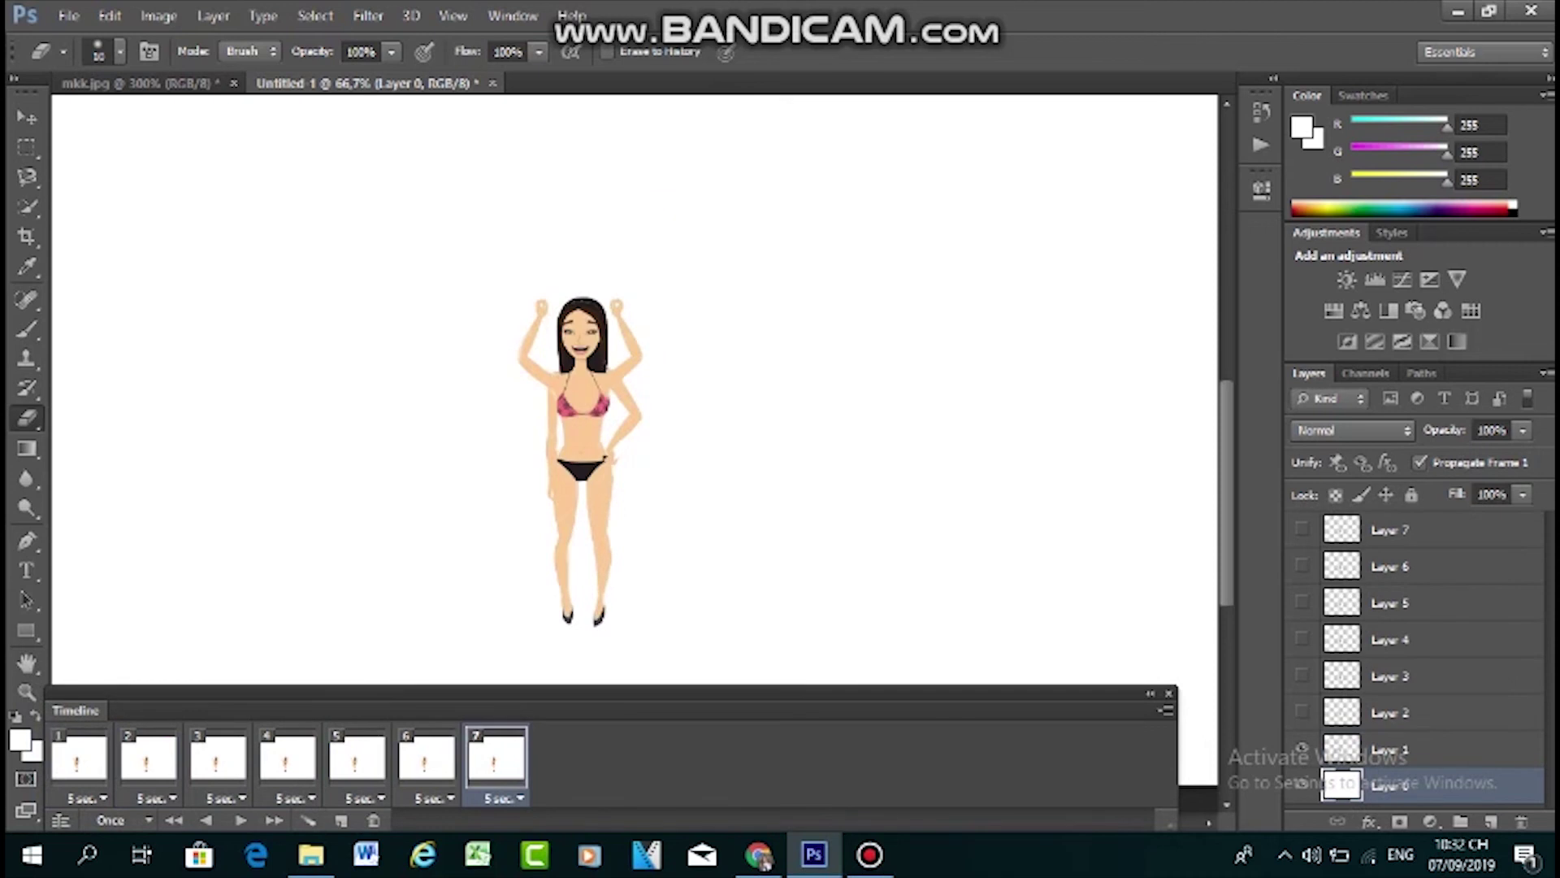
pyautogui.click(1302, 749)
pyautogui.click(1302, 749)
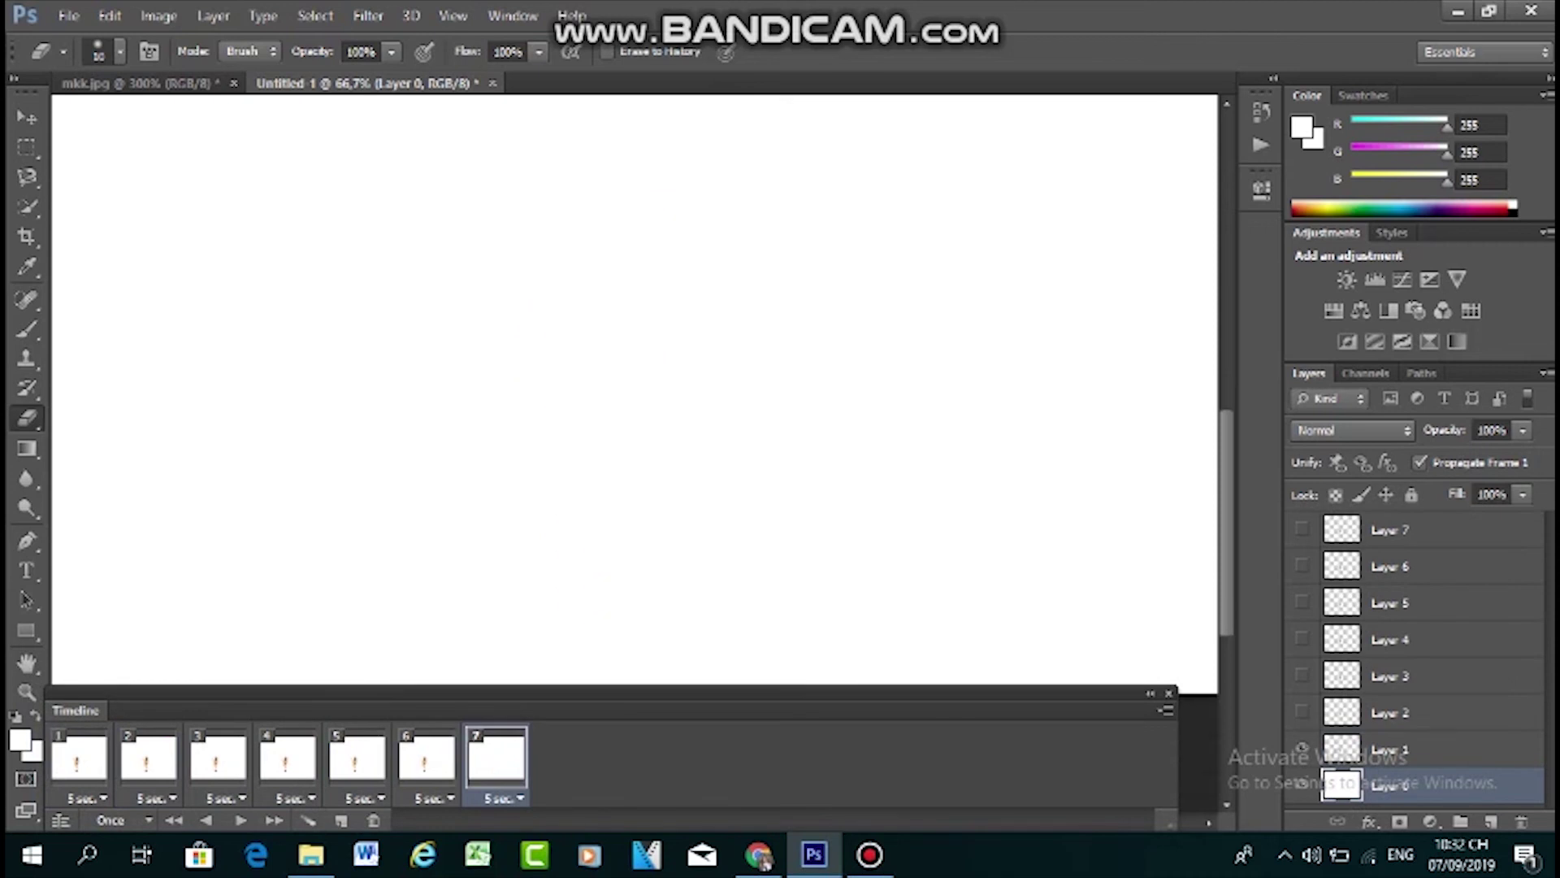
pyautogui.click(1302, 748)
# In frame 1, hide Layers 2 through 7 so only Layer 1 shows over the white background
pyautogui.click(79, 758)
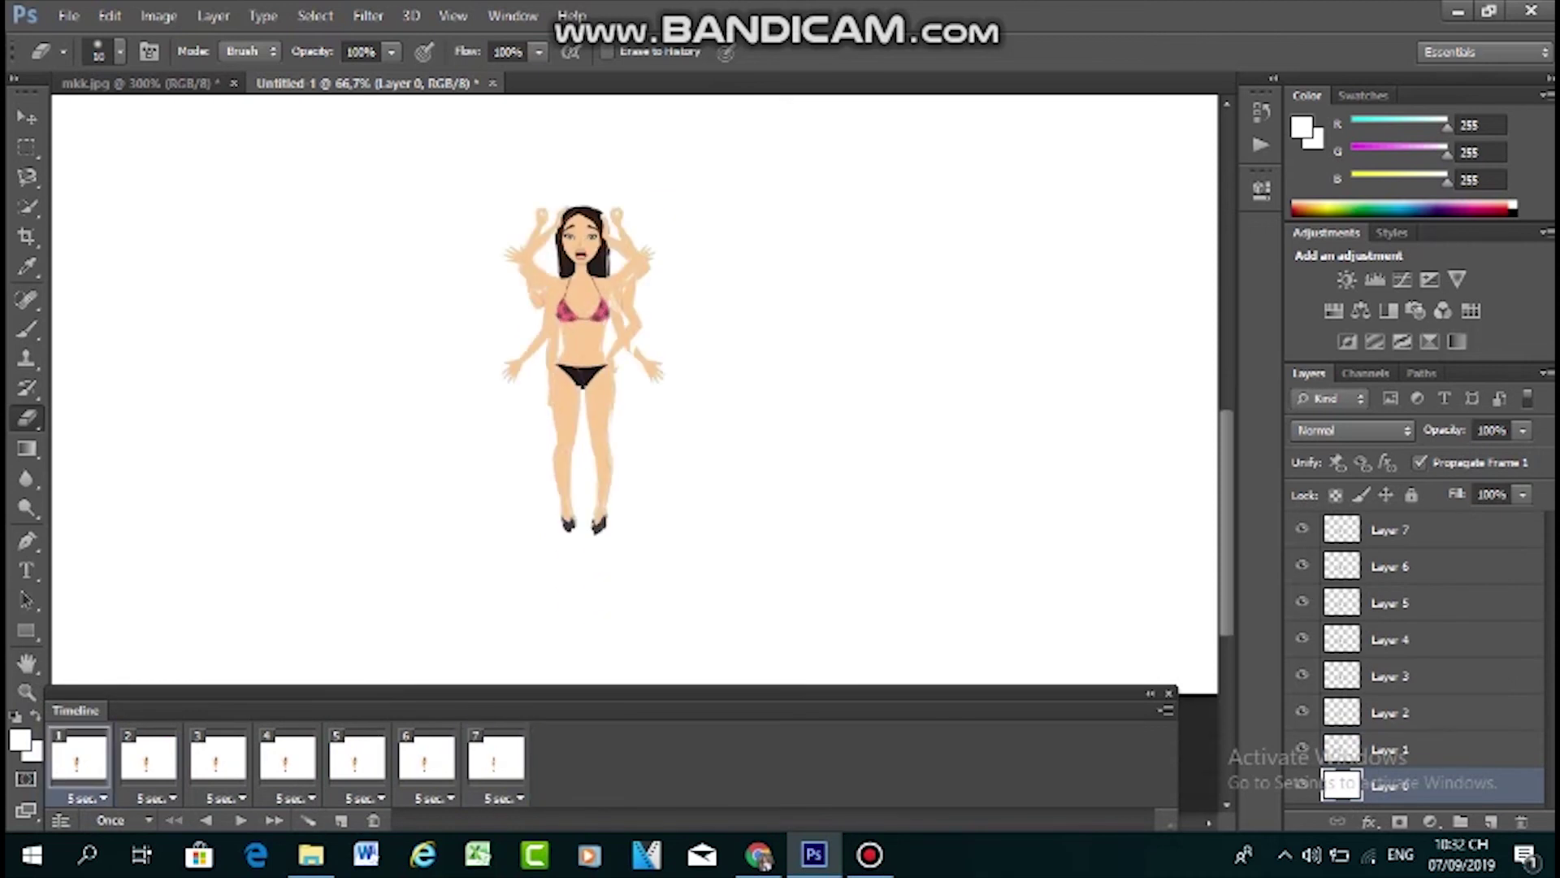
pyautogui.scroll(3, 634, 390)
pyautogui.click(1302, 529)
pyautogui.click(1302, 566)
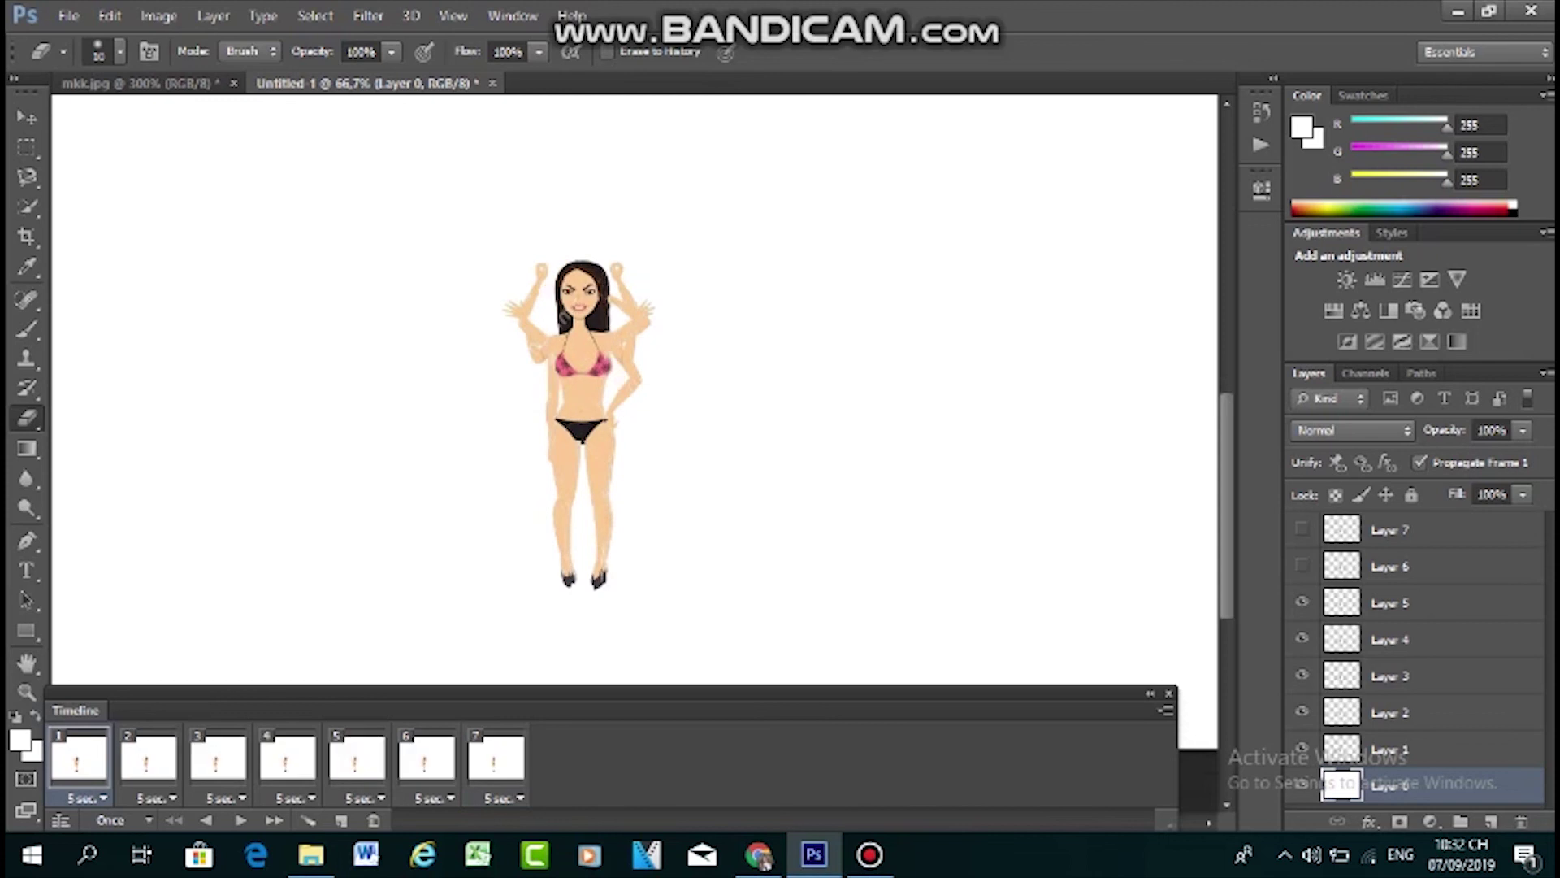
pyautogui.click(1302, 602)
pyautogui.click(1302, 639)
pyautogui.click(1302, 675)
pyautogui.click(1302, 712)
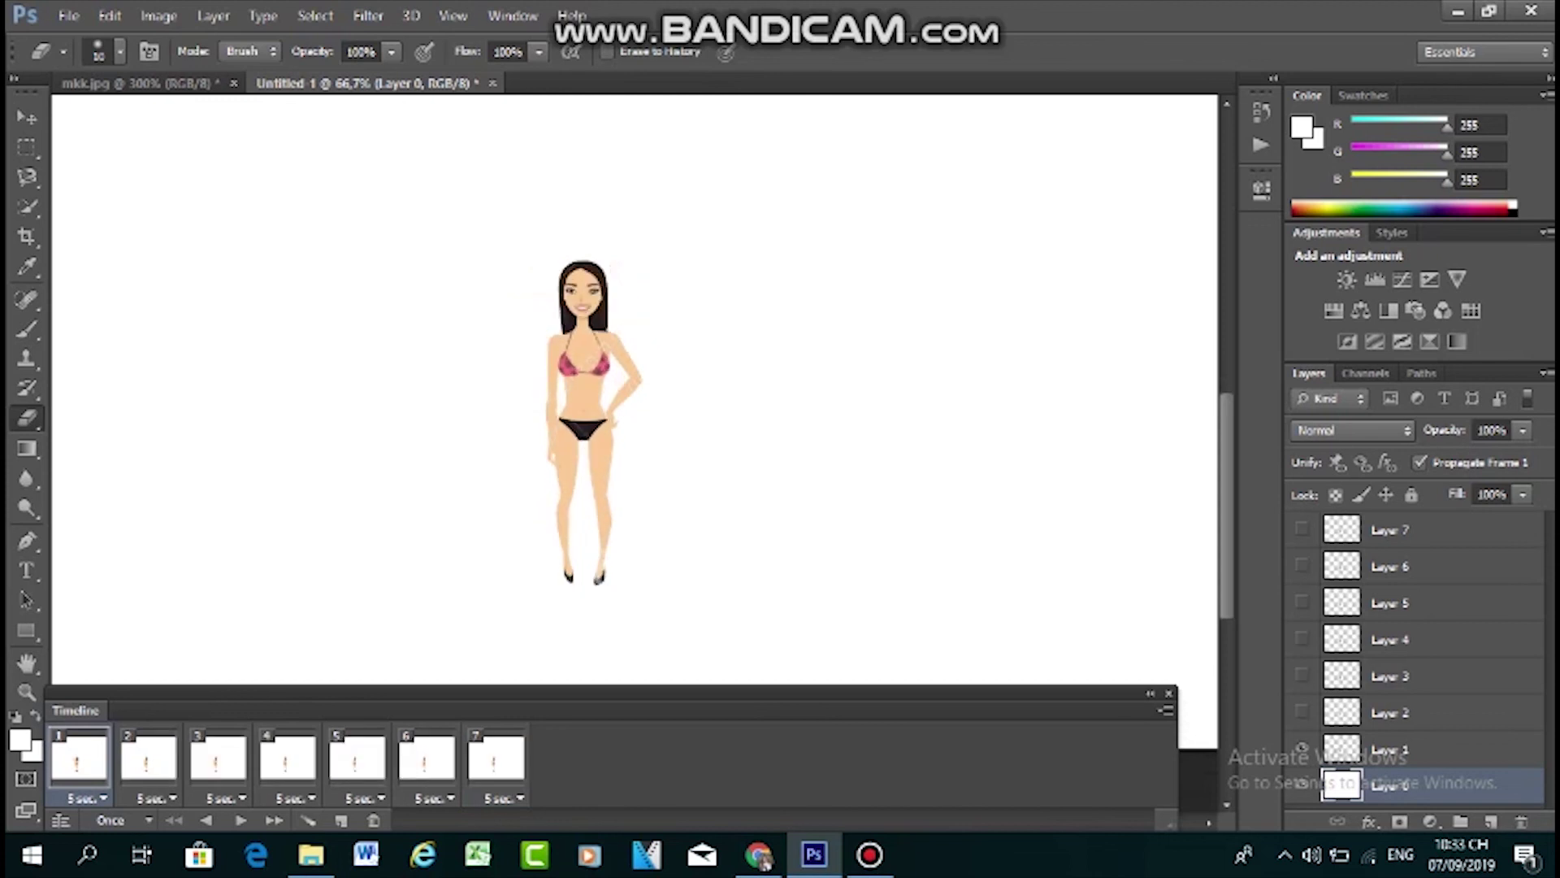
pyautogui.click(1391, 750)
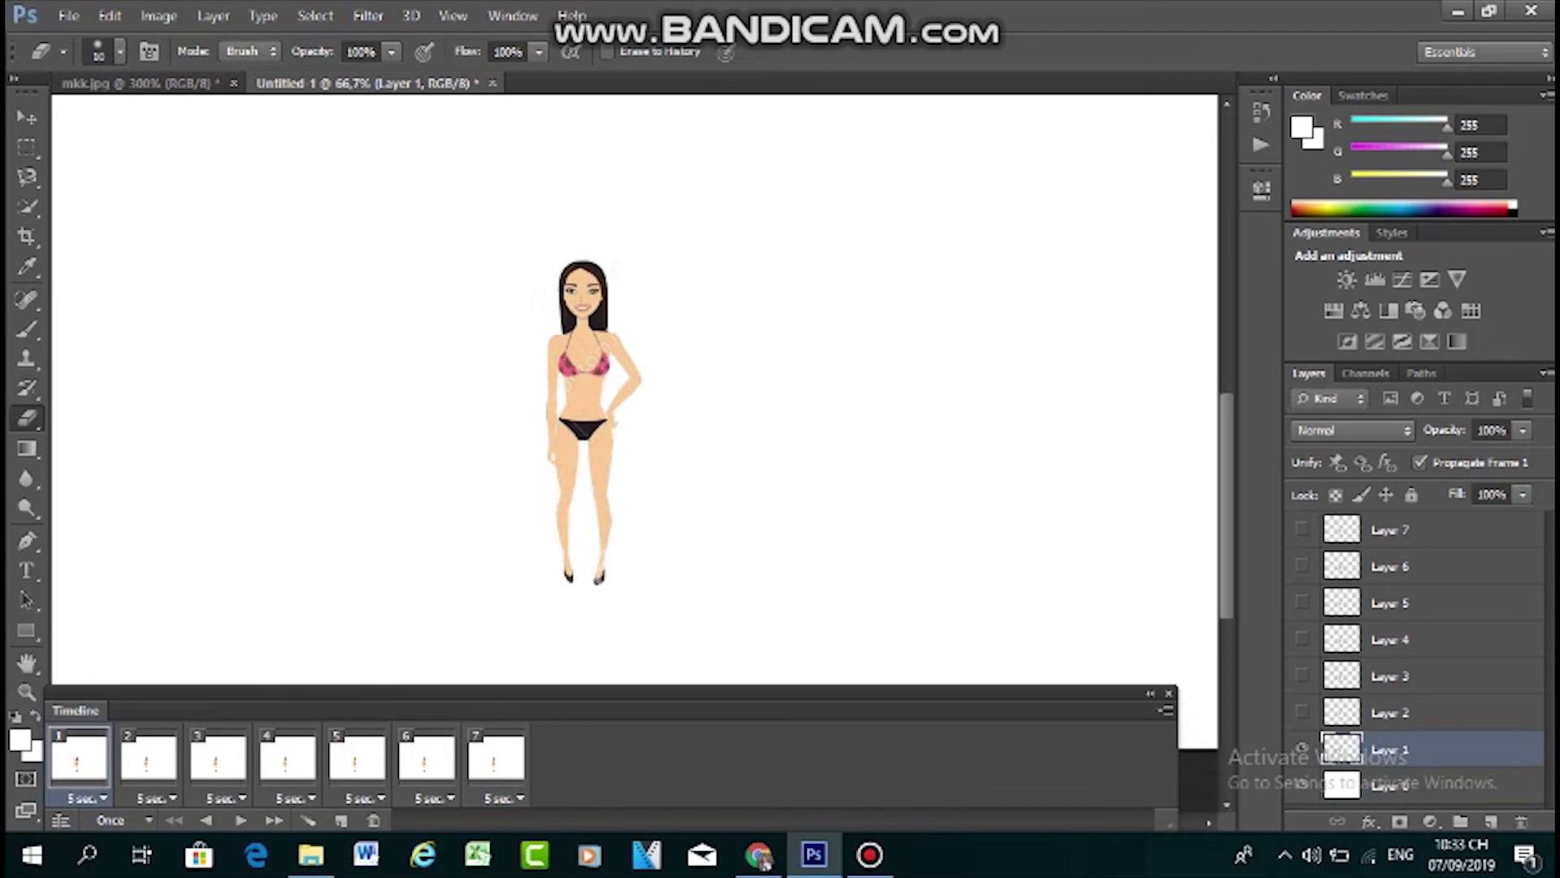
pyautogui.click(1302, 749)
pyautogui.click(1302, 748)
# In frame 2, show Layer 2 and hide Layer 1
pyautogui.click(1391, 713)
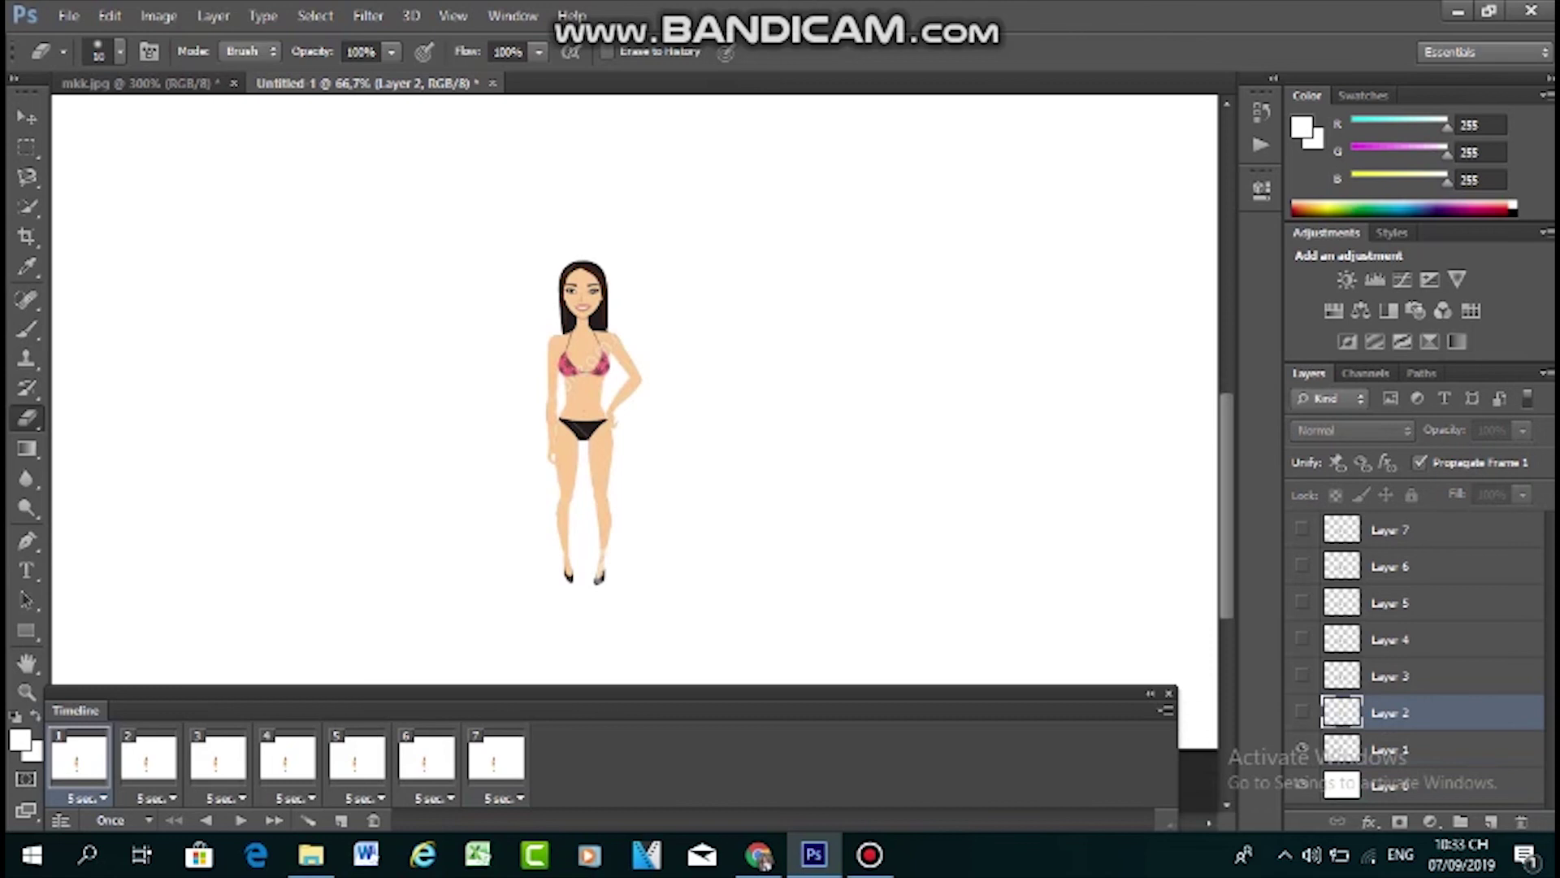
pyautogui.click(148, 759)
pyautogui.click(1301, 712)
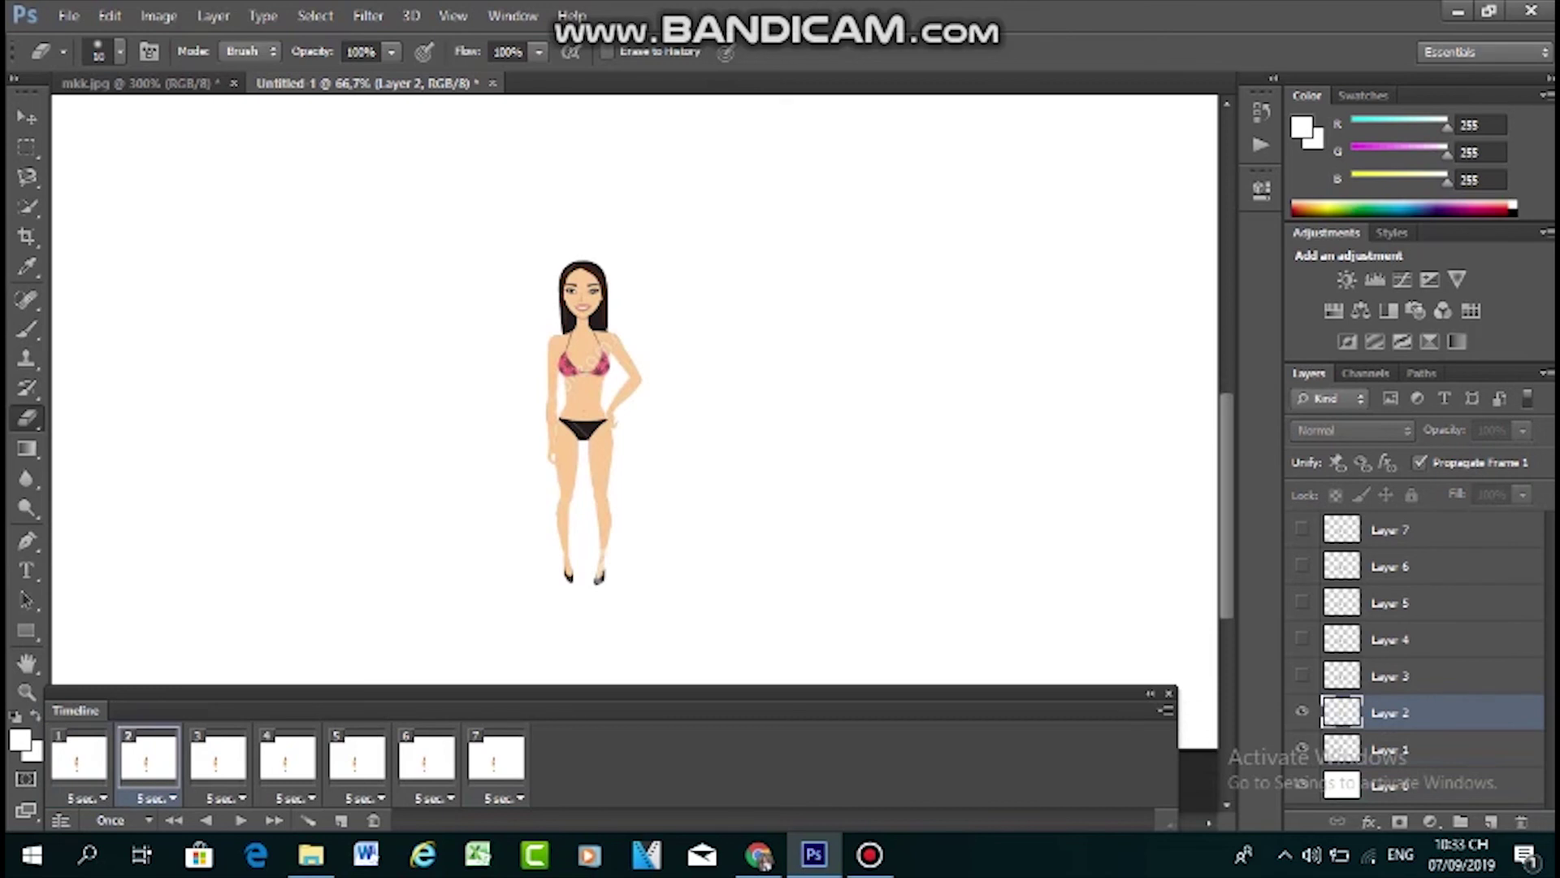
pyautogui.click(1302, 749)
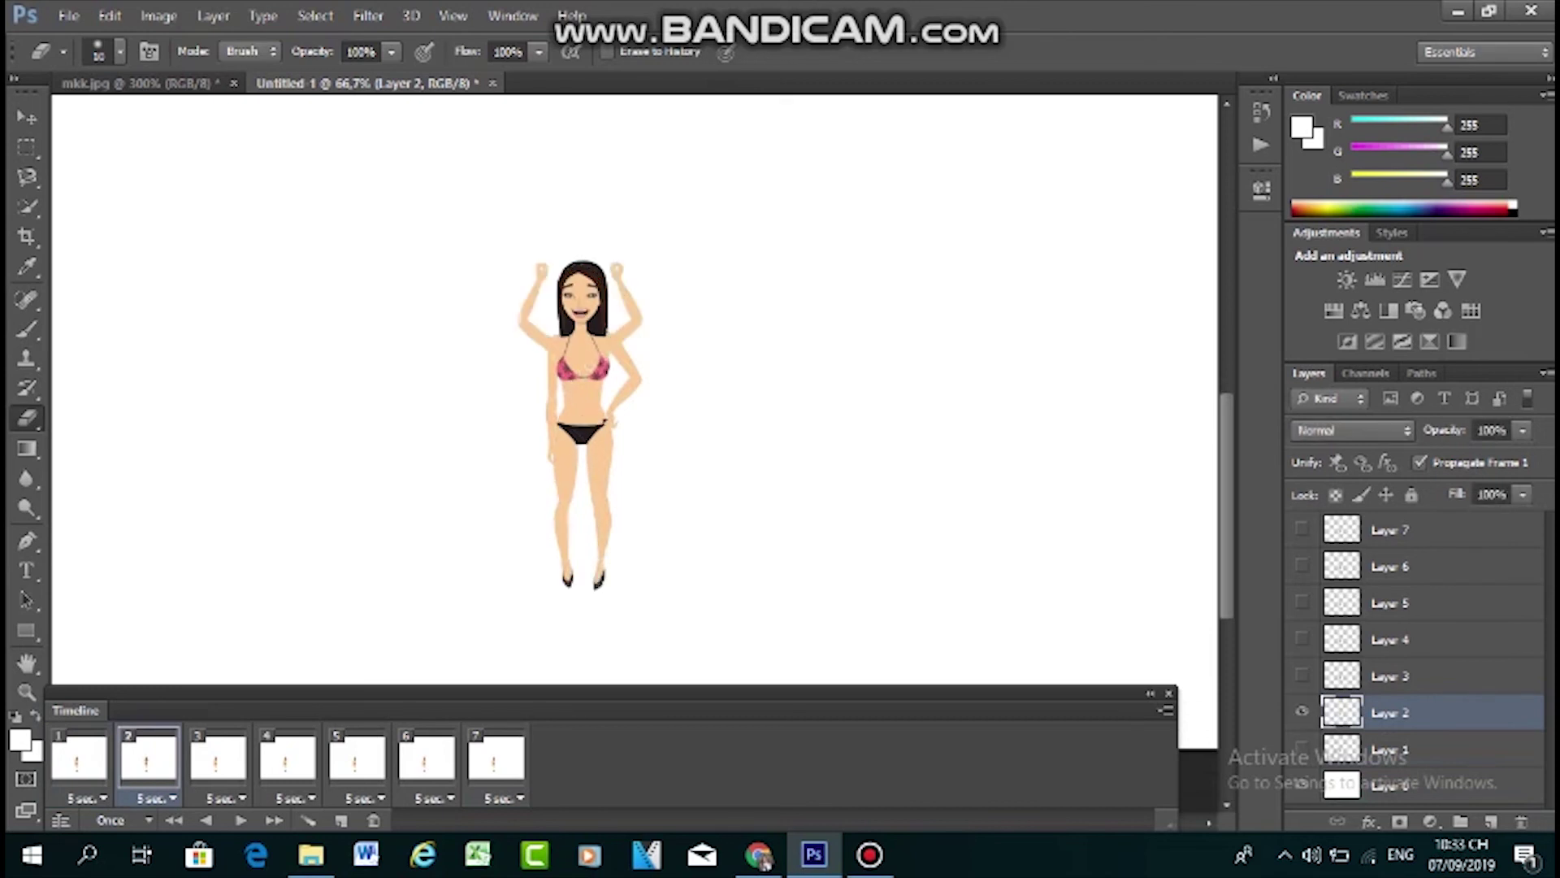
# Make Layer 3 visible in frame 3 and Layer 4 visible in frame 4
pyautogui.click(1392, 677)
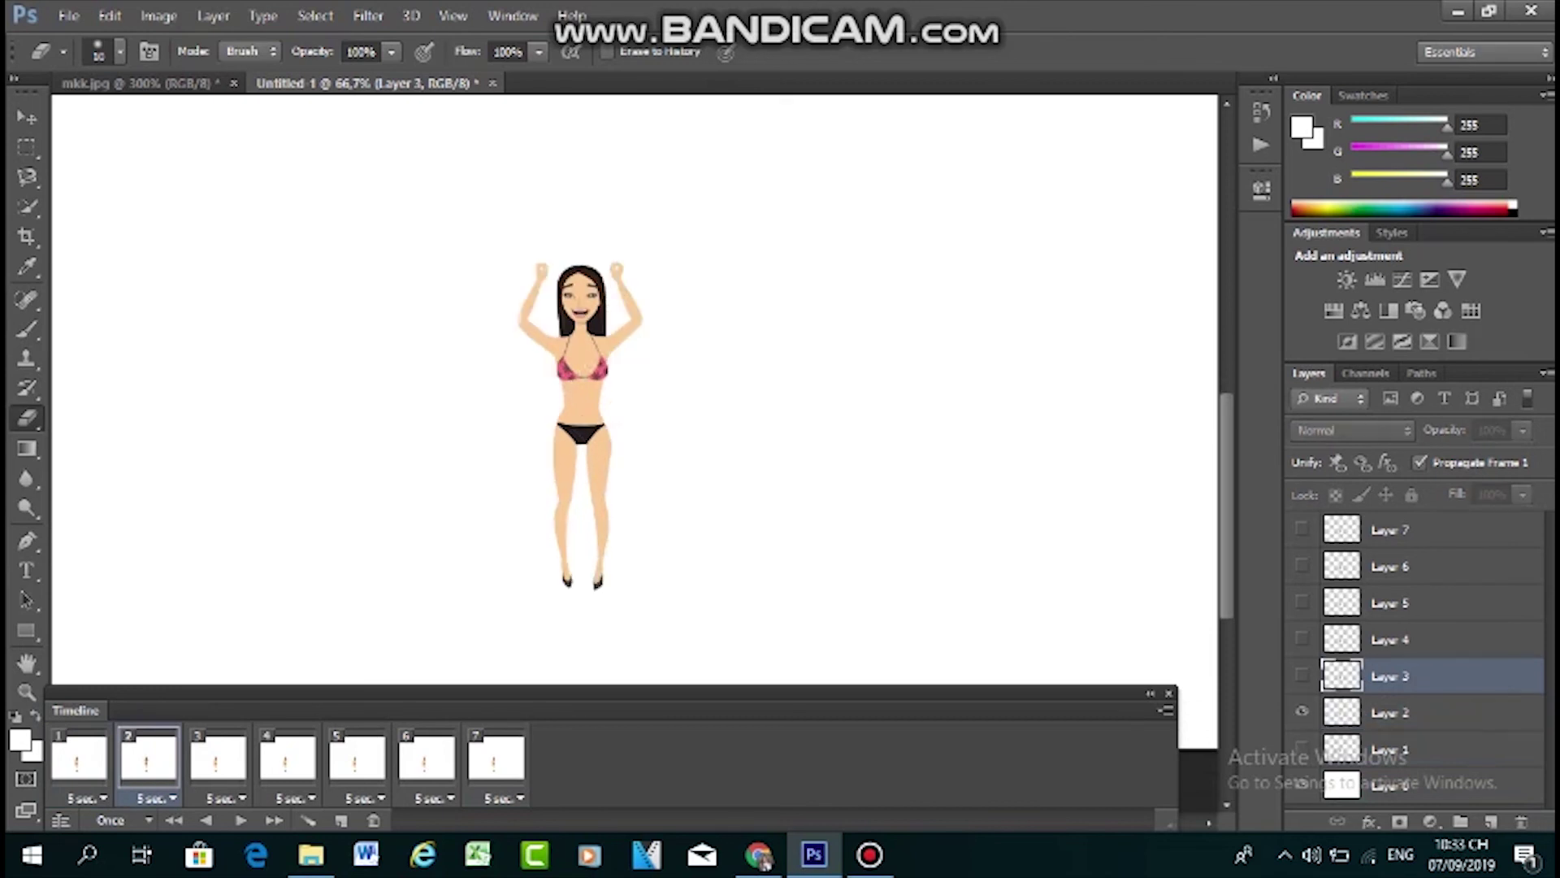
pyautogui.click(218, 757)
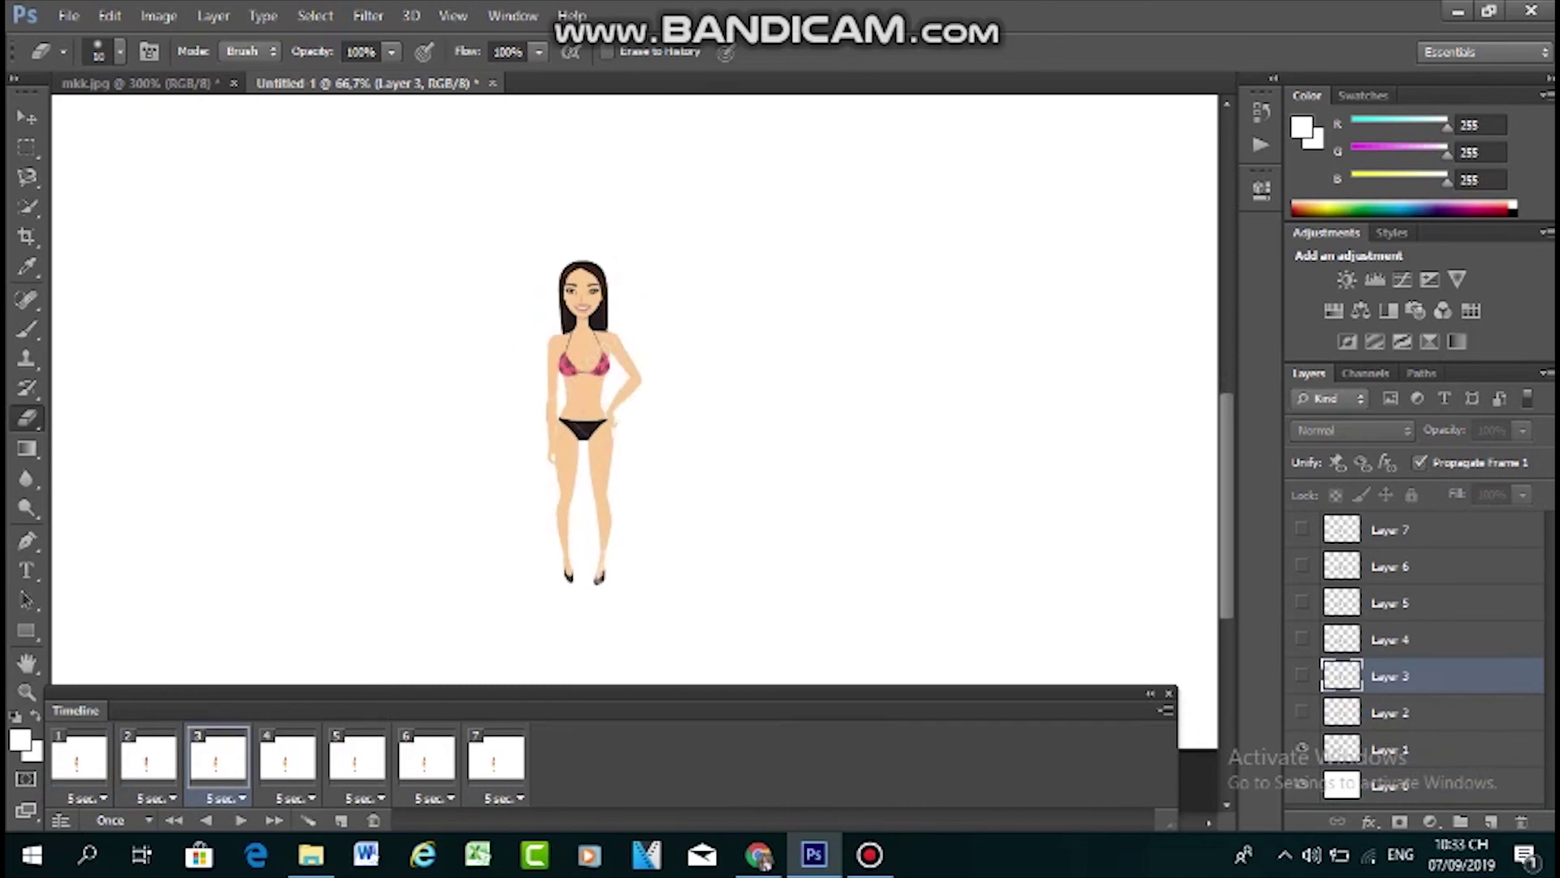
pyautogui.click(1302, 676)
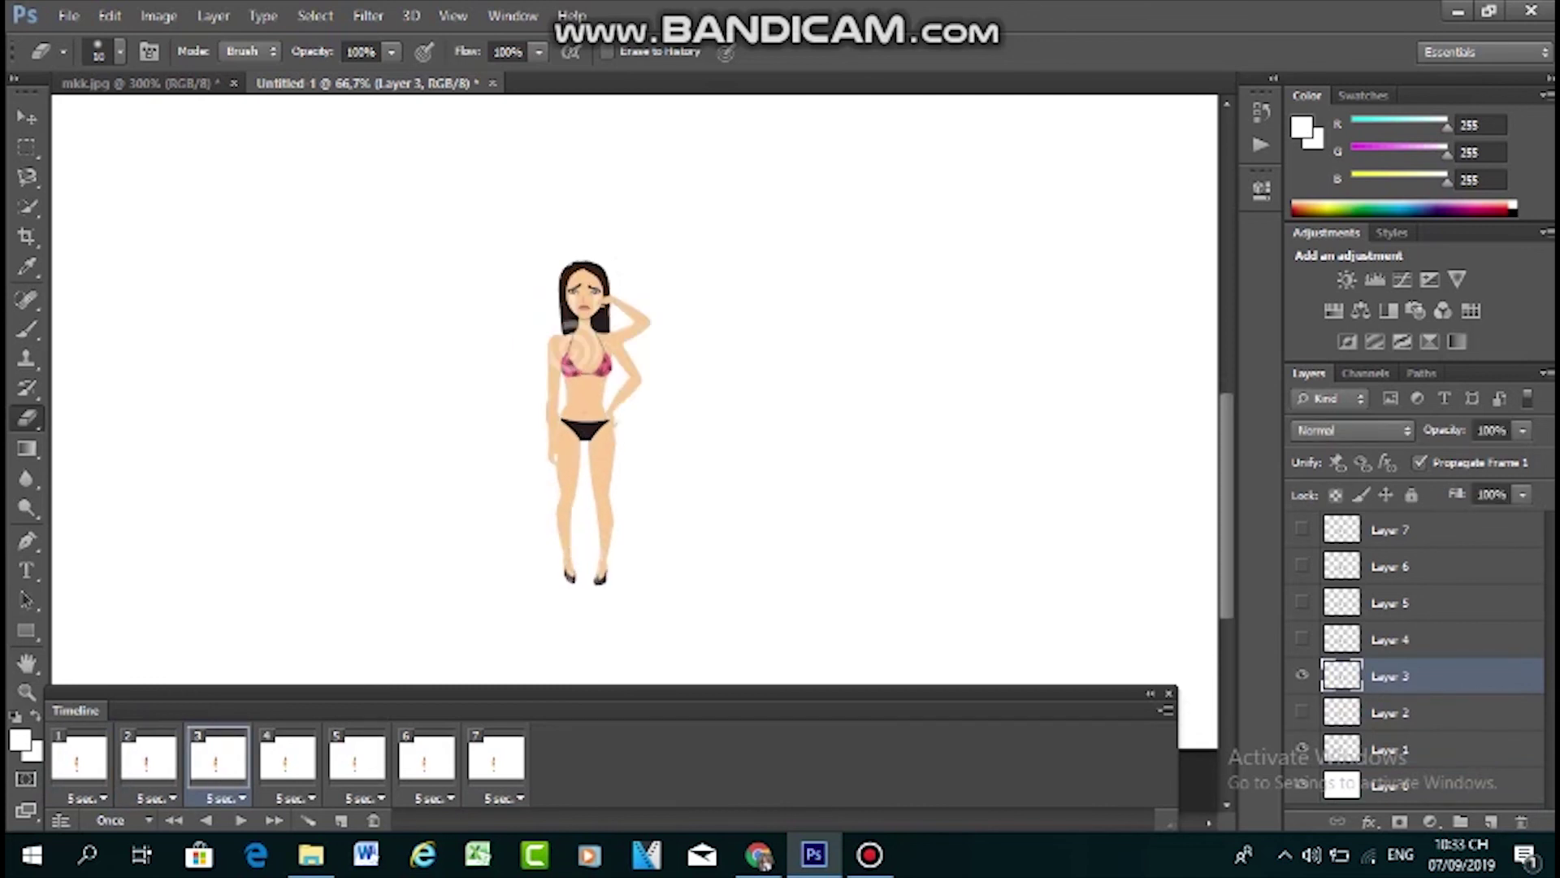
pyautogui.click(1391, 640)
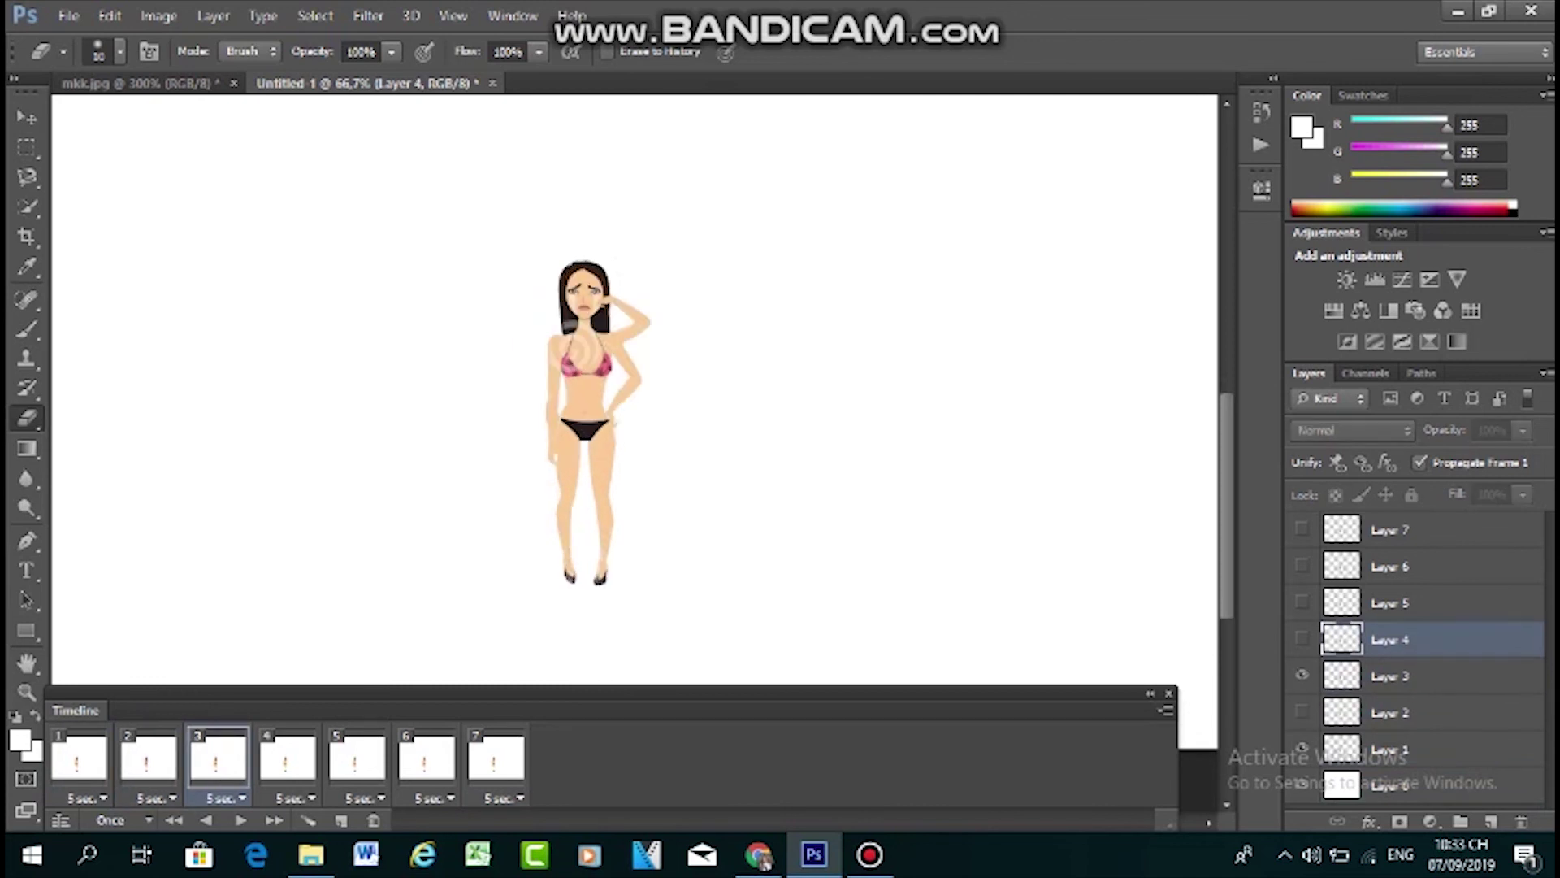
pyautogui.click(288, 757)
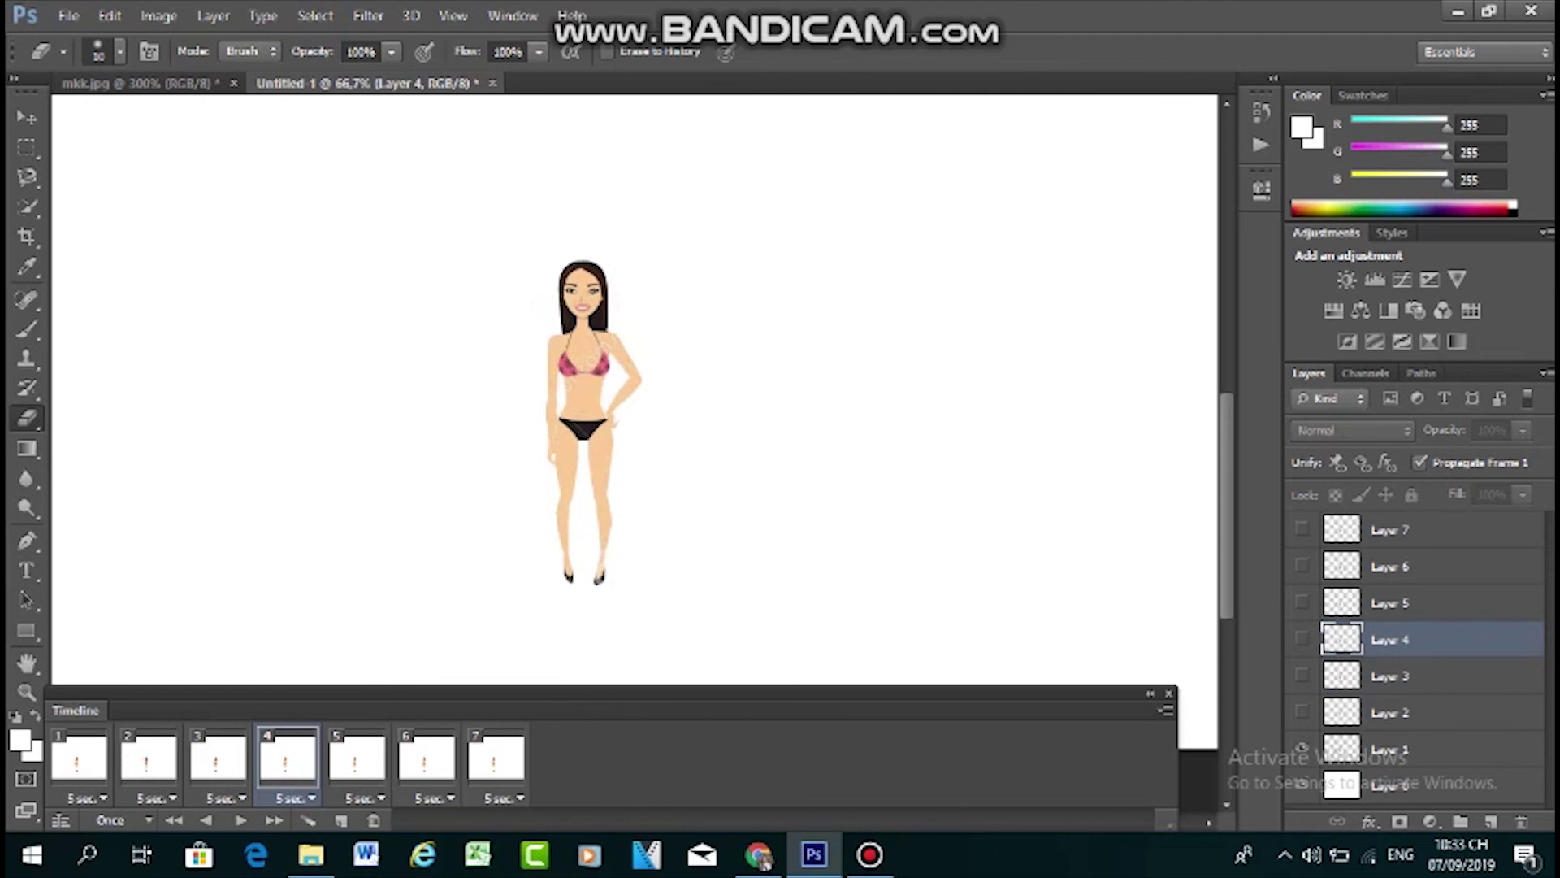
pyautogui.click(1302, 639)
# Make Layer 5 visible in frame 5 and Layer 6 visible in frame 6
pyautogui.click(1391, 603)
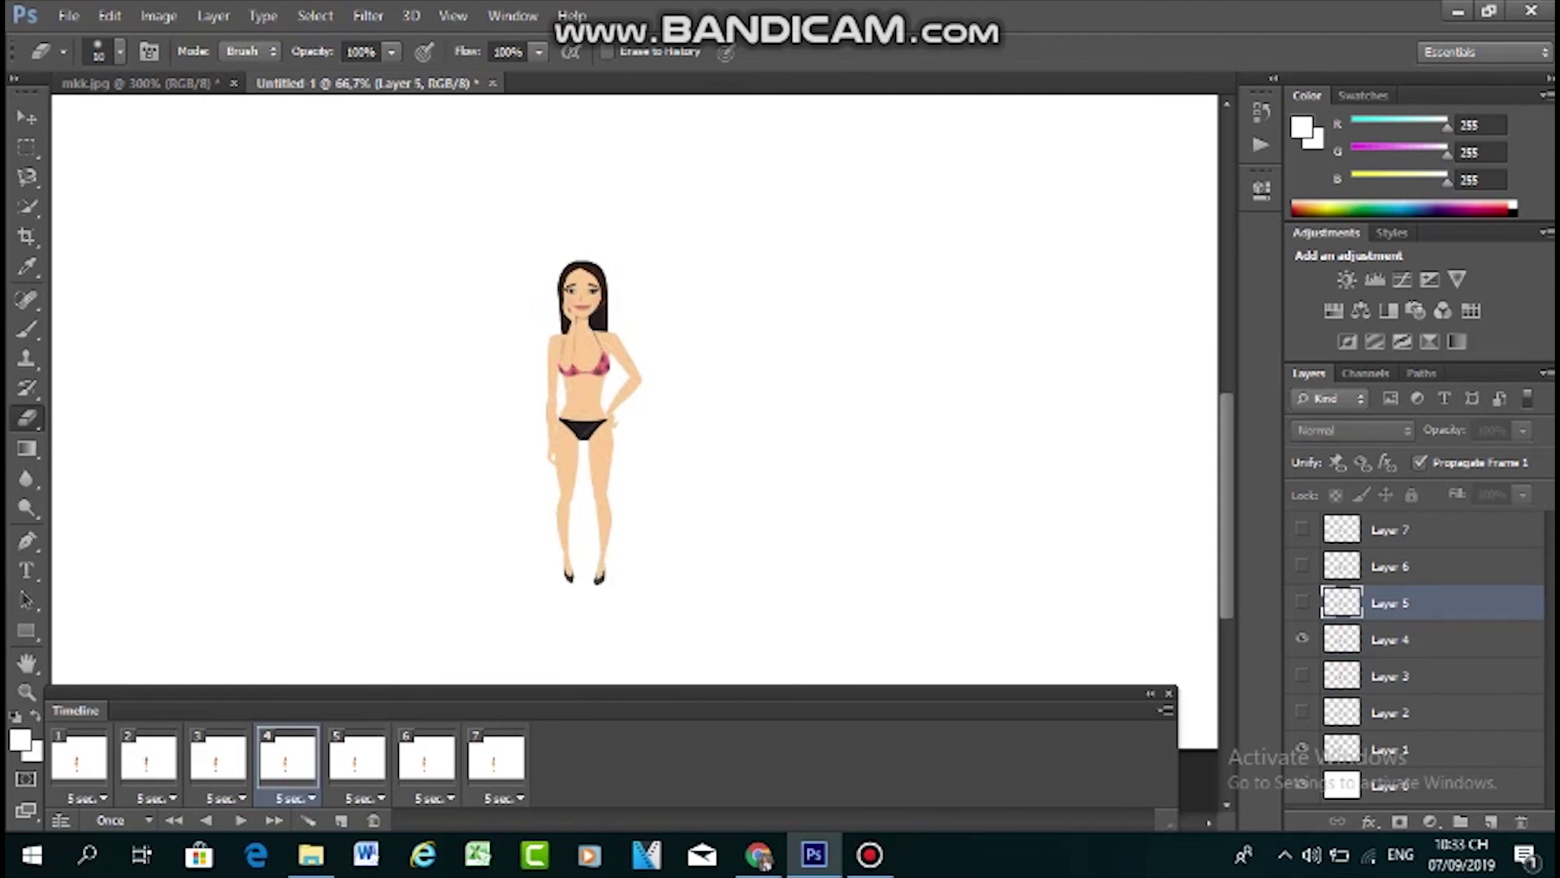
pyautogui.click(357, 757)
pyautogui.click(1302, 602)
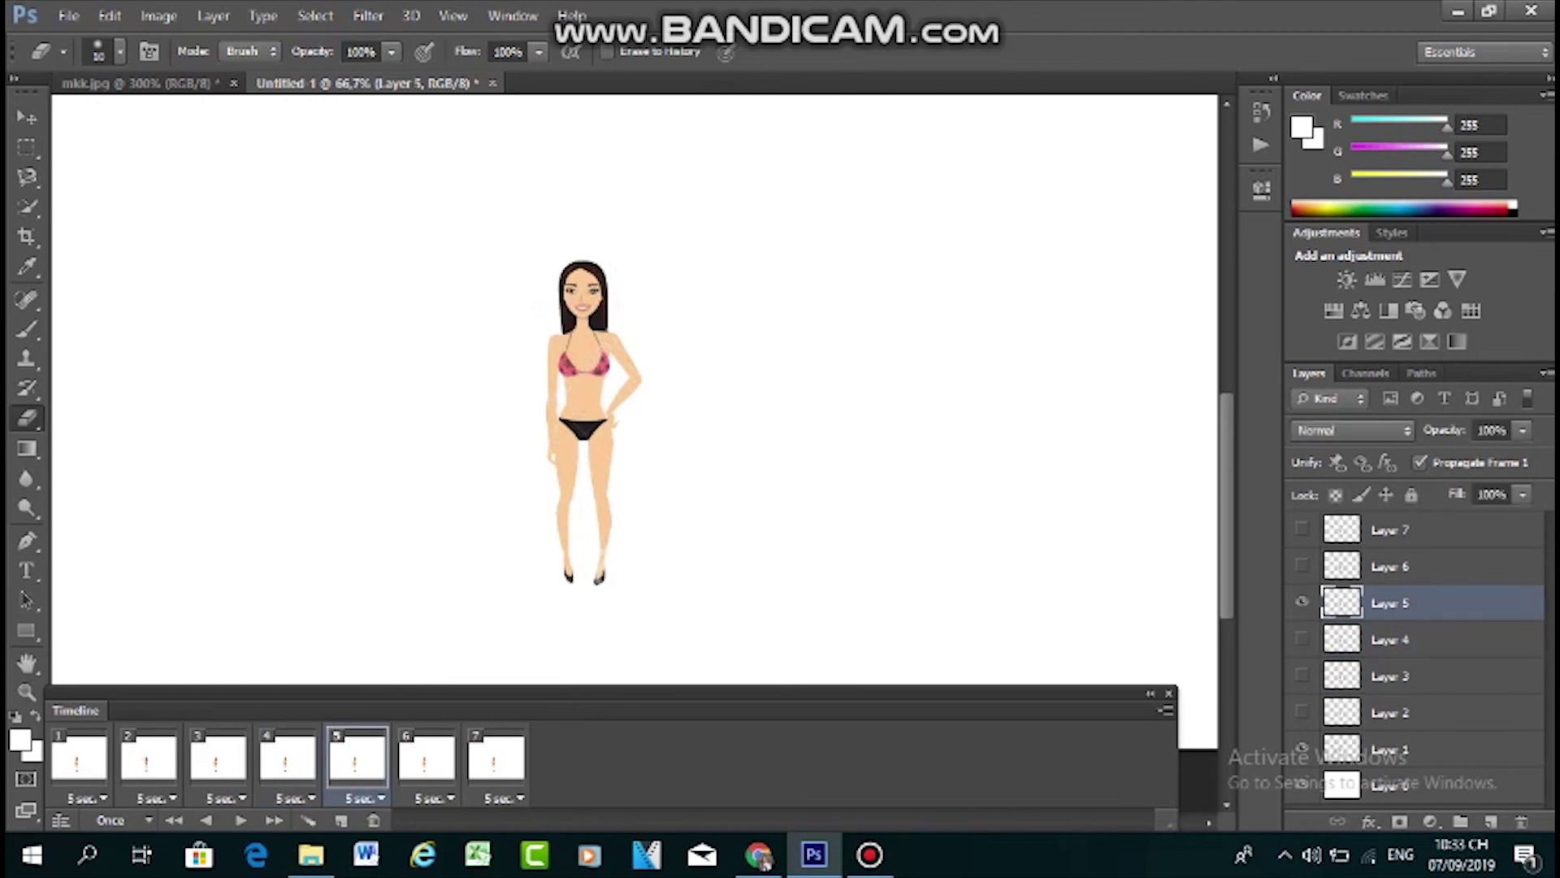
pyautogui.click(1391, 566)
pyautogui.click(427, 756)
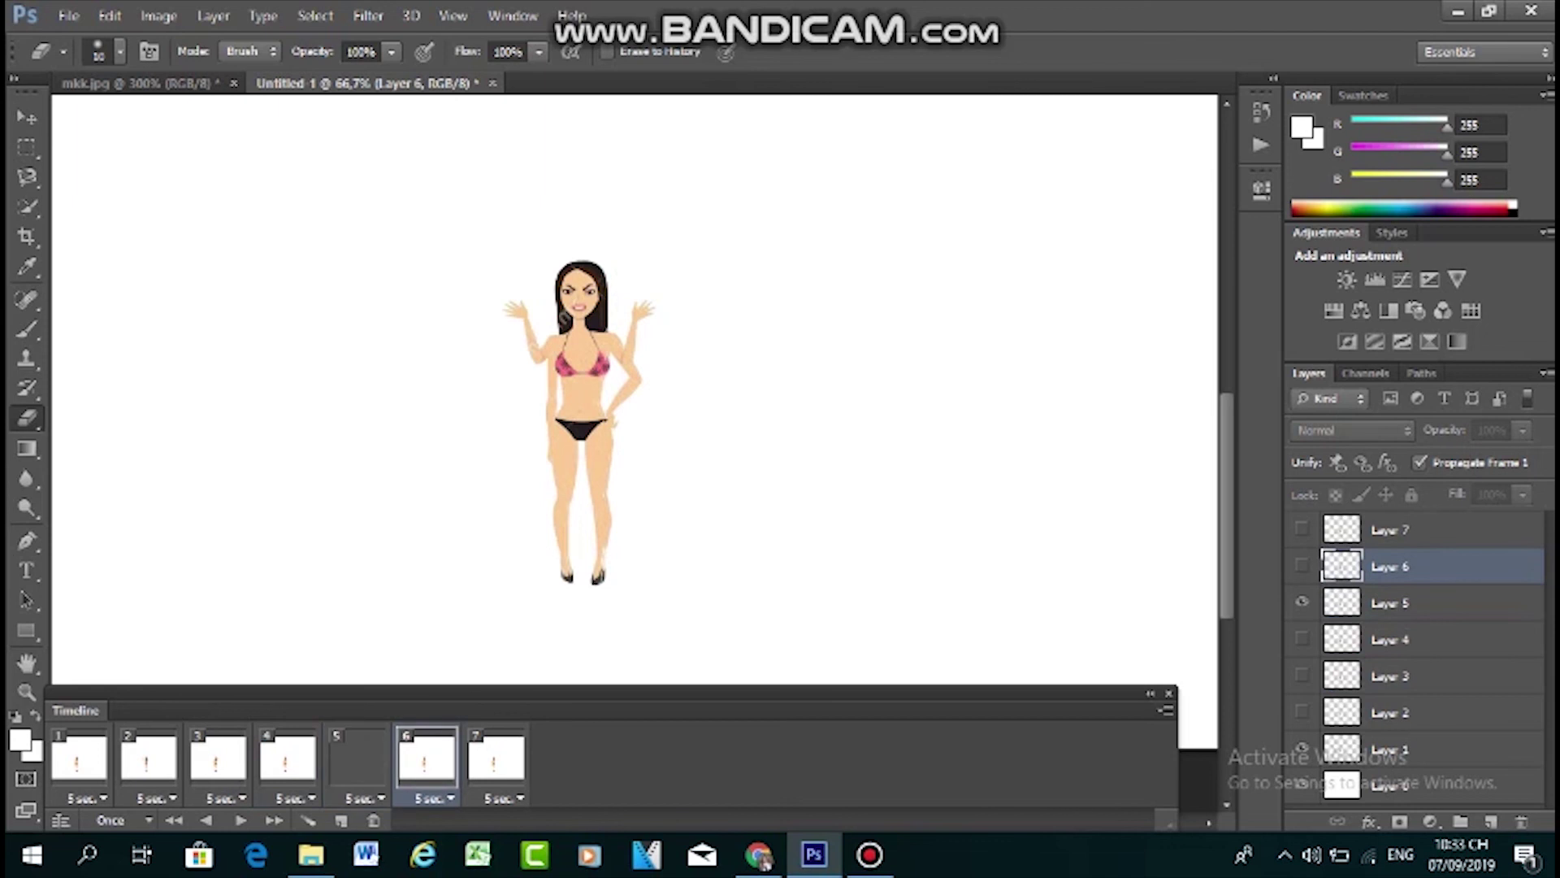
pyautogui.click(1302, 566)
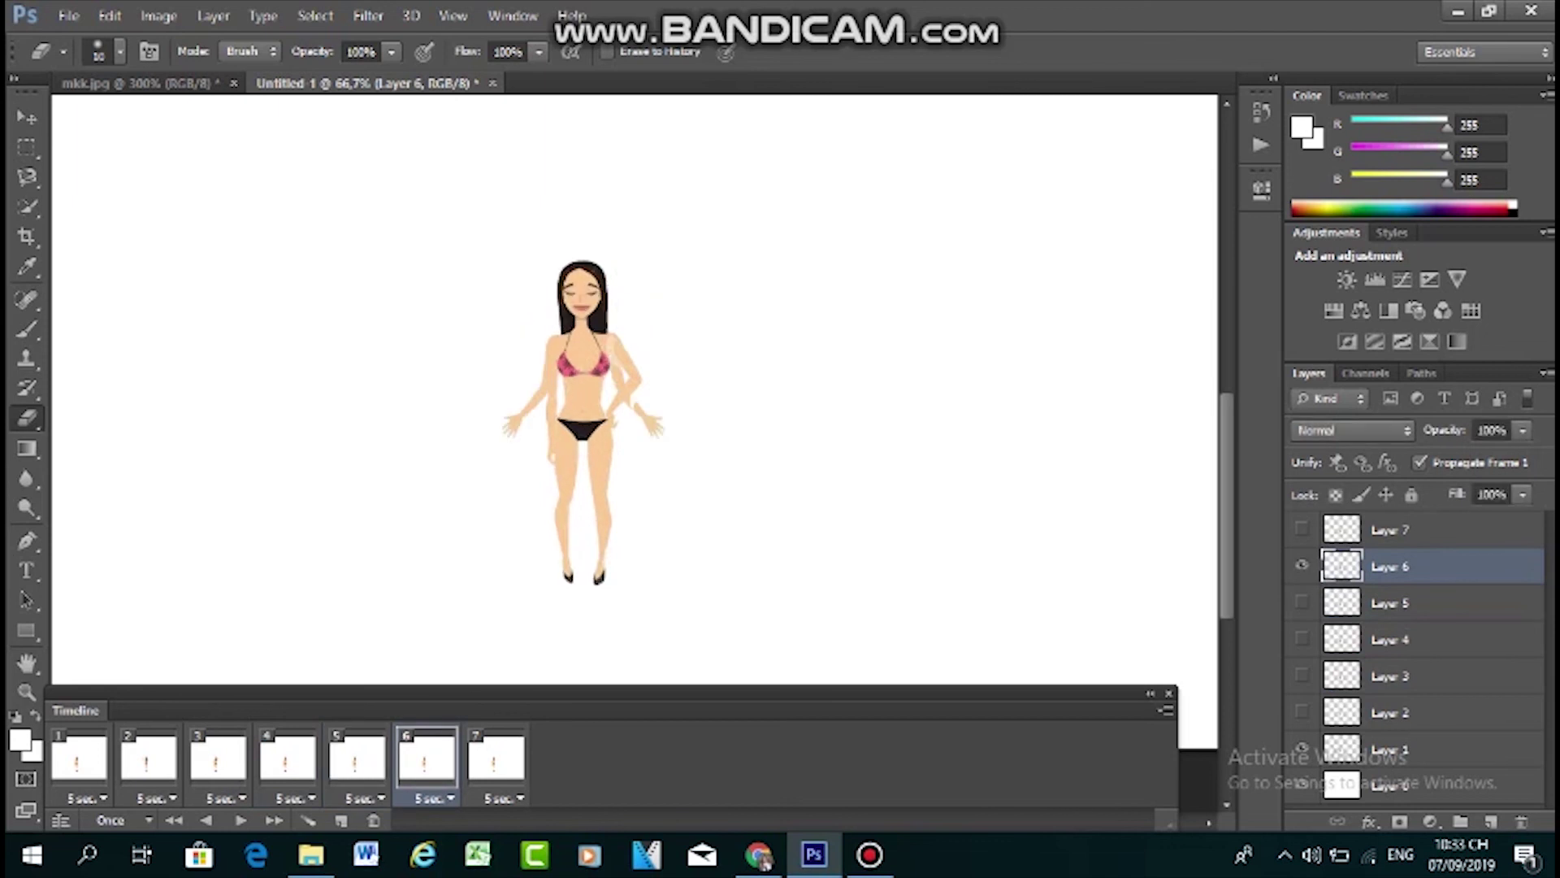
# In frame 7, show Layer 7 and hide Layer 1
pyautogui.click(1392, 530)
pyautogui.click(496, 756)
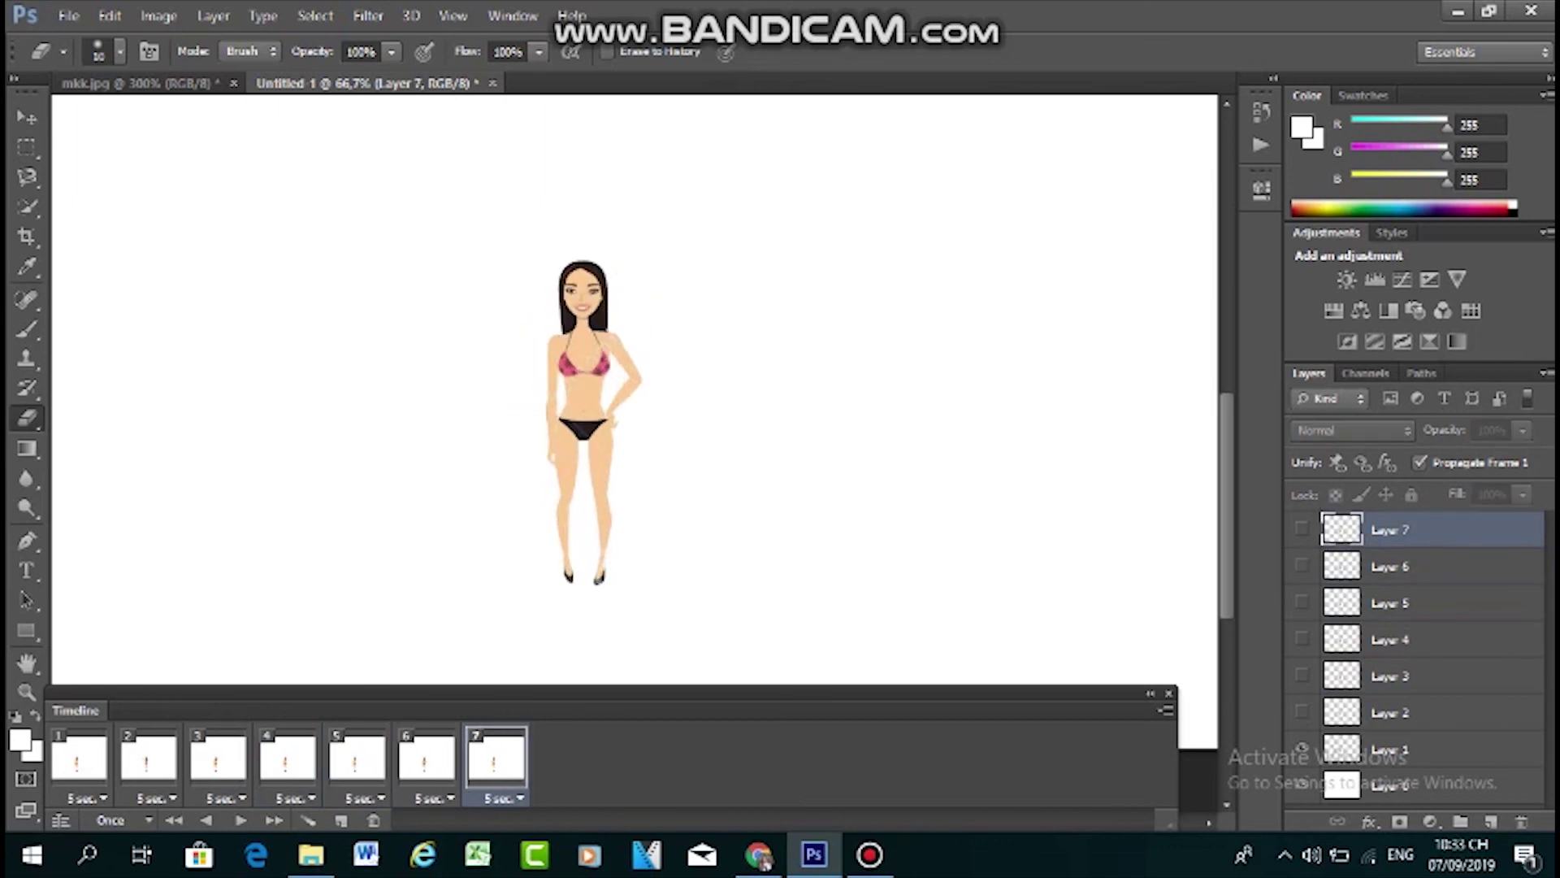
pyautogui.click(1302, 529)
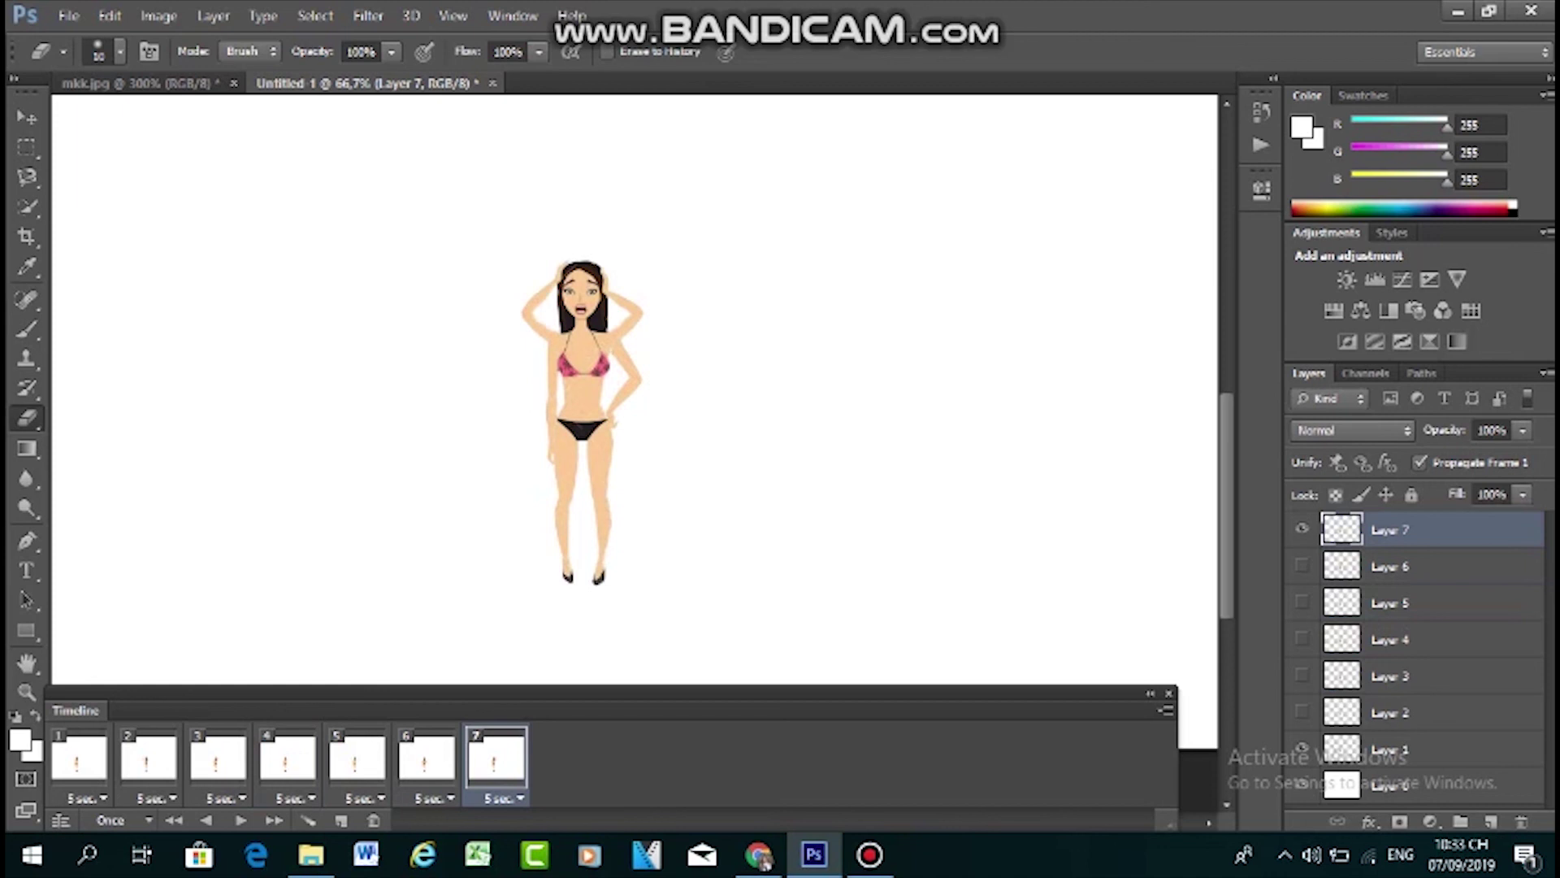
pyautogui.click(1302, 749)
pyautogui.scroll(4, 601, 391)
pyautogui.scroll(-8, 601, 390)
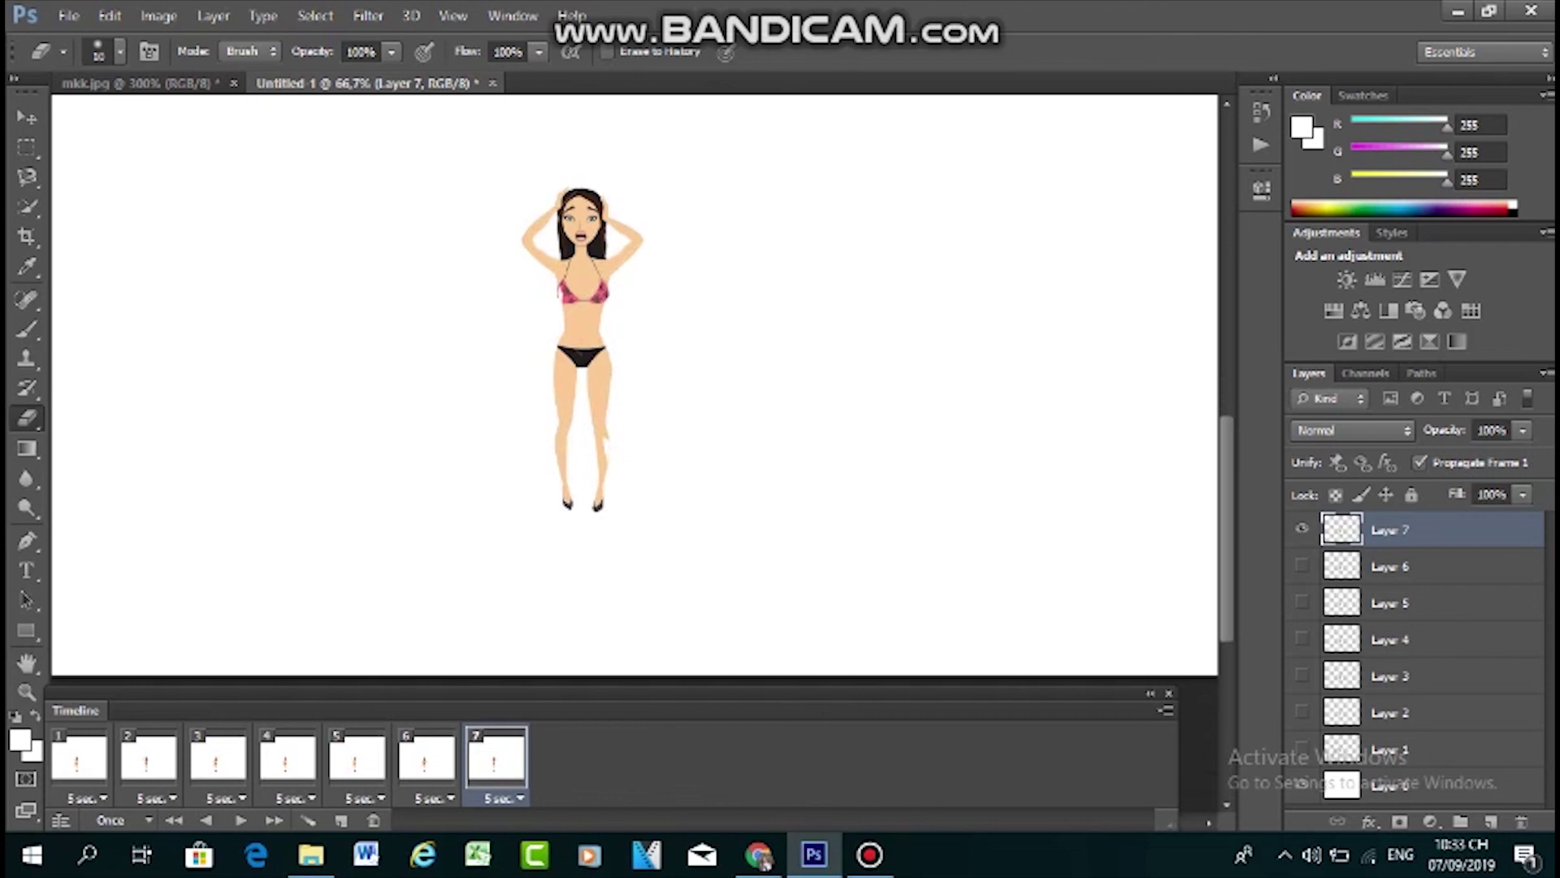
# Set a custom frame delay of 0.2 seconds for all seven animation frames
pyautogui.keyDown('ctrl'); pyautogui.click(79, 759); pyautogui.keyUp('ctrl')
pyautogui.keyDown('ctrl'); pyautogui.click(149, 759); pyautogui.keyUp('ctrl')
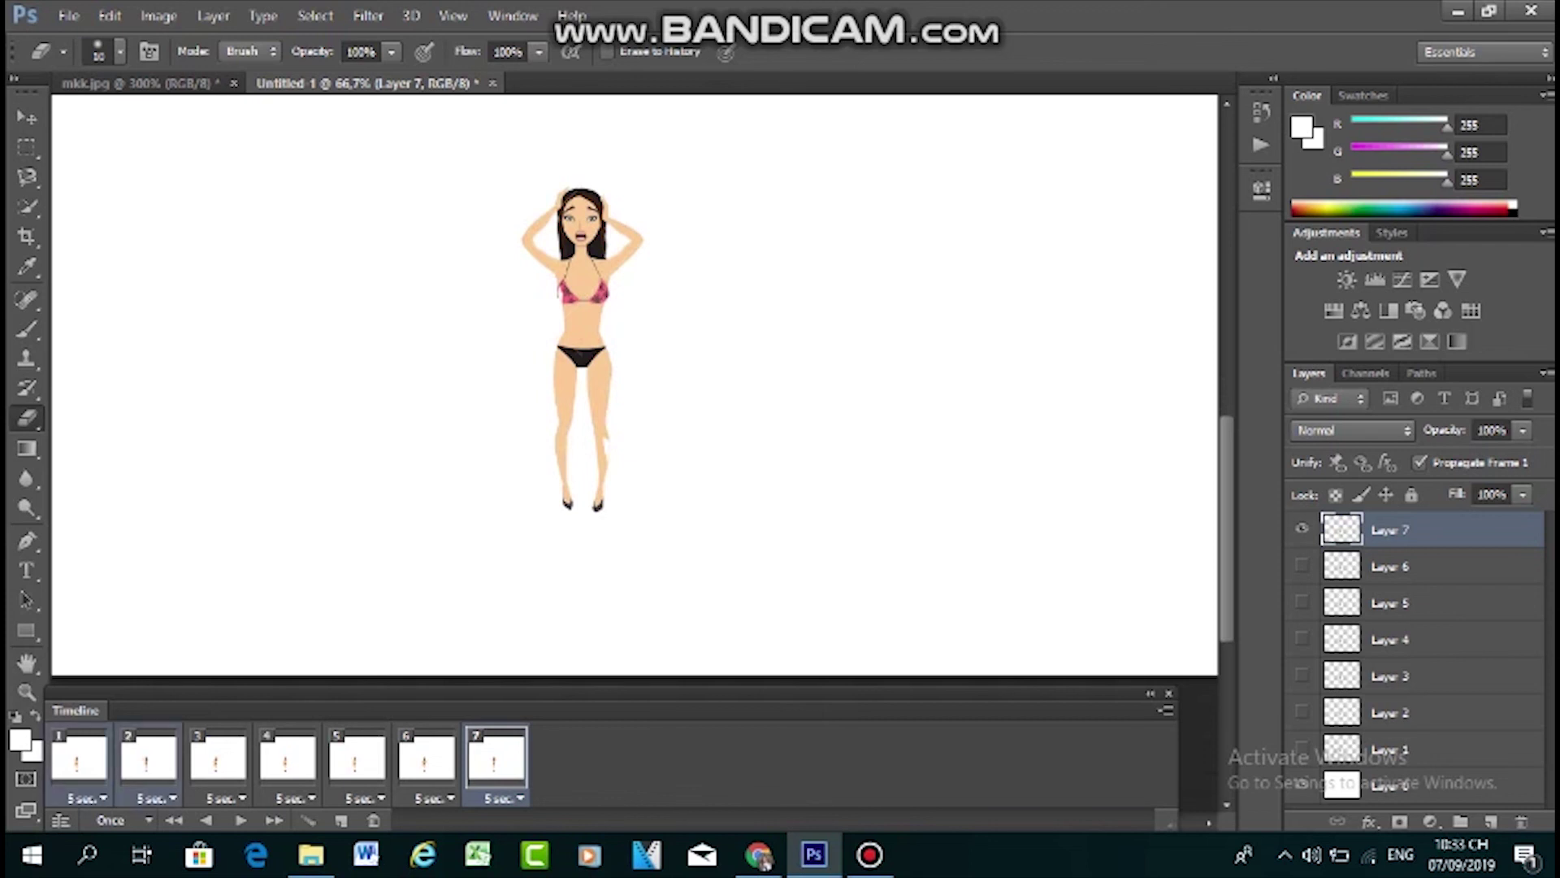
pyautogui.keyDown('ctrl'); pyautogui.click(217, 759); pyautogui.keyUp('ctrl')
pyautogui.keyDown('ctrl'); pyautogui.click(288, 759); pyautogui.keyUp('ctrl')
pyautogui.keyDown('ctrl'); pyautogui.click(358, 759); pyautogui.keyUp('ctrl')
pyautogui.keyDown('ctrl'); pyautogui.click(427, 759); pyautogui.keyUp('ctrl')
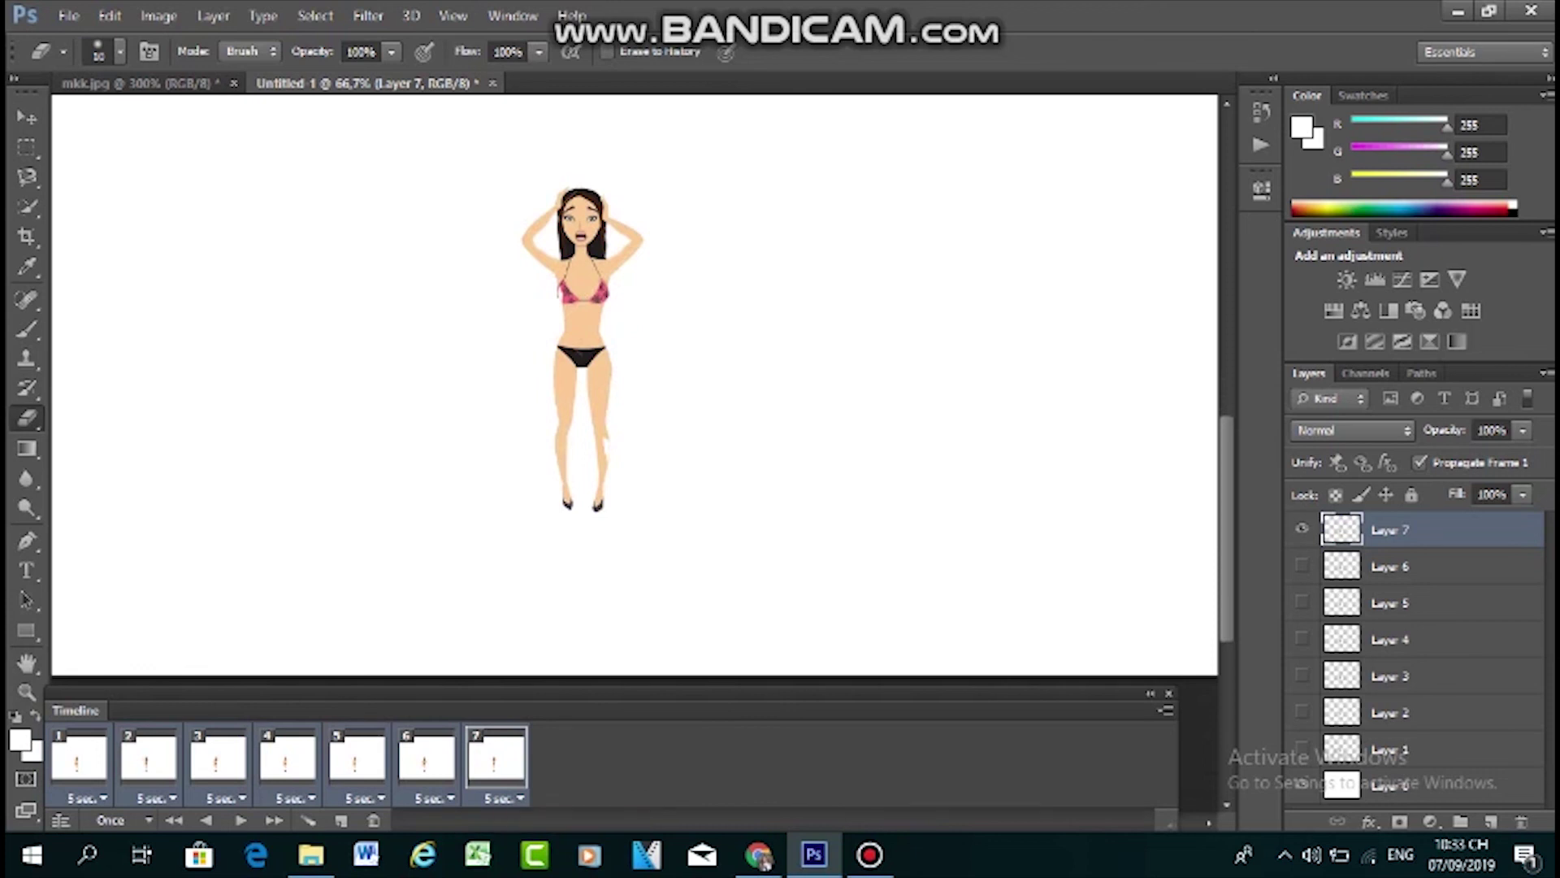
pyautogui.click(513, 798)
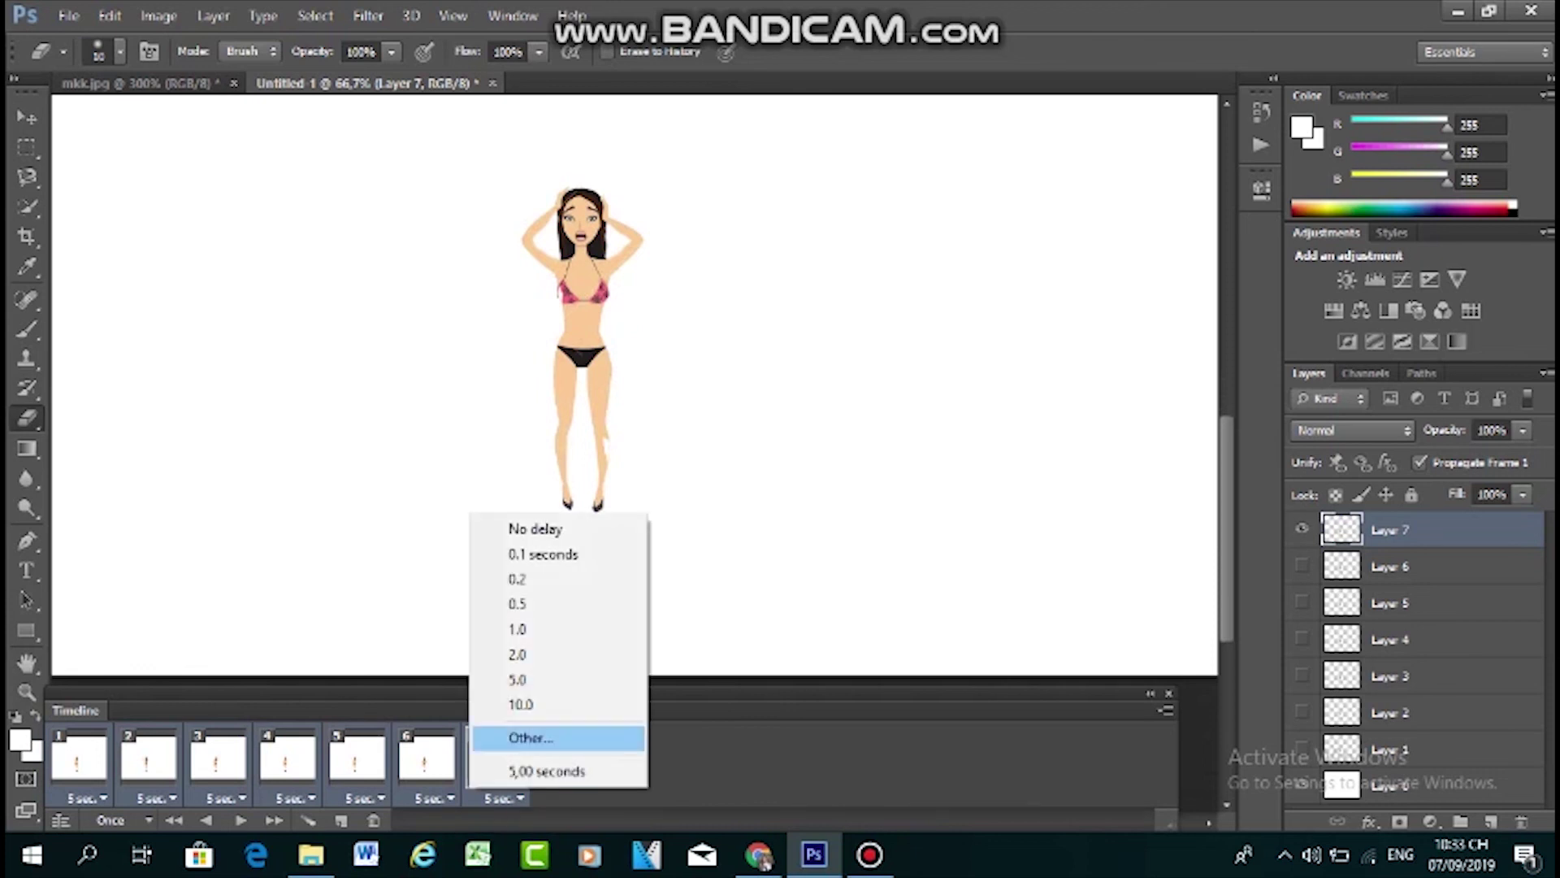
pyautogui.click(525, 737)
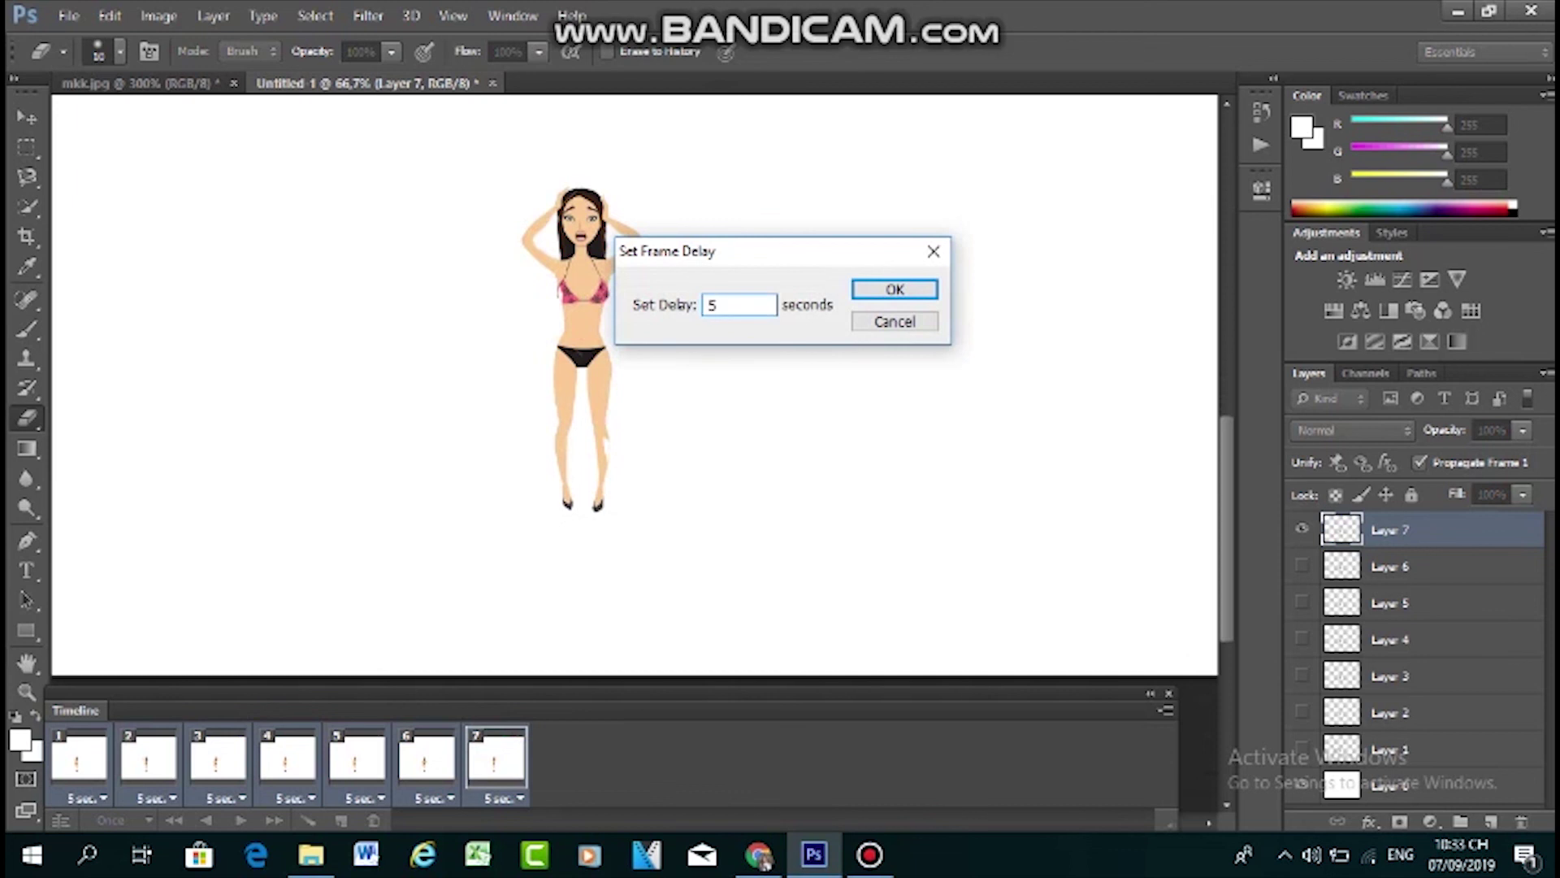
pyautogui.press('BackSpace')
pyautogui.write('0,1')
pyautogui.press('BackSpace')
pyautogui.write('20')
pyautogui.press('Return')
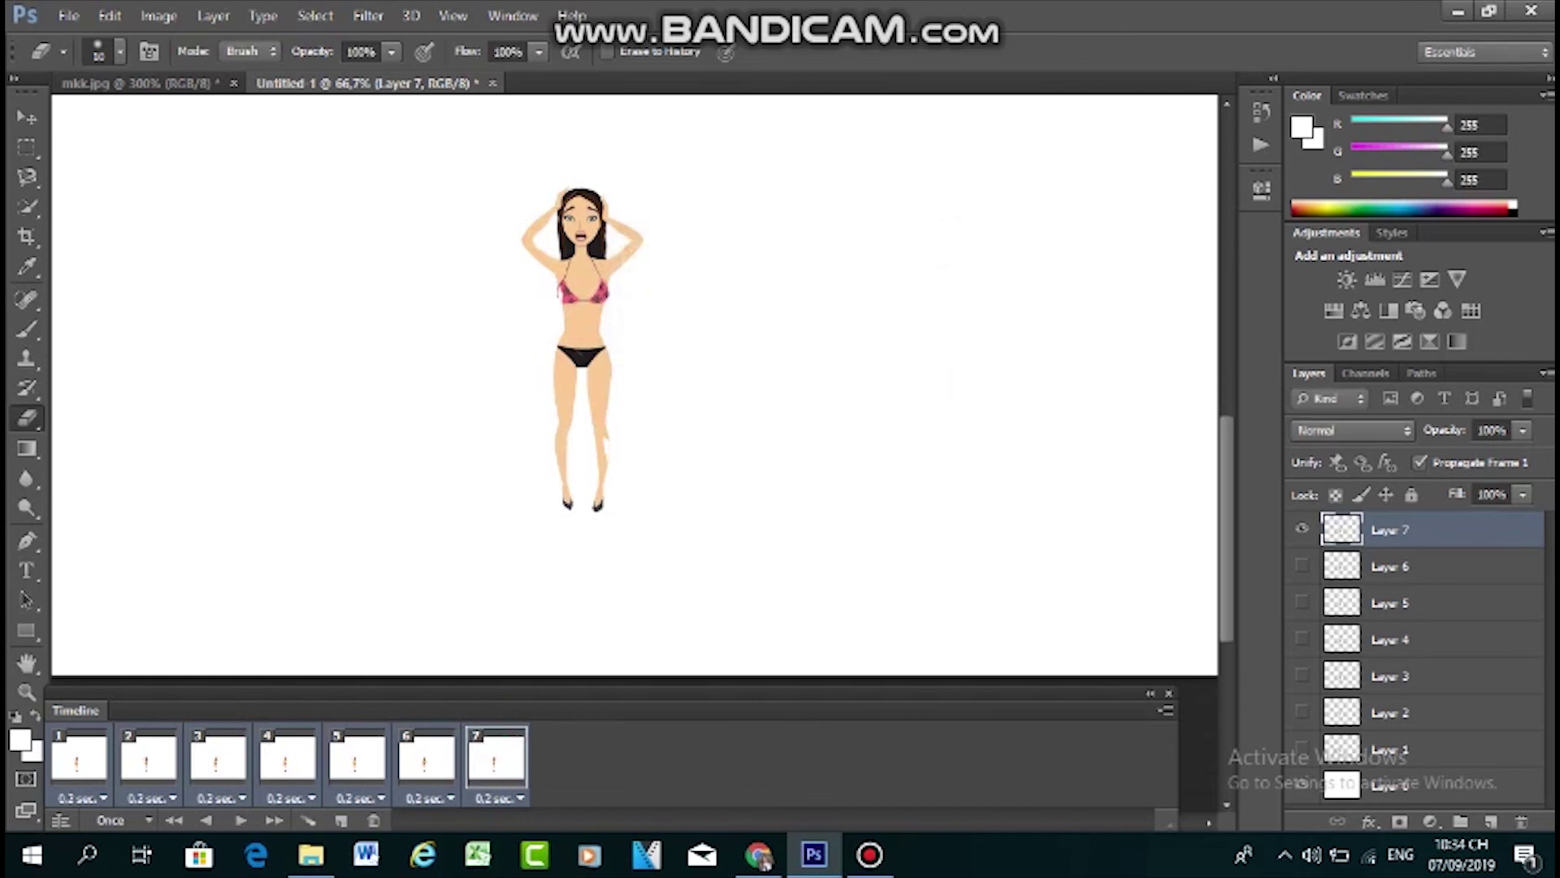
# Play and stop the seven-frame animation to check its timing
pyautogui.press('space')
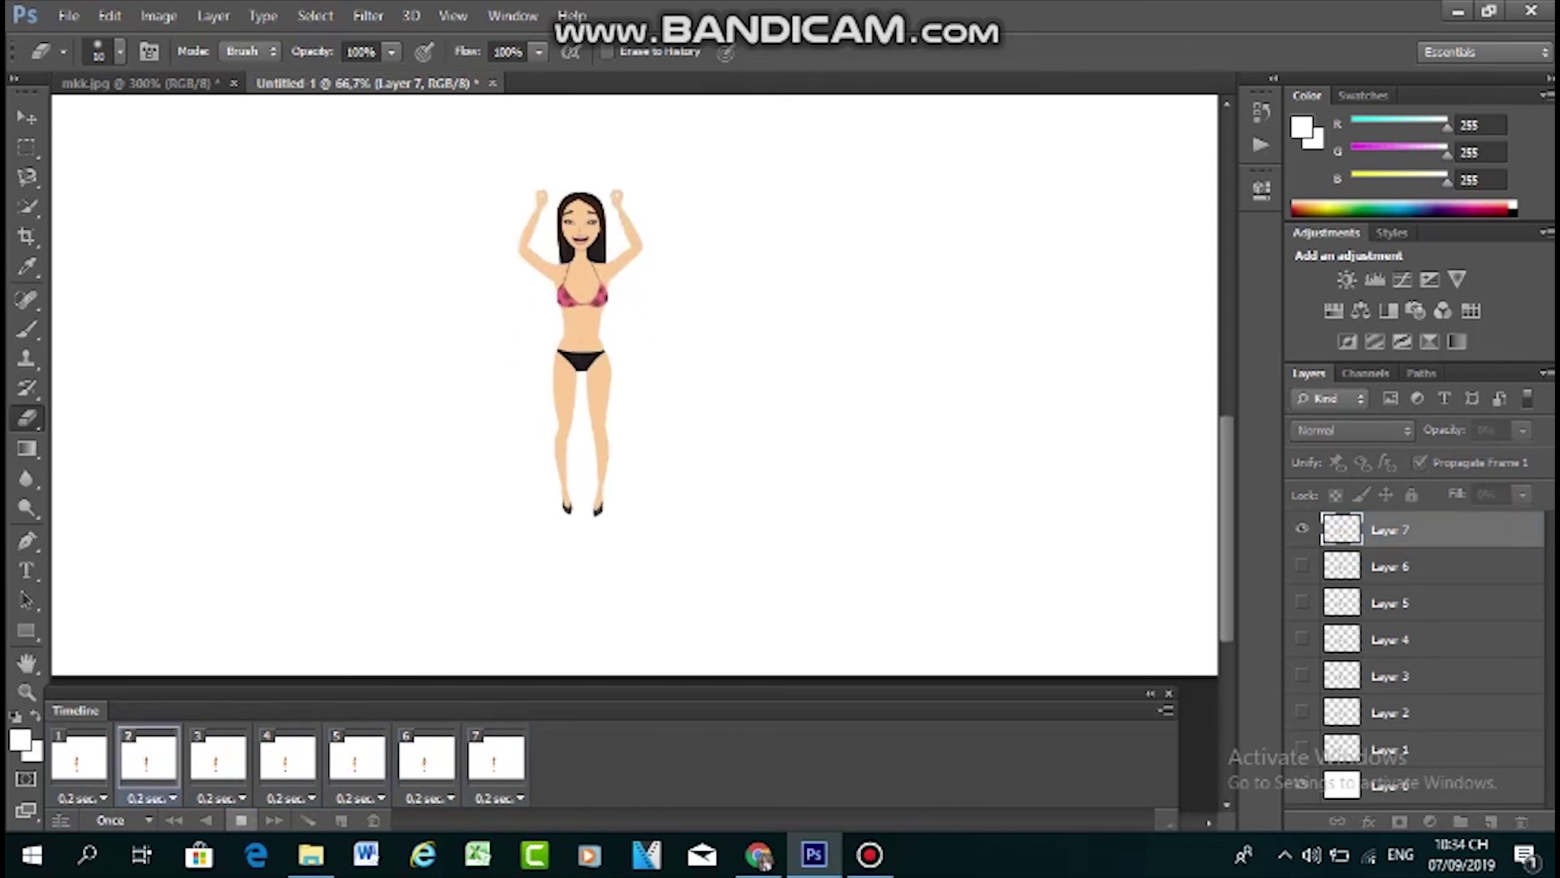
pyautogui.click(241, 820)
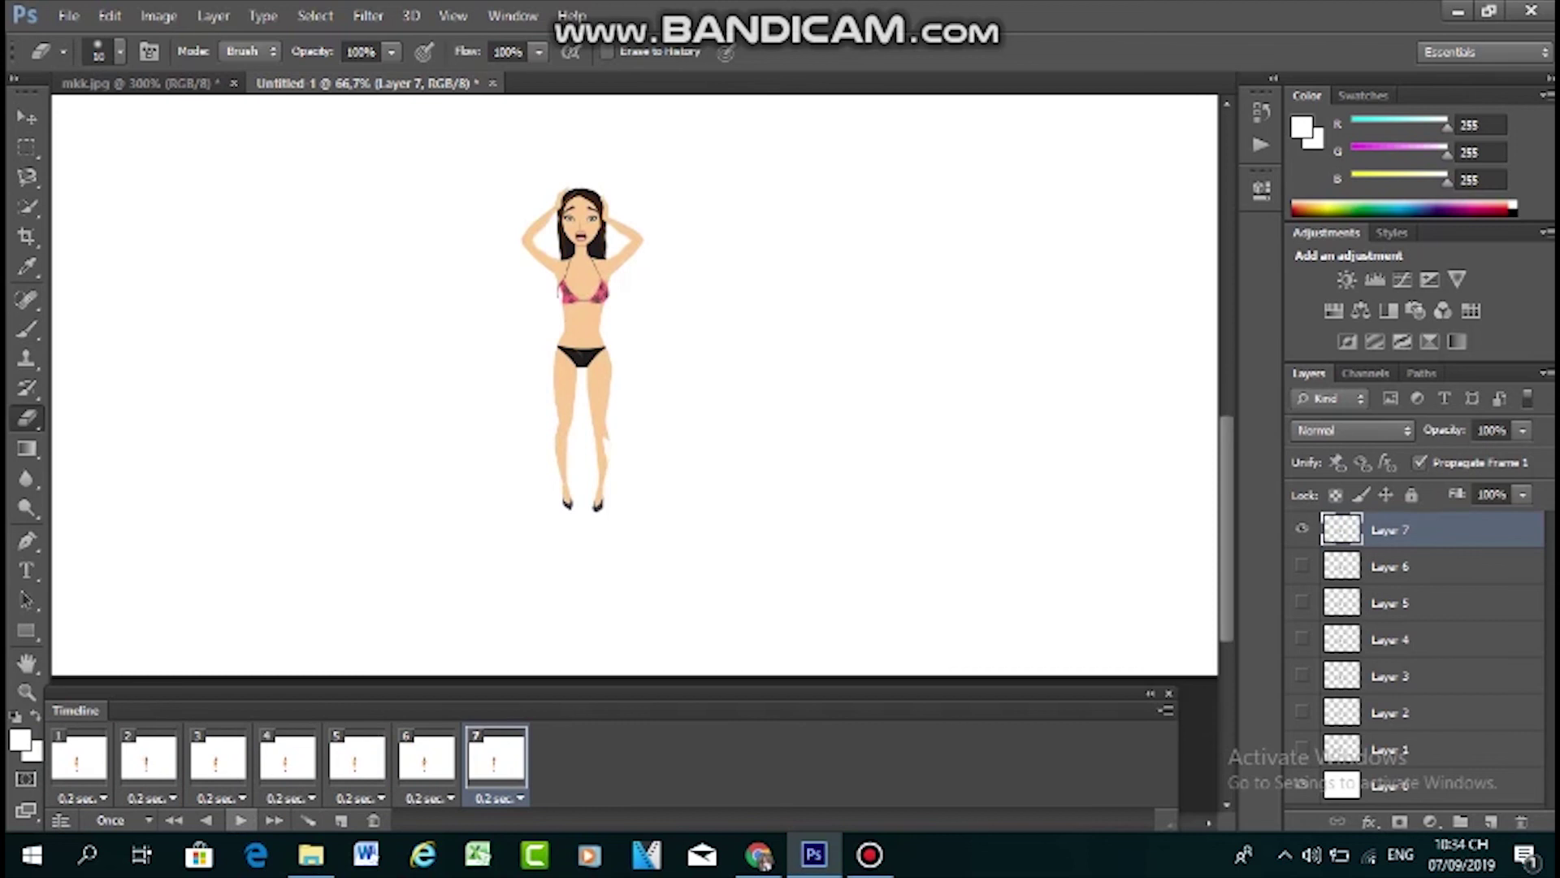
pyautogui.press('space')
pyautogui.press('space')
pyautogui.press('space')
# Select Layer 0 and look through the images in the daibang folder for a background picture to open
pyautogui.click(1424, 786)
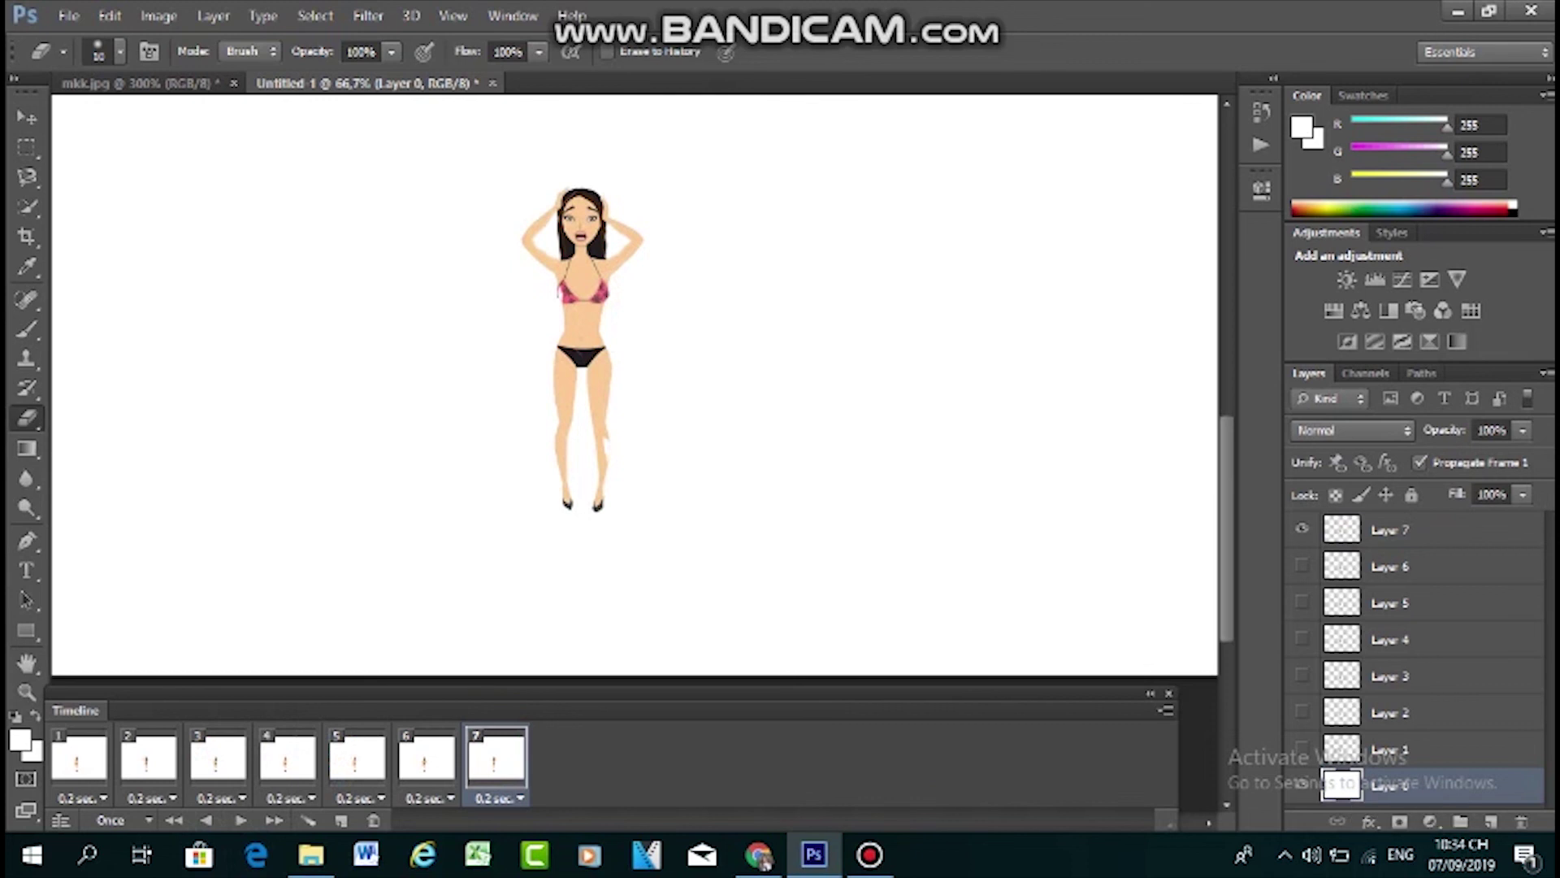
pyautogui.hotkey('ctrl', 'o')
pyautogui.scroll(-10, 813, 423)
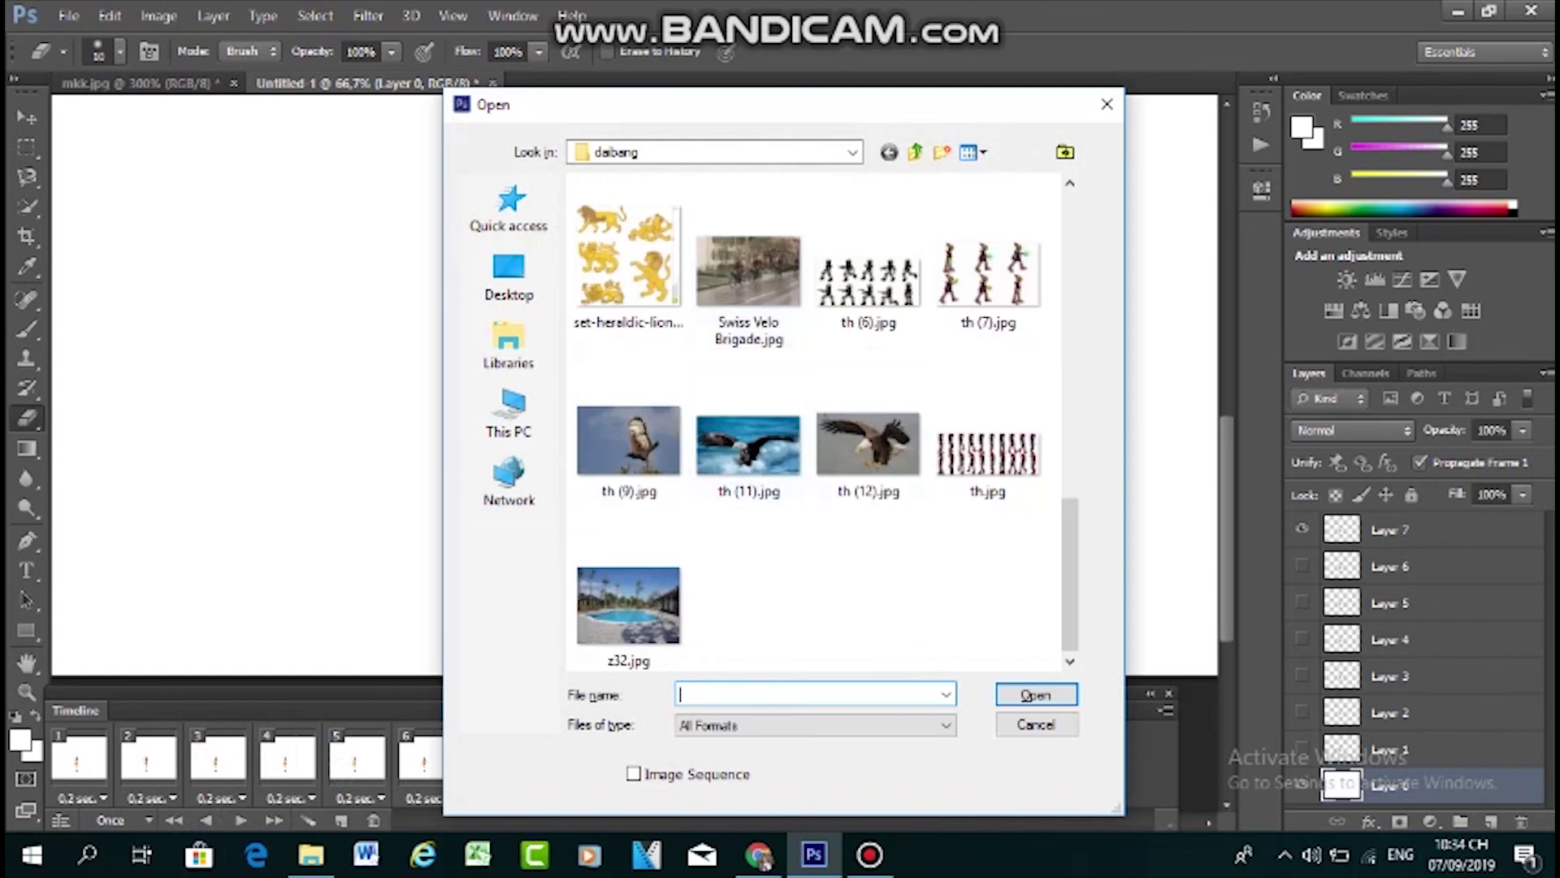
pyautogui.scroll(5, 813, 423)
pyautogui.scroll(2, 868, 561)
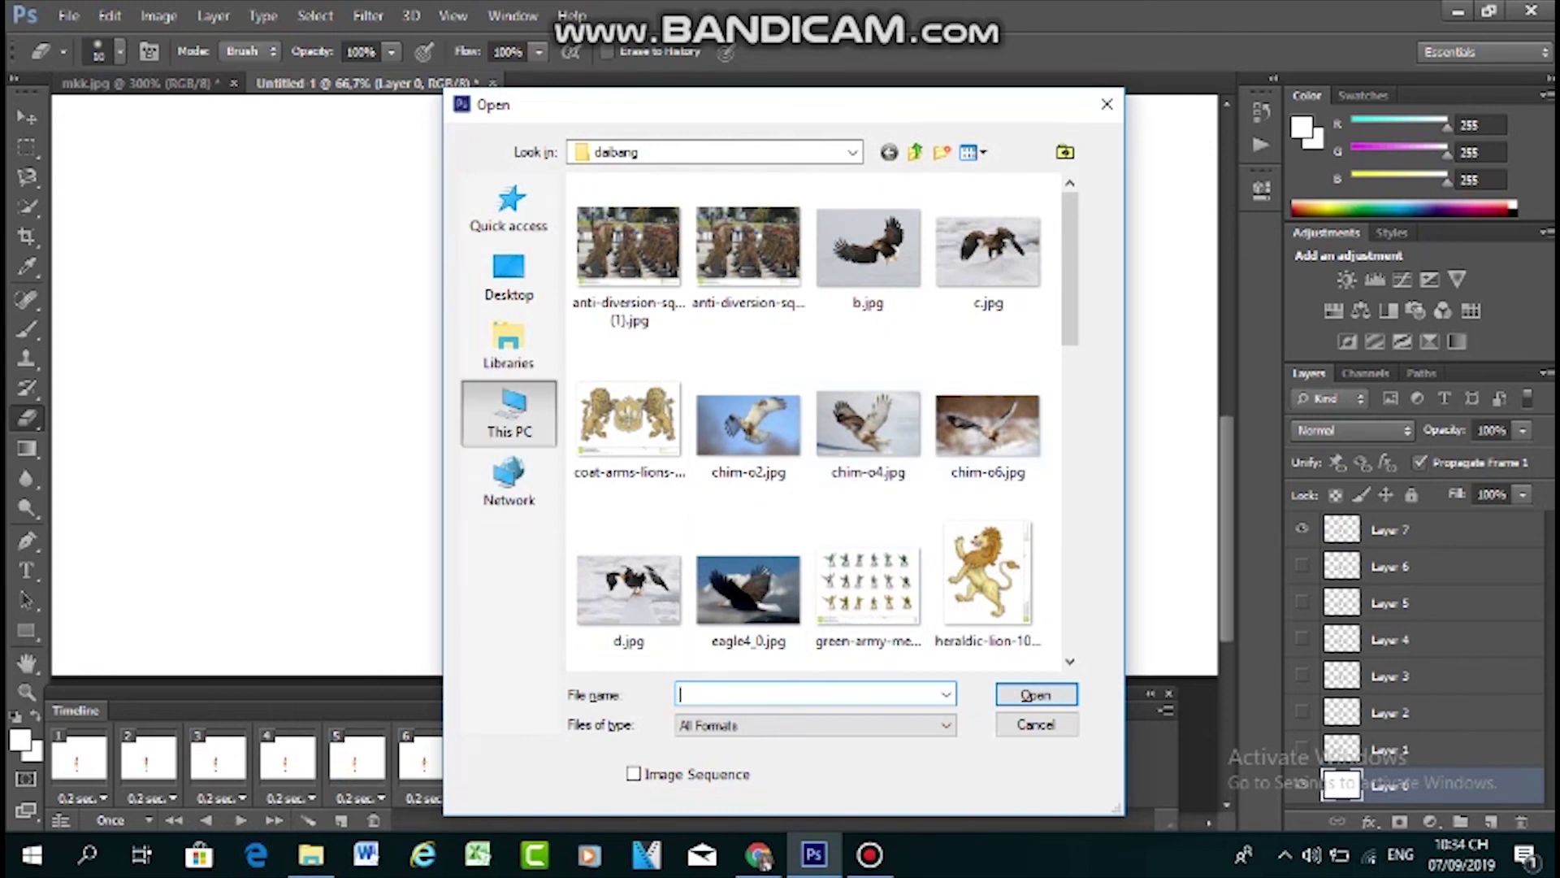
# Look through another image folder on Local Disk (E:) for a suitable background picture
pyautogui.click(509, 414)
pyautogui.scroll(-2, 698, 577)
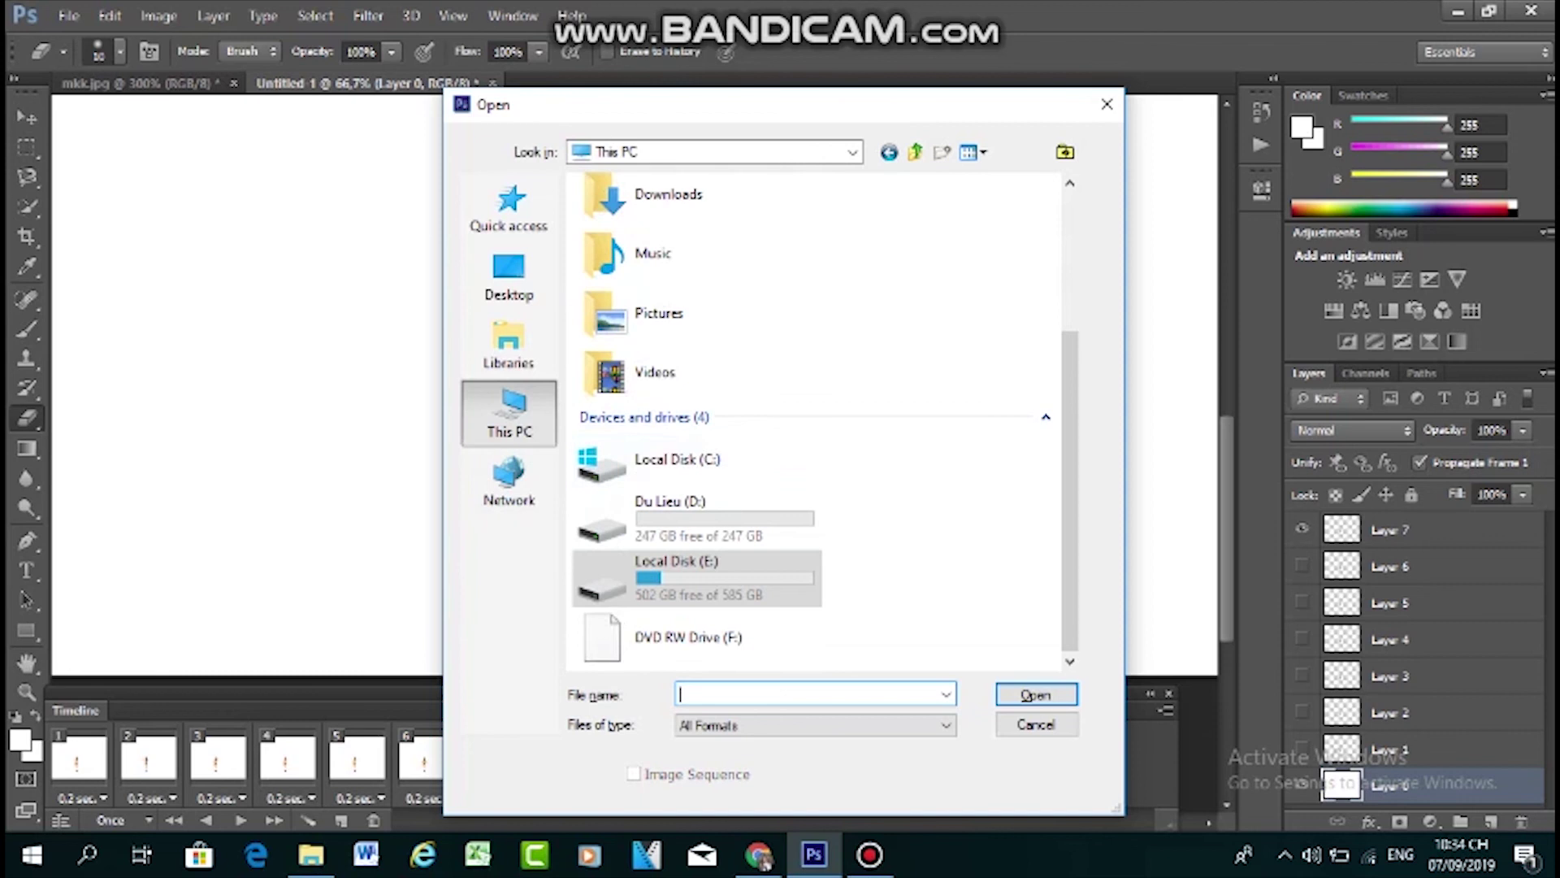
pyautogui.doubleClick(683, 573)
pyautogui.scroll(-5, 650, 488)
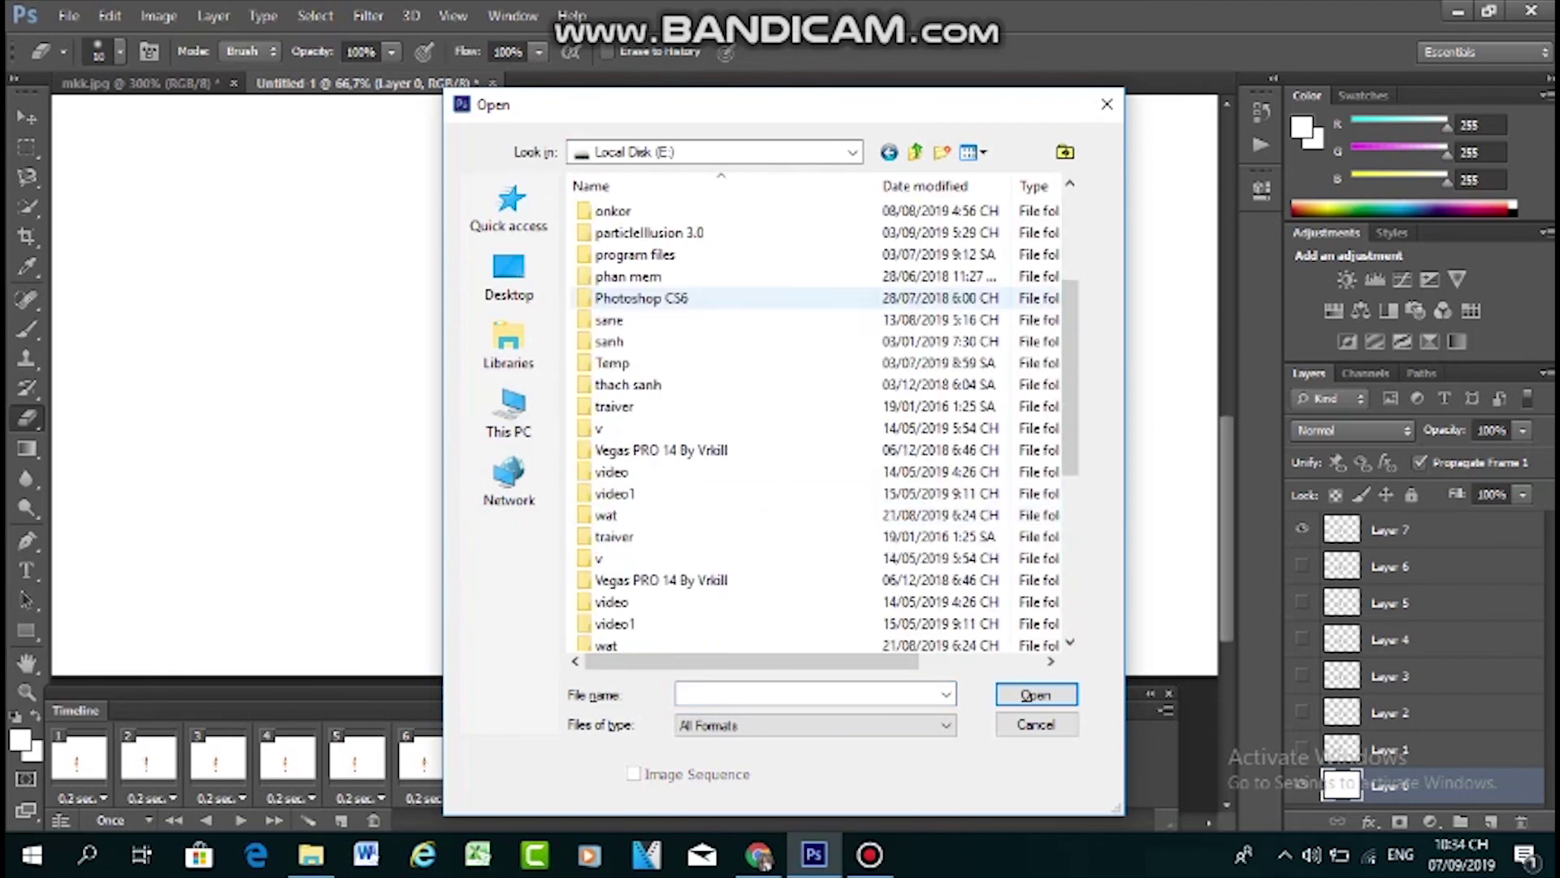
pyautogui.scroll(-1, 605, 536)
pyautogui.doubleClick(605, 471)
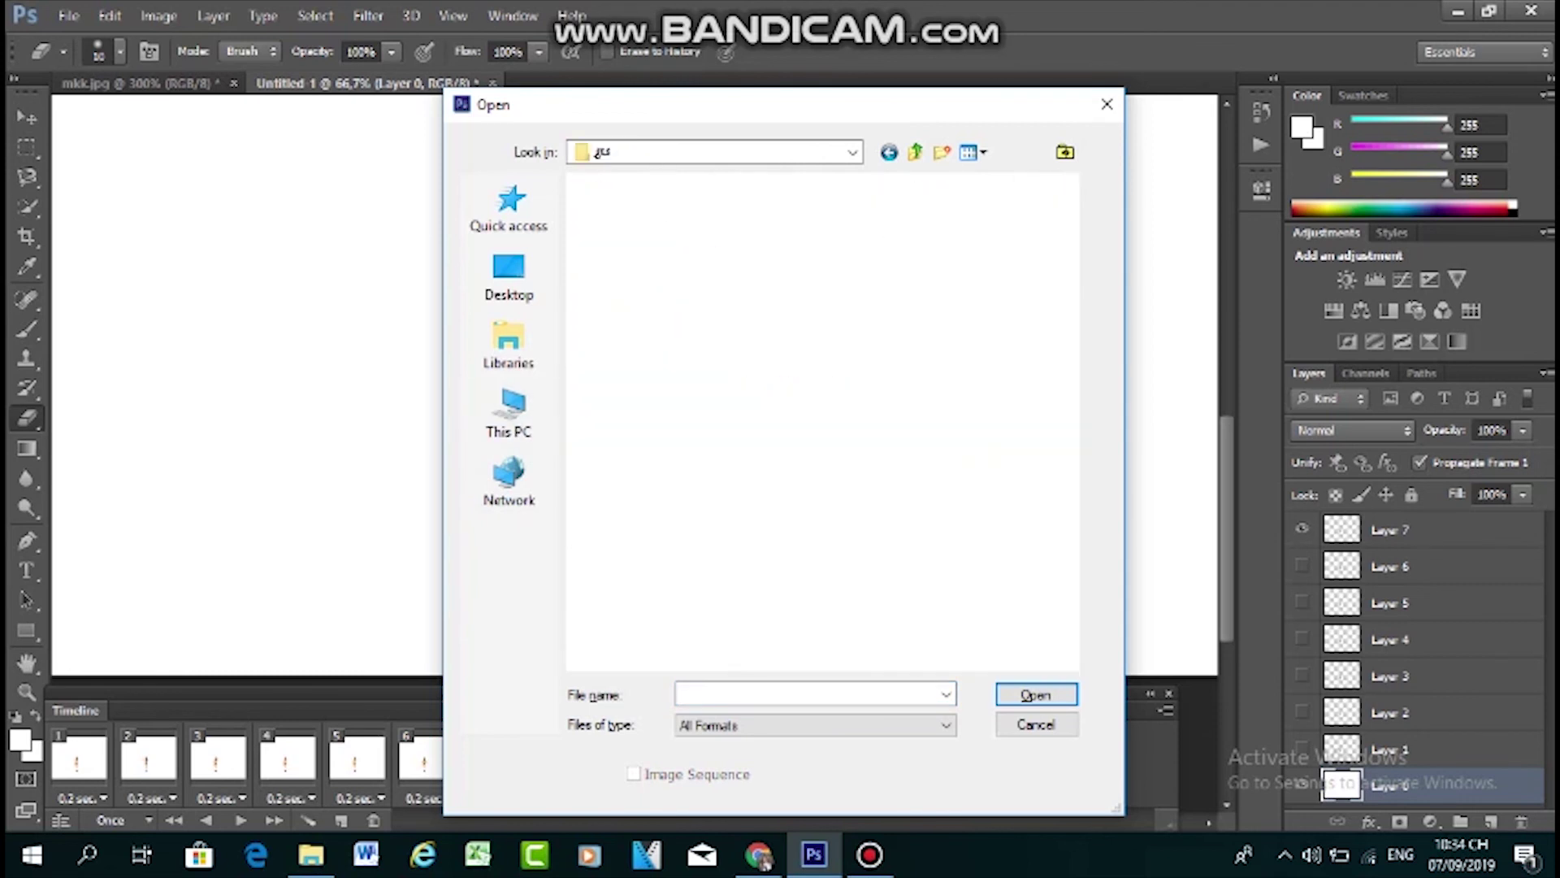
pyautogui.scroll(-3, 748, 419)
pyautogui.scroll(3, 813, 418)
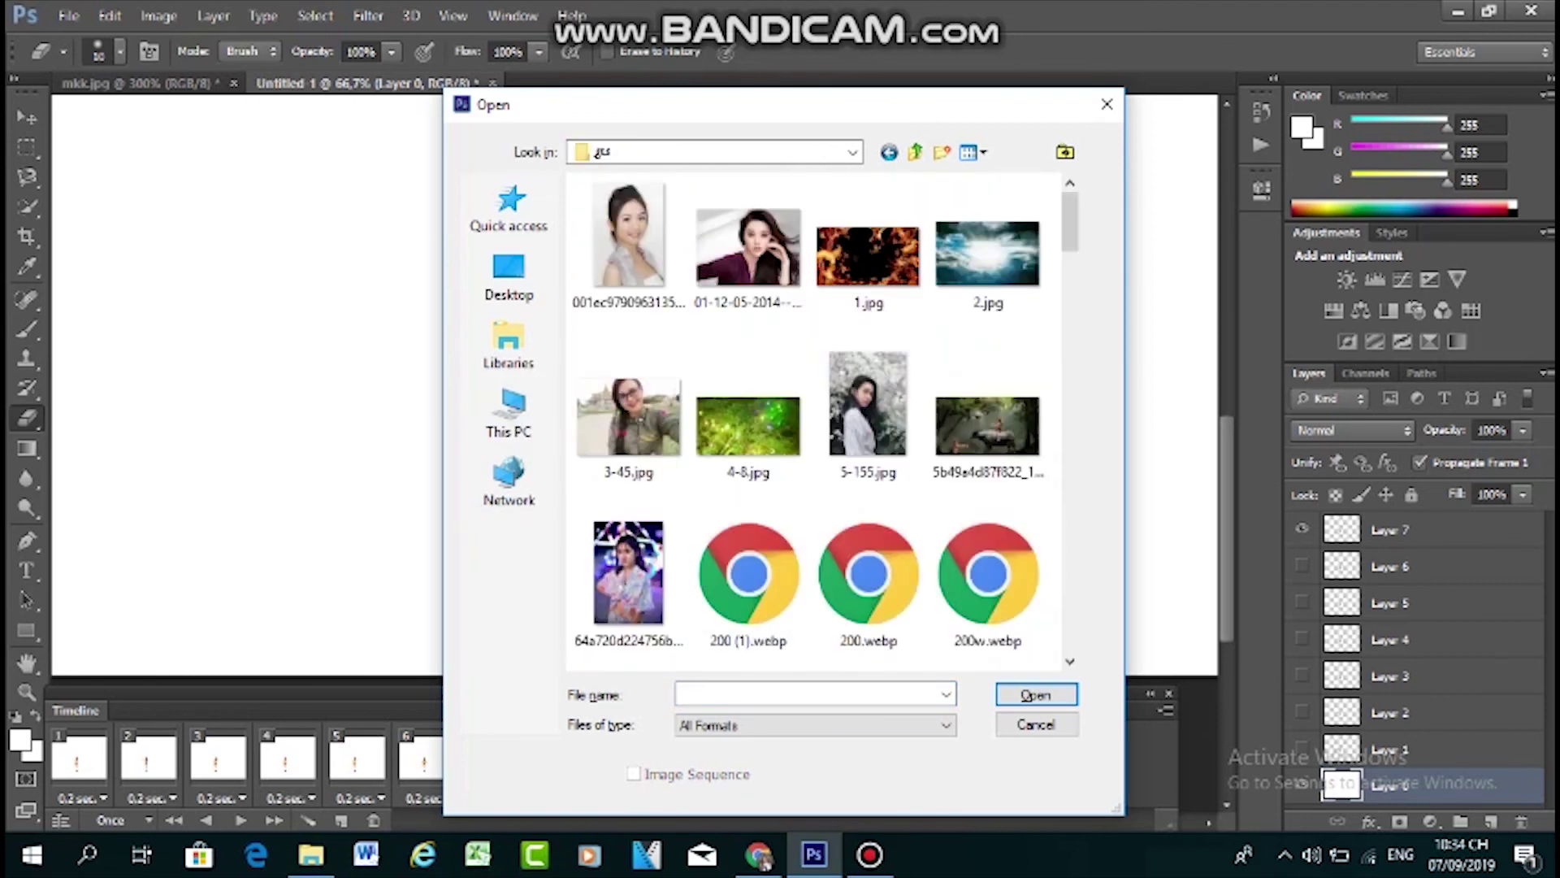
pyautogui.scroll(-15, 804, 419)
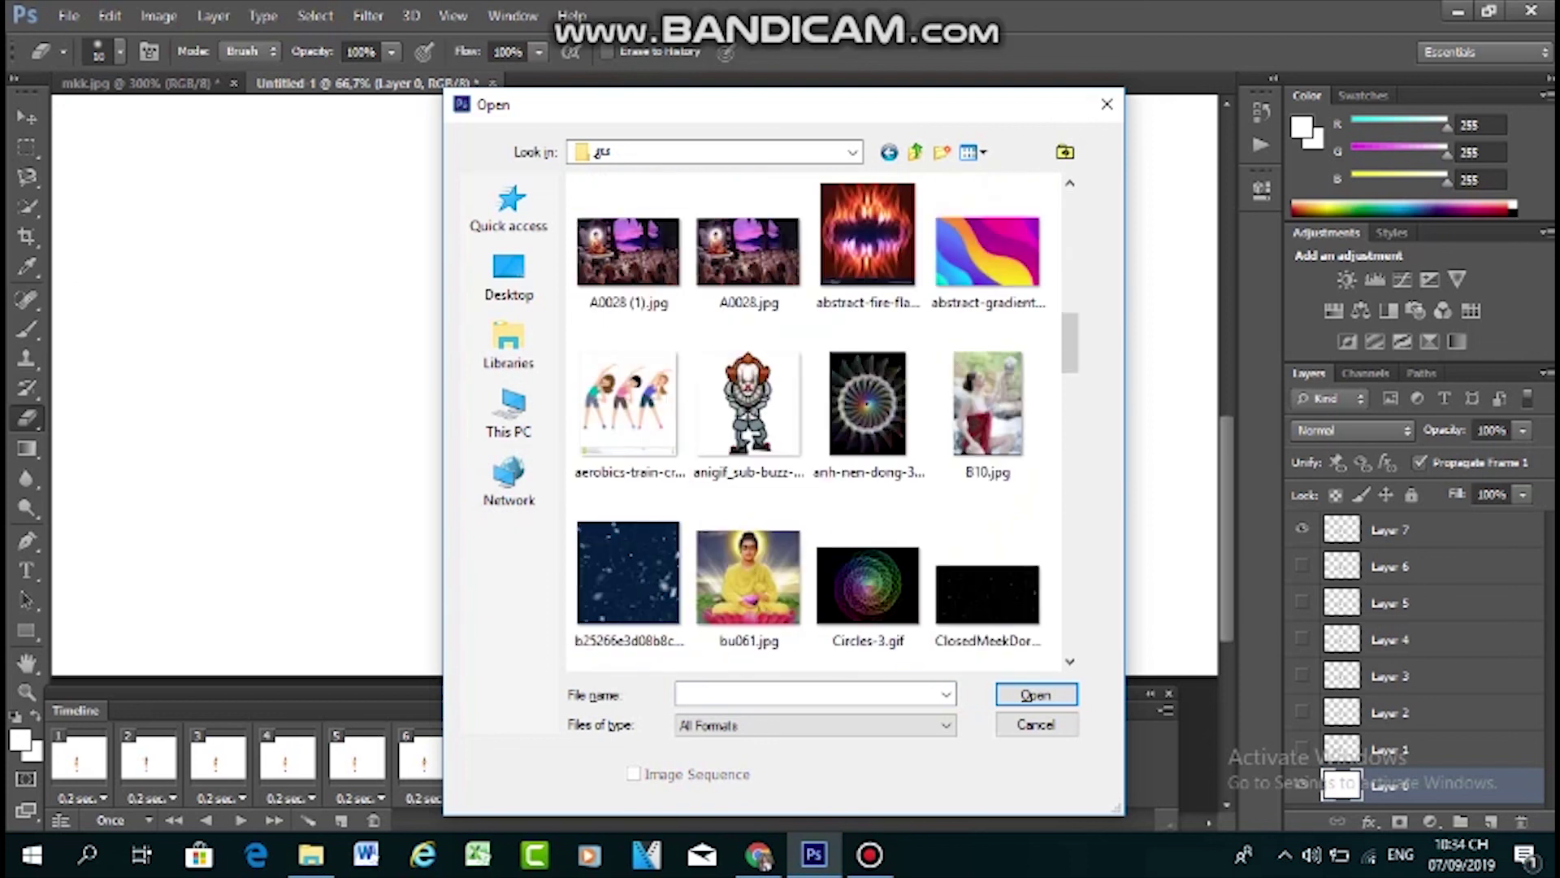
pyautogui.scroll(-10, 748, 431)
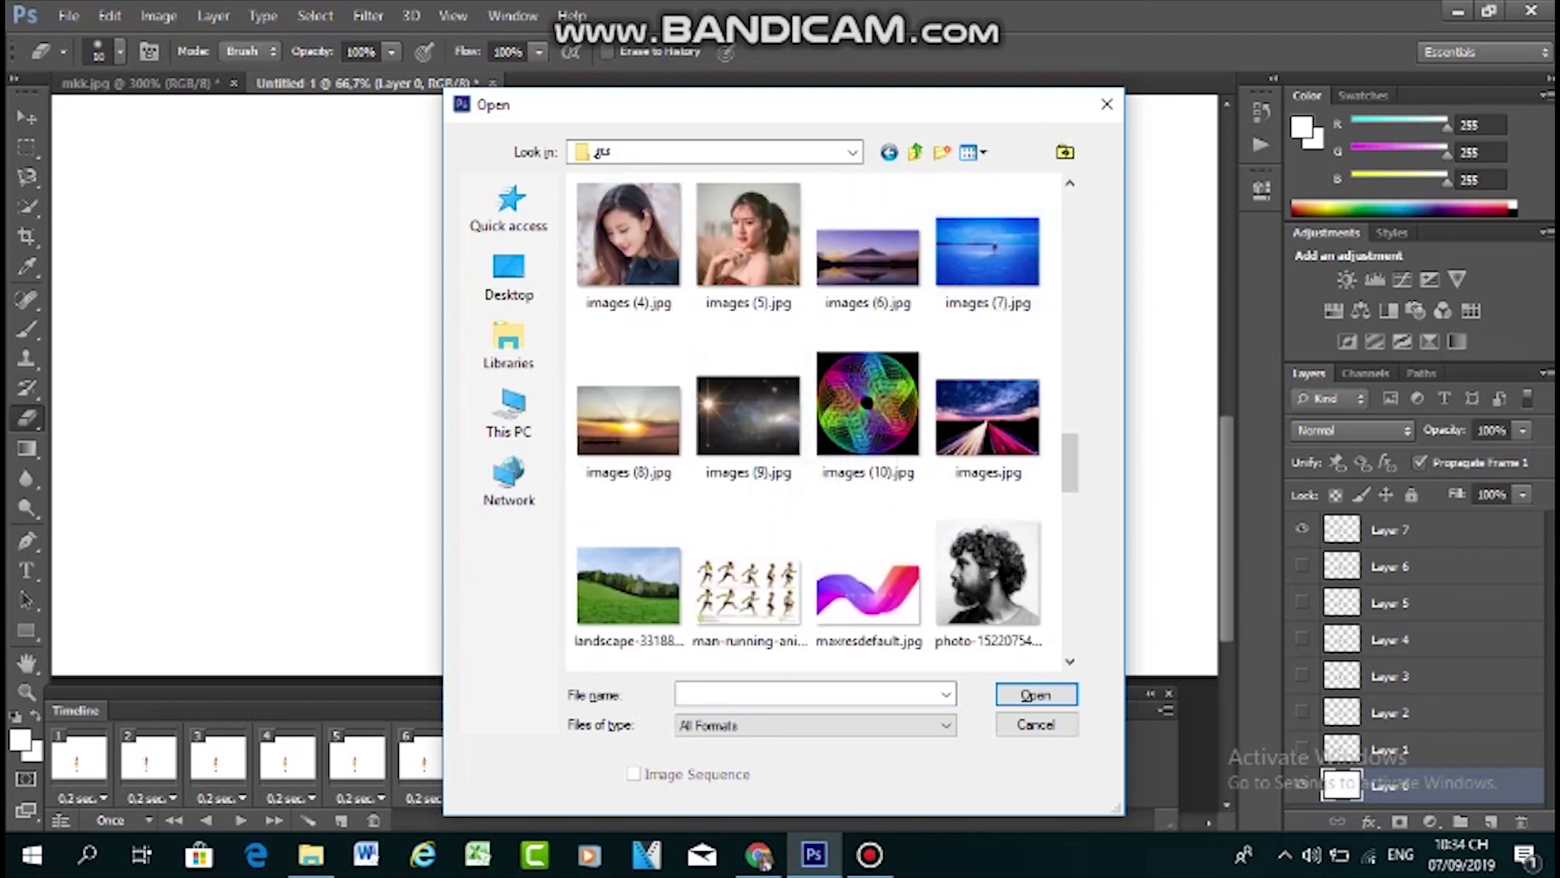
pyautogui.scroll(-5, 752, 443)
pyautogui.scroll(-5, 748, 504)
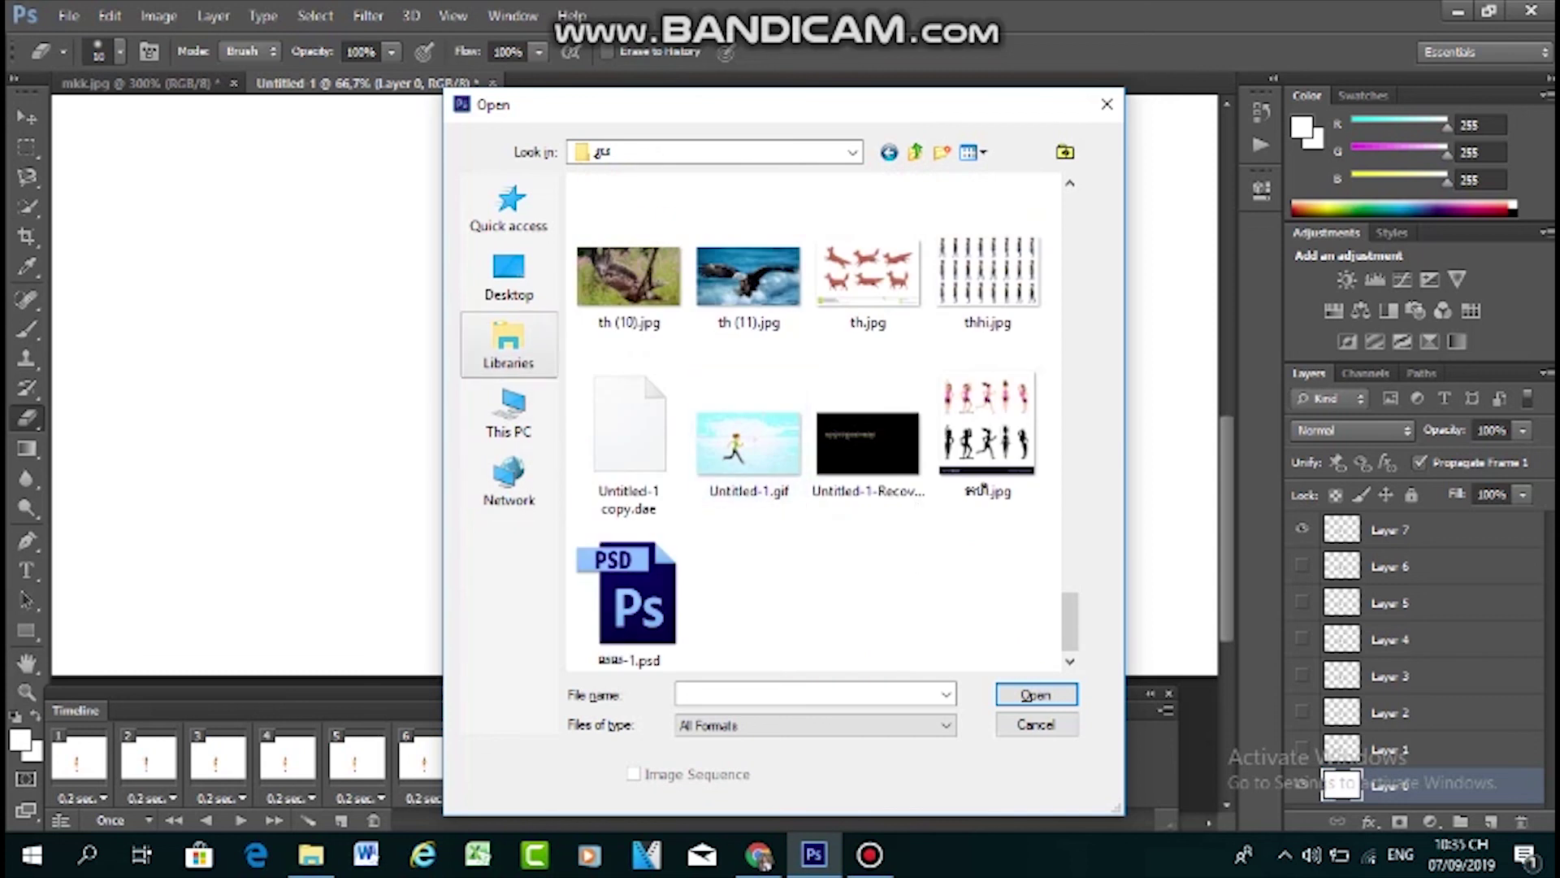
# Return to the daibang folder on Local Disk (E:) and open the pool photo z32.jpg
pyautogui.click(509, 276)
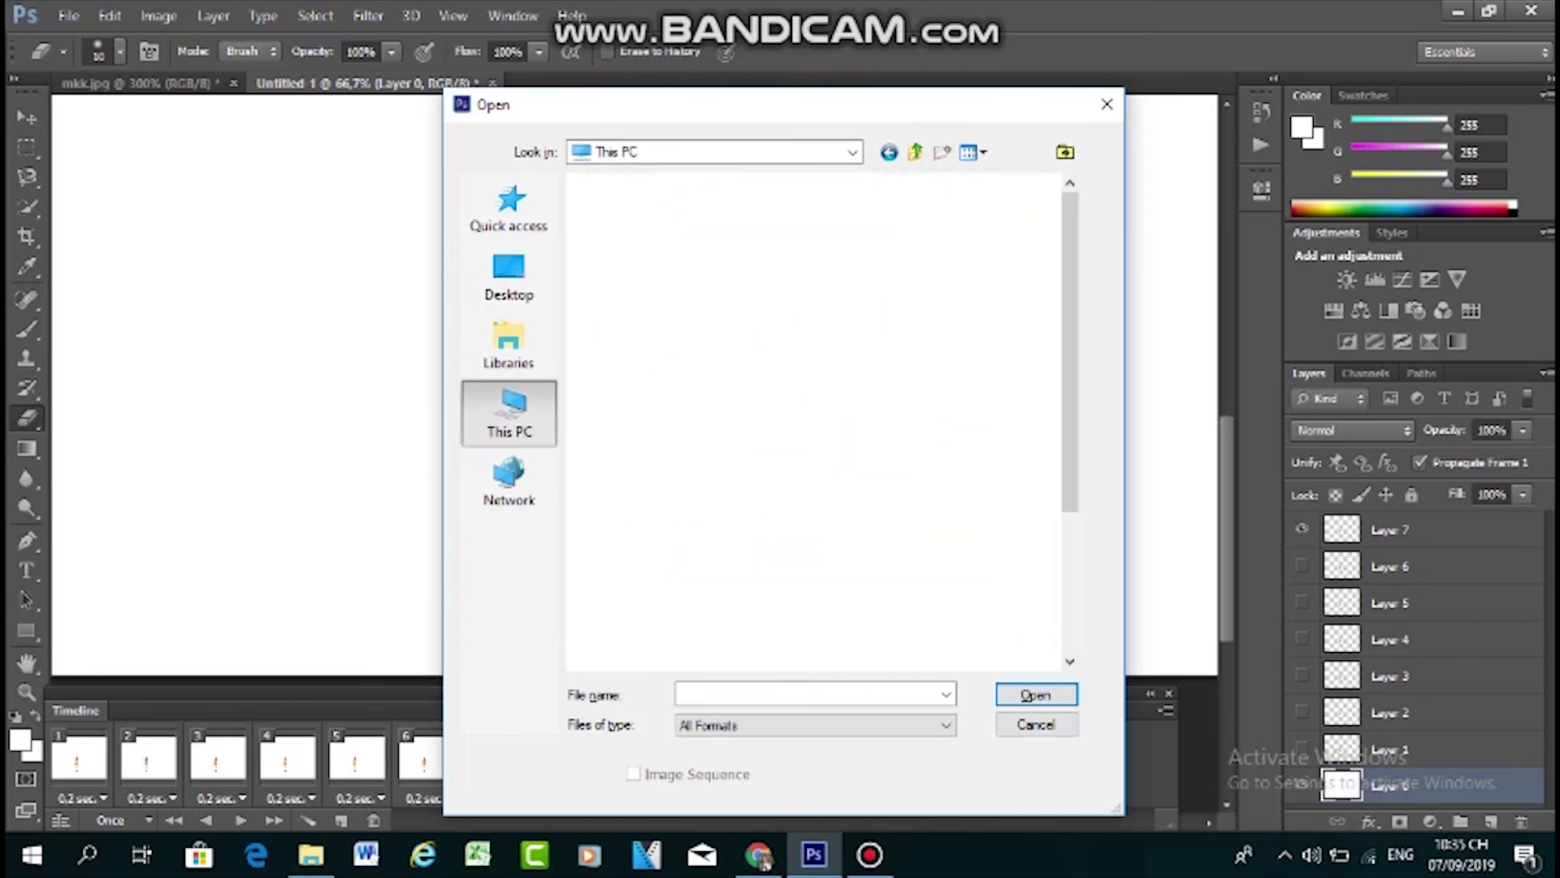
pyautogui.doubleClick(697, 579)
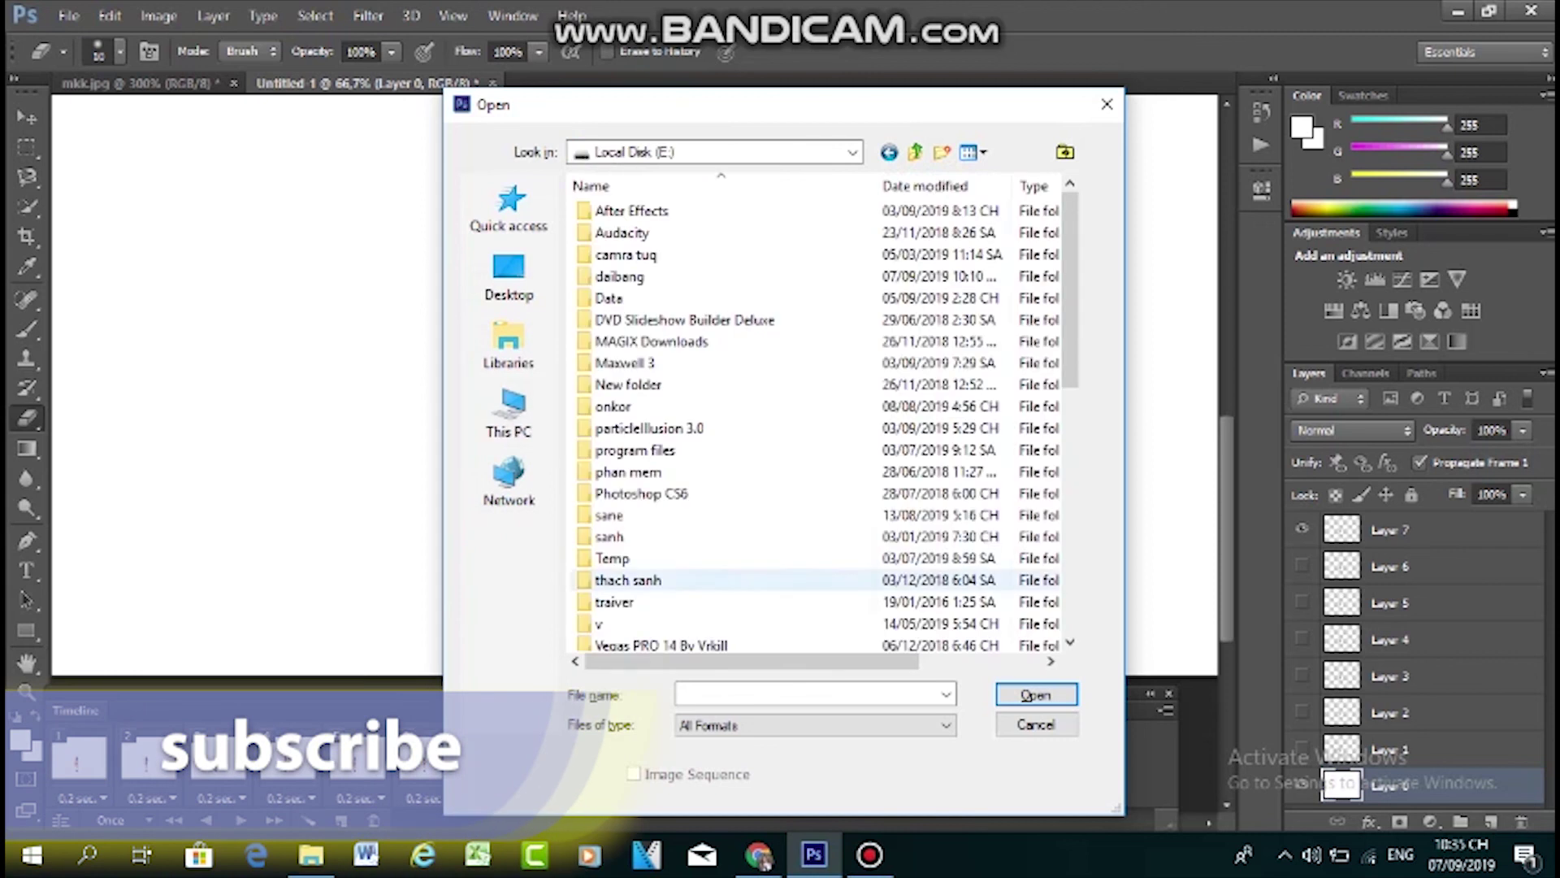
pyautogui.click(650, 277)
pyautogui.doubleClick(619, 277)
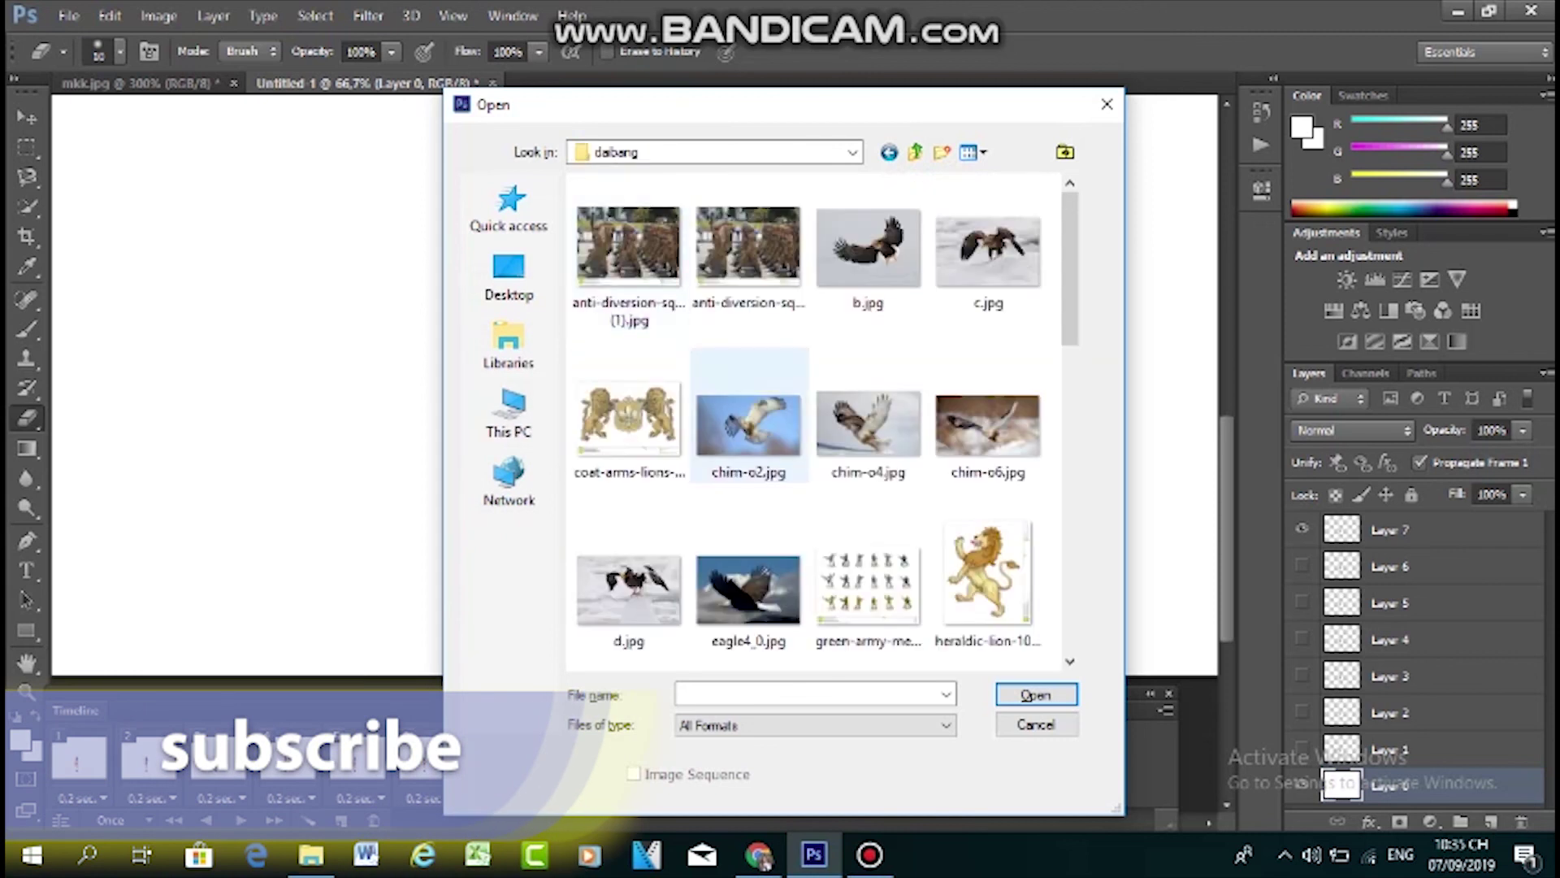
pyautogui.scroll(-5, 736, 469)
pyautogui.scroll(-2, 735, 469)
pyautogui.scroll(-3, 736, 469)
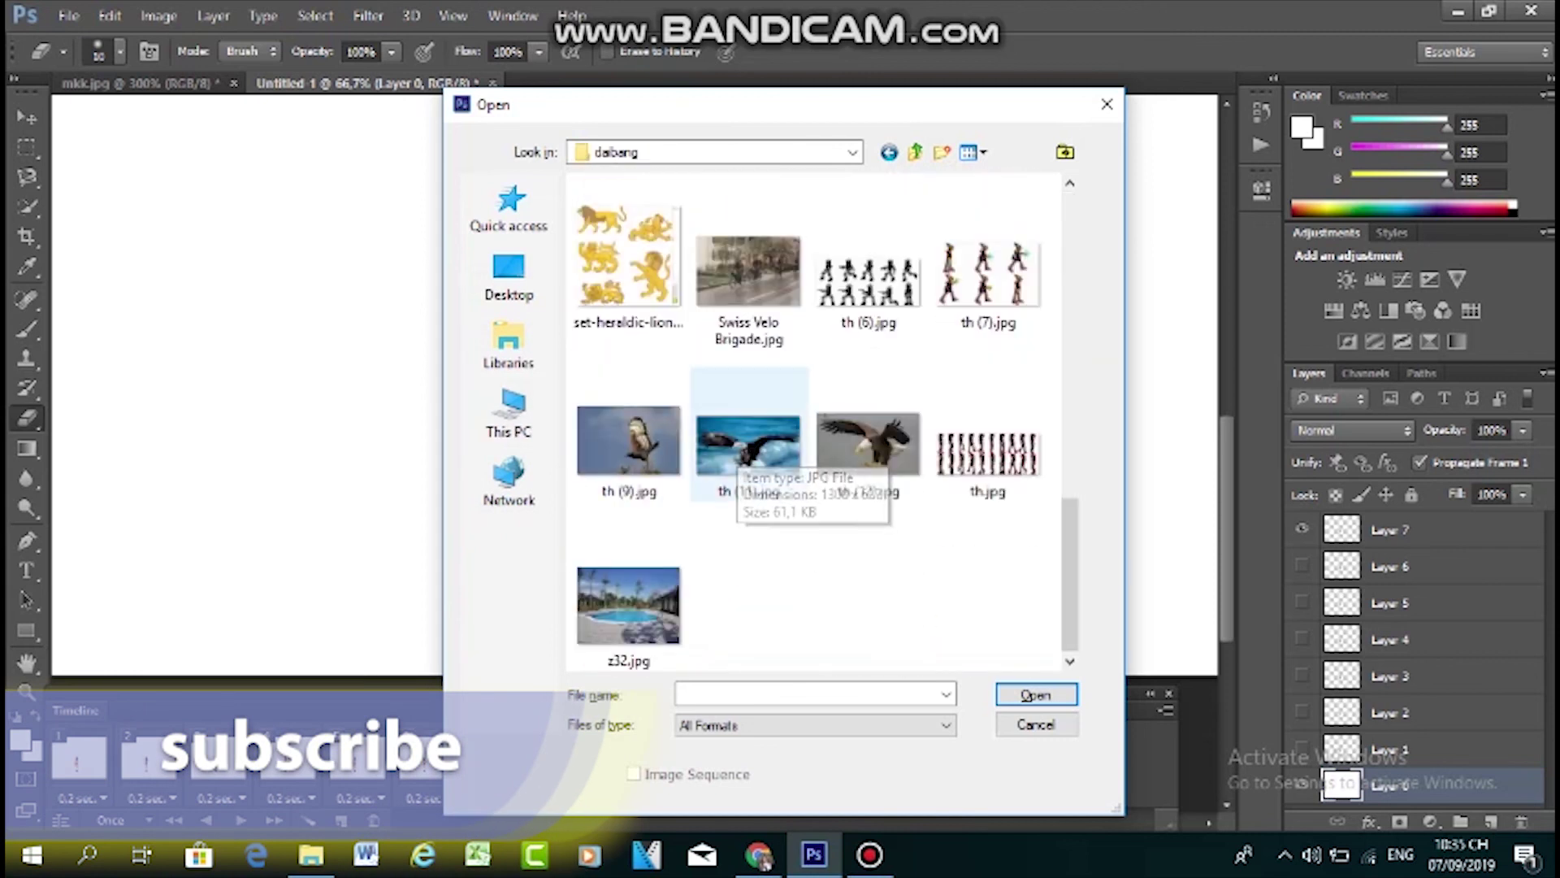
pyautogui.scroll(5, 853, 325)
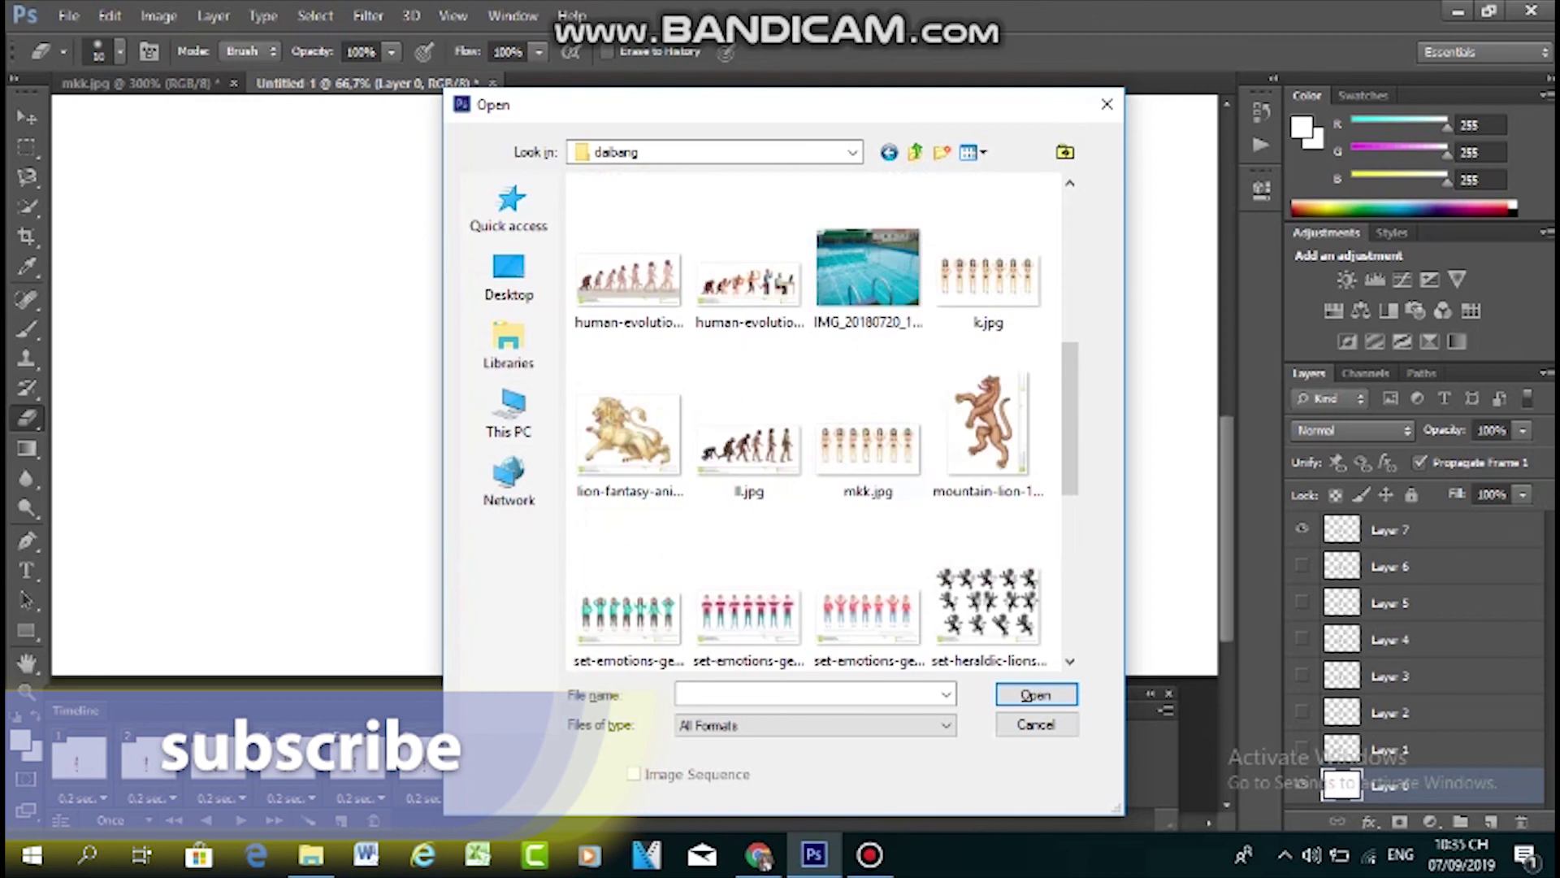
pyautogui.scroll(-5, 853, 326)
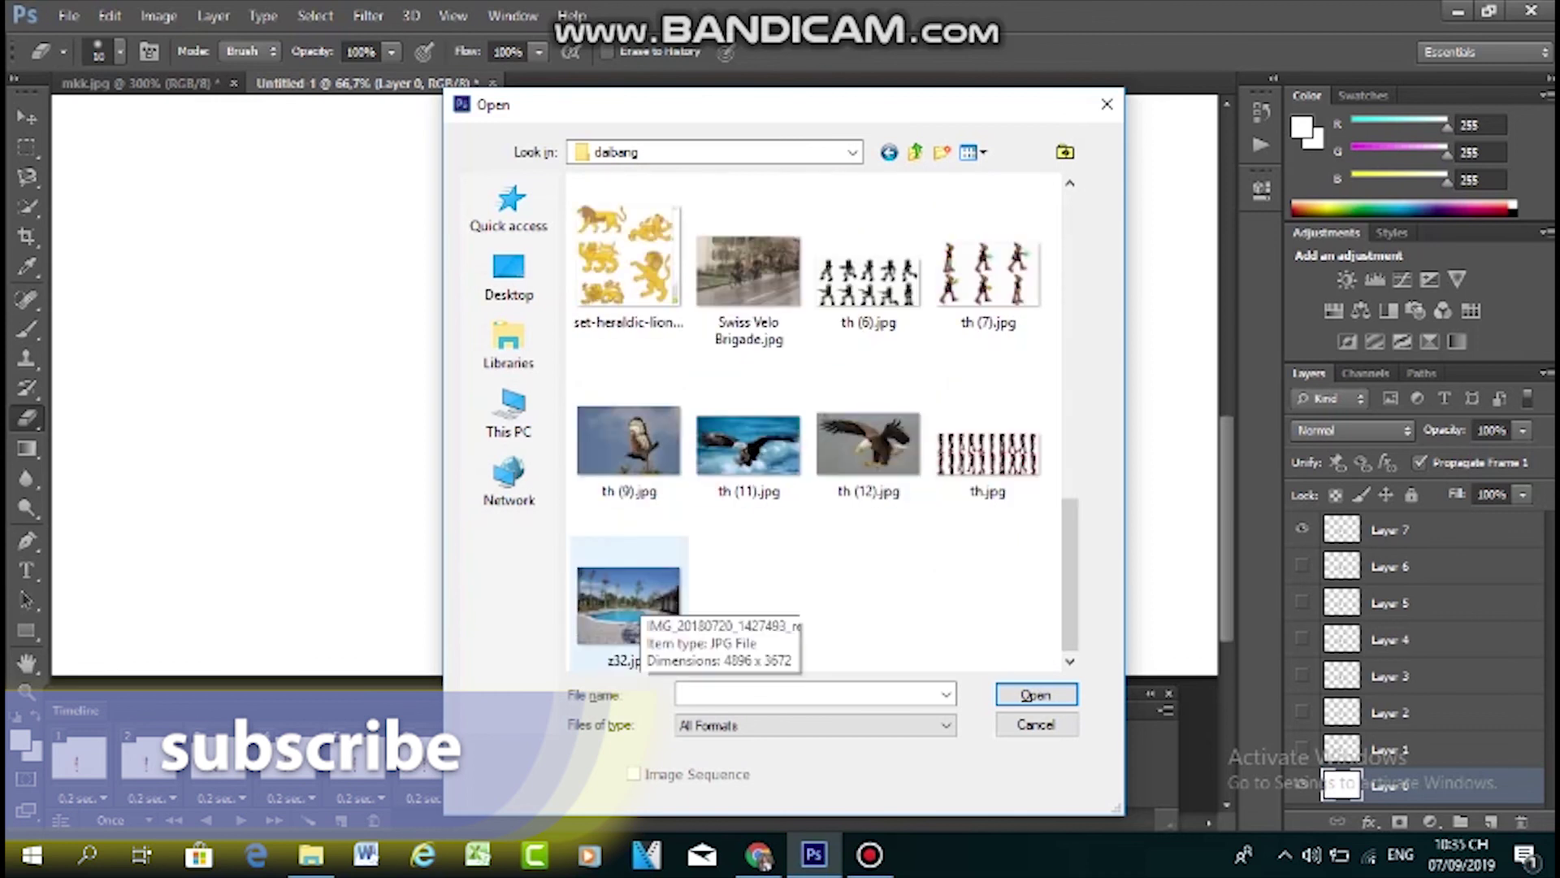
pyautogui.doubleClick(628, 605)
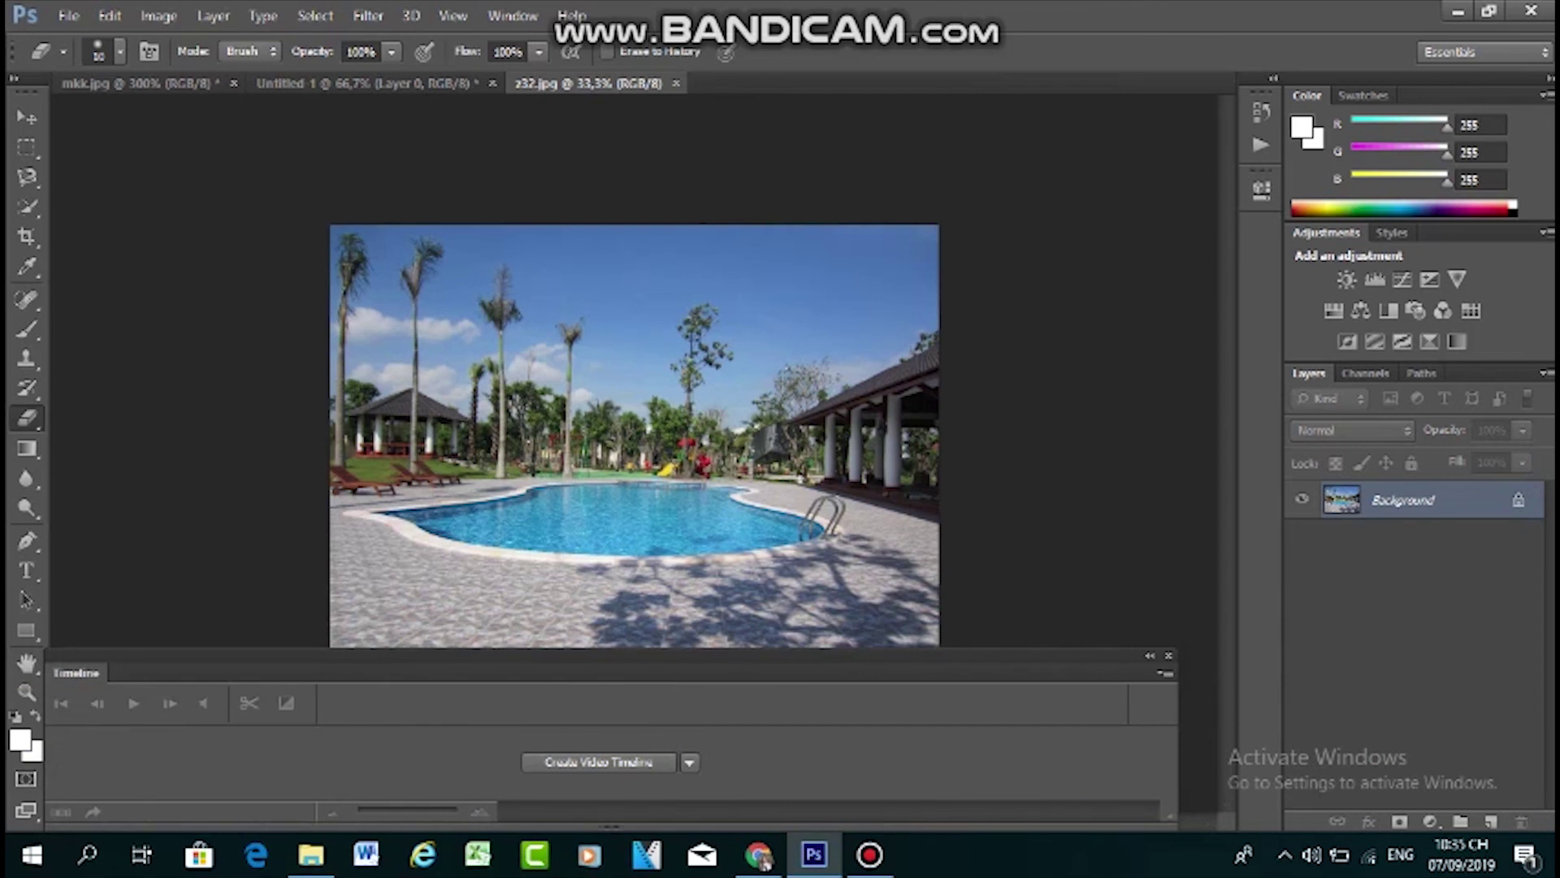
# Duplicate the background layer of z32.jpg and bring the copy into Untitled-1 above Layer 0
pyautogui.hotkey('ctrl', 'j')
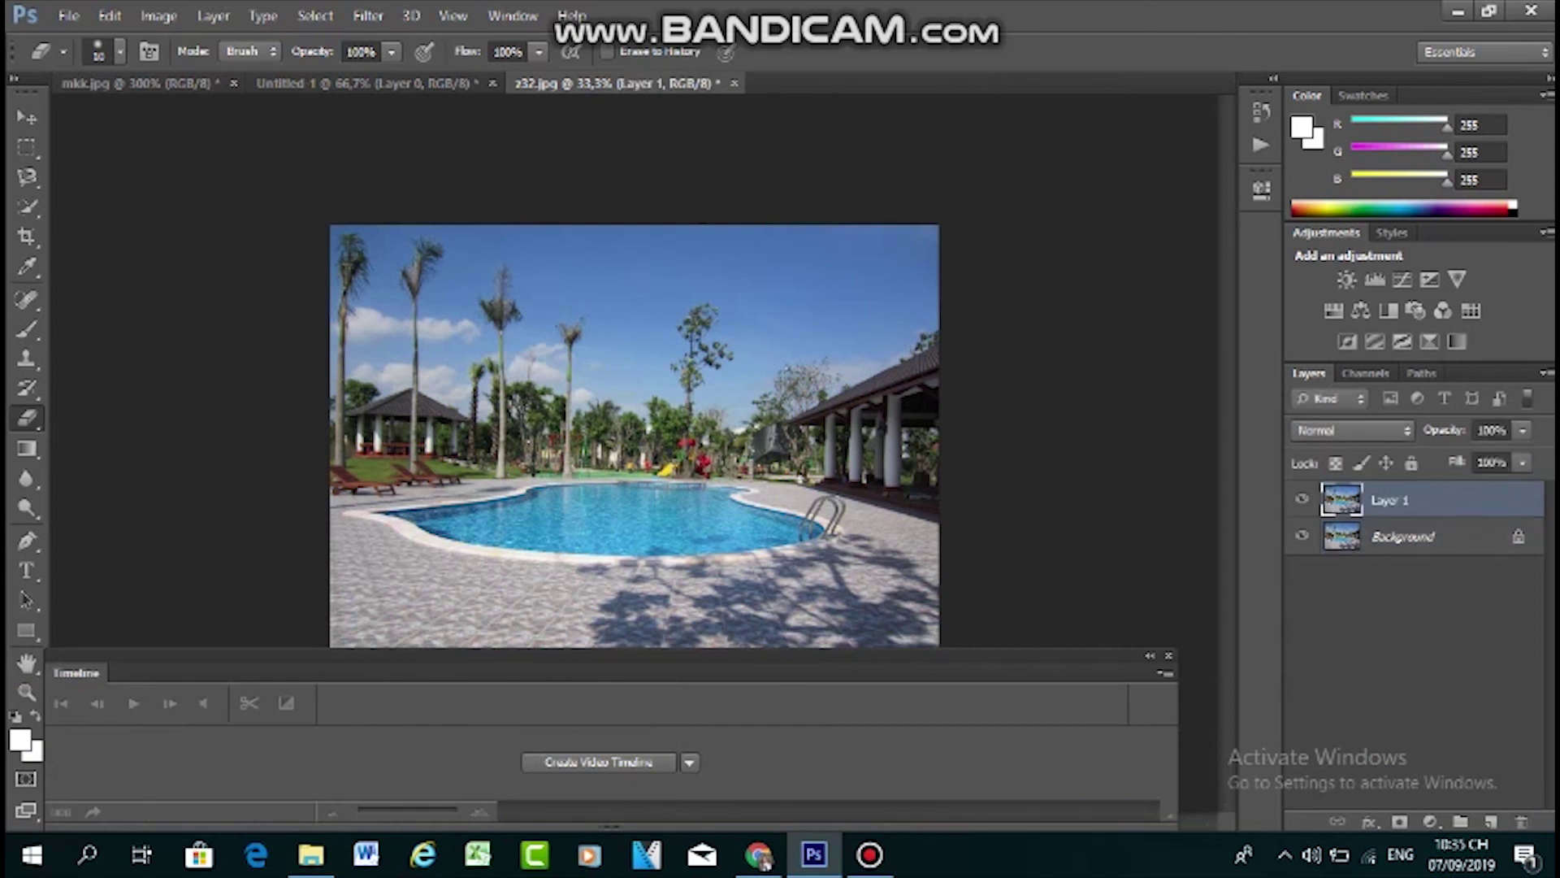
pyautogui.press('v')
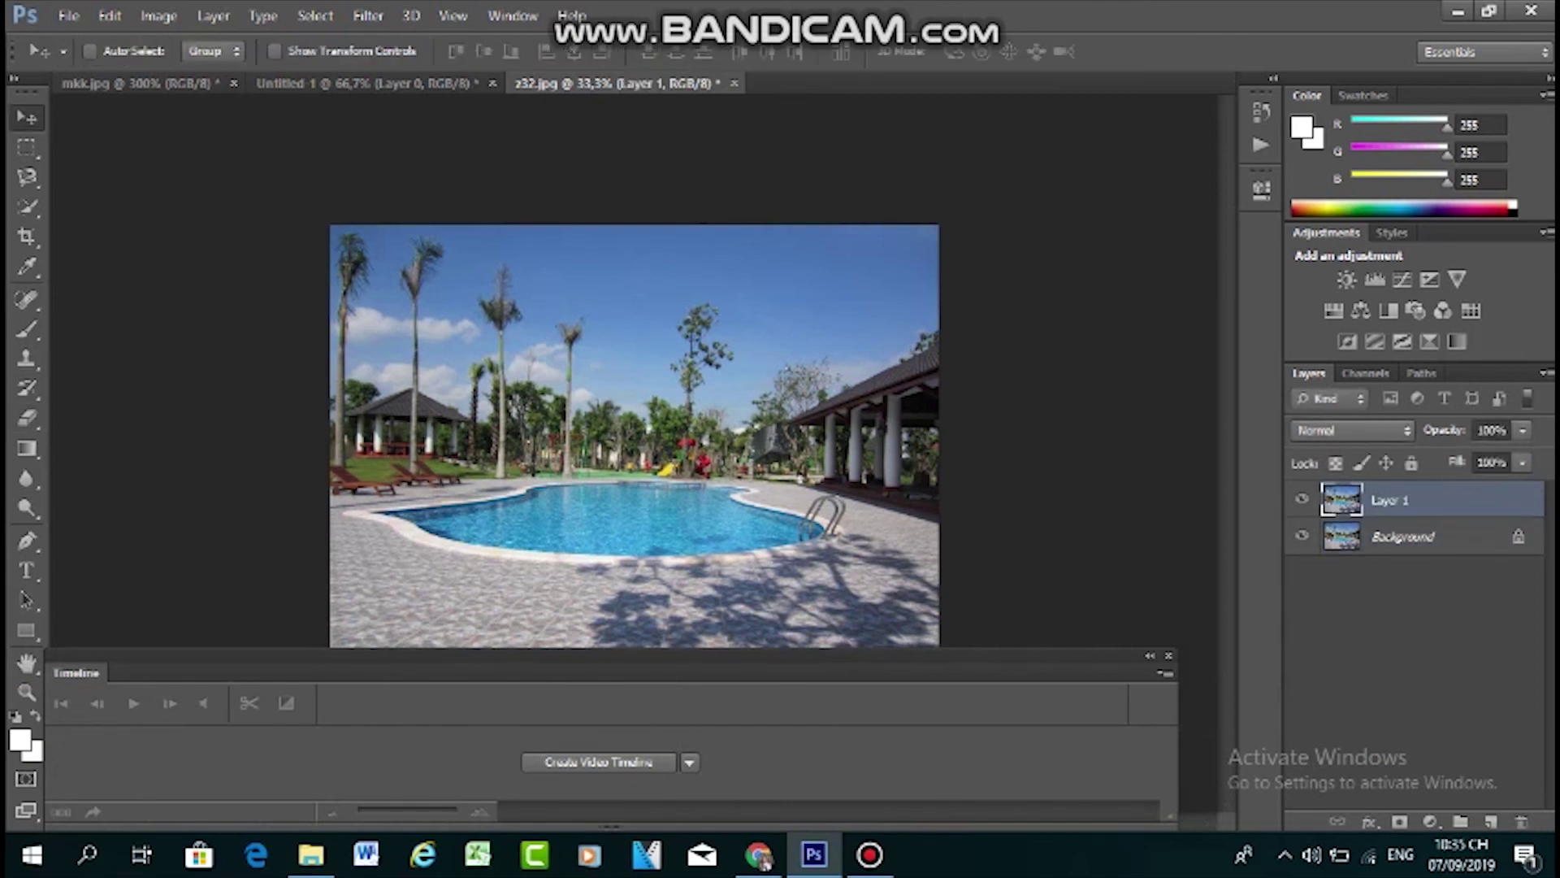
pyautogui.moveTo(532, 357); pyautogui.dragTo(496, 236)
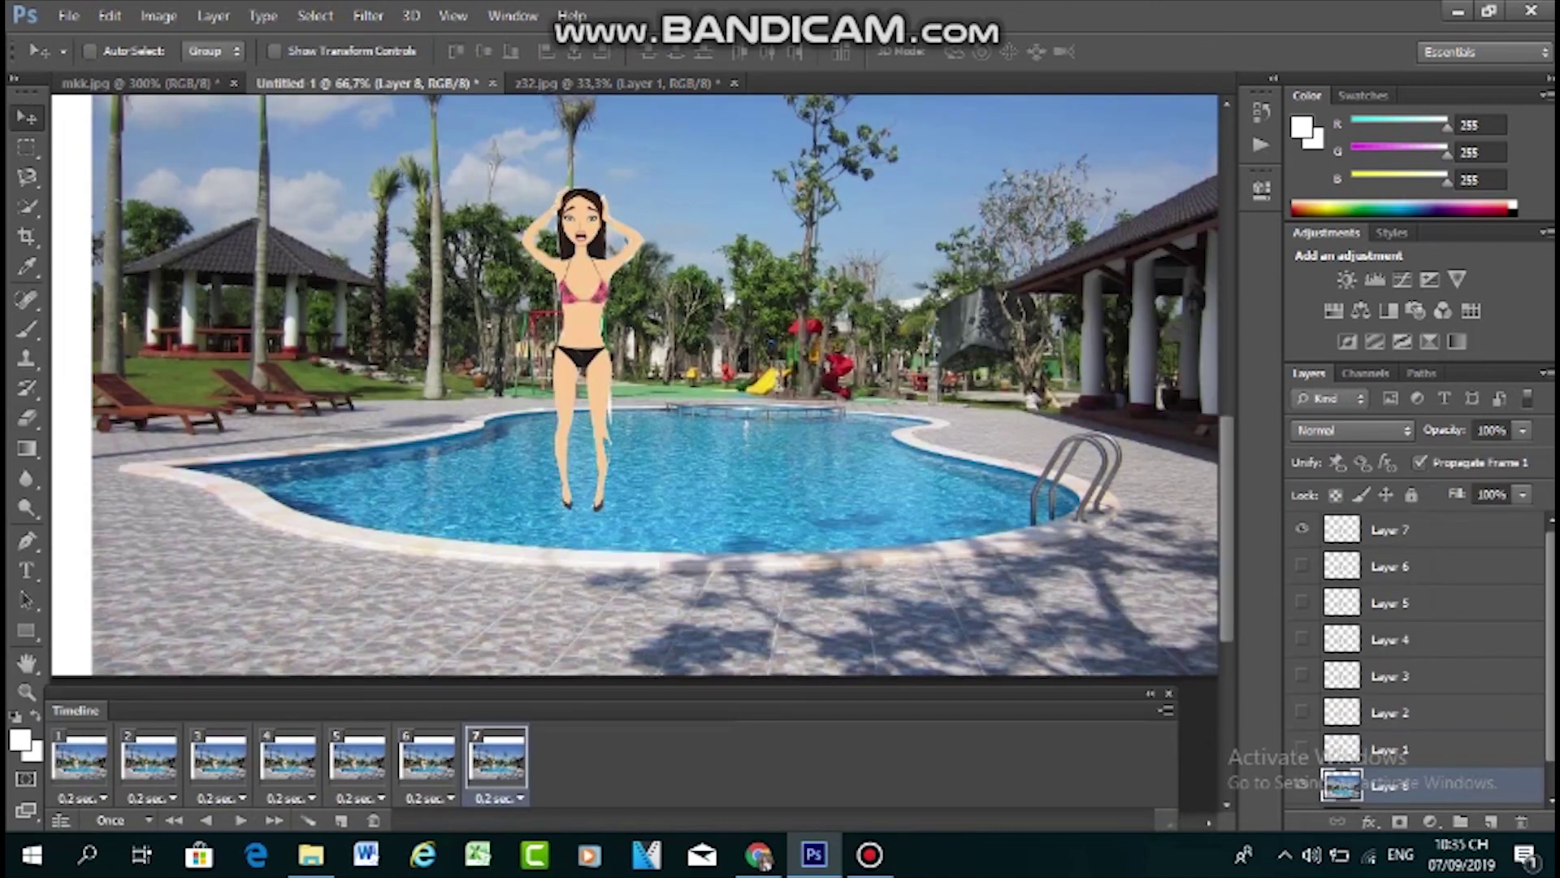
# Reposition the pool photo behind the woman so it reaches the canvas's upper and right edges
pyautogui.moveTo(703, 496); pyautogui.dragTo(451, 351)
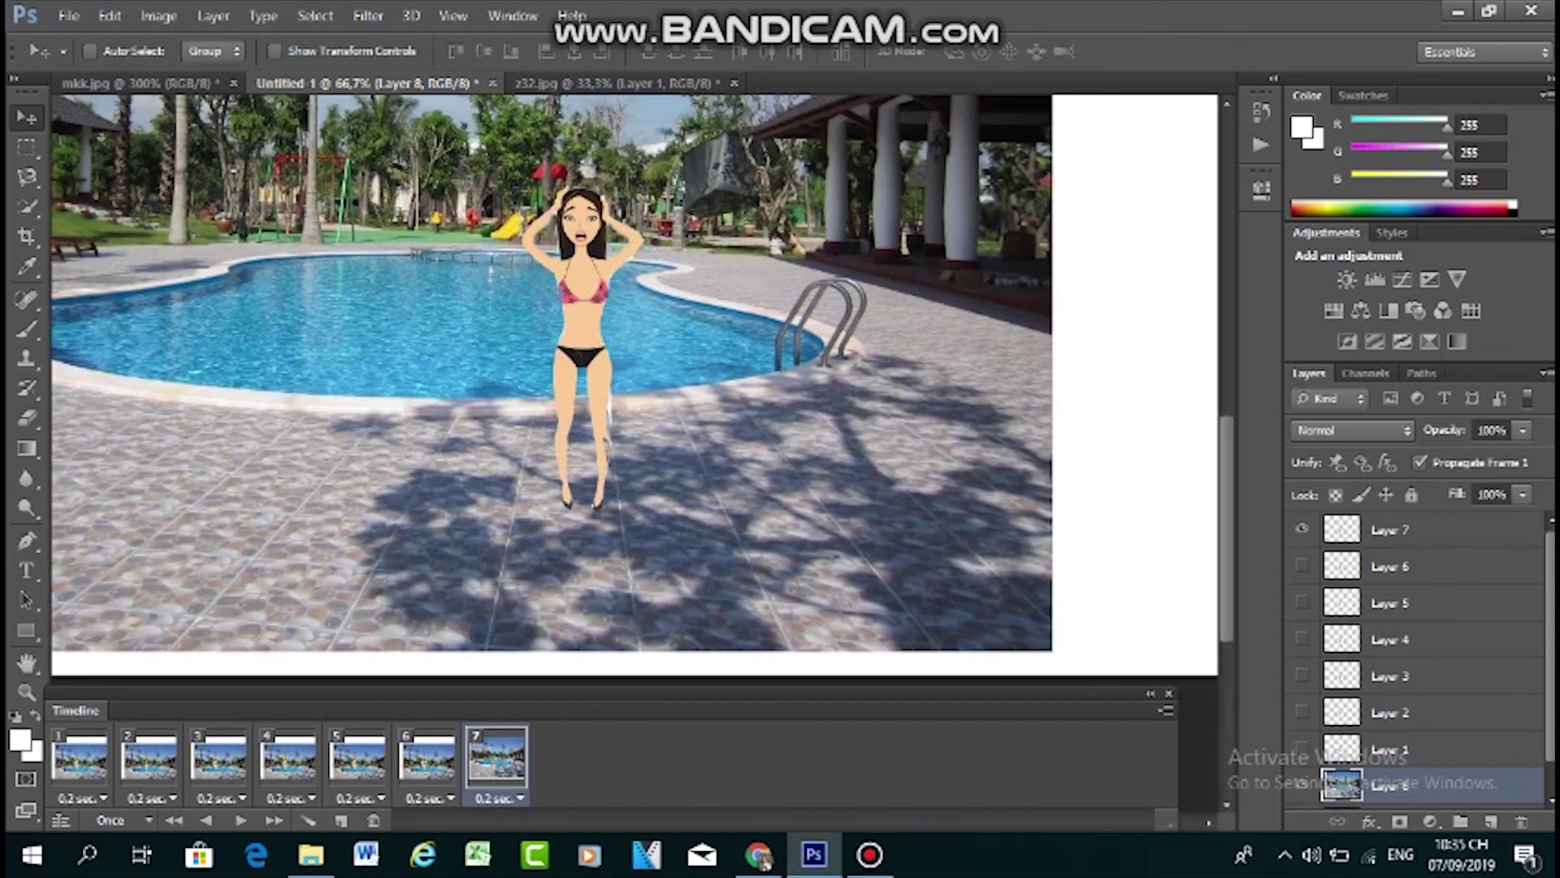
pyautogui.moveTo(772, 370); pyautogui.dragTo(924, 581)
pyautogui.hotkey('ctrl', '+')
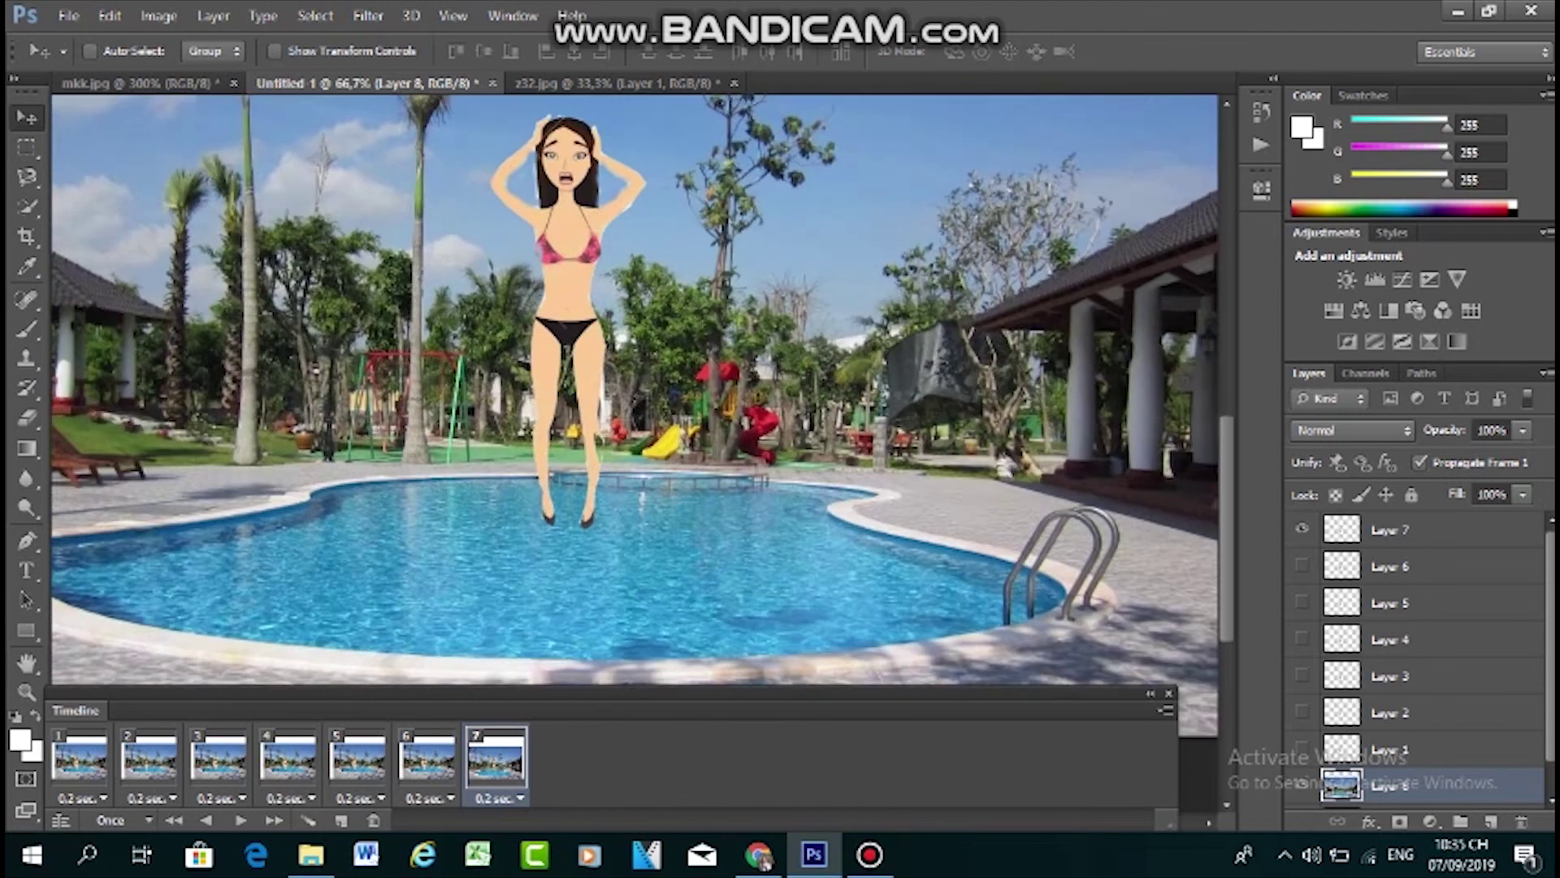
pyautogui.hotkey('ctrl', '-')
pyautogui.hotkey('ctrl', '-')
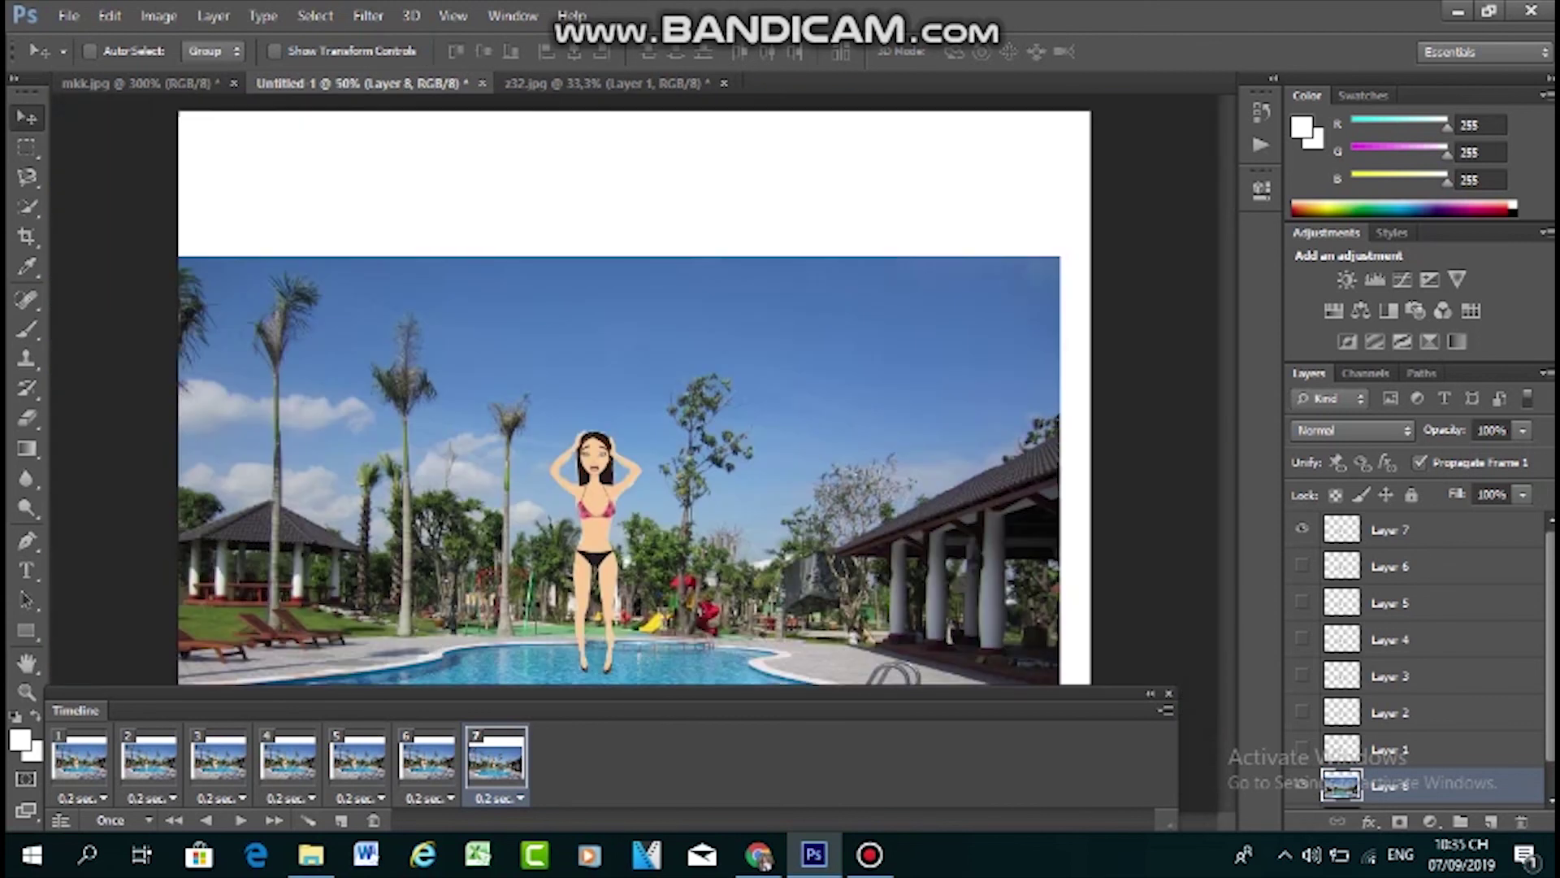
pyautogui.moveTo(823, 428); pyautogui.dragTo(859, 294)
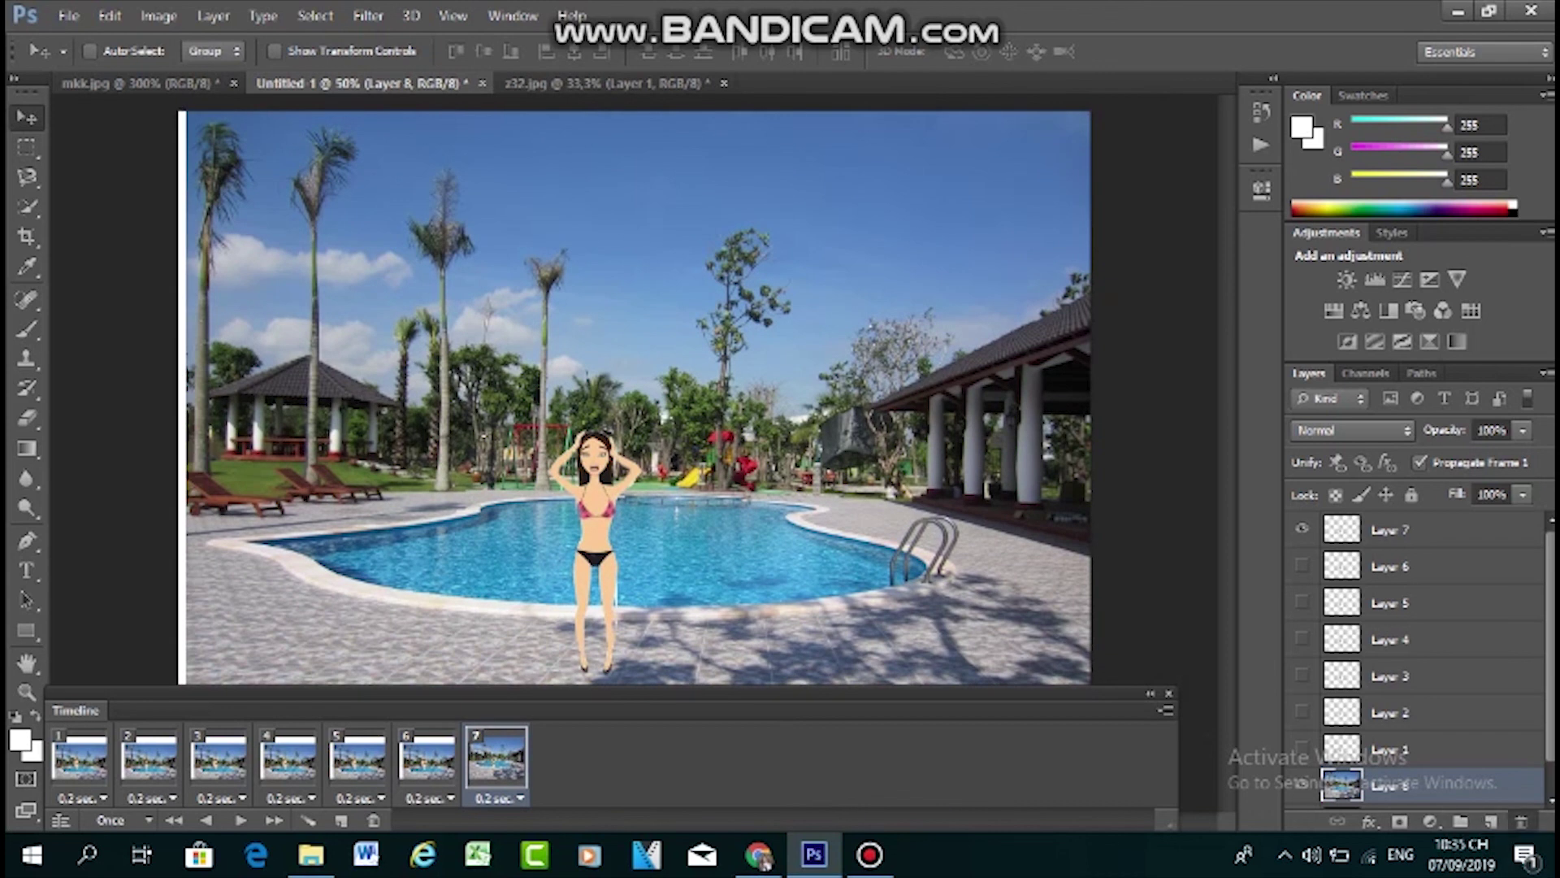
# Delete the pool photo layer from Untitled-1
pyautogui.click(1522, 820)
pyautogui.press('Return')
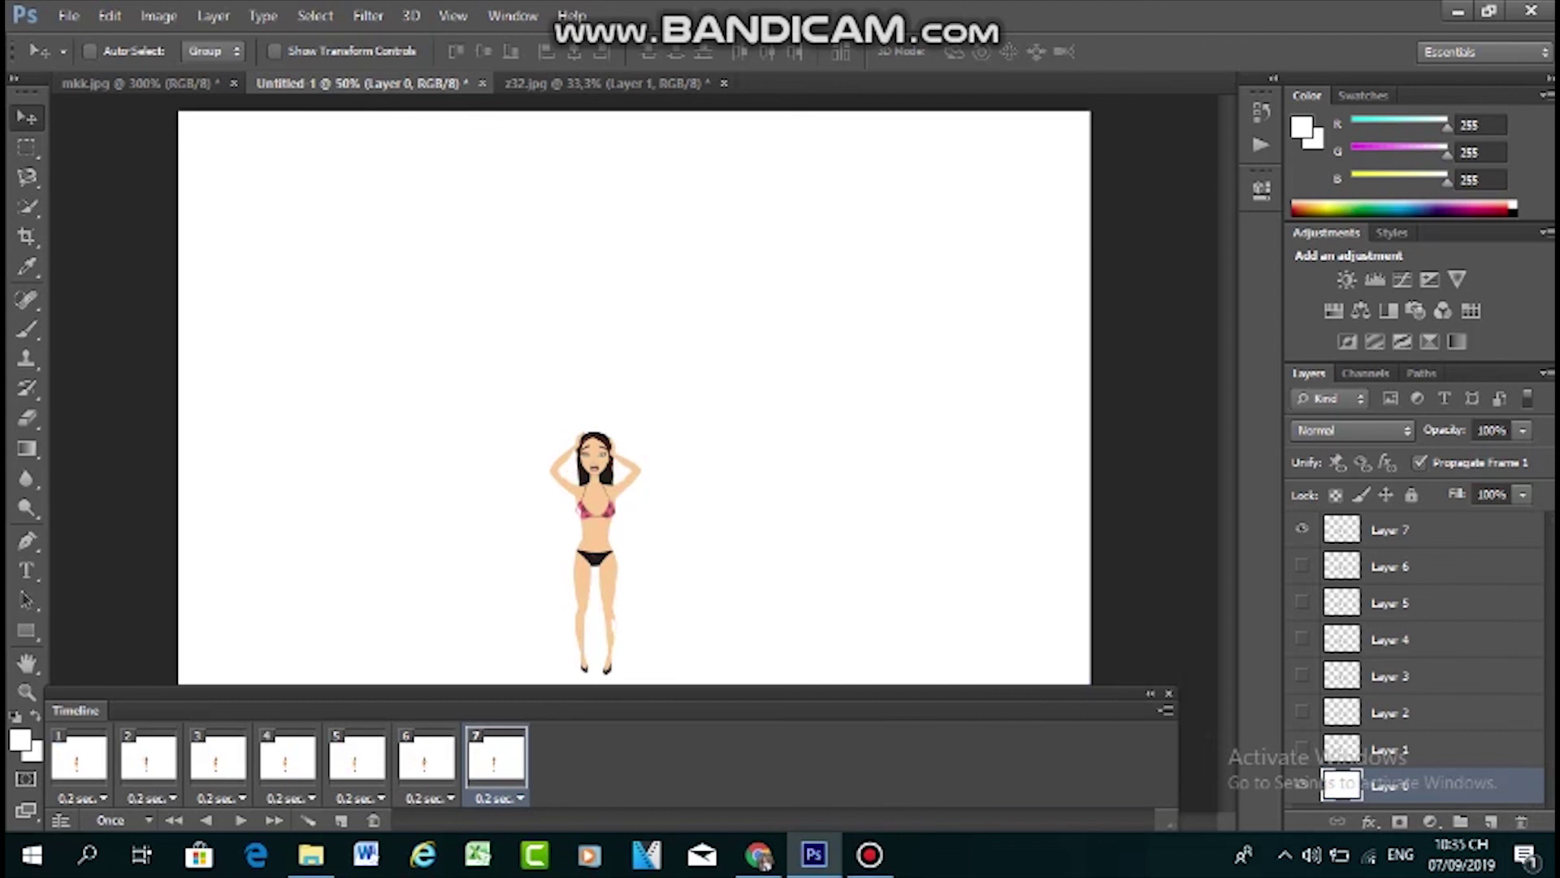
# Browse the images in the daibang folder for another background photo
pyautogui.hotkey('ctrl', 'o')
pyautogui.scroll(-5, 812, 422)
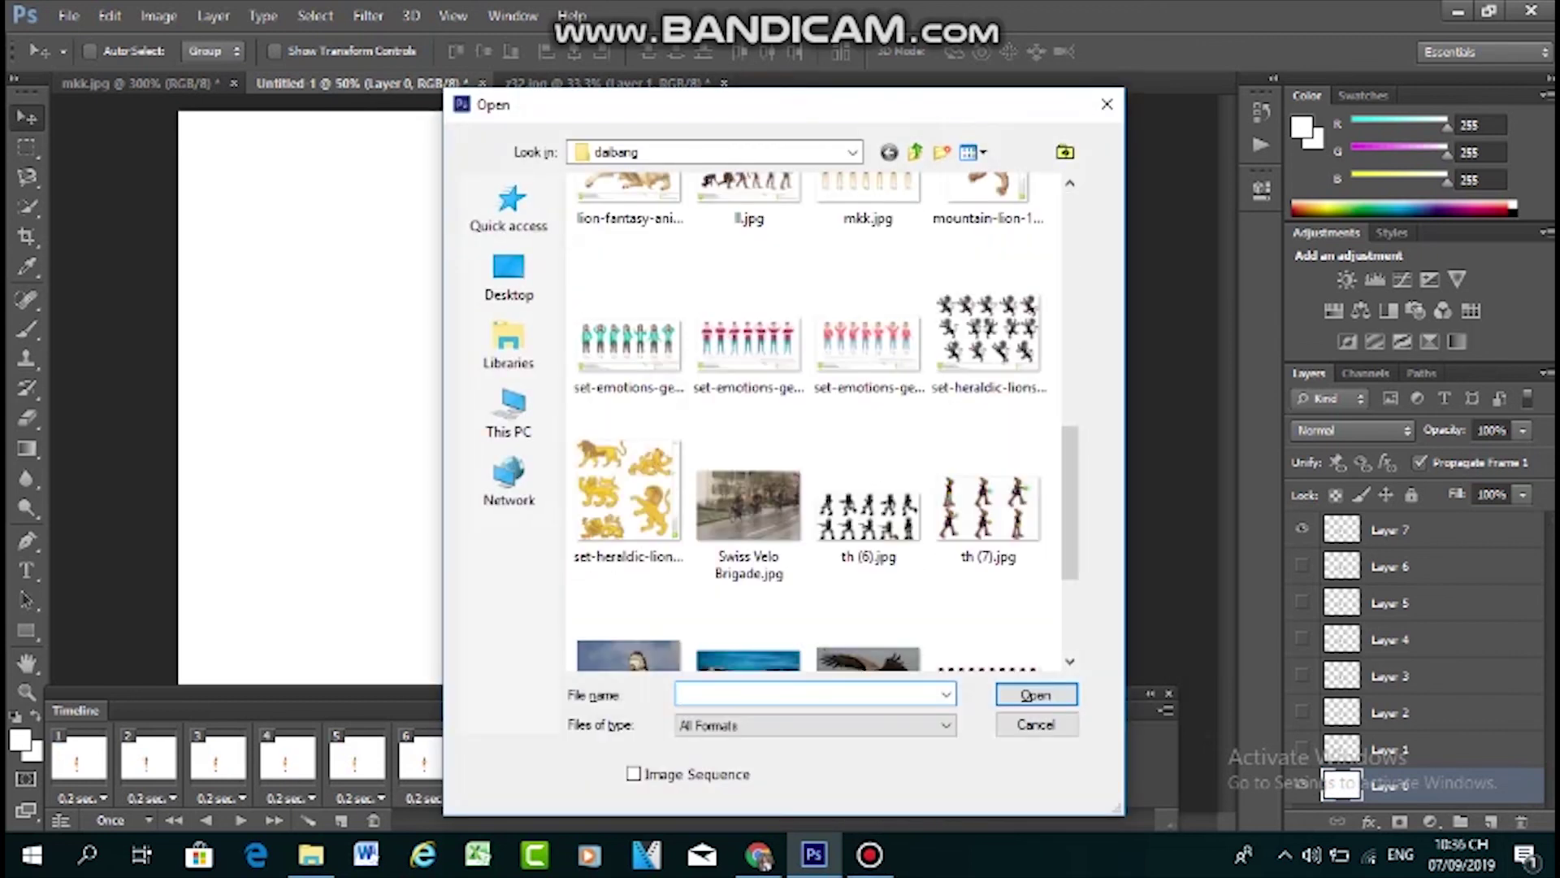
pyautogui.scroll(-3, 748, 504)
pyautogui.scroll(3, 812, 422)
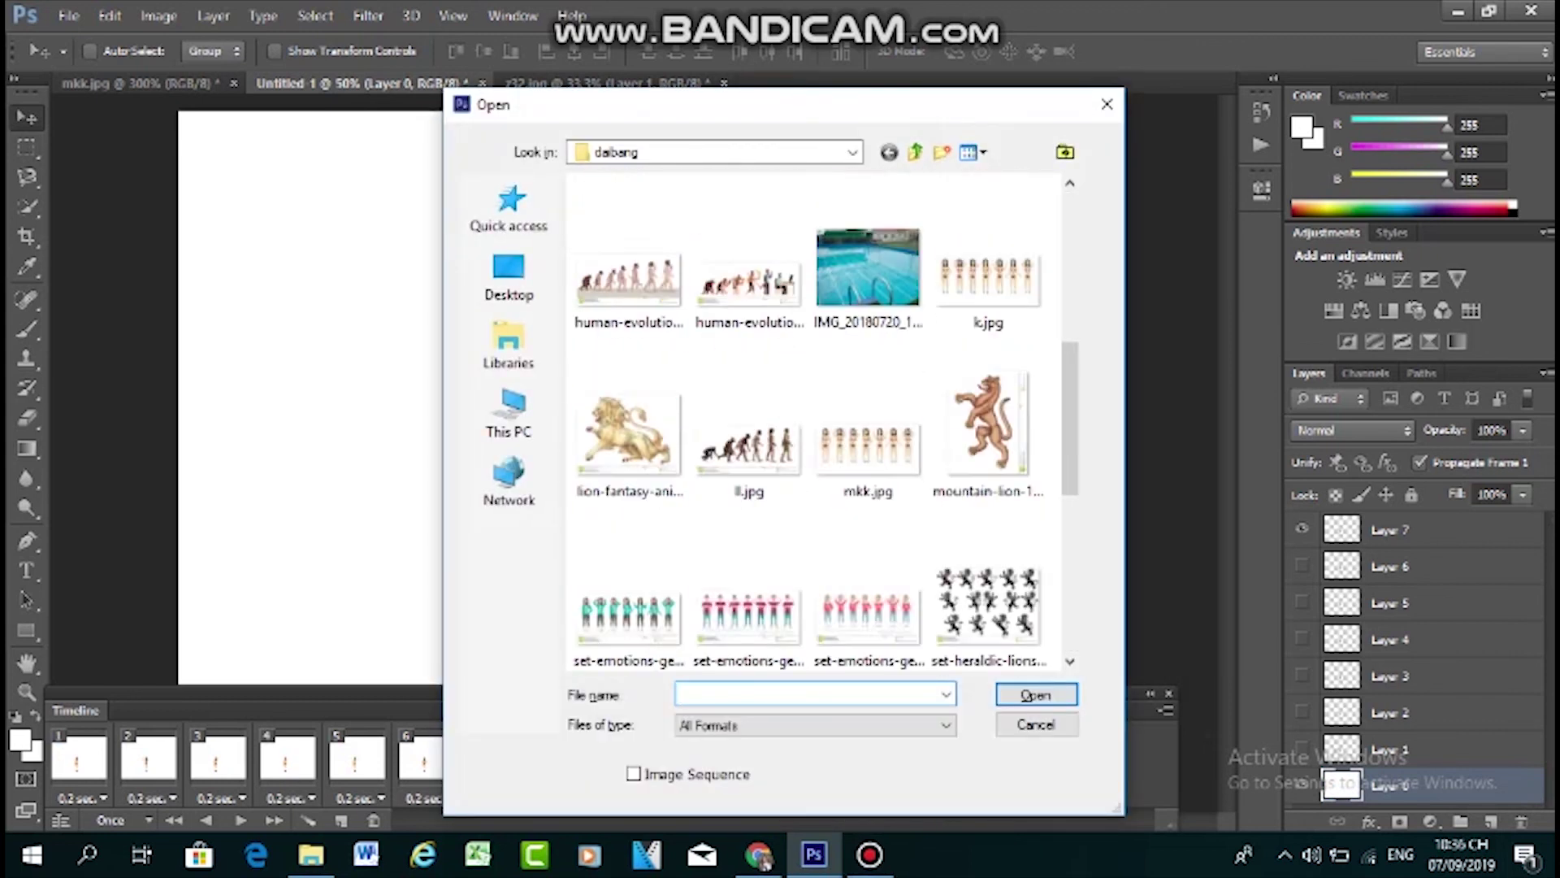
pyautogui.scroll(-3, 868, 520)
pyautogui.scroll(-3, 748, 520)
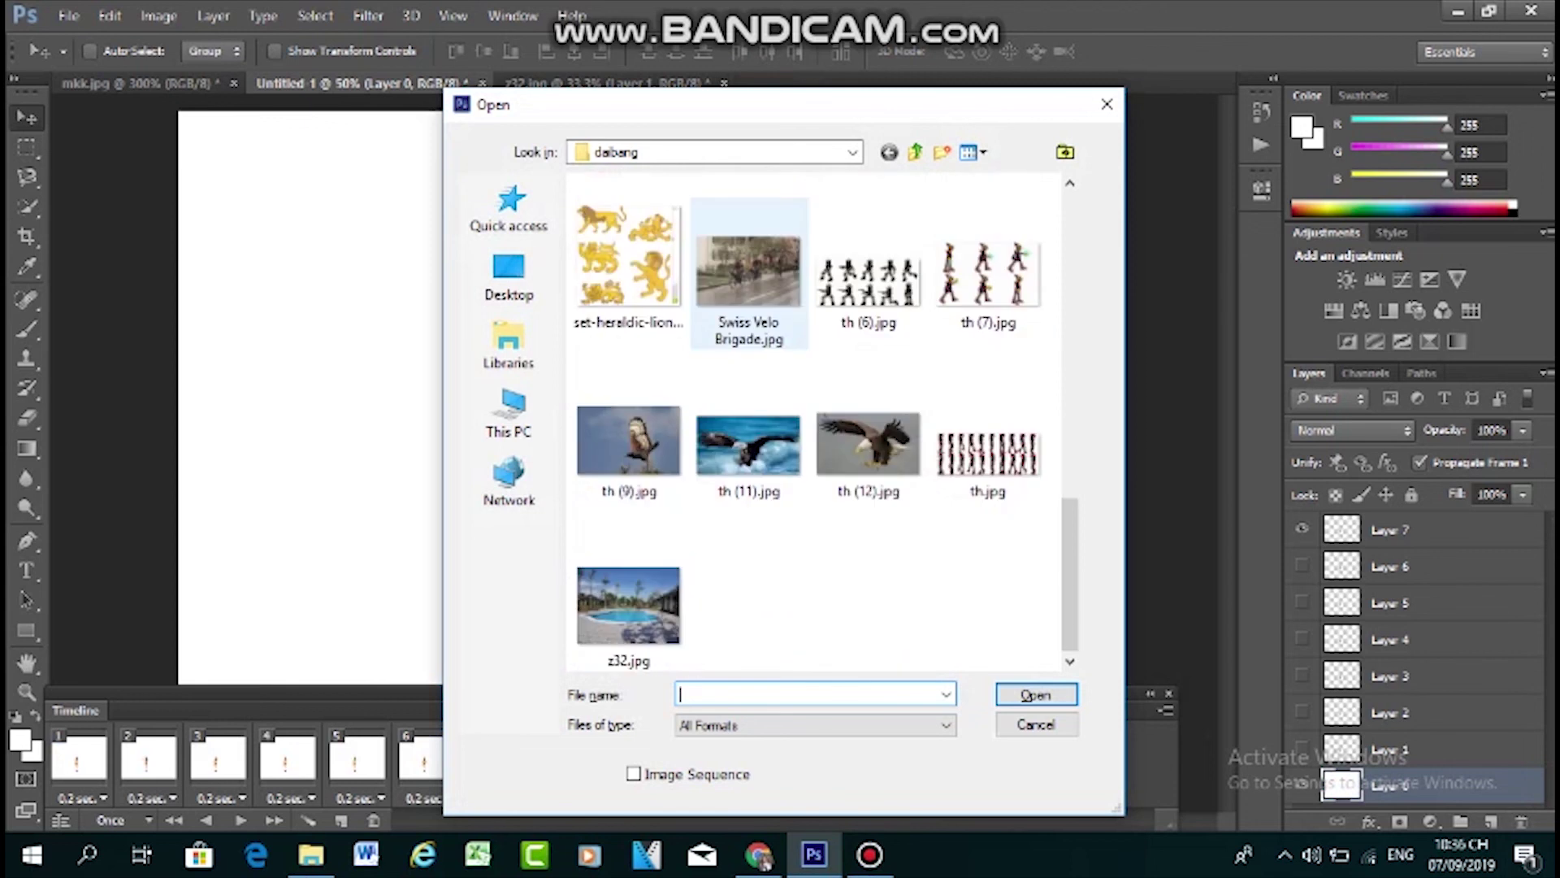
pyautogui.scroll(5, 748, 520)
pyautogui.scroll(3, 747, 520)
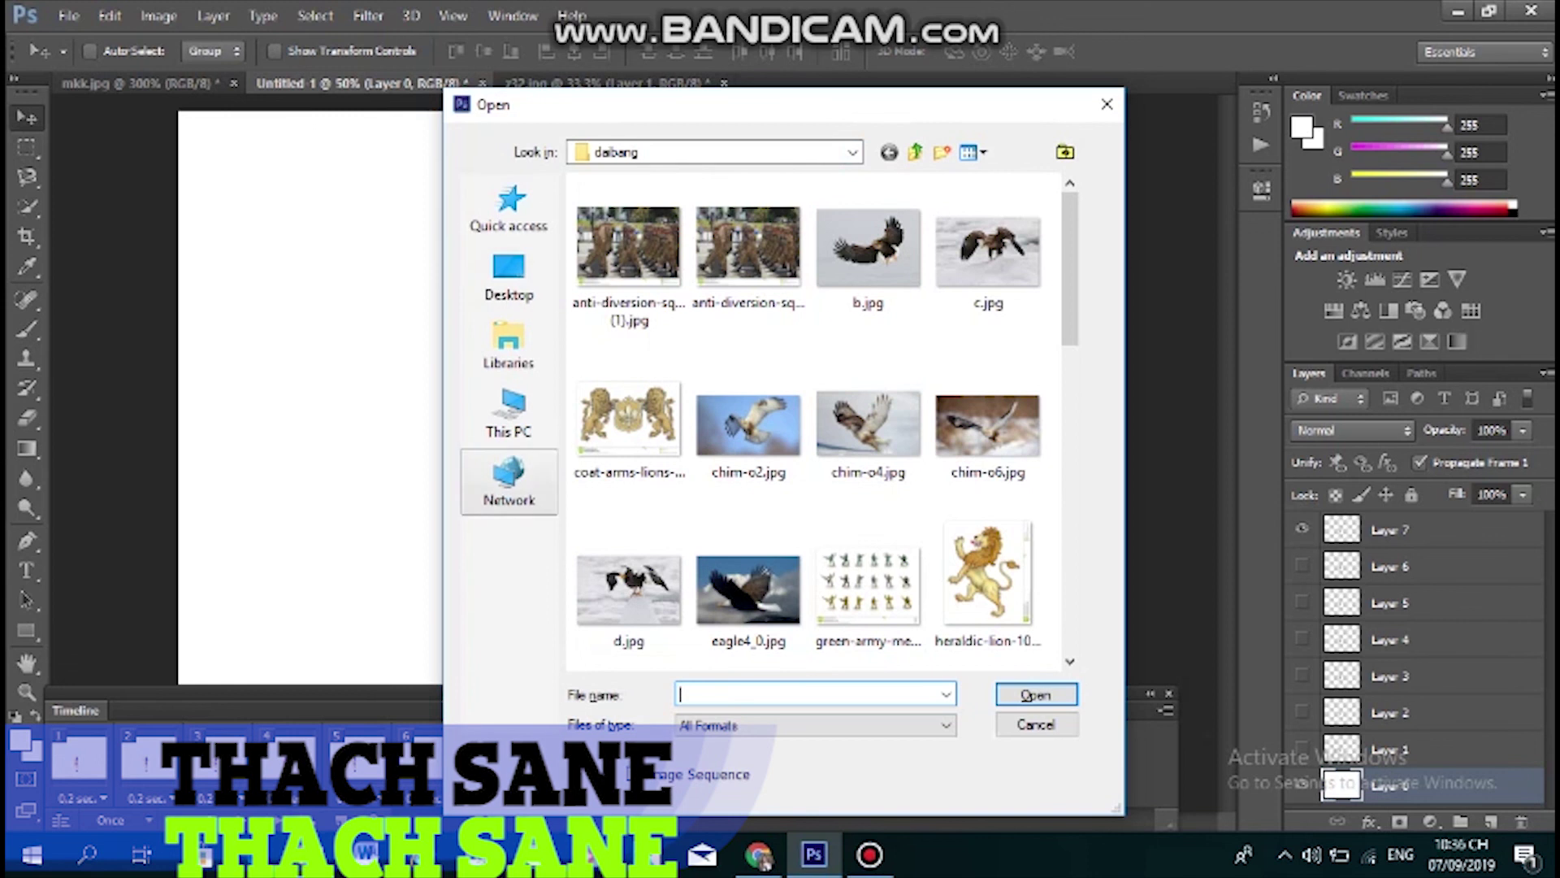
# Switch the file browser to the folder listed just below wors on Local Disk (E:)
pyautogui.click(509, 415)
pyautogui.scroll(-2, 699, 379)
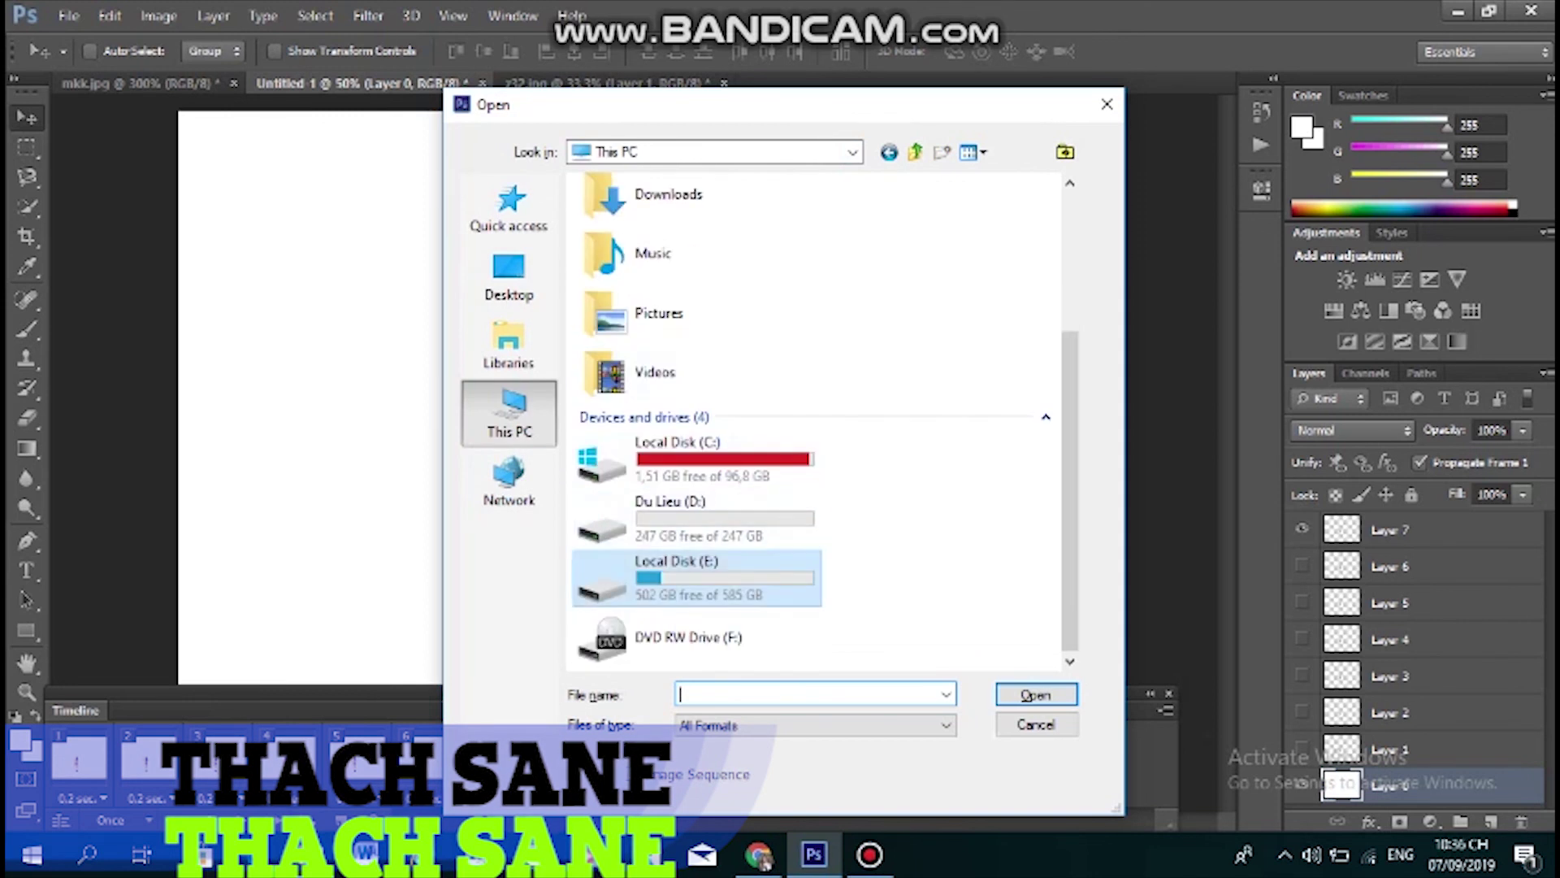
pyautogui.doubleClick(698, 578)
pyautogui.scroll(-5, 603, 537)
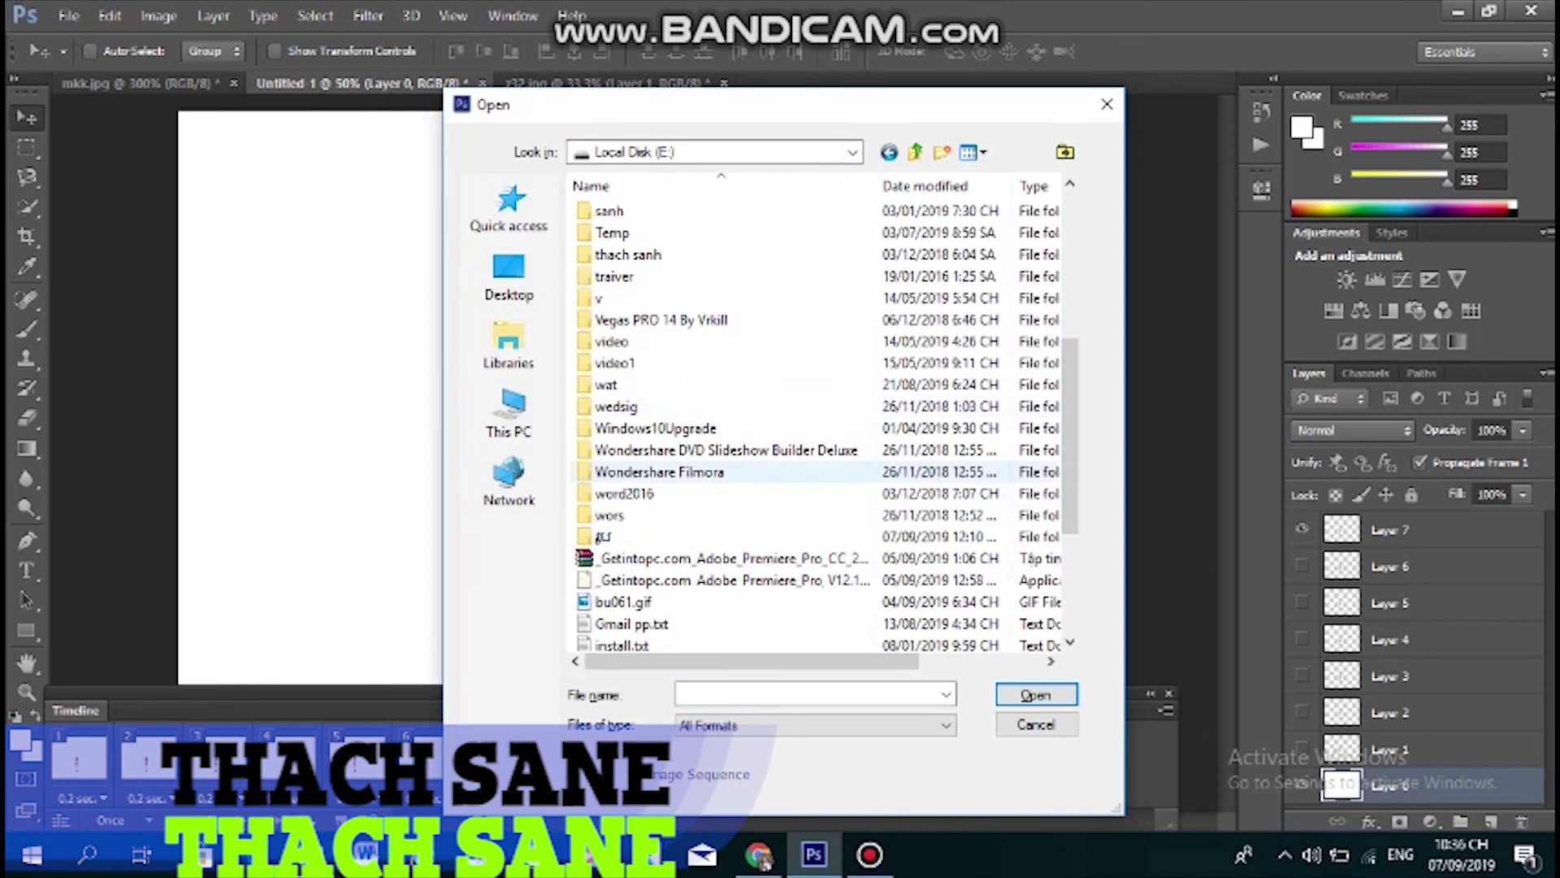
pyautogui.doubleClick(603, 537)
# Find the blue water-and-sky photo images (7).jpg in this folder and open it
pyautogui.scroll(-3, 603, 537)
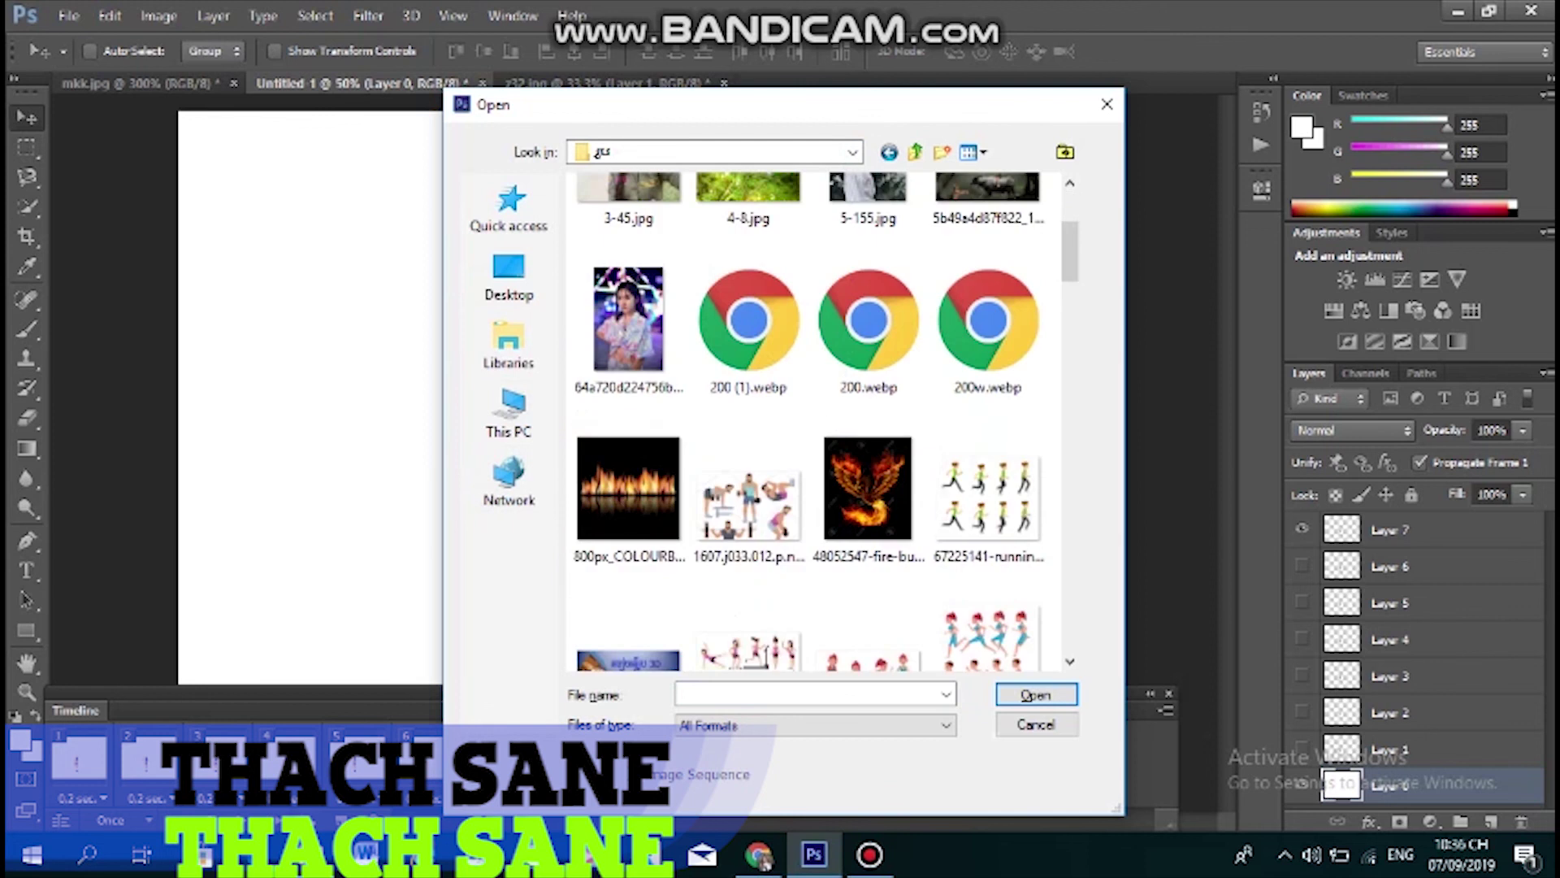
pyautogui.scroll(3, 603, 537)
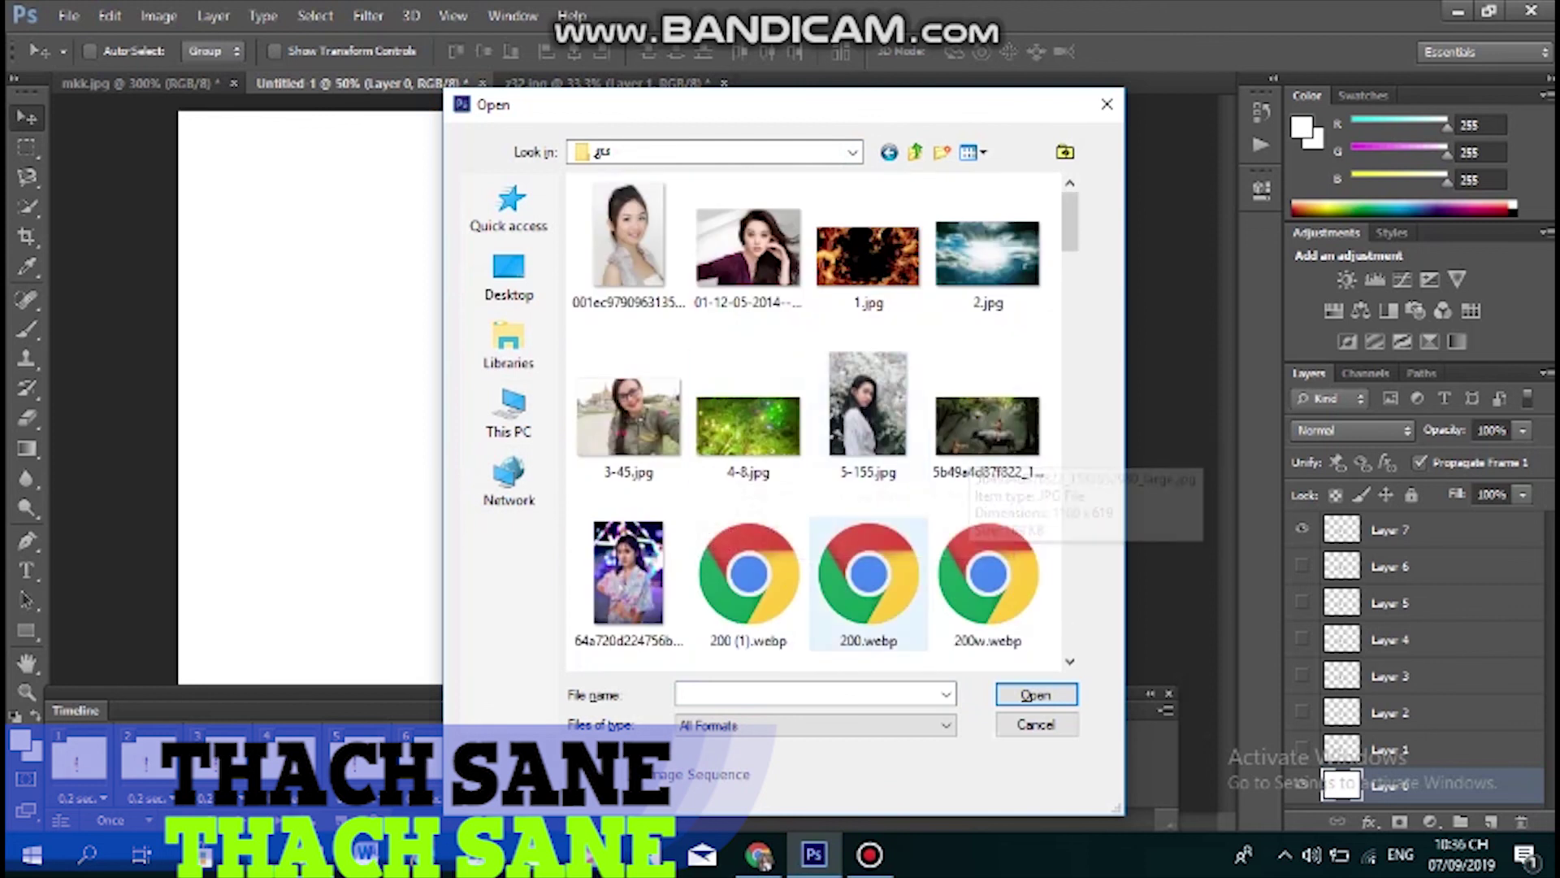
pyautogui.click(980, 260)
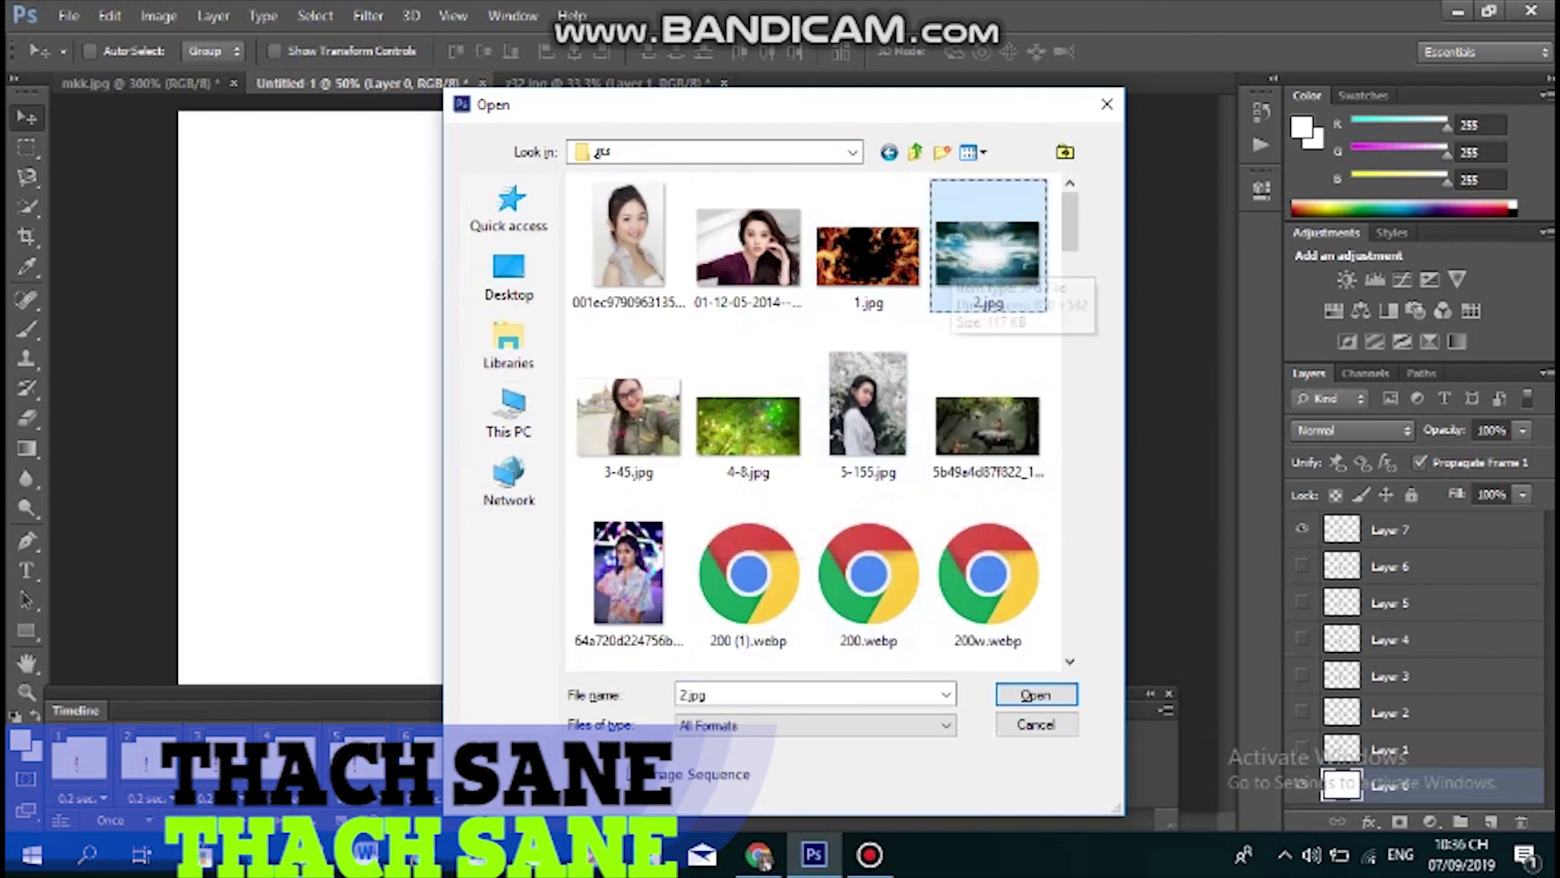
pyautogui.scroll(-3, 954, 459)
pyautogui.scroll(-6, 955, 464)
pyautogui.scroll(3, 955, 463)
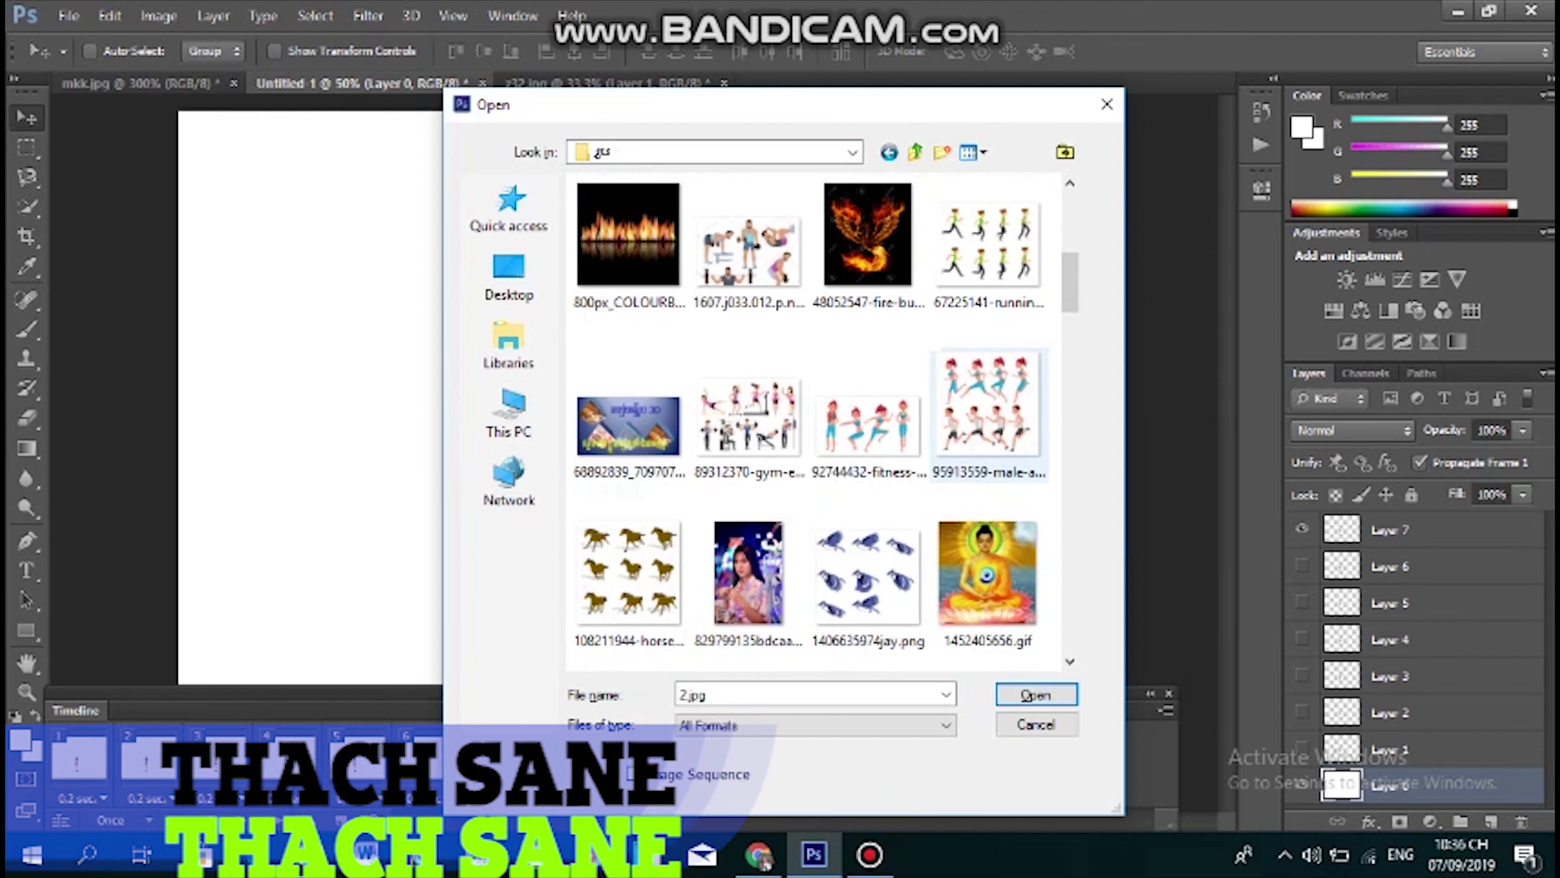
pyautogui.scroll(6, 748, 423)
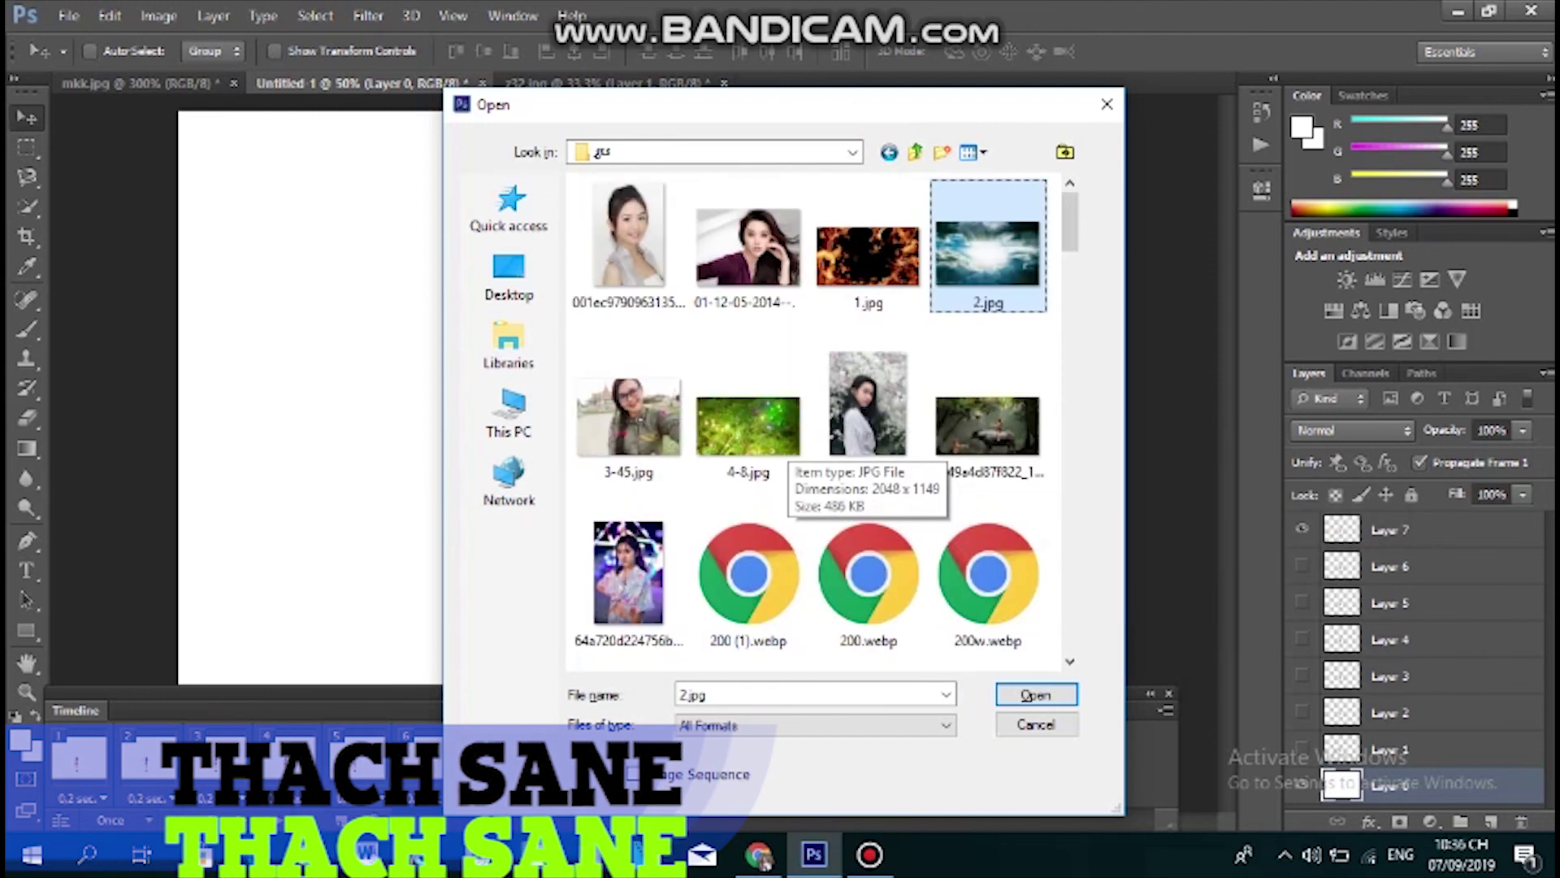
pyautogui.scroll(-15, 813, 423)
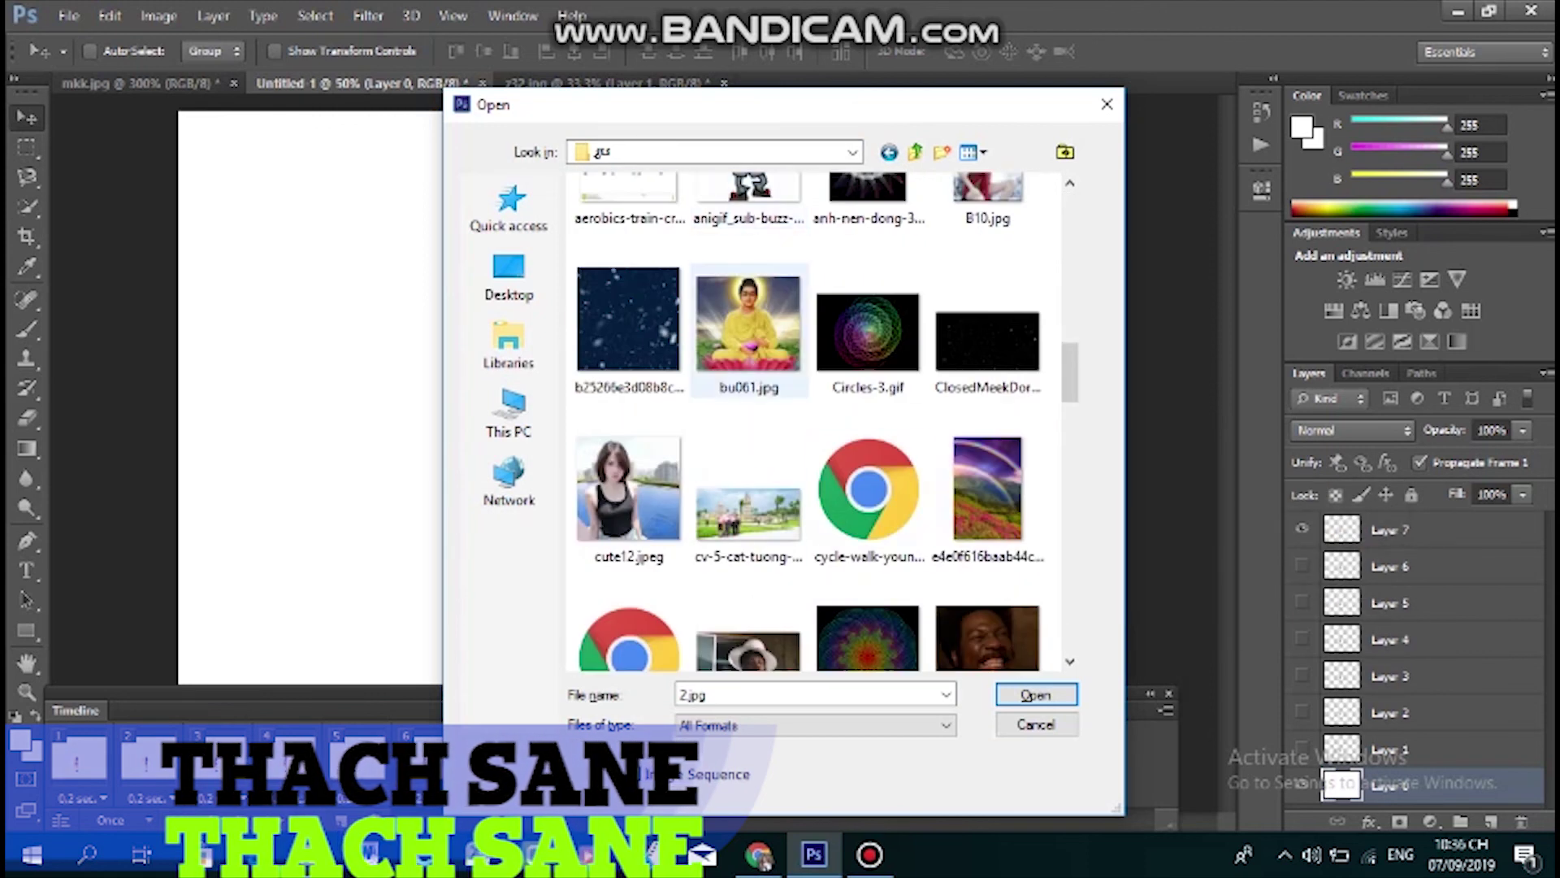
pyautogui.scroll(-6, 735, 455)
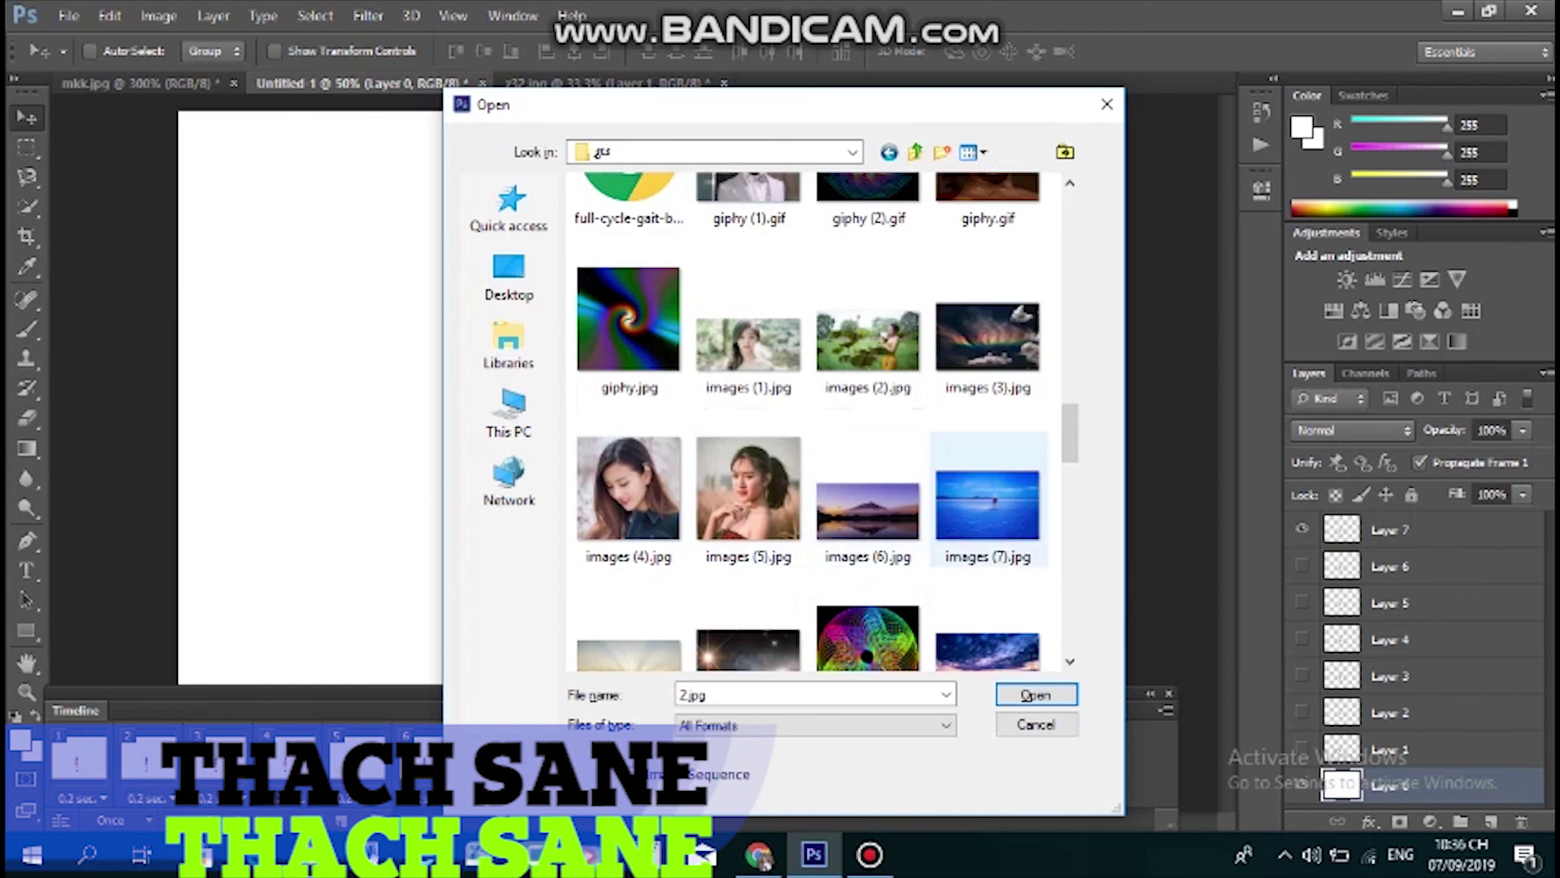
pyautogui.scroll(-3, 845, 568)
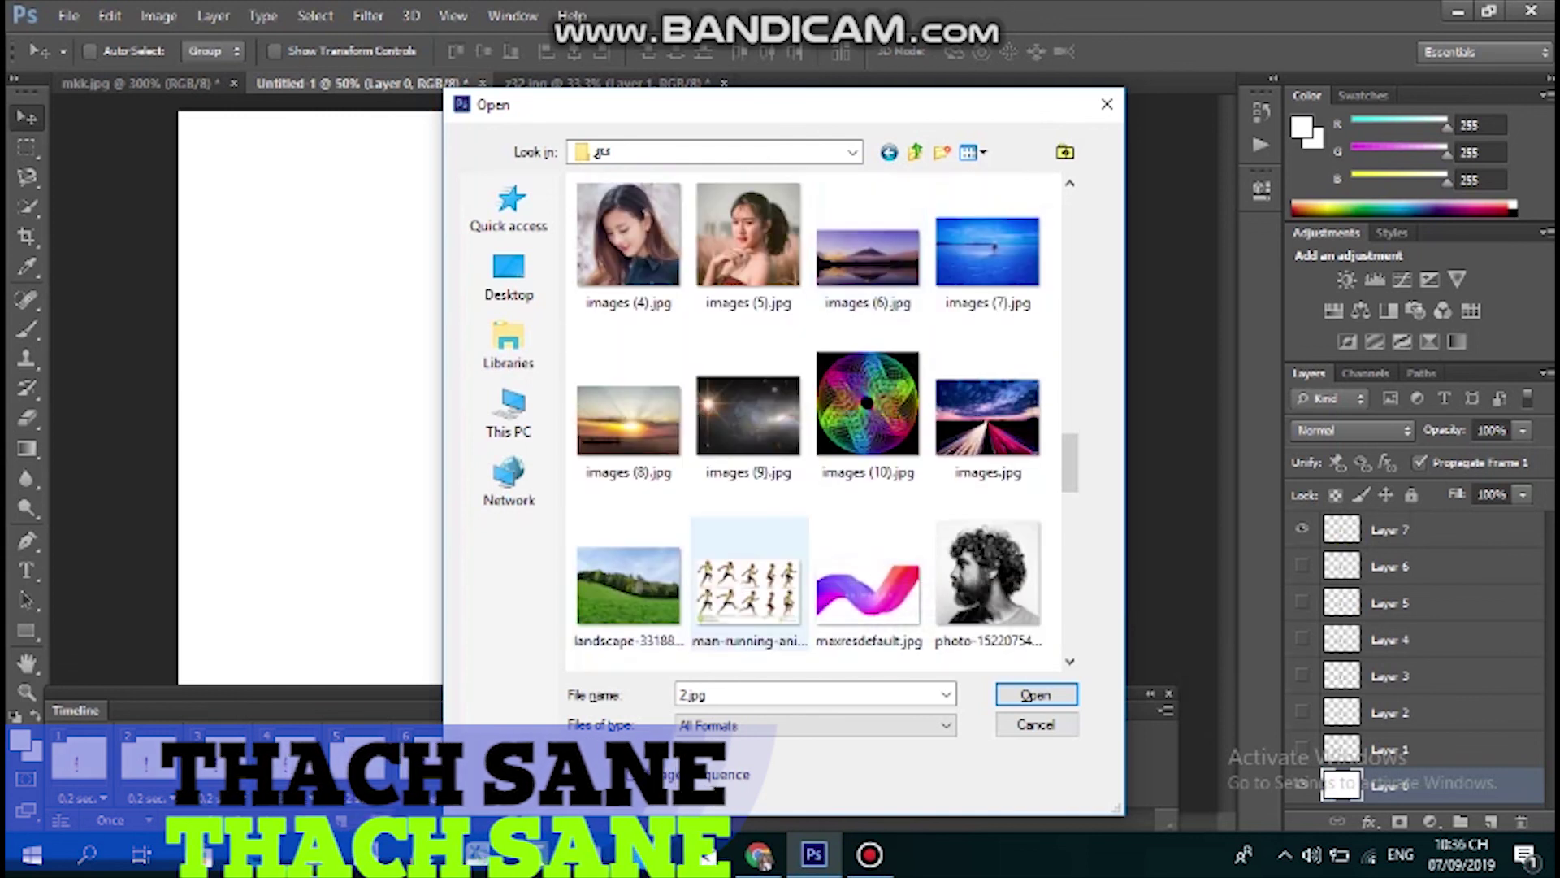
pyautogui.click(987, 276)
pyautogui.doubleClick(992, 277)
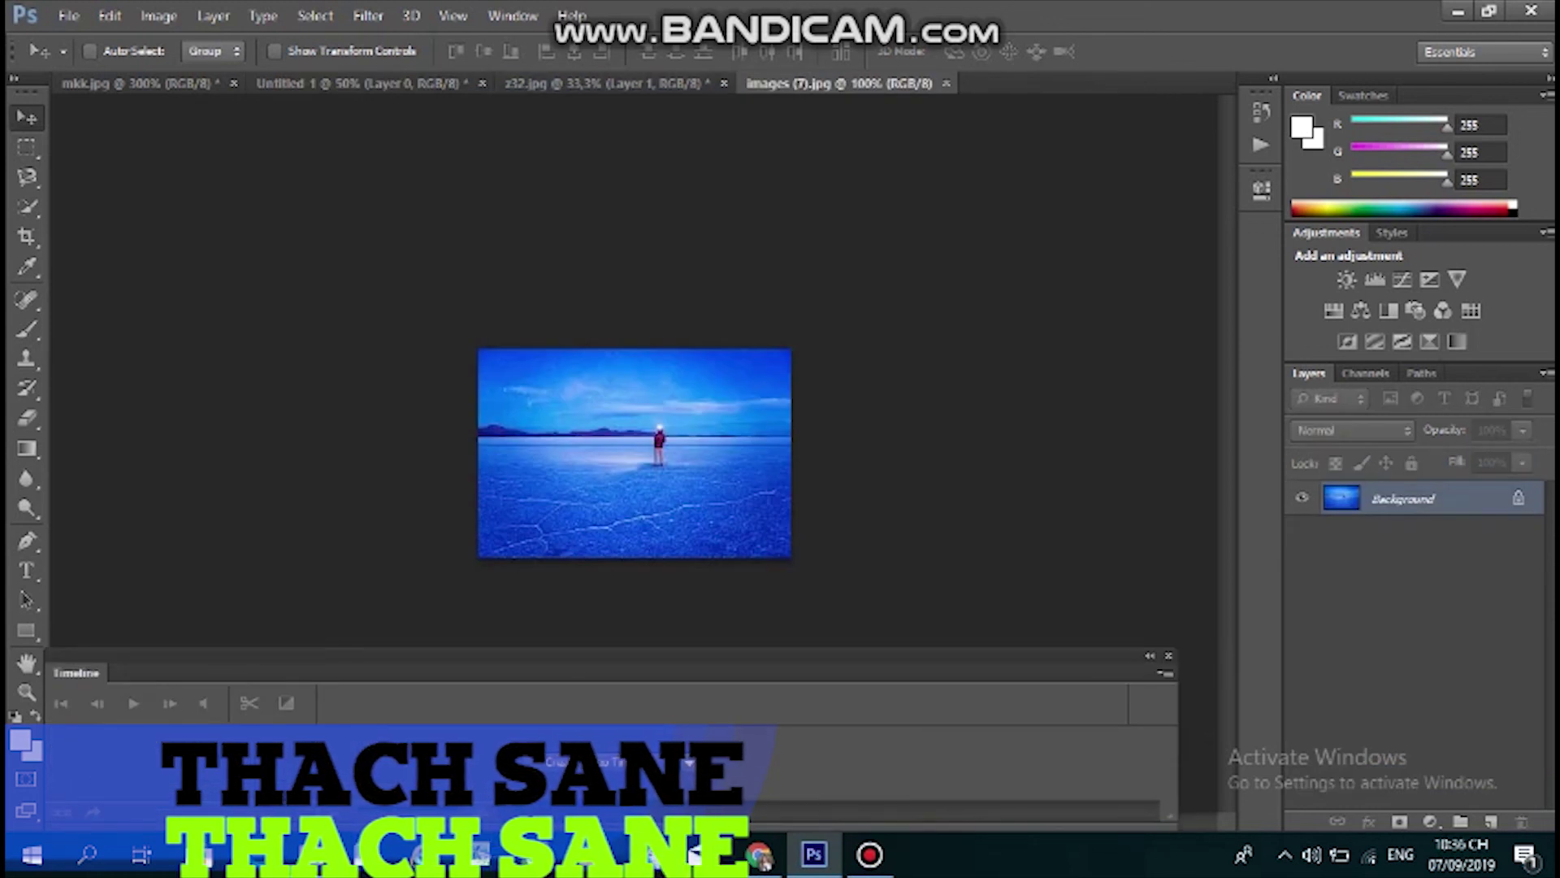
# Duplicate the background layer of images (7).jpg and bring the copy into Untitled-1 behind the woman
pyautogui.hotkey('ctrl', 'j')
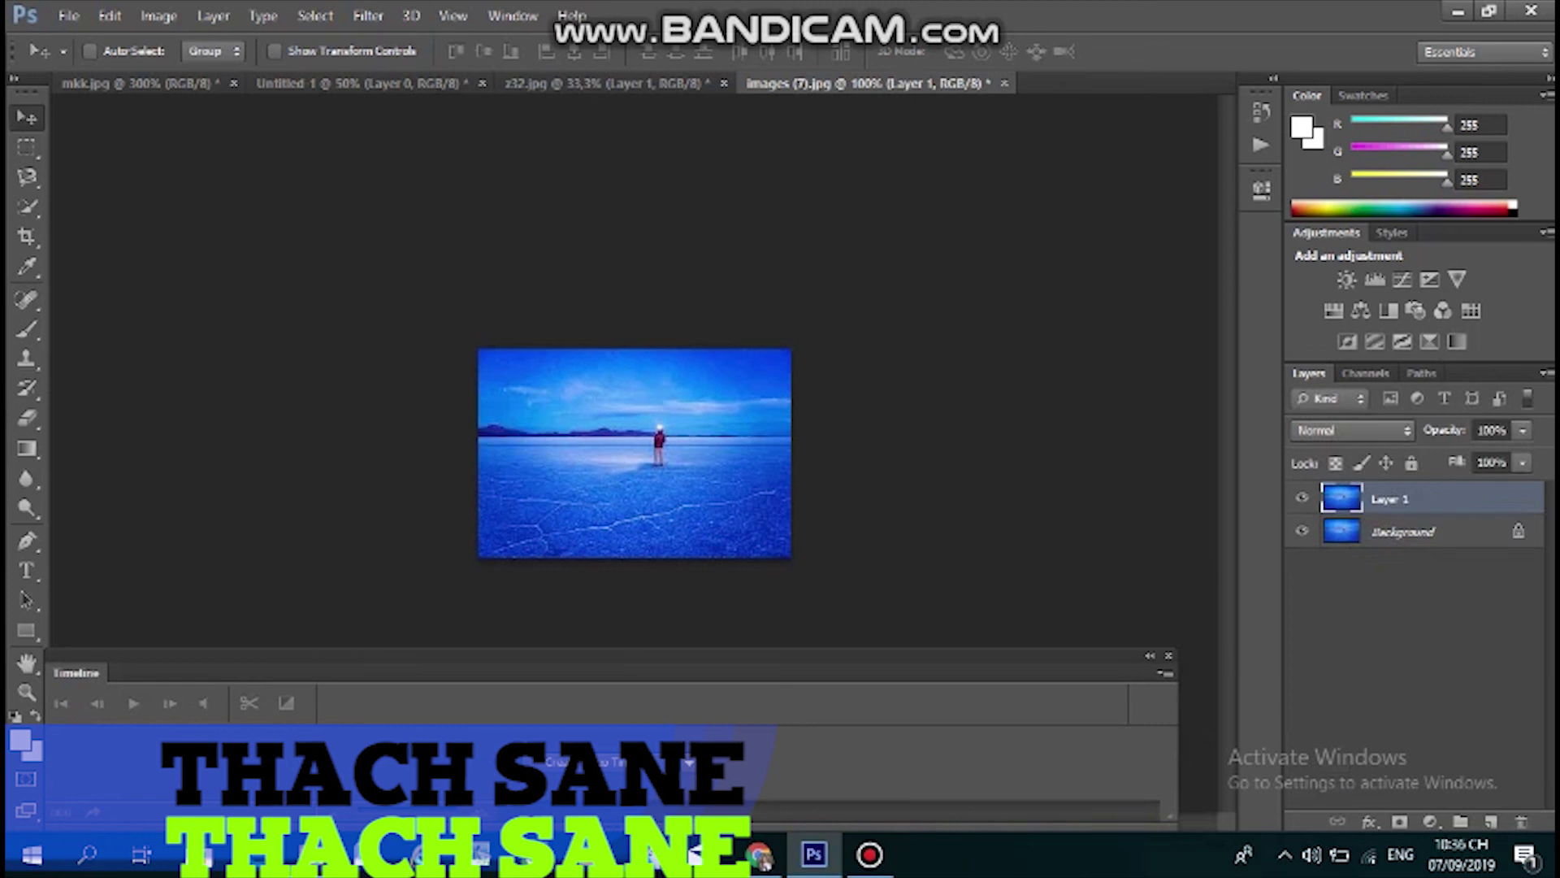
pyautogui.moveTo(638, 431); pyautogui.dragTo(607, 567)
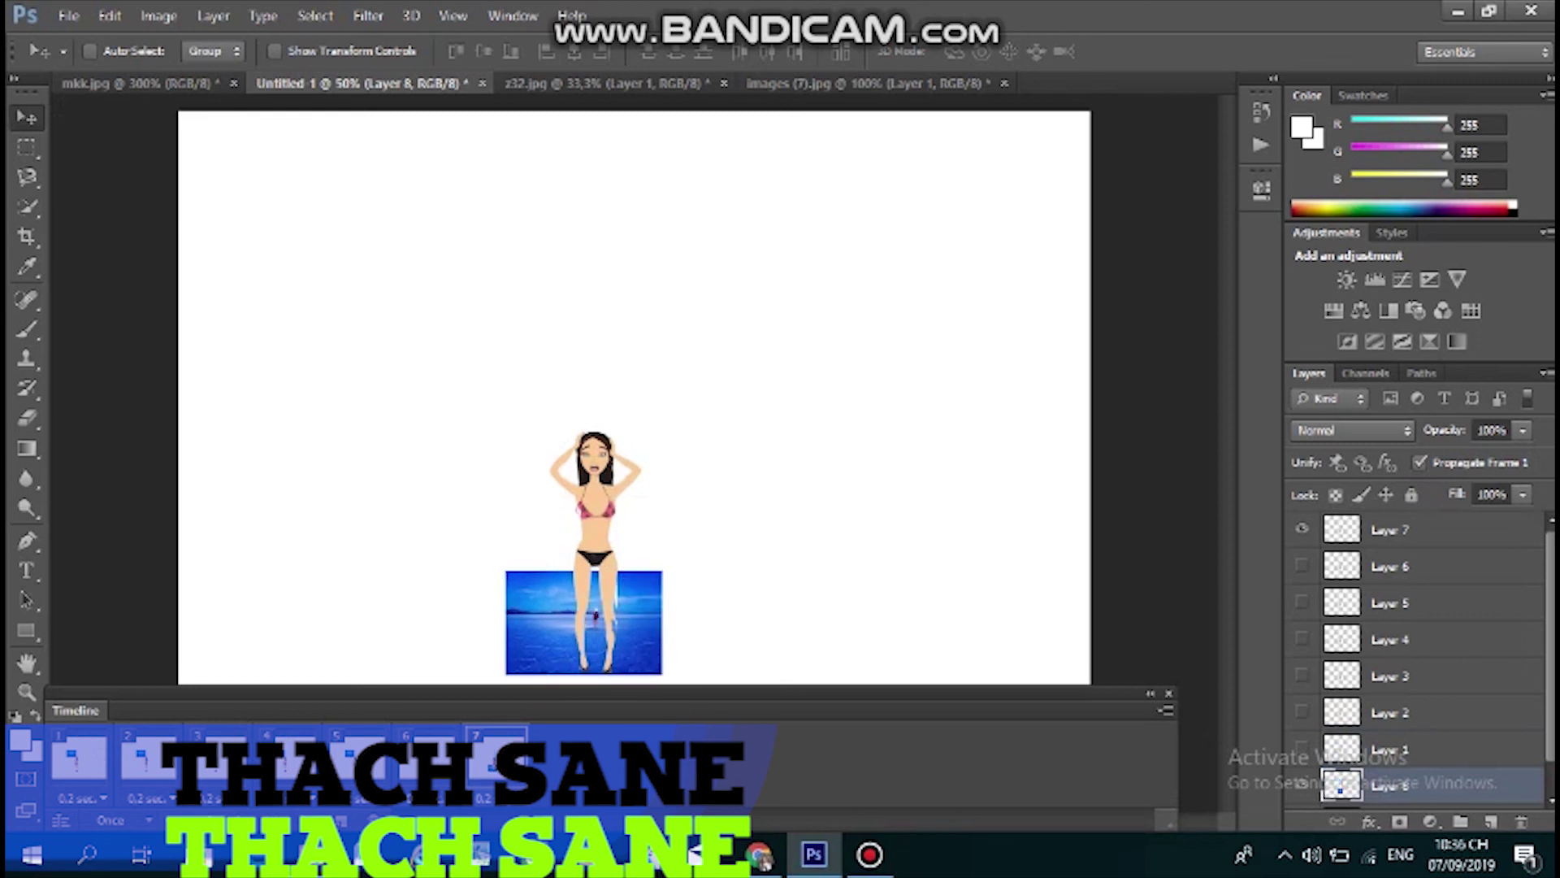
# Stretch the blue photo to cover the whole canvas, about 582% wide and 656% high, and apply the transformation
pyautogui.hotkey('ctrl', 't')
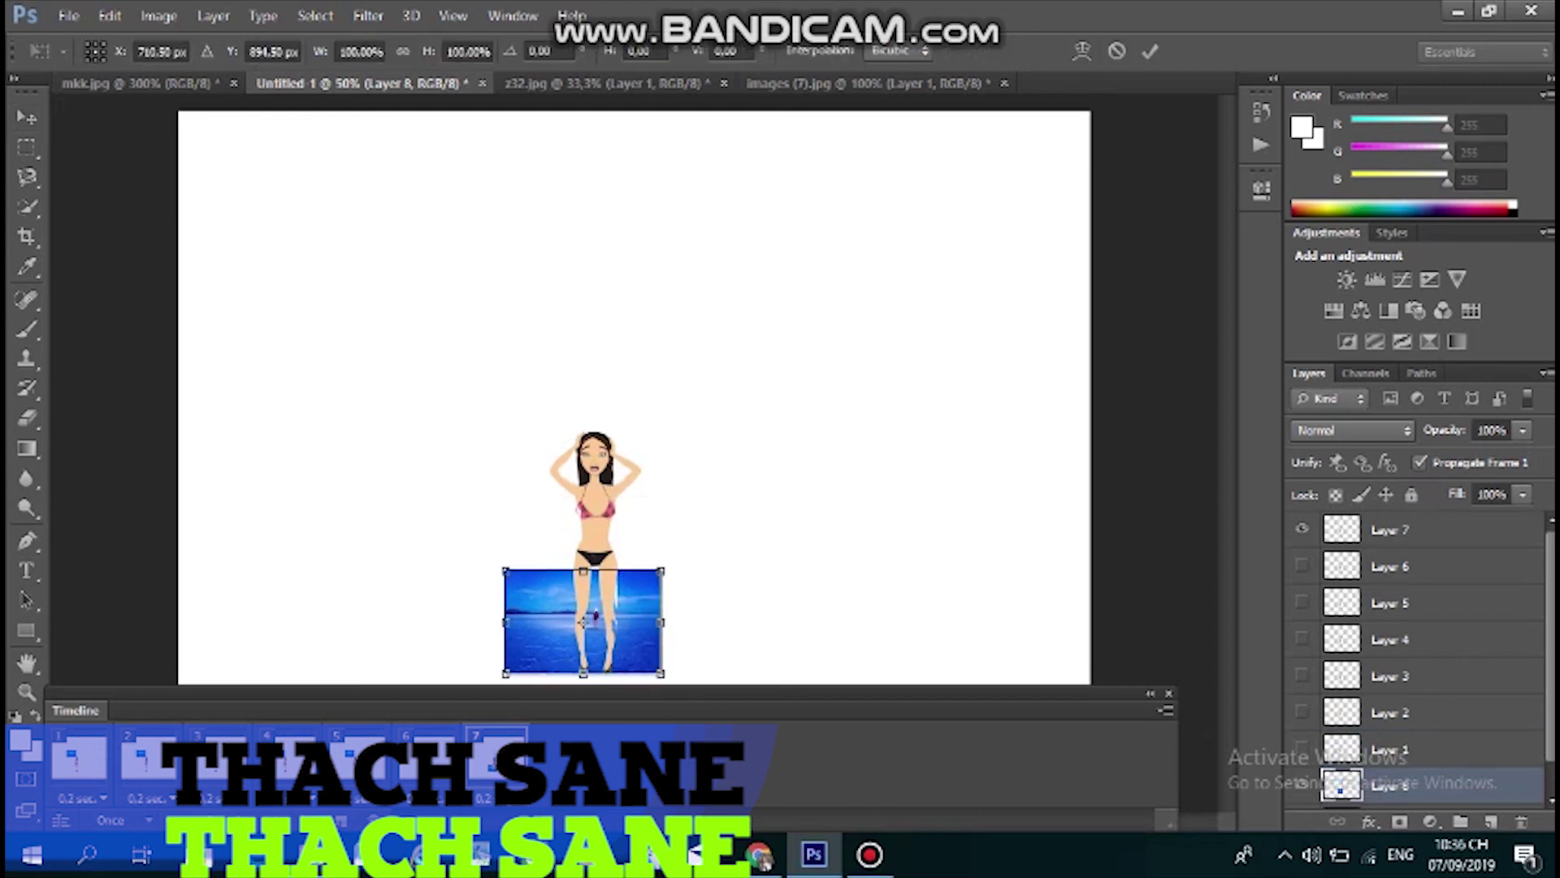
pyautogui.moveTo(584, 571); pyautogui.dragTo(583, 281)
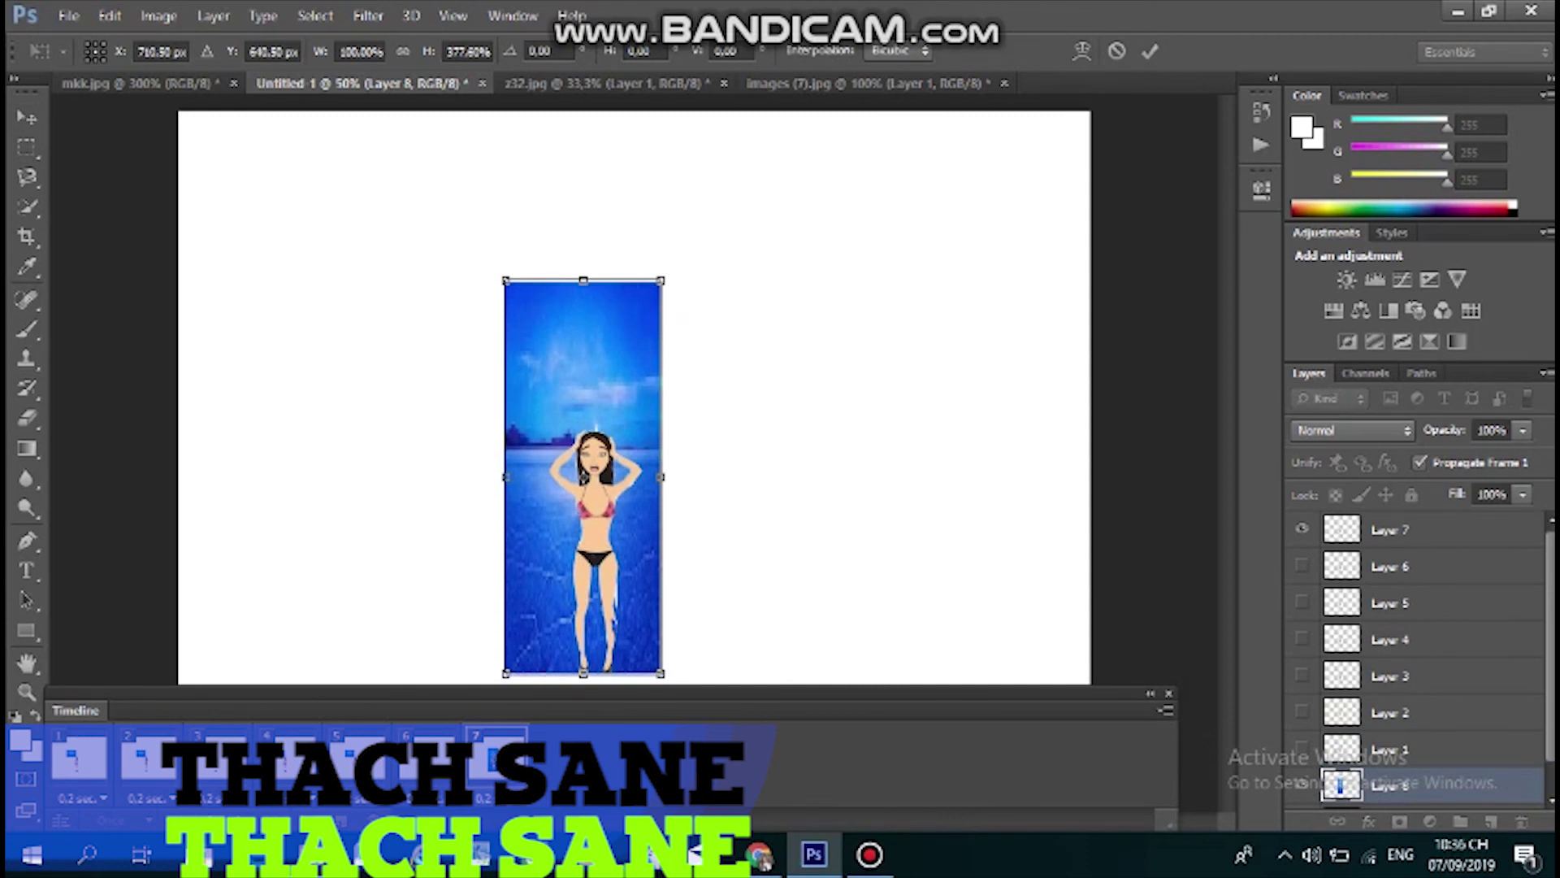
pyautogui.hotkey('ctrl', '-')
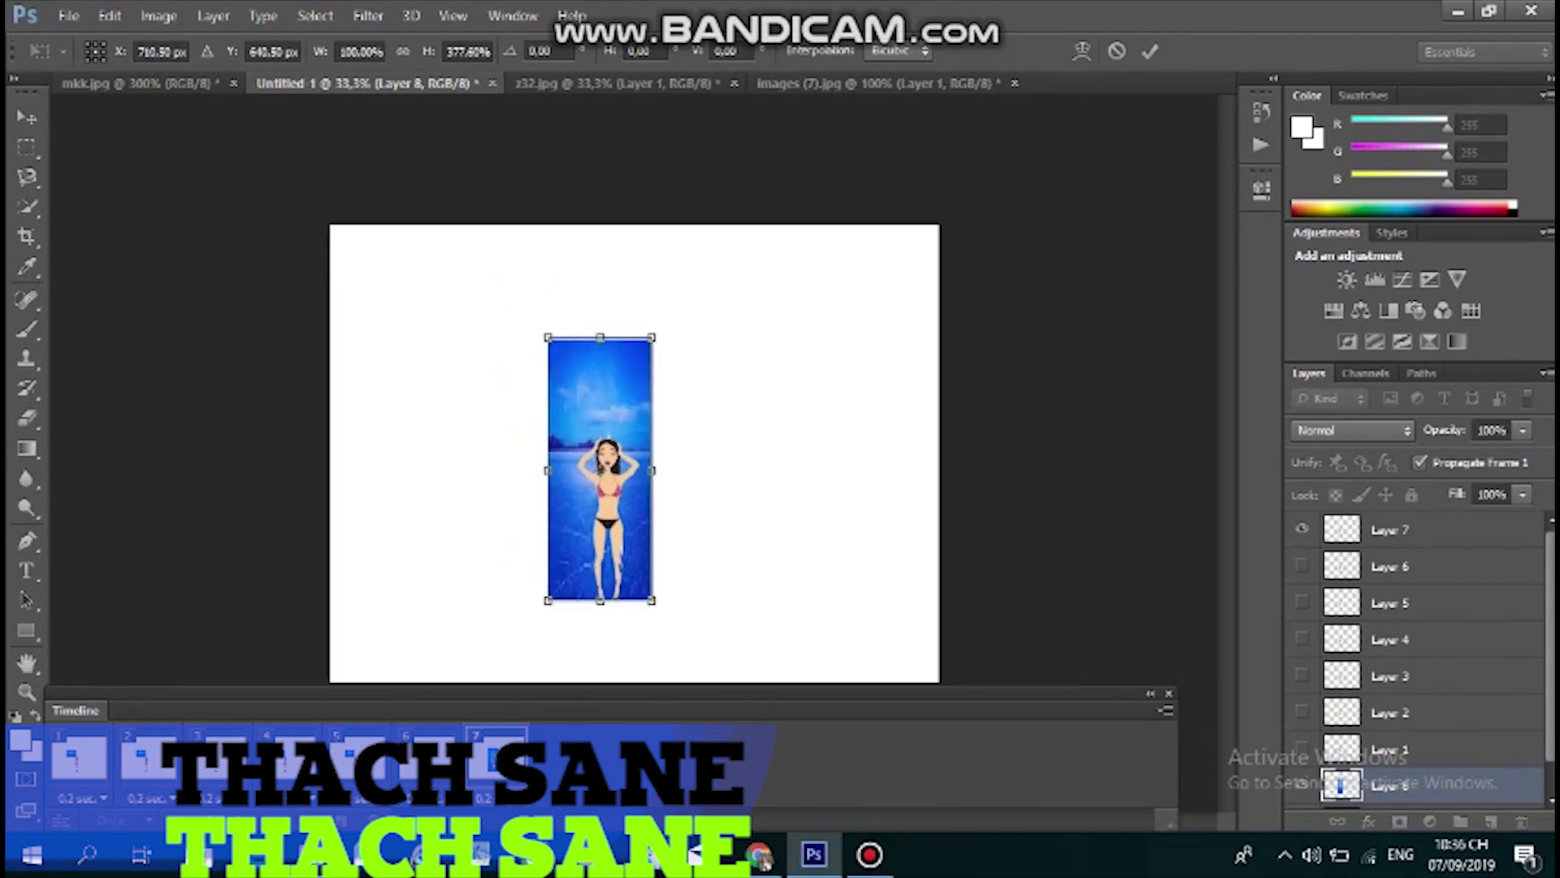
pyautogui.moveTo(600, 338); pyautogui.dragTo(599, 225)
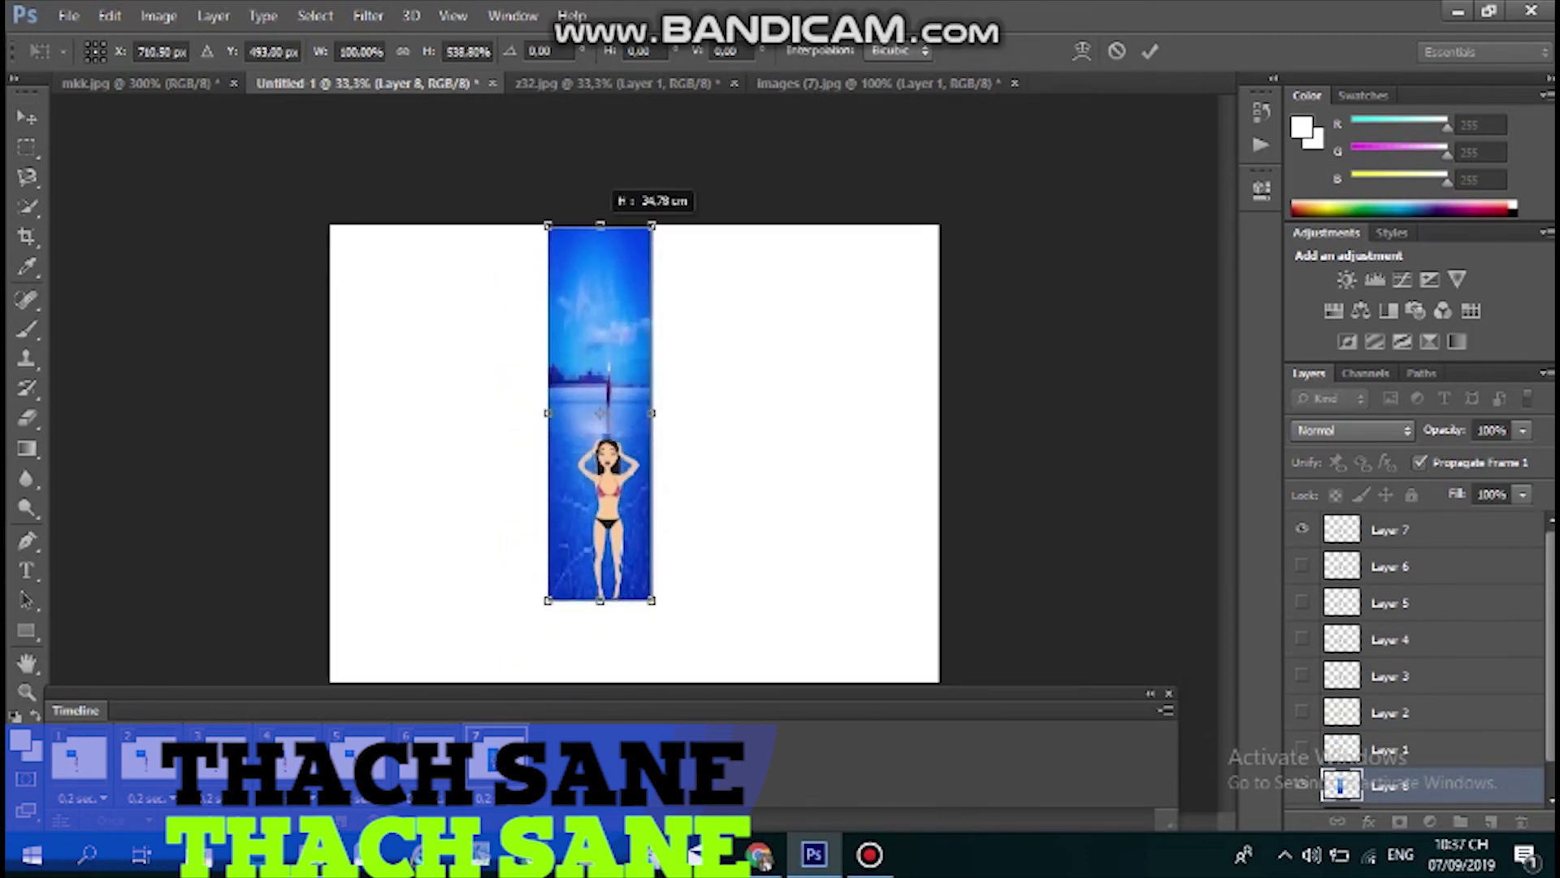
pyautogui.moveTo(600, 601); pyautogui.dragTo(600, 680)
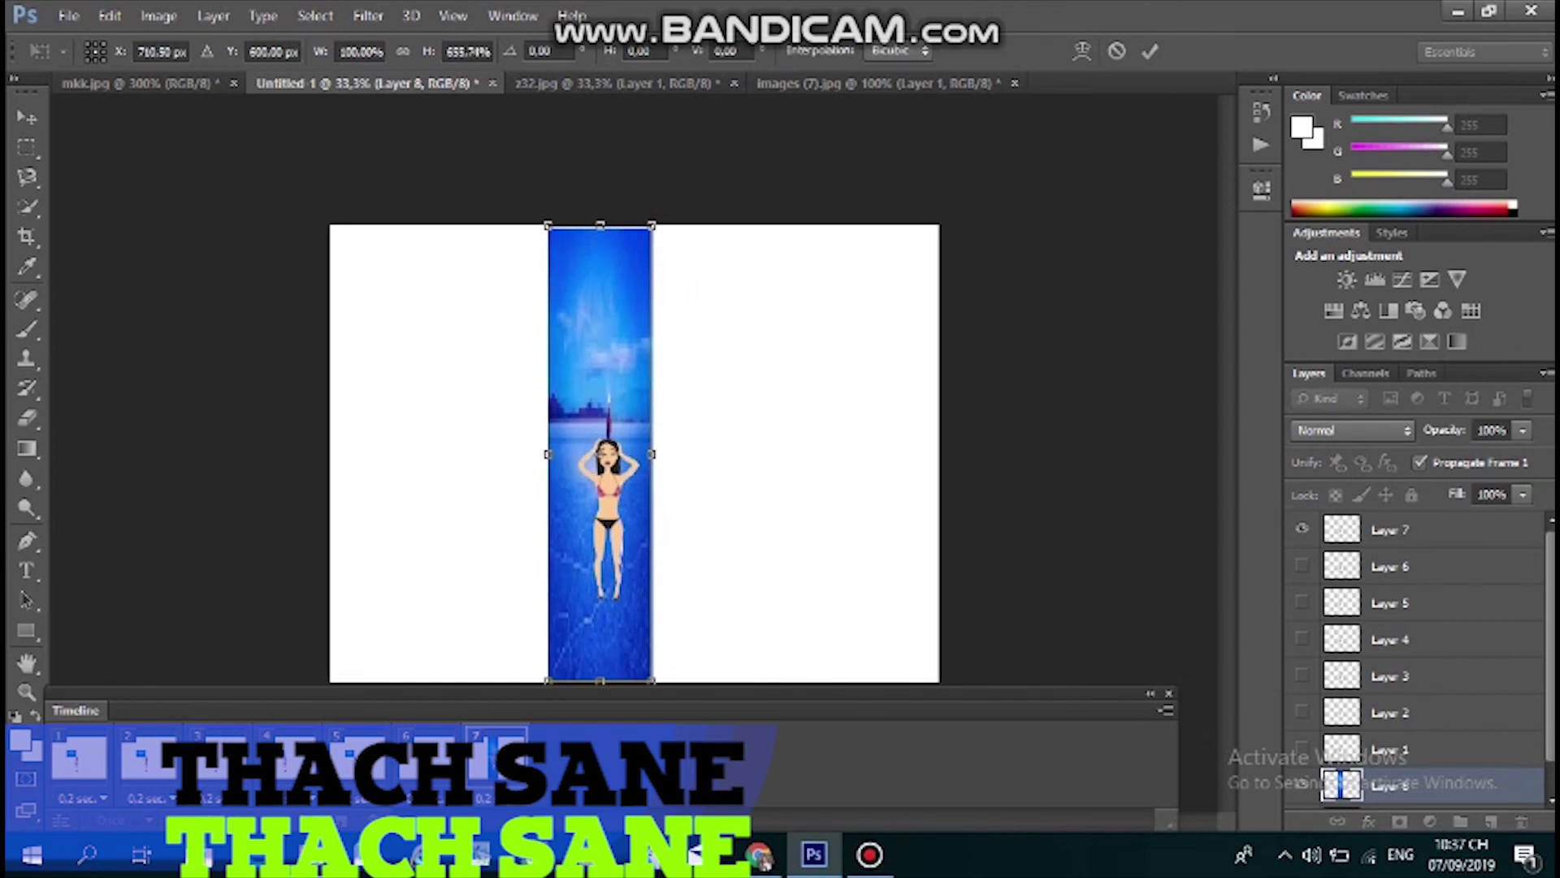
pyautogui.moveTo(547, 454); pyautogui.dragTo(330, 455)
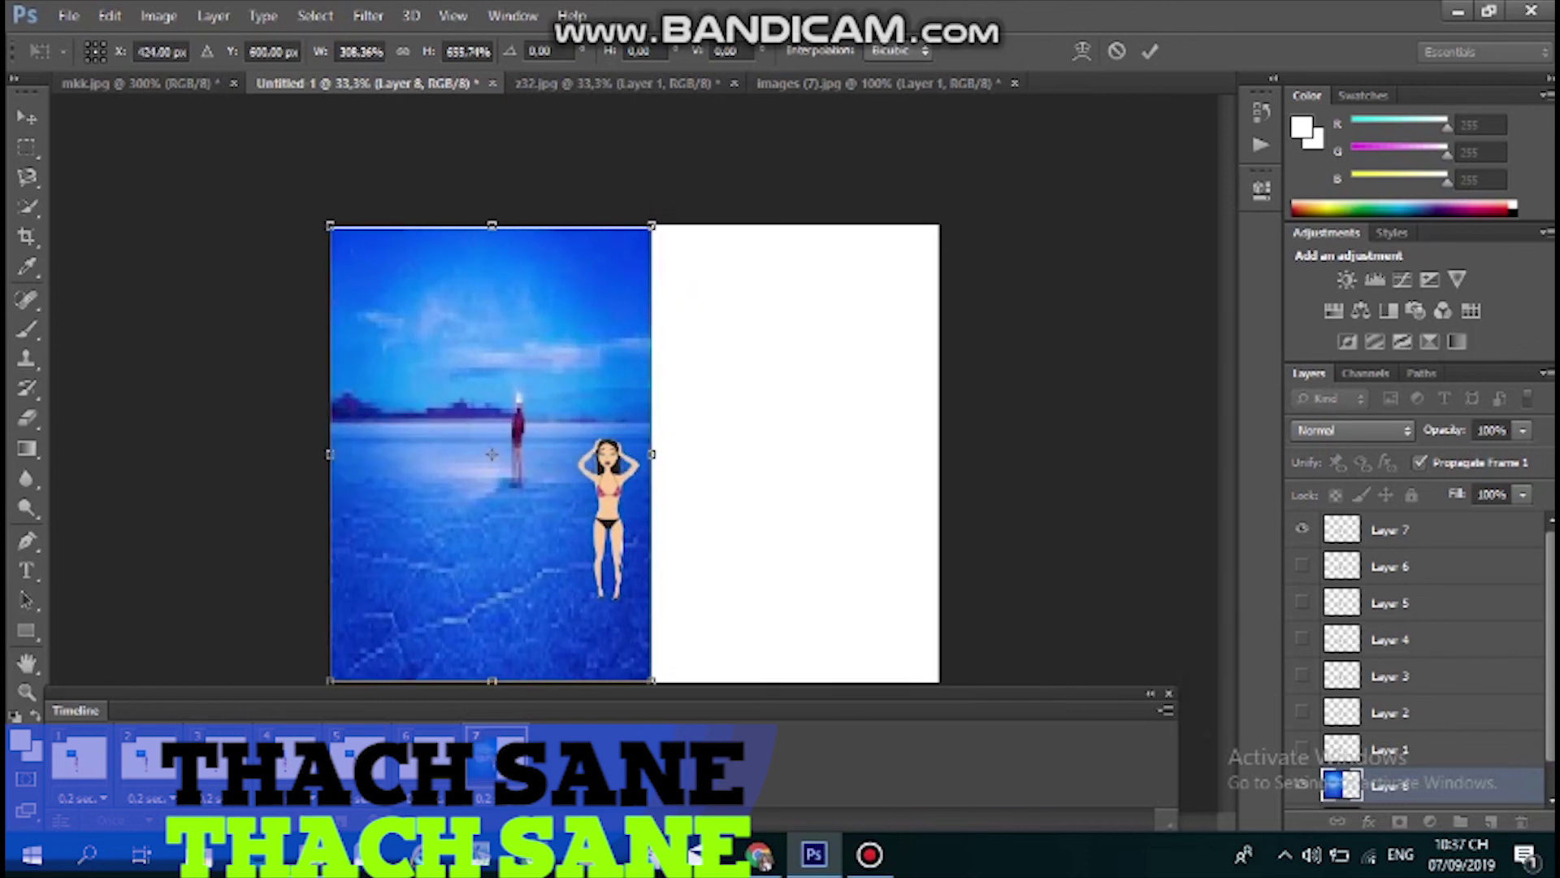
pyautogui.moveTo(652, 454); pyautogui.dragTo(938, 454)
pyautogui.click(27, 147)
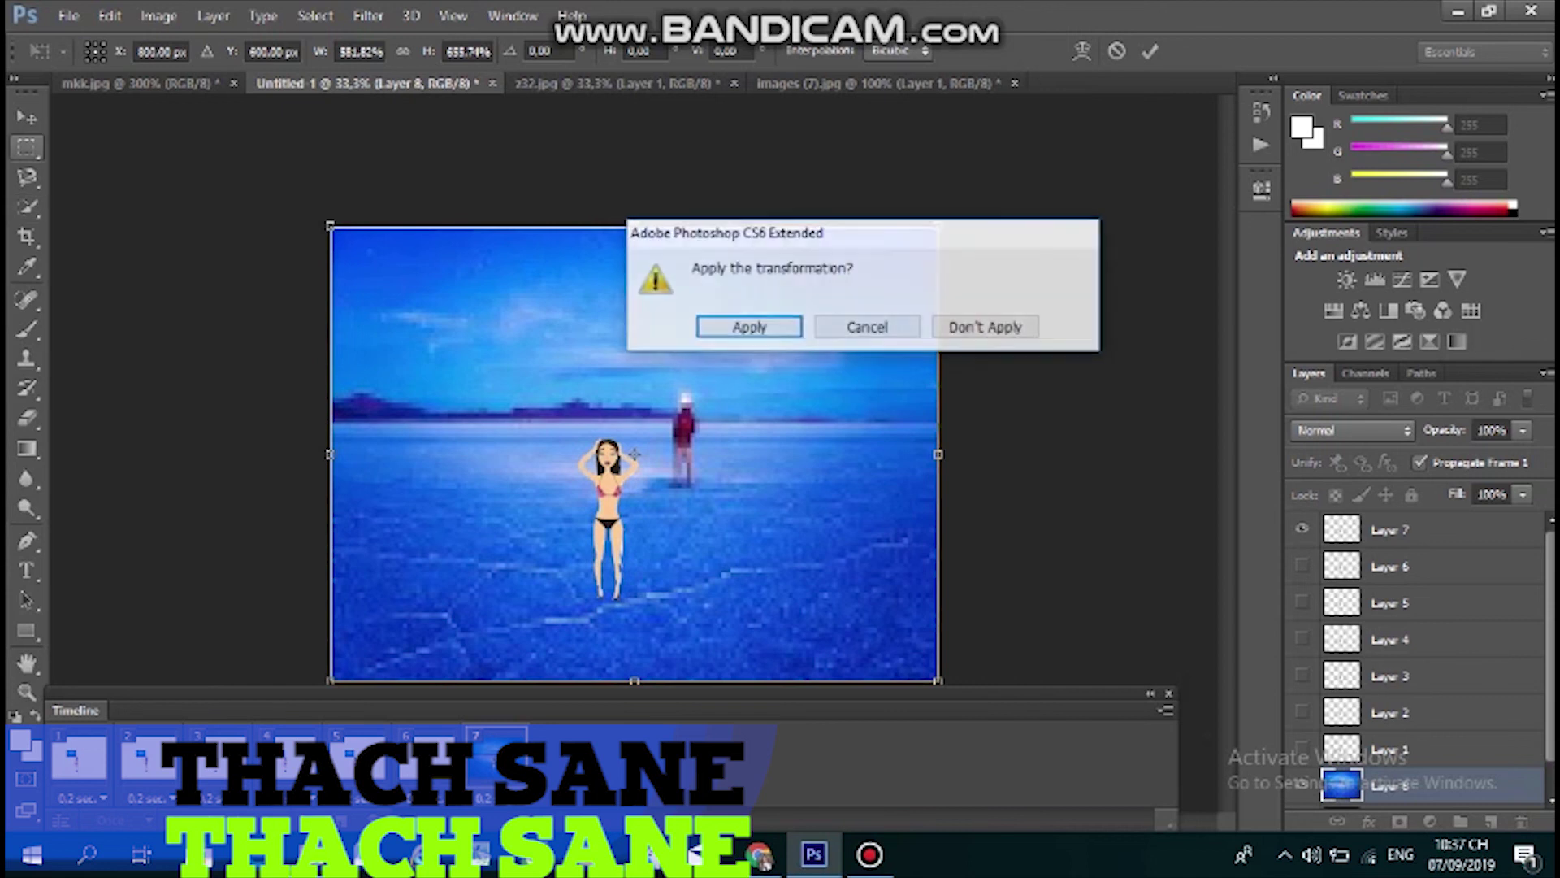
pyautogui.press('Return')
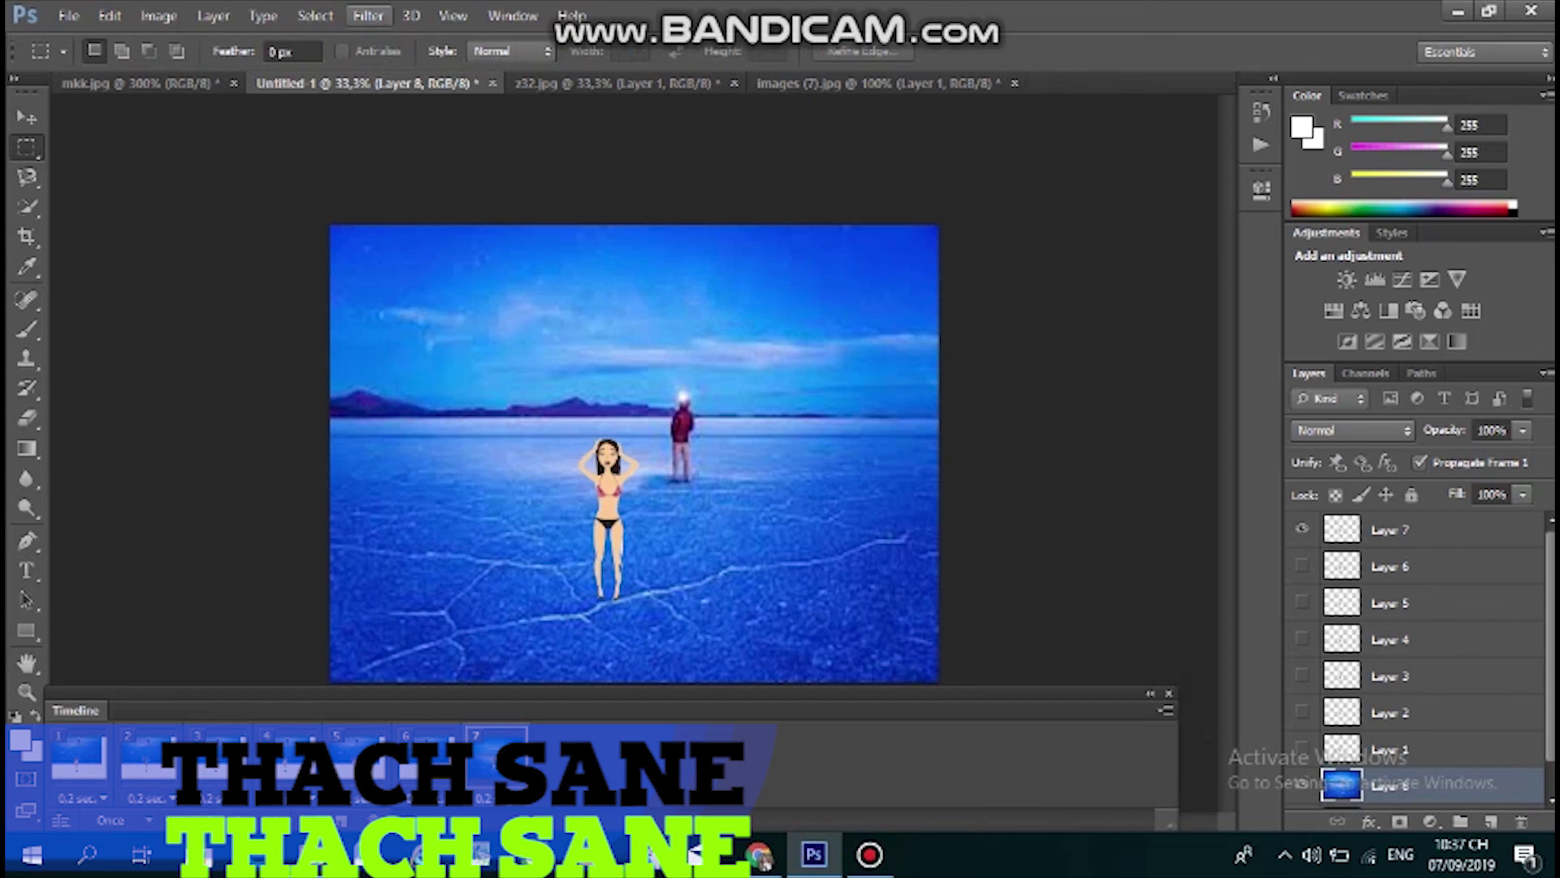
# Apply the Blur More filter to the blue photo layer
pyautogui.click(368, 16)
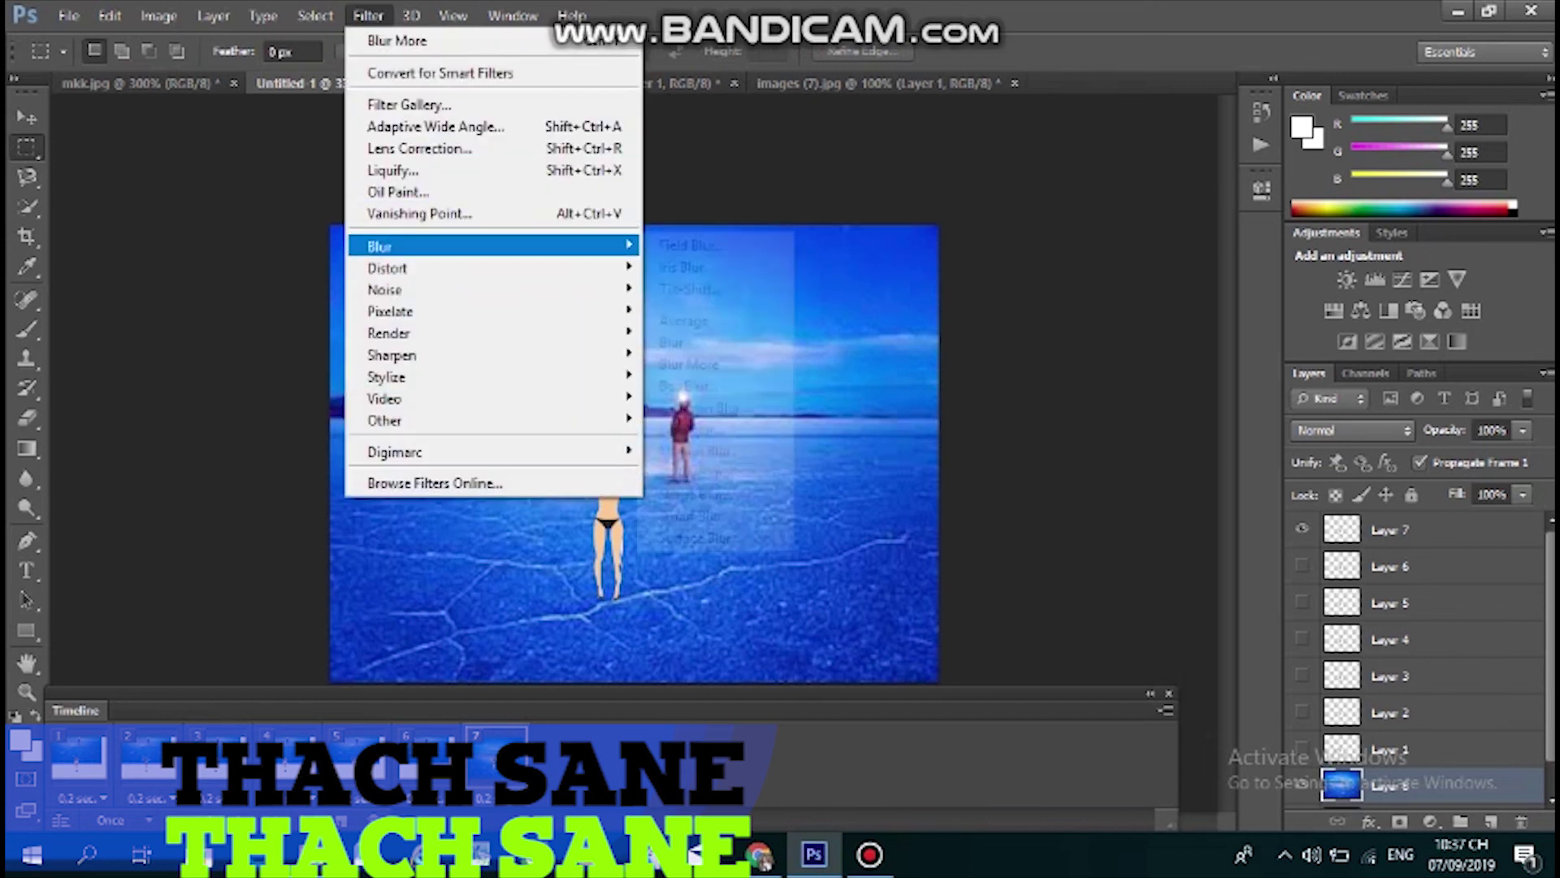
pyautogui.moveTo(488, 268)
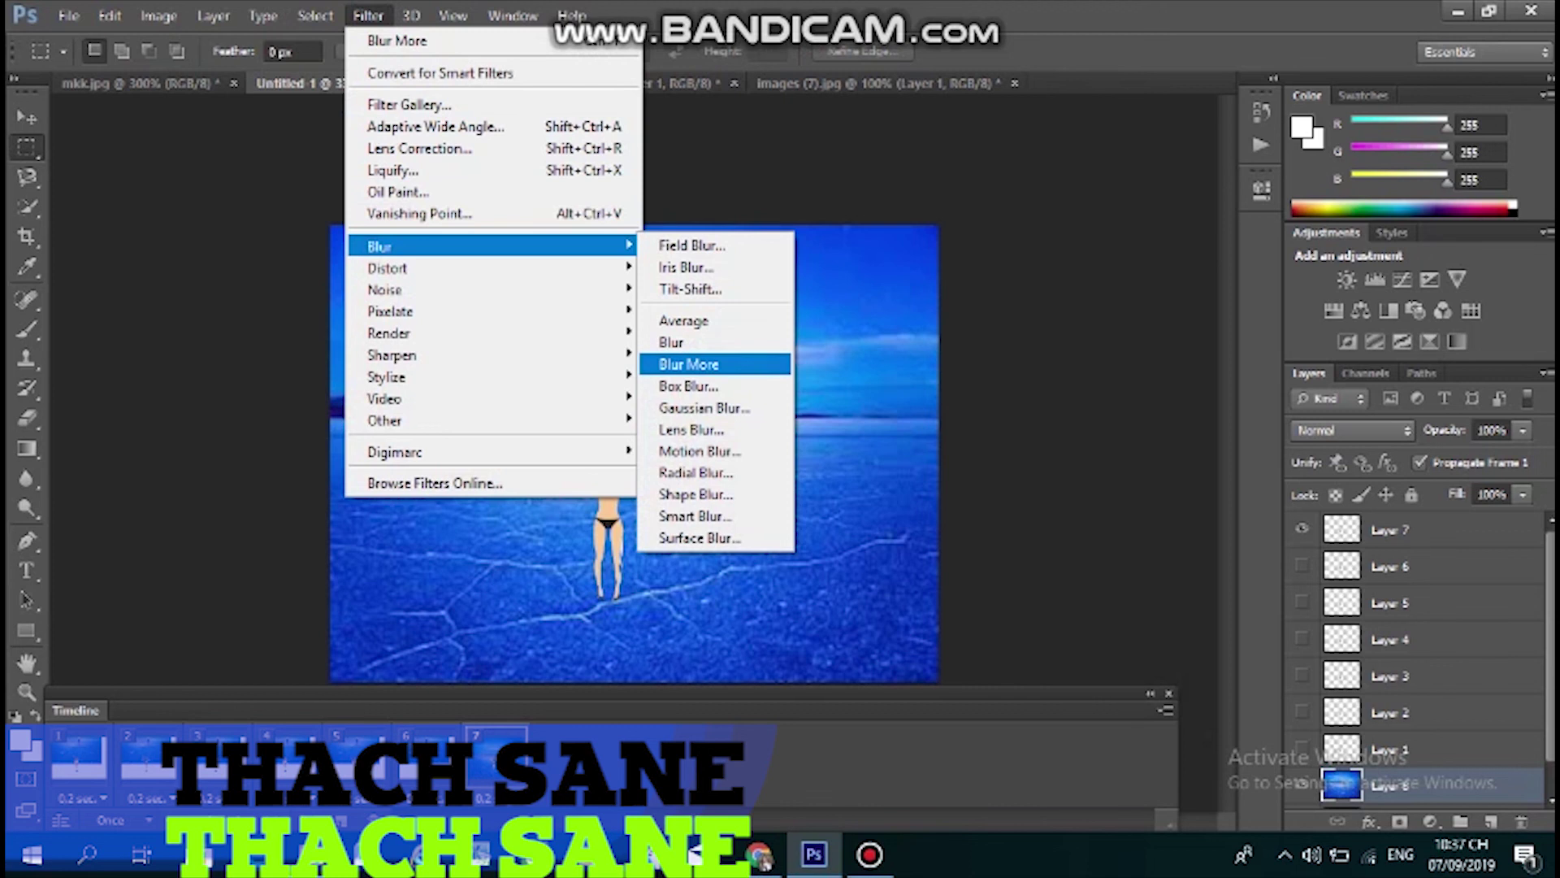
pyautogui.click(689, 364)
# Start a Box Blur on the blue photo layer and preview it with a radius of 17 pixels
pyautogui.click(368, 16)
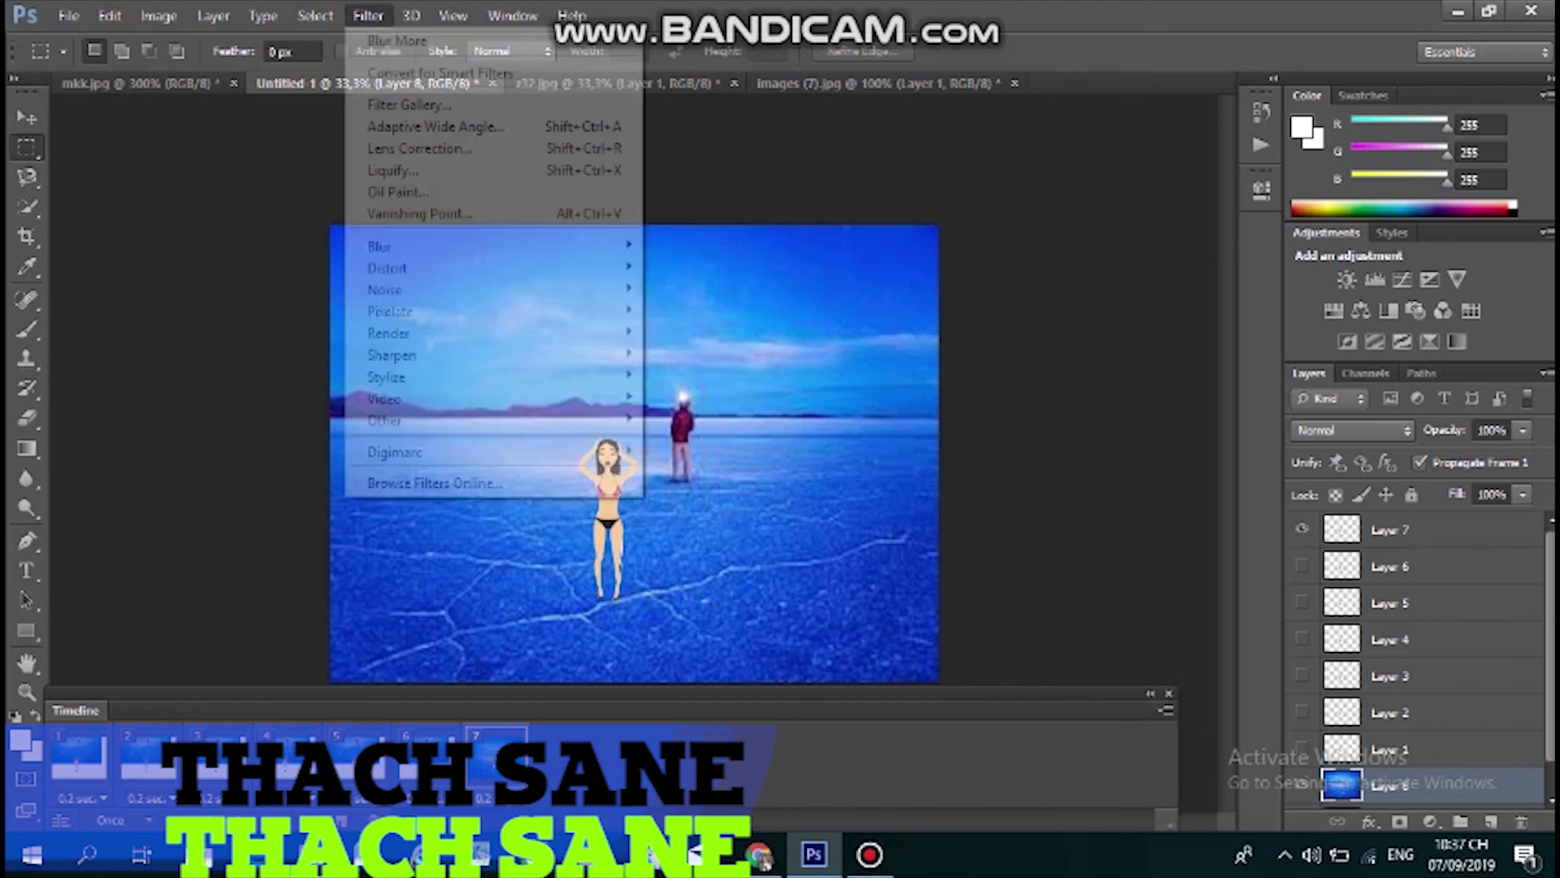
pyautogui.moveTo(488, 247)
pyautogui.click(688, 386)
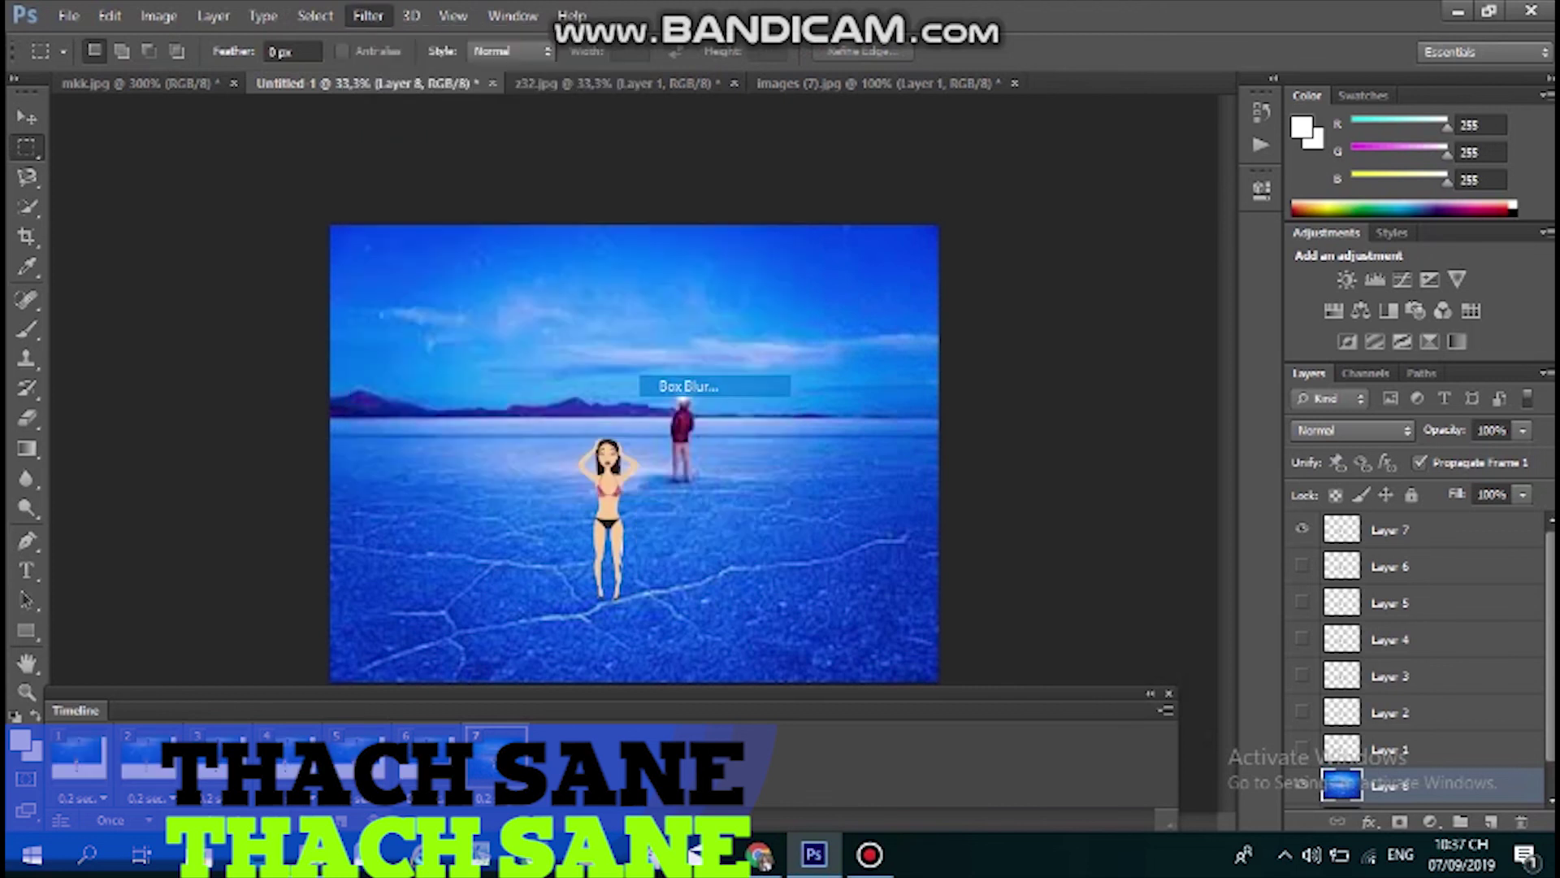
pyautogui.write('1')
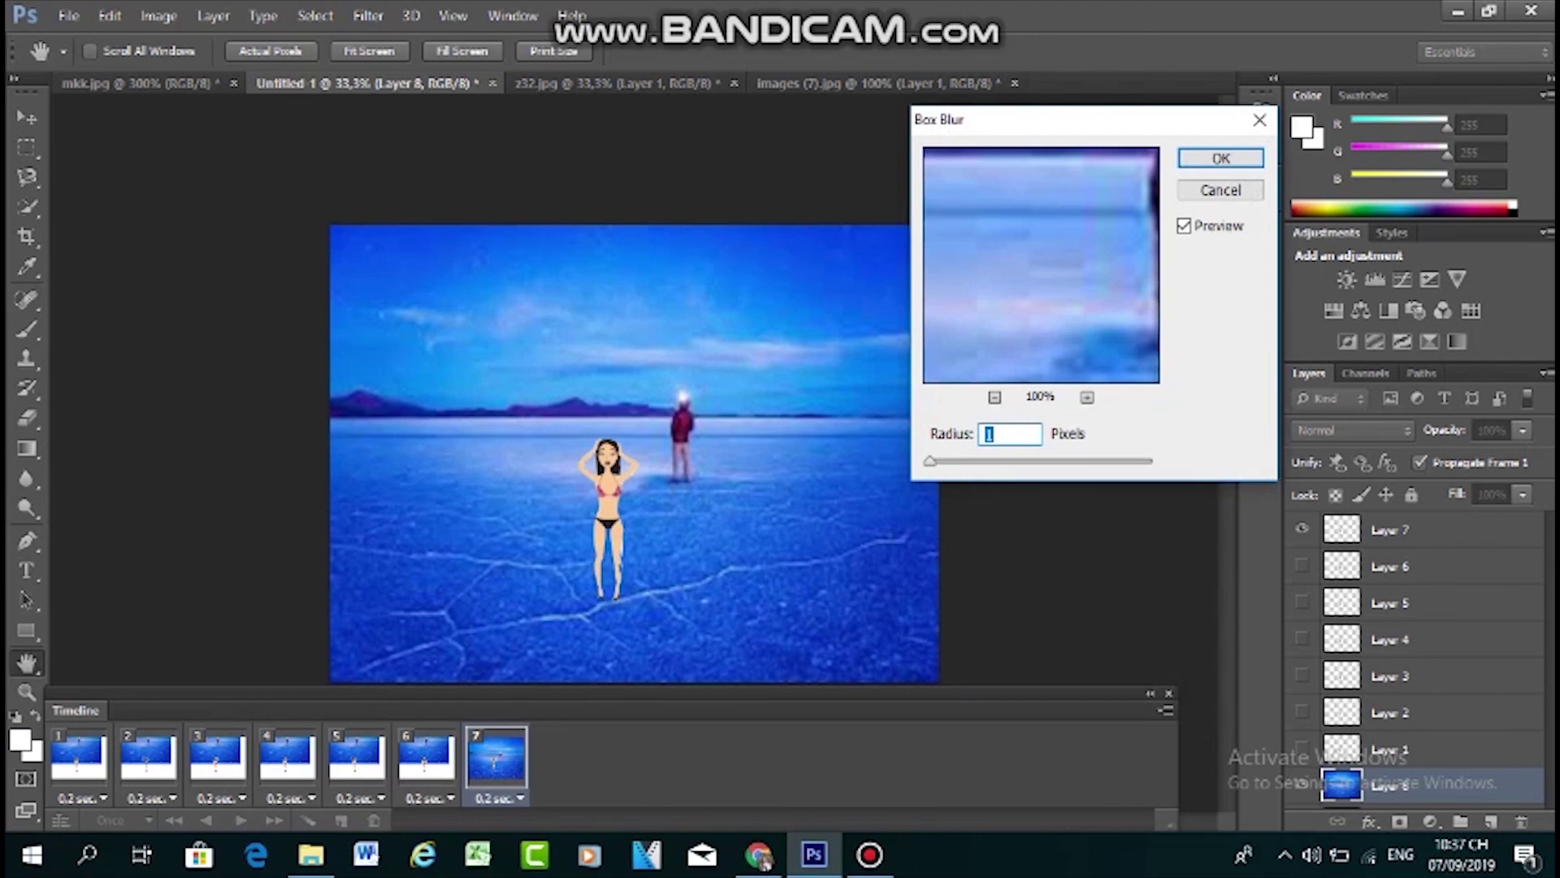
pyautogui.write('17')
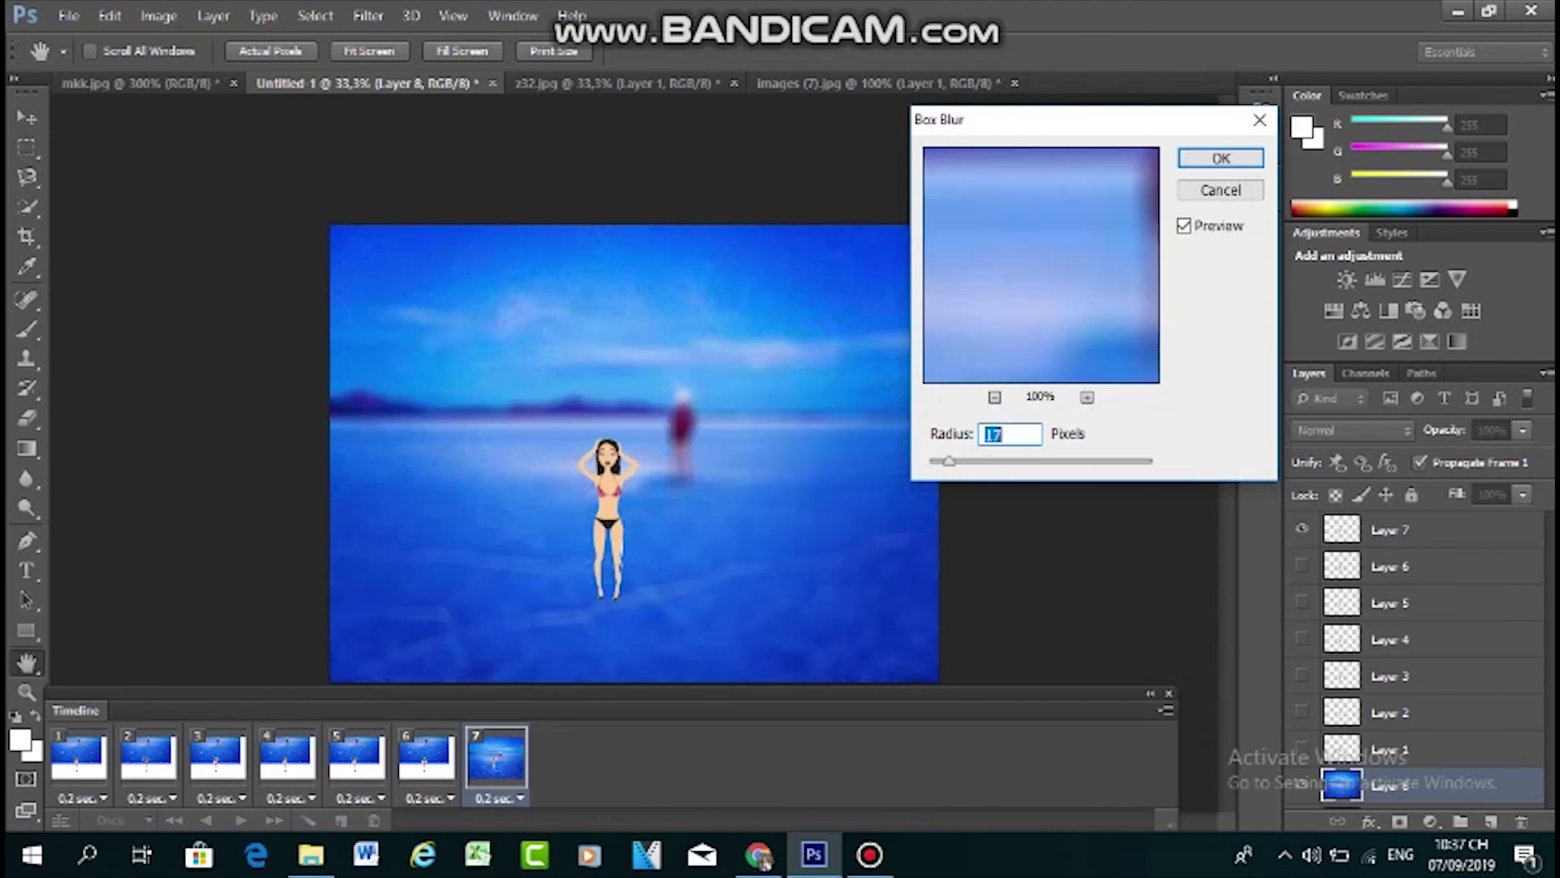
# Reduce the Box Blur radius to 1 pixel and apply it to the blue photo layer
pyautogui.moveTo(949, 461); pyautogui.dragTo(944, 461)
pyautogui.press('Down')
pyautogui.press('Down')
pyautogui.press('Down')
pyautogui.press('Down')
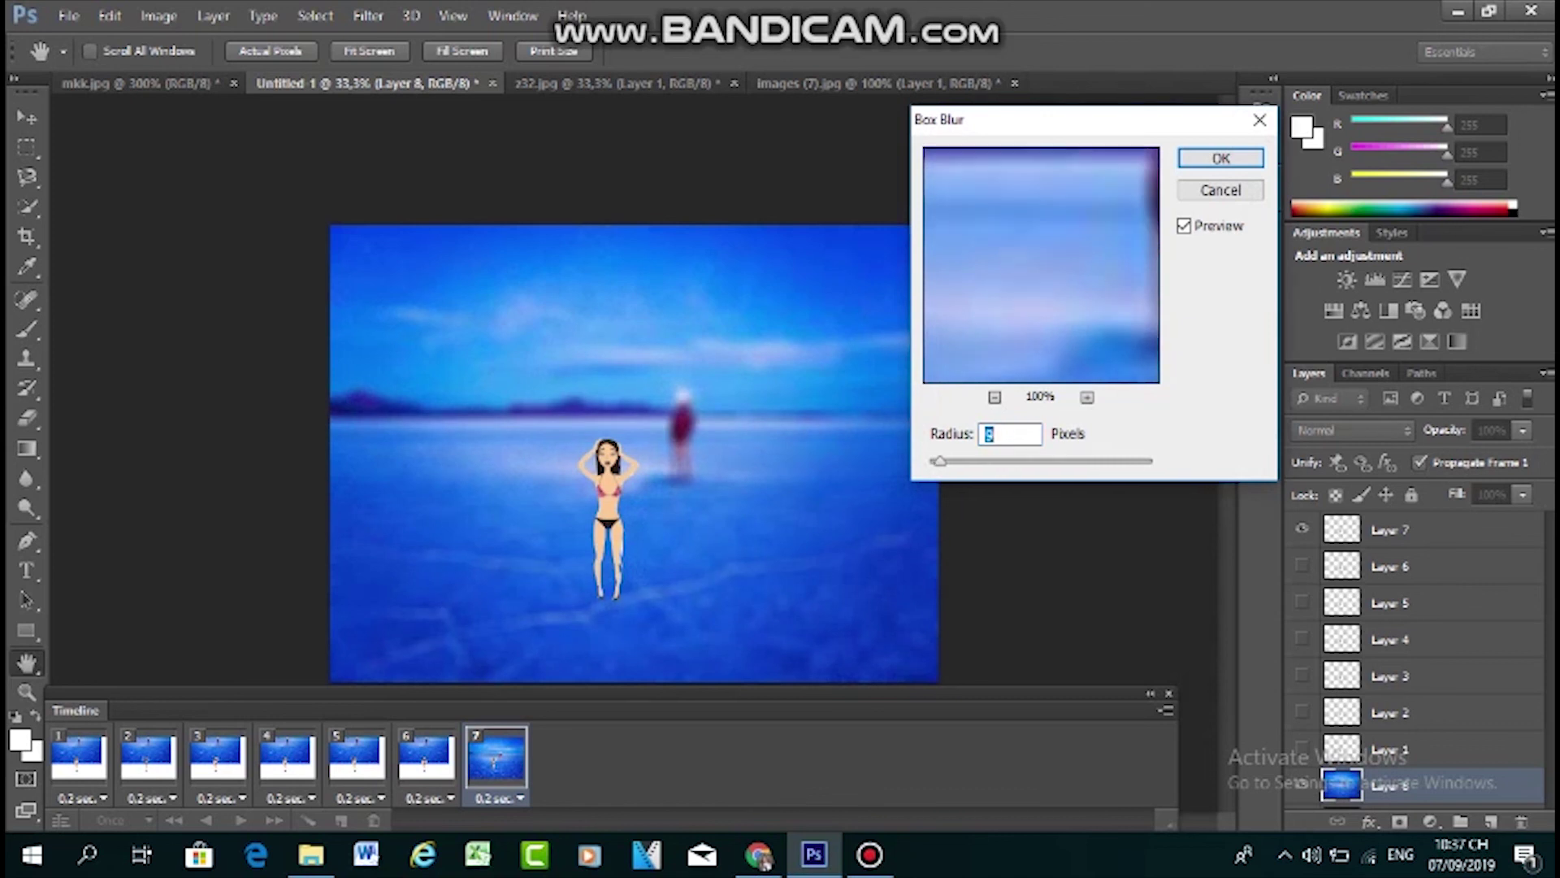
pyautogui.press('Down')
pyautogui.press('Down')
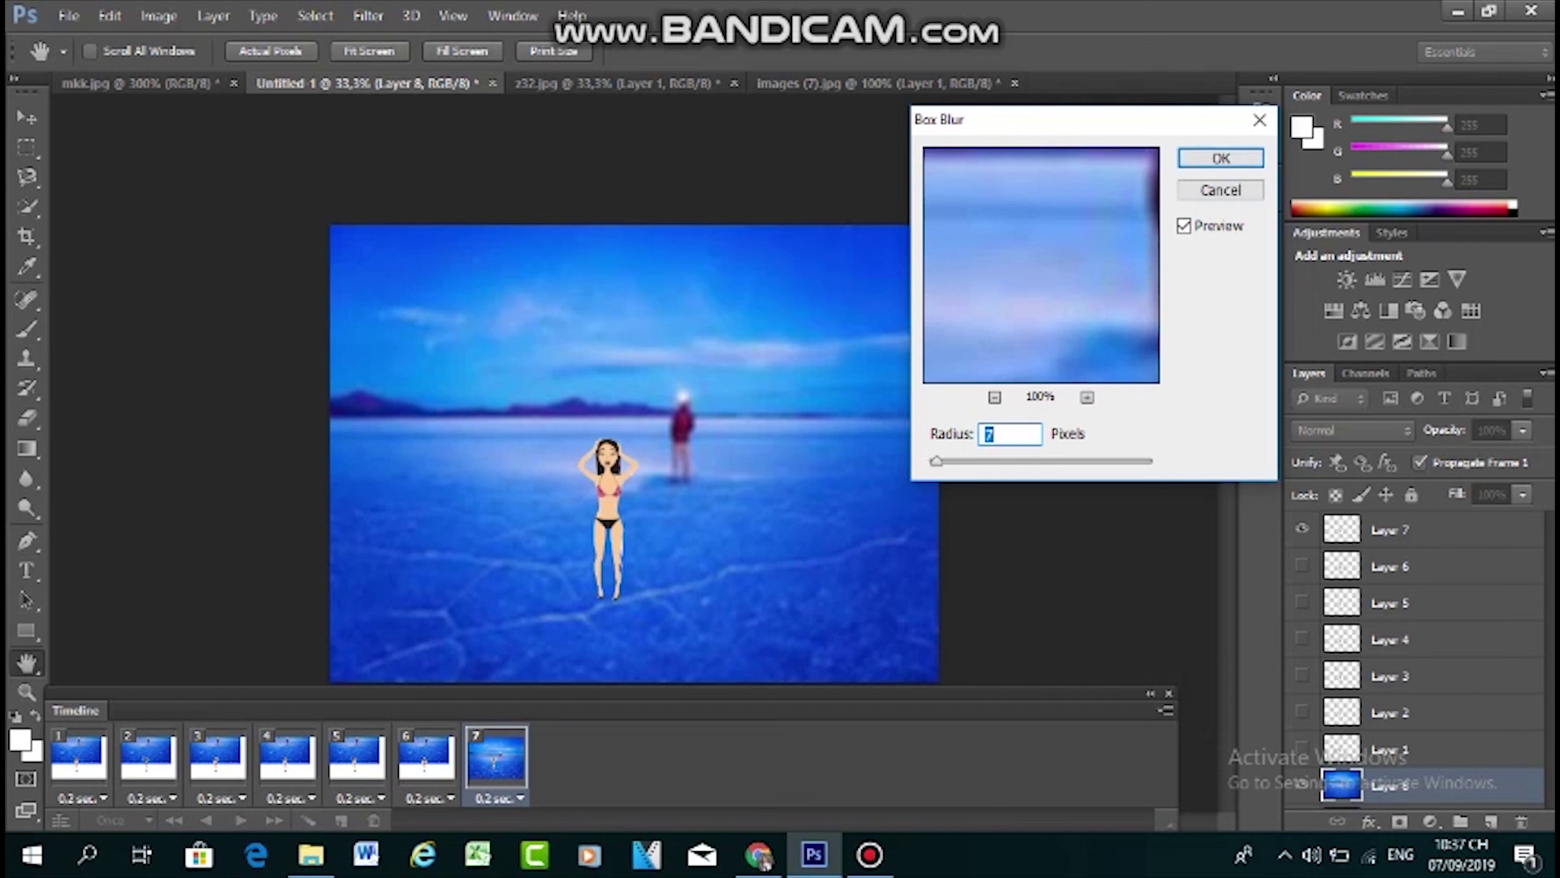
pyautogui.press('Down')
pyautogui.press('Down')
pyautogui.press('Down')
pyautogui.press('Down')
pyautogui.press('Down')
pyautogui.press('Down')
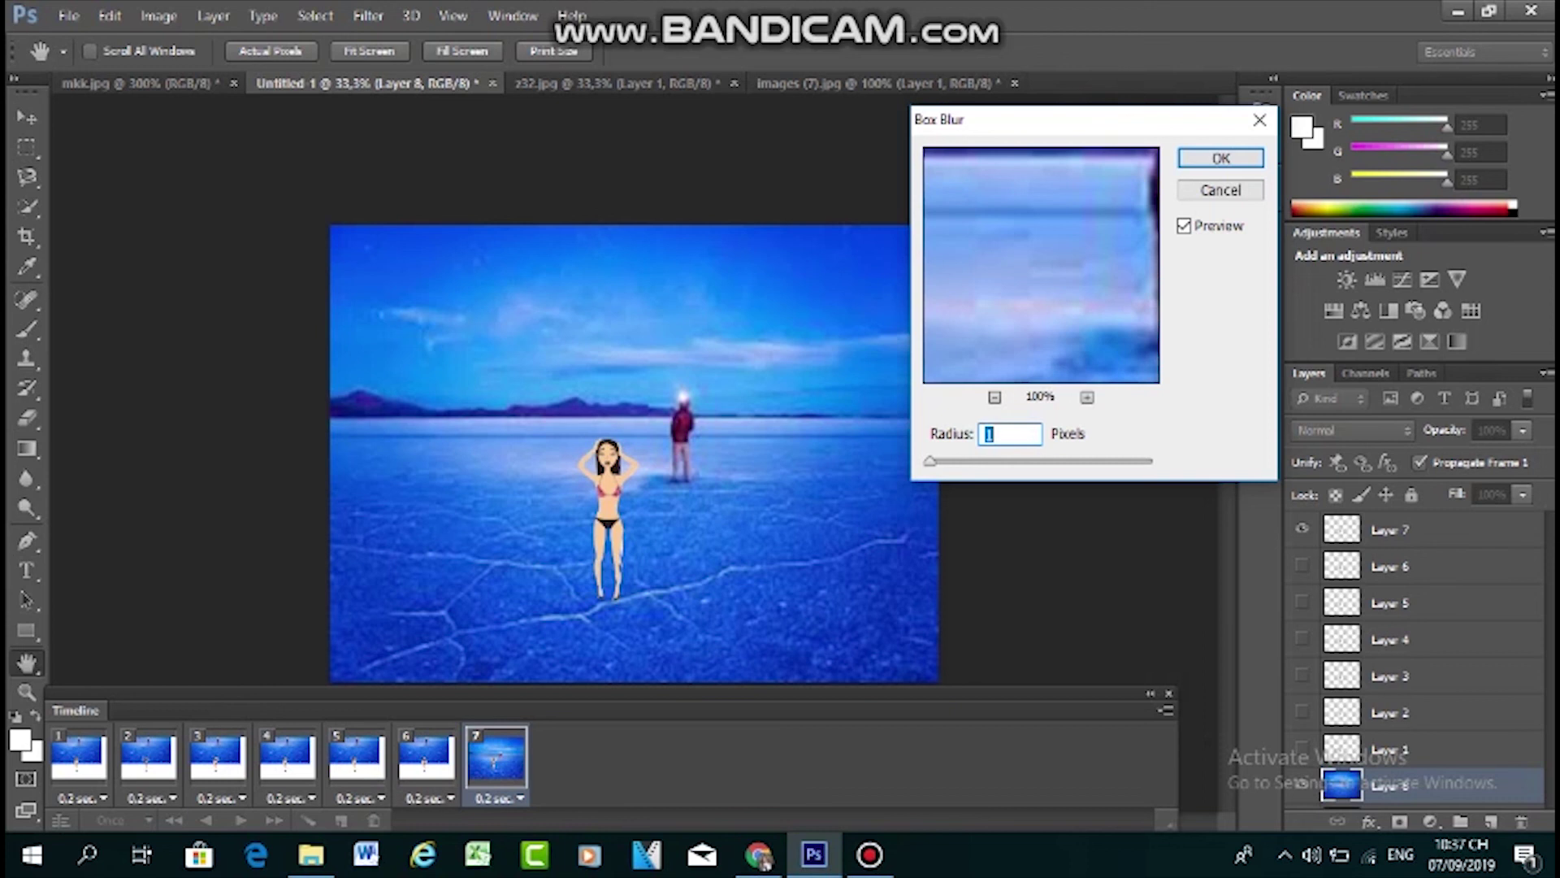
pyautogui.press('Up')
pyautogui.press('Down')
pyautogui.press('Return')
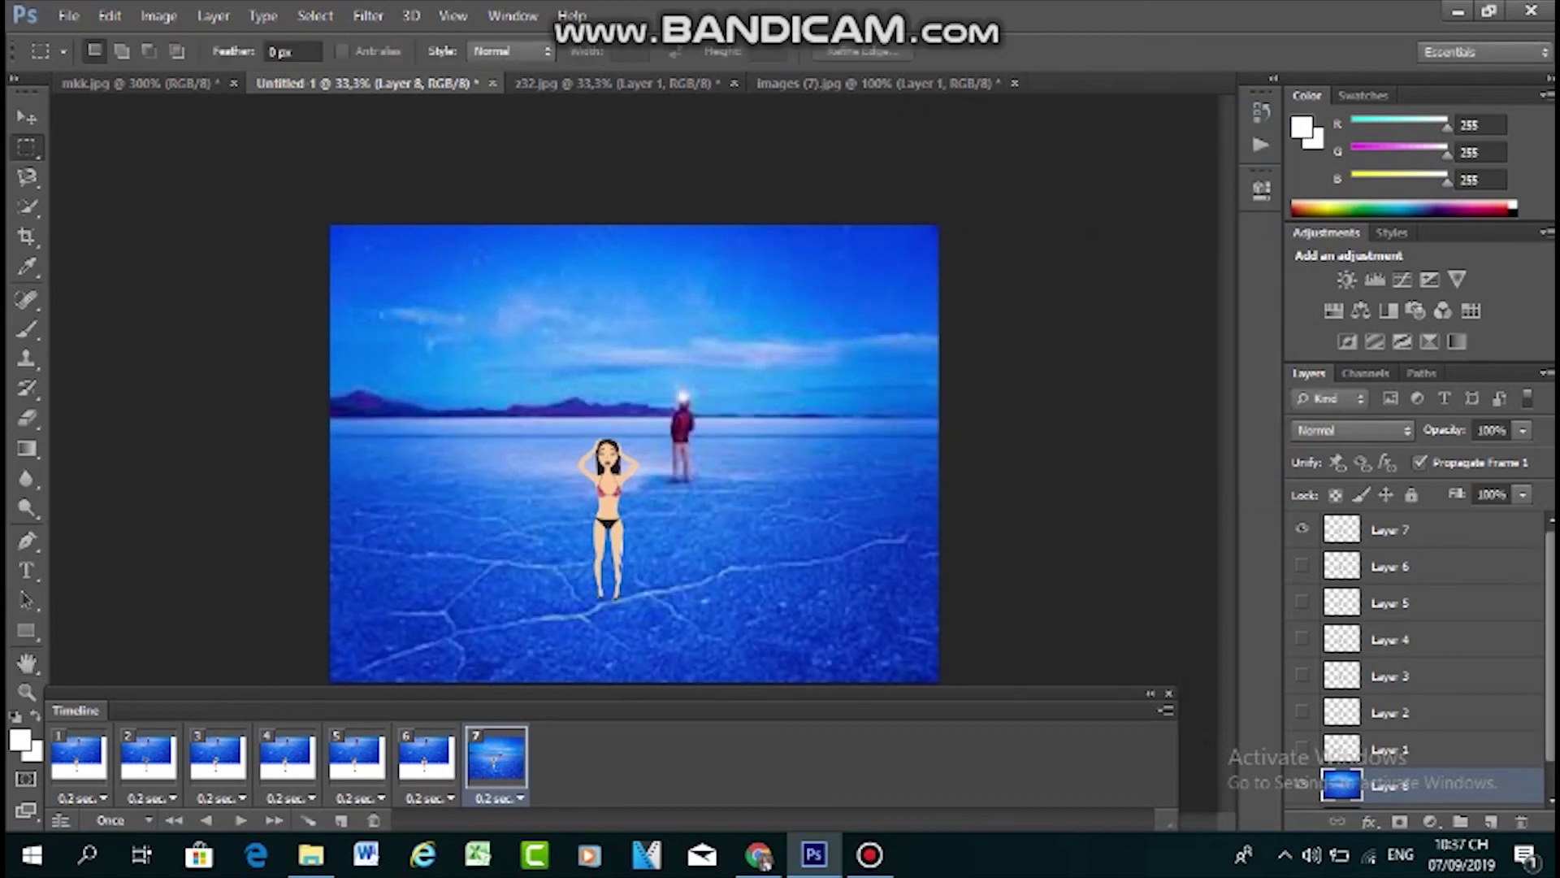
# In frame 6, move and resize the blue photo to cover the whole canvas, centred at X 800, Y 600 px, and apply the transformation
pyautogui.click(240, 821)
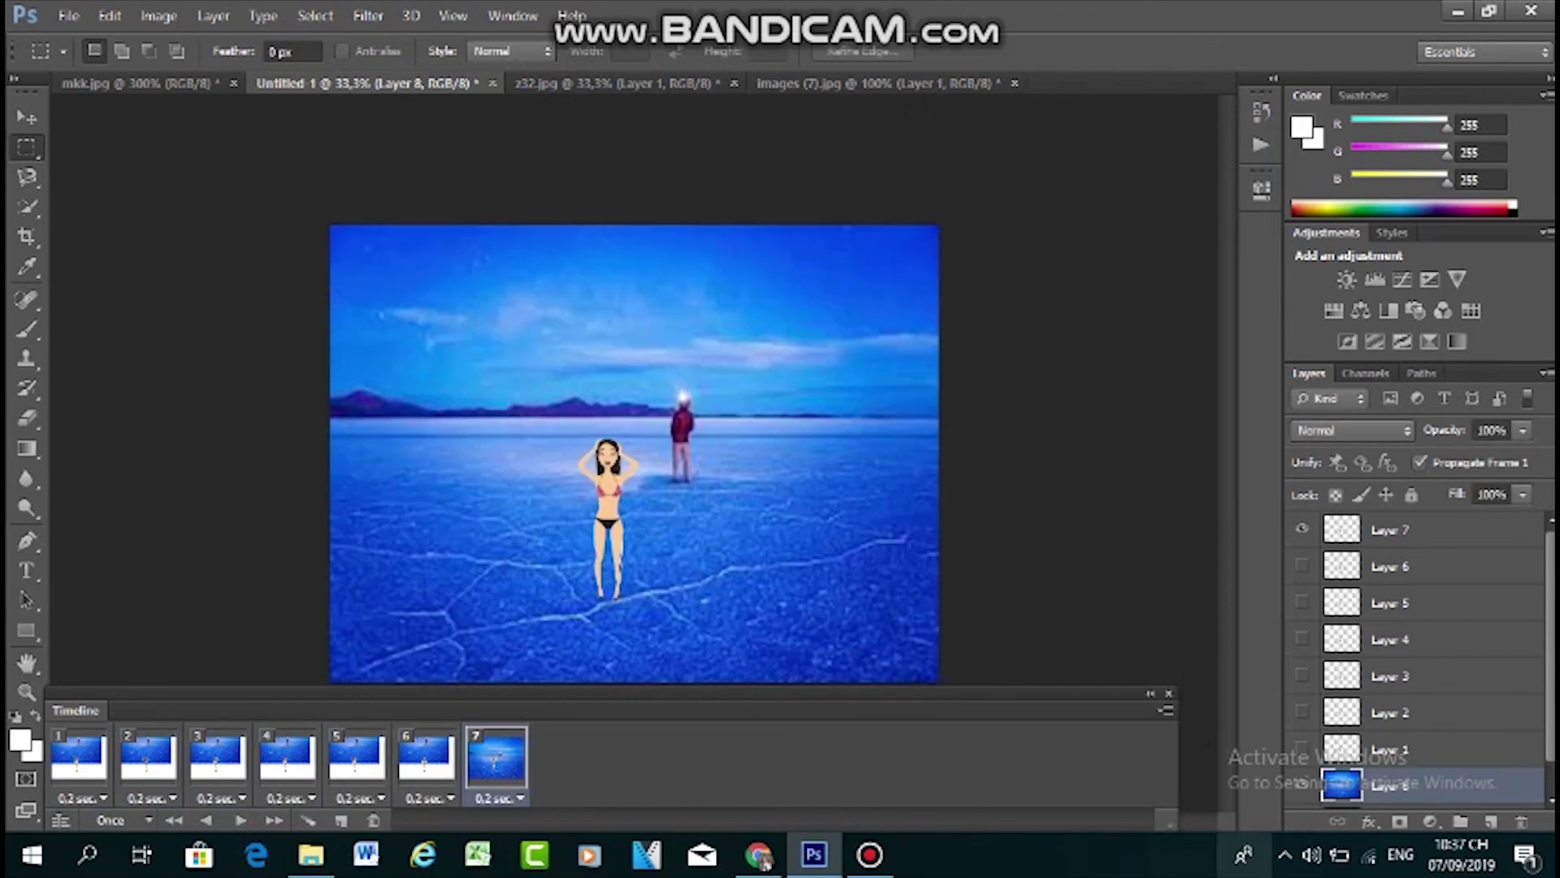
pyautogui.click(427, 758)
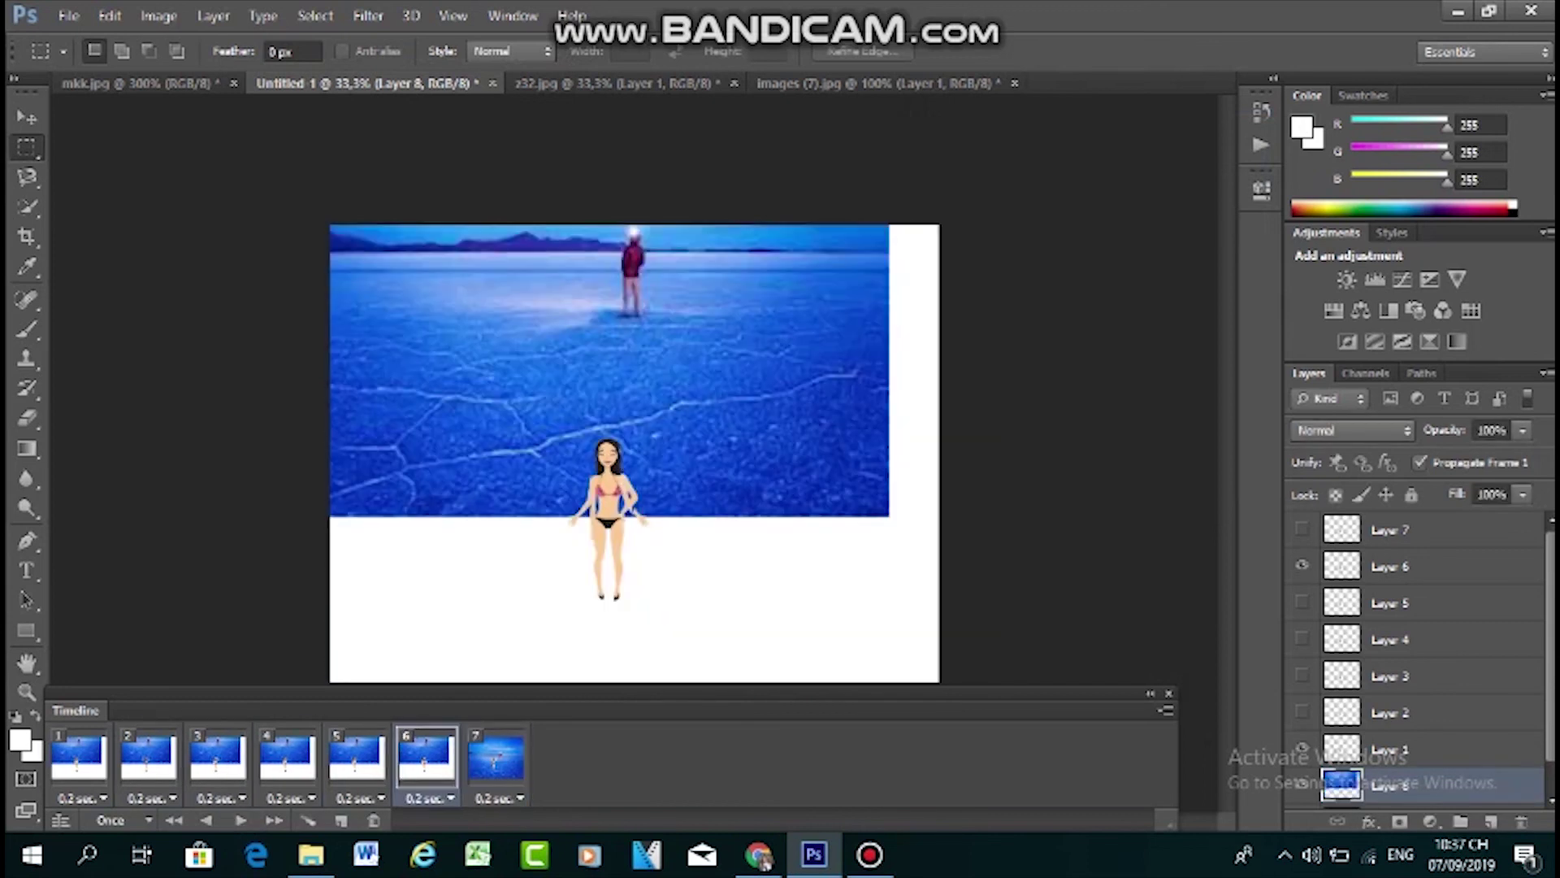
pyautogui.click(27, 117)
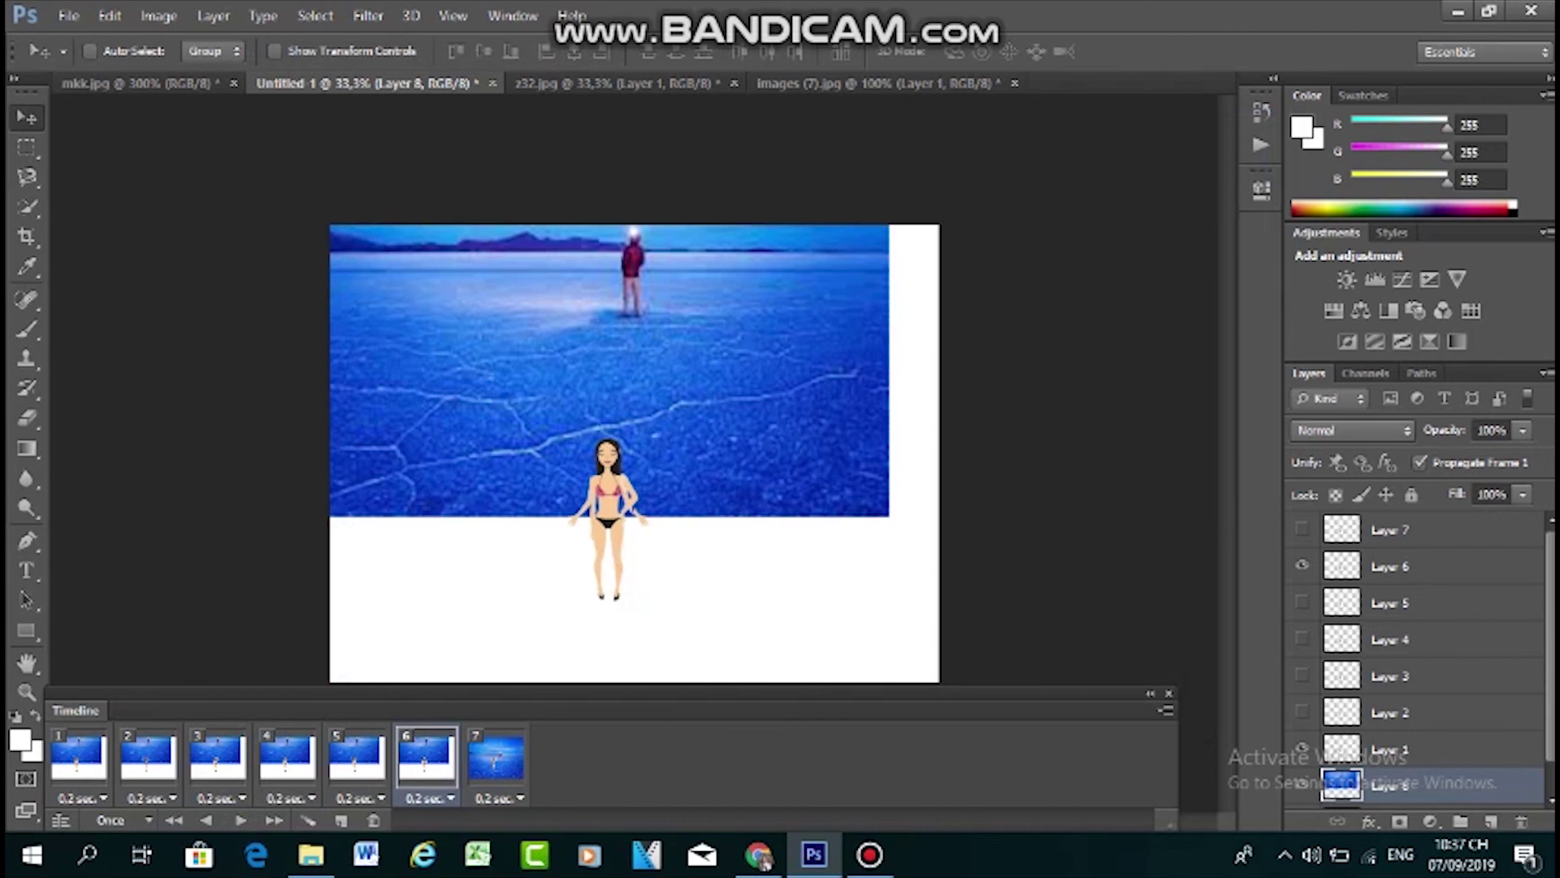
pyautogui.moveTo(626, 370); pyautogui.dragTo(676, 392)
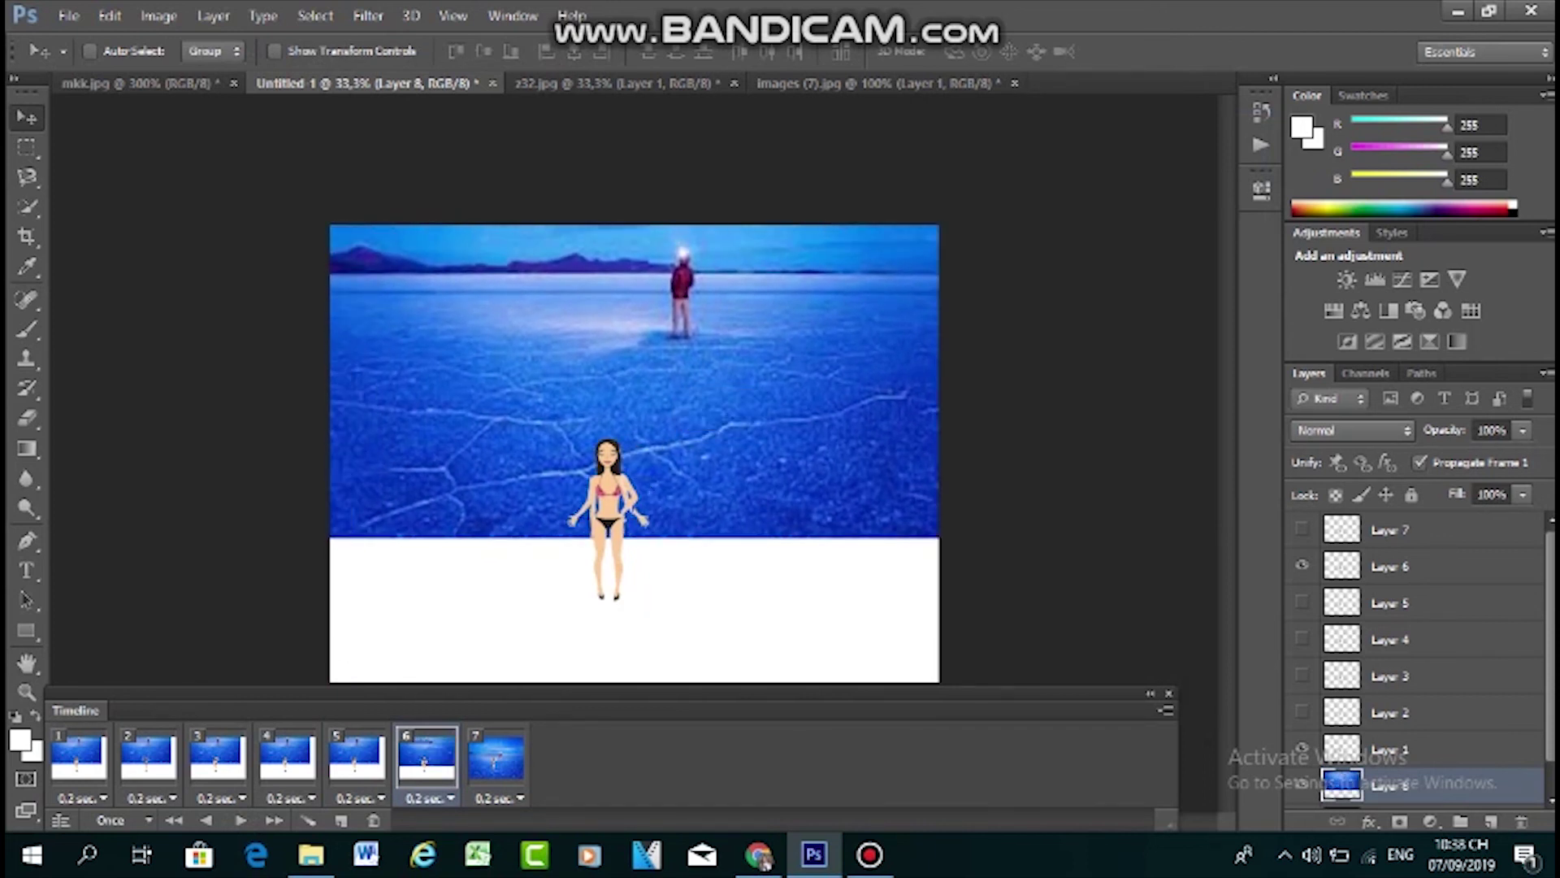
pyautogui.hotkey('ctrl', 't')
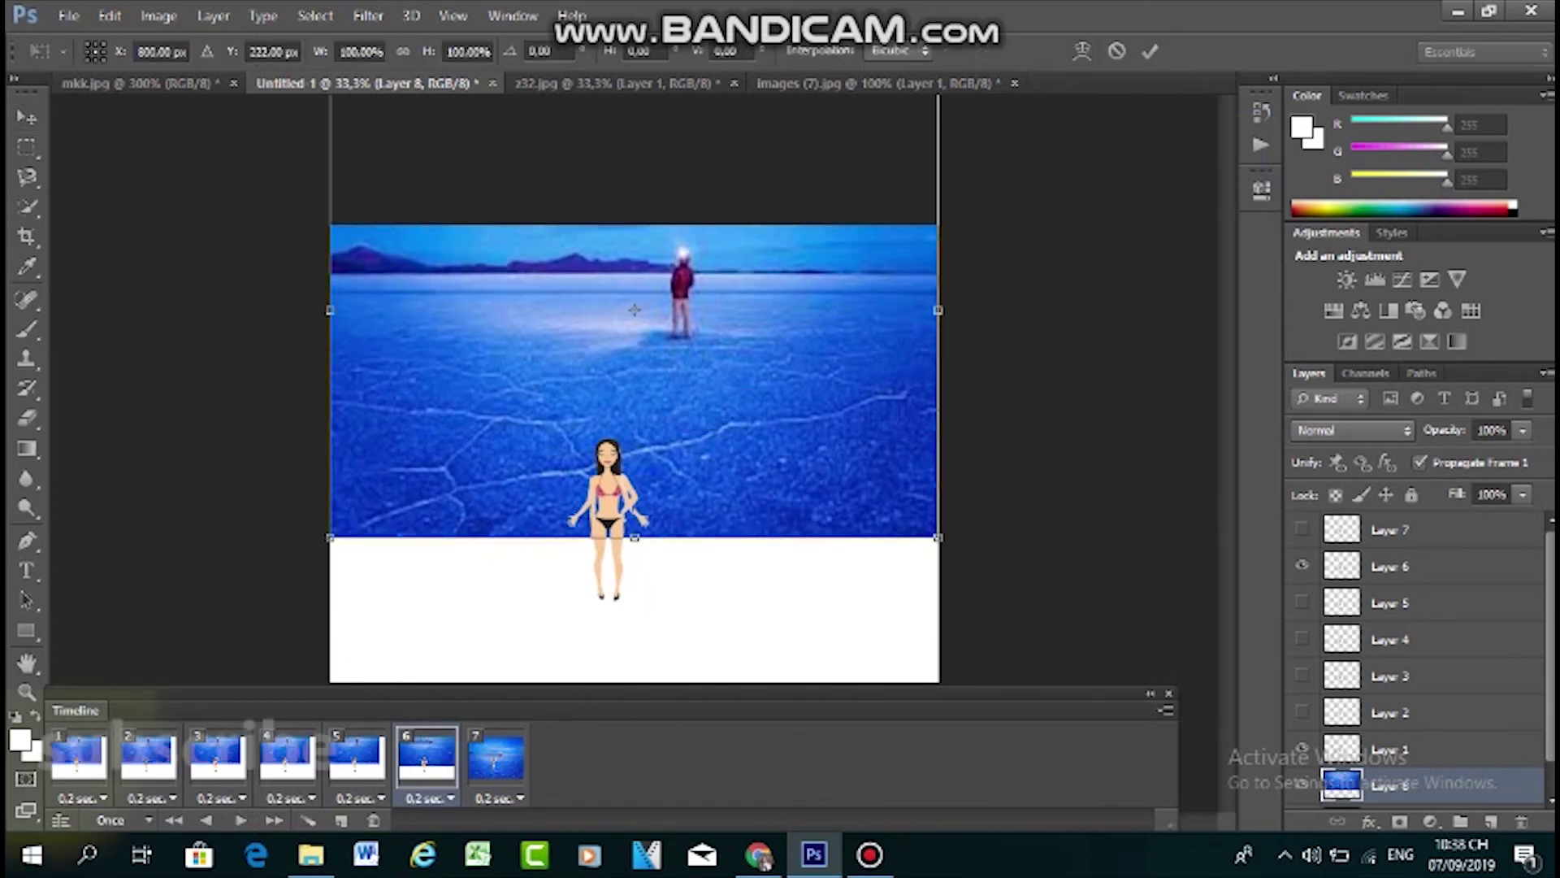
pyautogui.moveTo(635, 537); pyautogui.dragTo(634, 711)
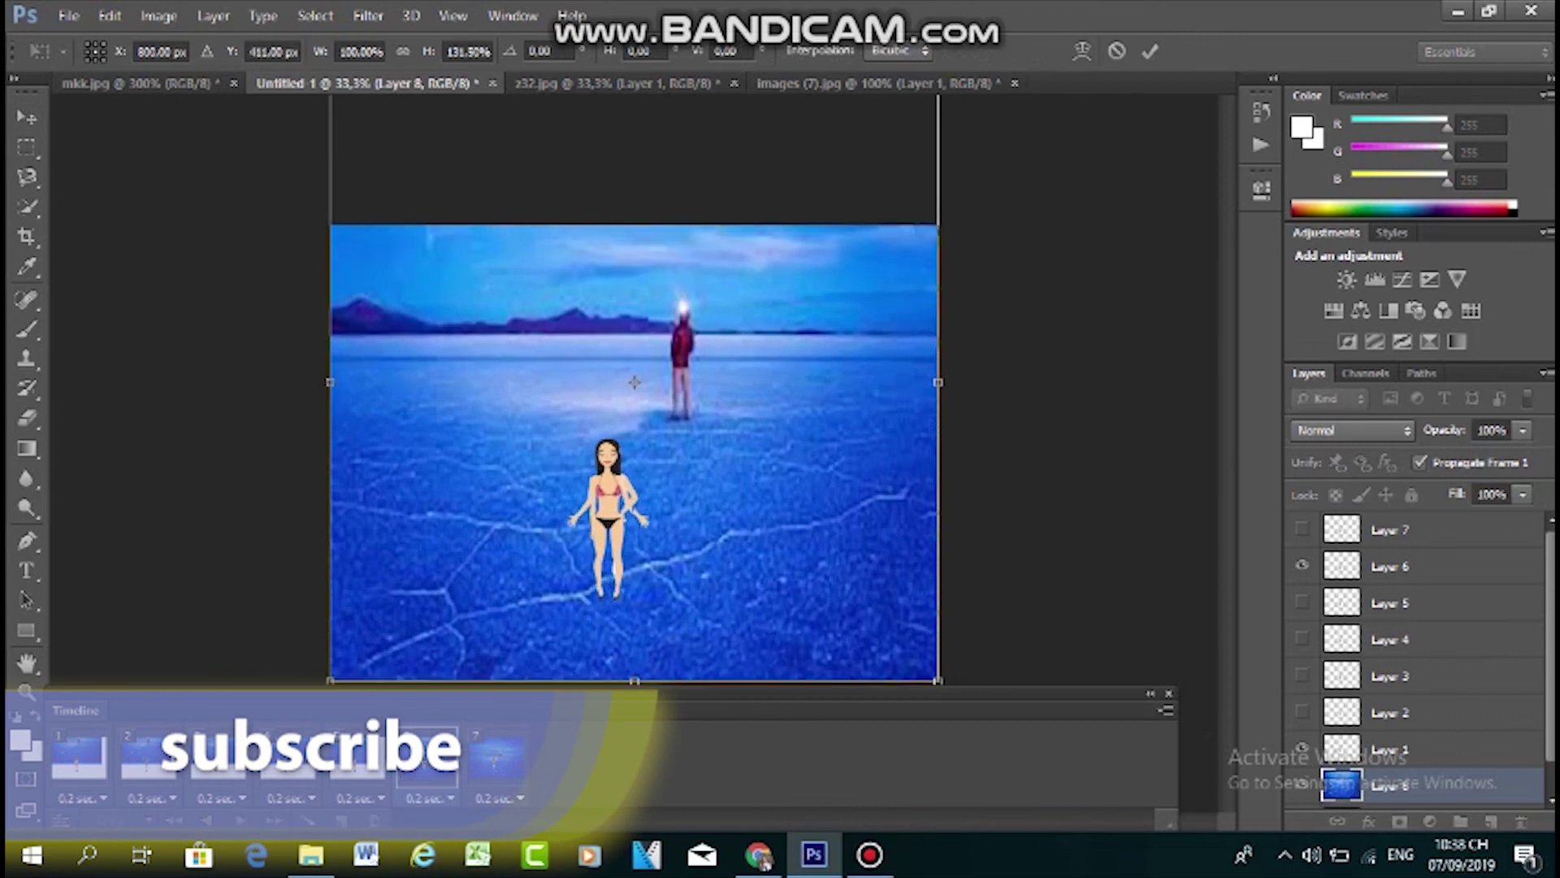
pyautogui.moveTo(635, 382); pyautogui.dragTo(634, 504)
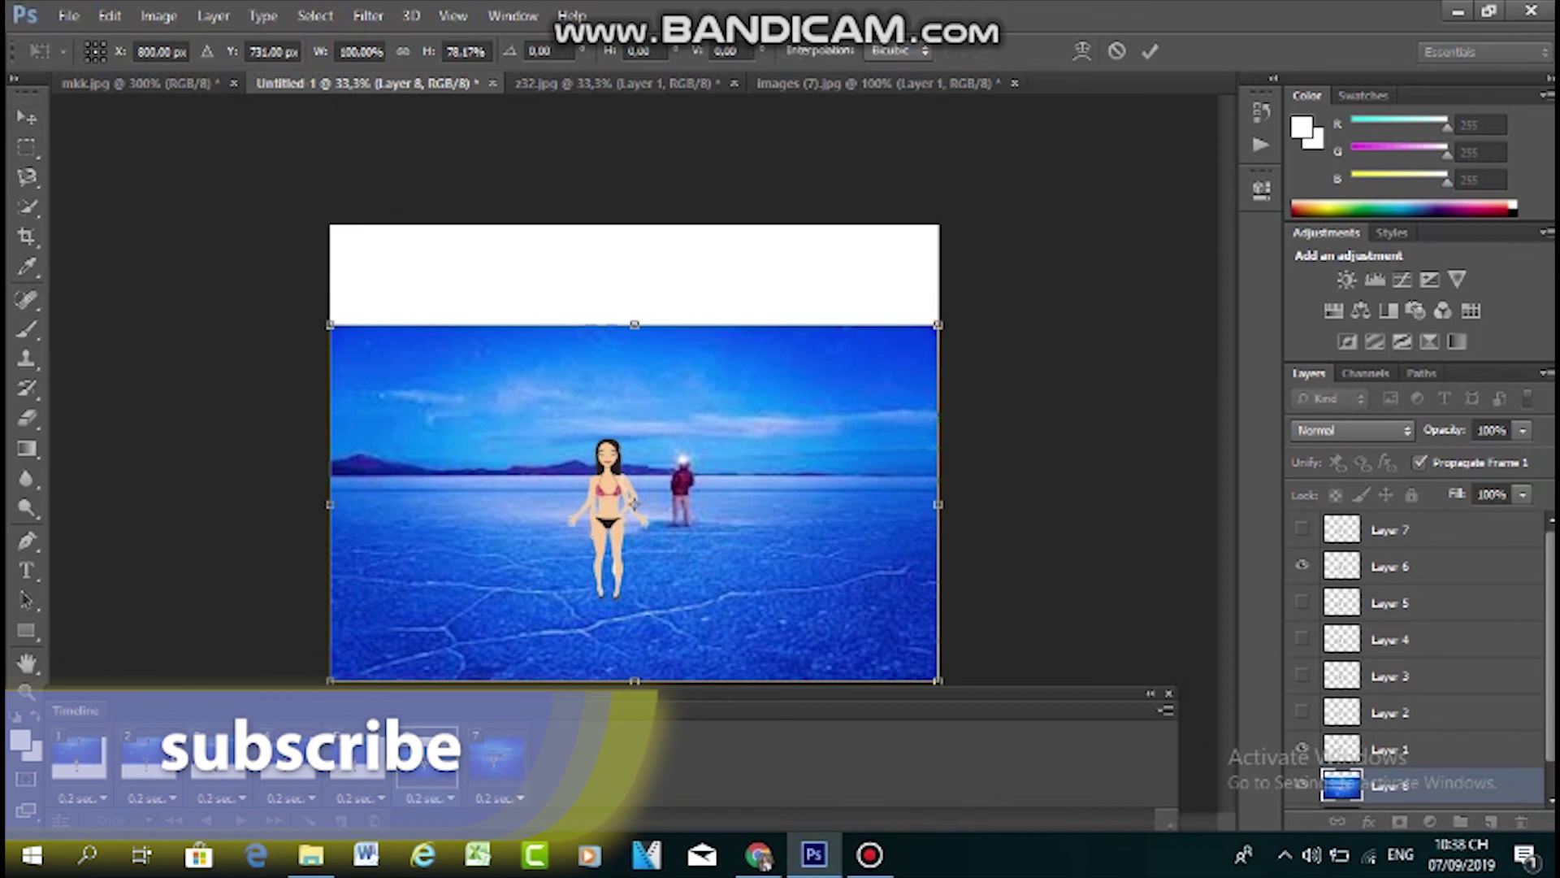
pyautogui.moveTo(635, 324); pyautogui.dragTo(635, 225)
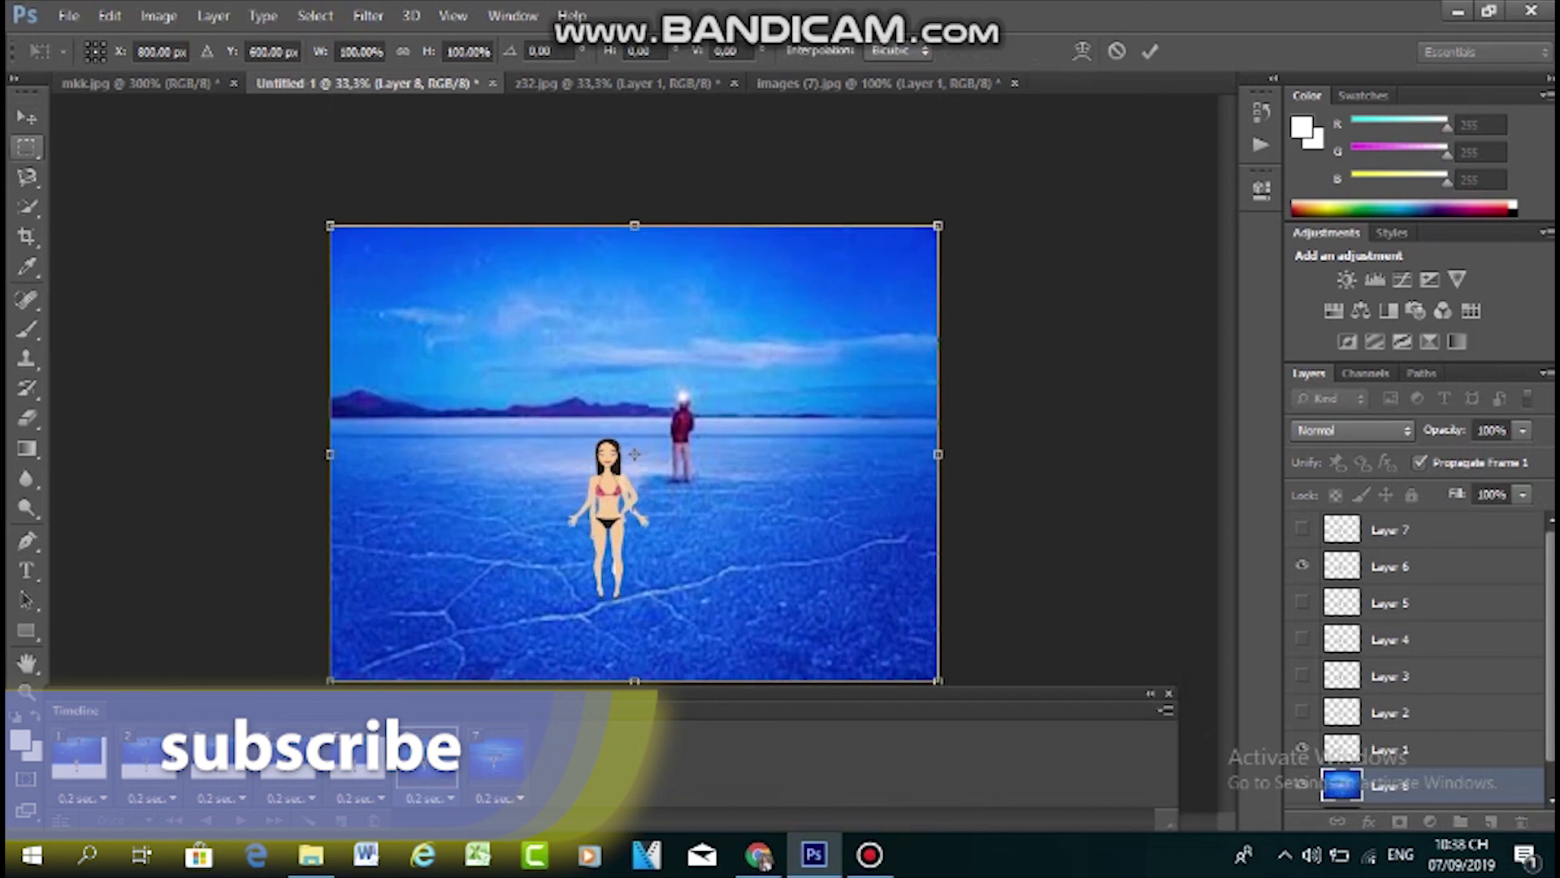
pyautogui.press('m')
pyautogui.click(749, 327)
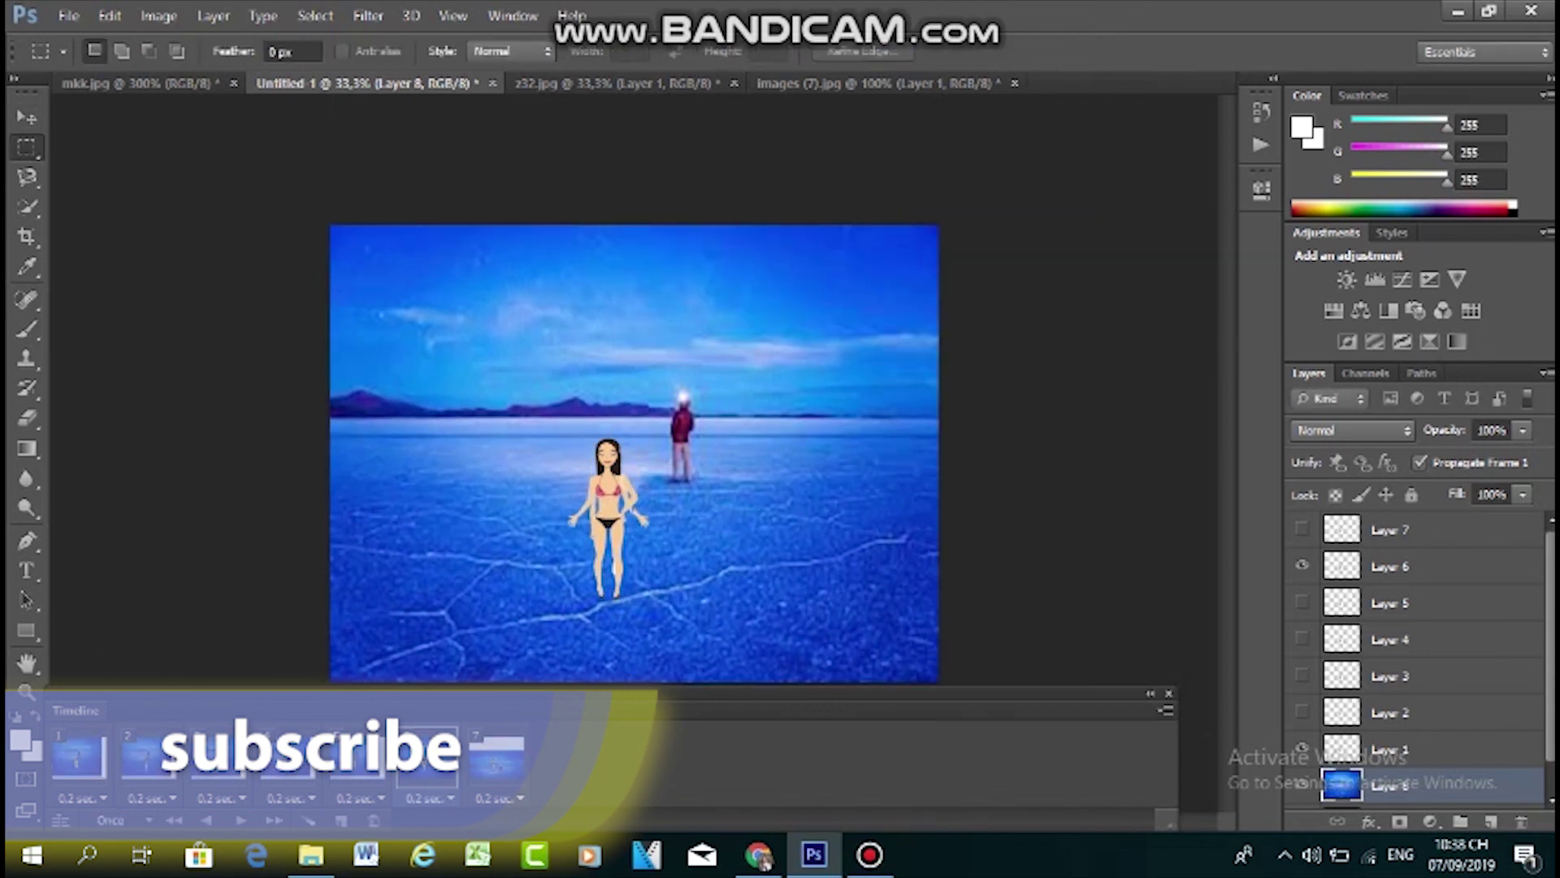
# In frame 7, stretch the blue photo upward to the canvas's upper edge, about 131.5% high, and apply the transformation
pyautogui.click(497, 761)
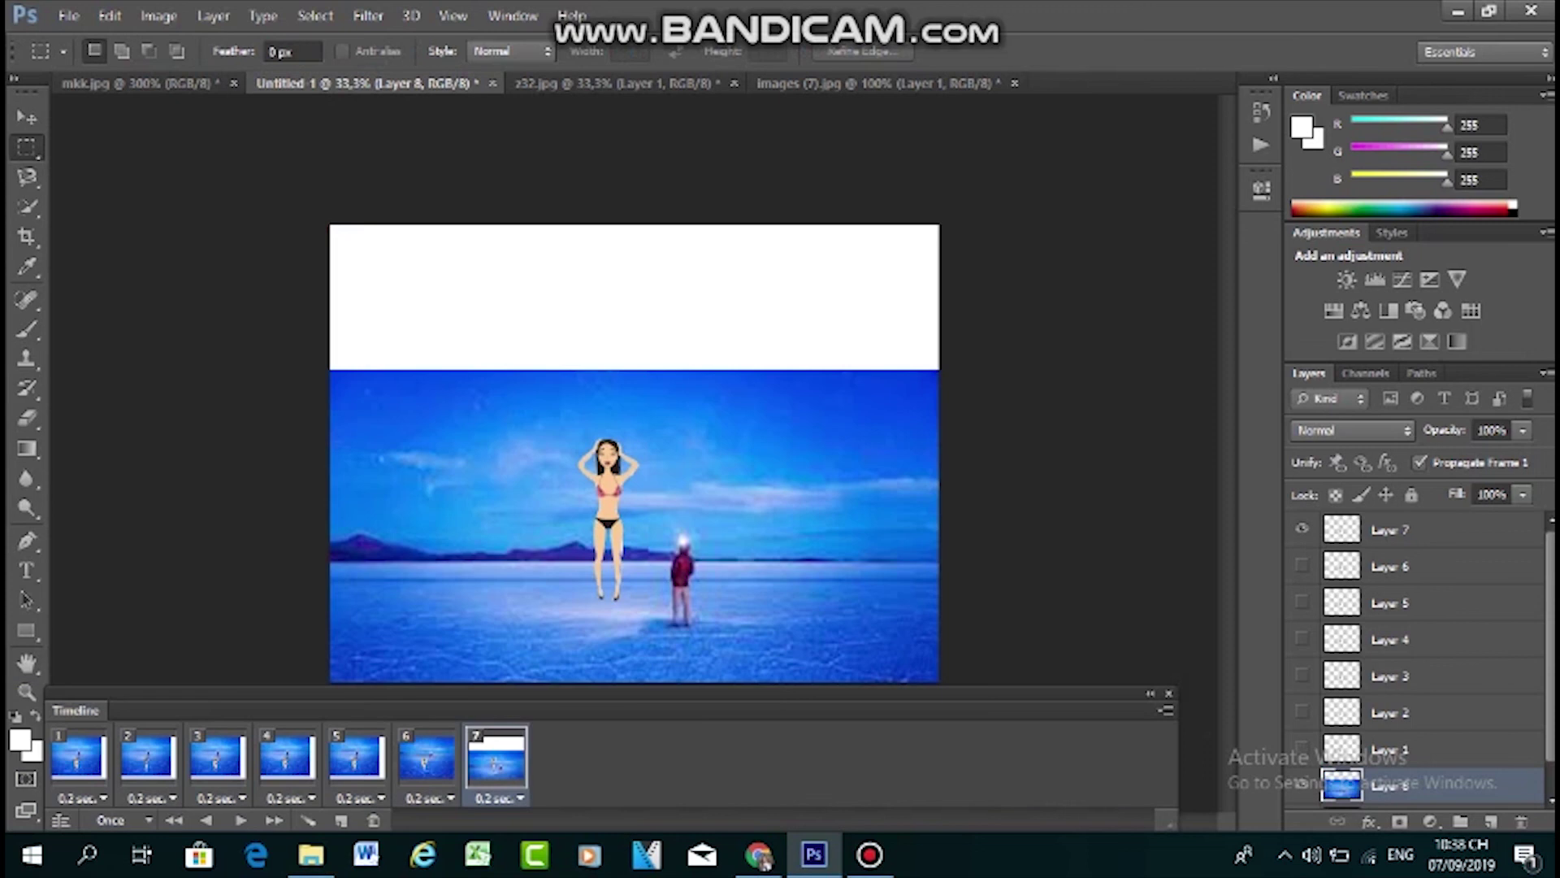
pyautogui.press('v')
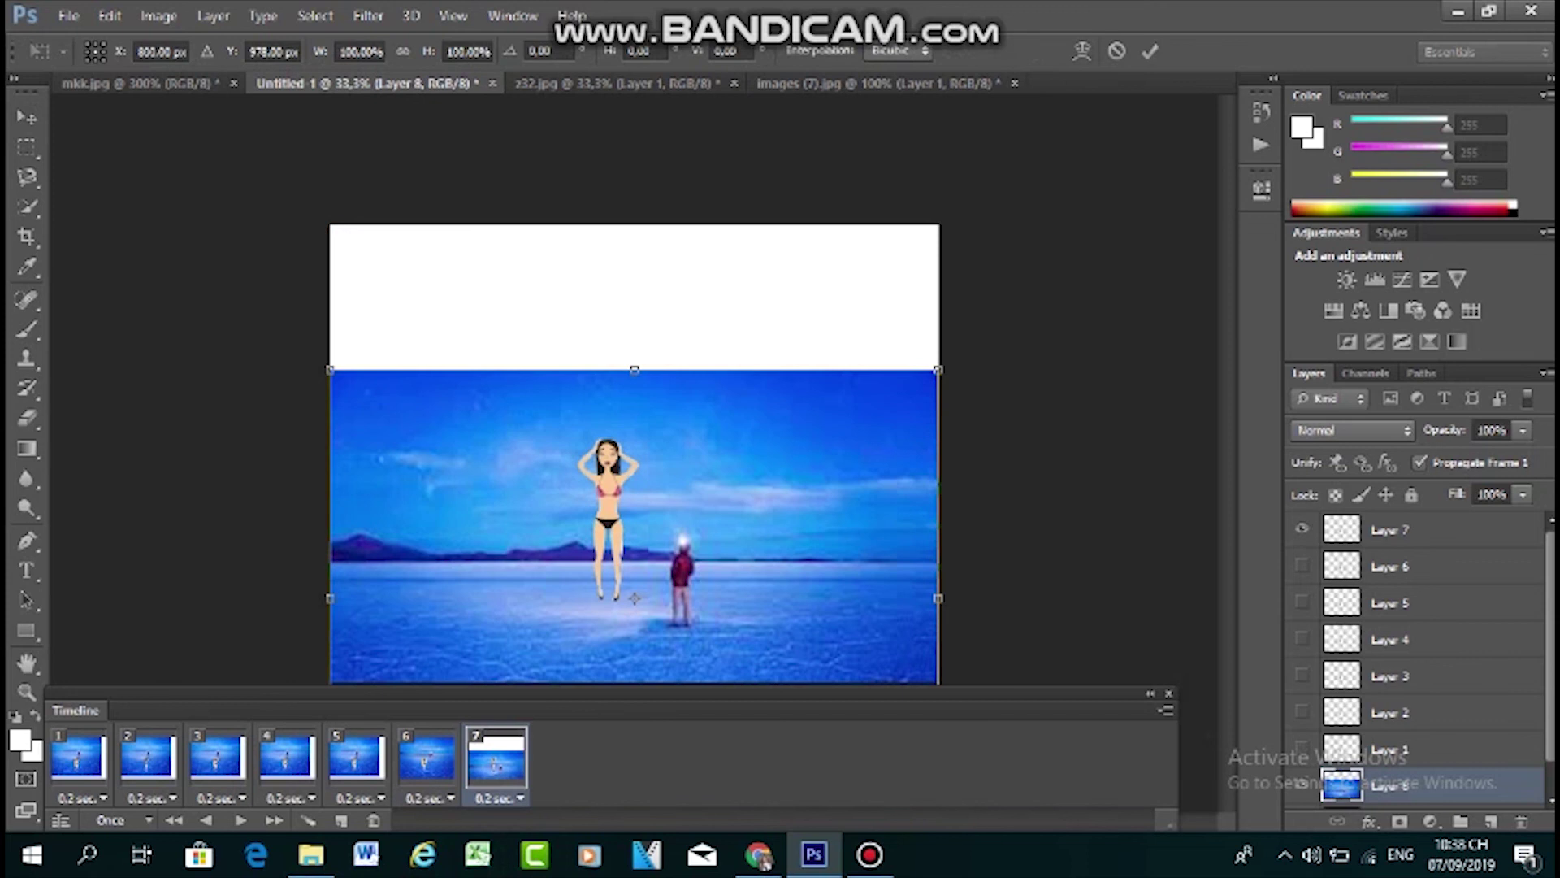
pyautogui.moveTo(634, 370); pyautogui.dragTo(635, 226)
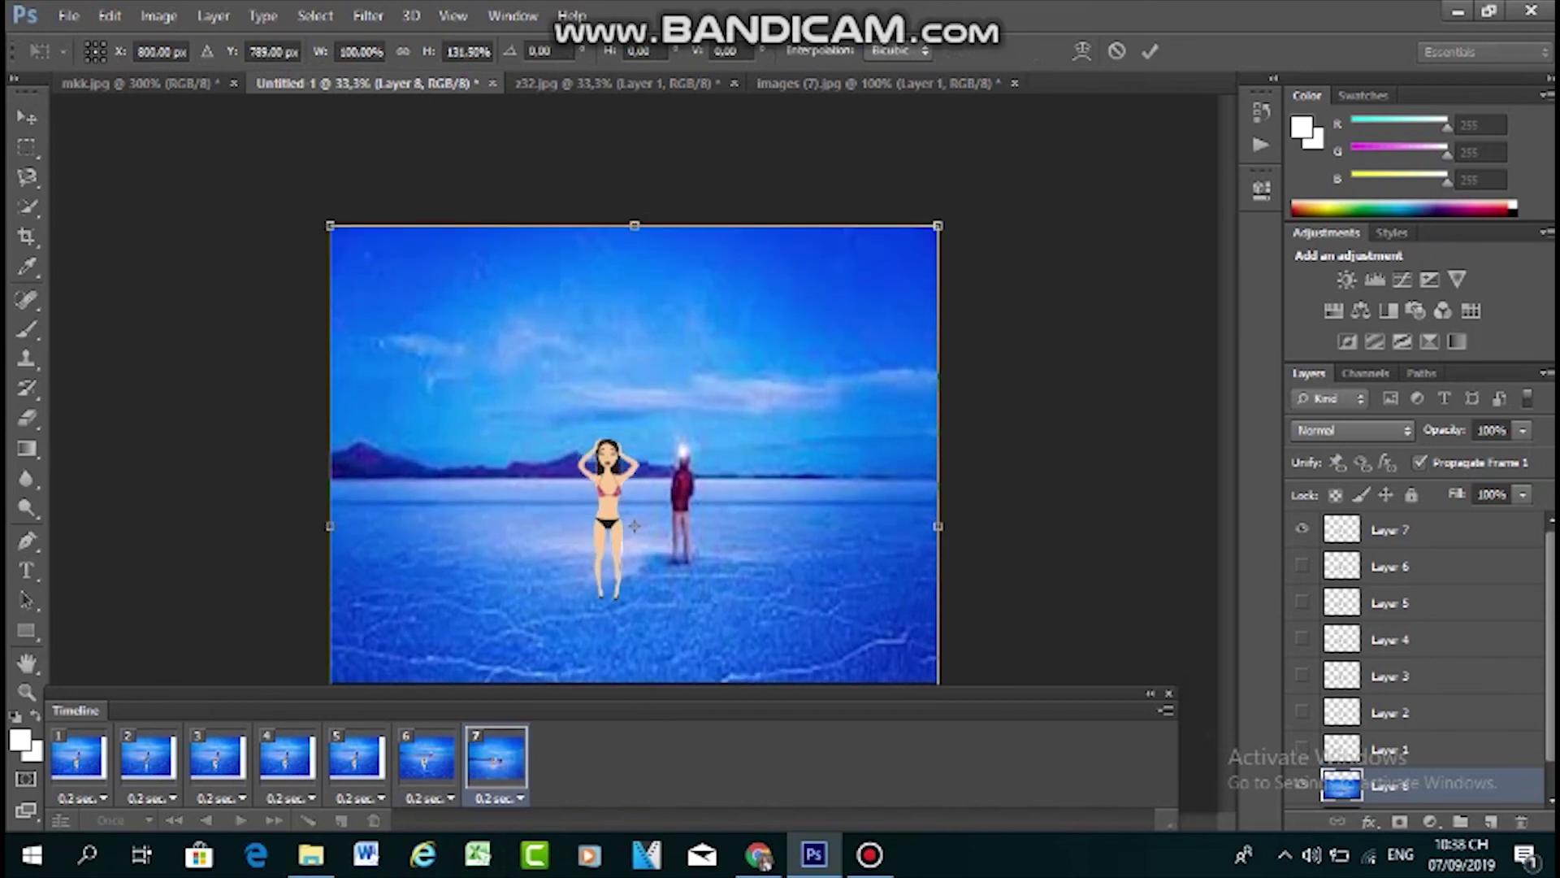
pyautogui.click(27, 147)
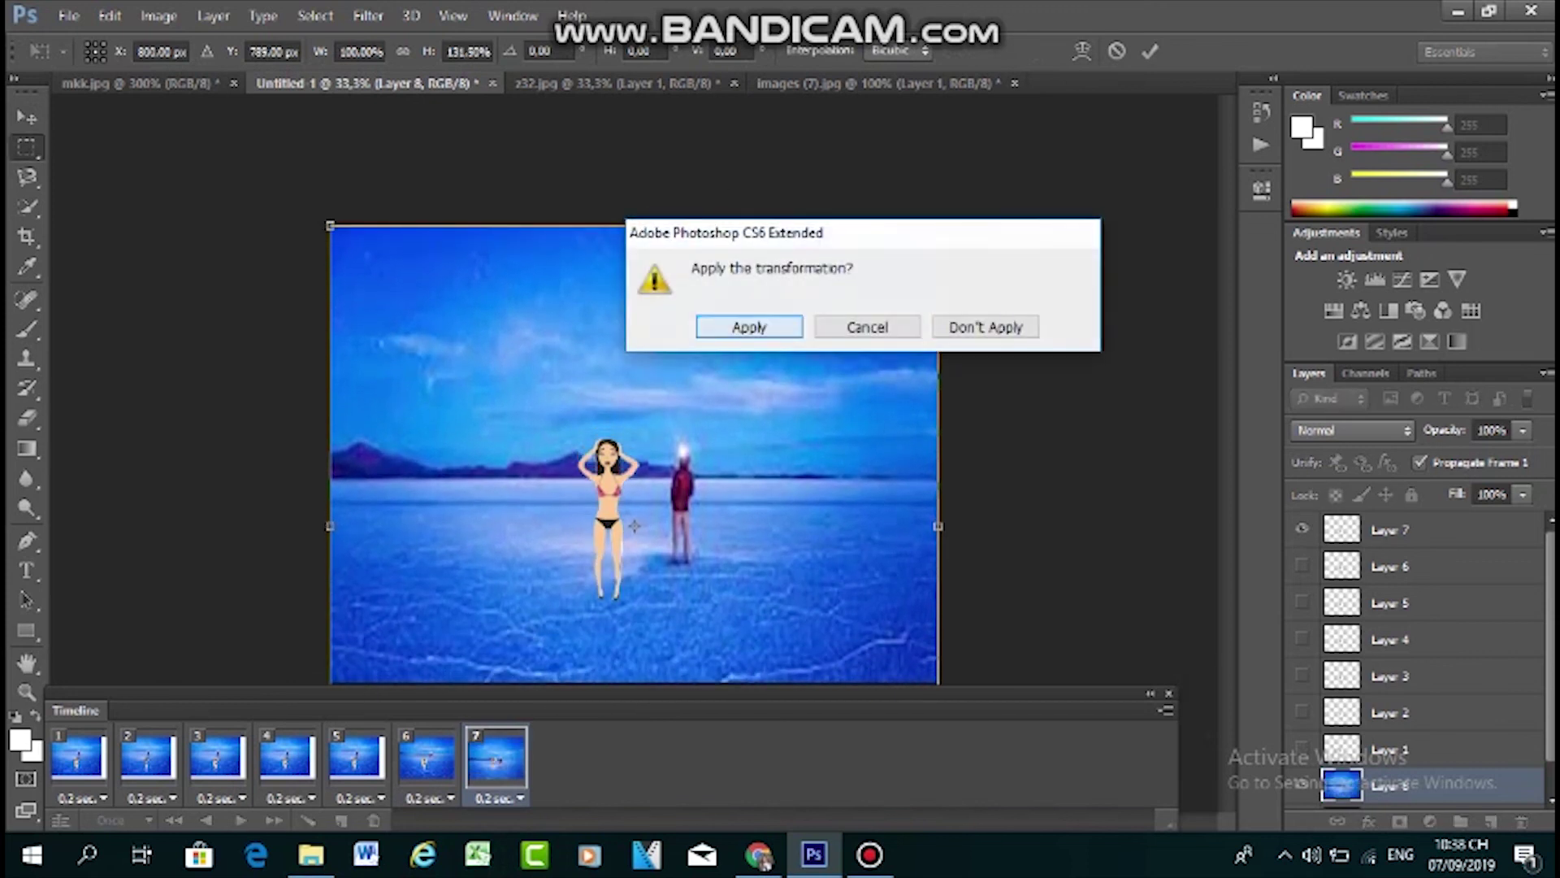
pyautogui.click(749, 327)
# In frame 5, scale the blue photo to about 92% width and 84% height and align it with the canvas's lower edge
pyautogui.click(356, 761)
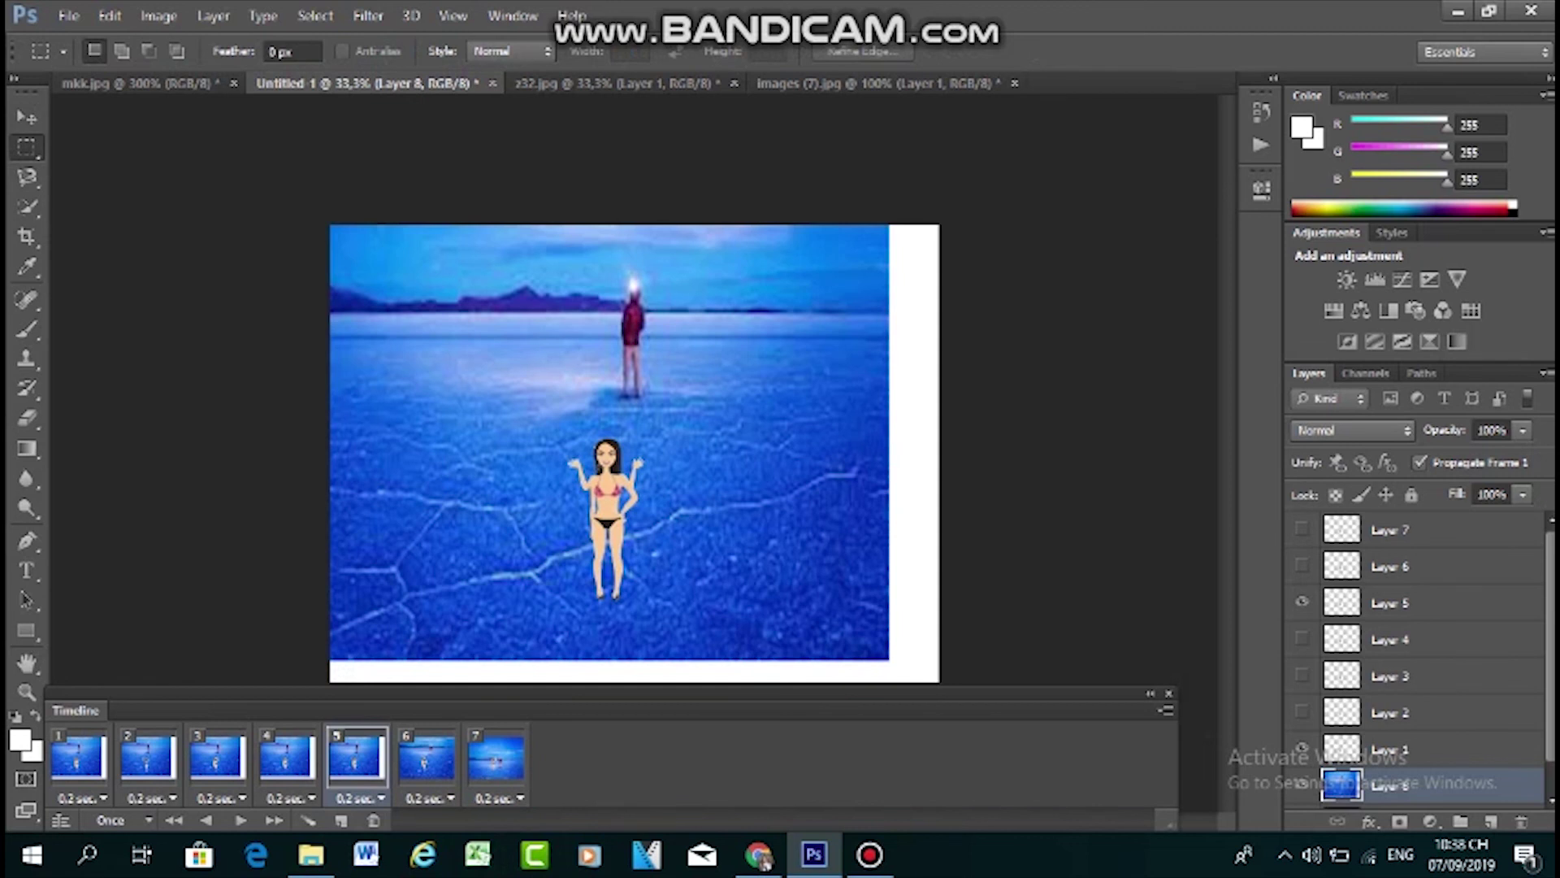
pyautogui.hotkey('ctrl', 't')
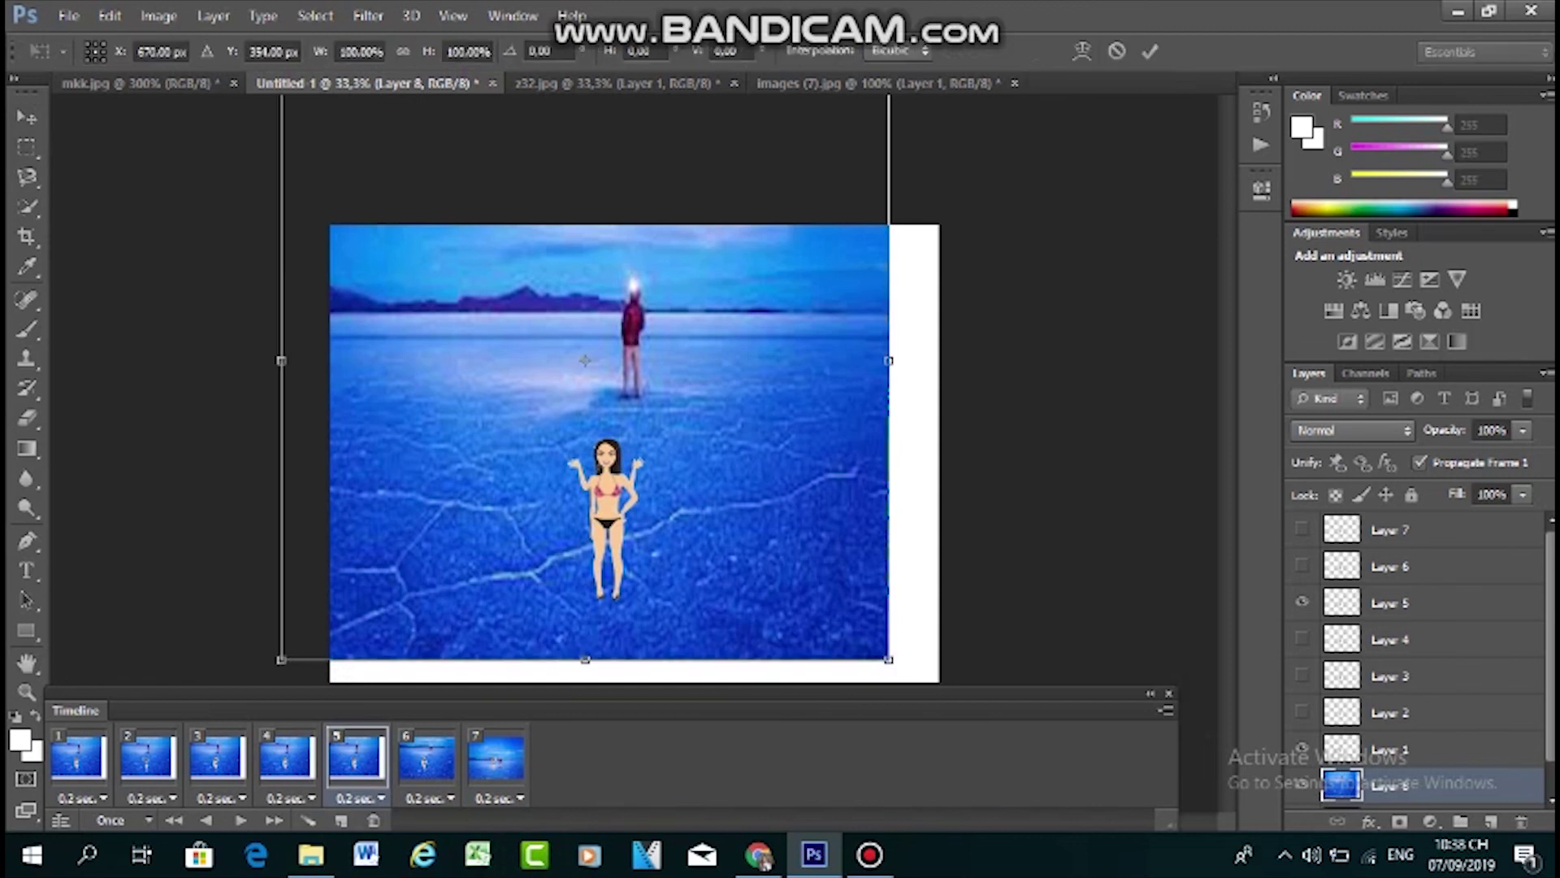
pyautogui.moveTo(281, 360); pyautogui.dragTo(329, 360)
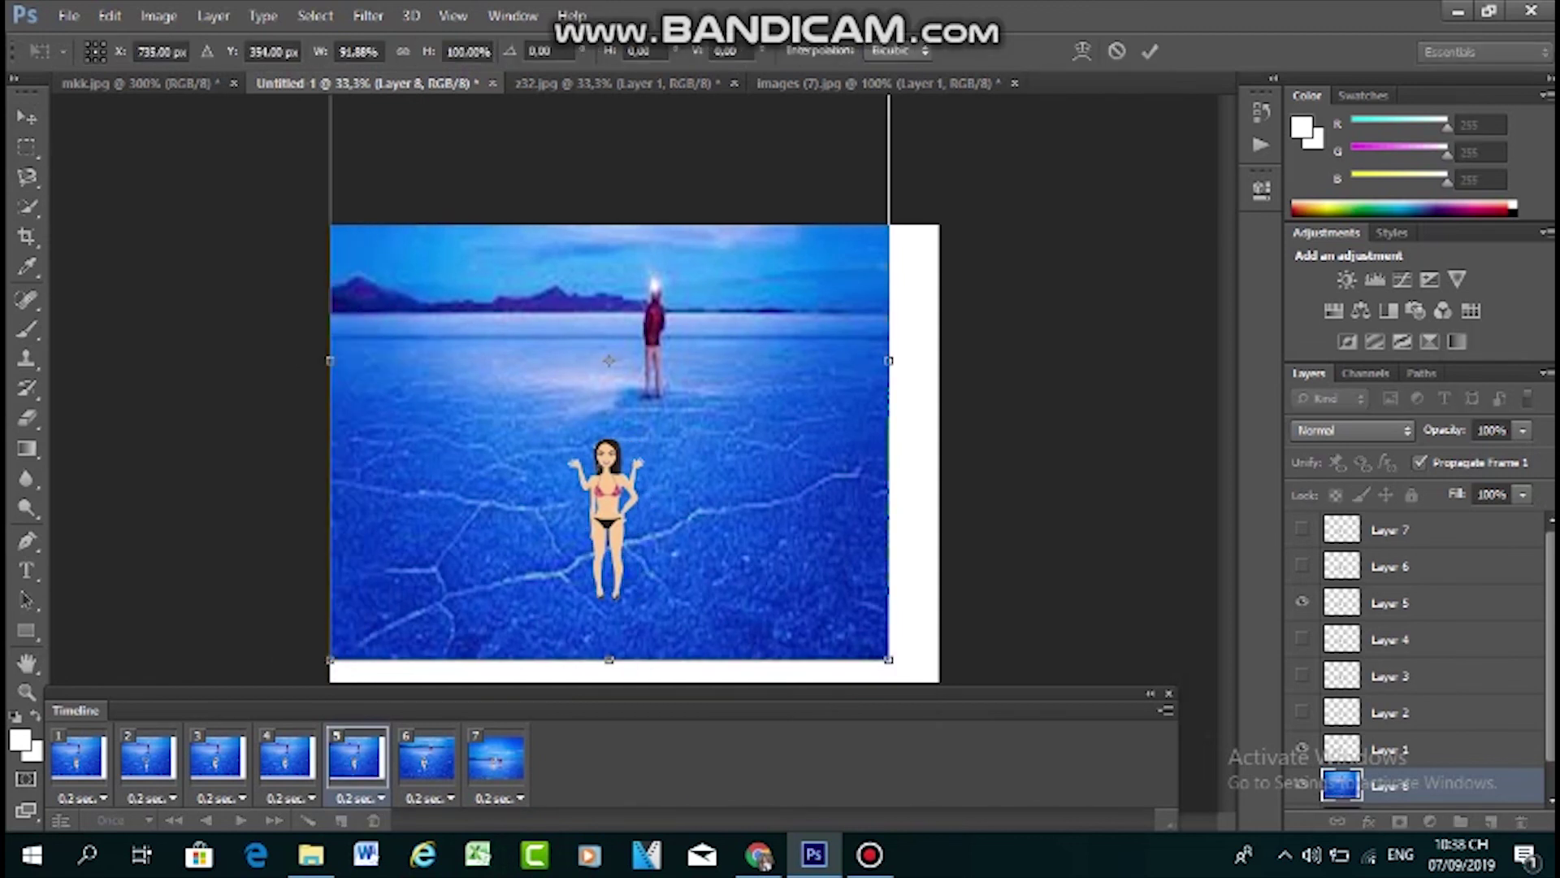
pyautogui.moveTo(610, 659); pyautogui.dragTo(609, 681)
pyautogui.moveTo(601, 349); pyautogui.dragTo(606, 429)
pyautogui.moveTo(613, 176); pyautogui.dragTo(614, 225)
pyautogui.hotkey('ctrl', '-')
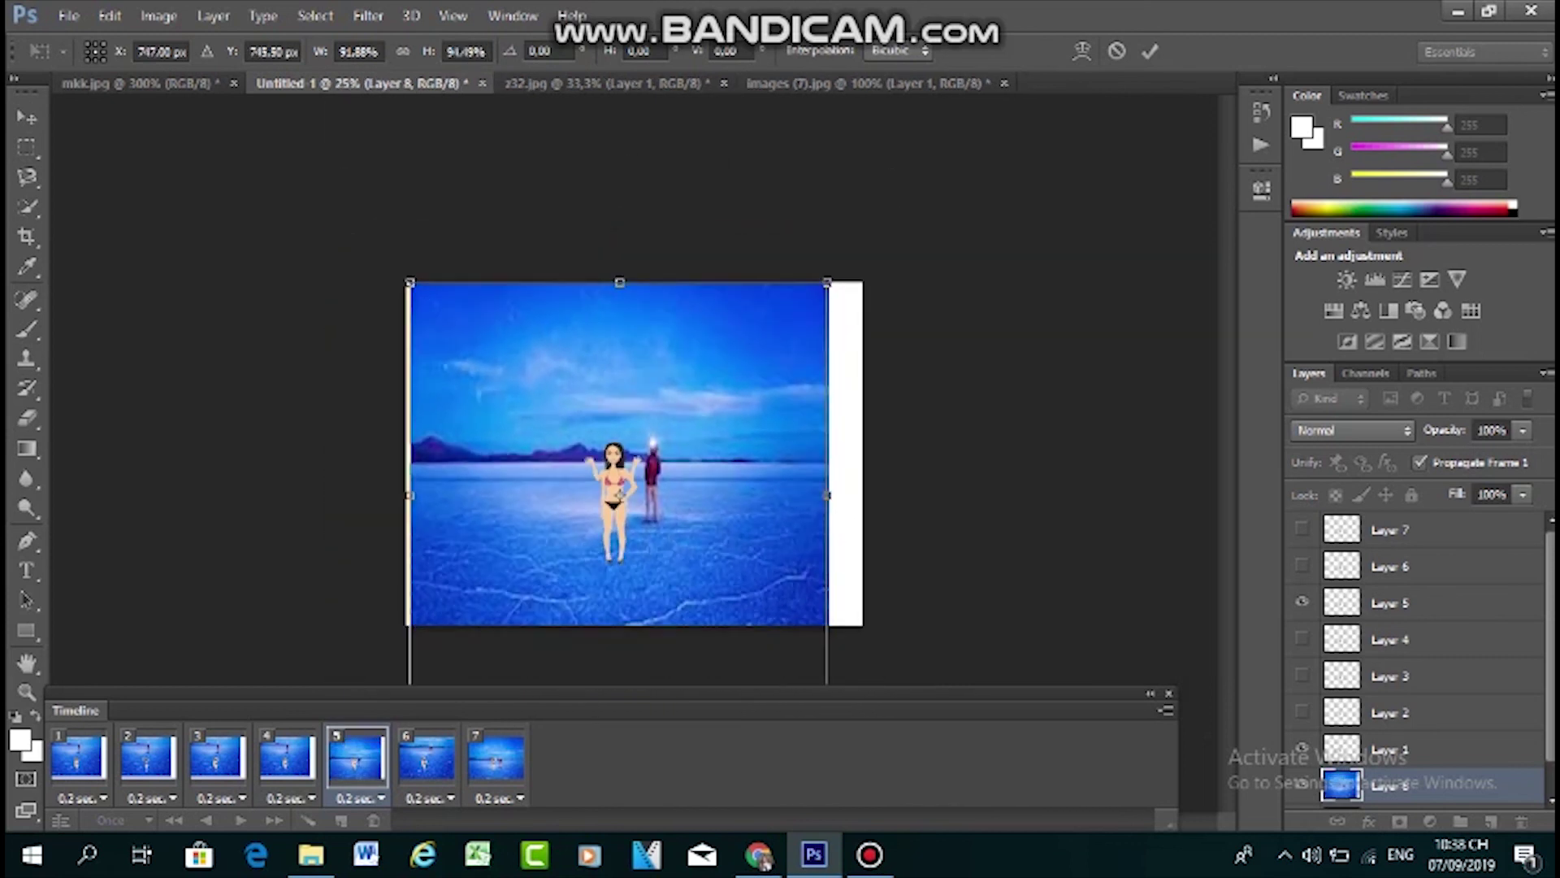
pyautogui.moveTo(625, 283); pyautogui.dragTo(626, 330)
pyautogui.moveTo(627, 480); pyautogui.dragTo(676, 391)
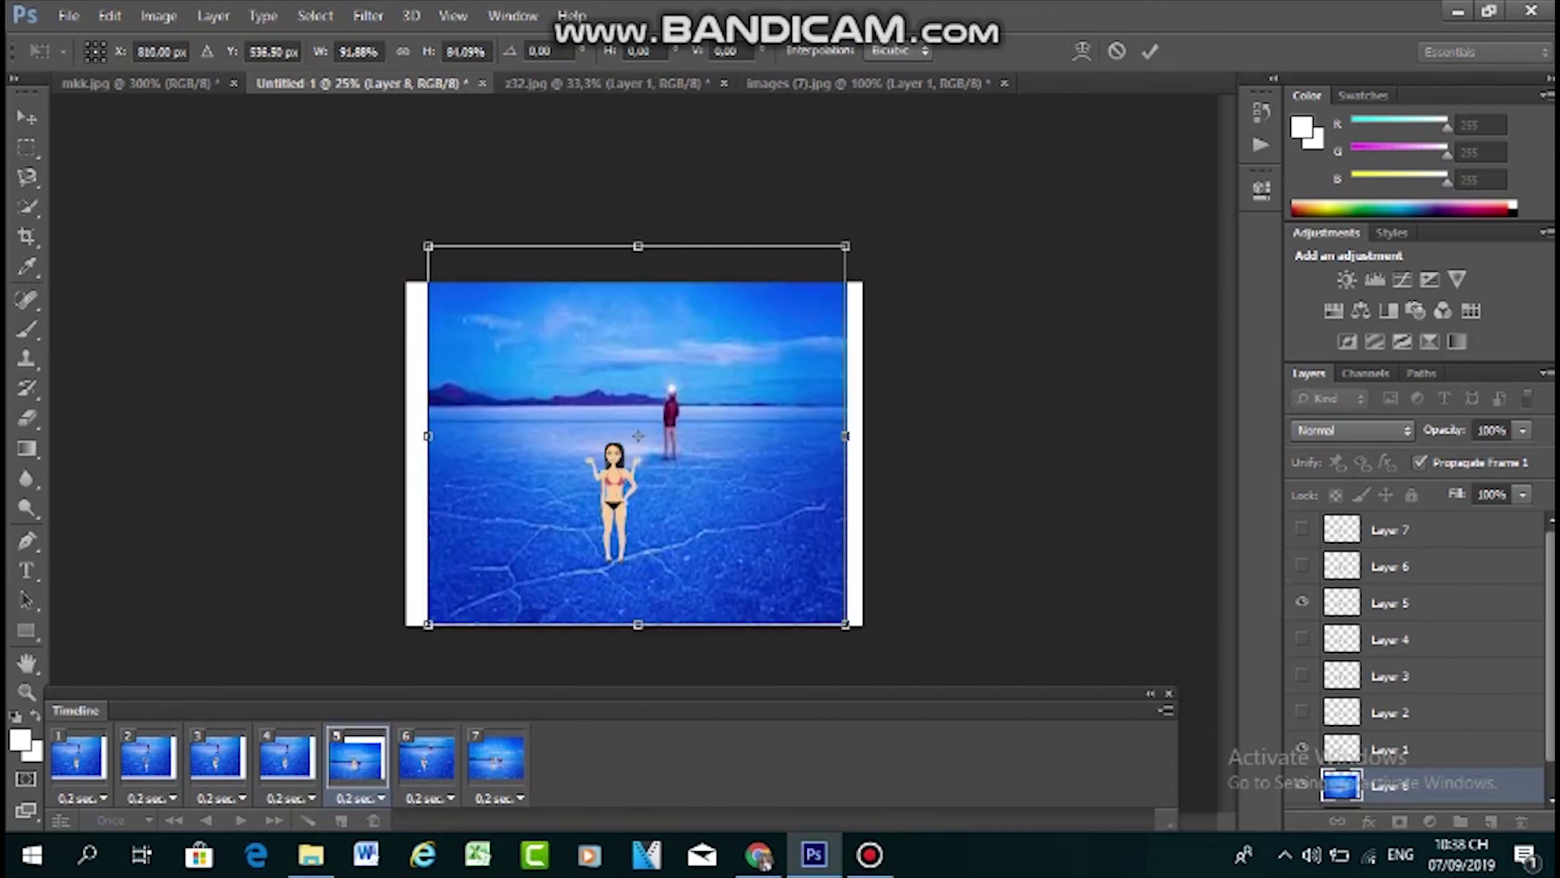
# Fit the blue photo to the canvas edges at 100% width and about 76% height, apply the transformation, and switch to frame 7
pyautogui.moveTo(638, 246); pyautogui.dragTo(638, 282)
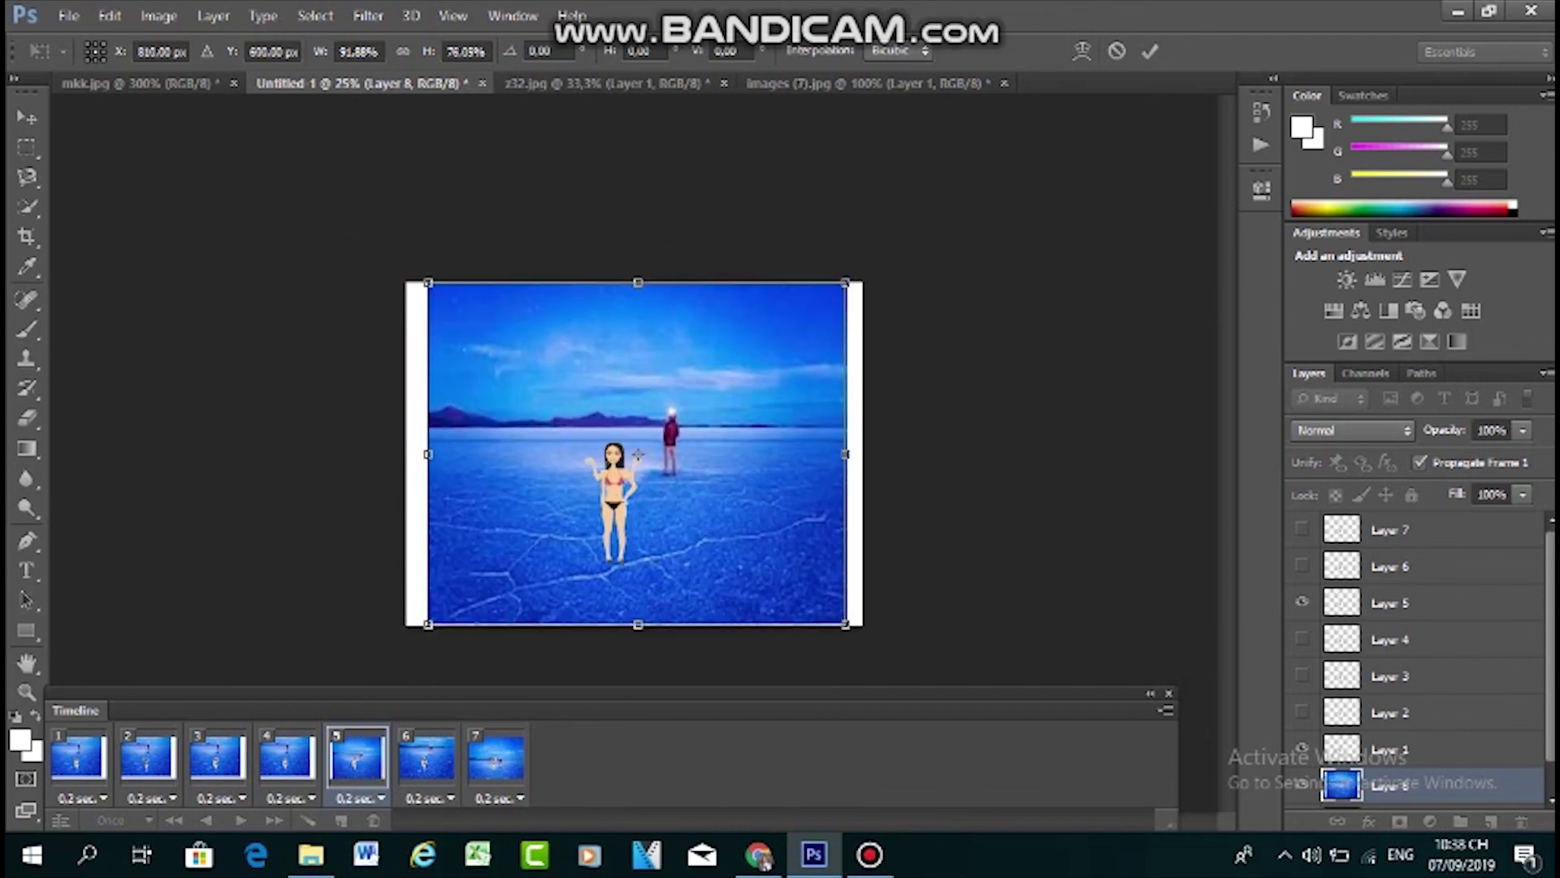
pyautogui.moveTo(429, 455); pyautogui.dragTo(406, 455)
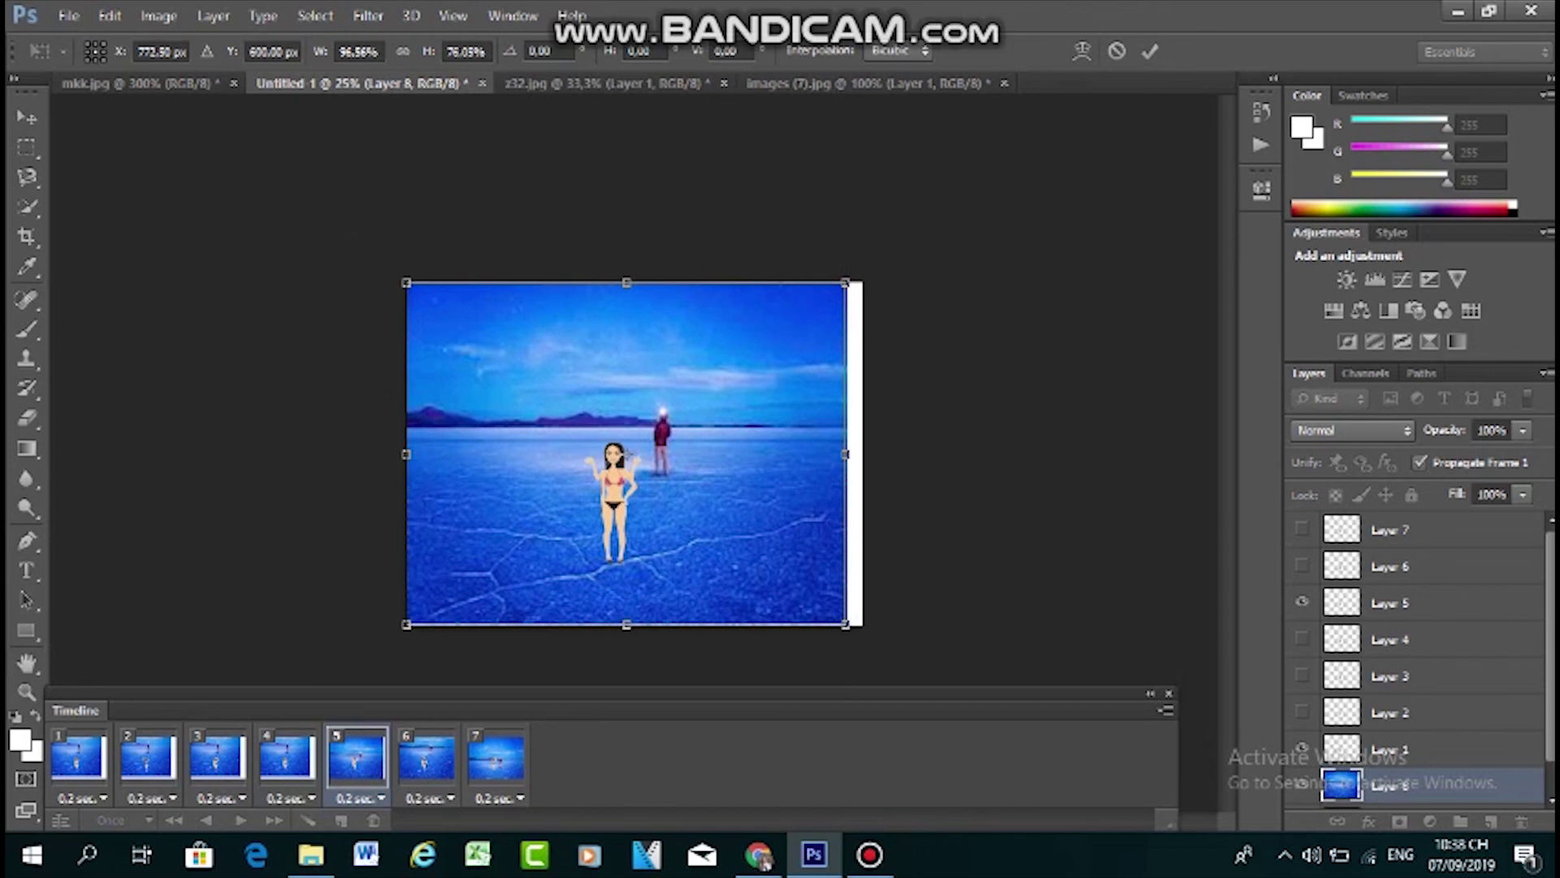
pyautogui.moveTo(846, 453); pyautogui.dragTo(862, 454)
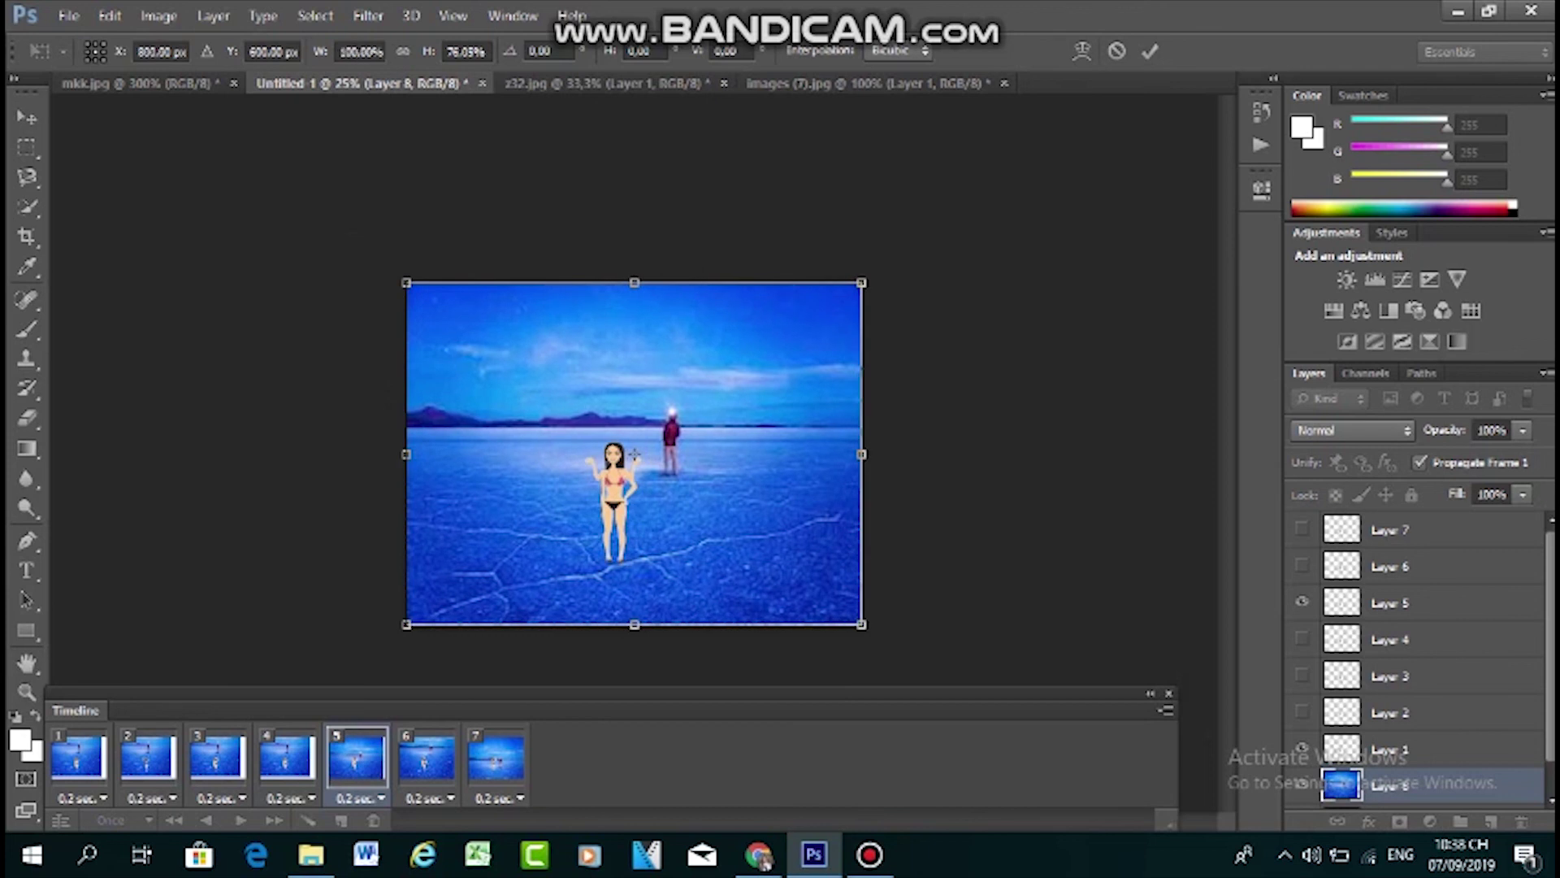
pyautogui.click(27, 147)
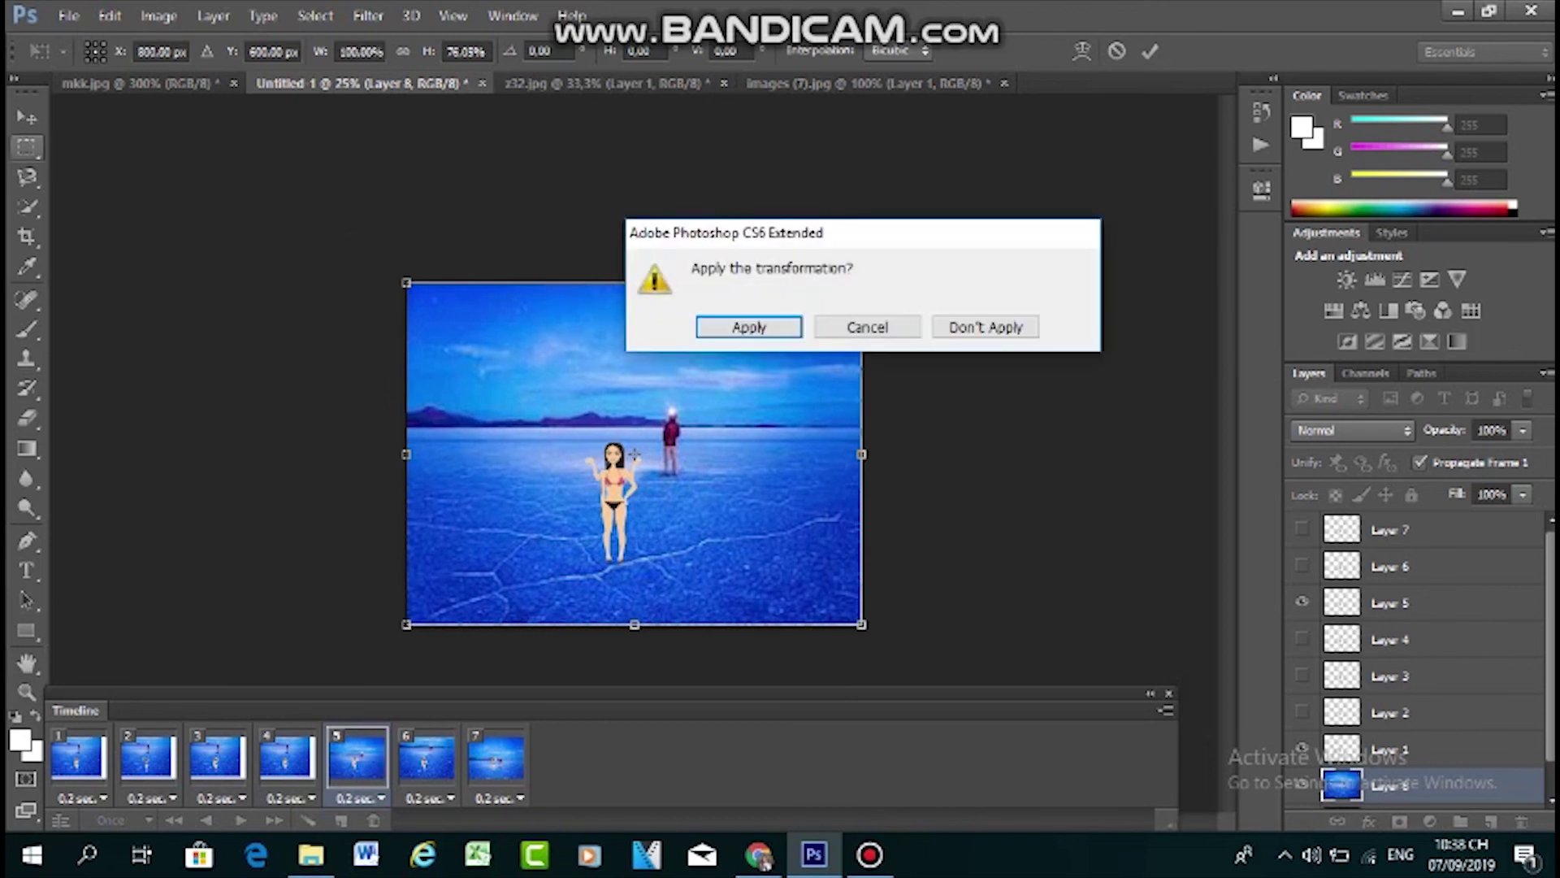
pyautogui.click(749, 327)
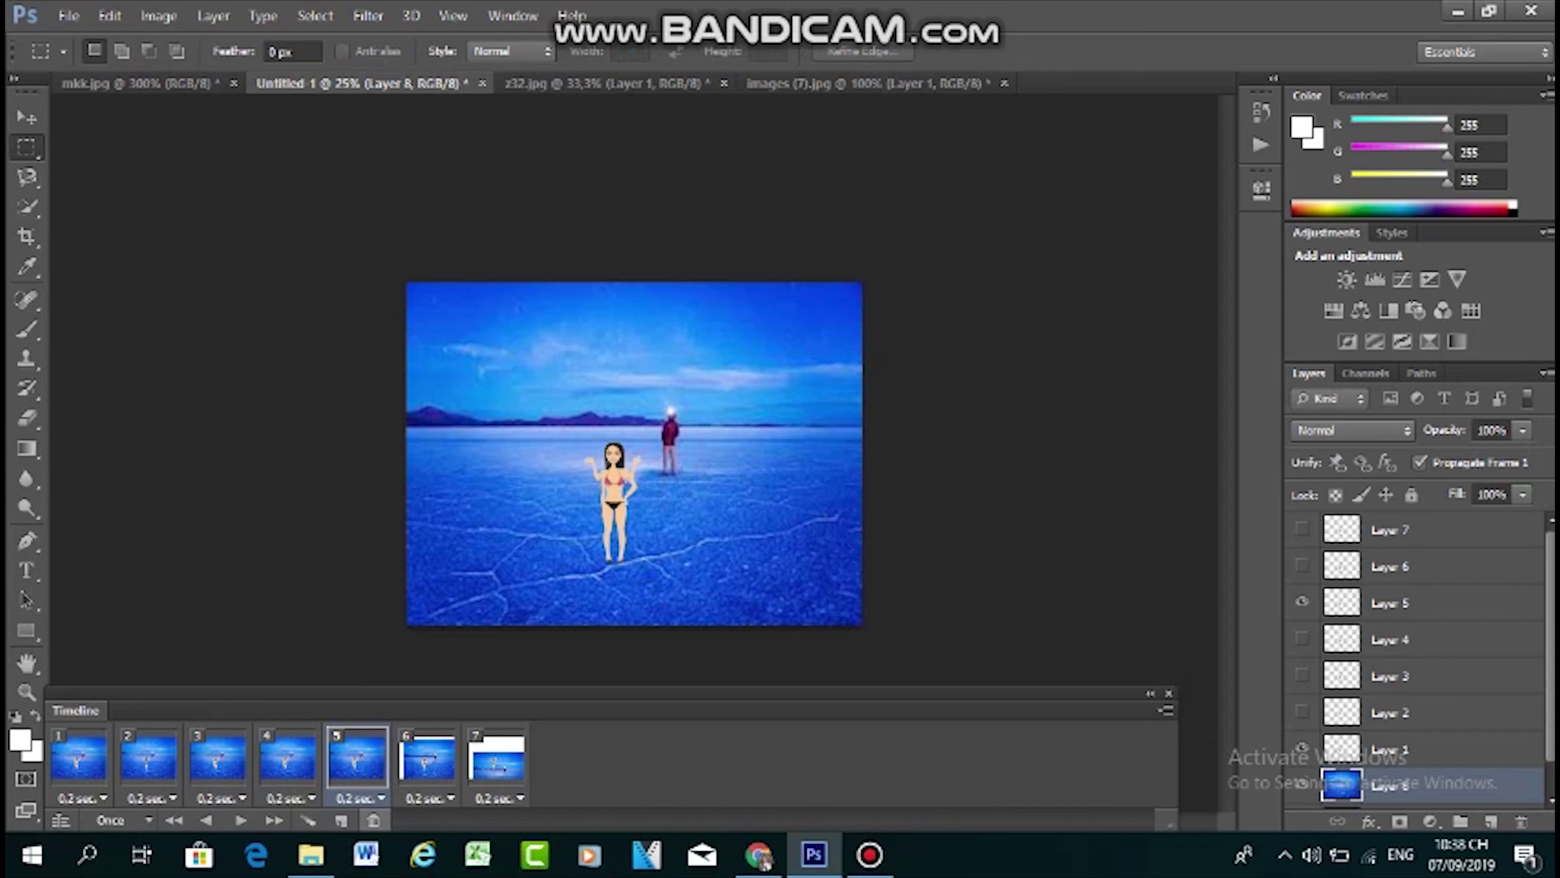
pyautogui.click(497, 757)
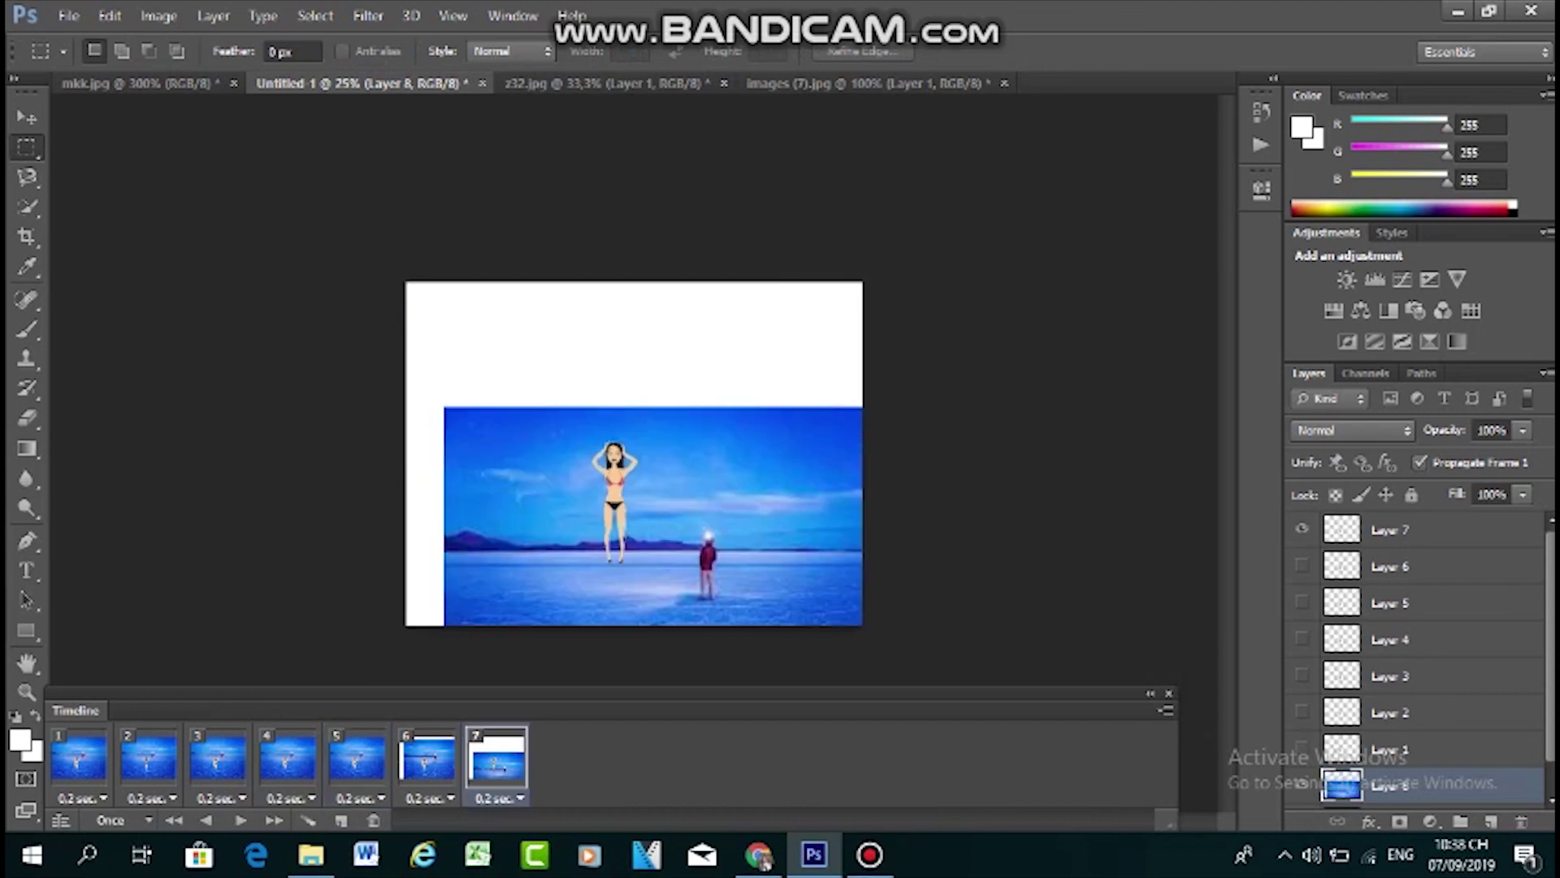
pyautogui.click(1391, 529)
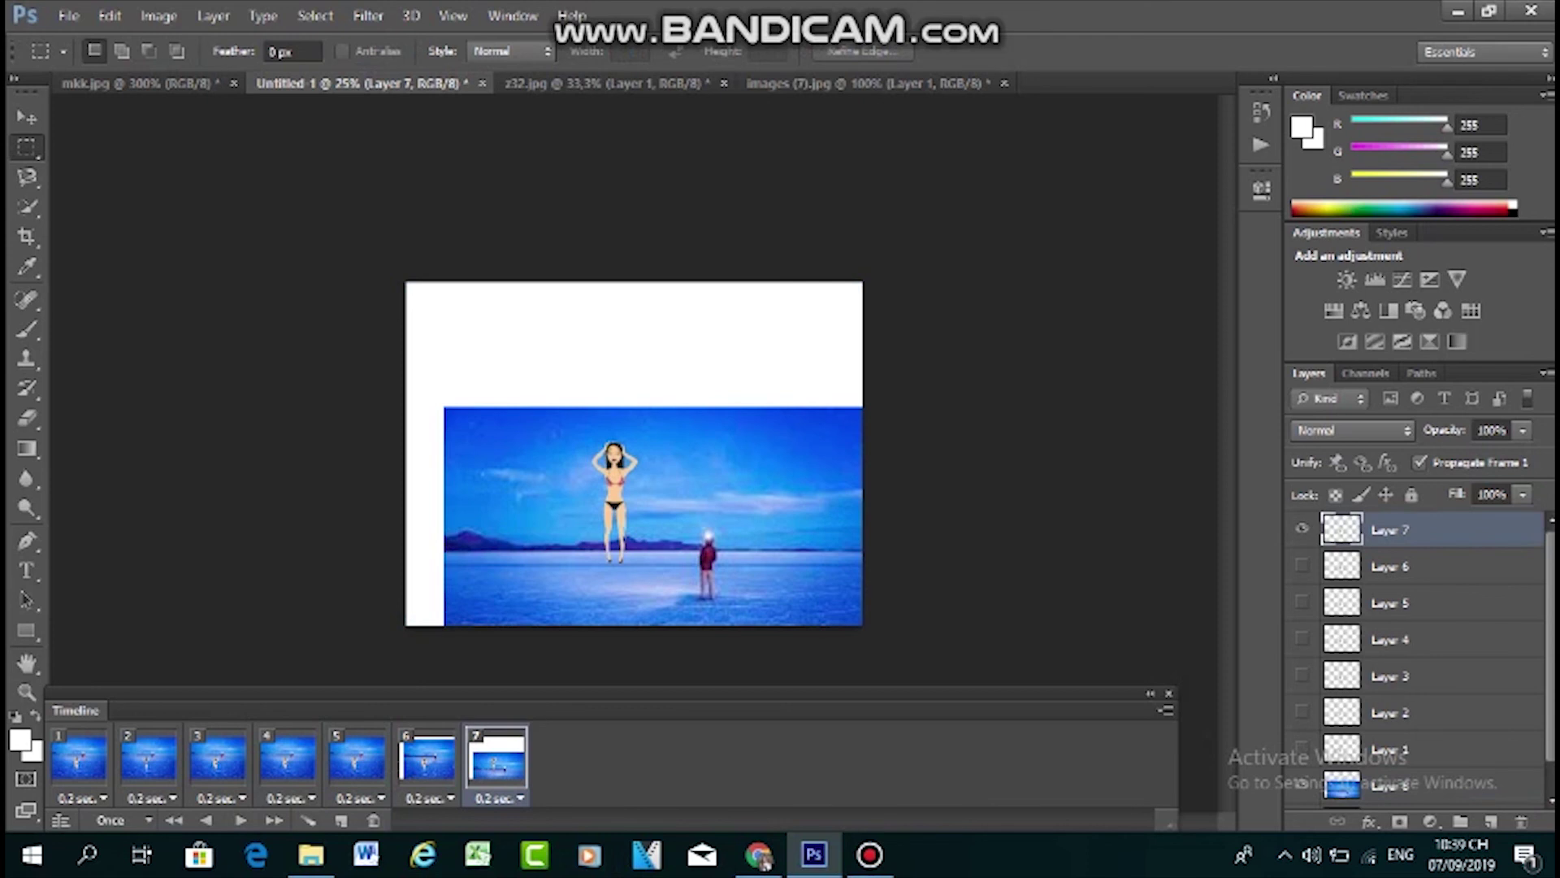
pyautogui.hotkey('ctrl', 't')
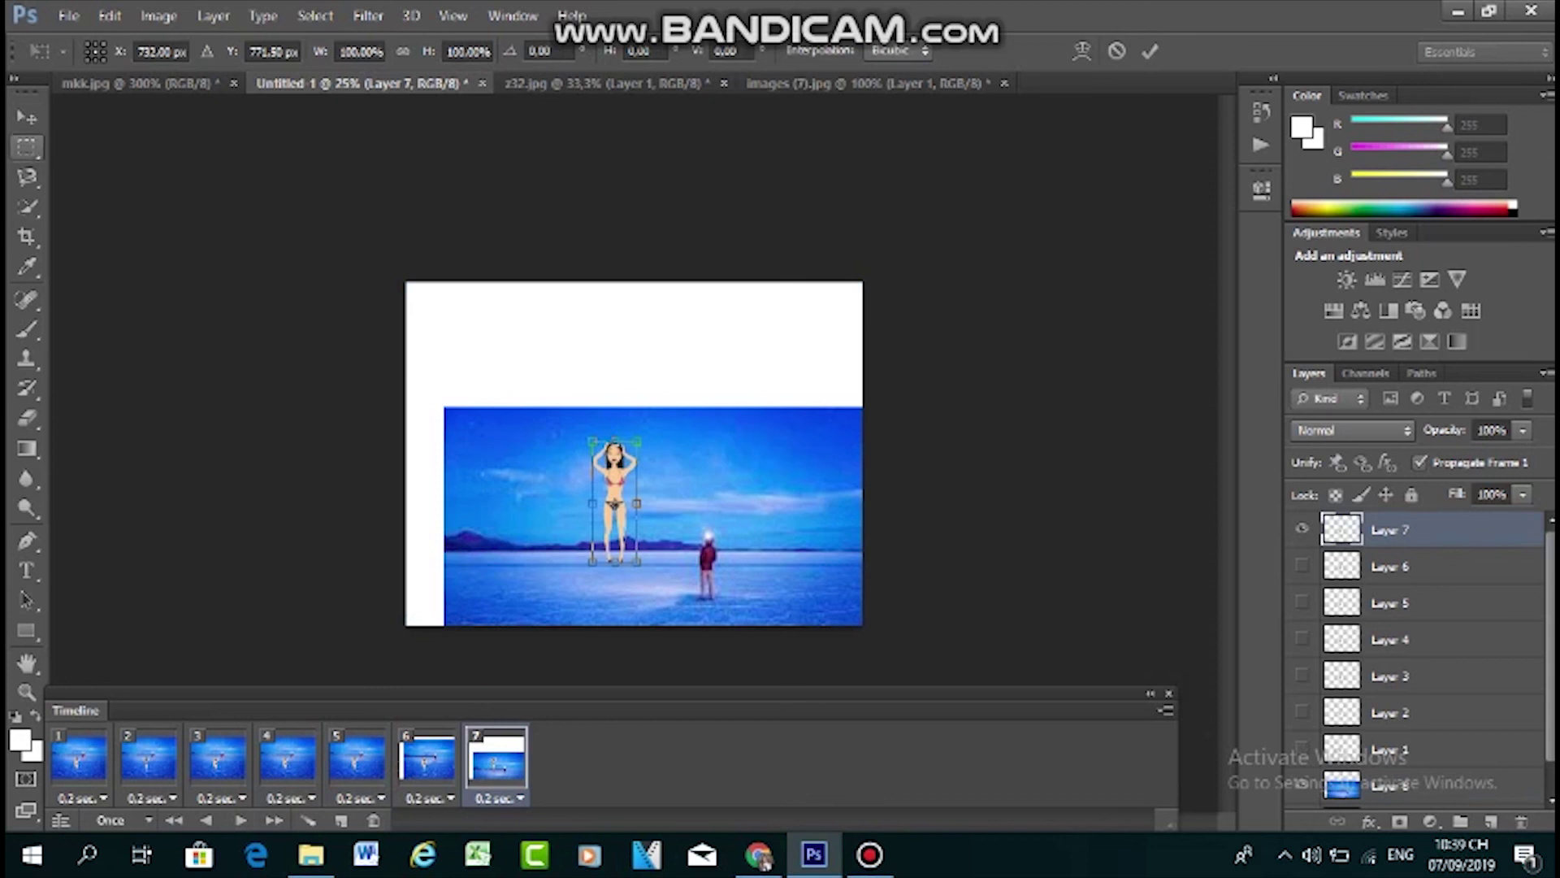
pyautogui.click(26, 147)
# Move the blue photo layer in frame 7 to X 800, Y 600 px so it covers the canvas, and apply the transformation
pyautogui.click(1391, 786)
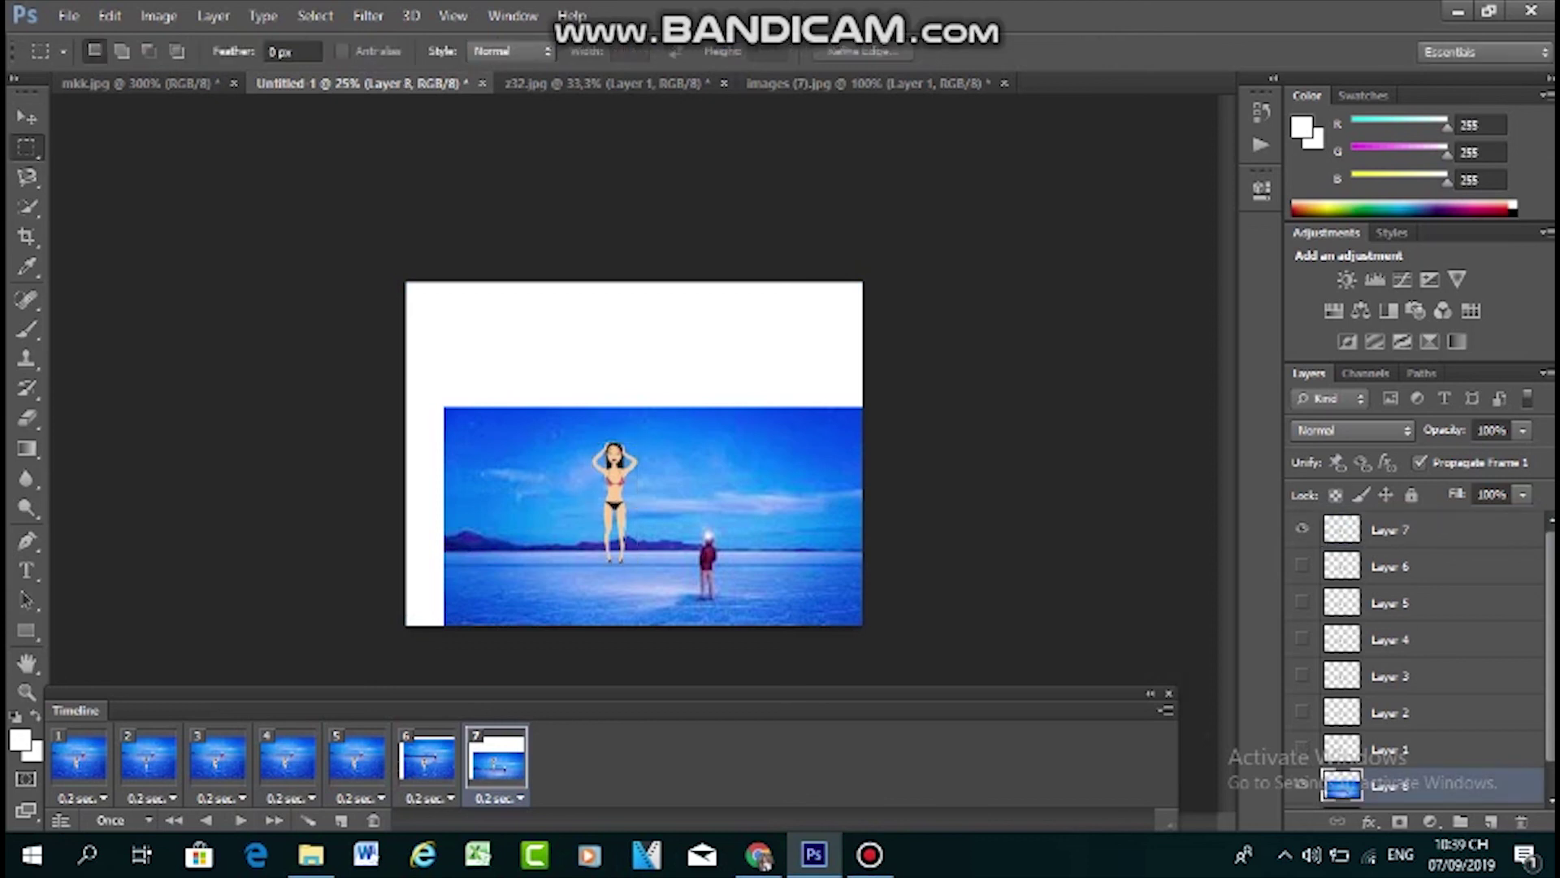
pyautogui.press('v')
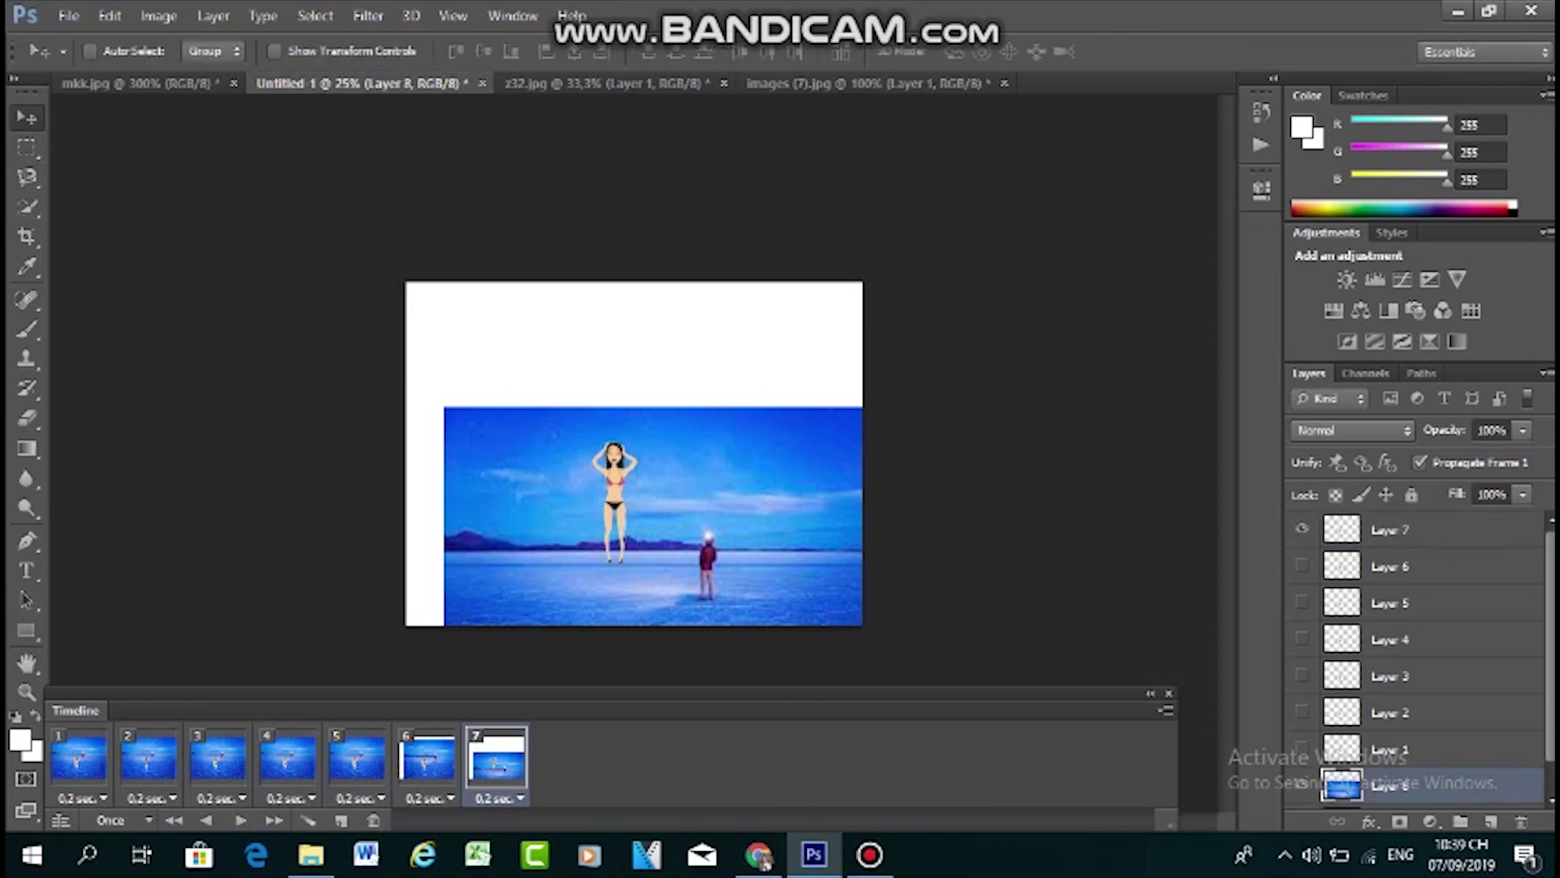
pyautogui.hotkey('ctrl', 't')
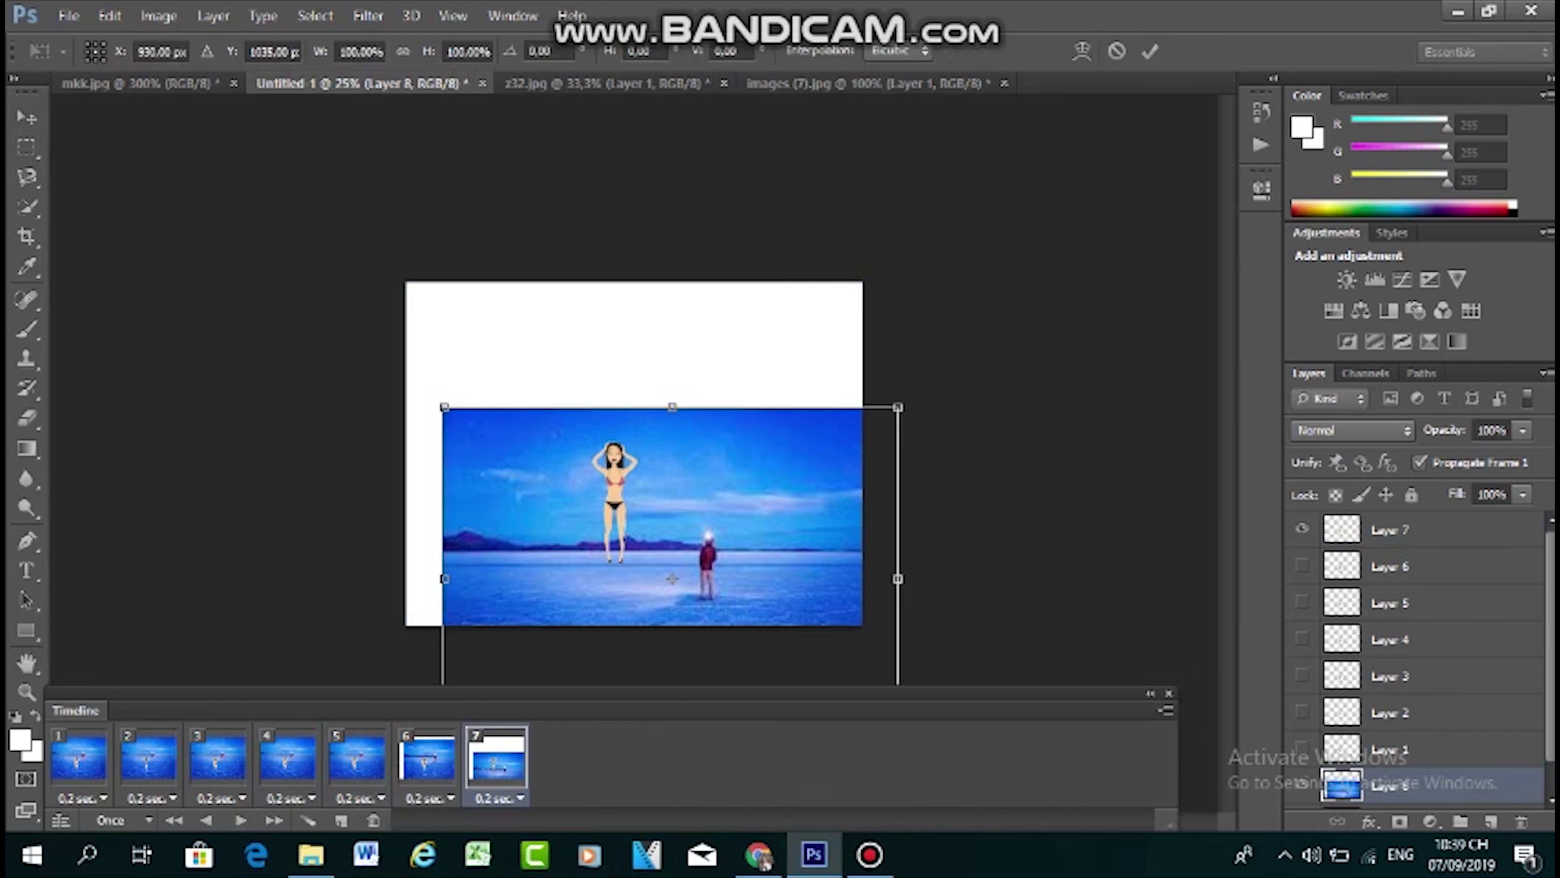
pyautogui.moveTo(672, 578); pyautogui.dragTo(635, 453)
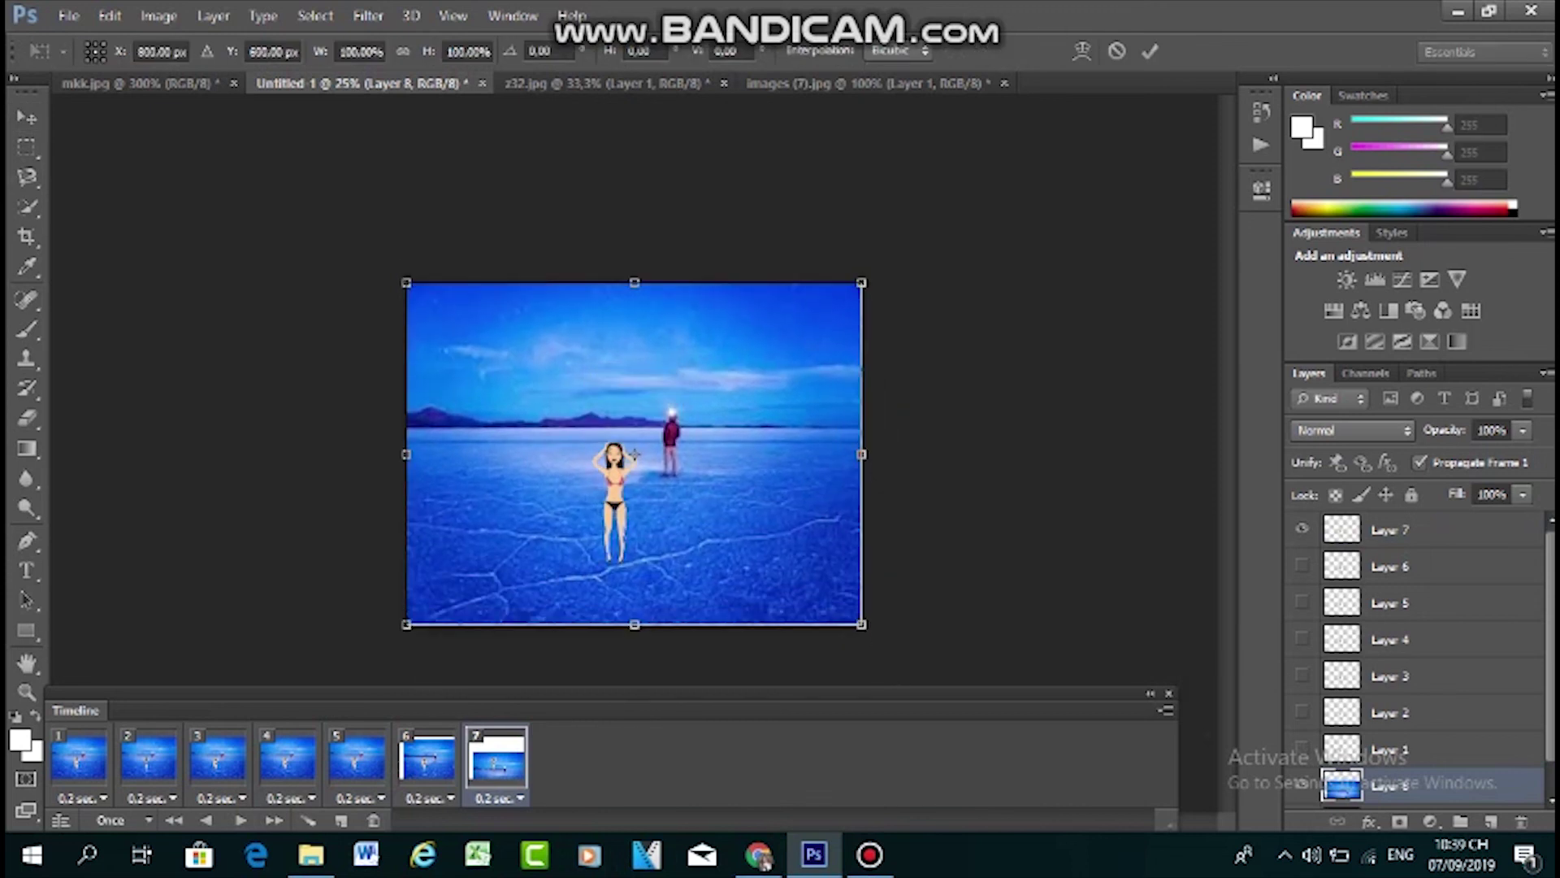
pyautogui.press('m')
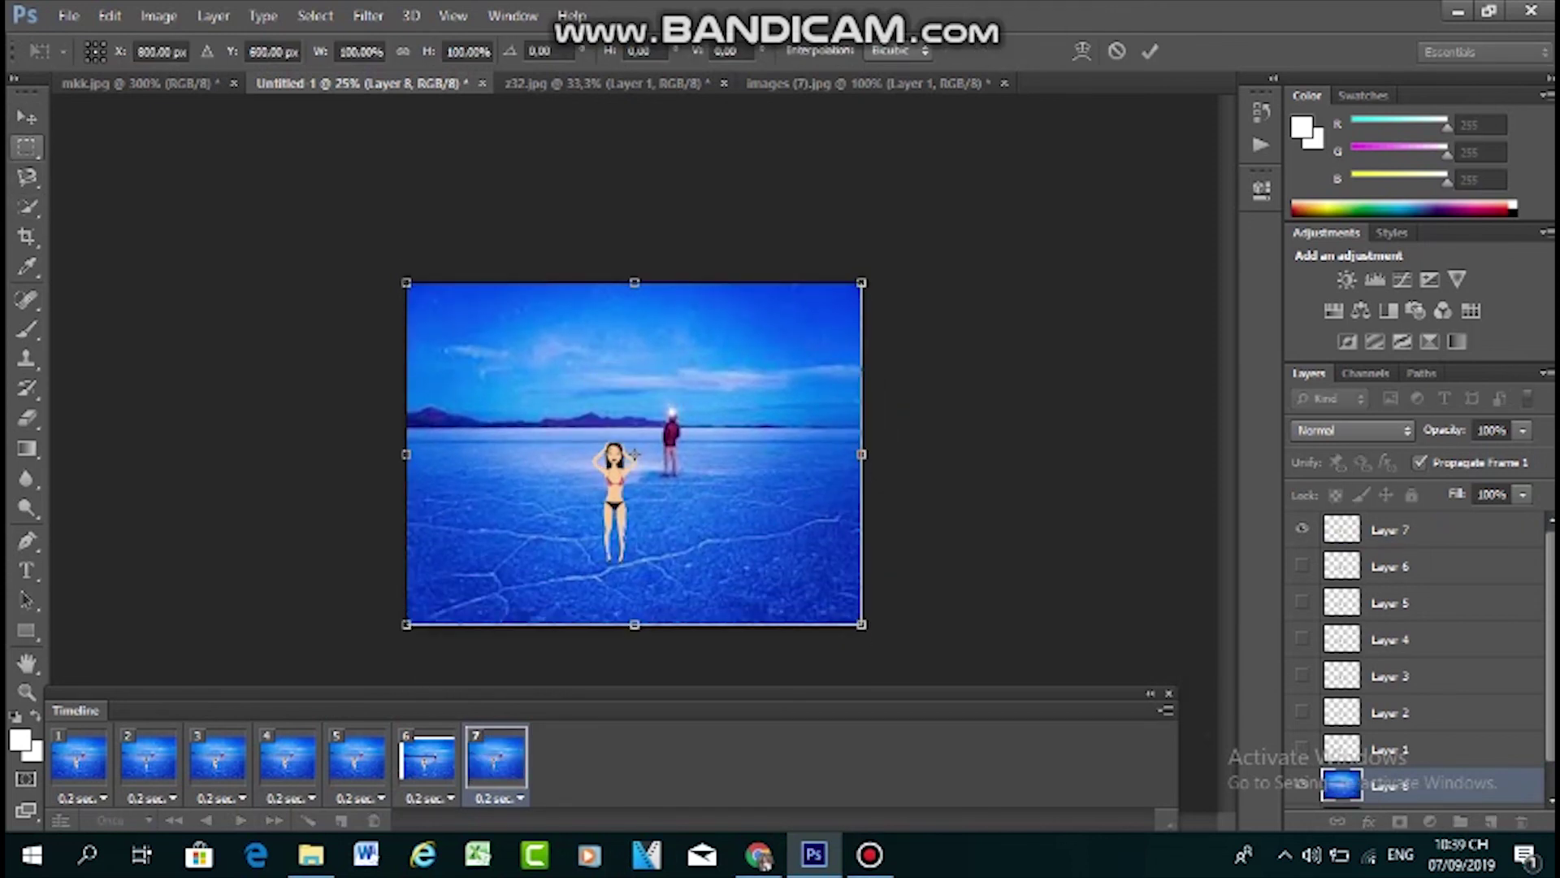
pyautogui.press('Return')
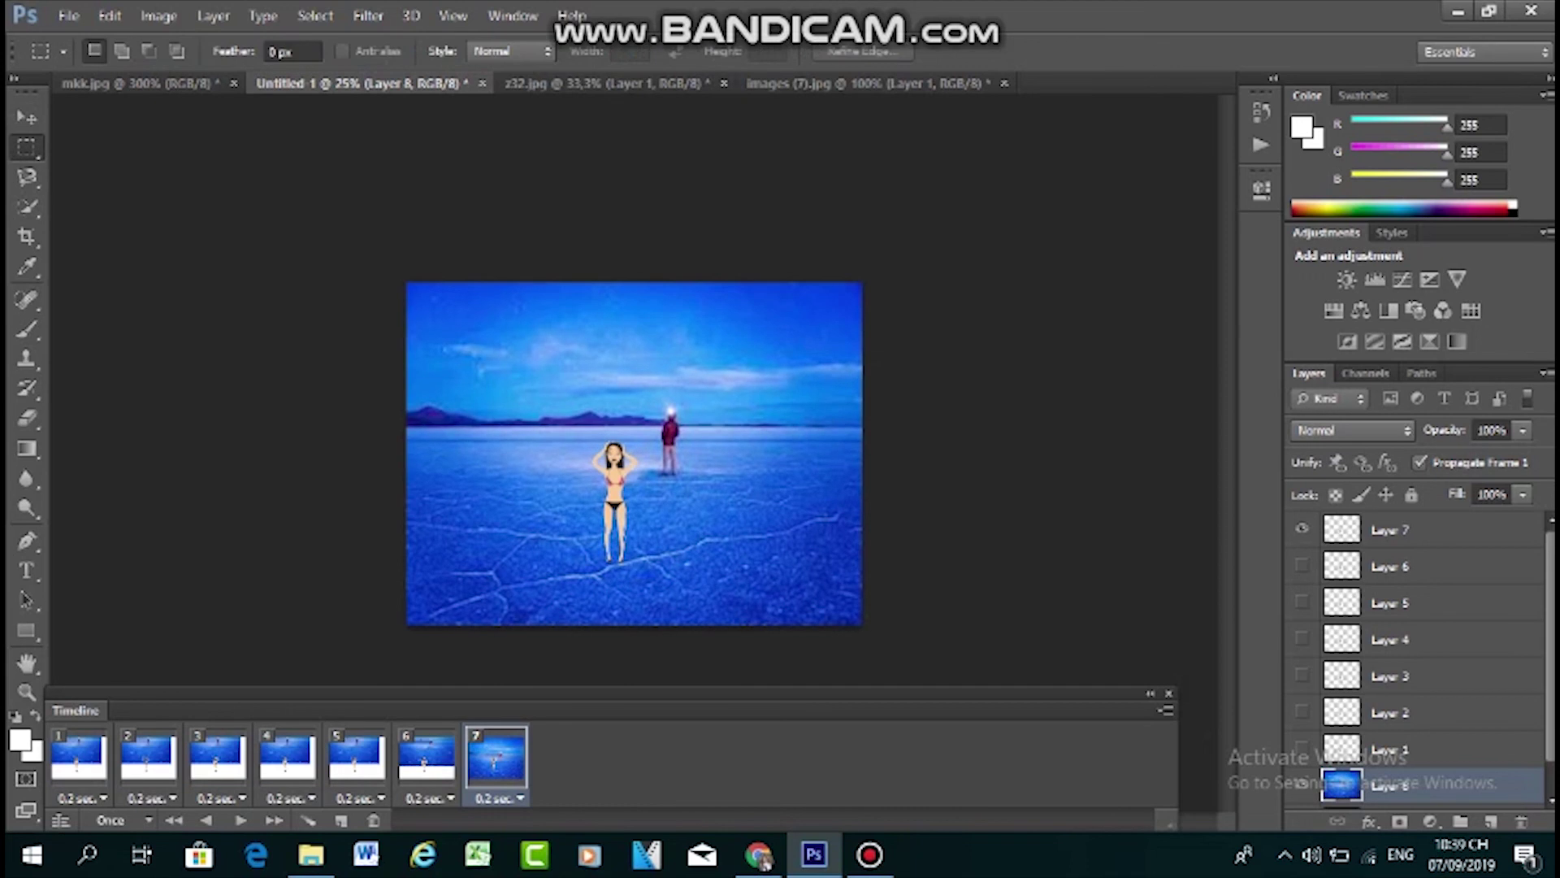
# In frame 1, fit the blue photo over the canvas at 104% width, apply the transformation, and show Layer 7
pyautogui.click(79, 758)
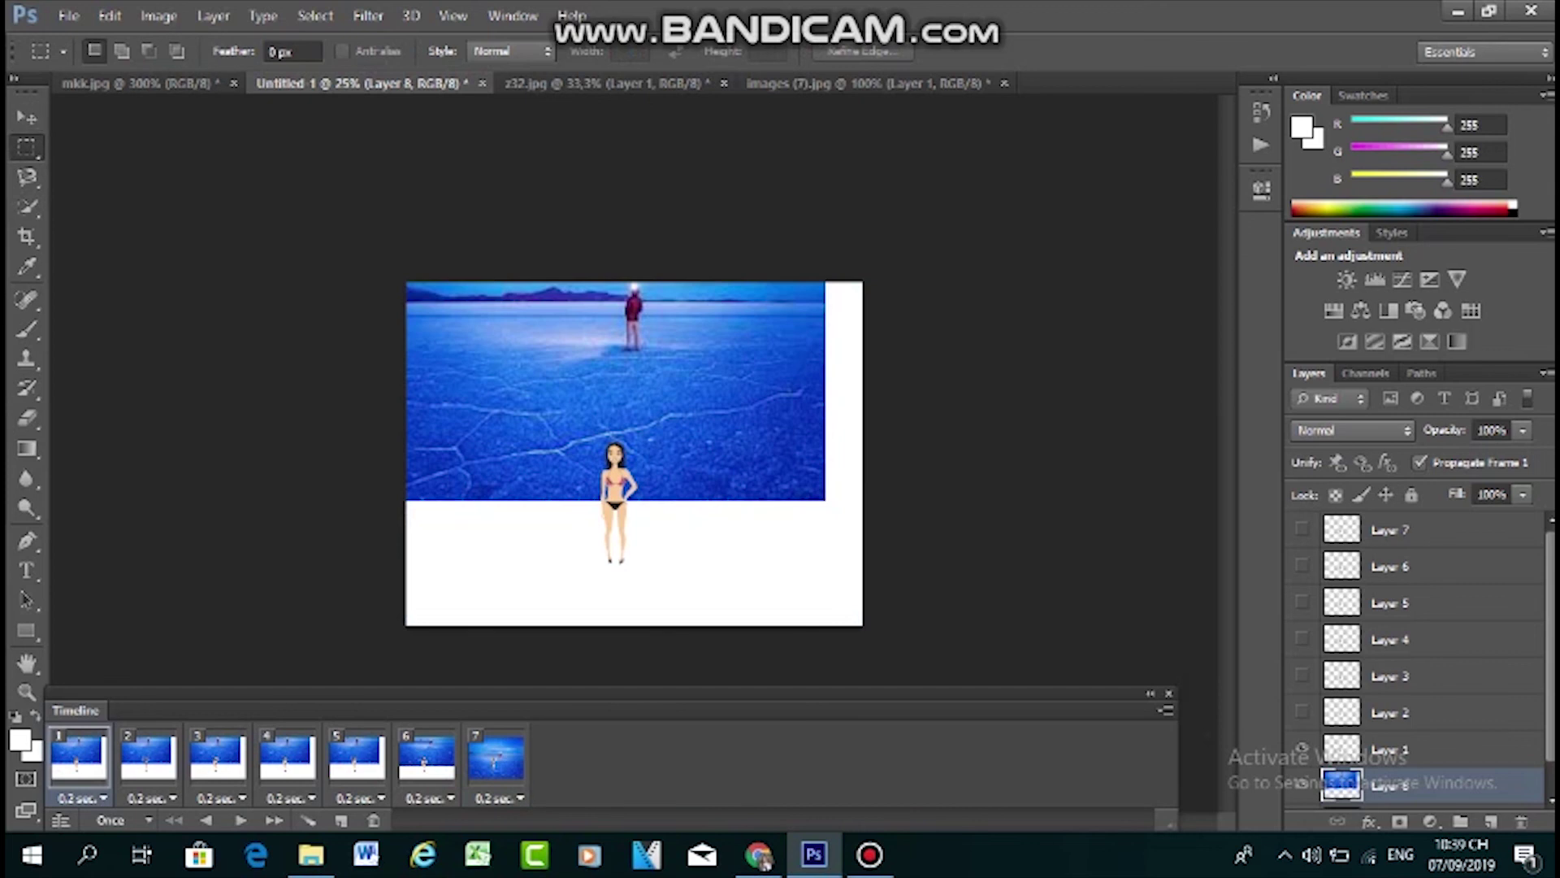
pyautogui.hotkey('ctrl', 't')
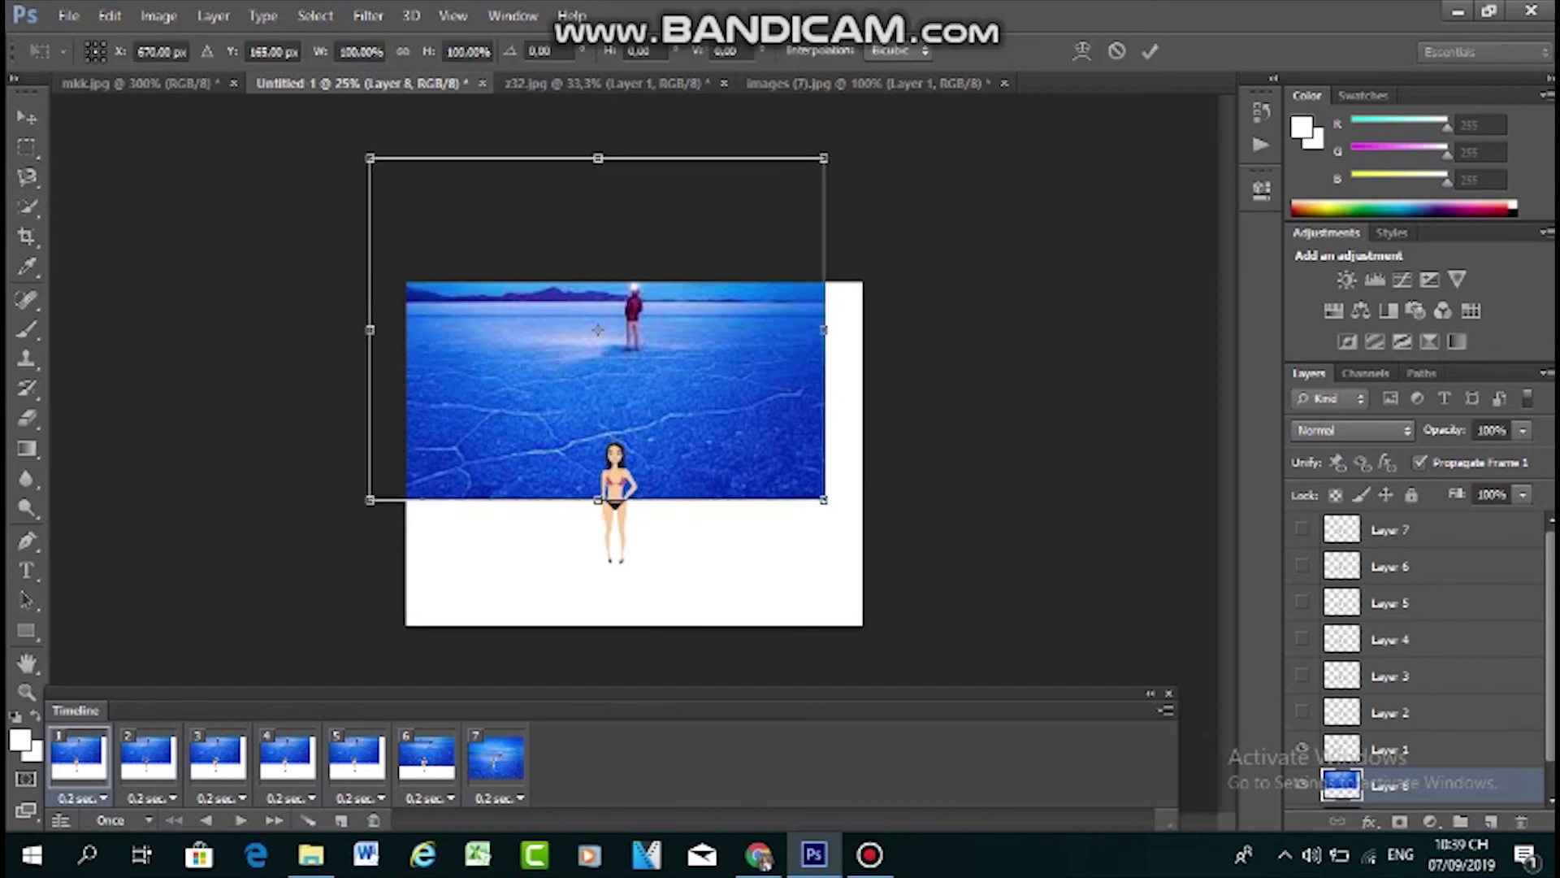
pyautogui.moveTo(598, 330); pyautogui.dragTo(638, 454)
pyautogui.moveTo(410, 454); pyautogui.dragTo(391, 454)
pyautogui.press('m')
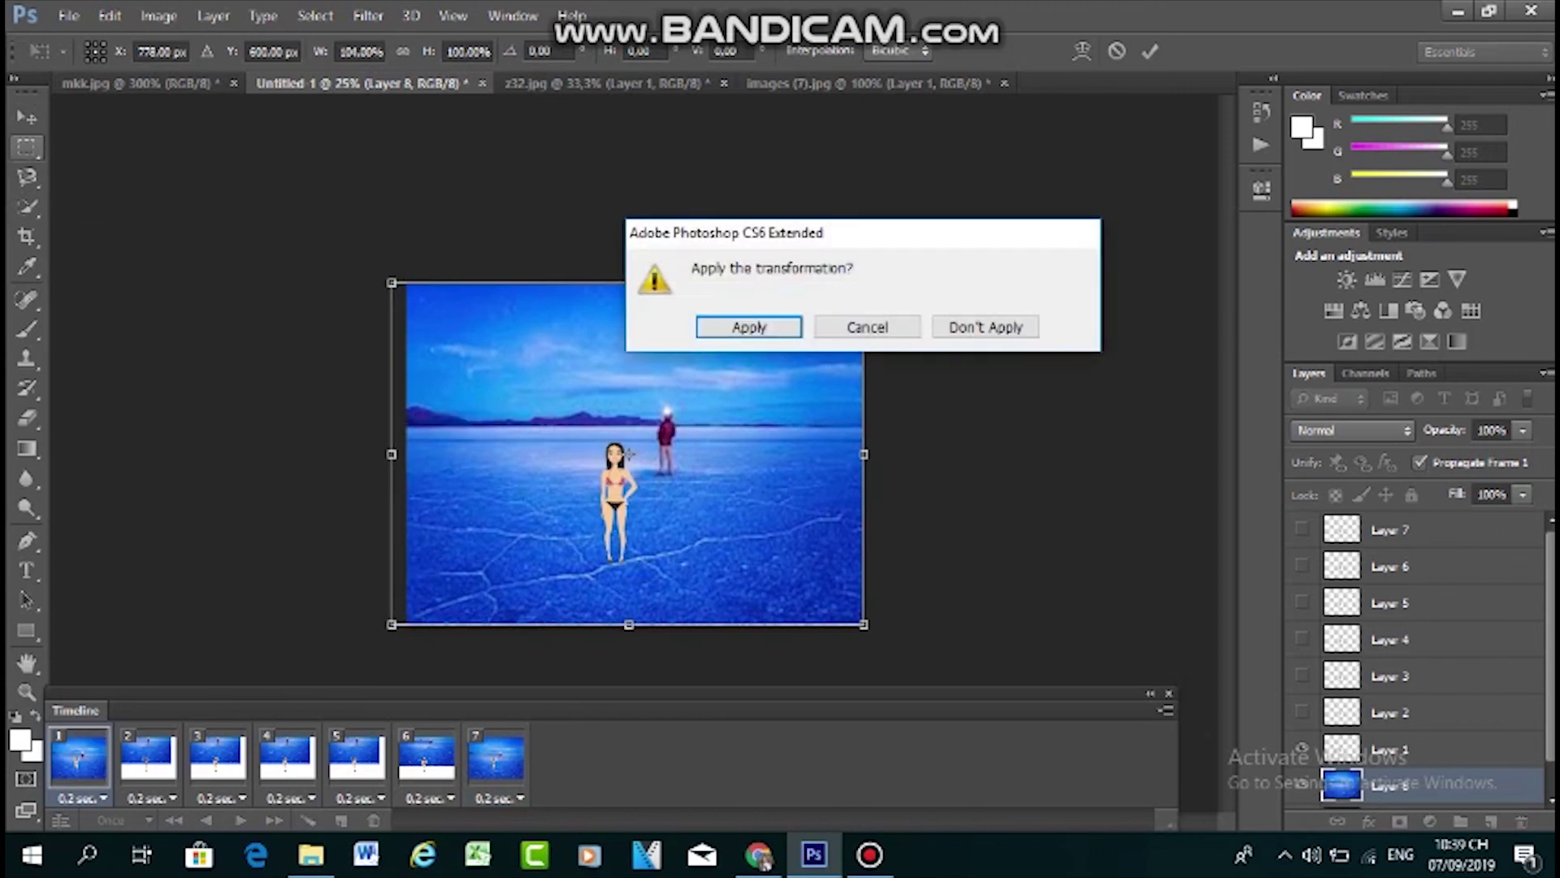
pyautogui.click(742, 326)
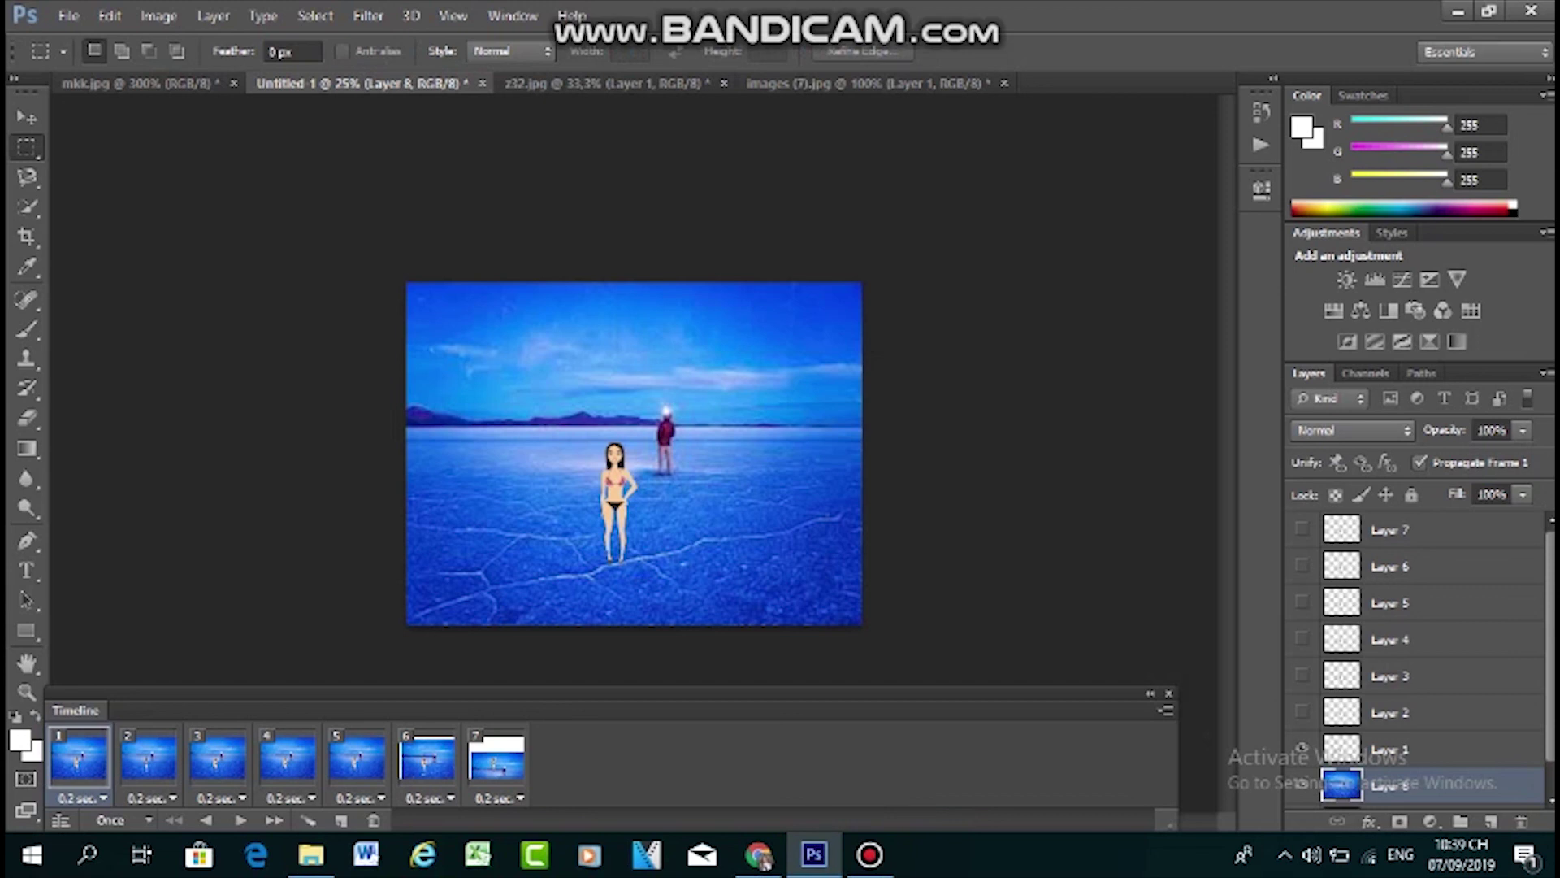
pyautogui.click(1302, 529)
# In frame 7, move the blue photo to X 813, Y 600 px over the canvas and apply the transformation
pyautogui.click(496, 758)
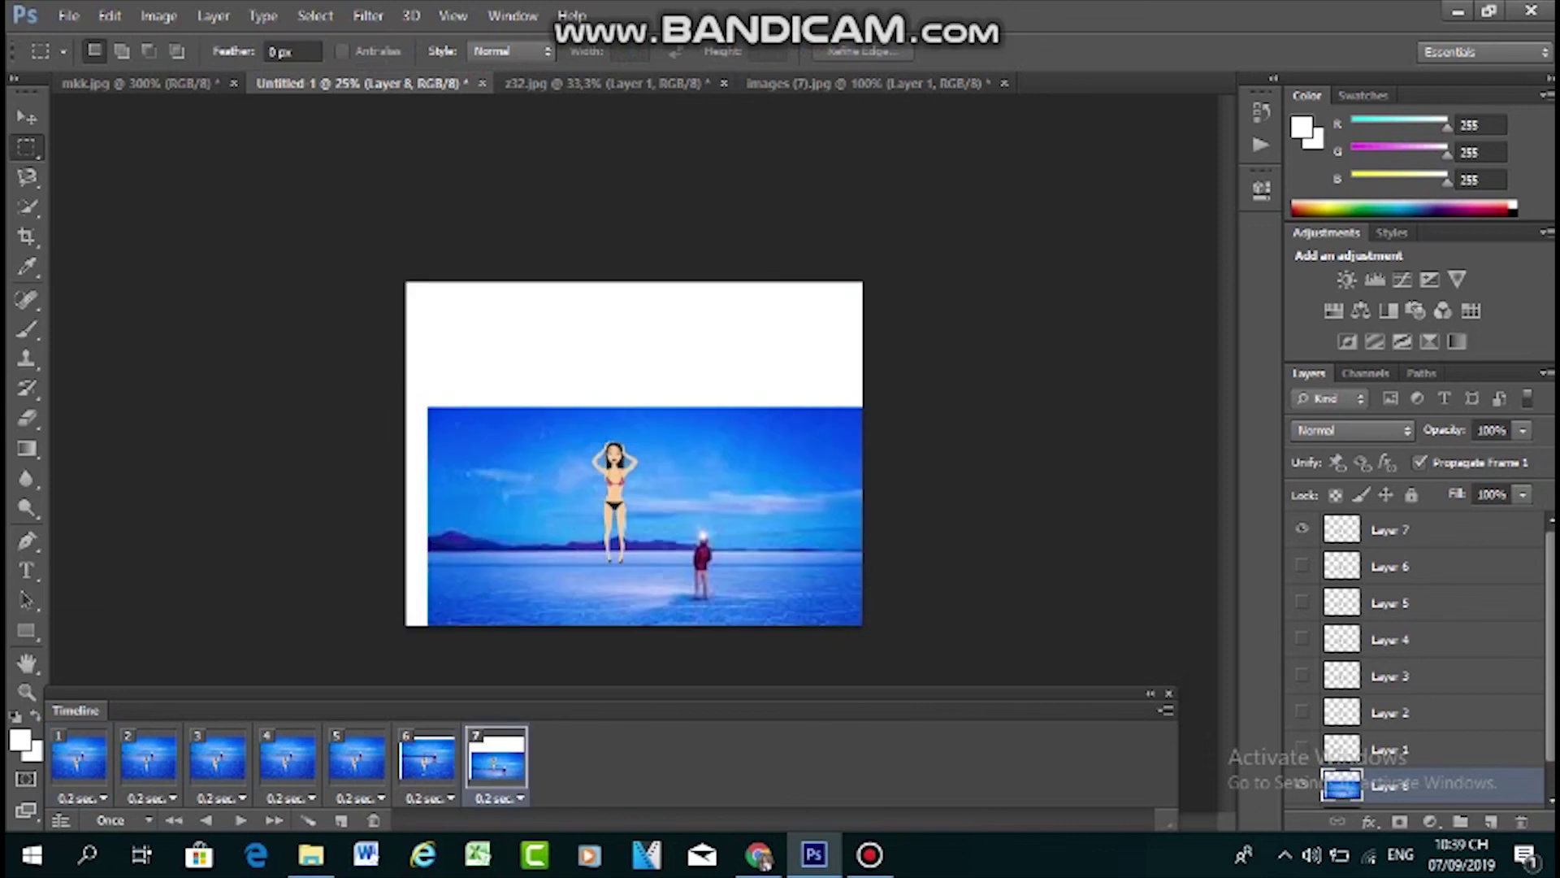
pyautogui.hotkey('ctrl', 't')
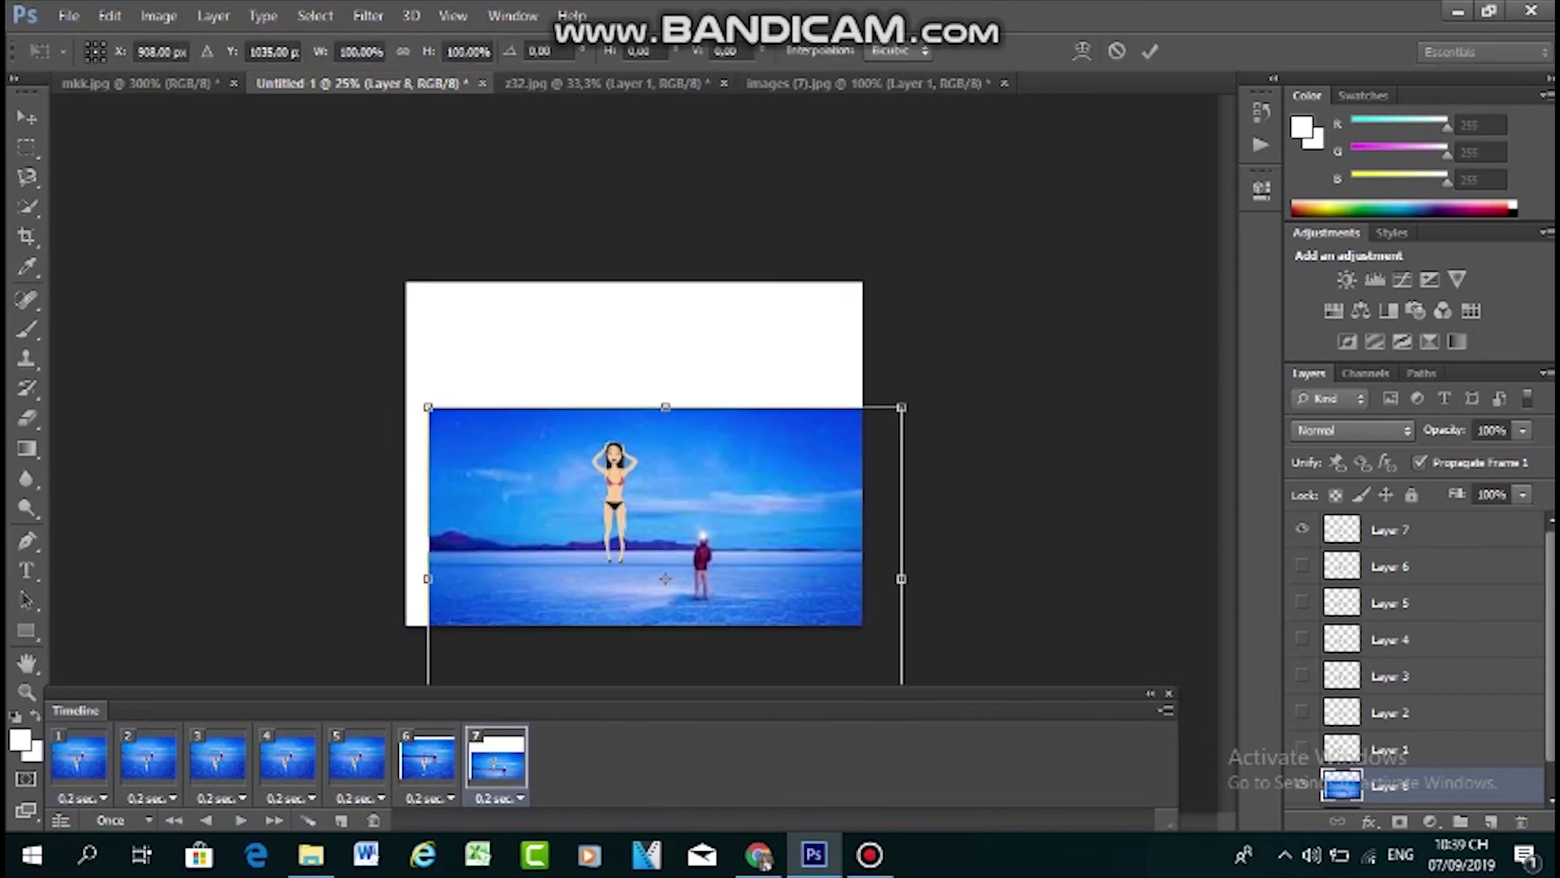
pyautogui.moveTo(663, 578); pyautogui.dragTo(638, 454)
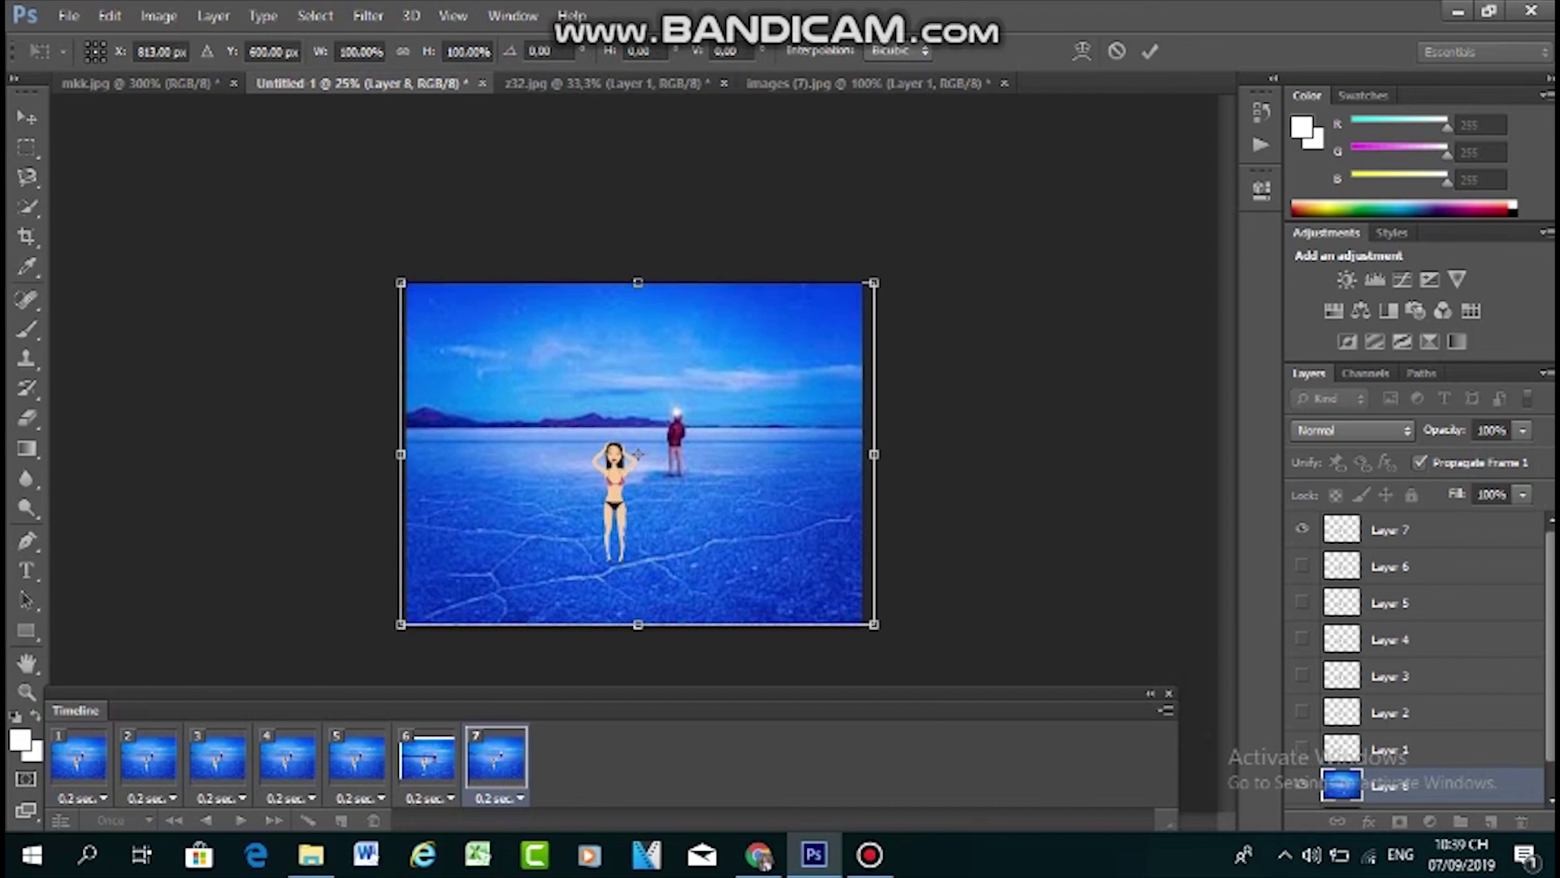
pyautogui.press('m')
pyautogui.click(742, 324)
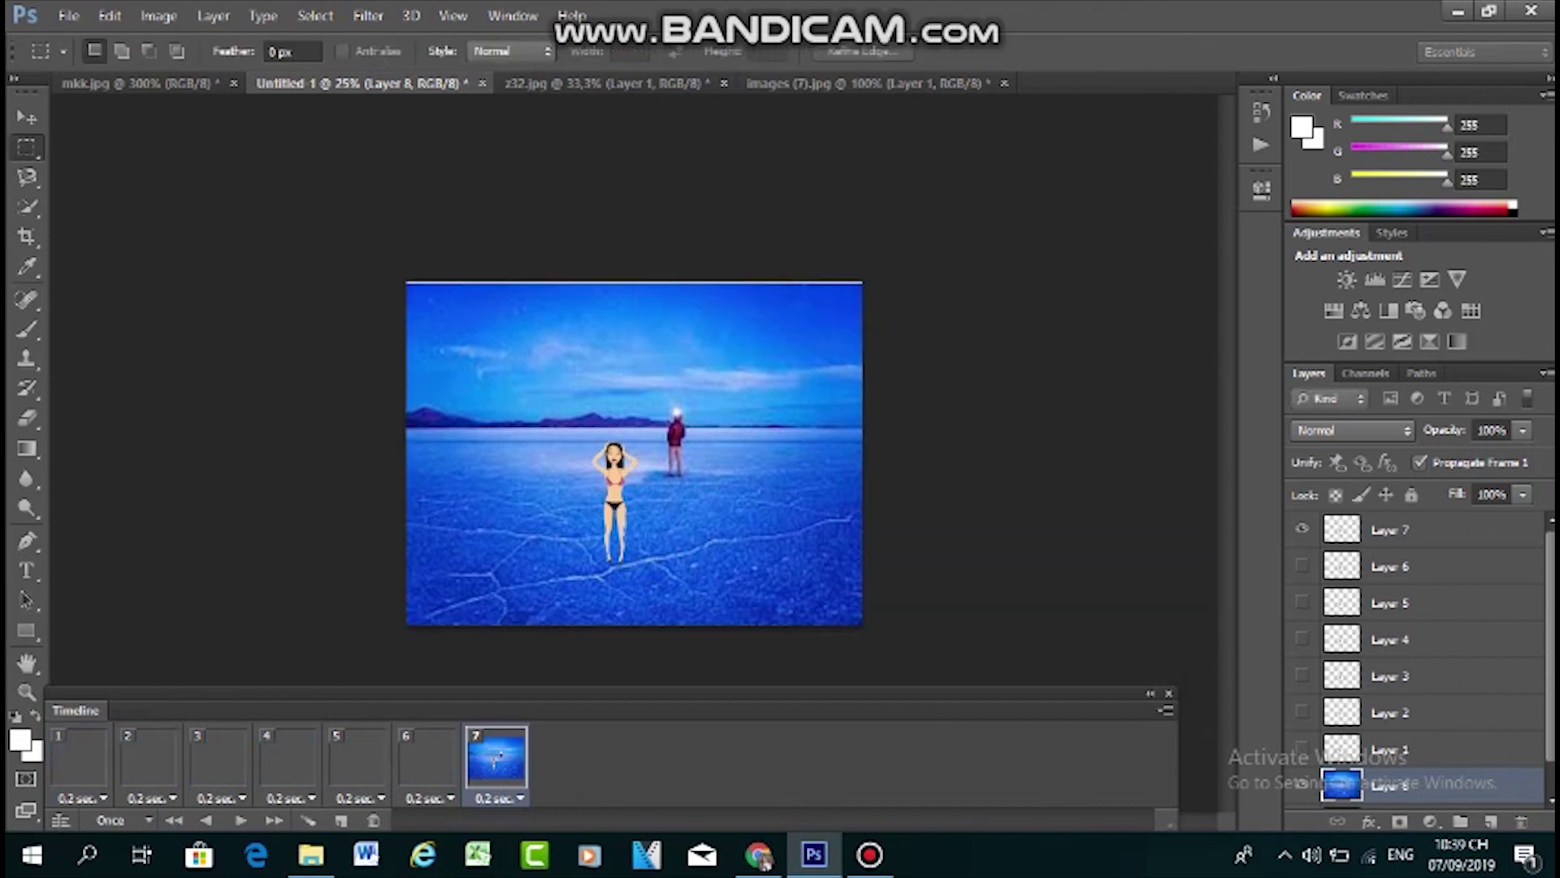
# Using the Move tool, shift the blue photo down in frames 6, 5, 4 and 3 until it covers the canvas
pyautogui.click(427, 757)
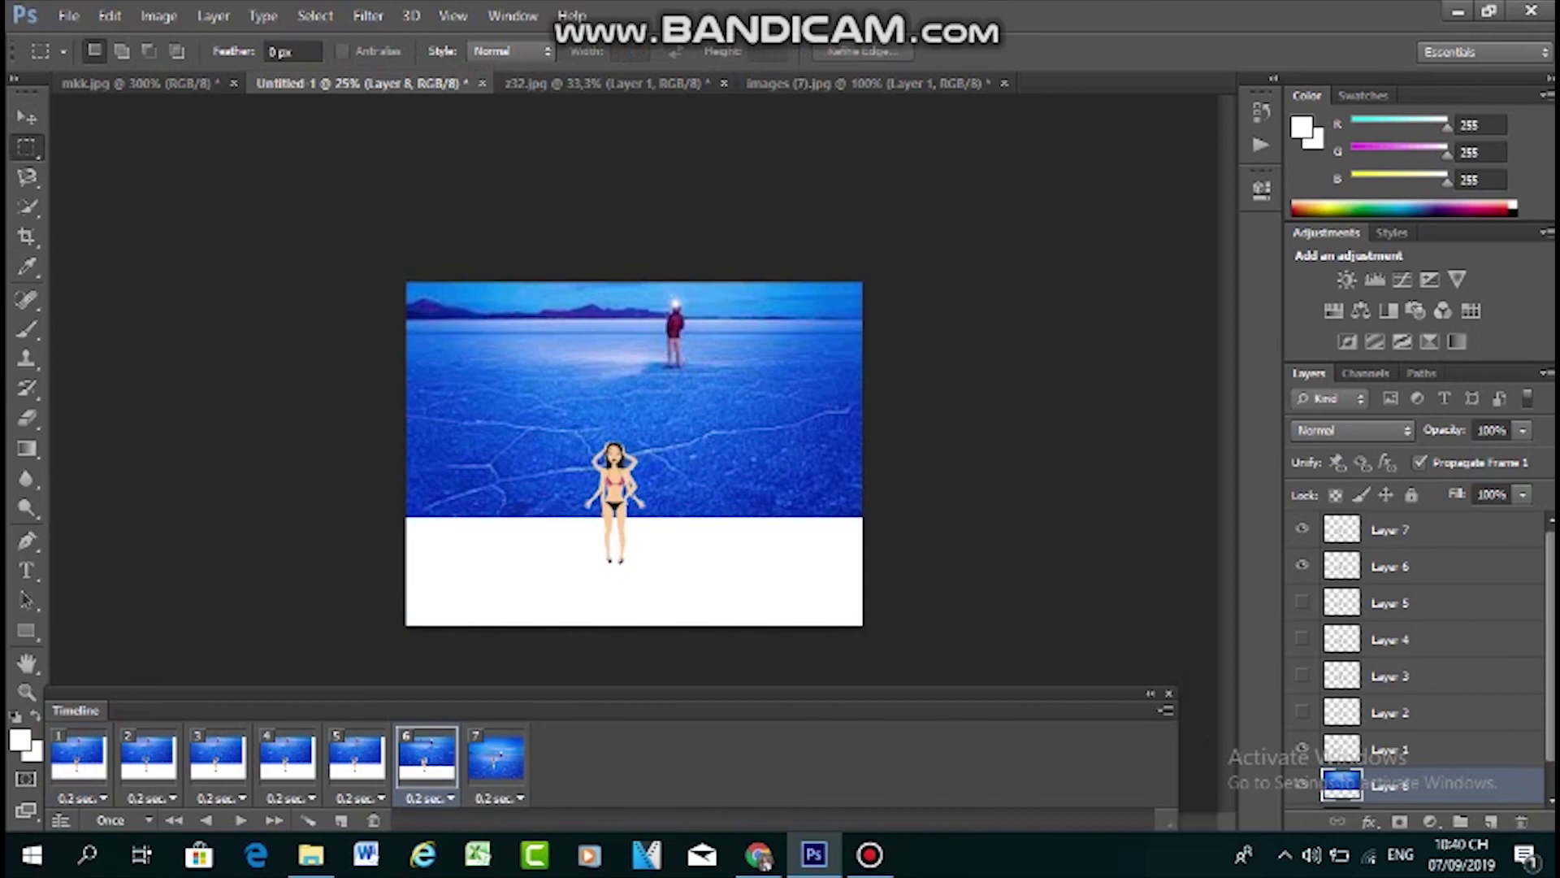
pyautogui.press('v')
pyautogui.moveTo(560, 356); pyautogui.dragTo(562, 427)
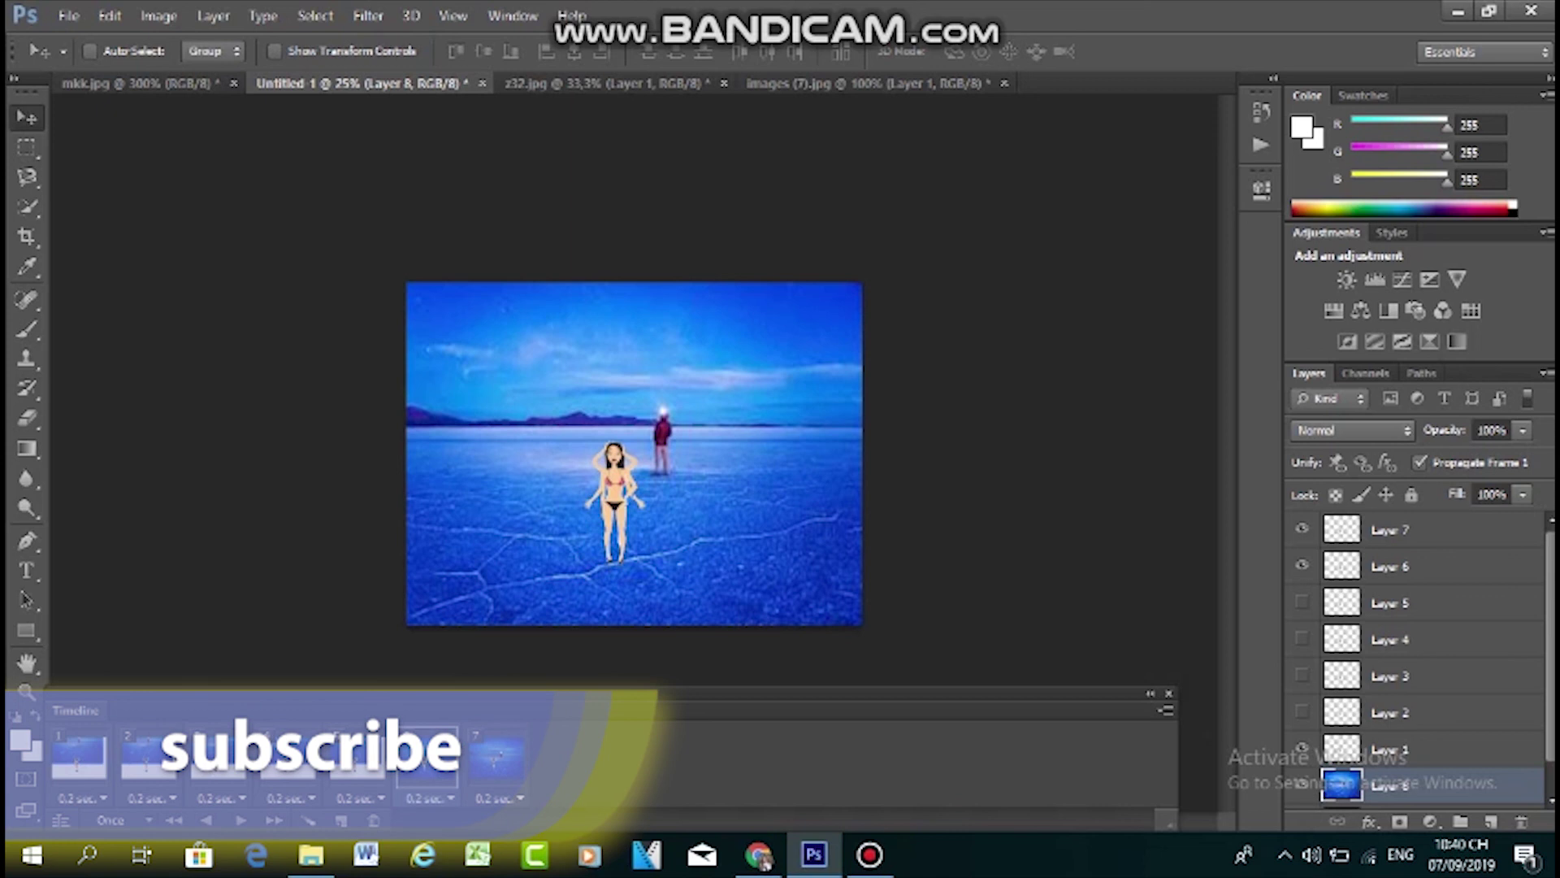
pyautogui.click(357, 759)
pyautogui.moveTo(591, 337); pyautogui.dragTo(630, 565)
pyautogui.click(289, 756)
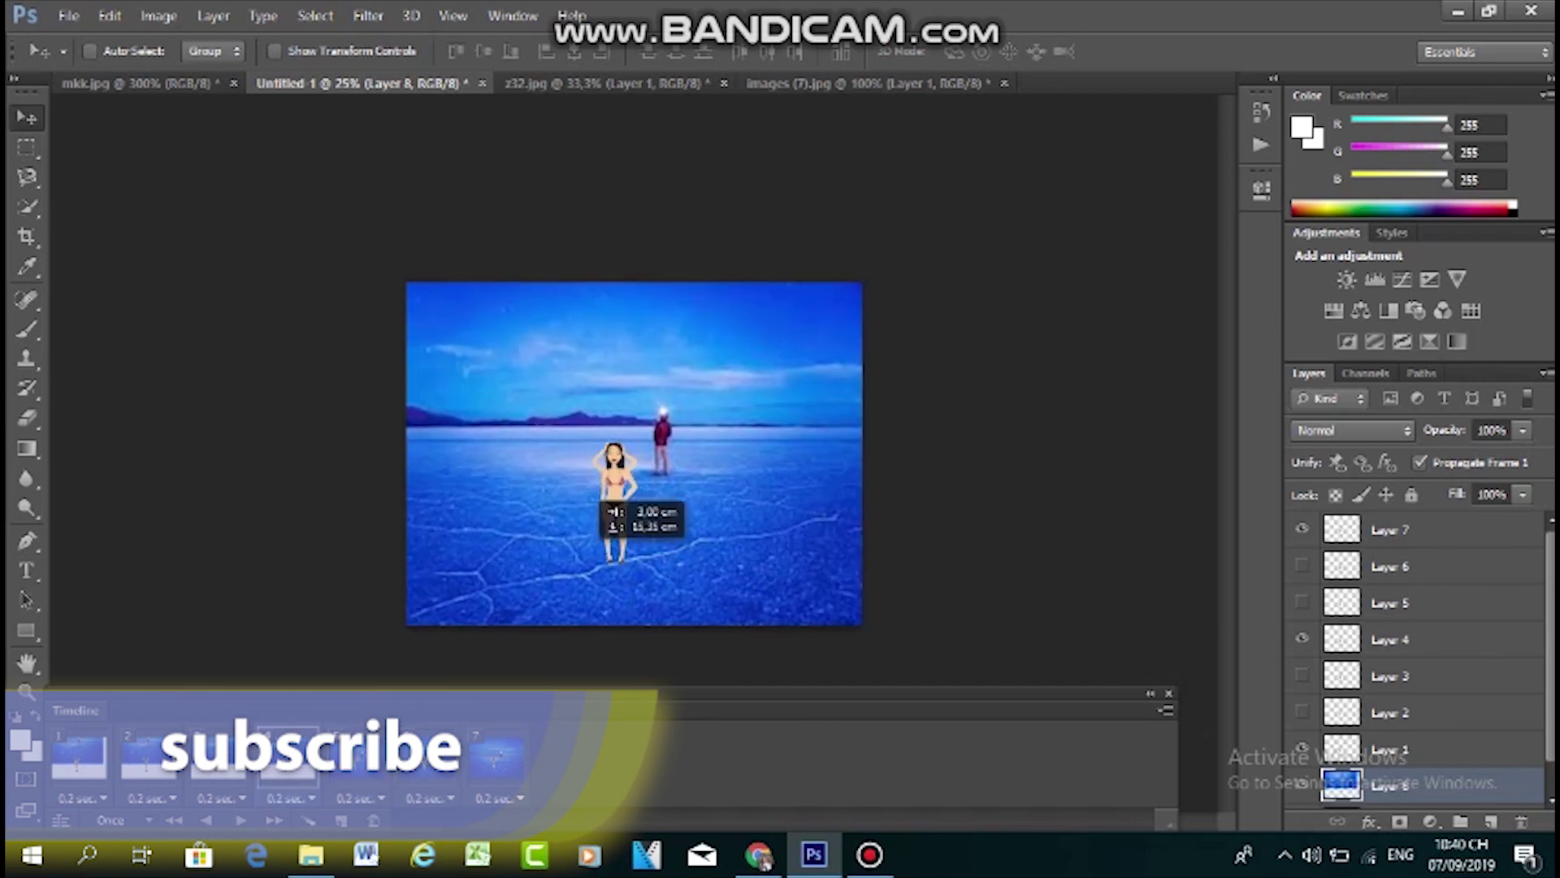
pyautogui.click(215, 756)
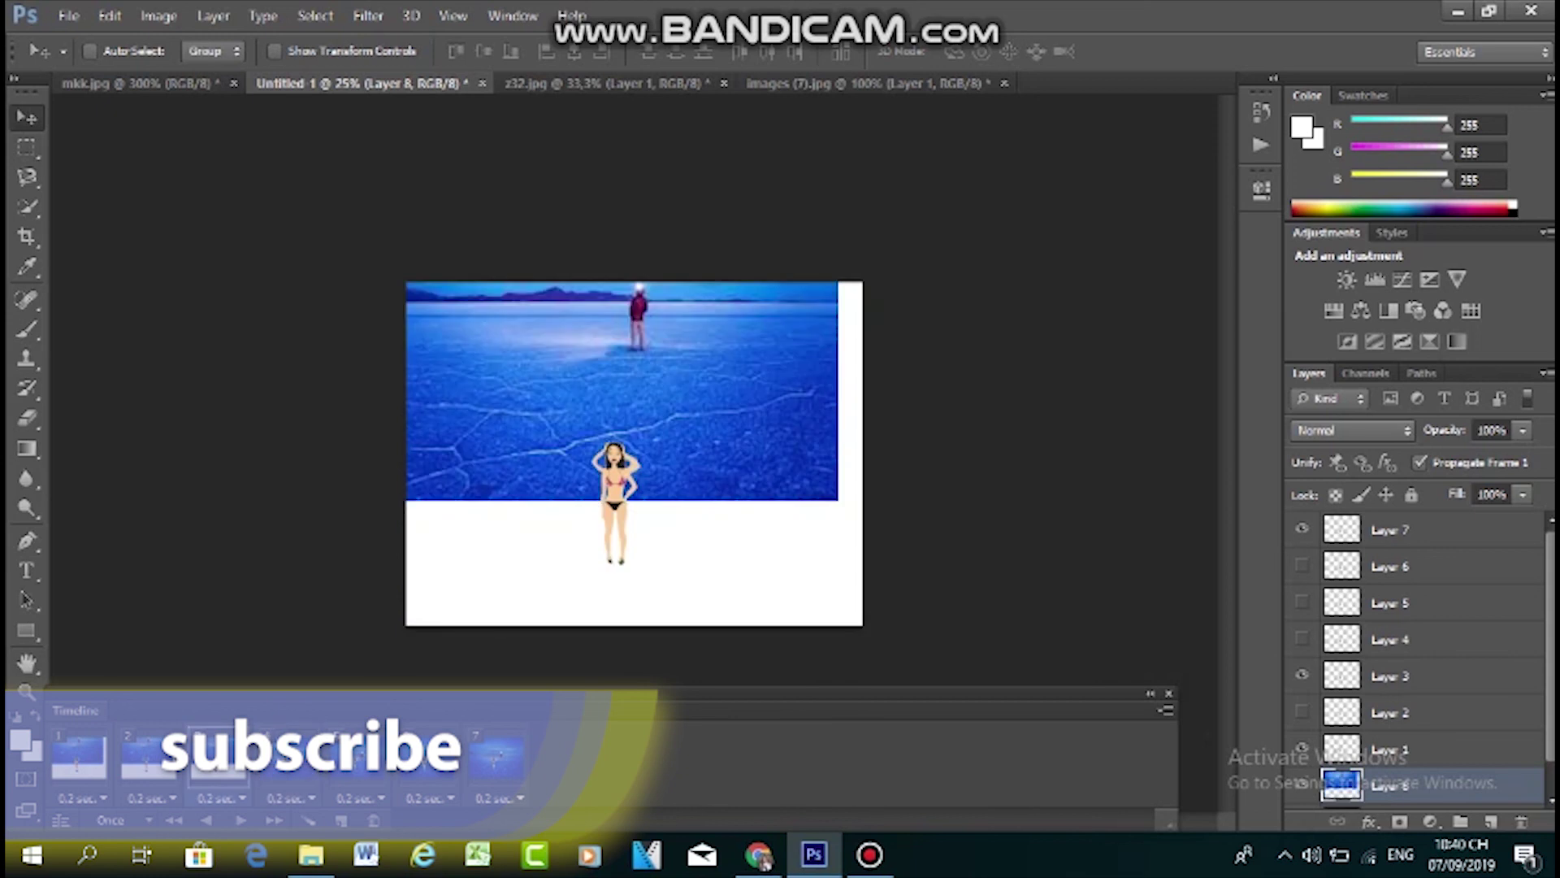
pyautogui.moveTo(597, 361); pyautogui.dragTo(640, 487)
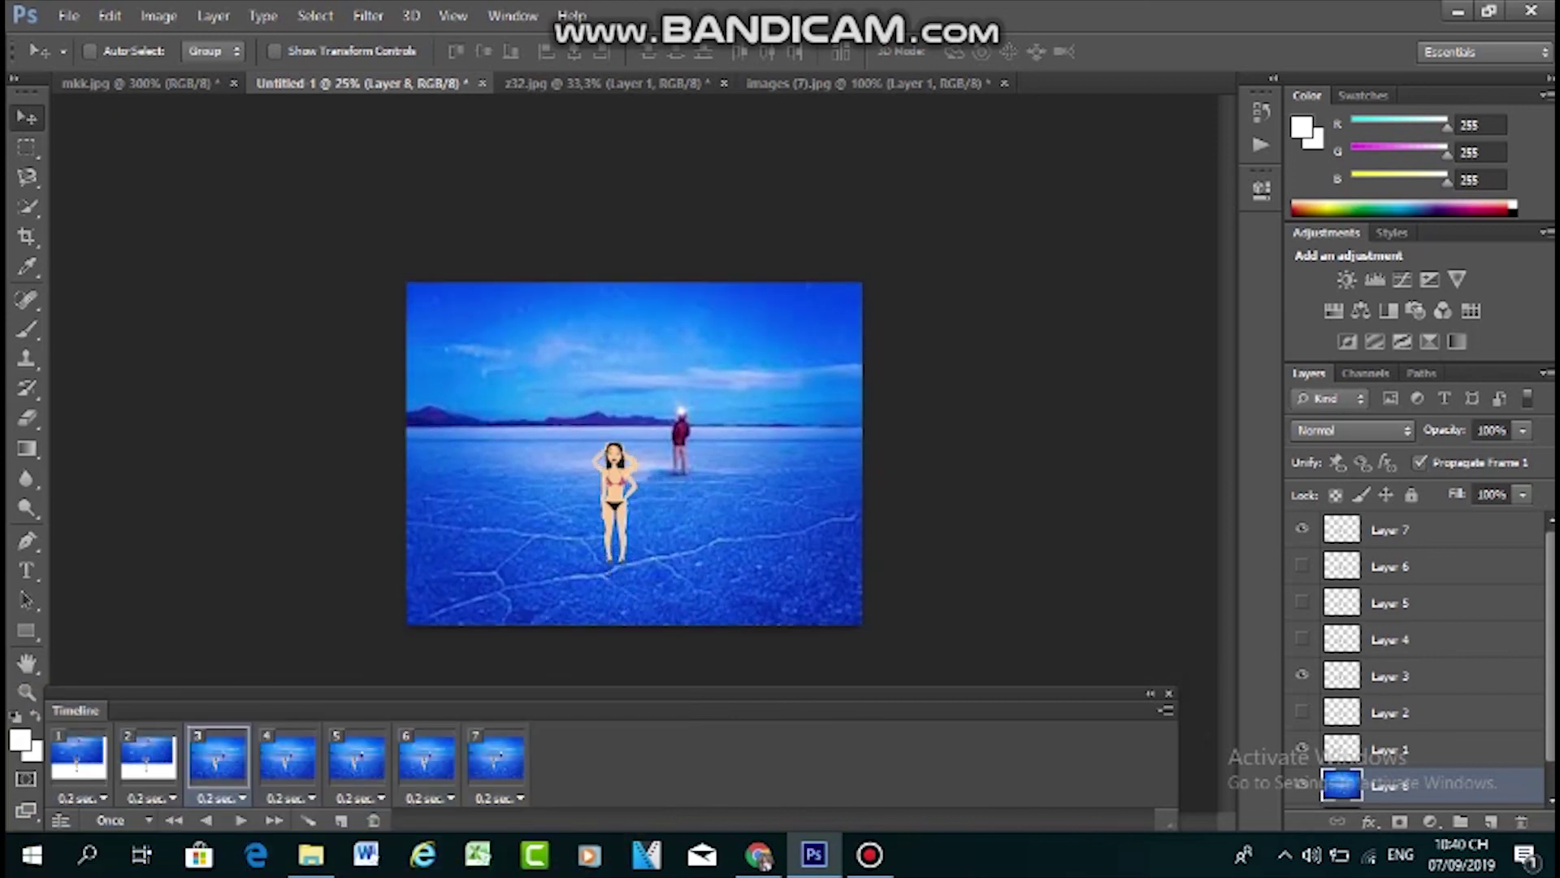
# Move the blue photo down and right in frames 2 and 1 so it fills the white areas of the canvas
pyautogui.click(147, 756)
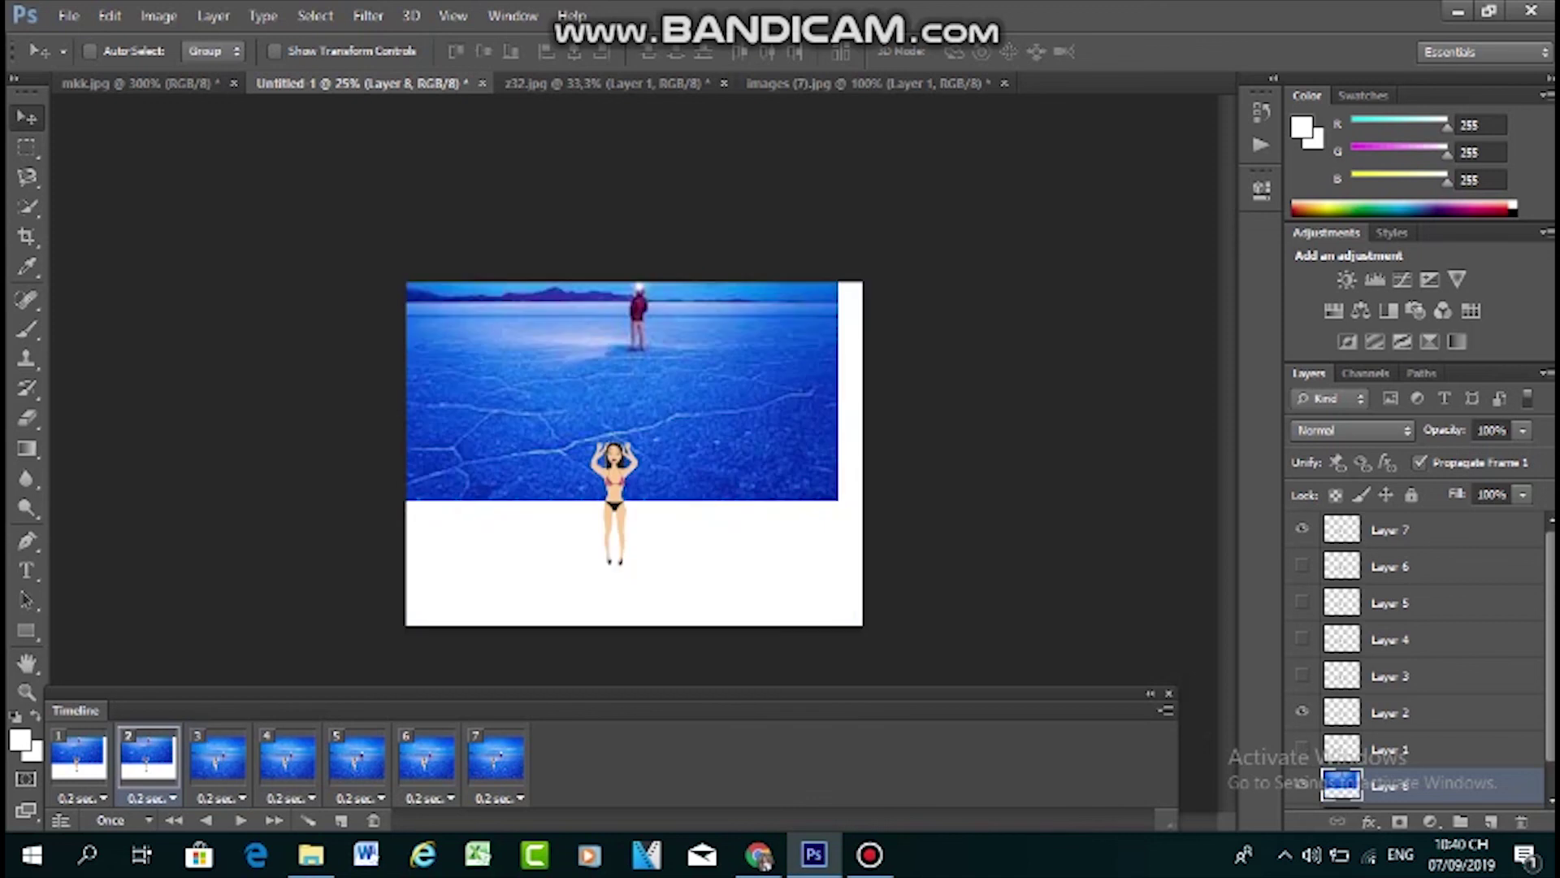
pyautogui.moveTo(647, 374); pyautogui.dragTo(693, 496)
pyautogui.click(78, 756)
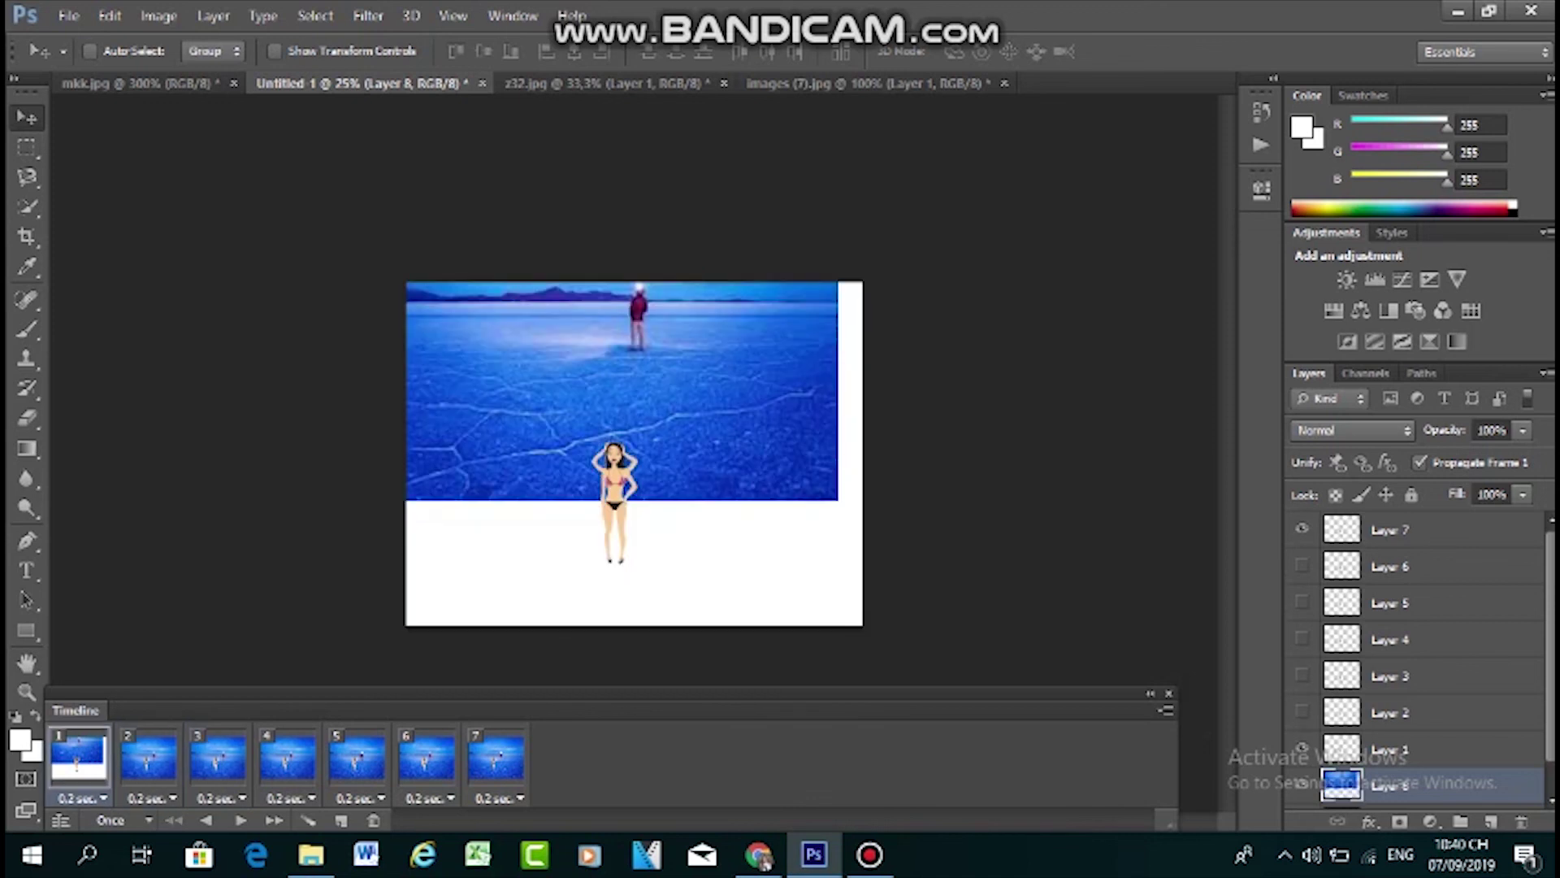
pyautogui.moveTo(606, 378); pyautogui.dragTo(677, 485)
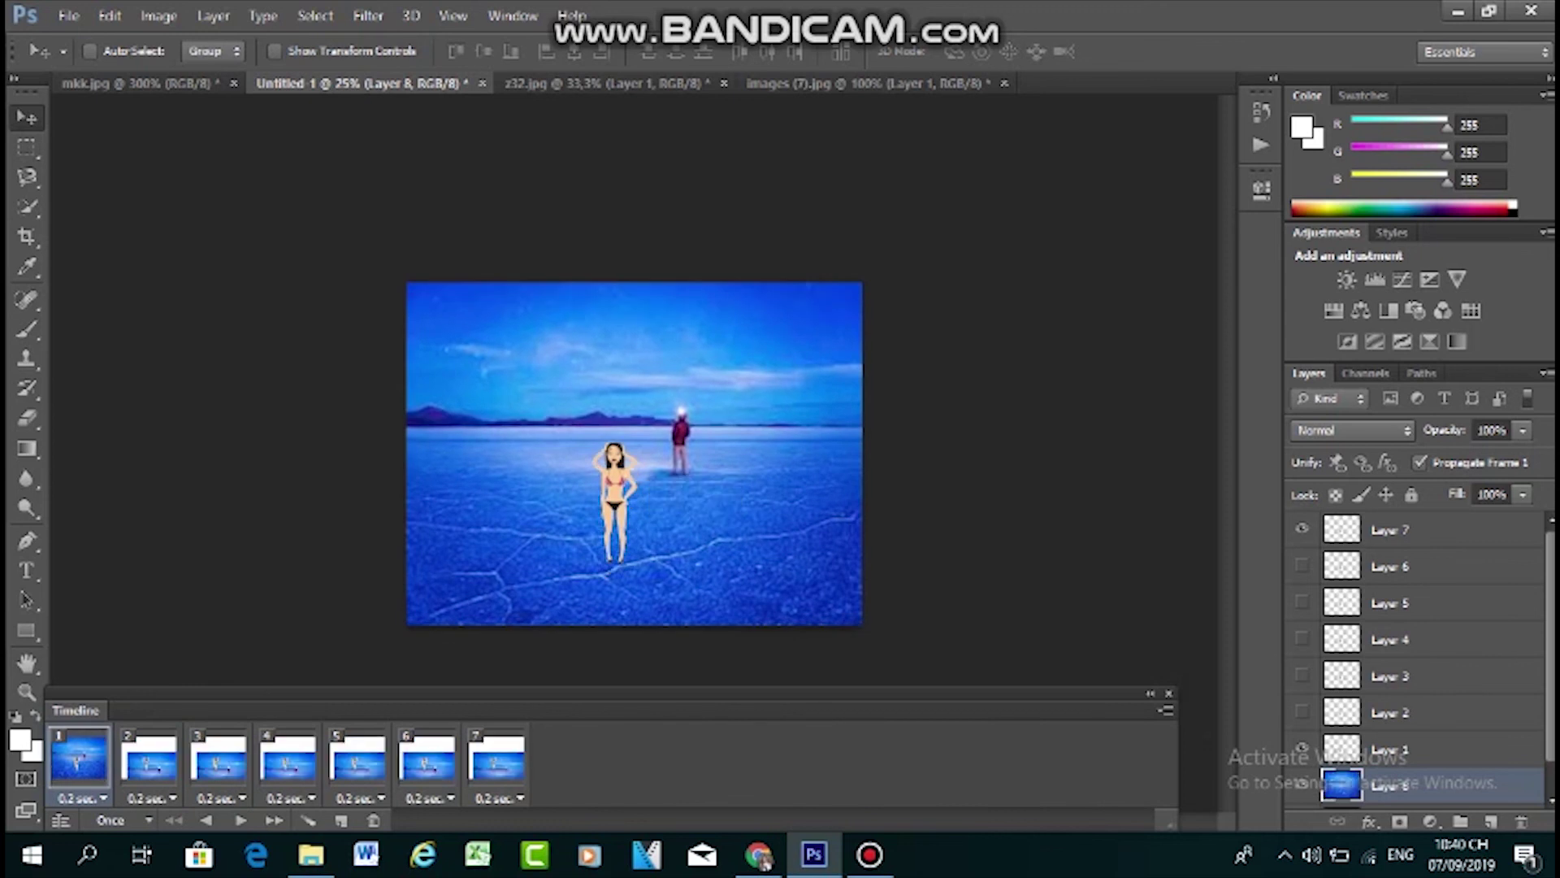
# Move the blue photo back up and left in frames 2, 3 and 4 so it covers the canvas
pyautogui.click(149, 756)
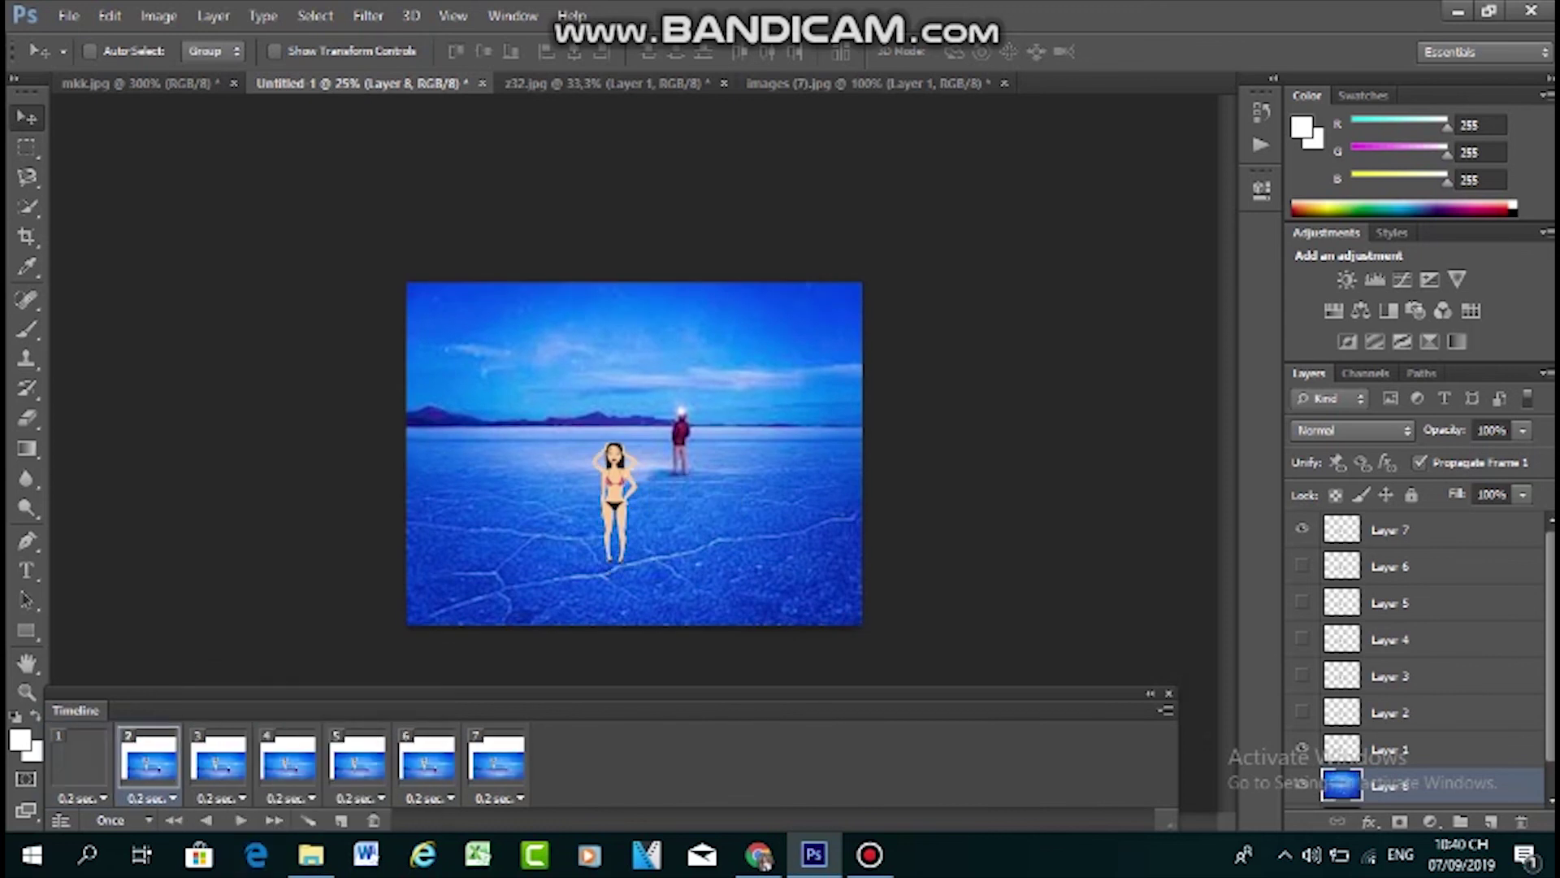
pyautogui.moveTo(620, 481); pyautogui.dragTo(580, 359)
pyautogui.click(218, 757)
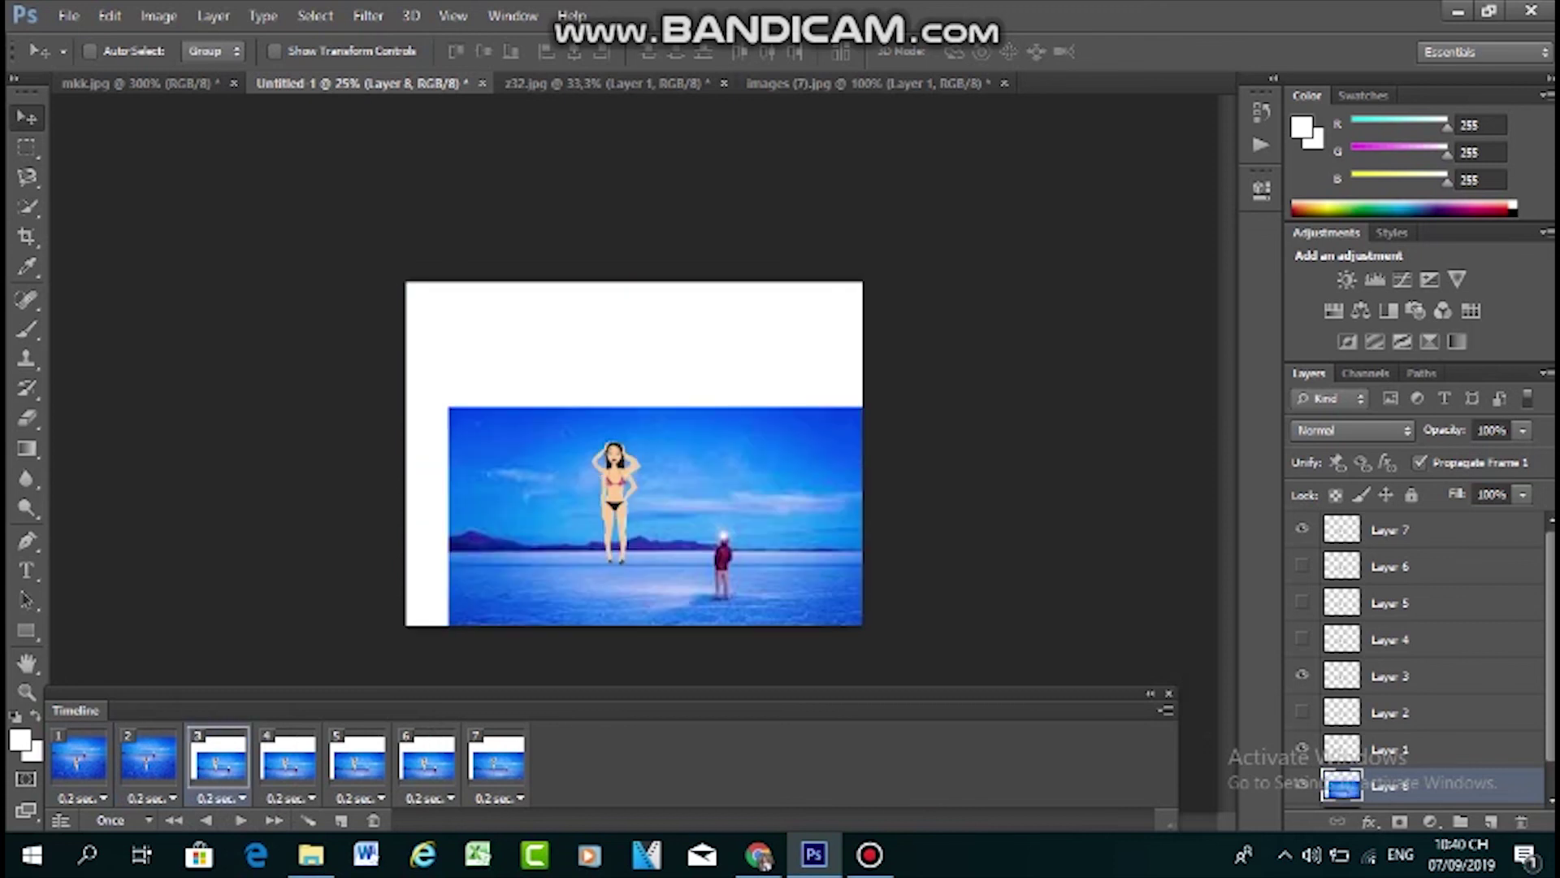
pyautogui.moveTo(682, 488); pyautogui.dragTo(638, 359)
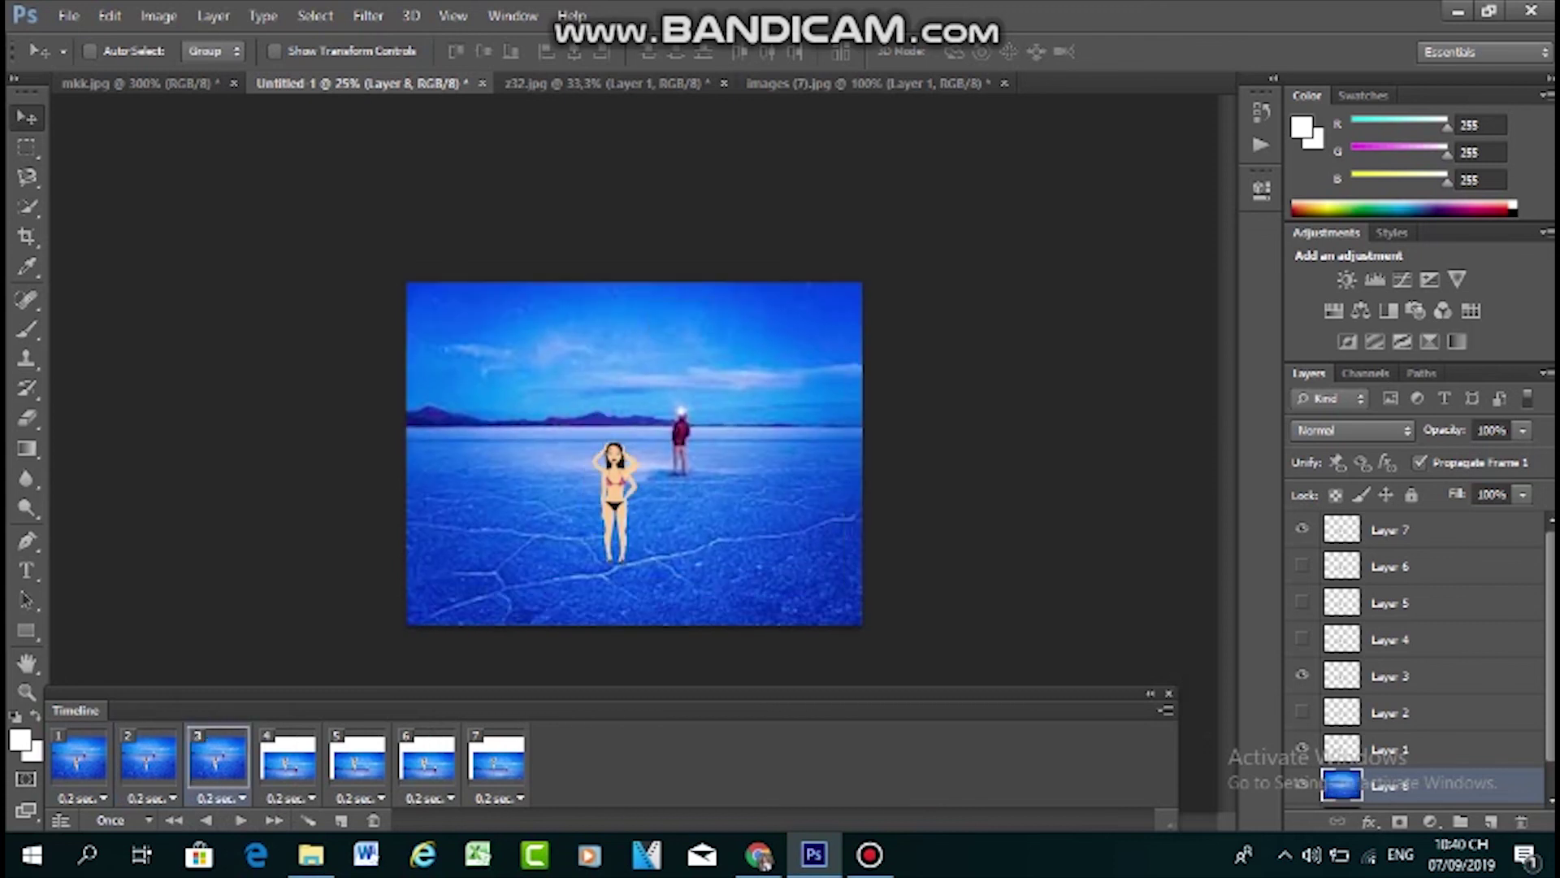
pyautogui.click(288, 757)
pyautogui.moveTo(536, 499); pyautogui.dragTo(512, 380)
# Move the blue photo back up and left in frames 6, 5 and 7 to cover the canvas
pyautogui.click(427, 759)
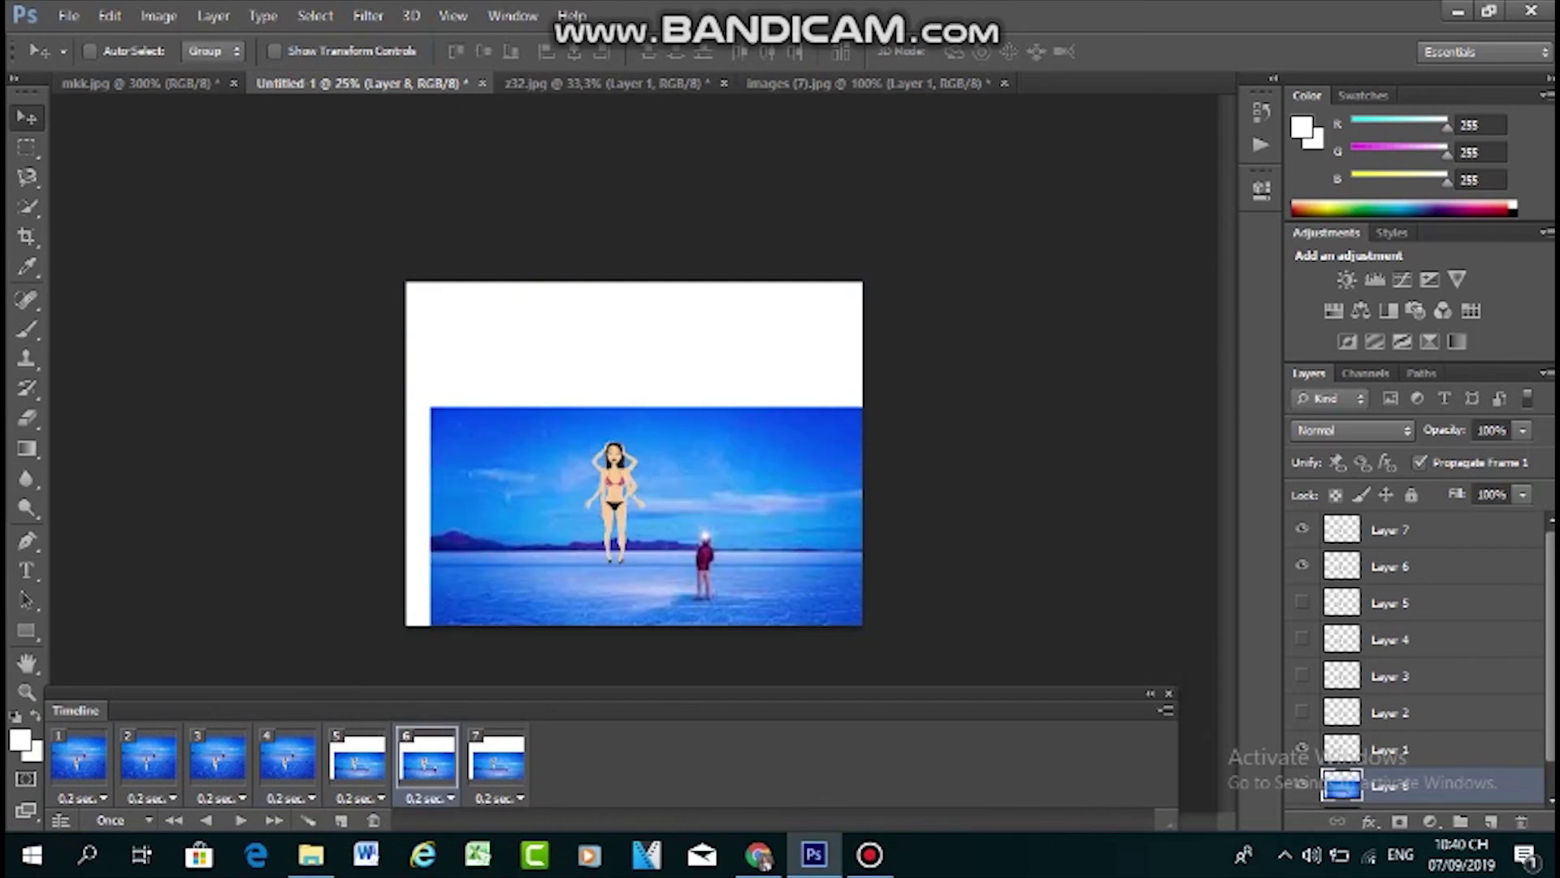
pyautogui.moveTo(565, 551); pyautogui.dragTo(523, 425)
pyautogui.click(358, 756)
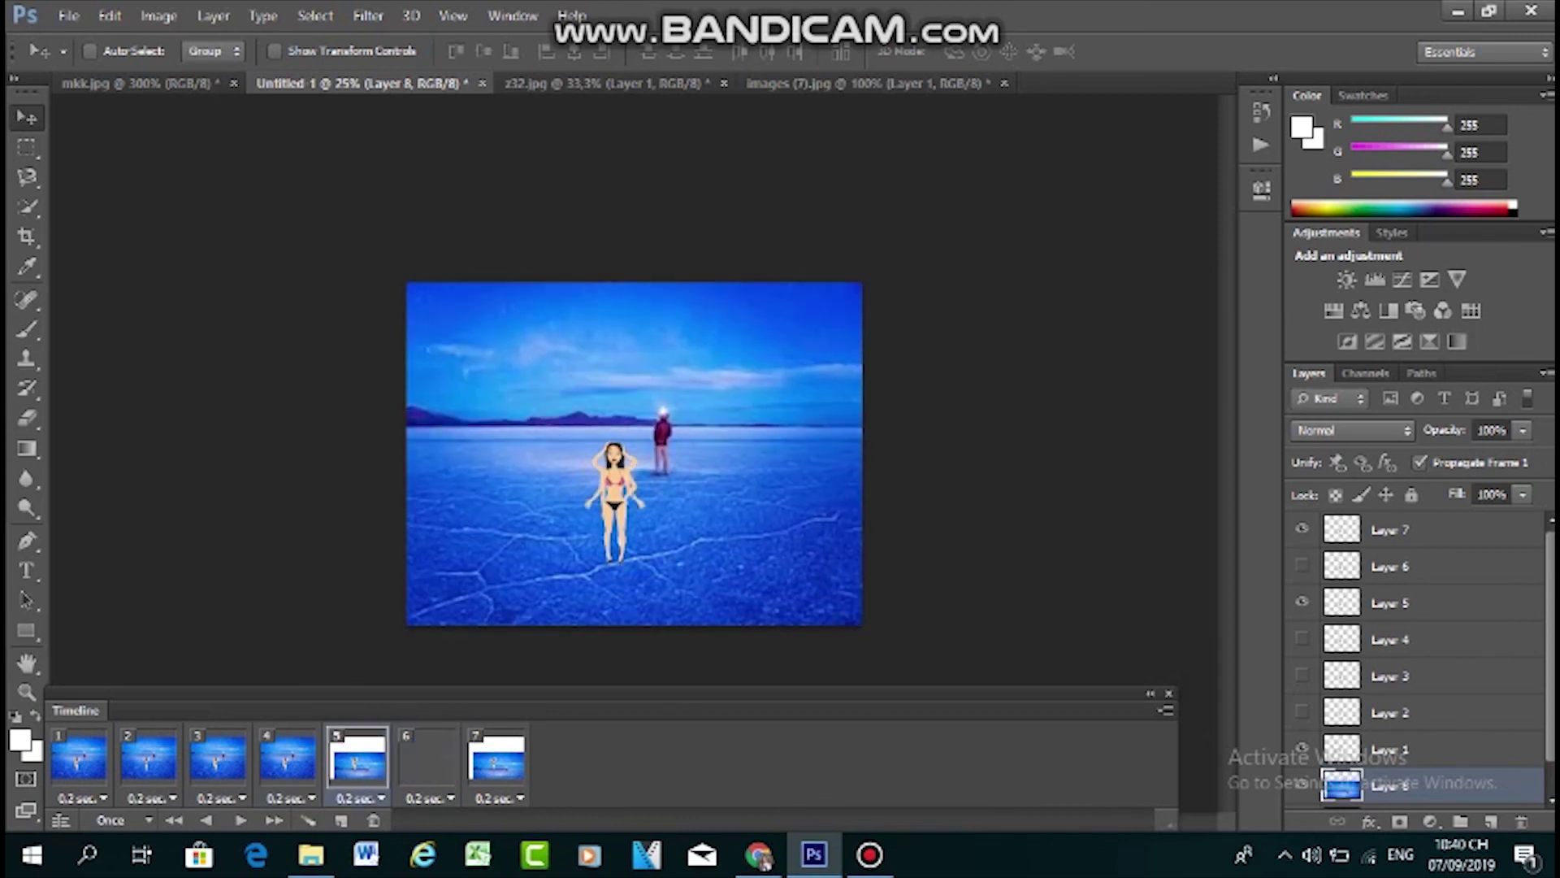
pyautogui.moveTo(561, 488); pyautogui.dragTo(511, 411)
pyautogui.click(497, 757)
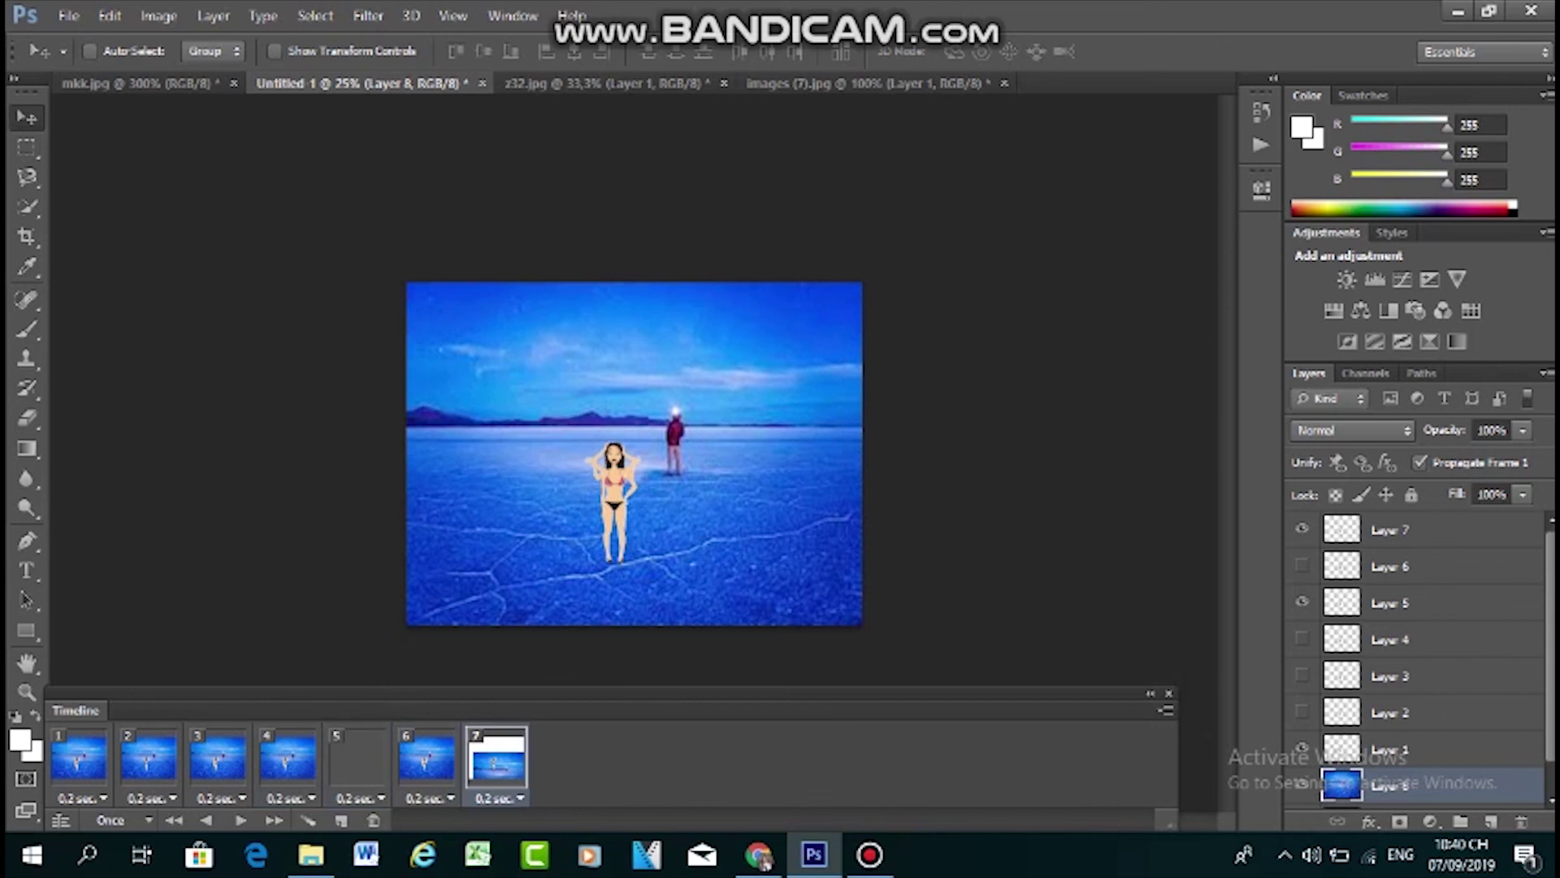
pyautogui.moveTo(625, 511); pyautogui.dragTo(585, 382)
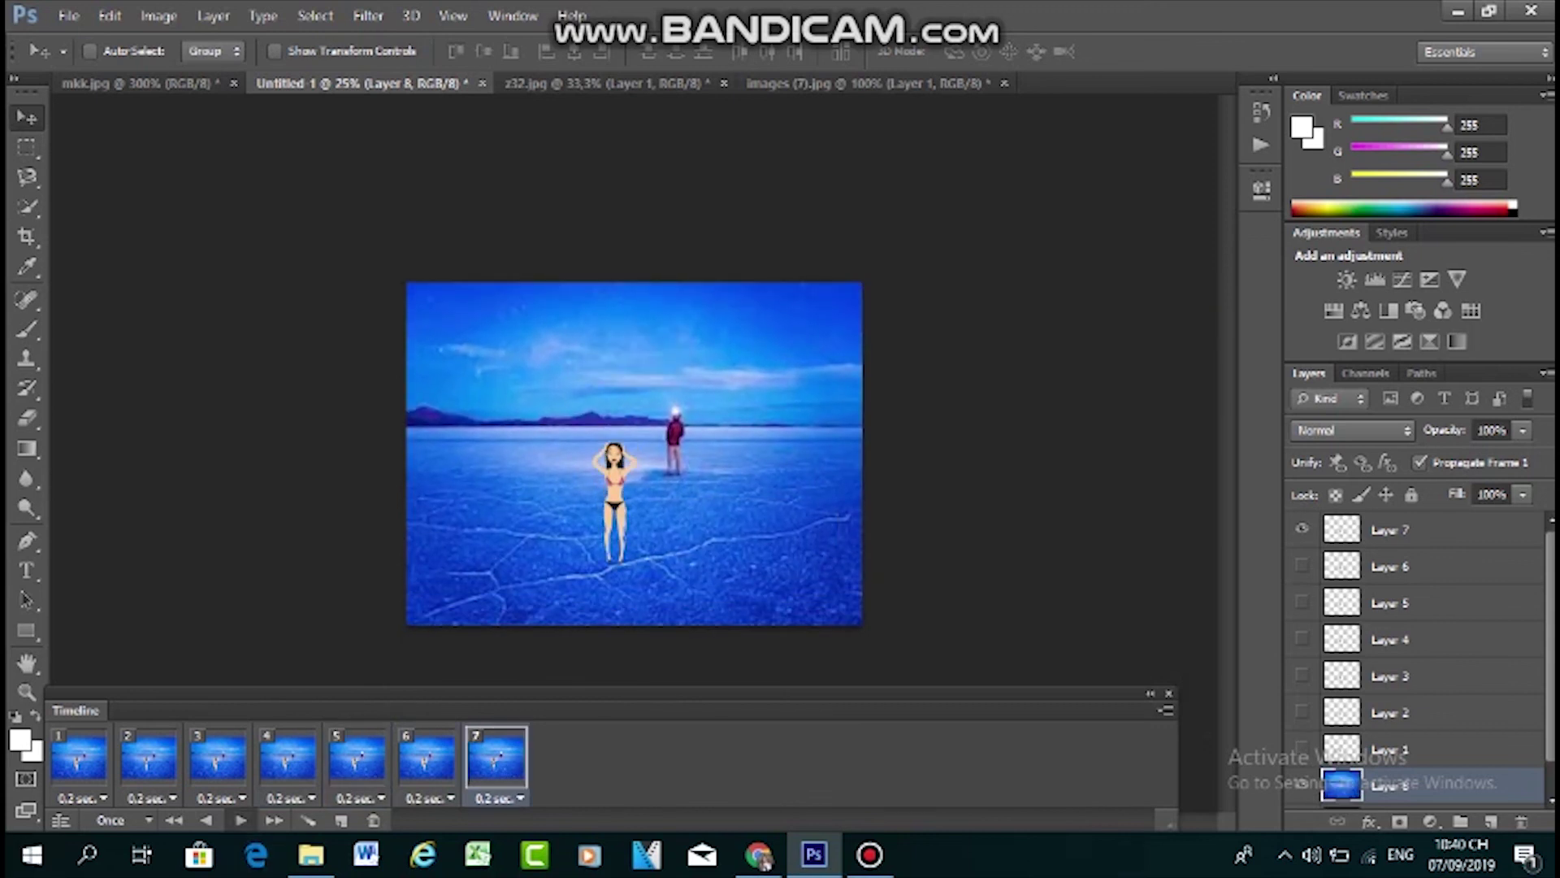
# Play the animation to check the background, with Layer 7 shown in frame 7
pyautogui.click(240, 820)
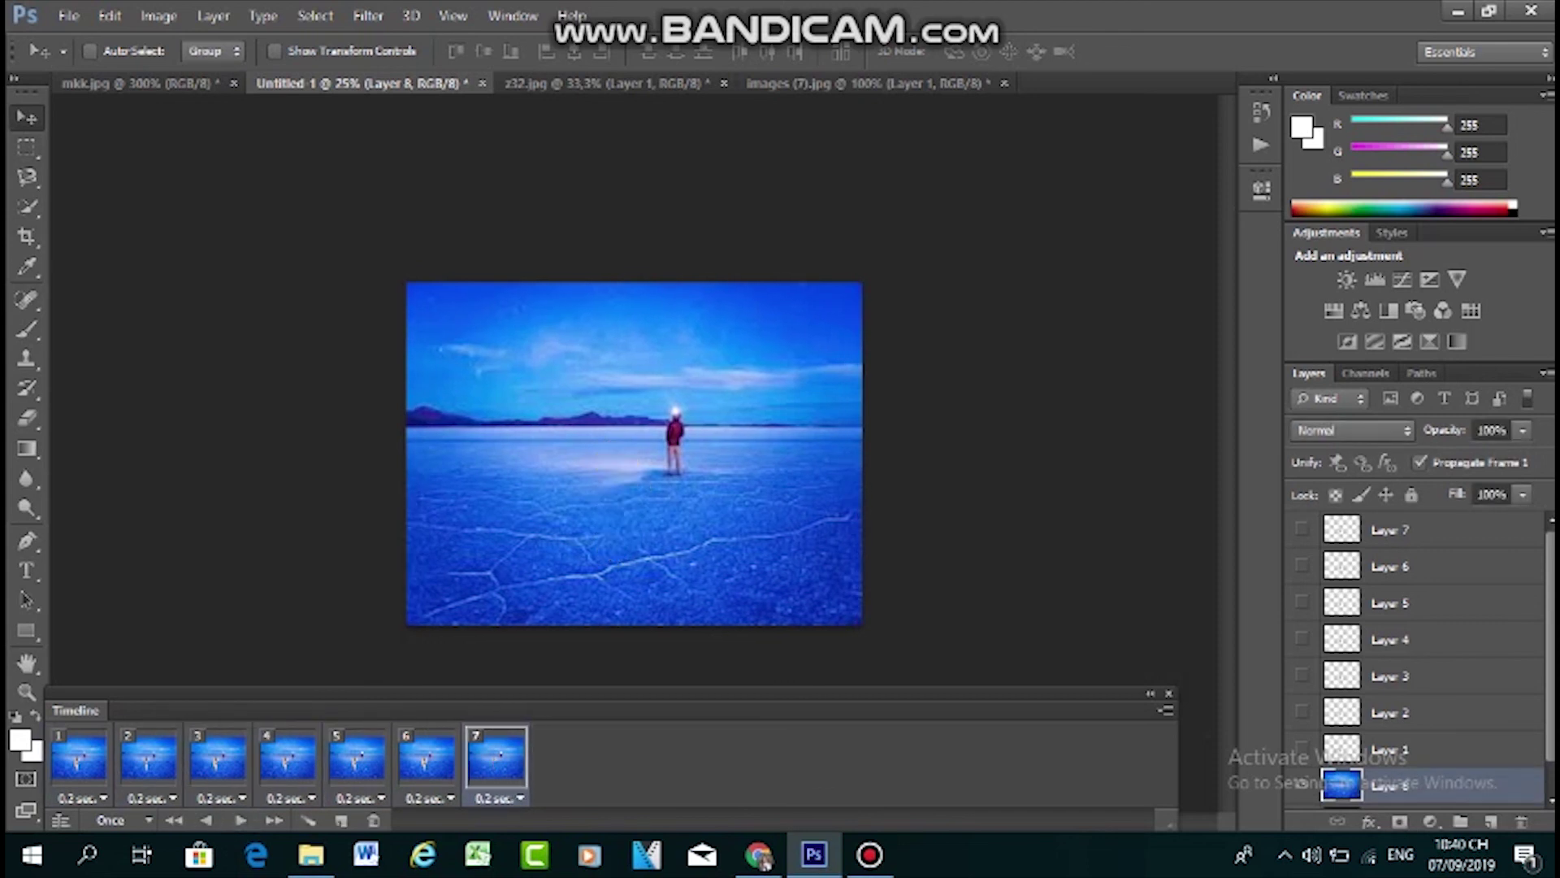
pyautogui.click(1302, 529)
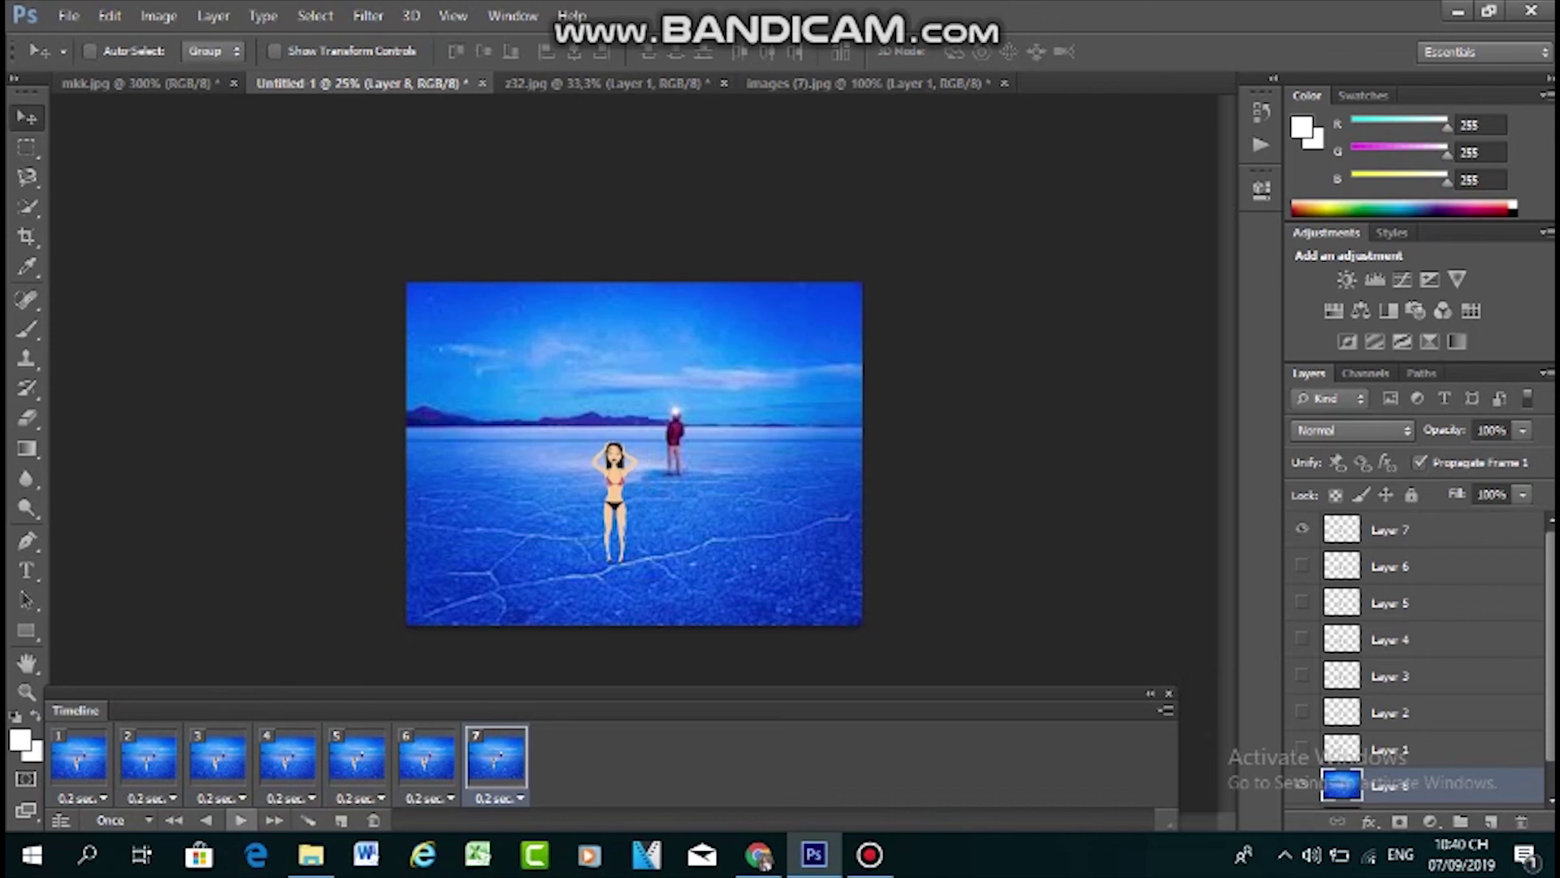
pyautogui.click(240, 820)
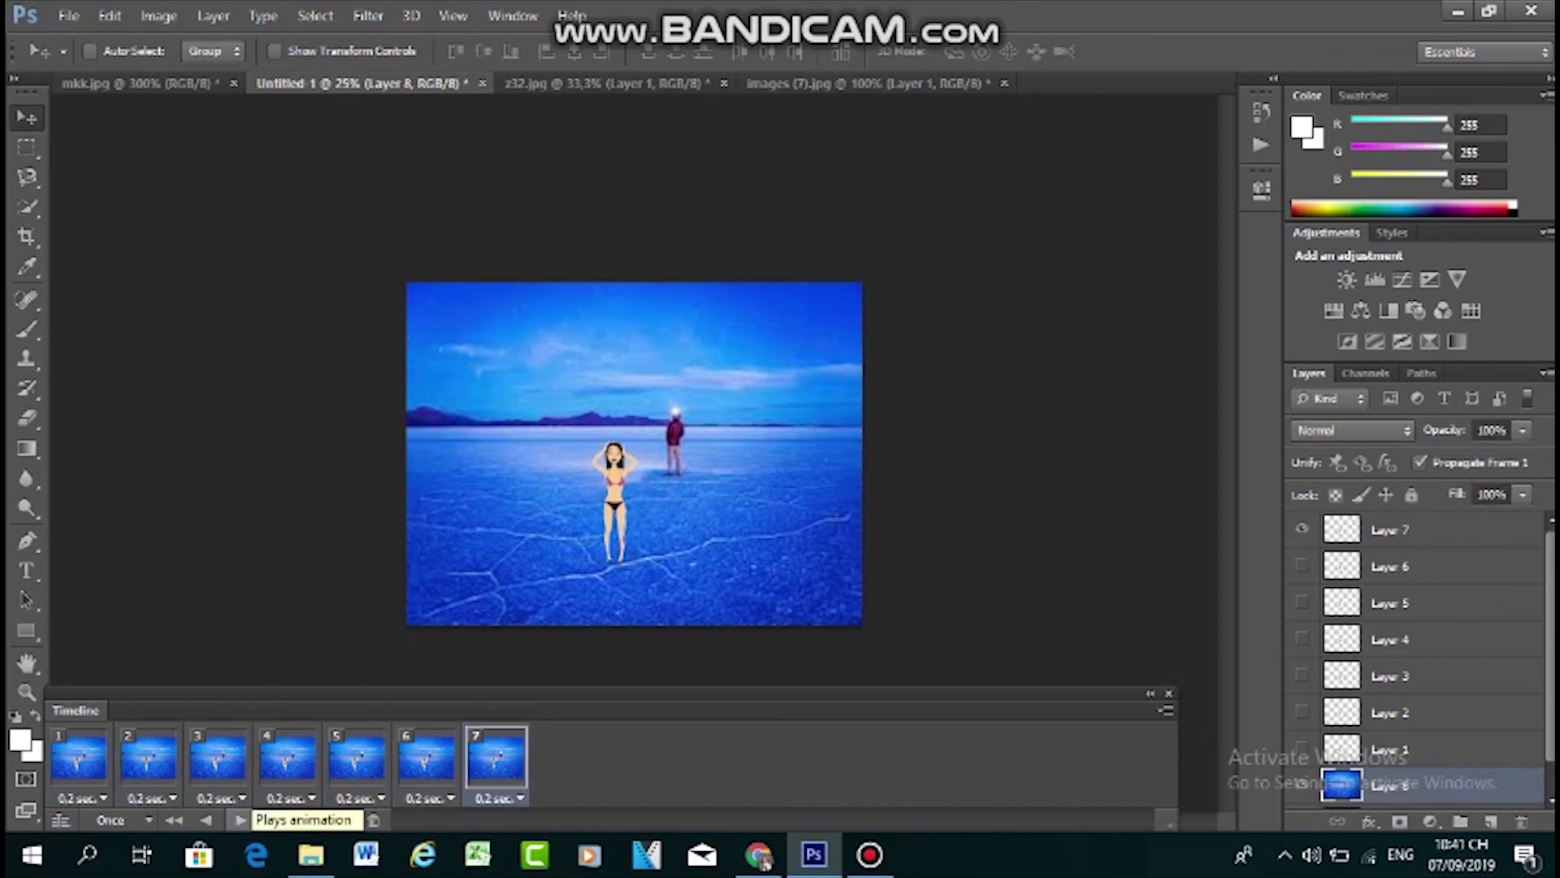
pyautogui.click(241, 820)
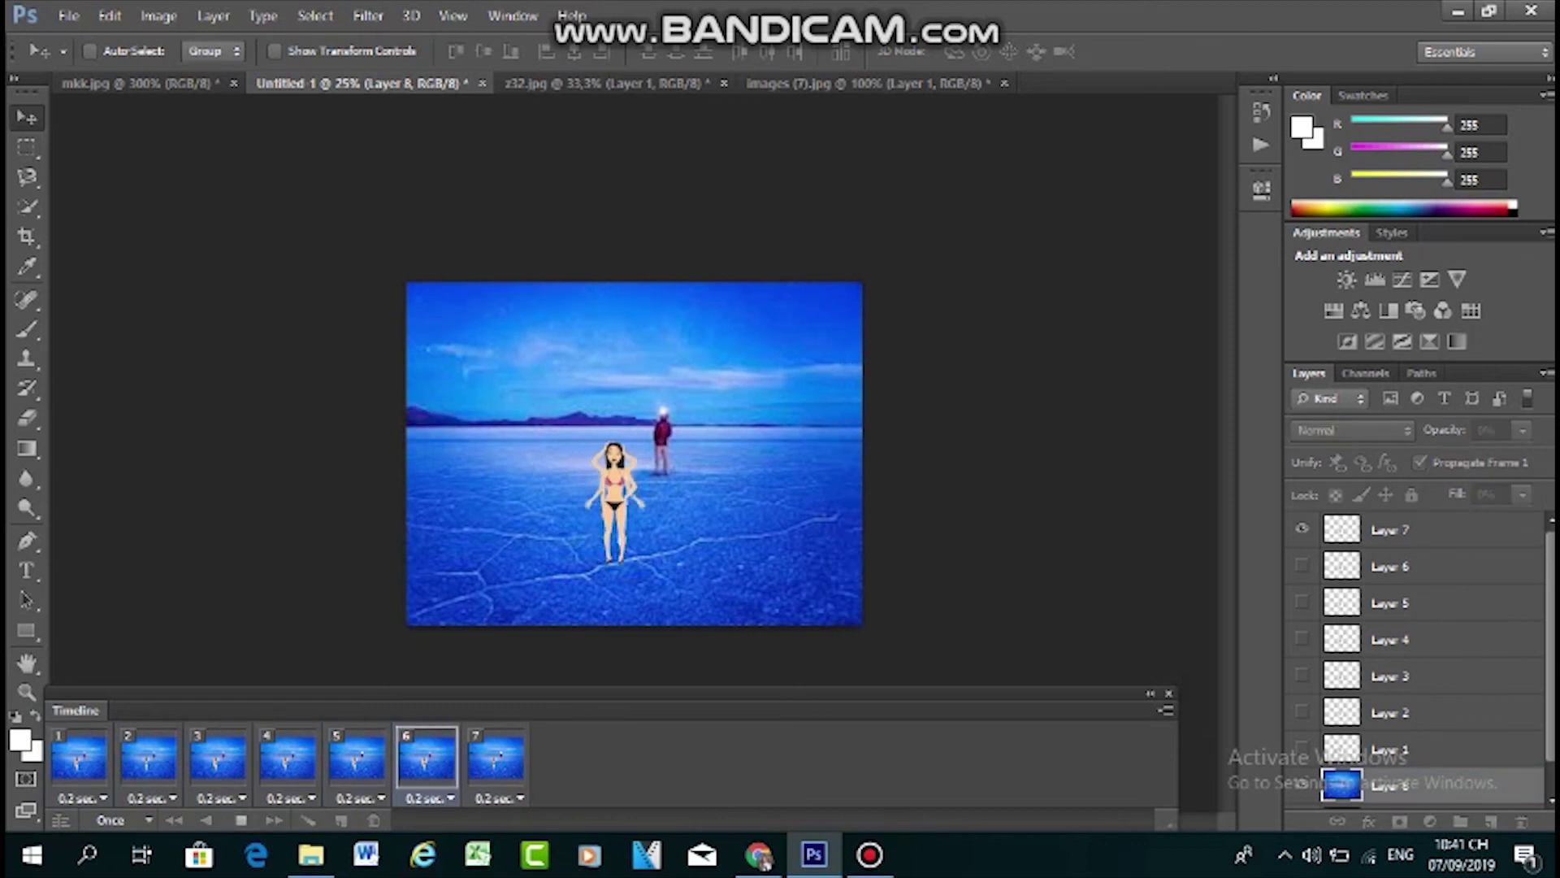
# In frame 7, hide Layer 7 and show Layer 1 instead, and play the animation to check it
pyautogui.click(1303, 529)
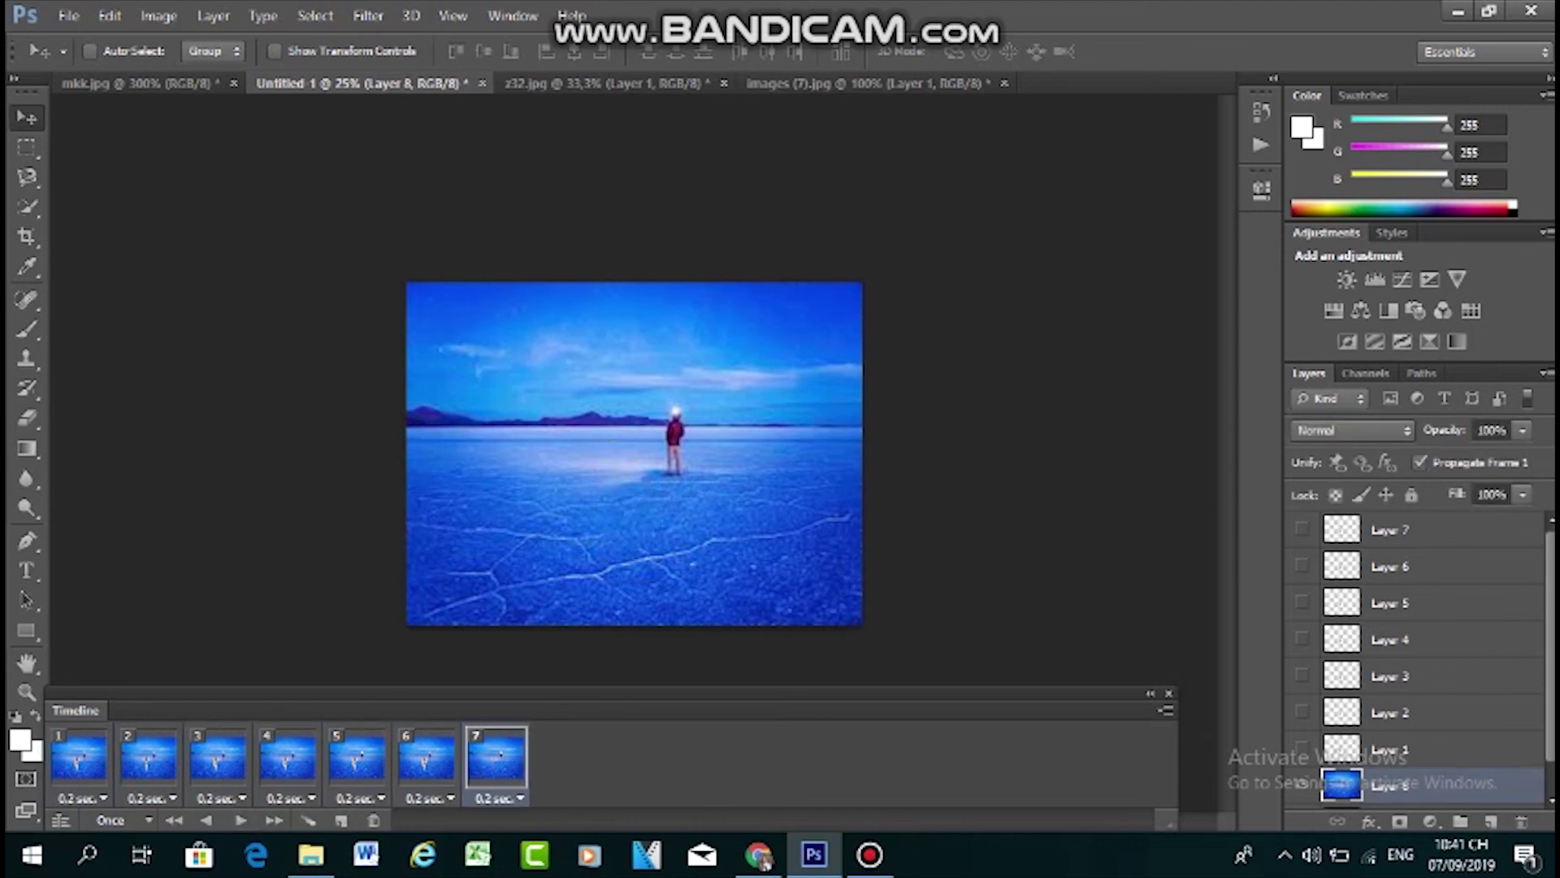
pyautogui.click(1303, 747)
pyautogui.click(240, 820)
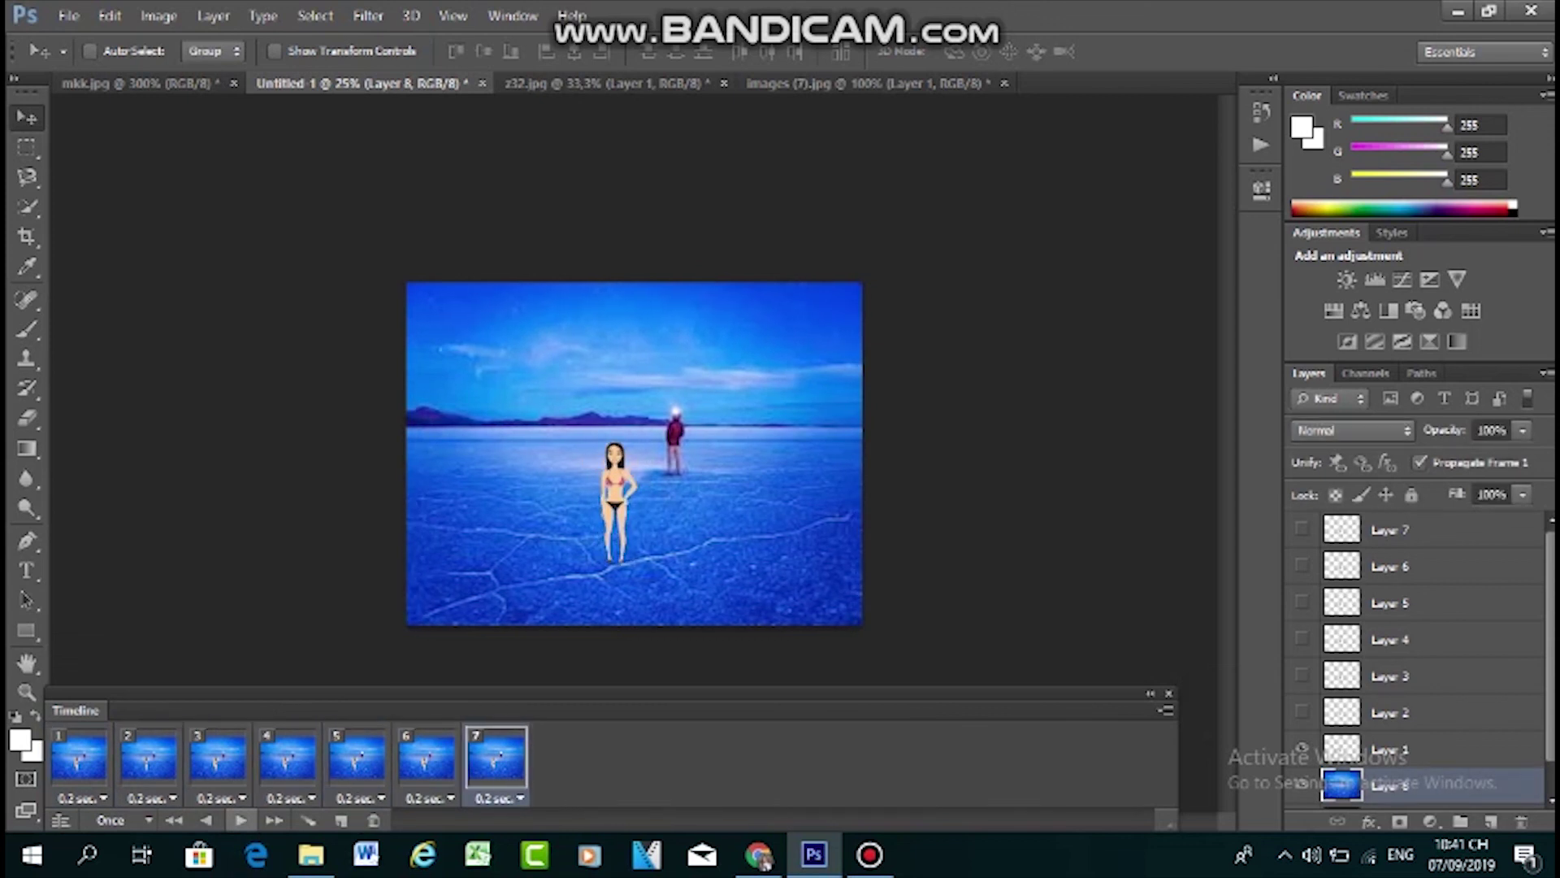
pyautogui.hotkey('ctrl', '+')
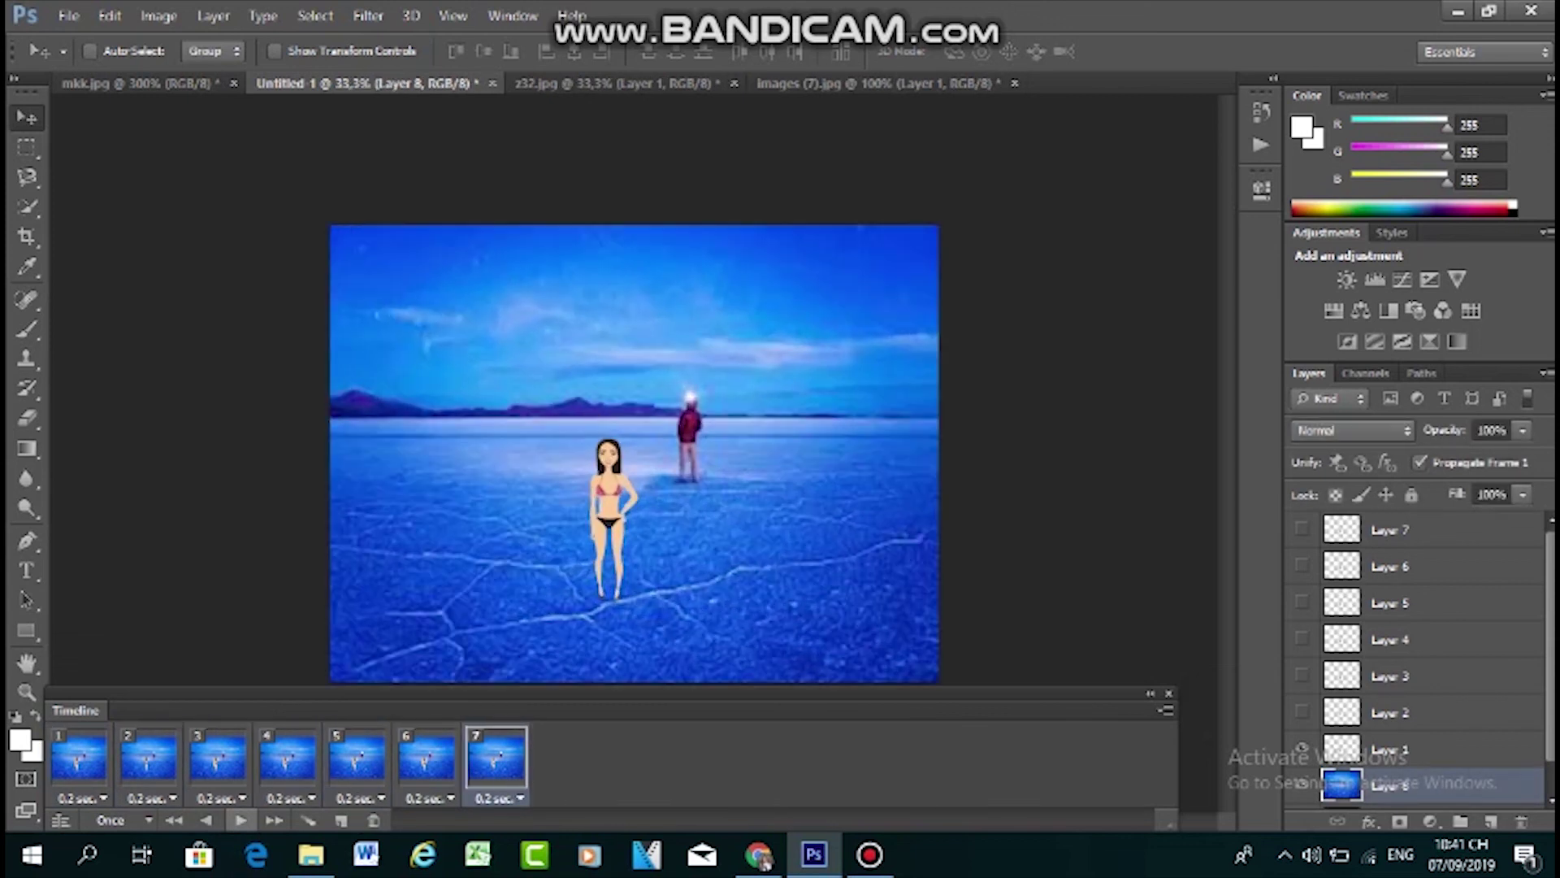
pyautogui.click(241, 820)
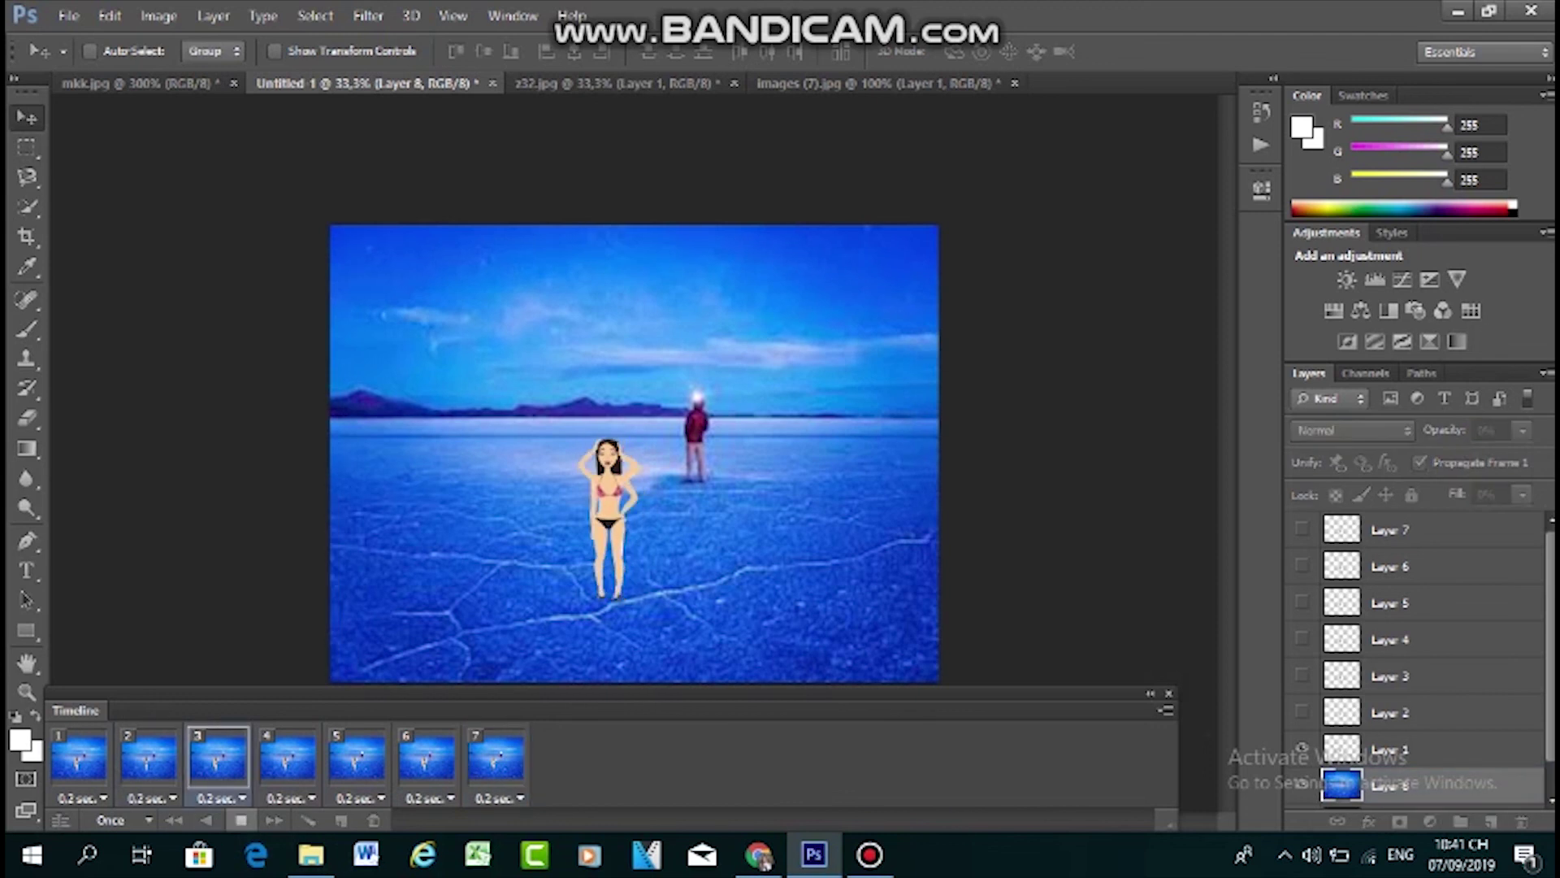
pyautogui.click(241, 820)
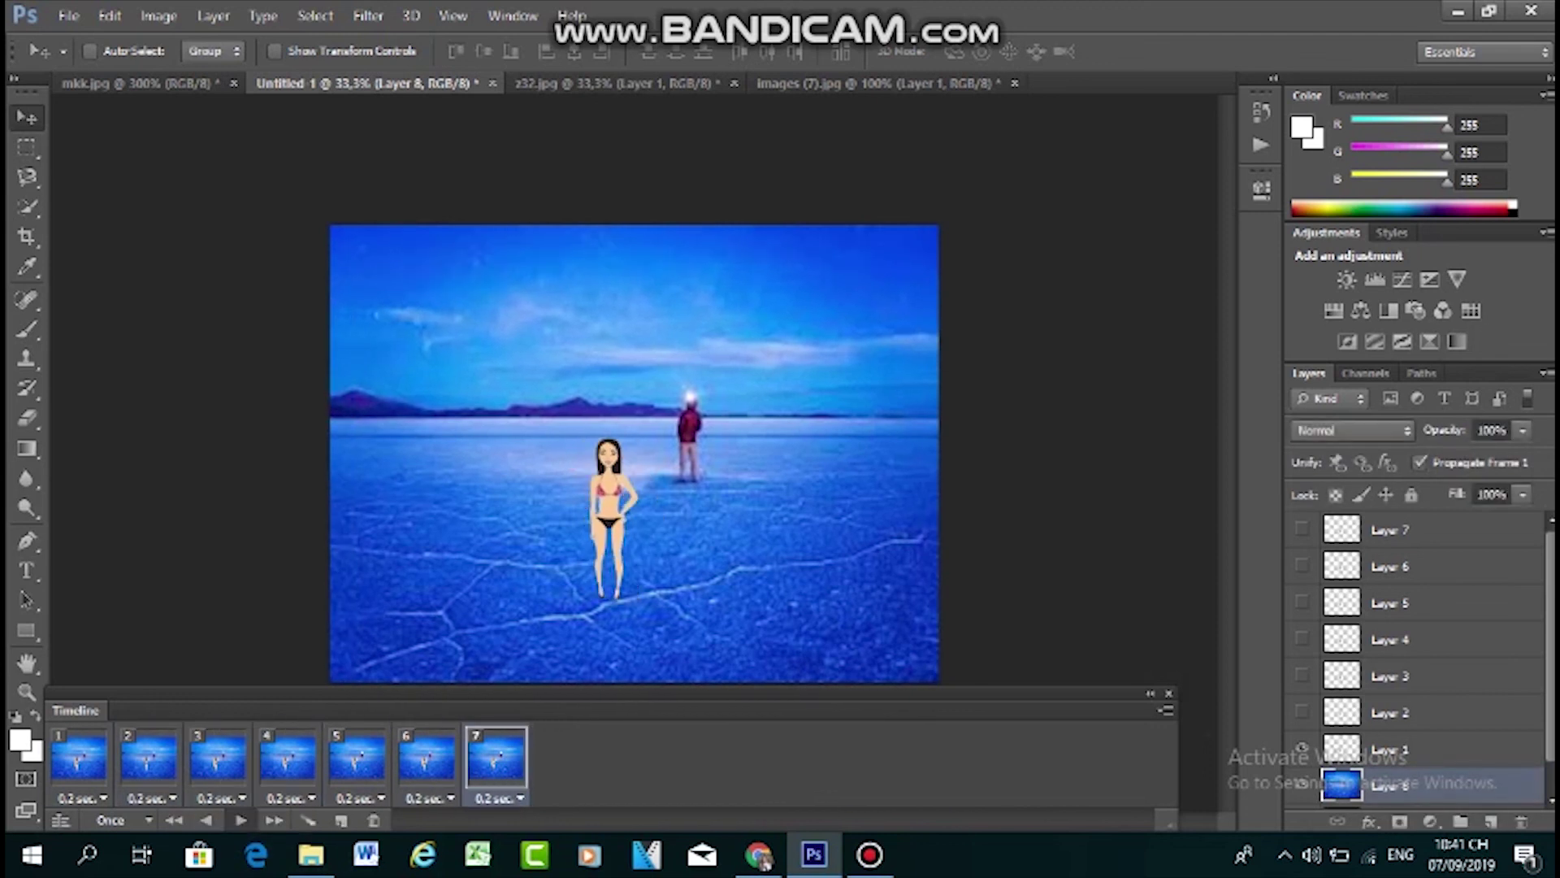
pyautogui.press('space')
# In frame 7, hide Layers 6, 5, 4 and 3 so only the figures needed for alignment stay shown
pyautogui.hotkey('ctrl', '+')
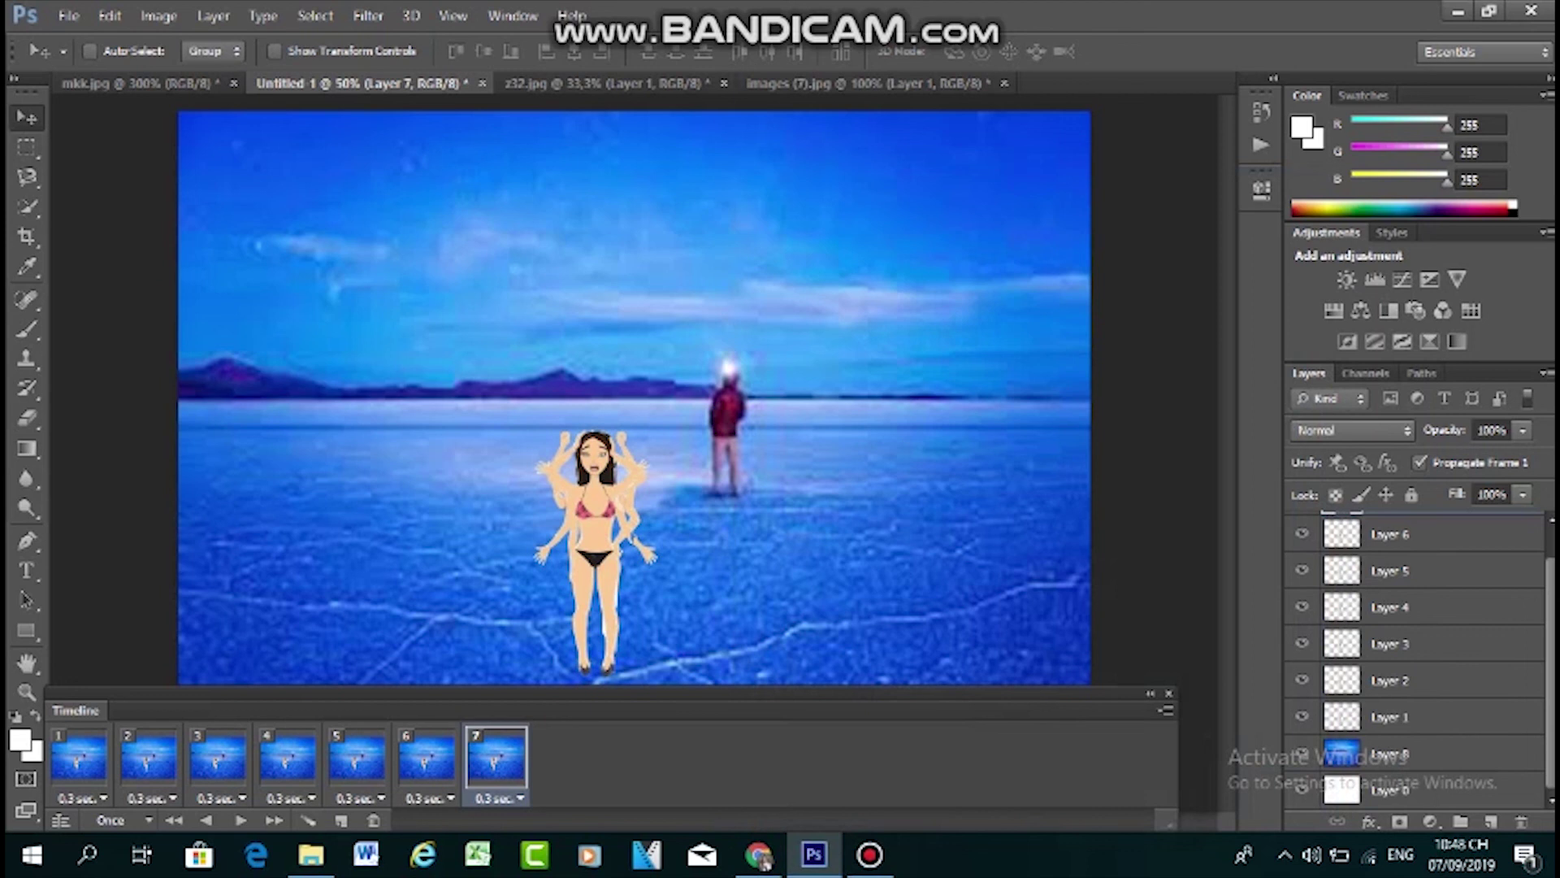
pyautogui.click(1302, 533)
pyautogui.click(1302, 570)
pyautogui.click(1302, 606)
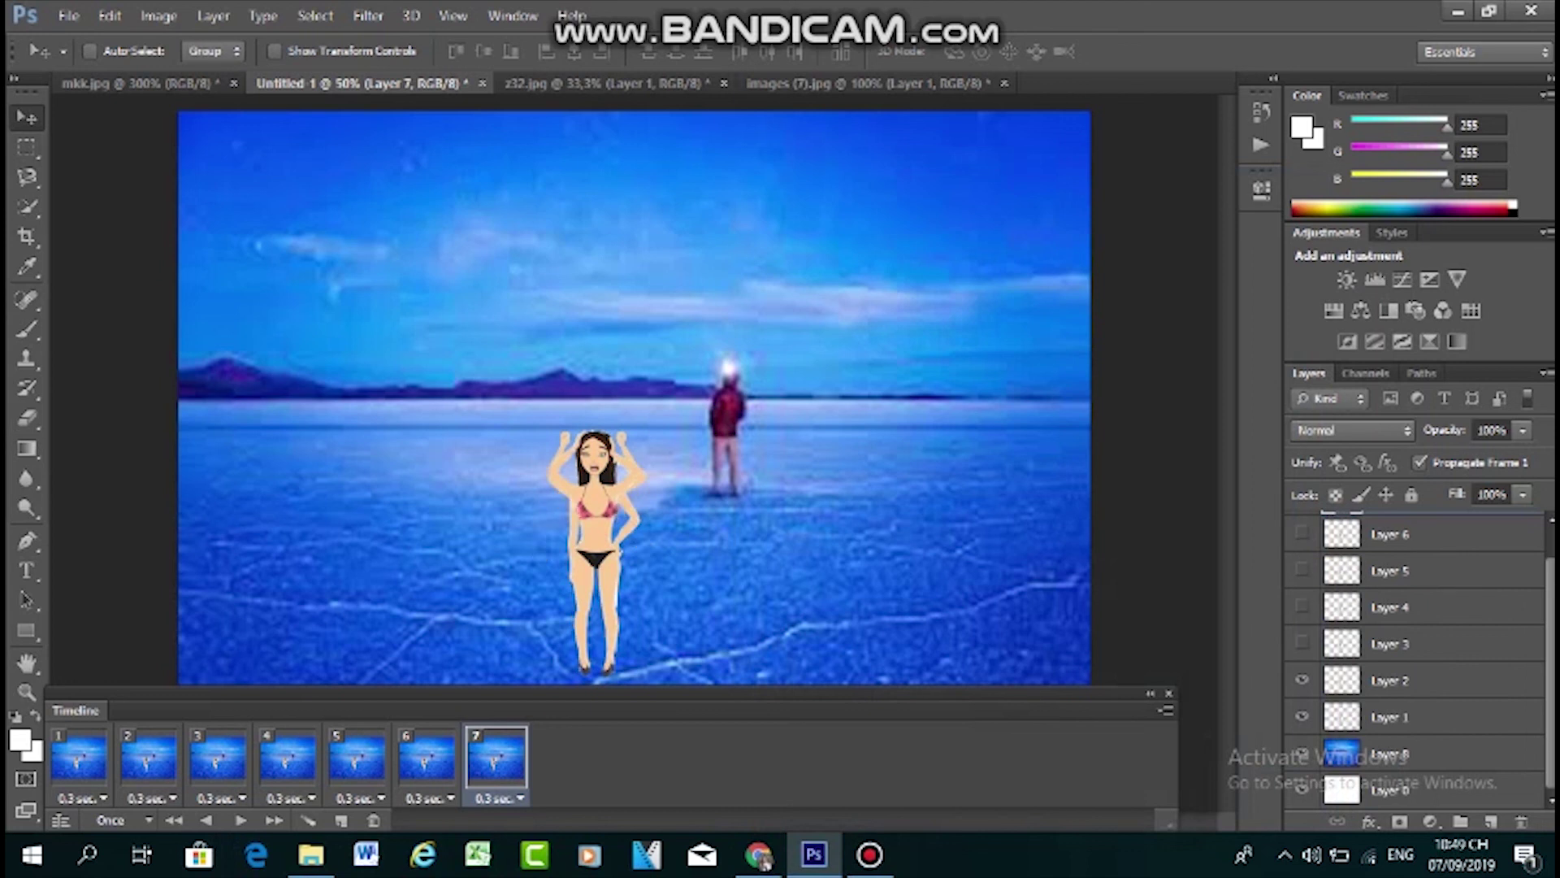
# Nudge Layer 7 slightly left to line it up with the other figures, and hide Layers 2 and 1 in frame 7
pyautogui.press('Left')
pyautogui.press('Left')
pyautogui.press('Left')
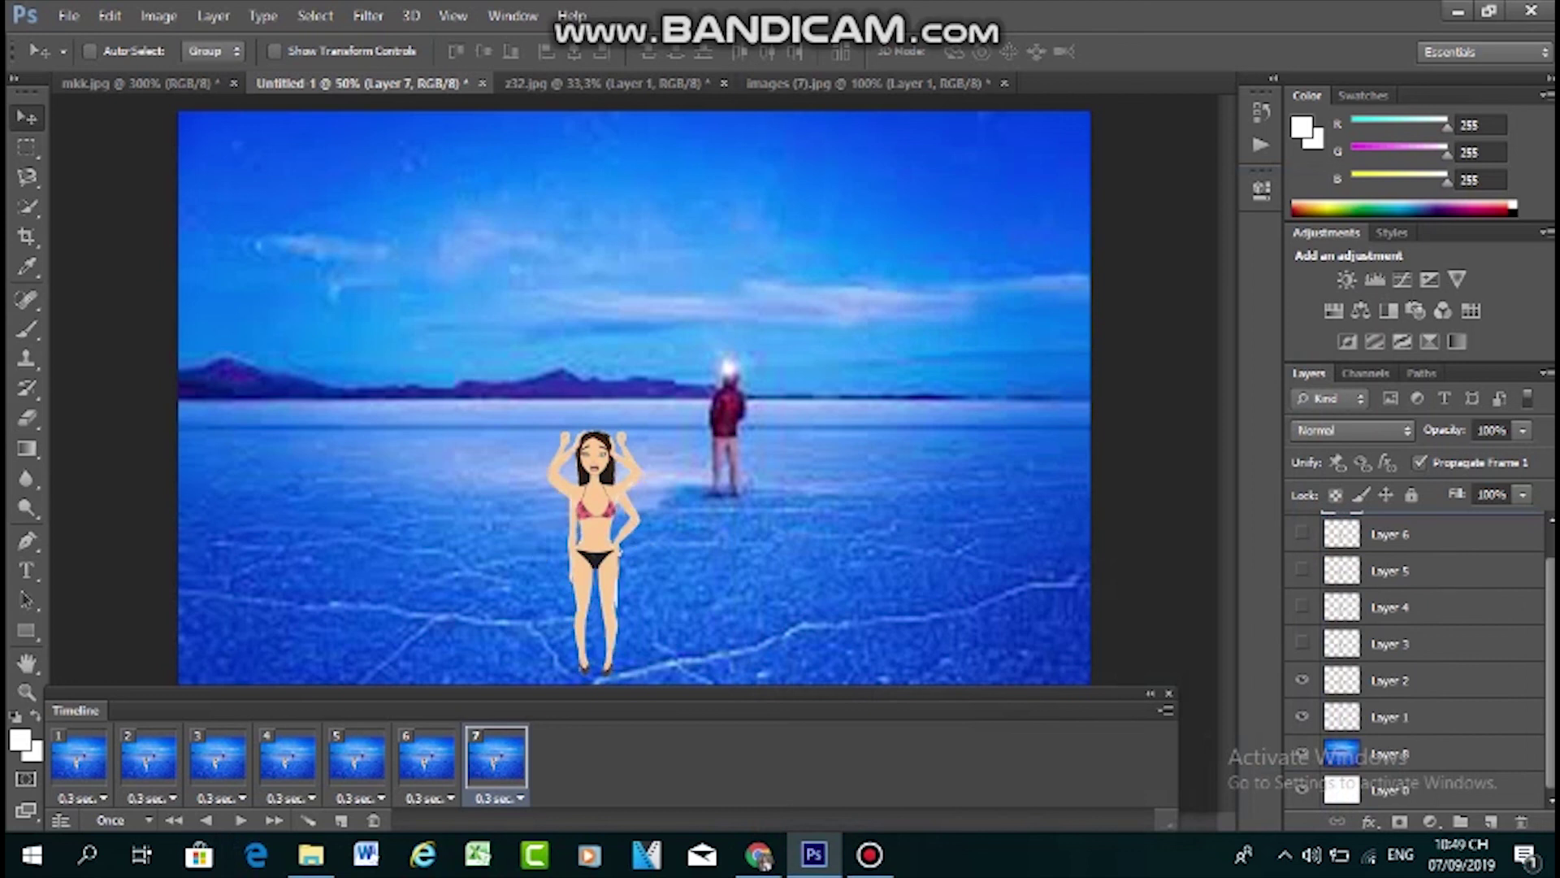
pyautogui.click(1302, 680)
pyautogui.click(1302, 717)
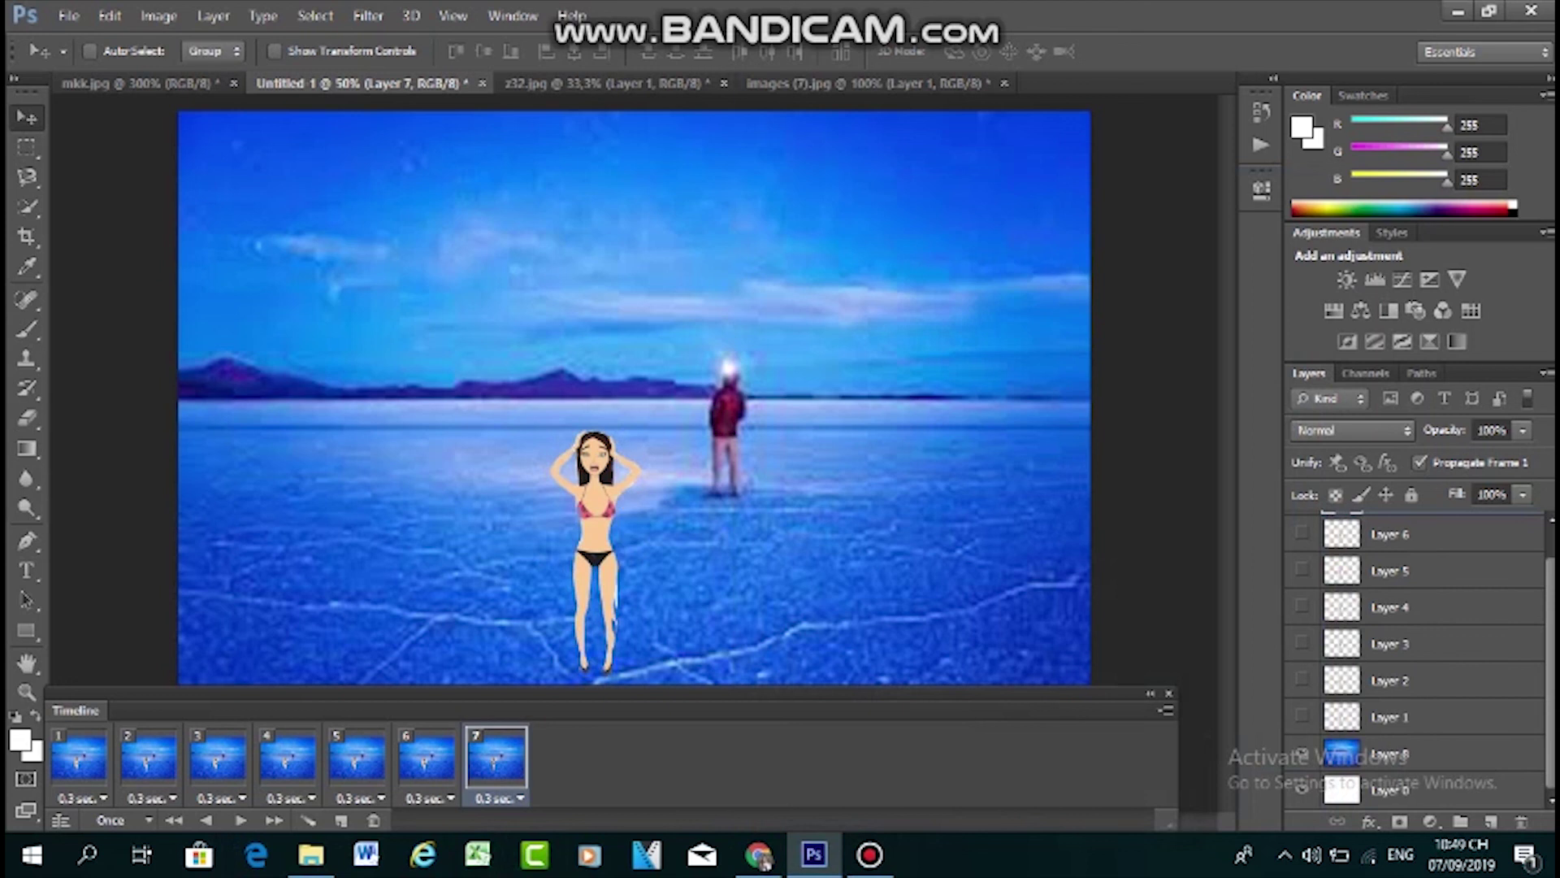
# Check frame 2, and set frame 3 to show Layer 3 instead of Layer 2
pyautogui.click(1391, 717)
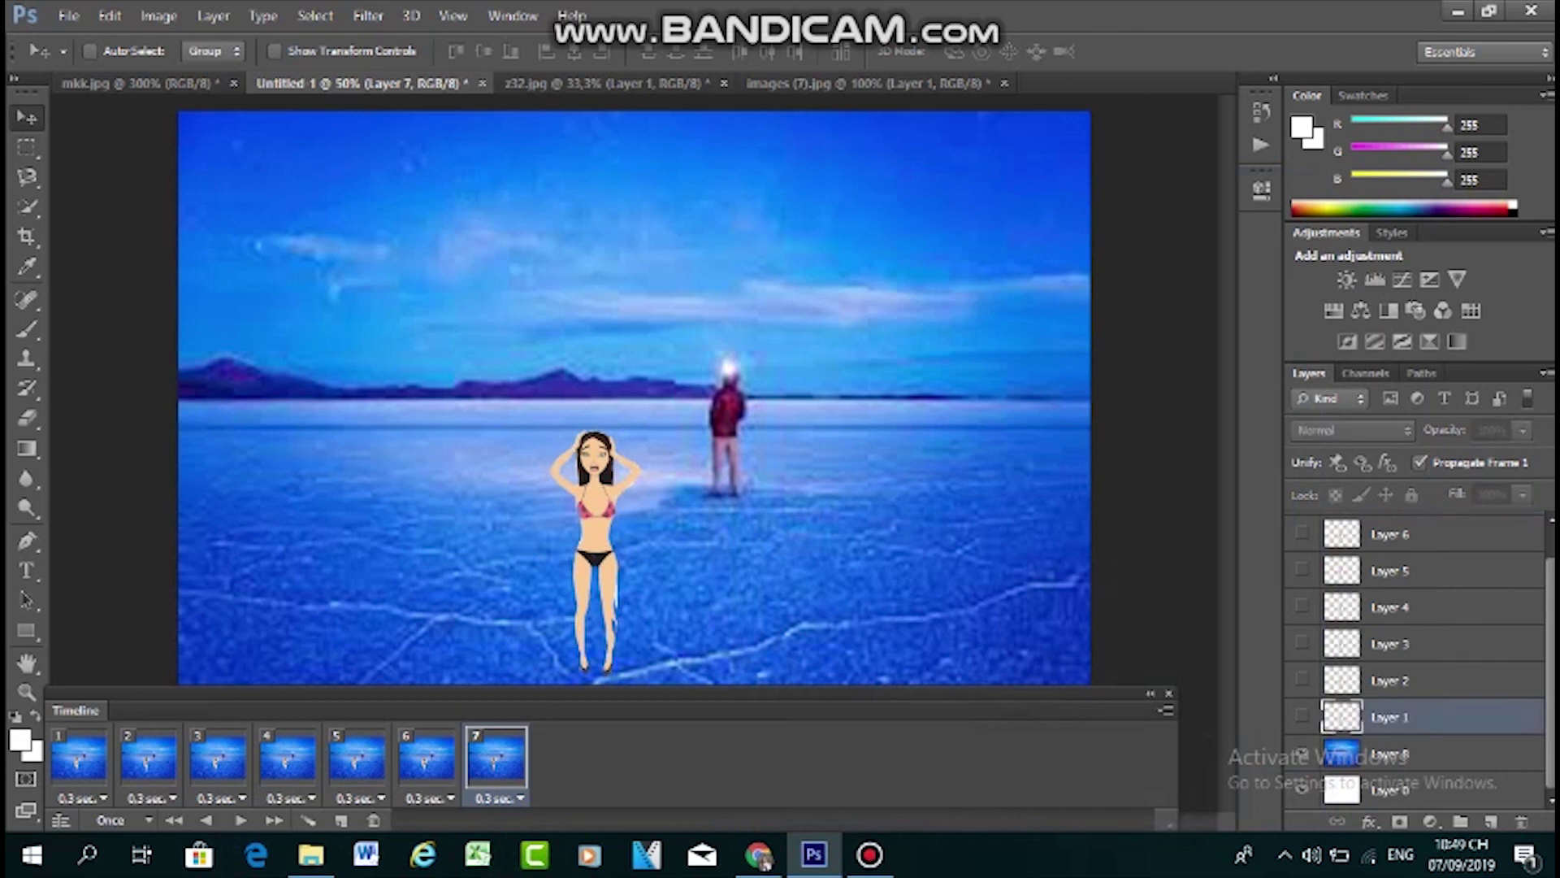
pyautogui.click(148, 758)
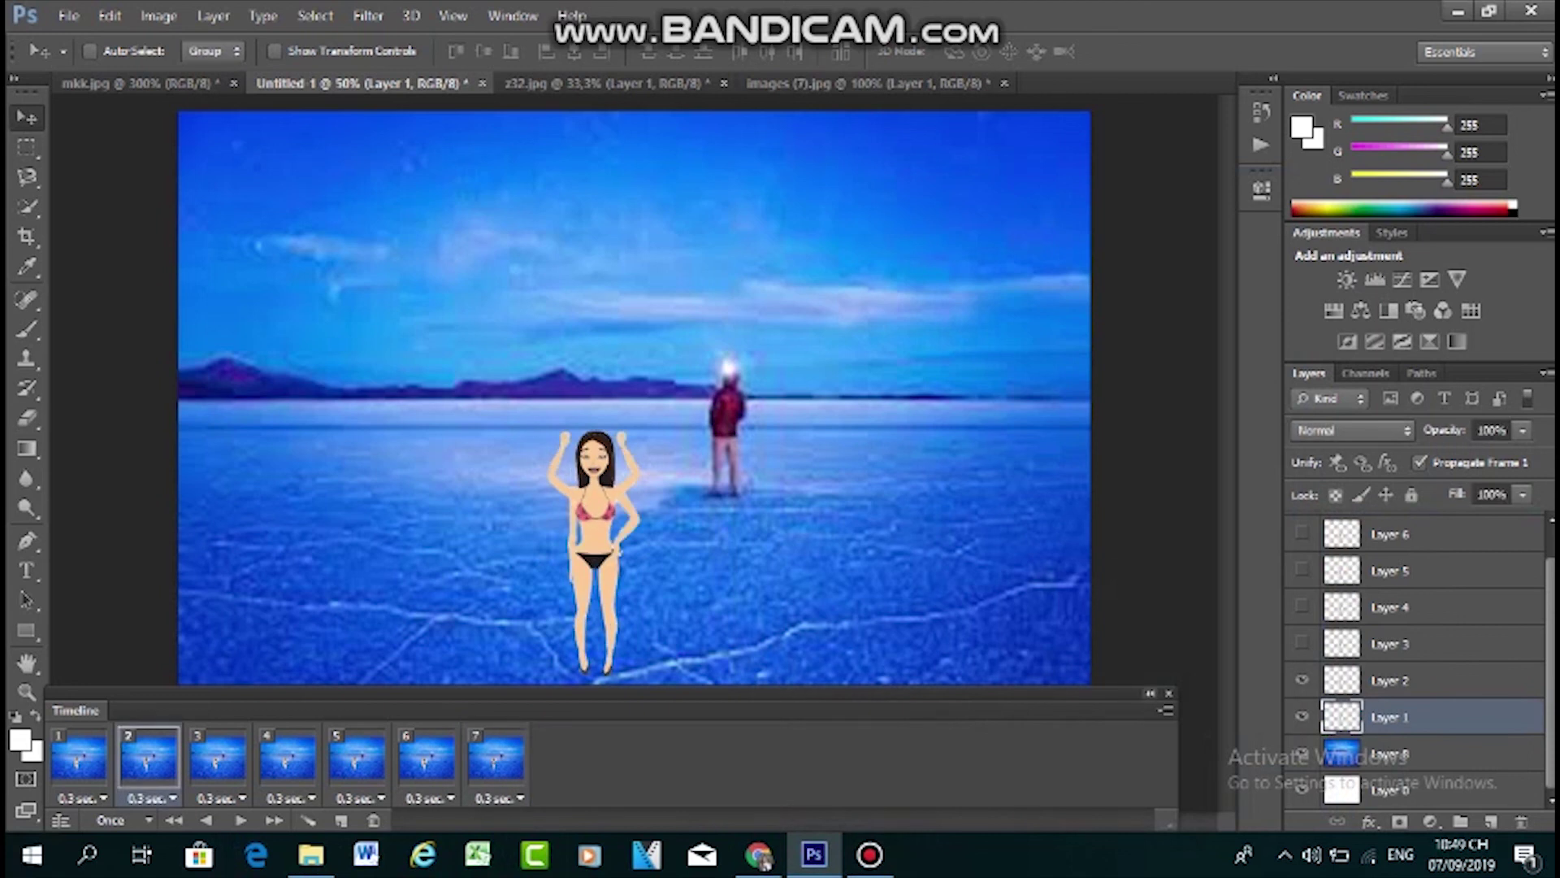
pyautogui.click(1391, 644)
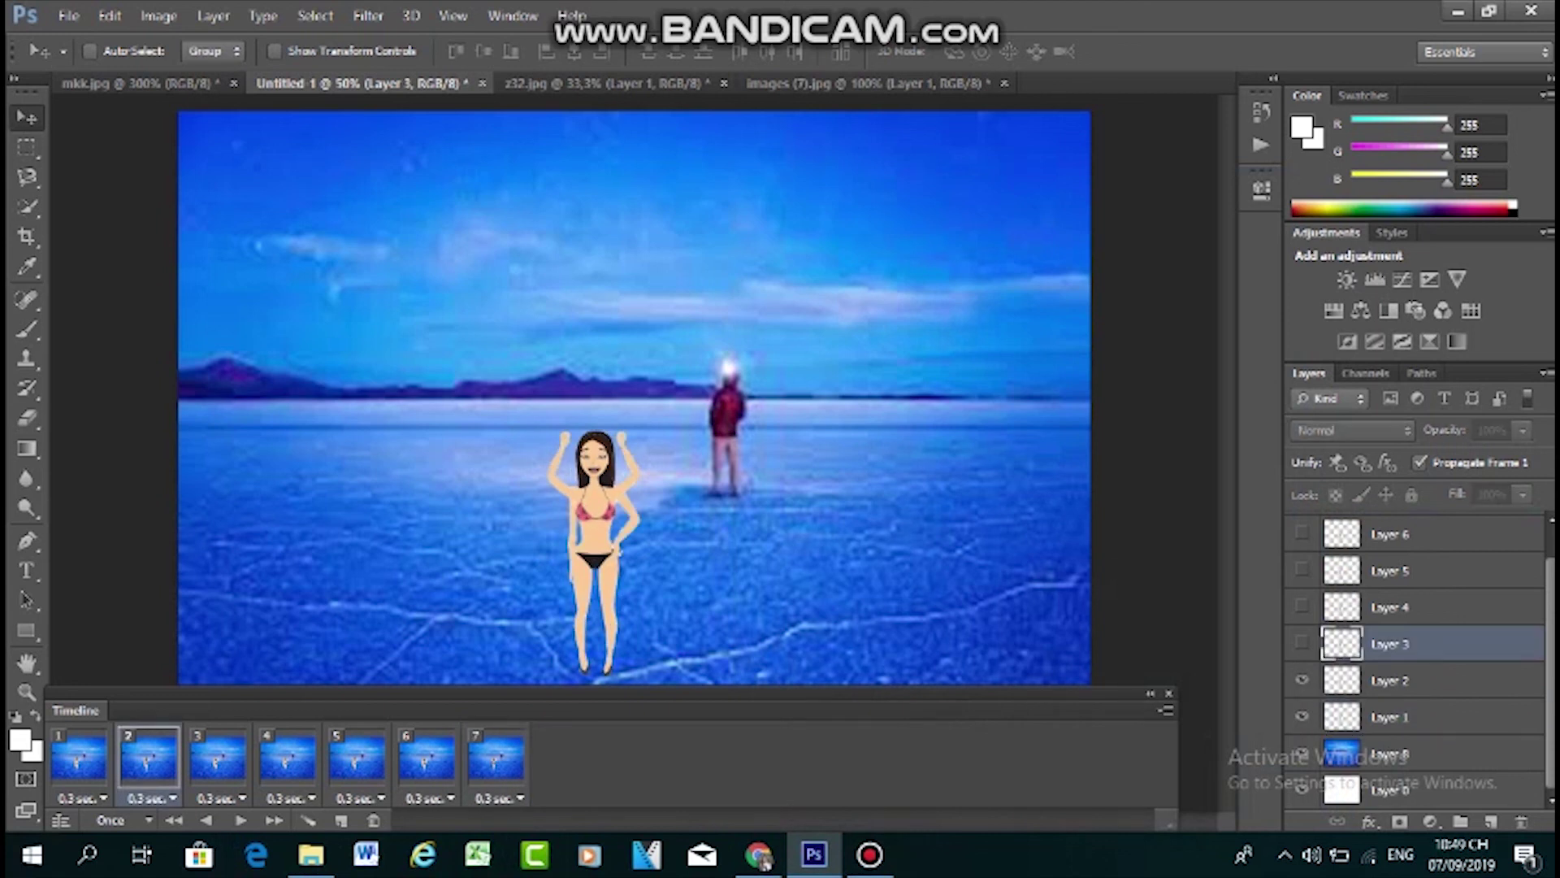
pyautogui.click(218, 758)
pyautogui.click(1302, 643)
pyautogui.click(1302, 681)
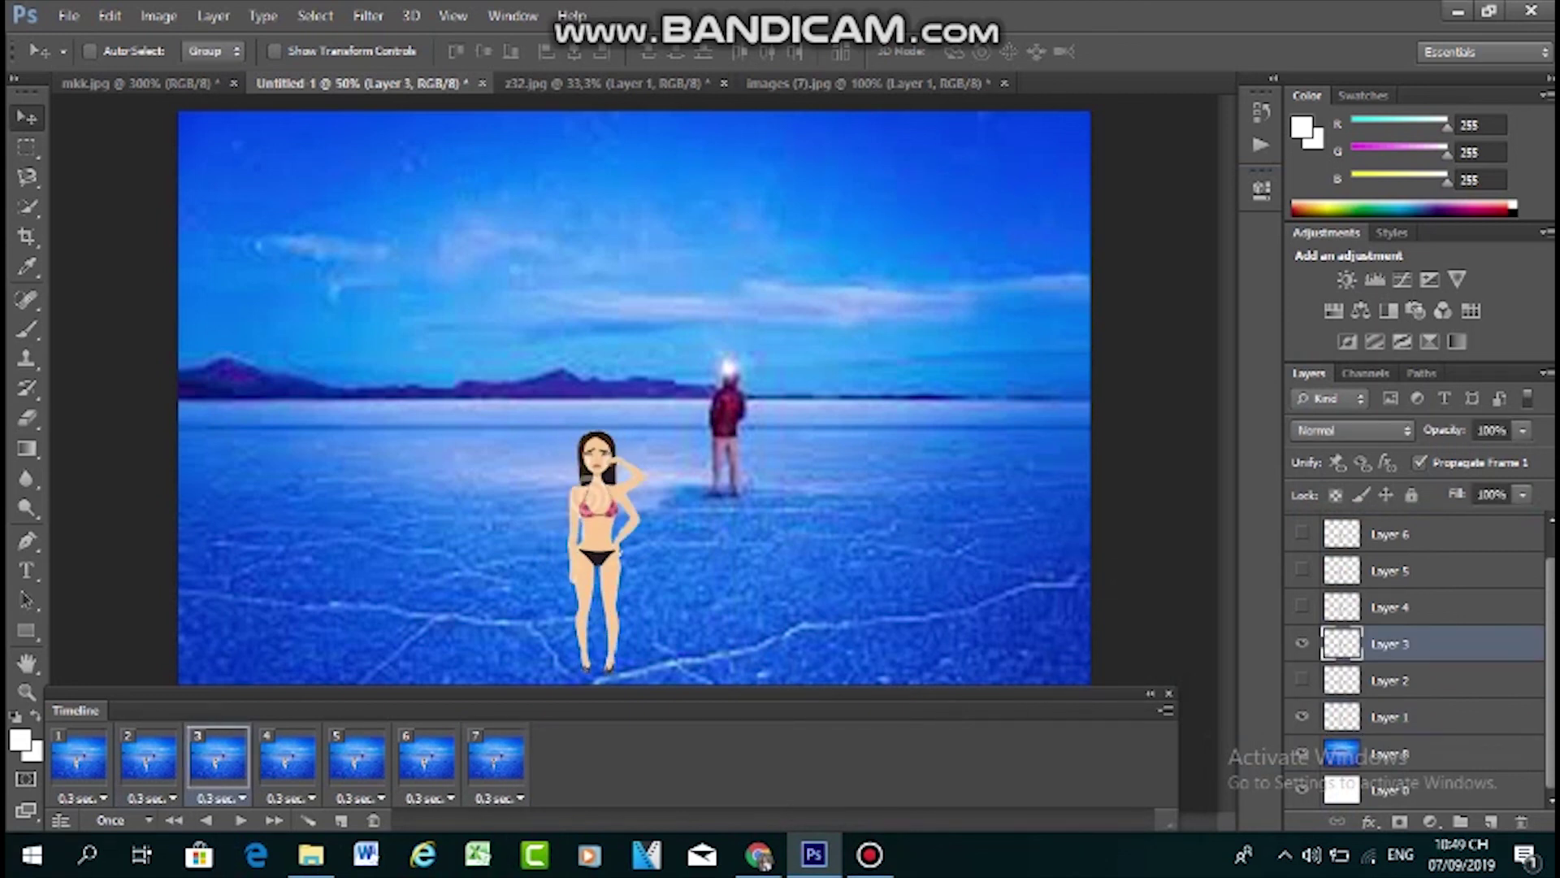
# Select Layer 4 and set frame 4 to show it instead of Layer 3
pyautogui.click(1392, 607)
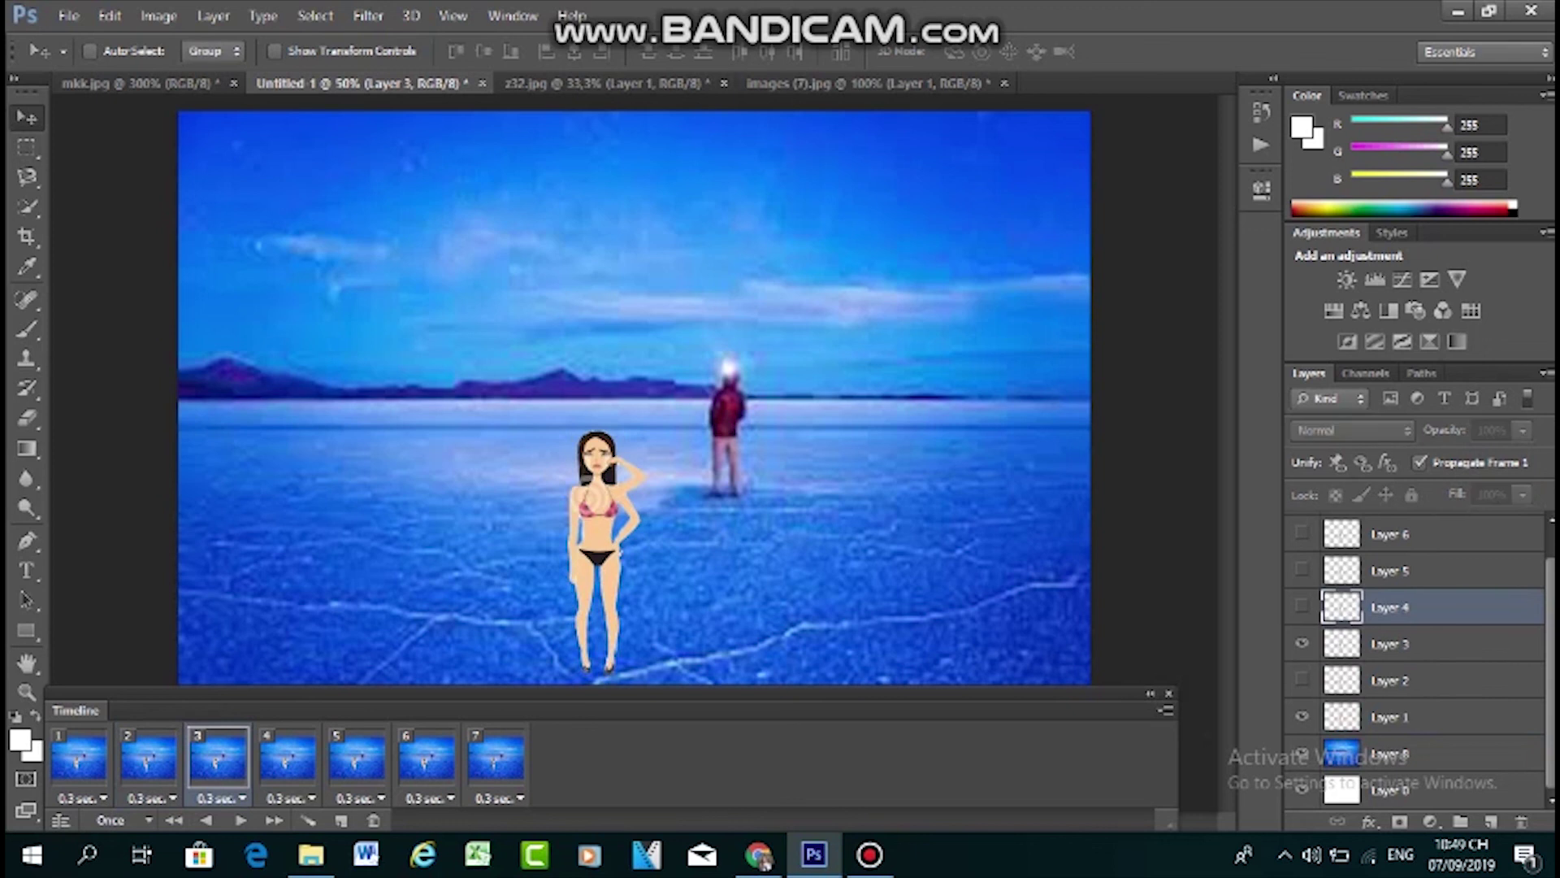
pyautogui.click(287, 756)
pyautogui.click(1302, 607)
pyautogui.click(1302, 644)
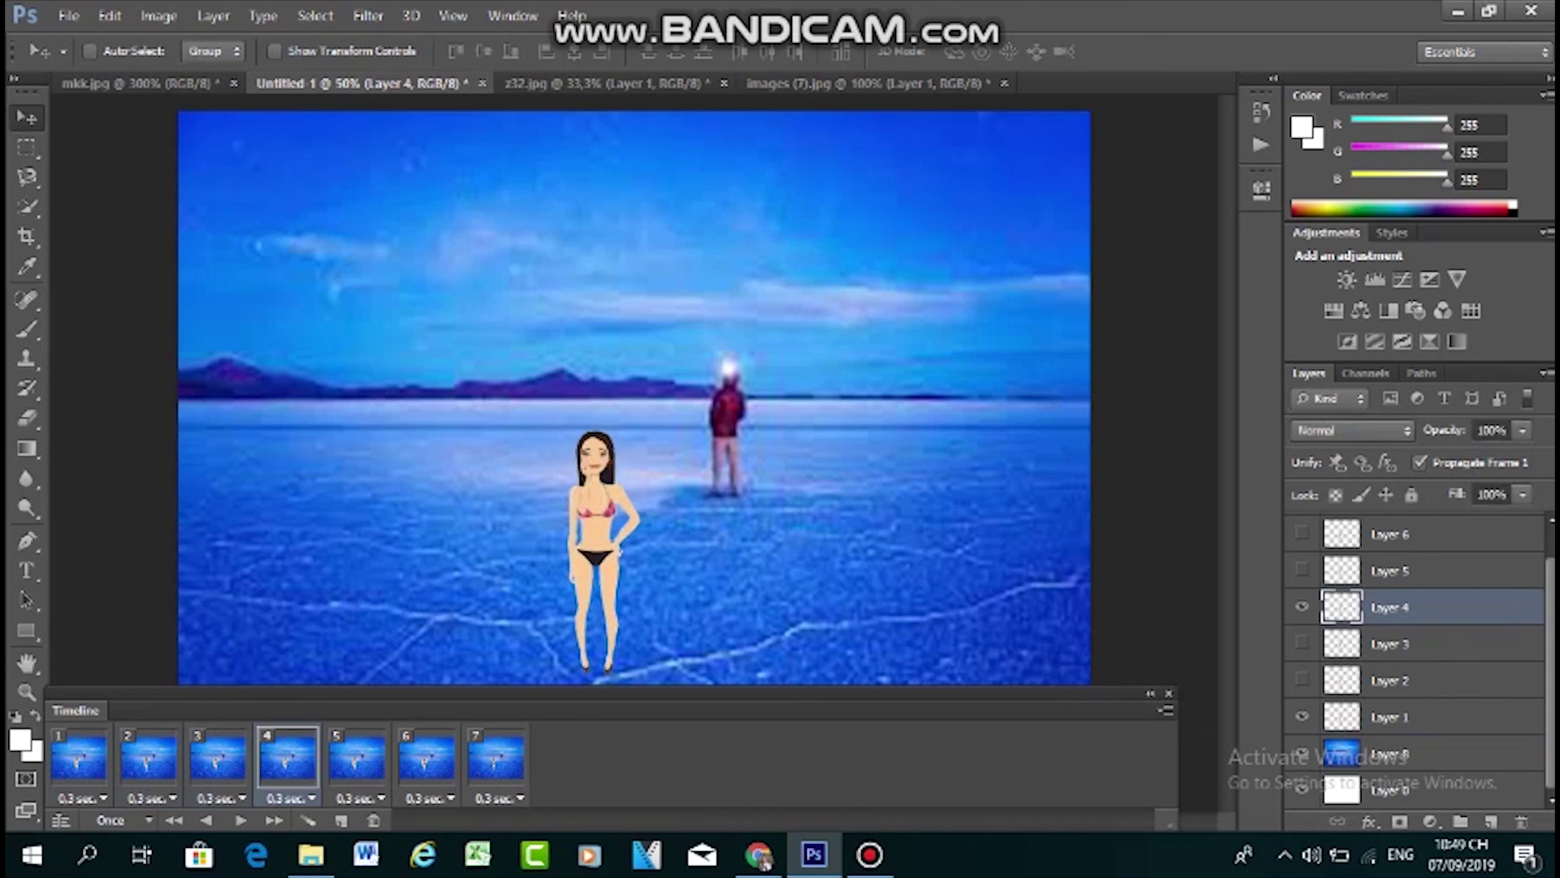
# Select Layer 5 and set frame 5 to show it instead of Layer 4
pyautogui.click(1391, 571)
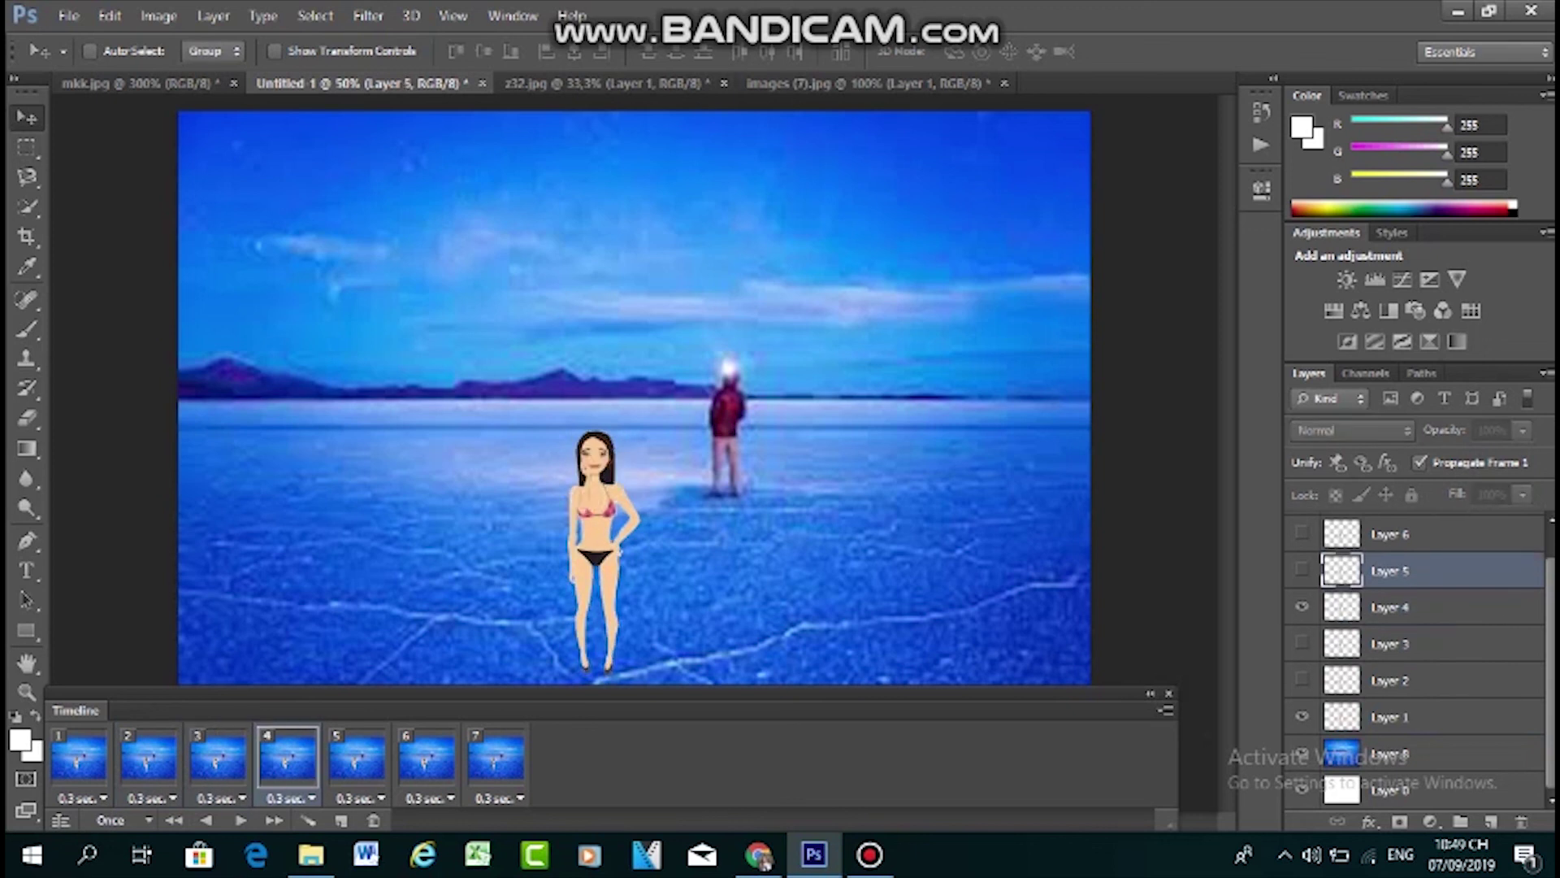
pyautogui.click(357, 756)
pyautogui.click(1302, 570)
pyautogui.click(1302, 607)
# Select Layer 6 and set frame 6 to show it instead of Layer 5
pyautogui.click(1392, 534)
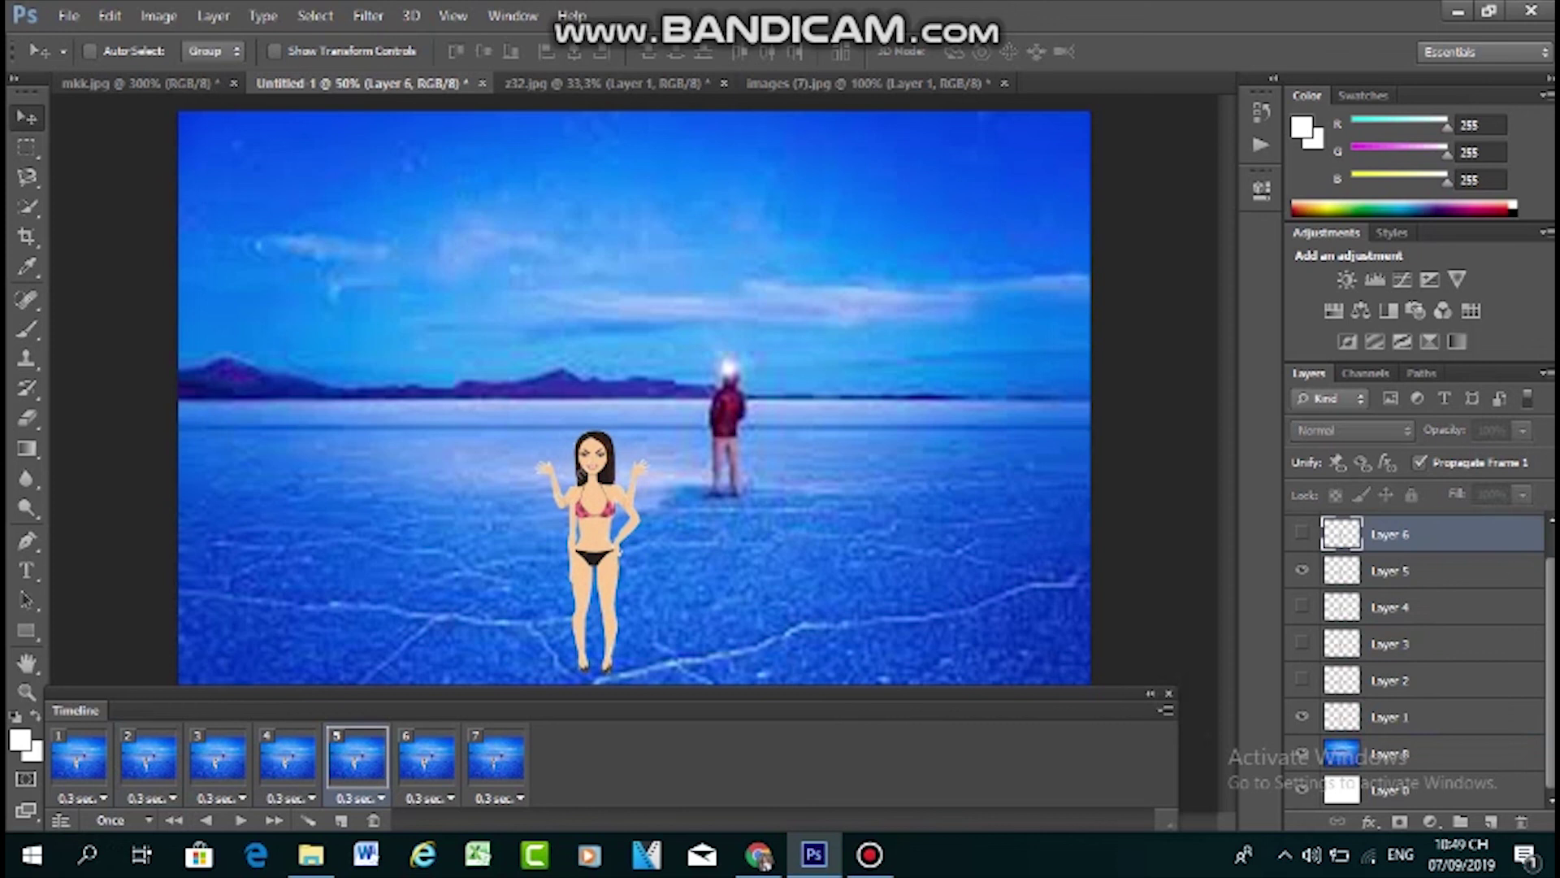
pyautogui.click(427, 756)
pyautogui.click(1302, 534)
pyautogui.click(1302, 570)
pyautogui.scroll(1, 1391, 570)
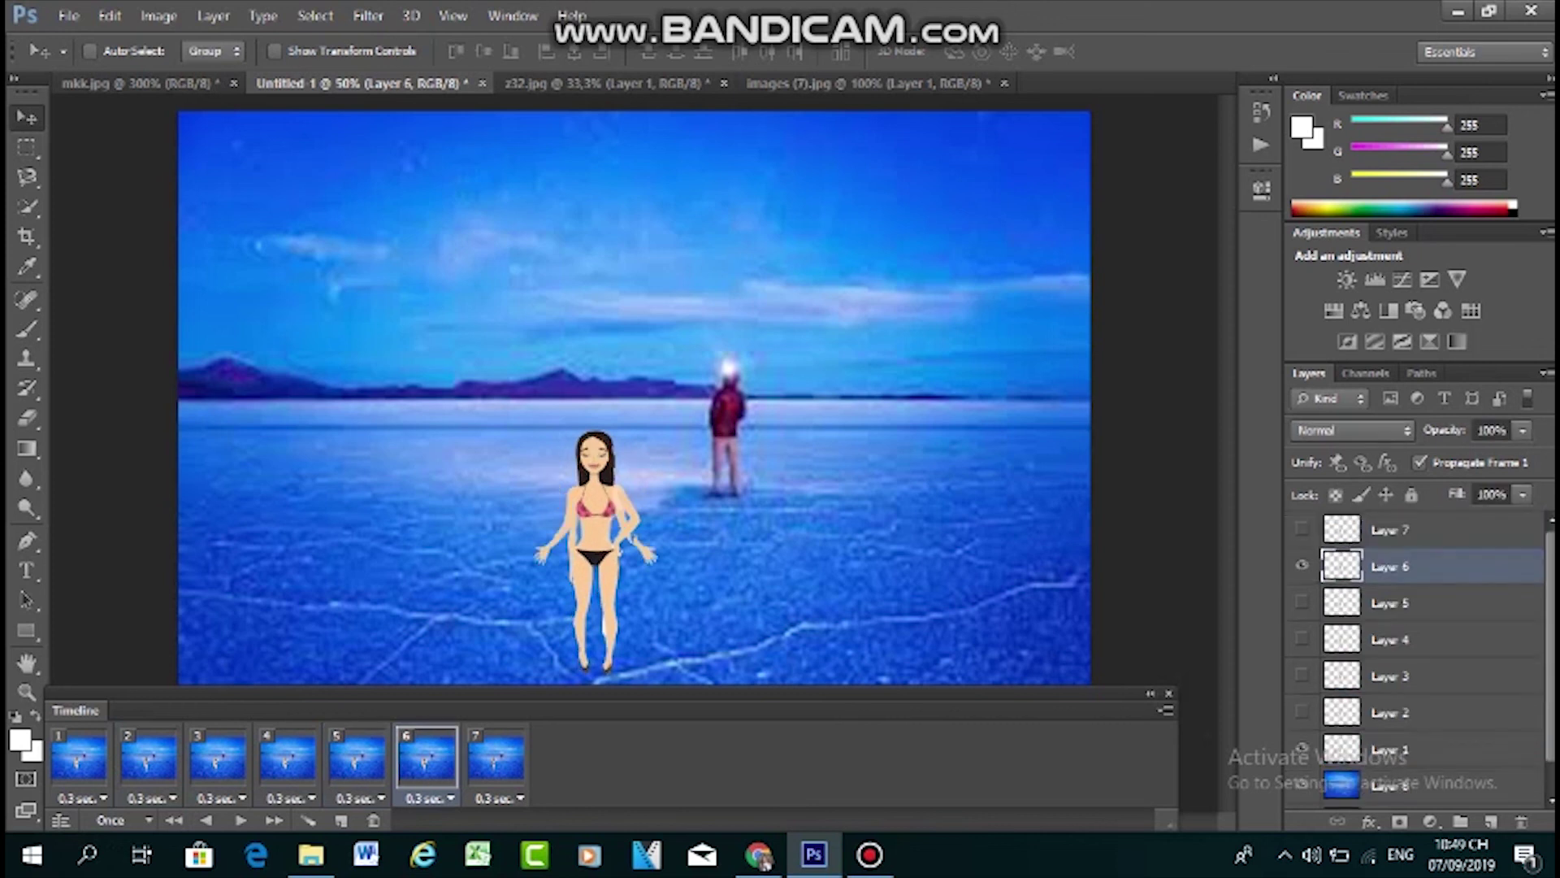
# Select Layer 7 and have frame 7 show it with Layer 6 hidden
pyautogui.click(1391, 530)
pyautogui.click(496, 755)
pyautogui.click(1302, 529)
pyautogui.click(1302, 566)
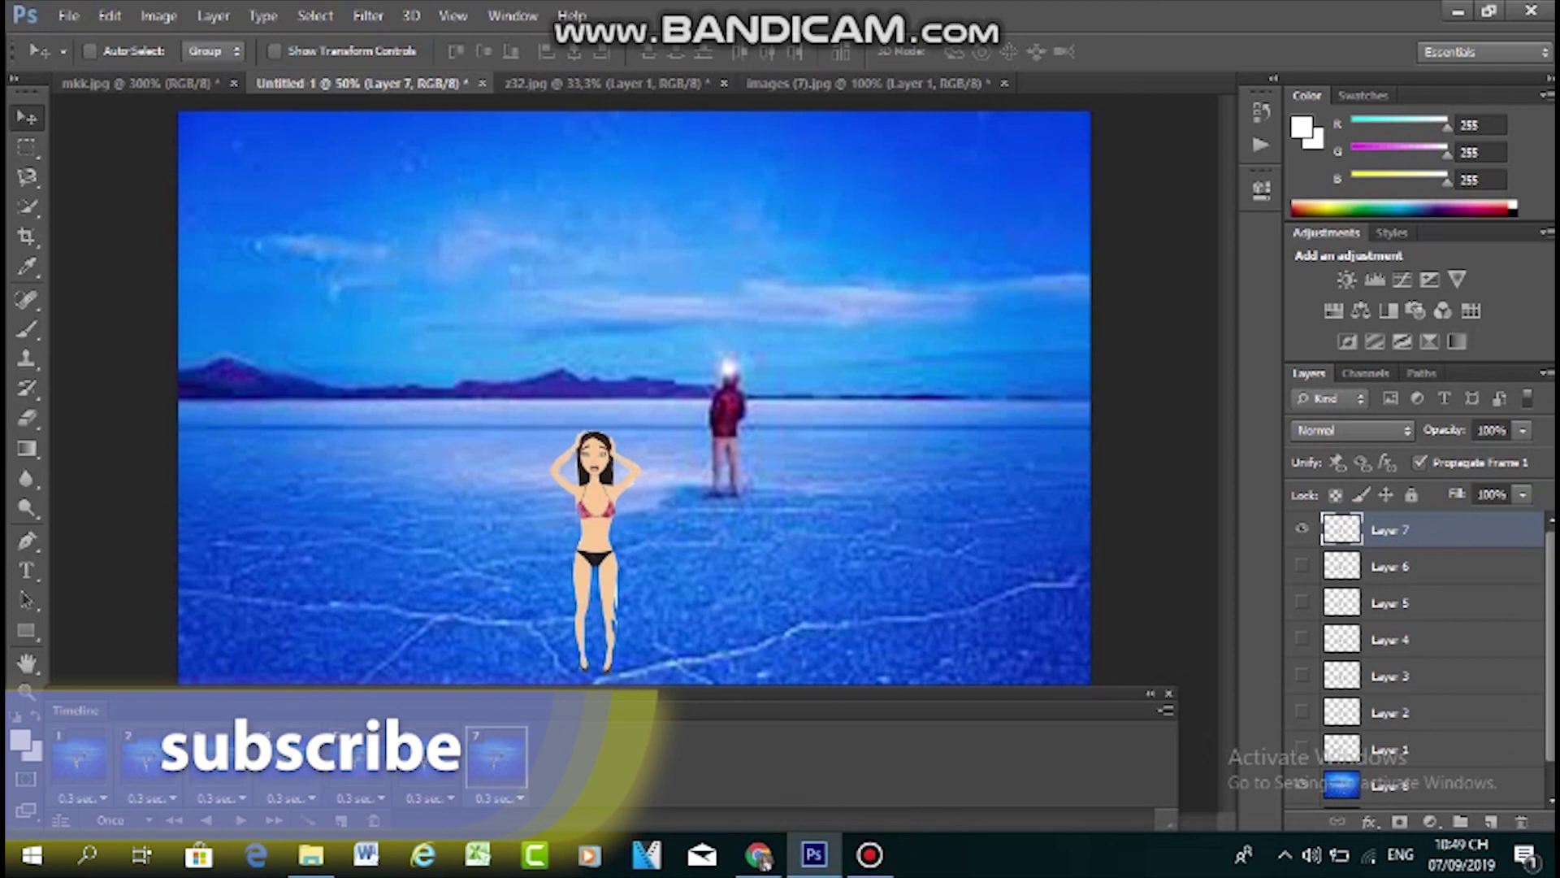
# Set the delay of all seven frames to a custom value of 0.2 seconds
pyautogui.click(500, 798)
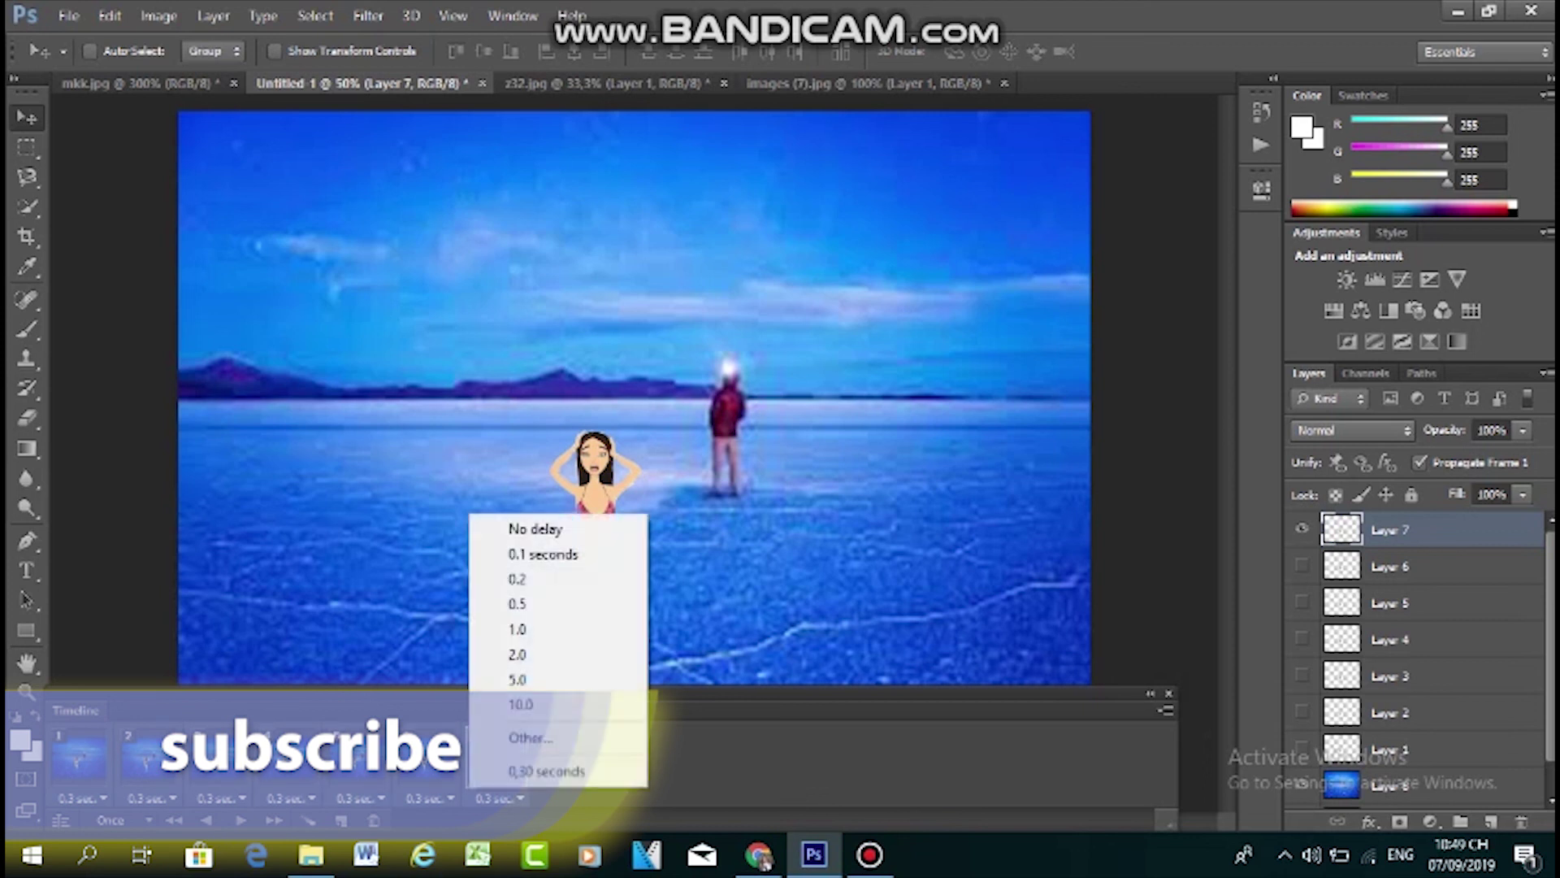
pyautogui.click(532, 738)
pyautogui.click(734, 306)
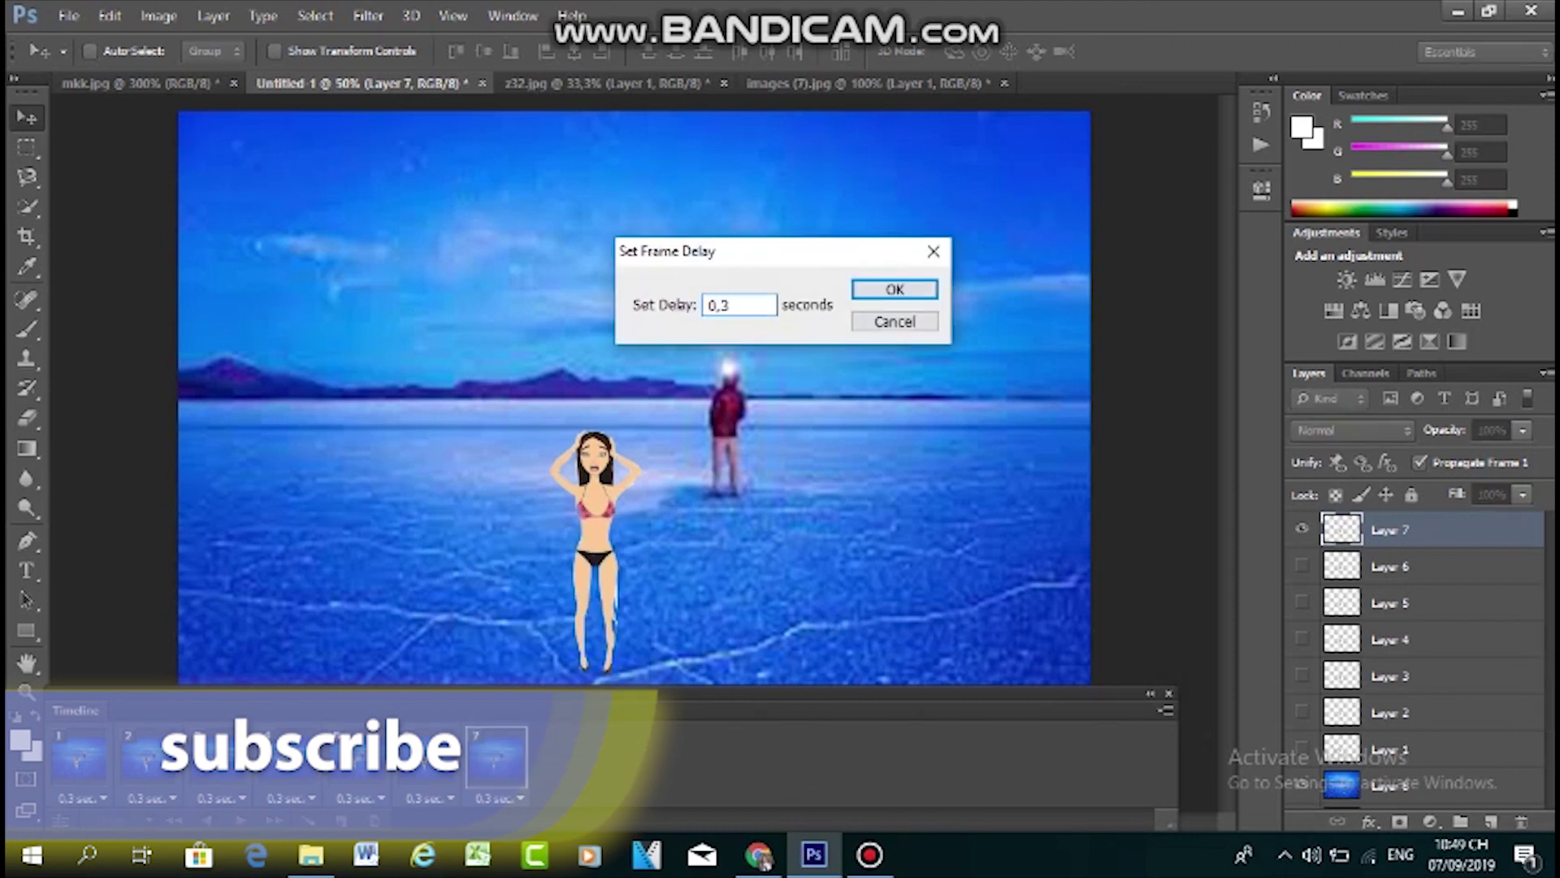
pyautogui.press('BackSpace')
pyautogui.write('20')
pyautogui.press('Return')
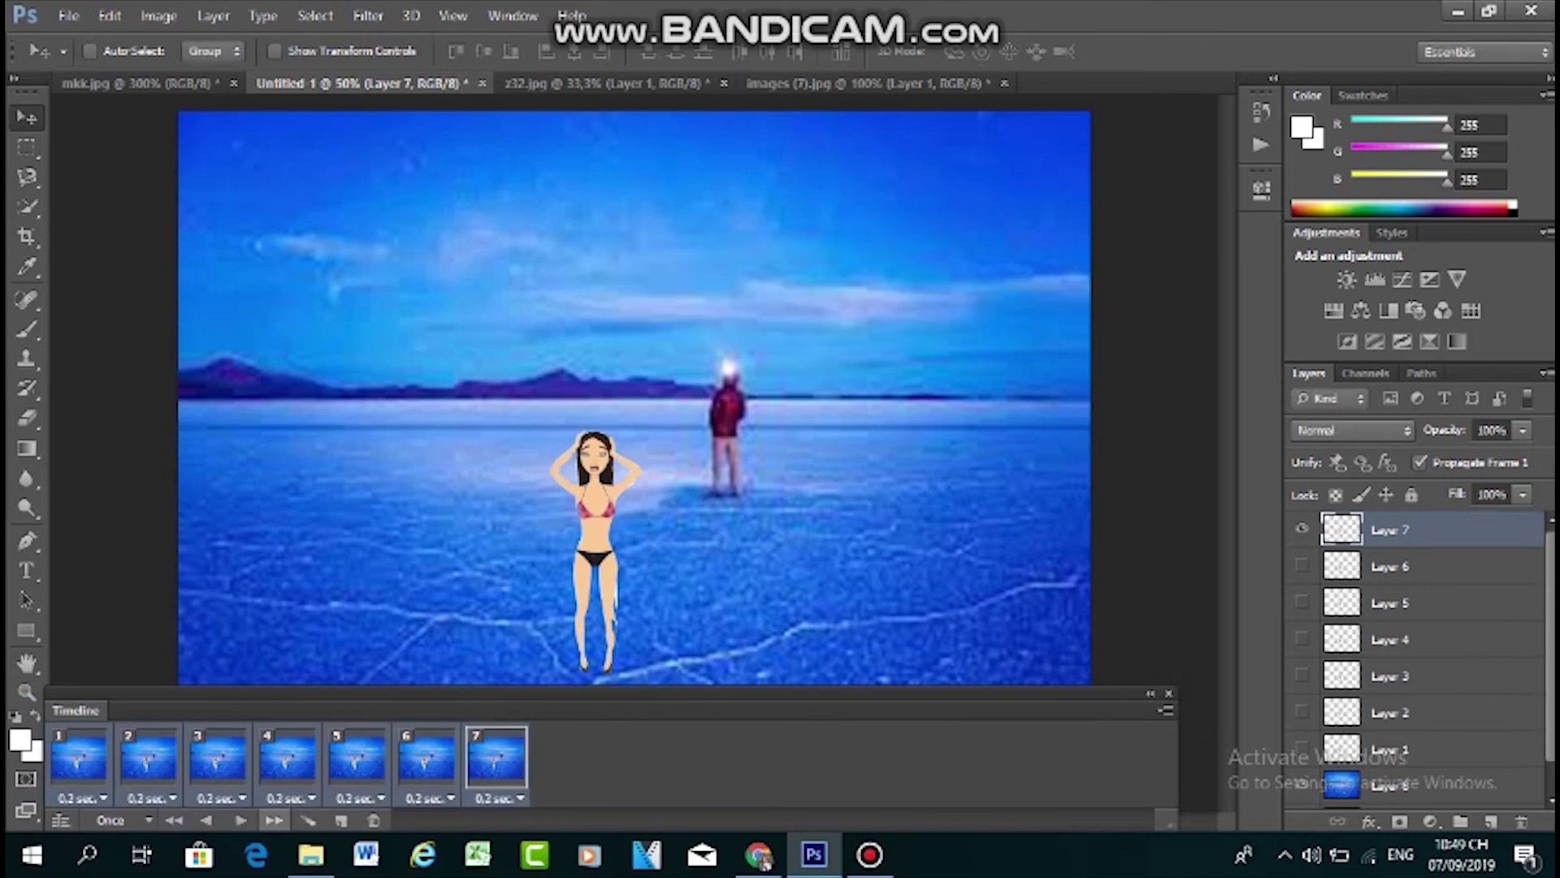
# Play the animation several times to check the figure's movement with the new frame timing
pyautogui.click(240, 820)
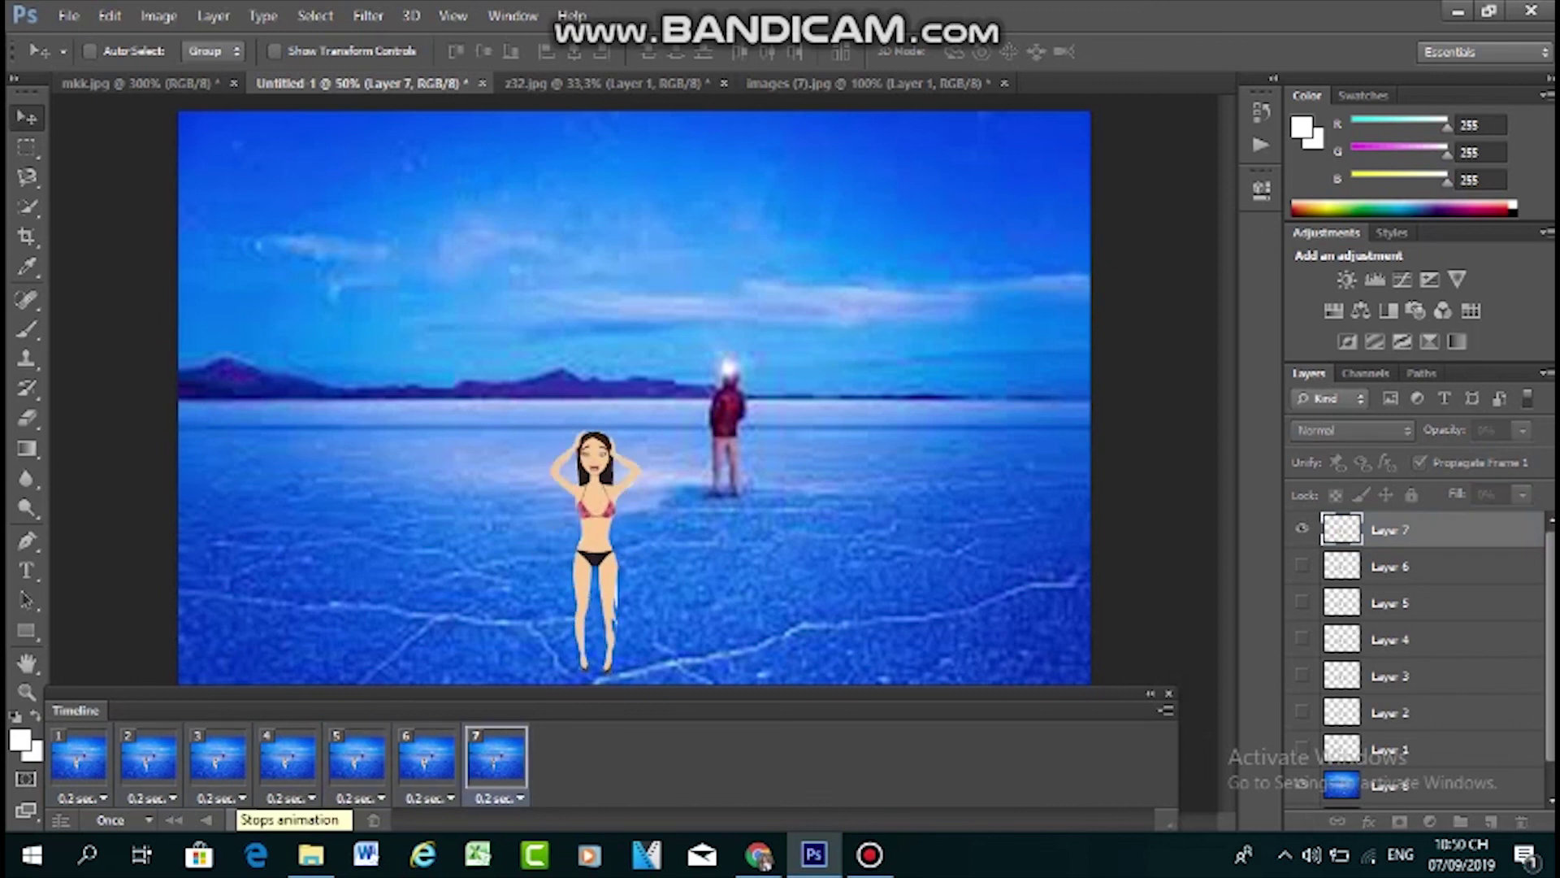
pyautogui.hotkey('ctrl', '-')
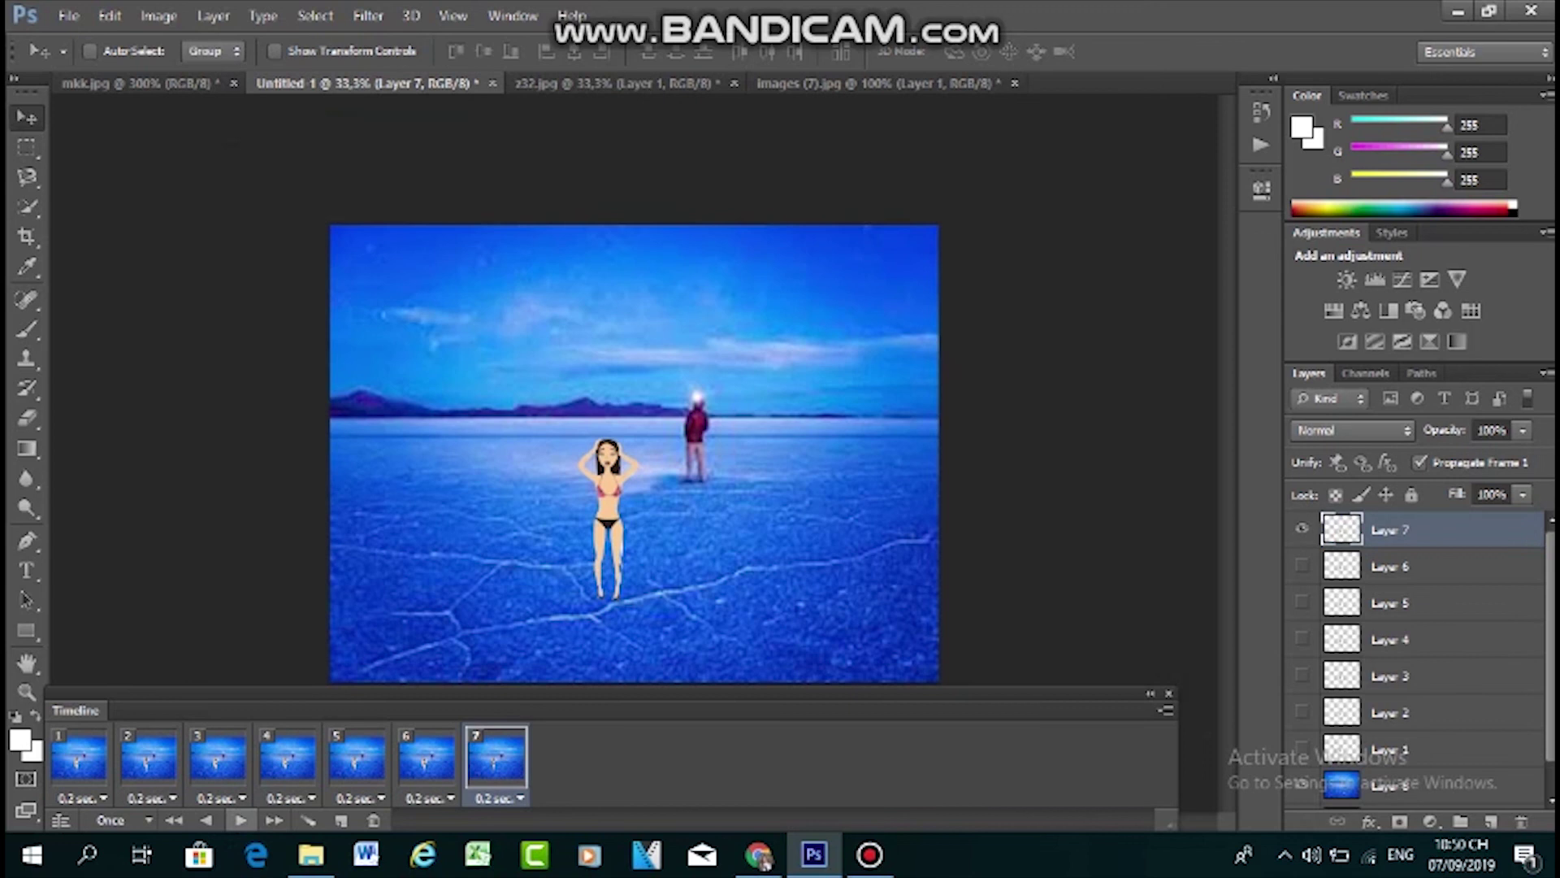
pyautogui.click(241, 820)
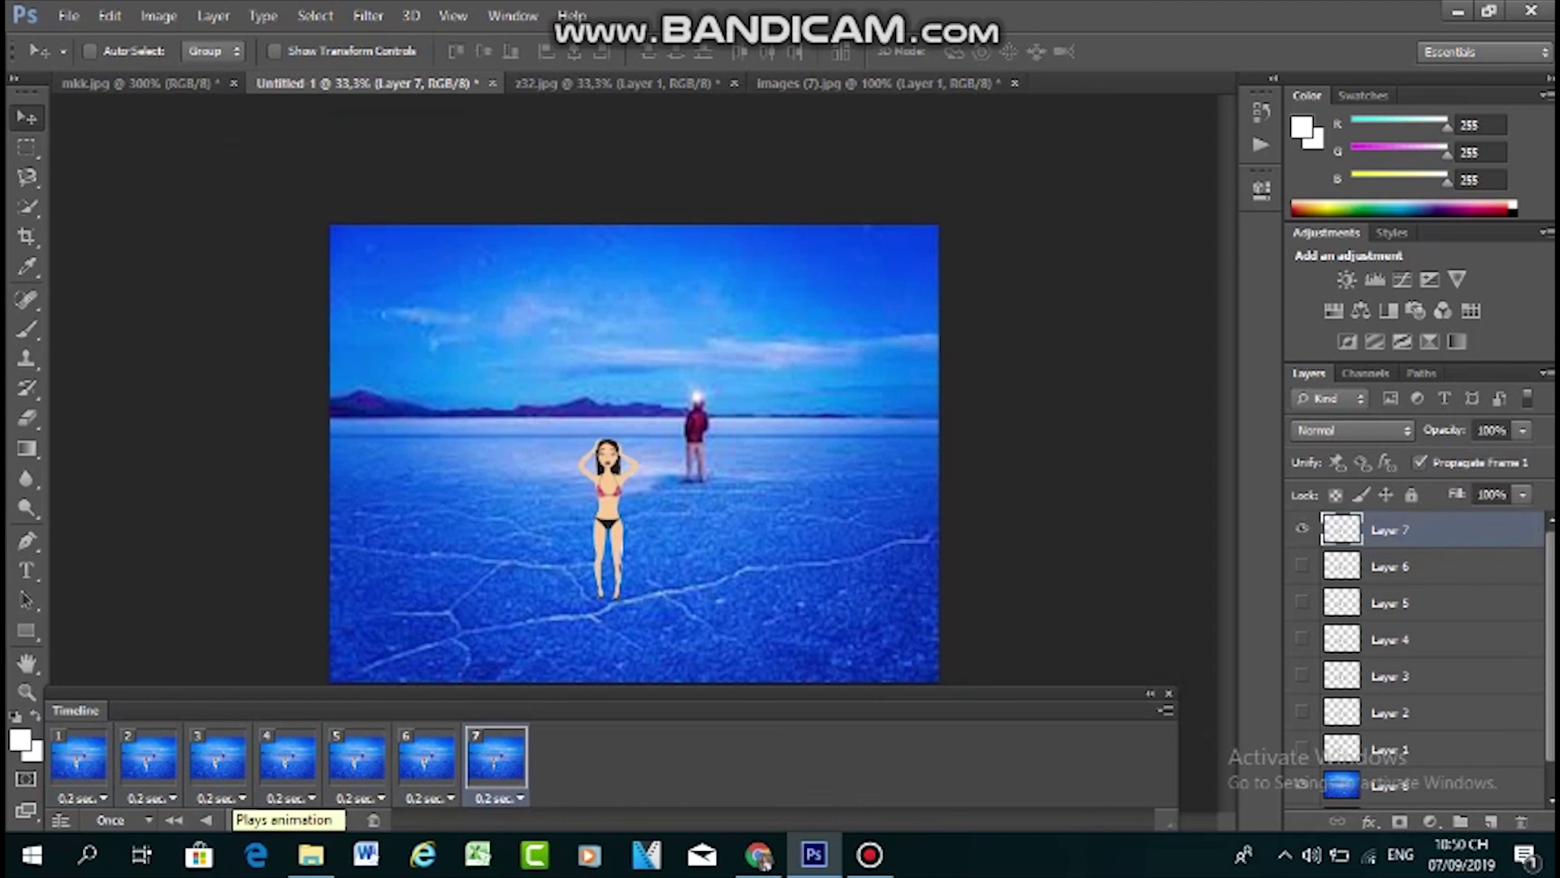
pyautogui.click(238, 820)
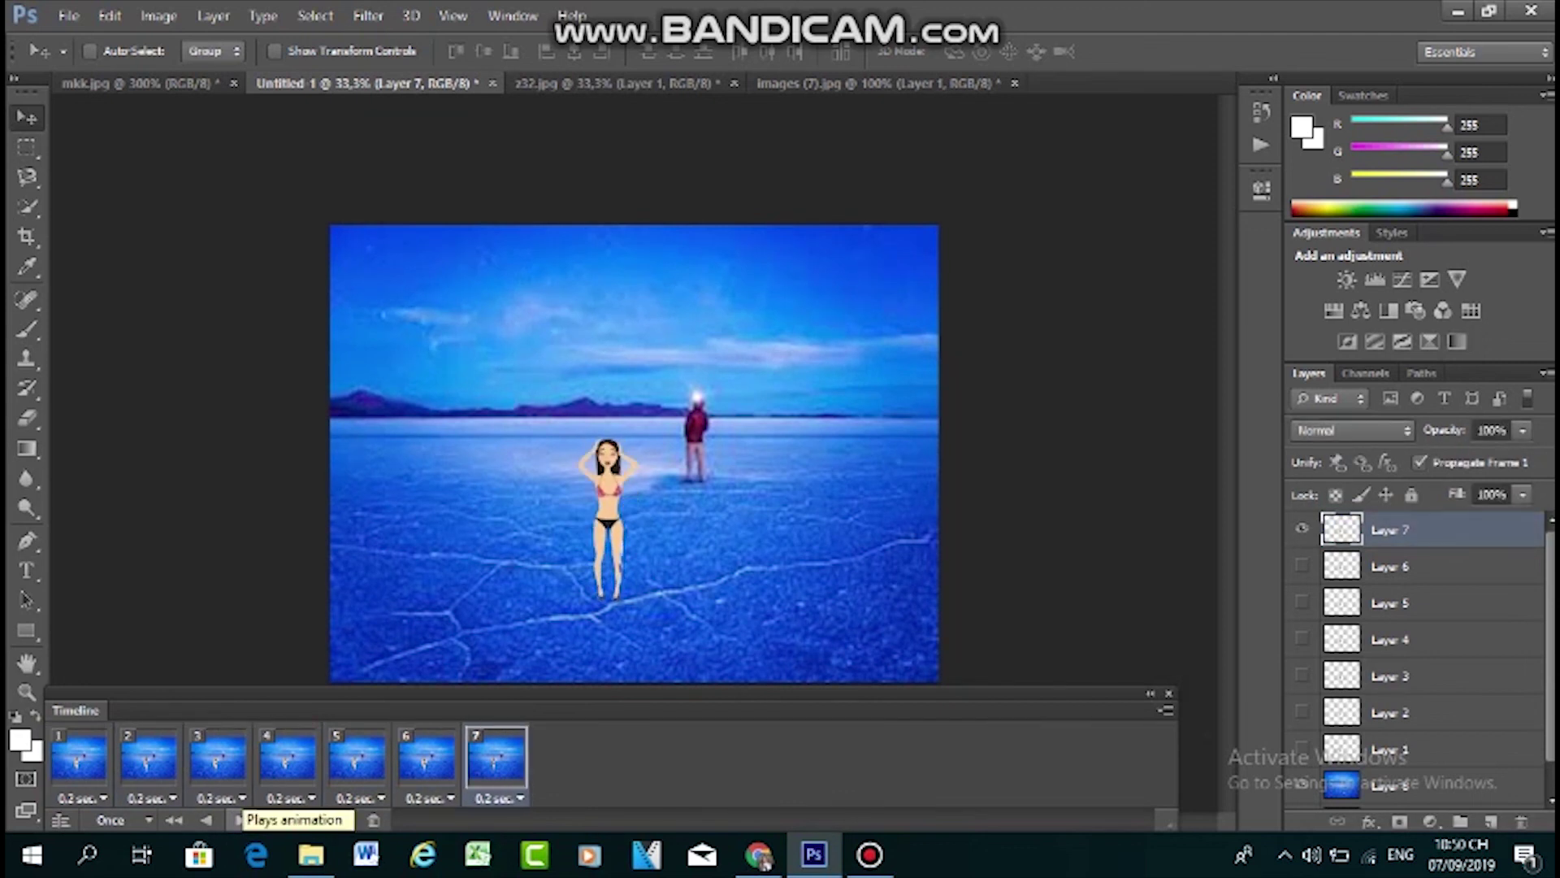
pyautogui.click(239, 820)
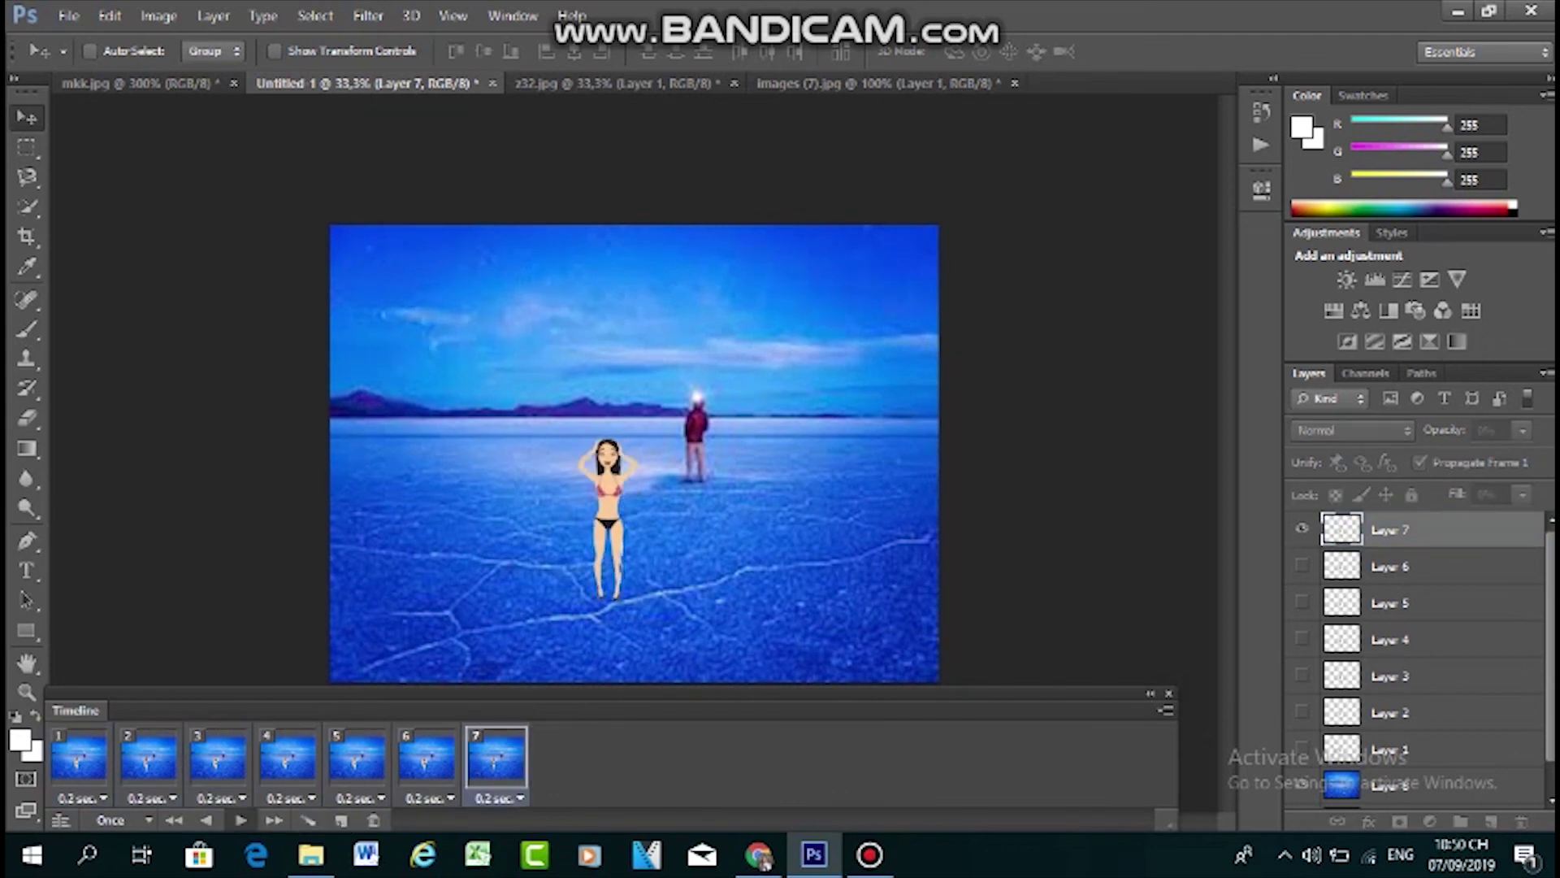
pyautogui.click(239, 820)
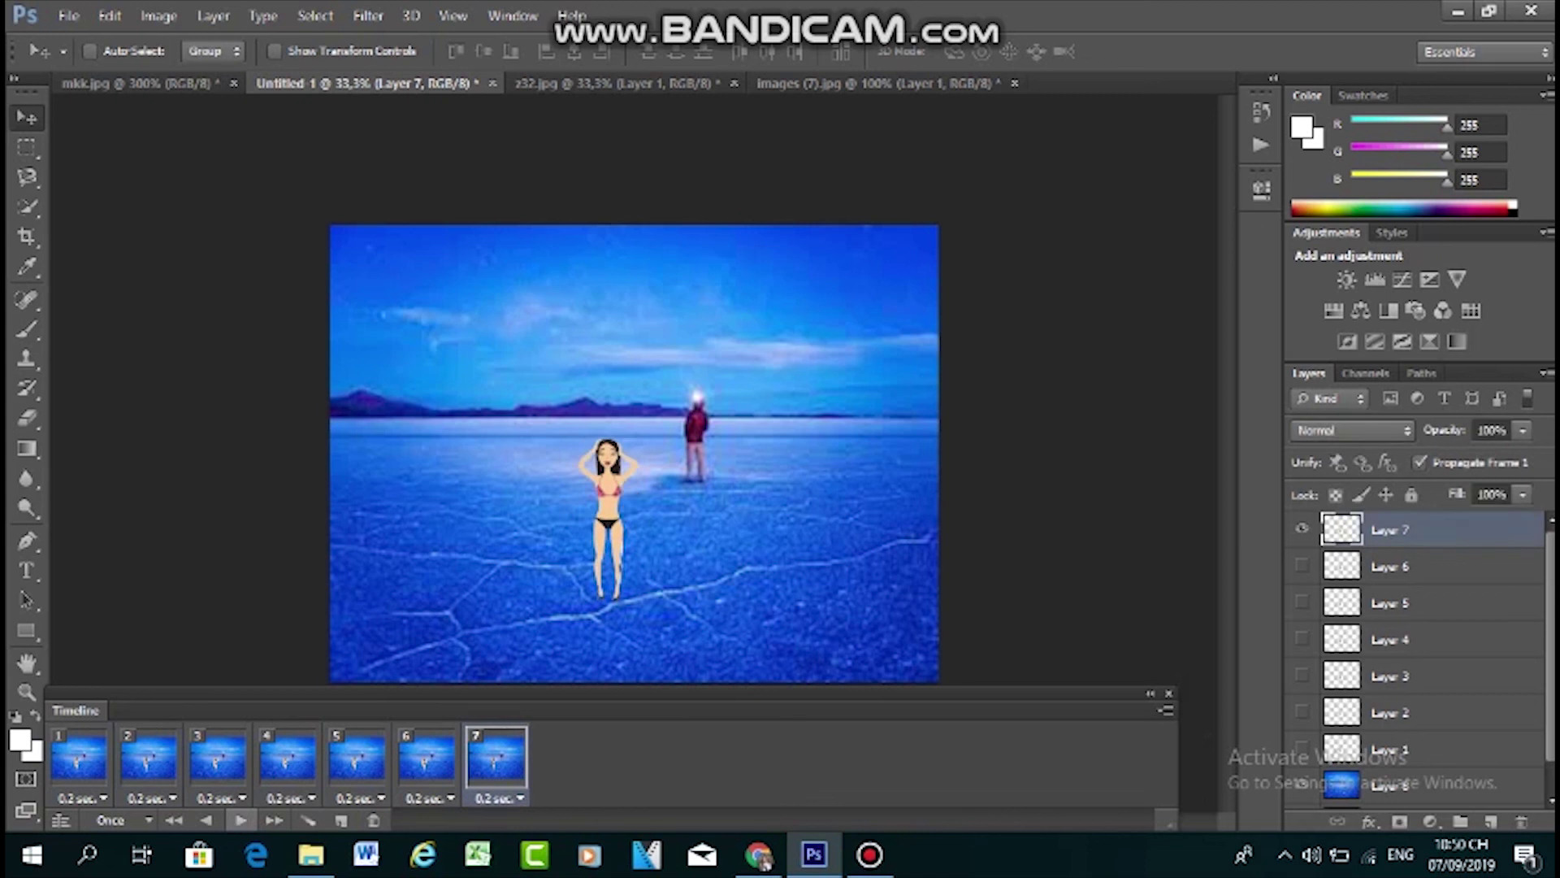
pyautogui.click(239, 820)
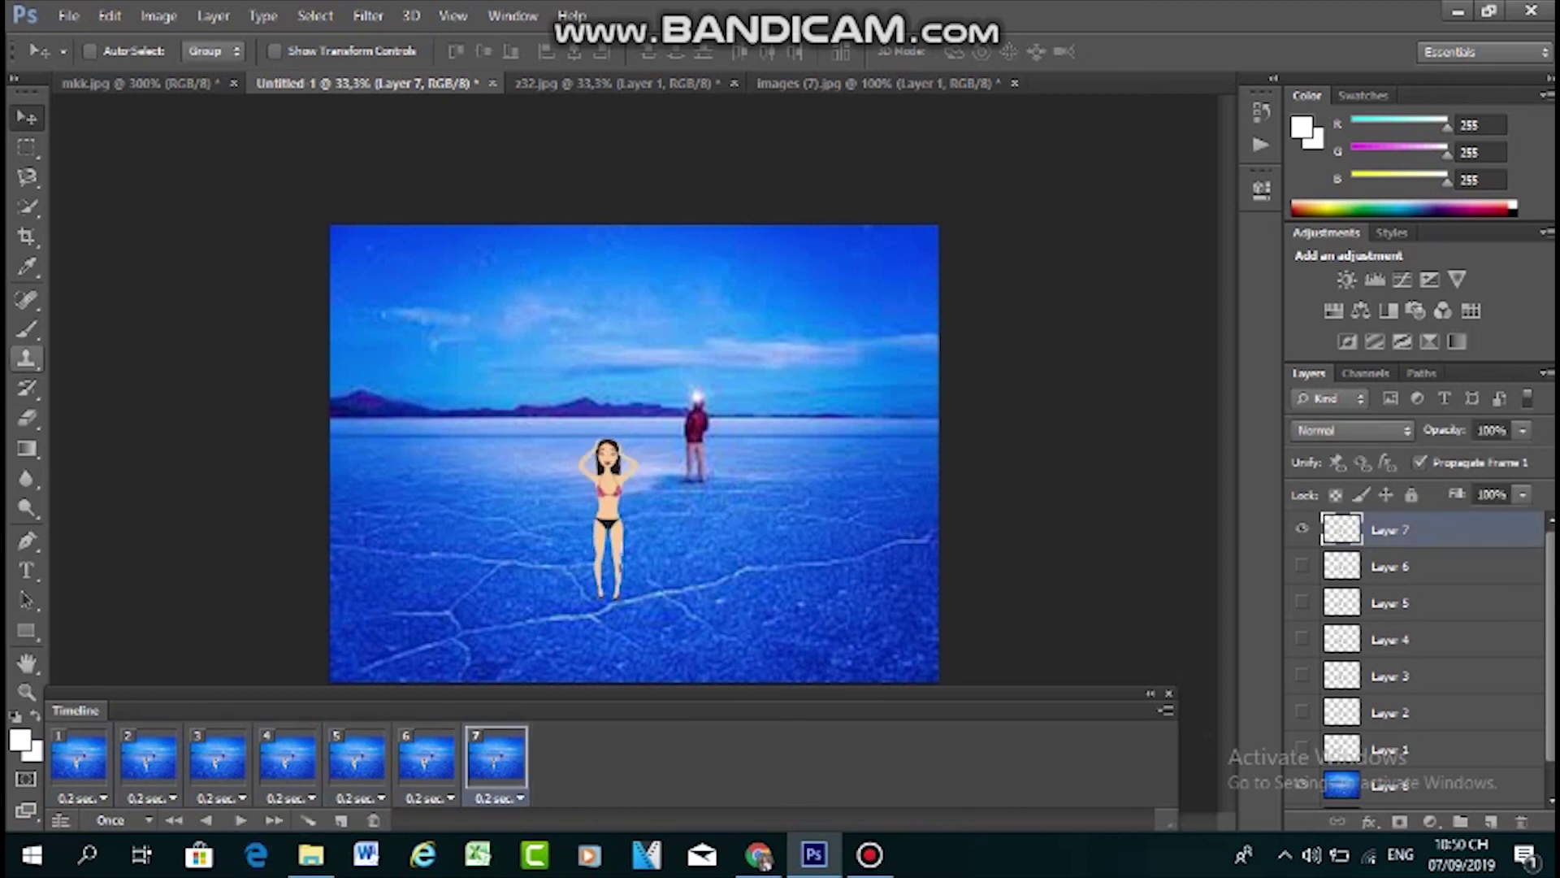
# Open the animation in Save for Web as a GIF and play it in the preview
pyautogui.click(69, 15)
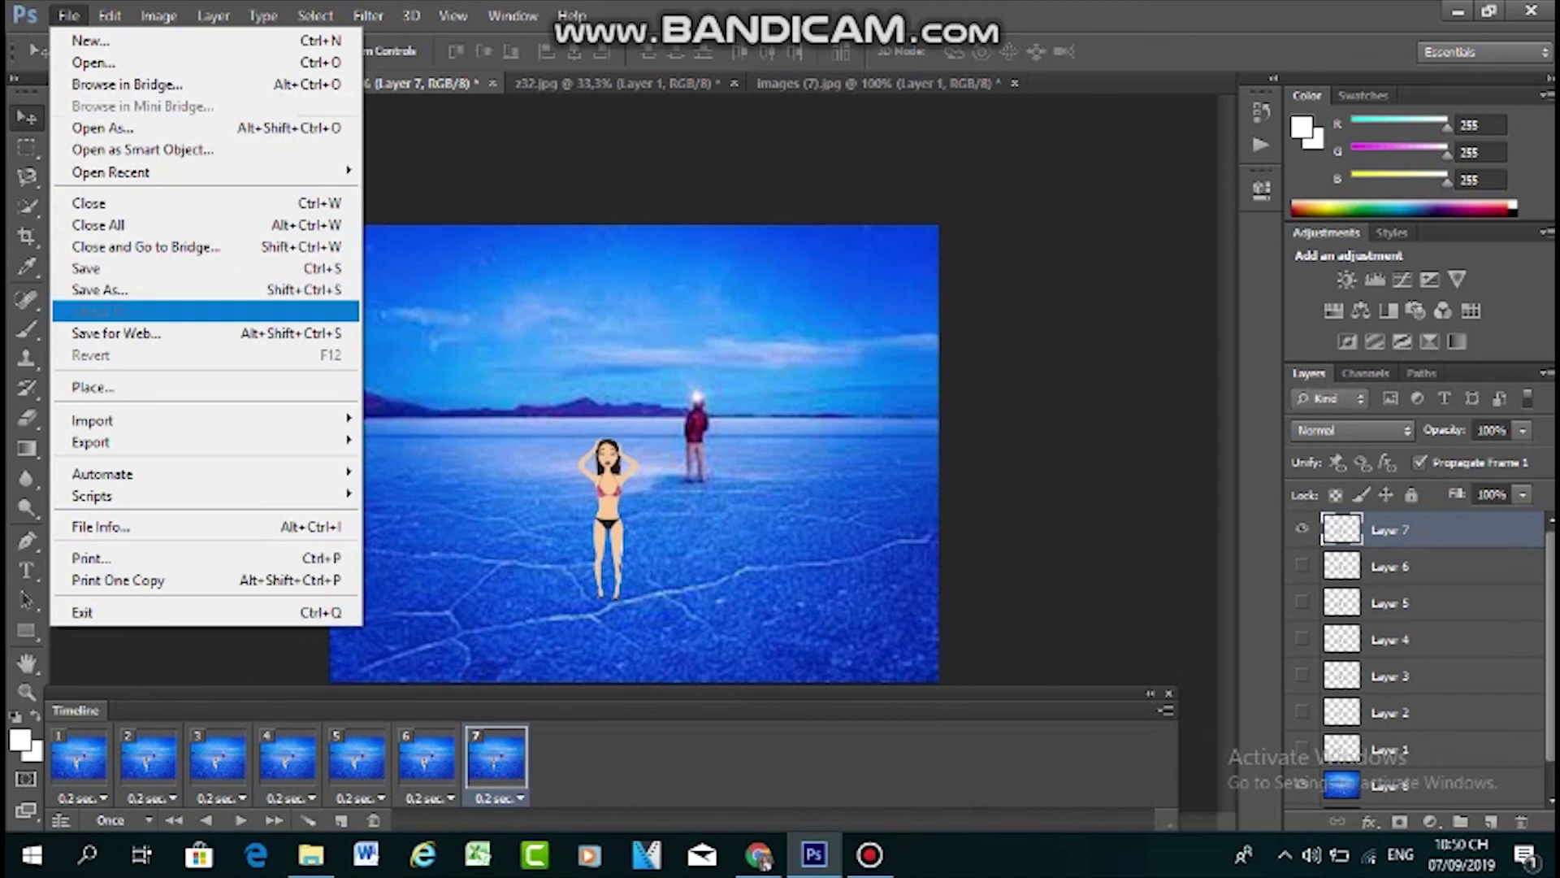
pyautogui.click(116, 332)
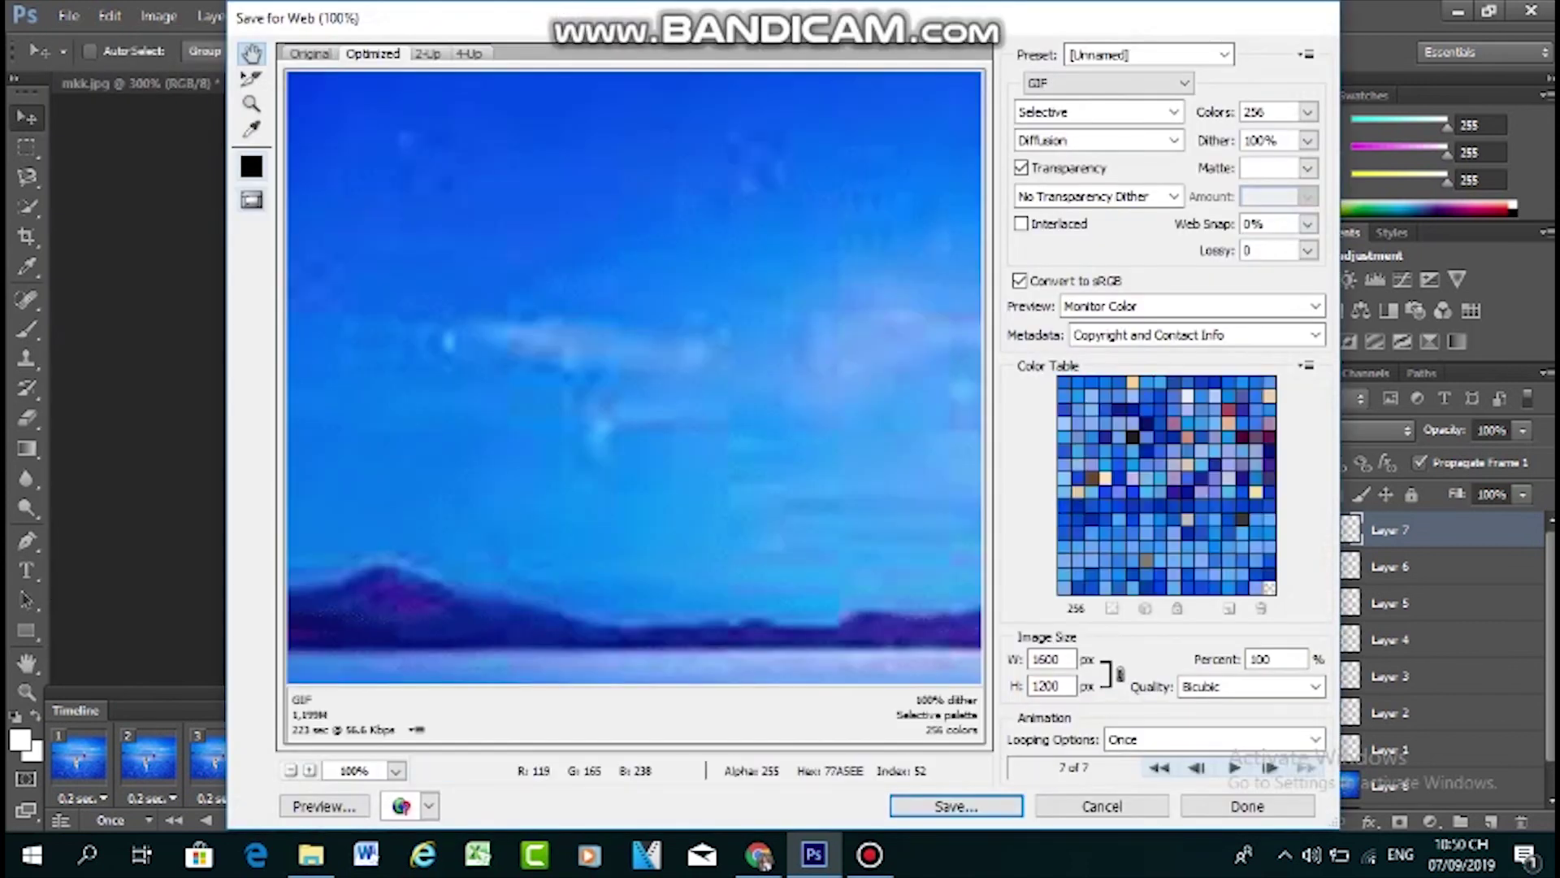
pyautogui.click(290, 770)
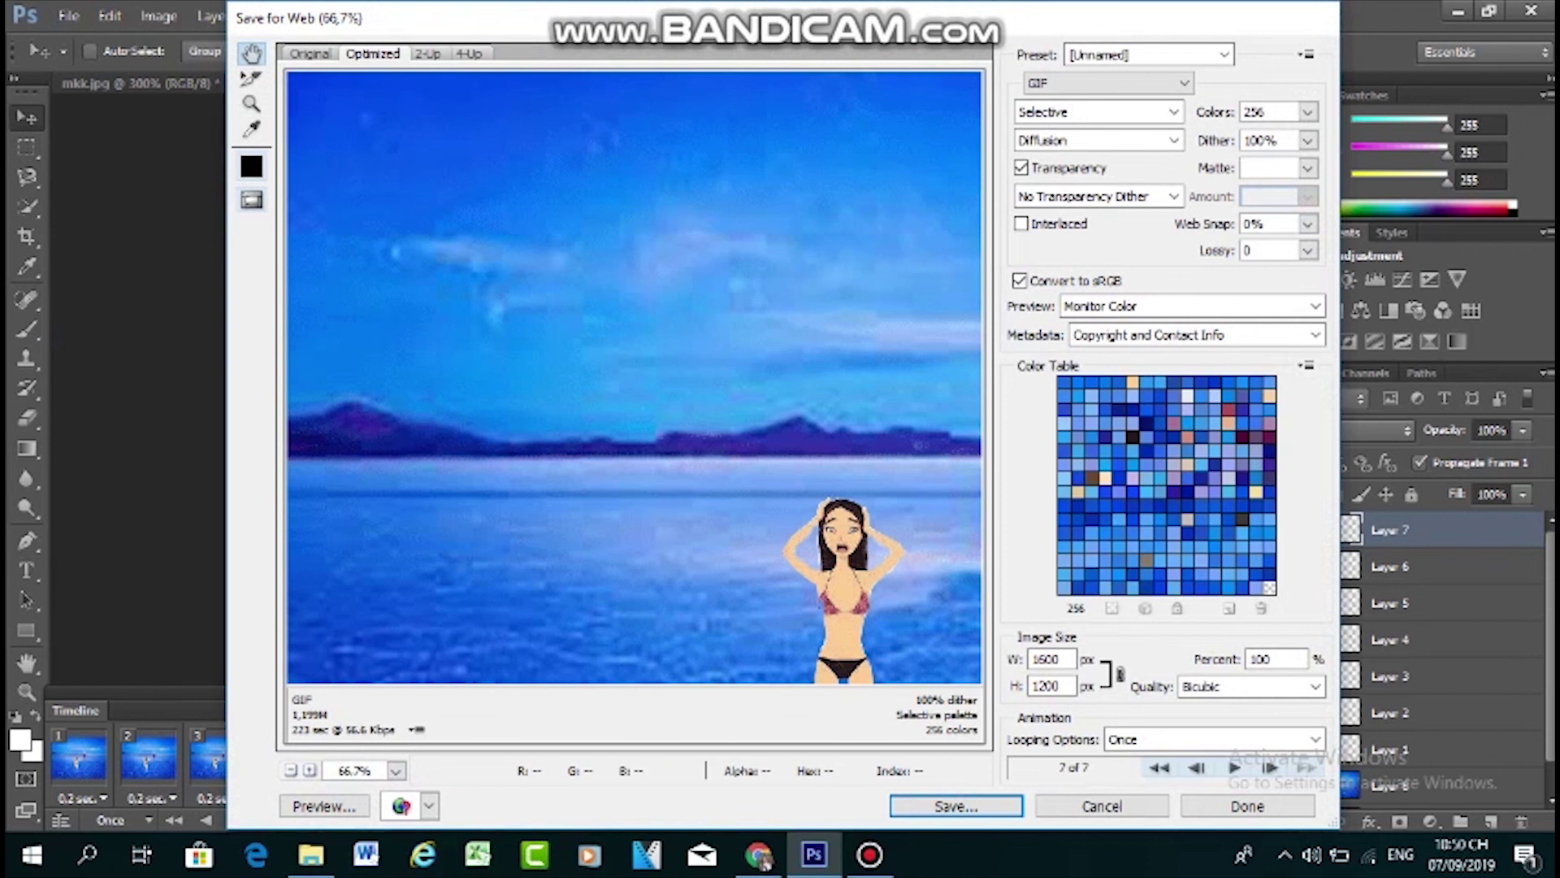
pyautogui.click(290, 769)
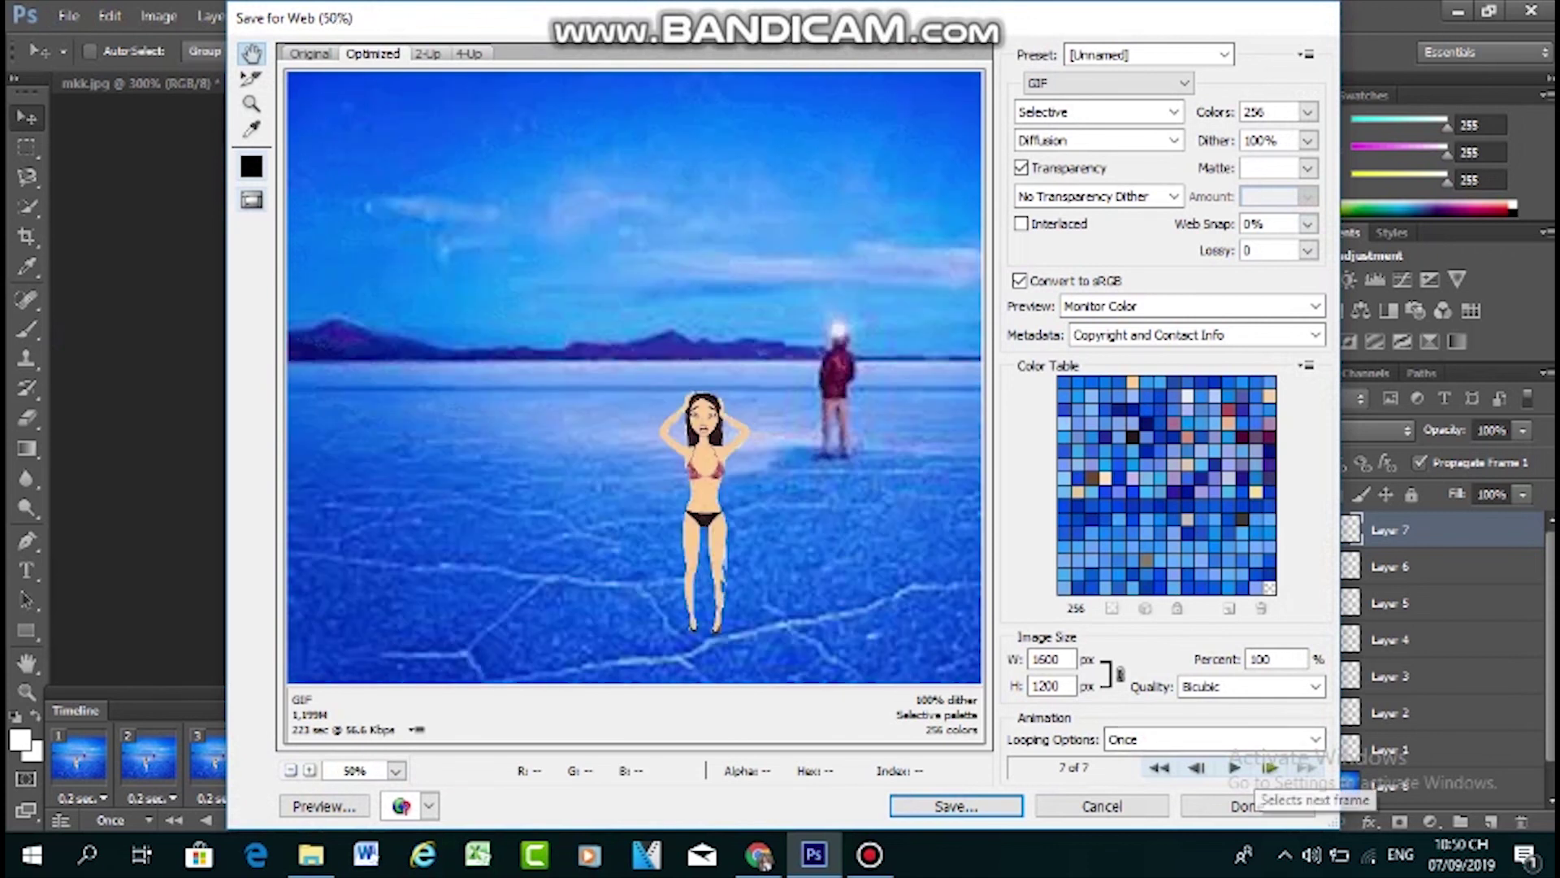
pyautogui.click(1234, 767)
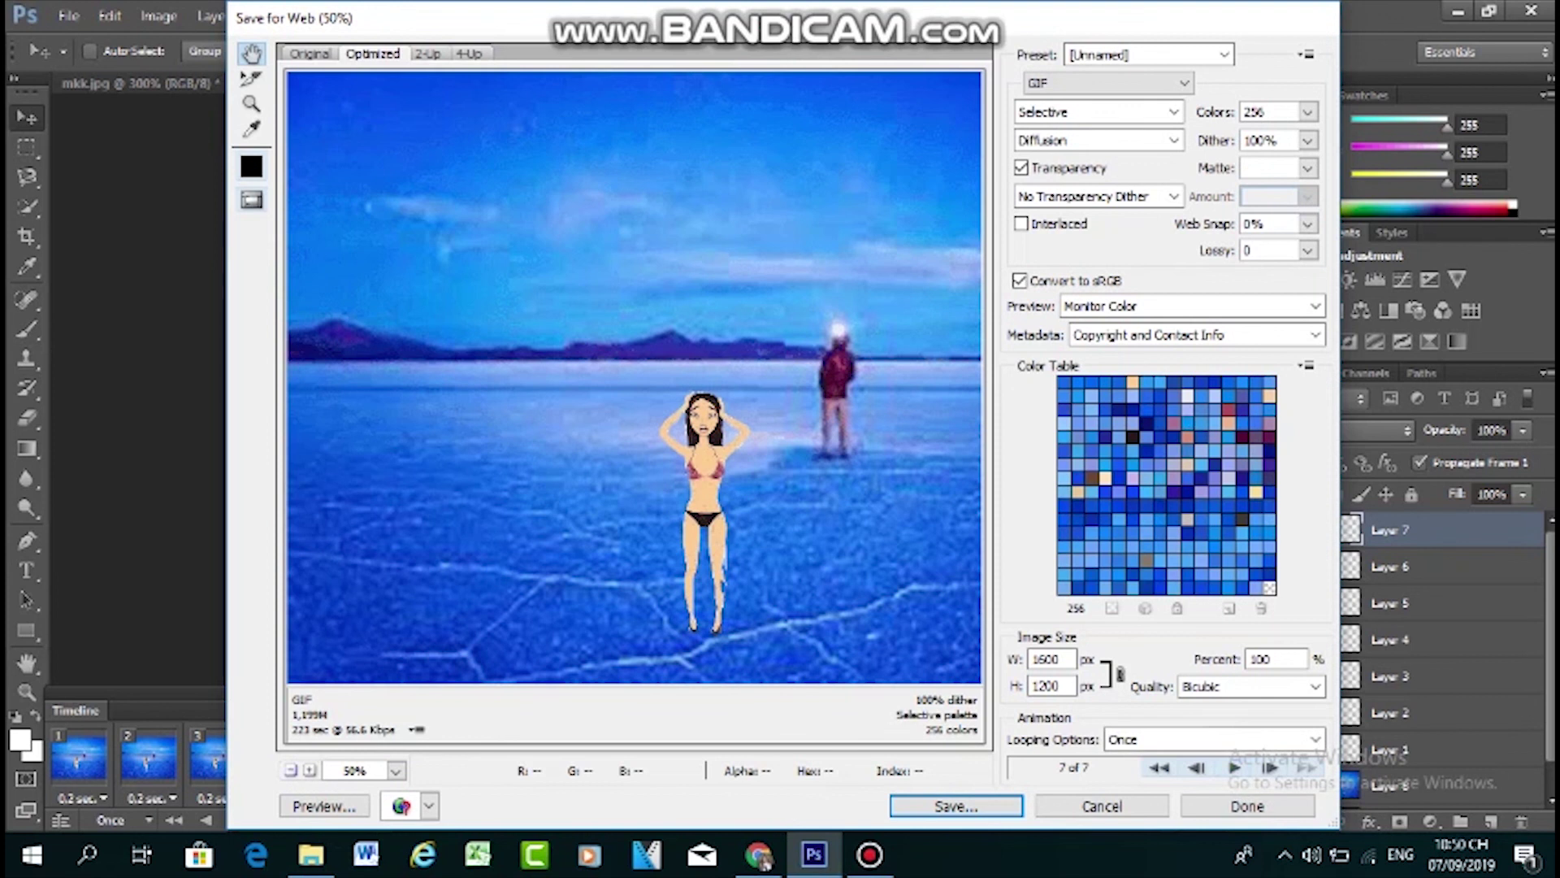
pyautogui.hotkey('ctrl', '-')
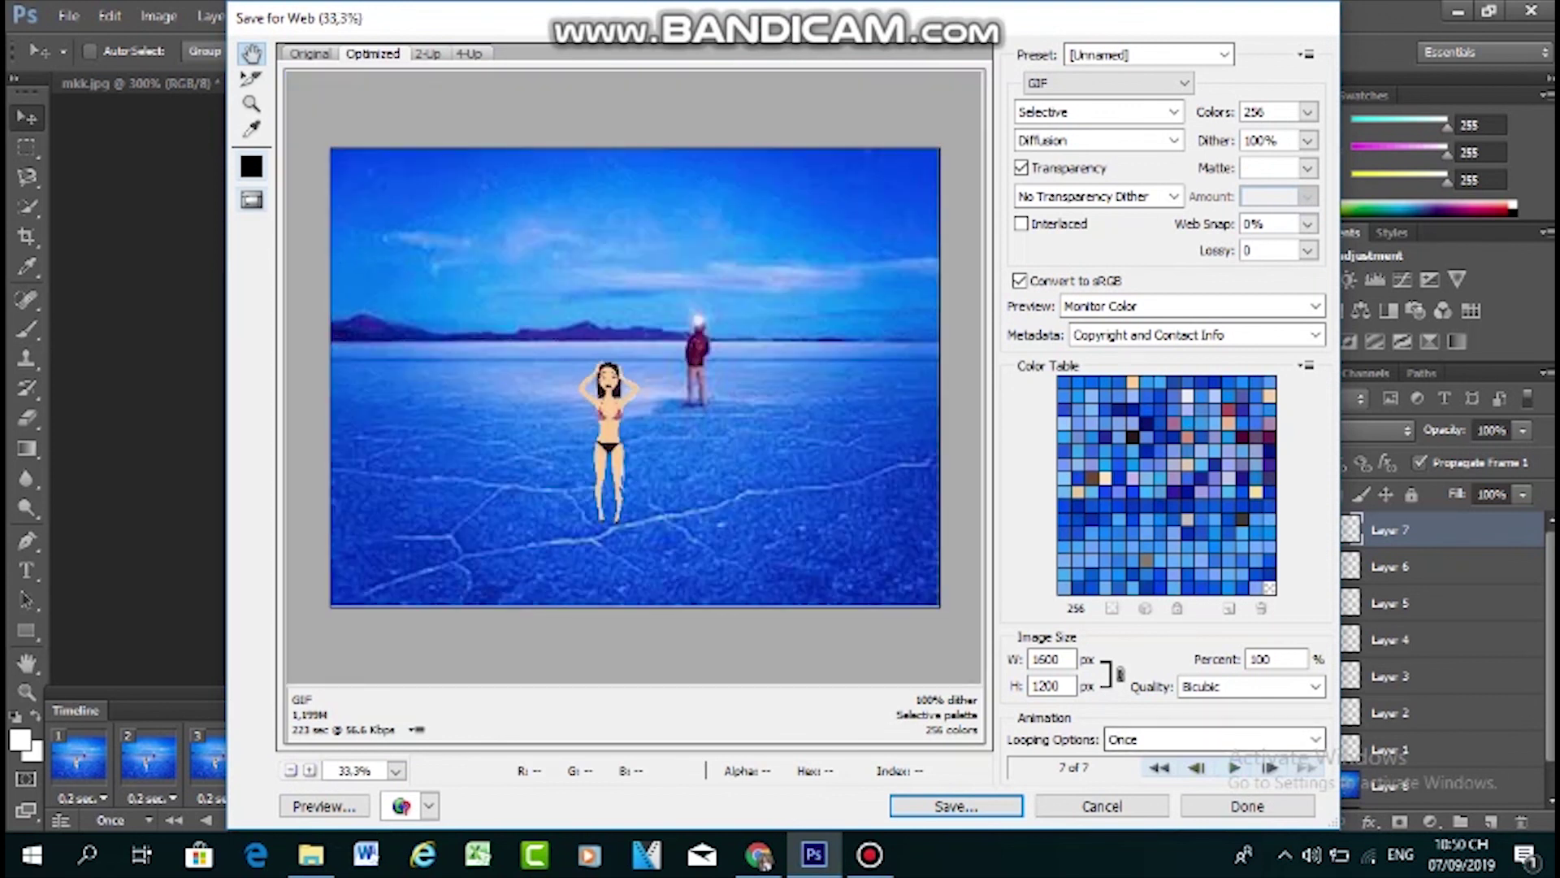
pyautogui.click(1233, 767)
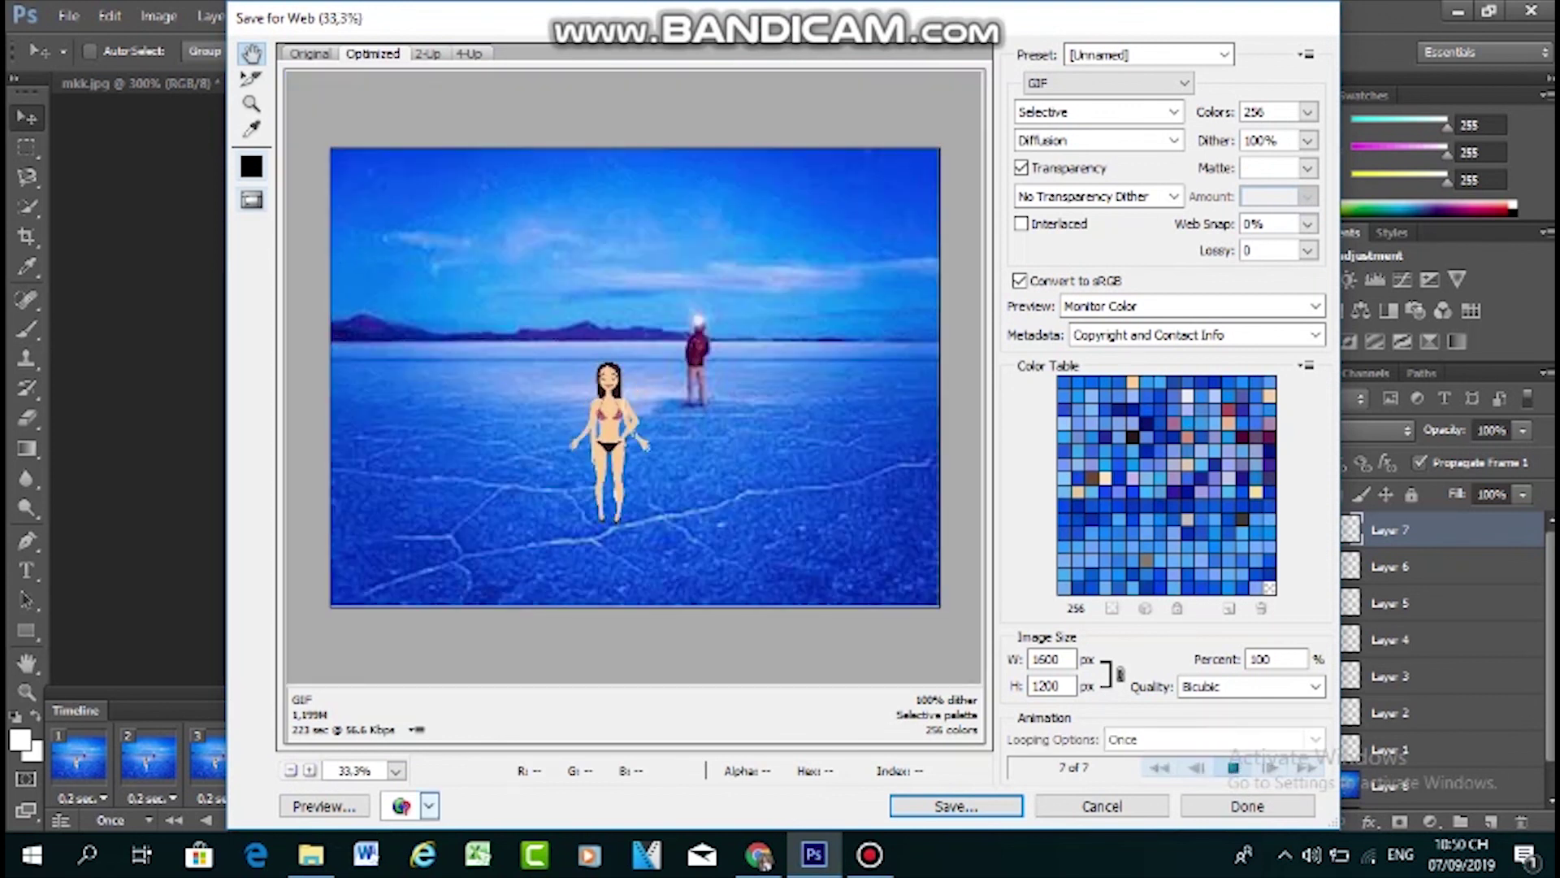
pyautogui.hotkey('ctrl', '+')
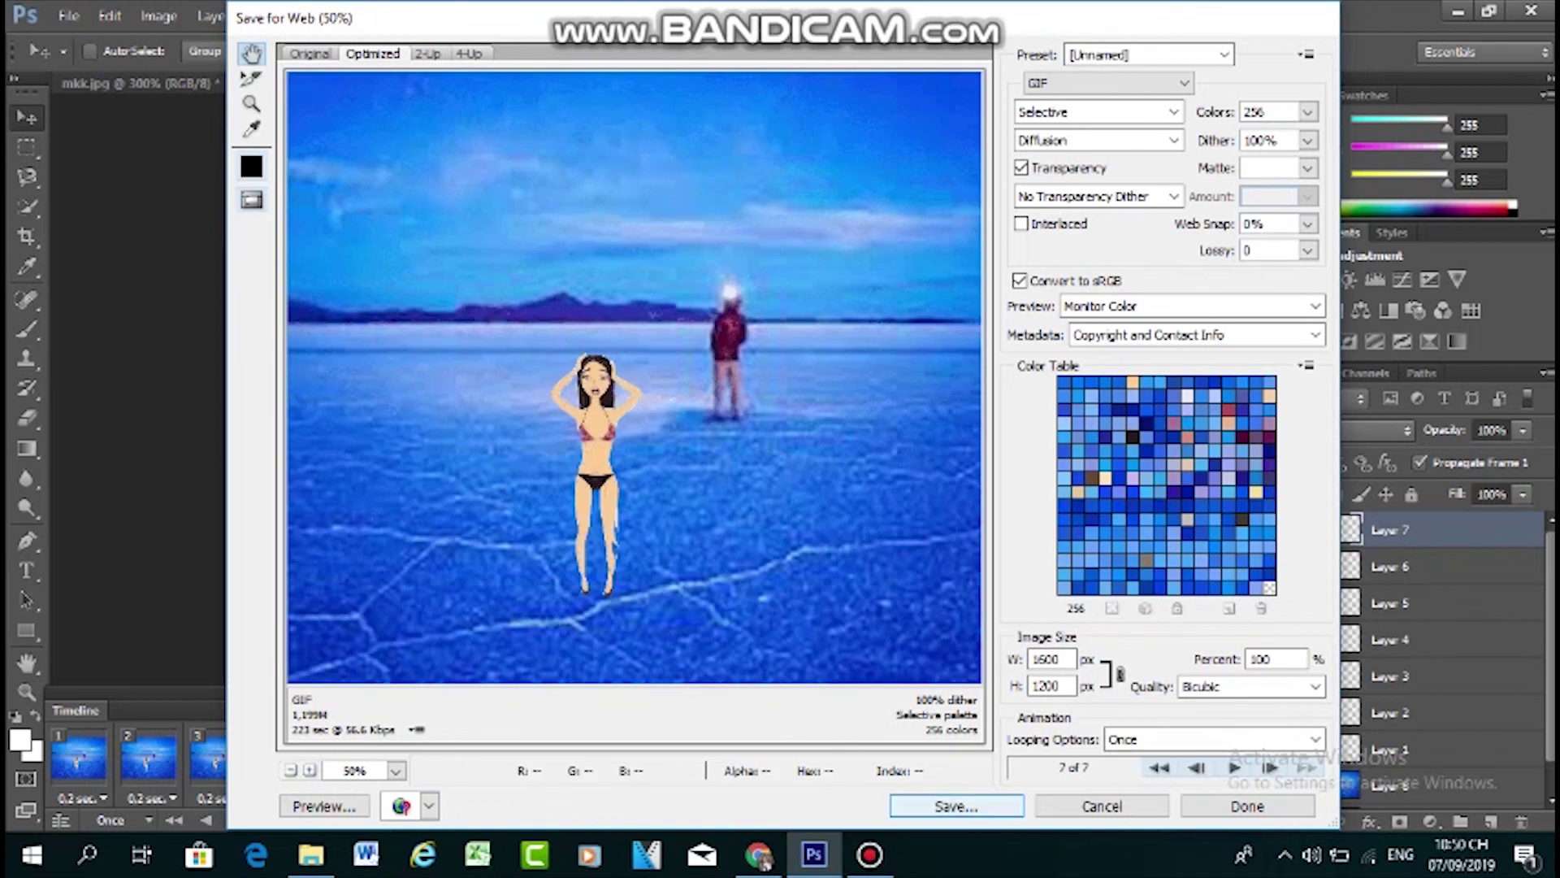
# Save the animation on the Desktop as thi.gif, and return to Photoshop from the image viewer
pyautogui.click(956, 806)
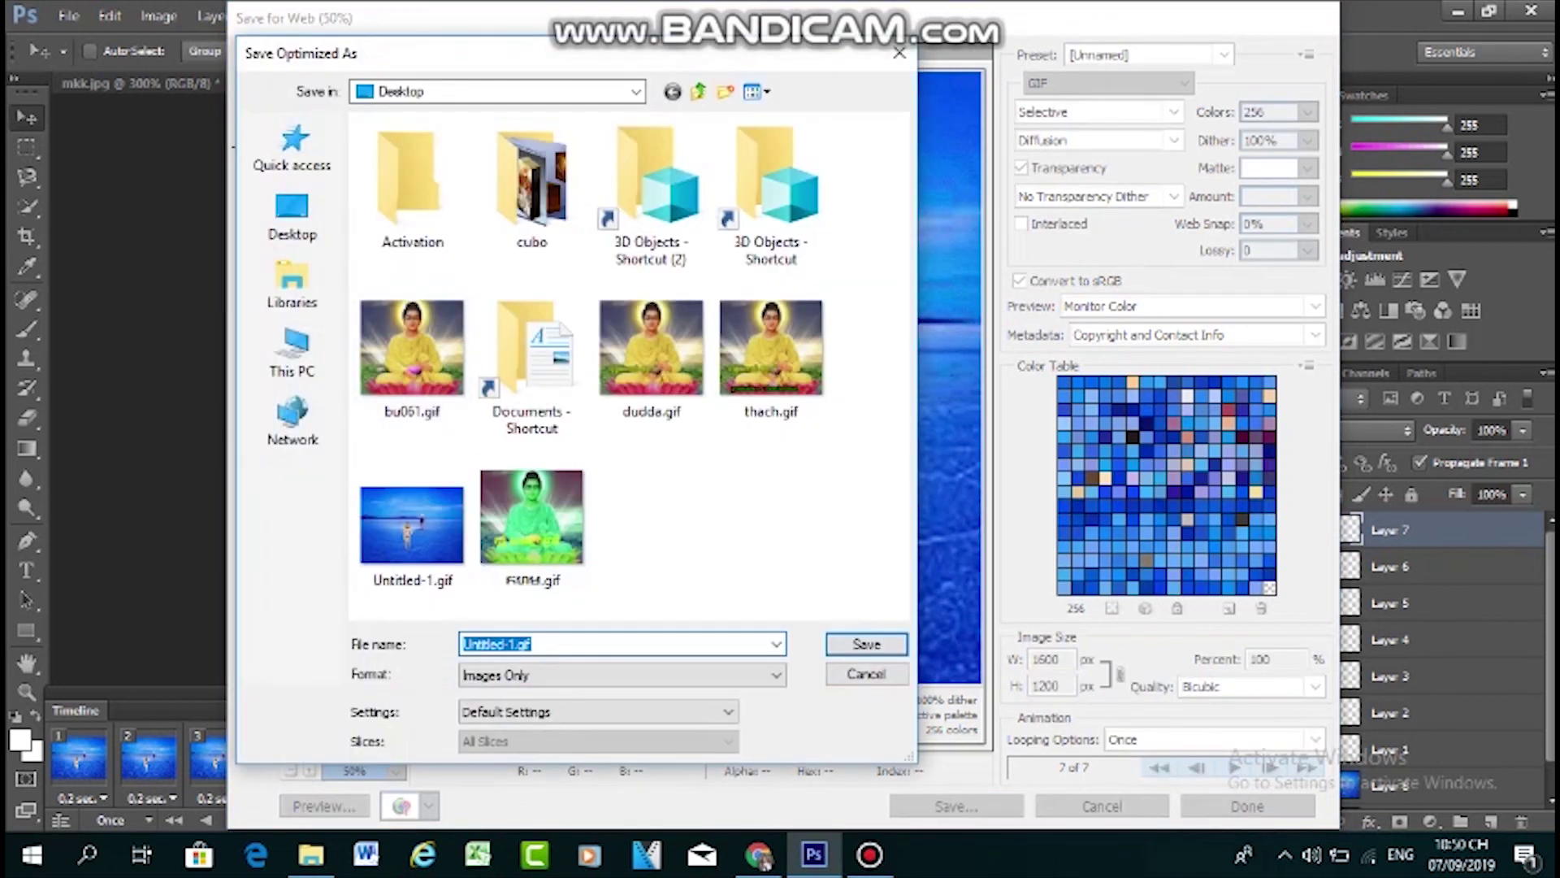
pyautogui.click(509, 644)
pyautogui.moveTo(508, 644); pyautogui.dragTo(462, 644)
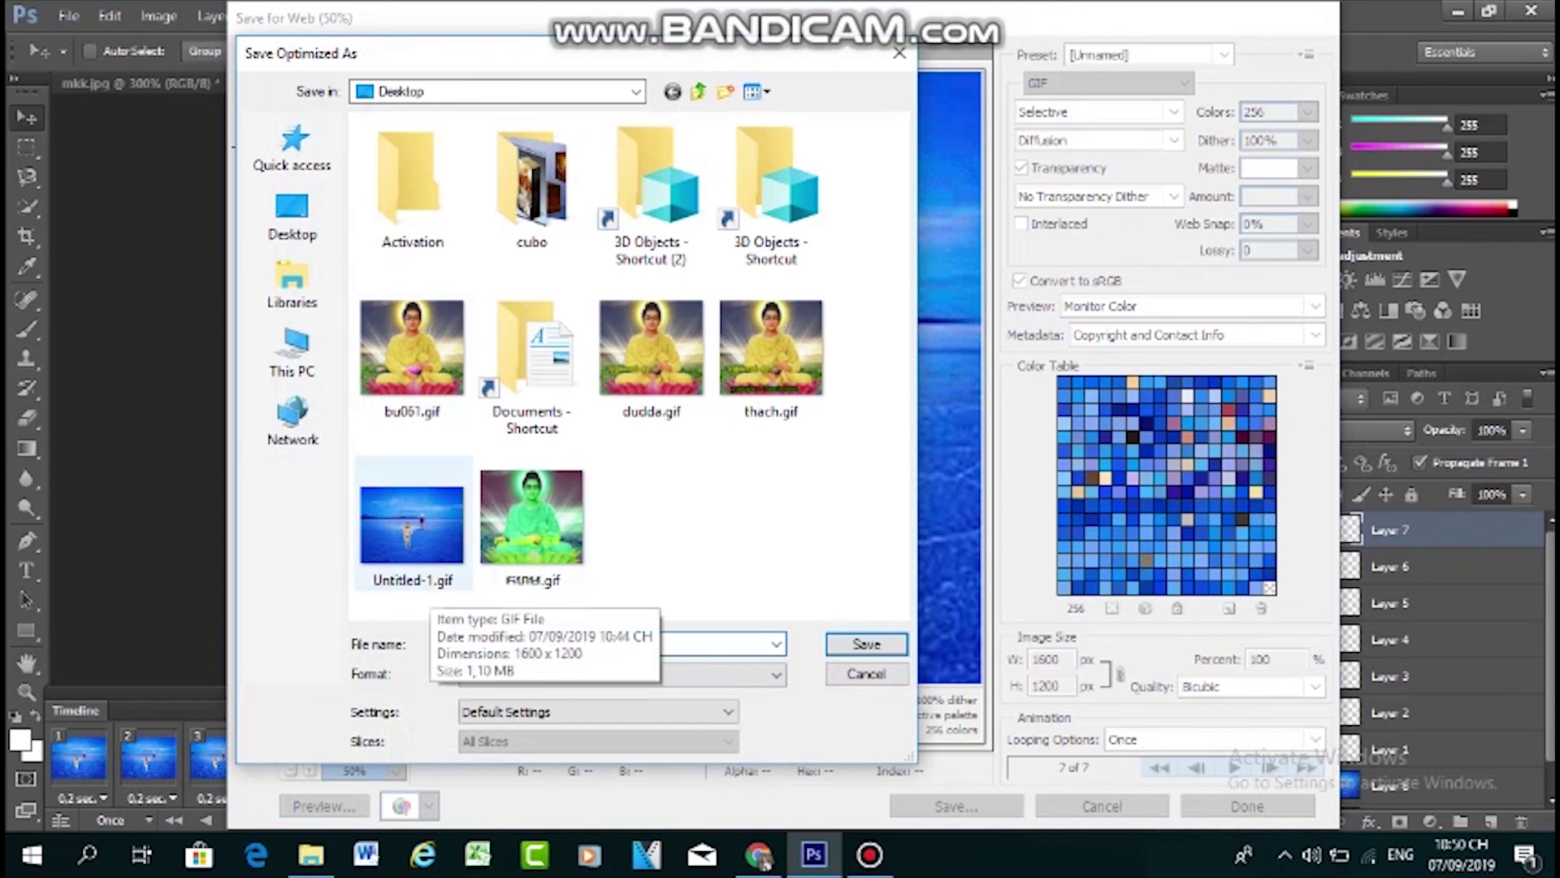
pyautogui.write('thị')
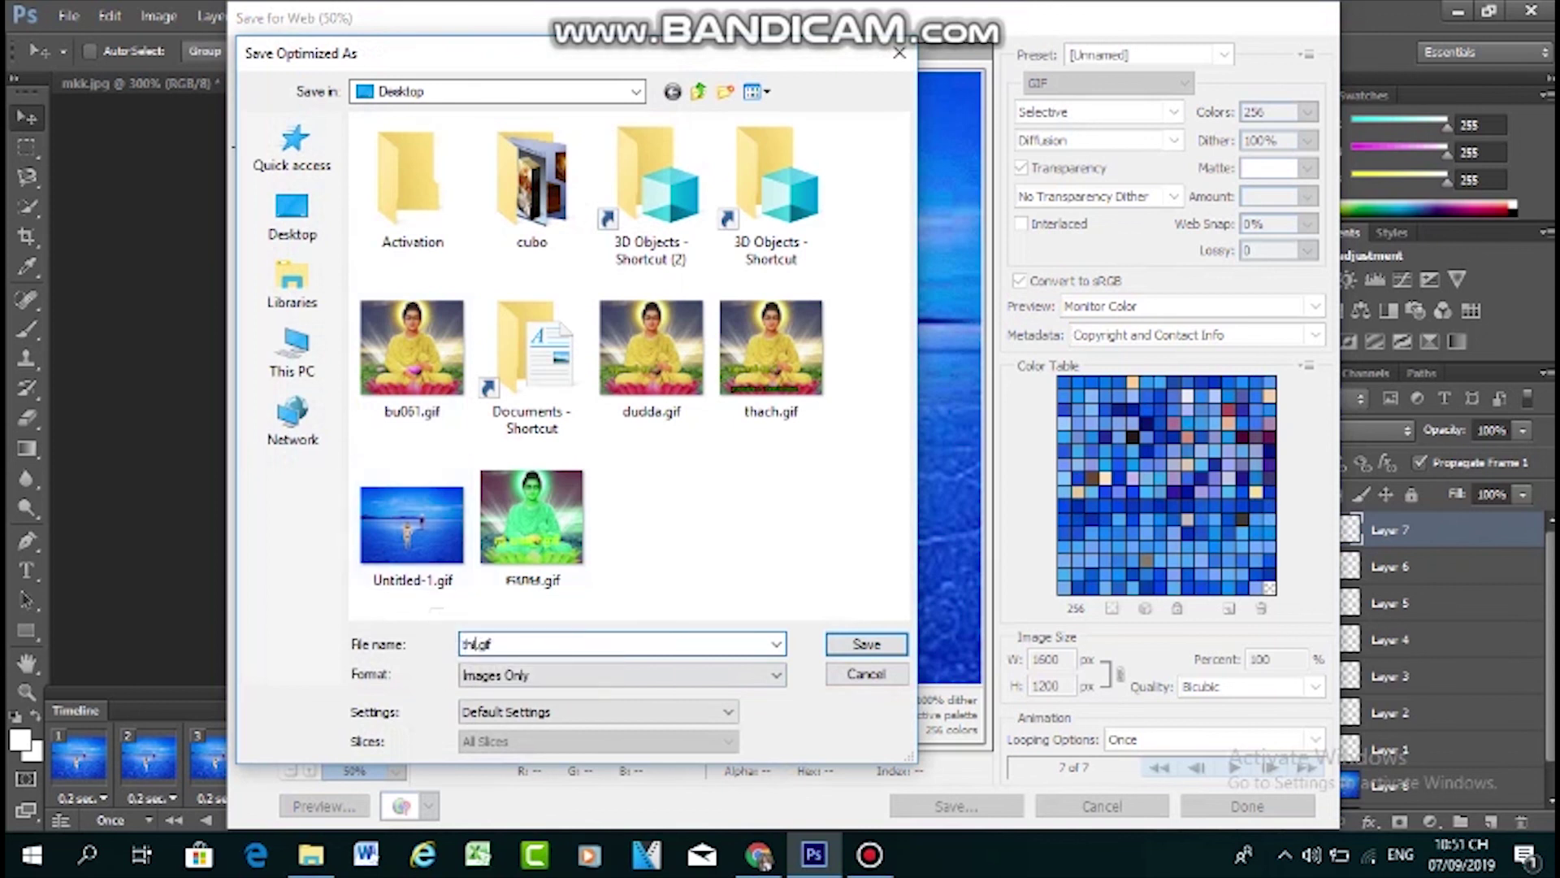
pyautogui.click(866, 644)
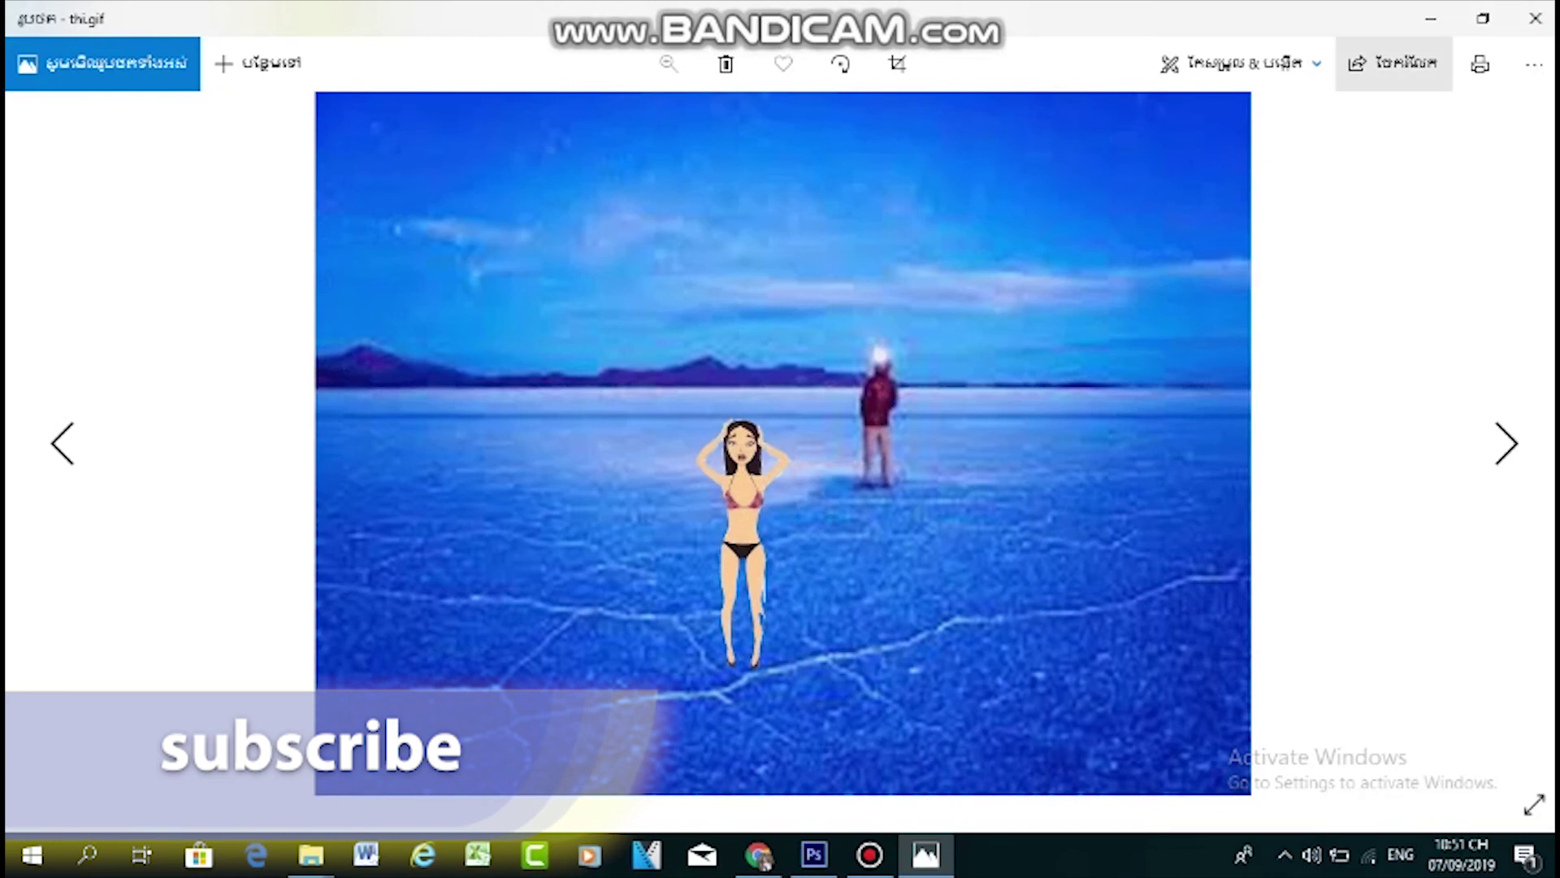
pyautogui.click(814, 855)
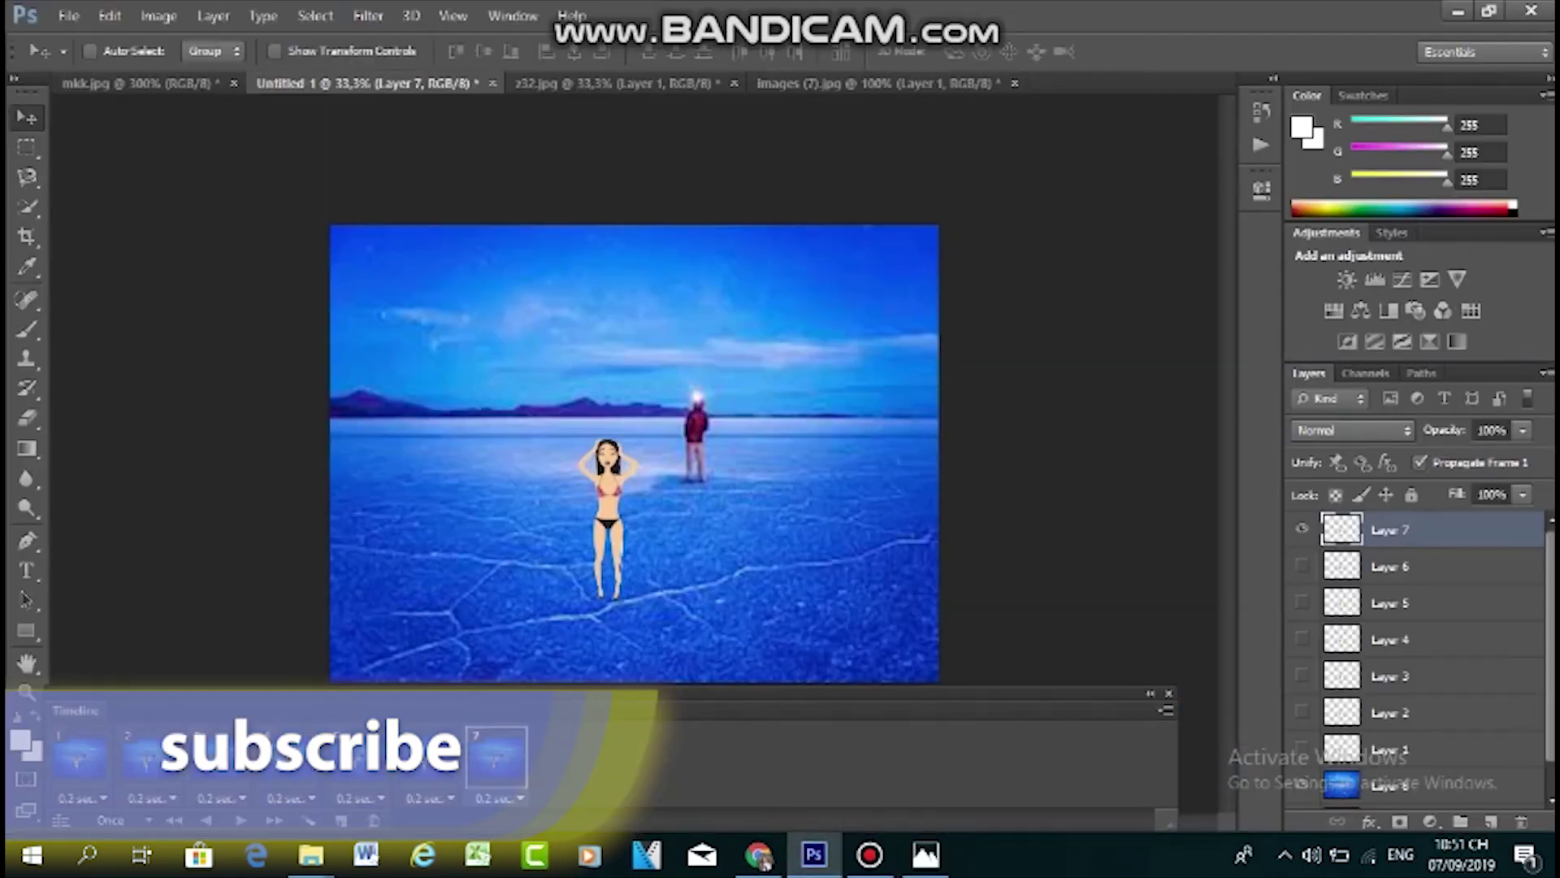